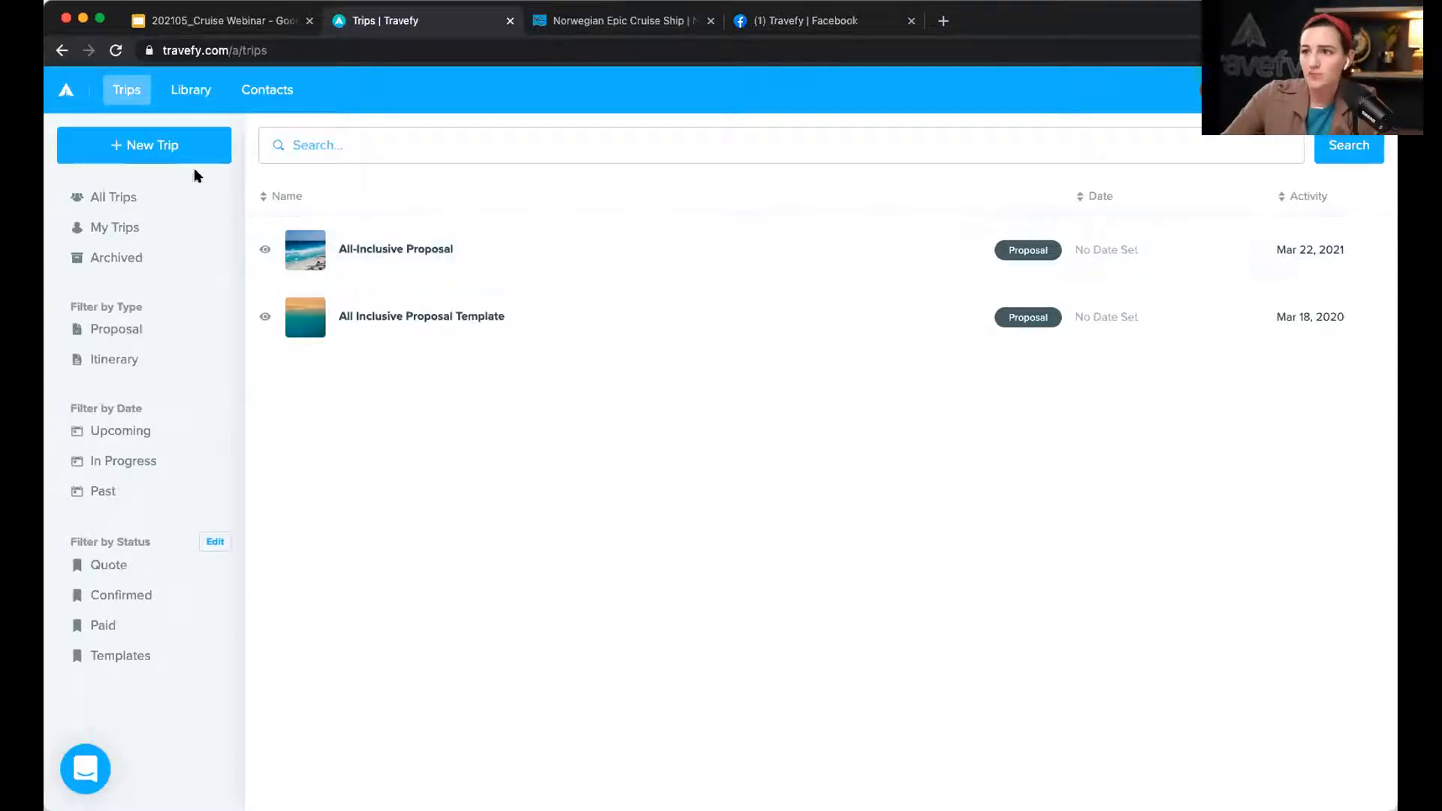
# Step: Create a new Proposal trip from the New Trip menu
pyautogui.click(184, 145)
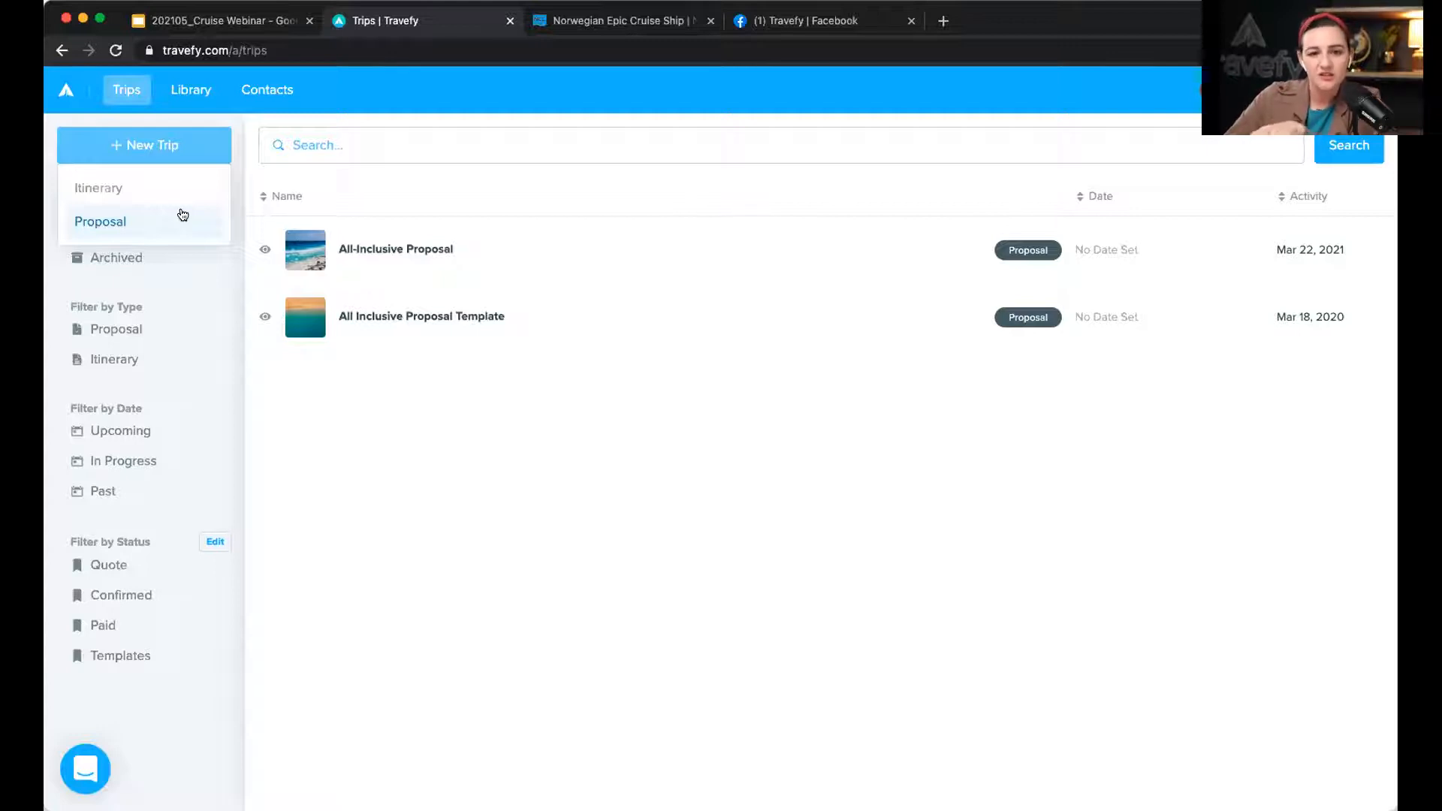
pyautogui.click(183, 215)
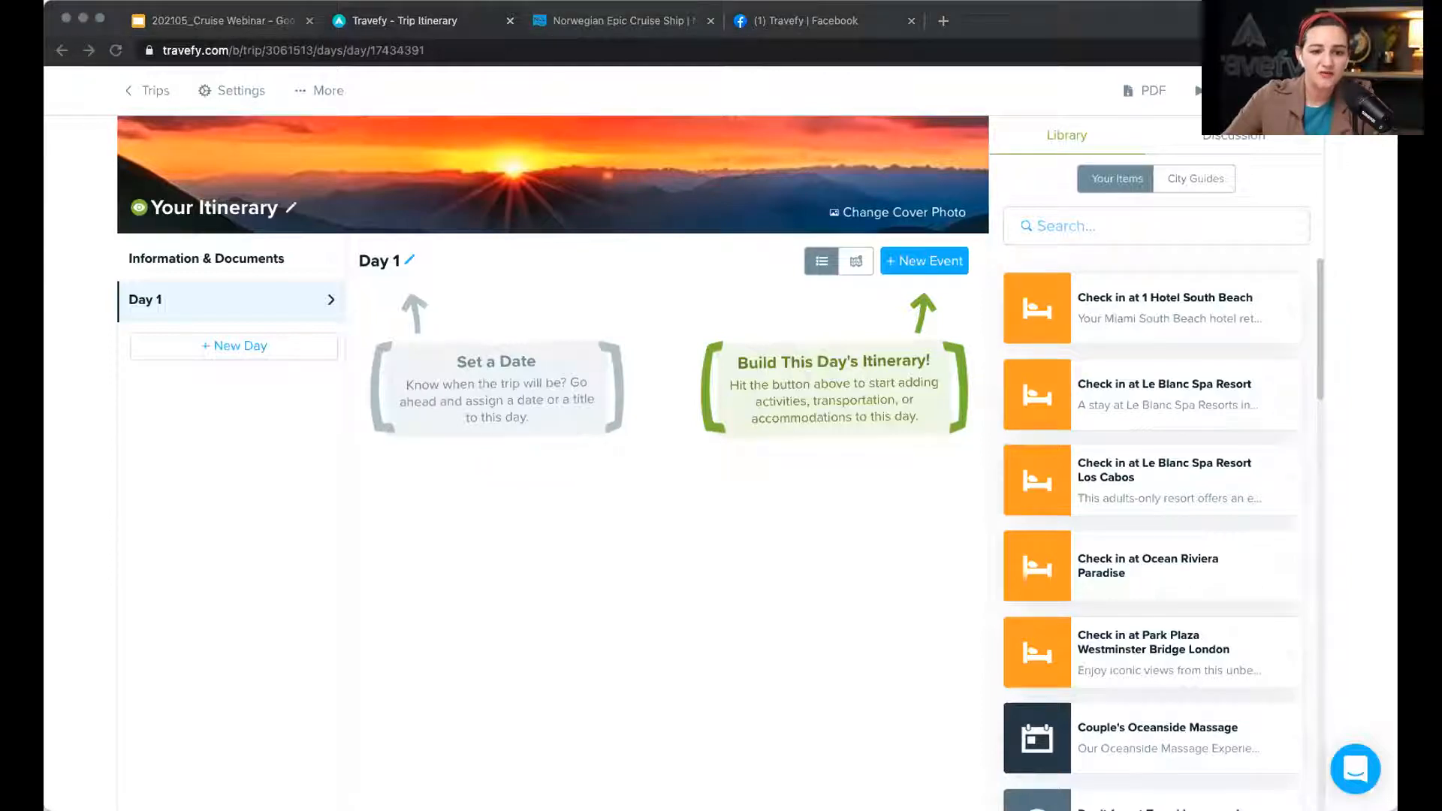
pyautogui.click(618, 179)
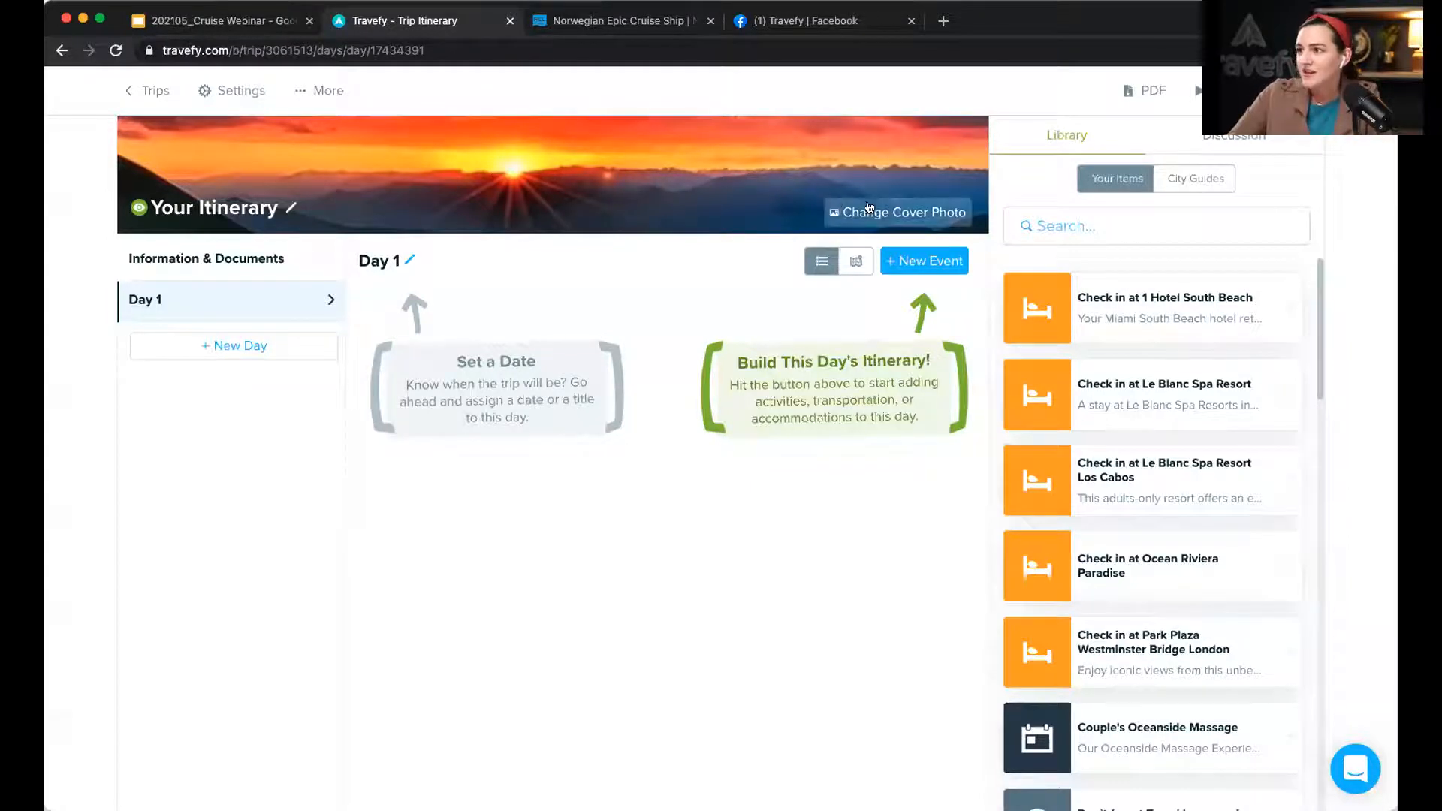
# Step: Set the cover photo to the orange-sunset mountain image from a 'Mediterranean' image search
pyautogui.click(917, 215)
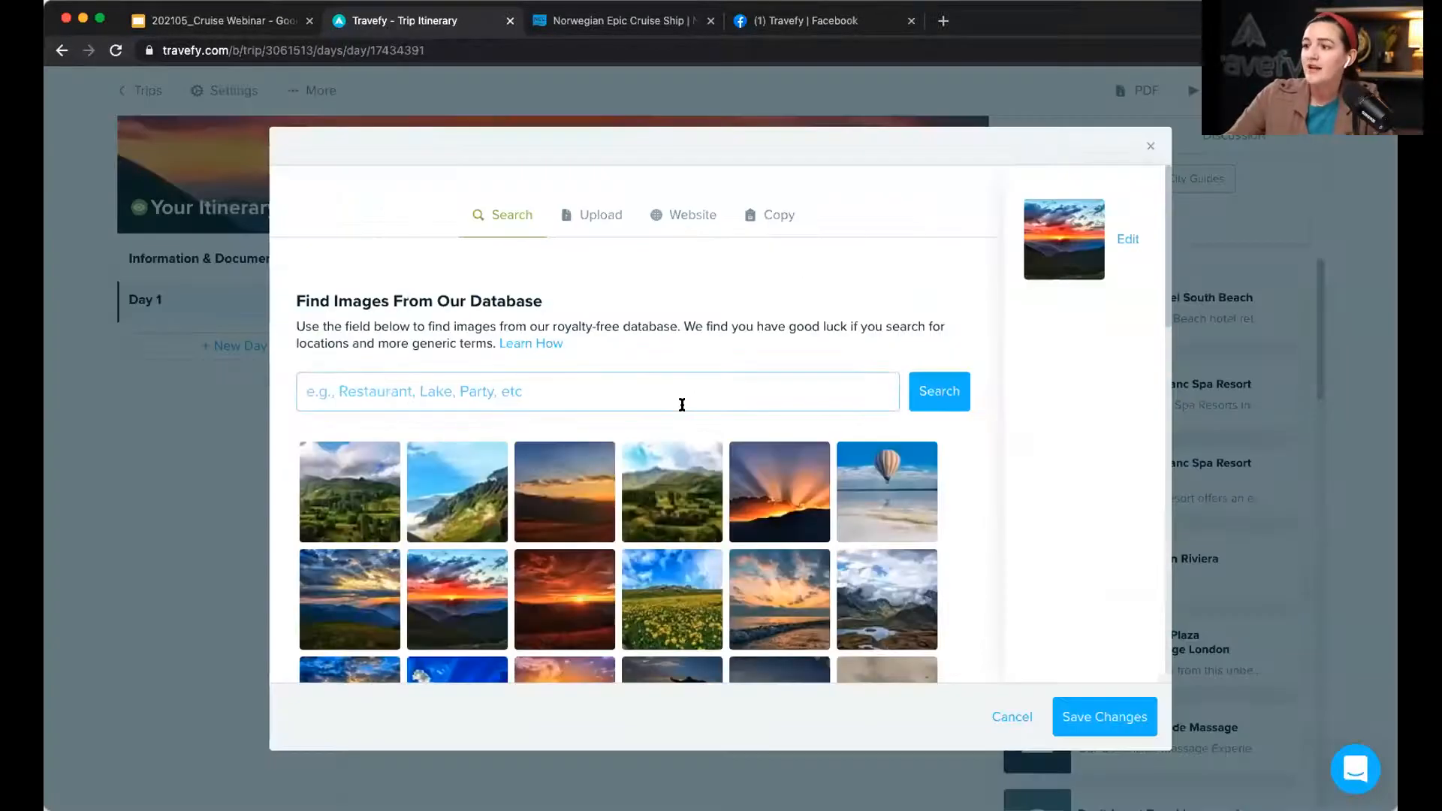
pyautogui.scroll(-1, 682, 405)
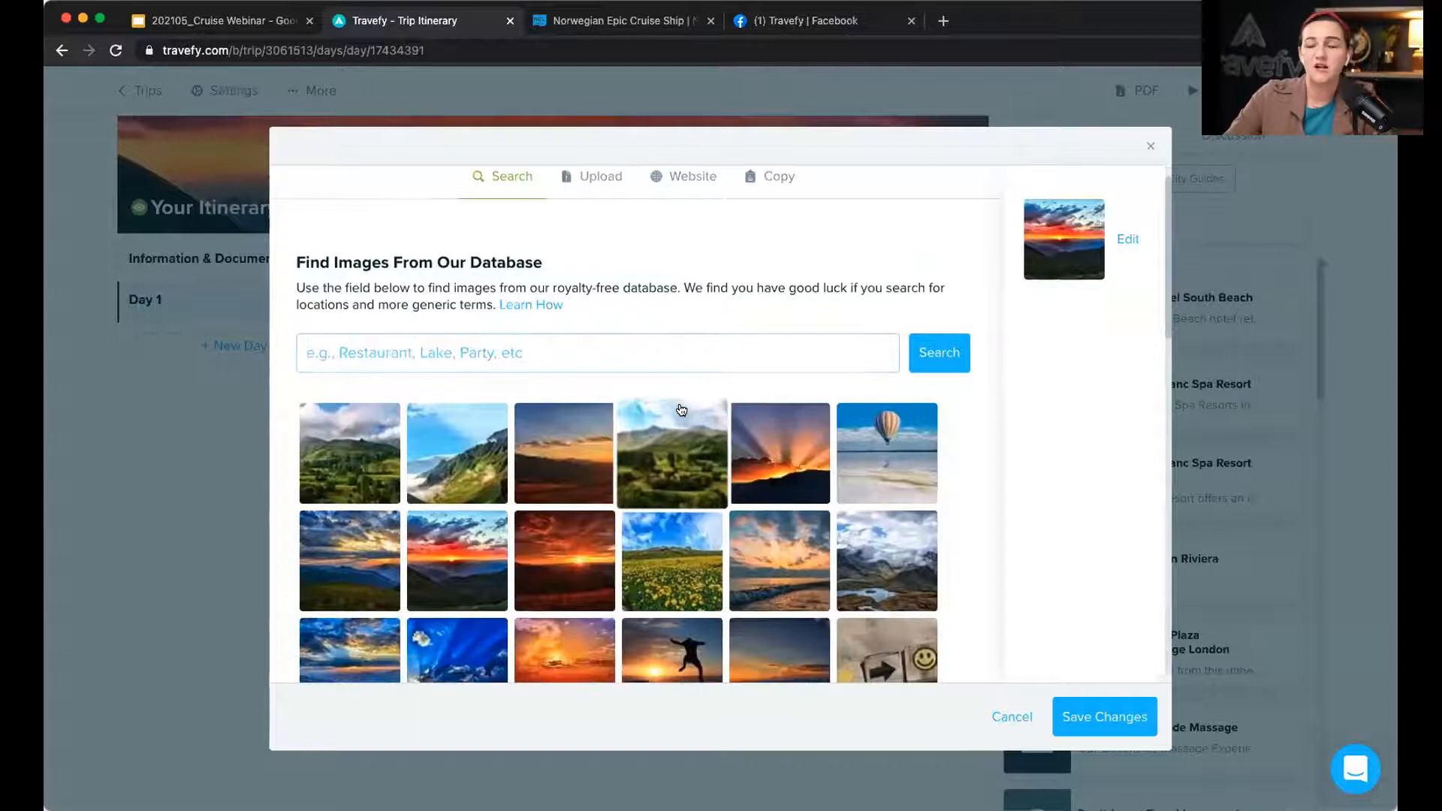
pyautogui.scroll(-2, 682, 407)
pyautogui.scroll(-4, 680, 499)
pyautogui.scroll(4, 680, 499)
pyautogui.scroll(3, 671, 597)
pyautogui.click(502, 389)
pyautogui.write('Mediterranean')
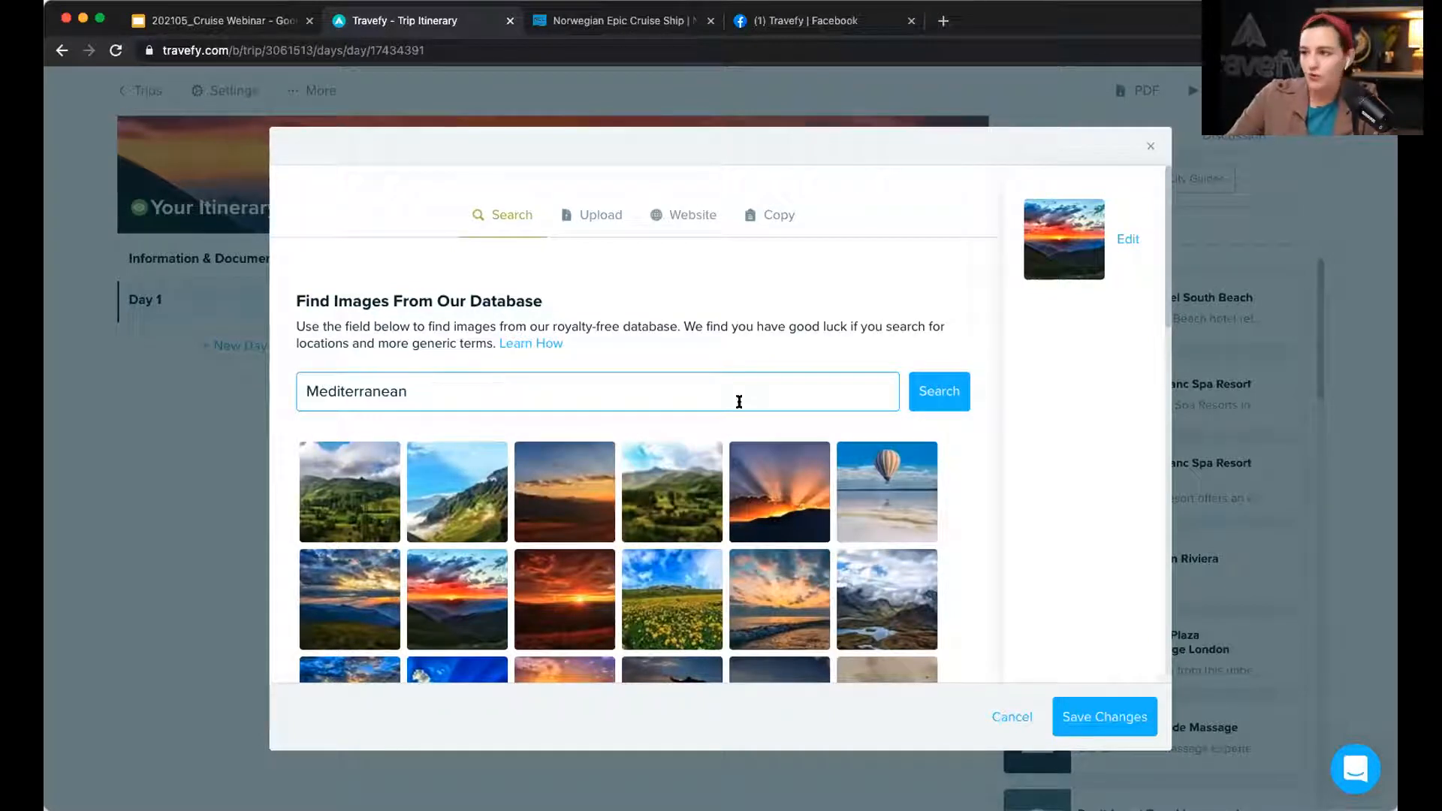
pyautogui.click(928, 394)
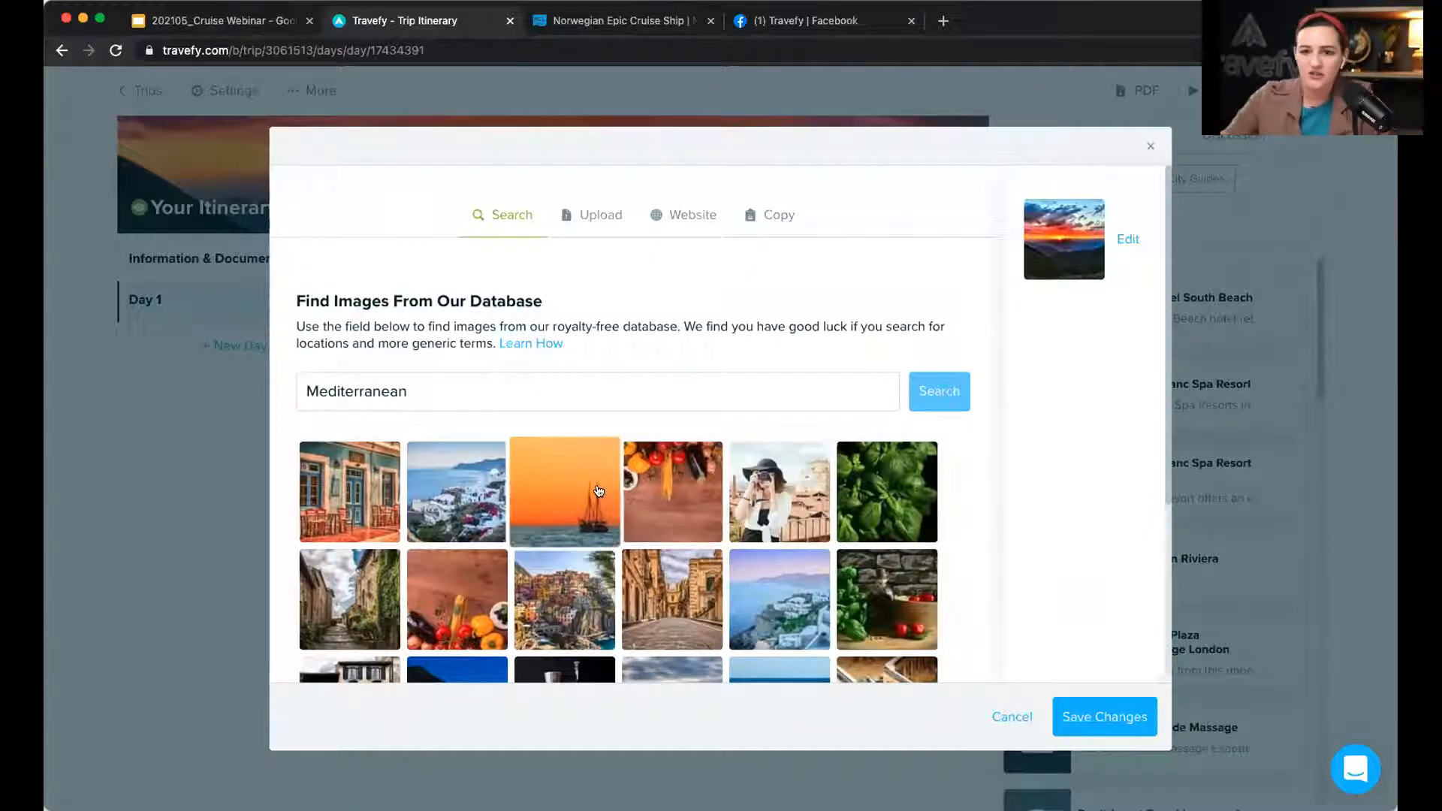
pyautogui.scroll(-3, 565, 493)
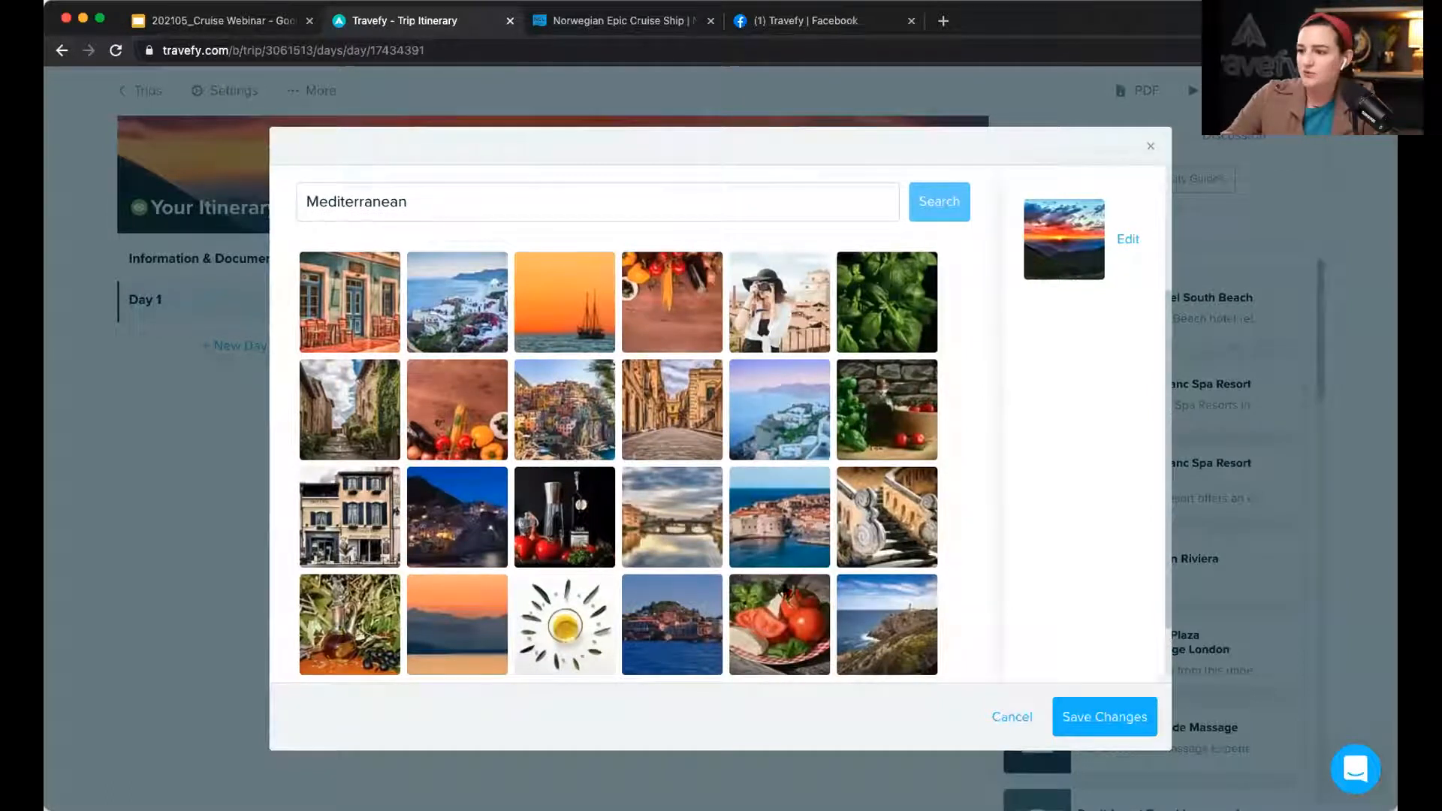
pyautogui.click(485, 628)
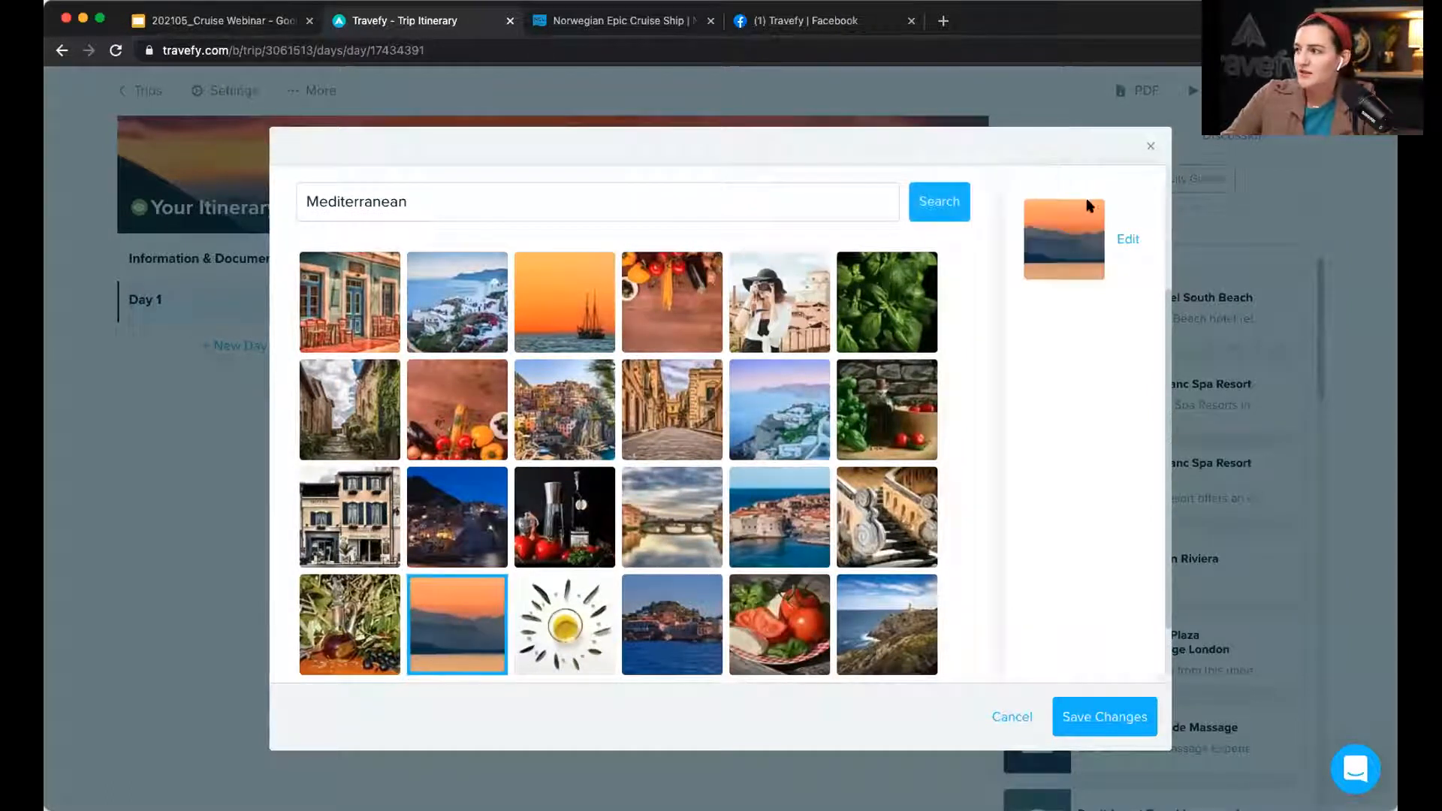
pyautogui.click(1125, 726)
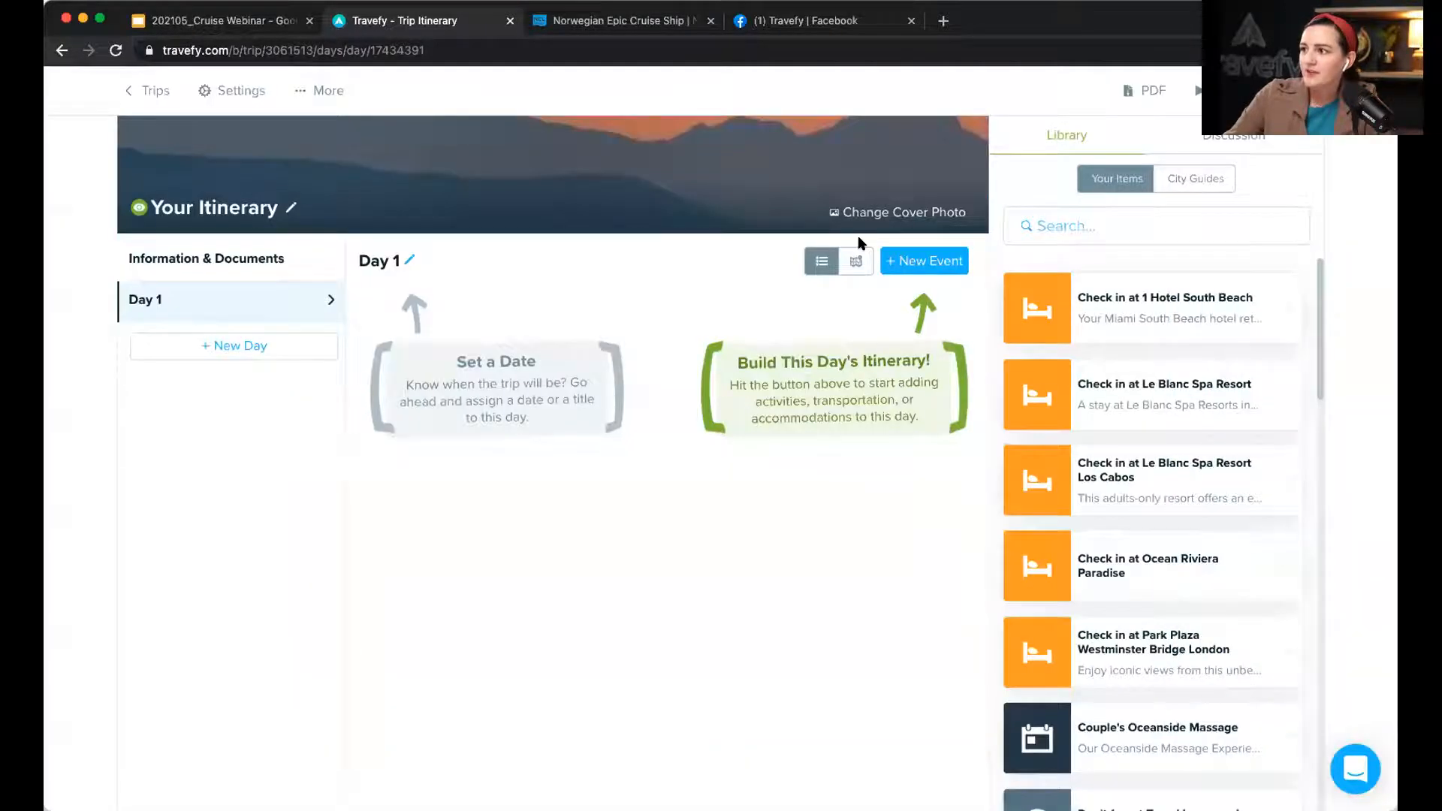
# Step: Rename the trip to the Western Mediterranean Cruise title for the client family
pyautogui.click(237, 95)
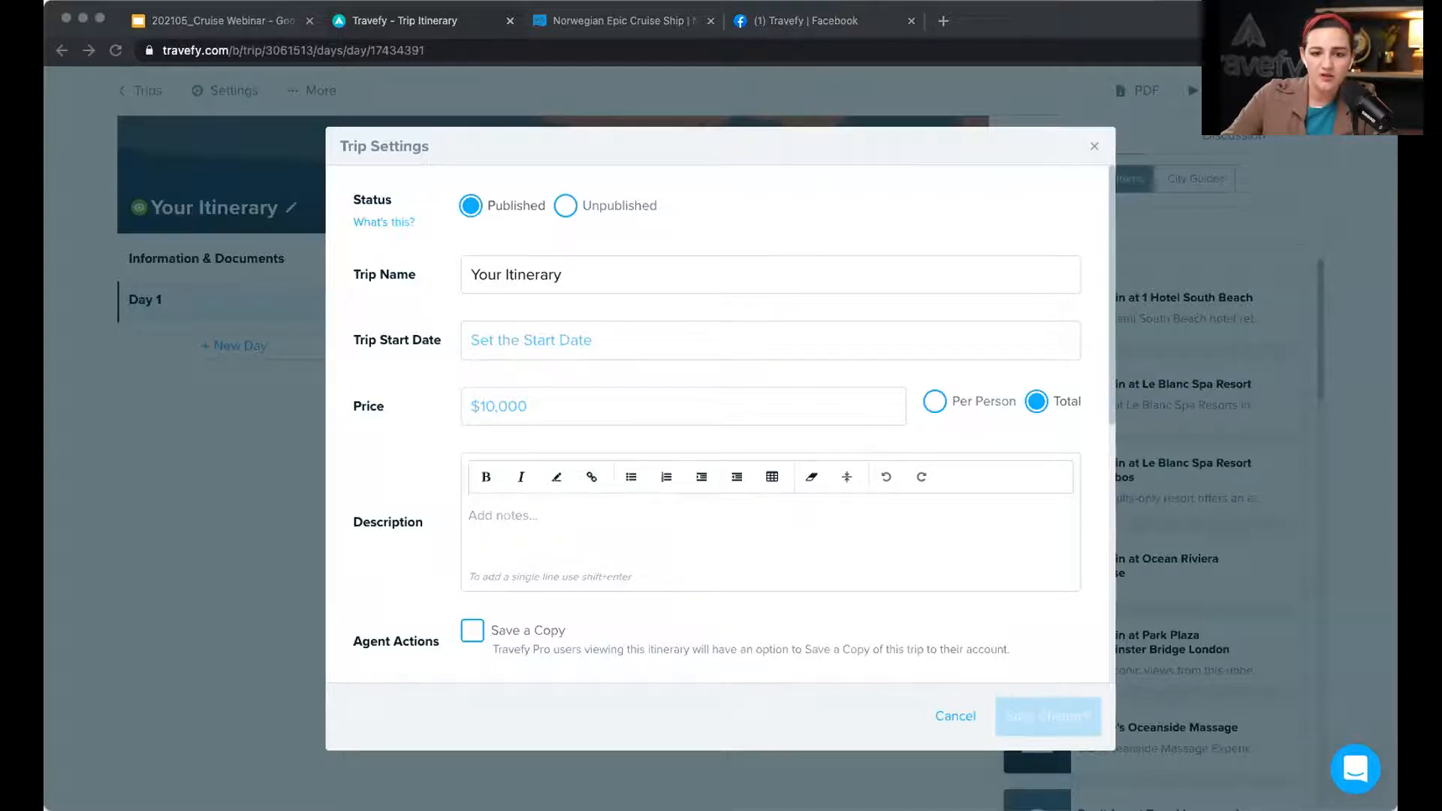
pyautogui.click(560, 281)
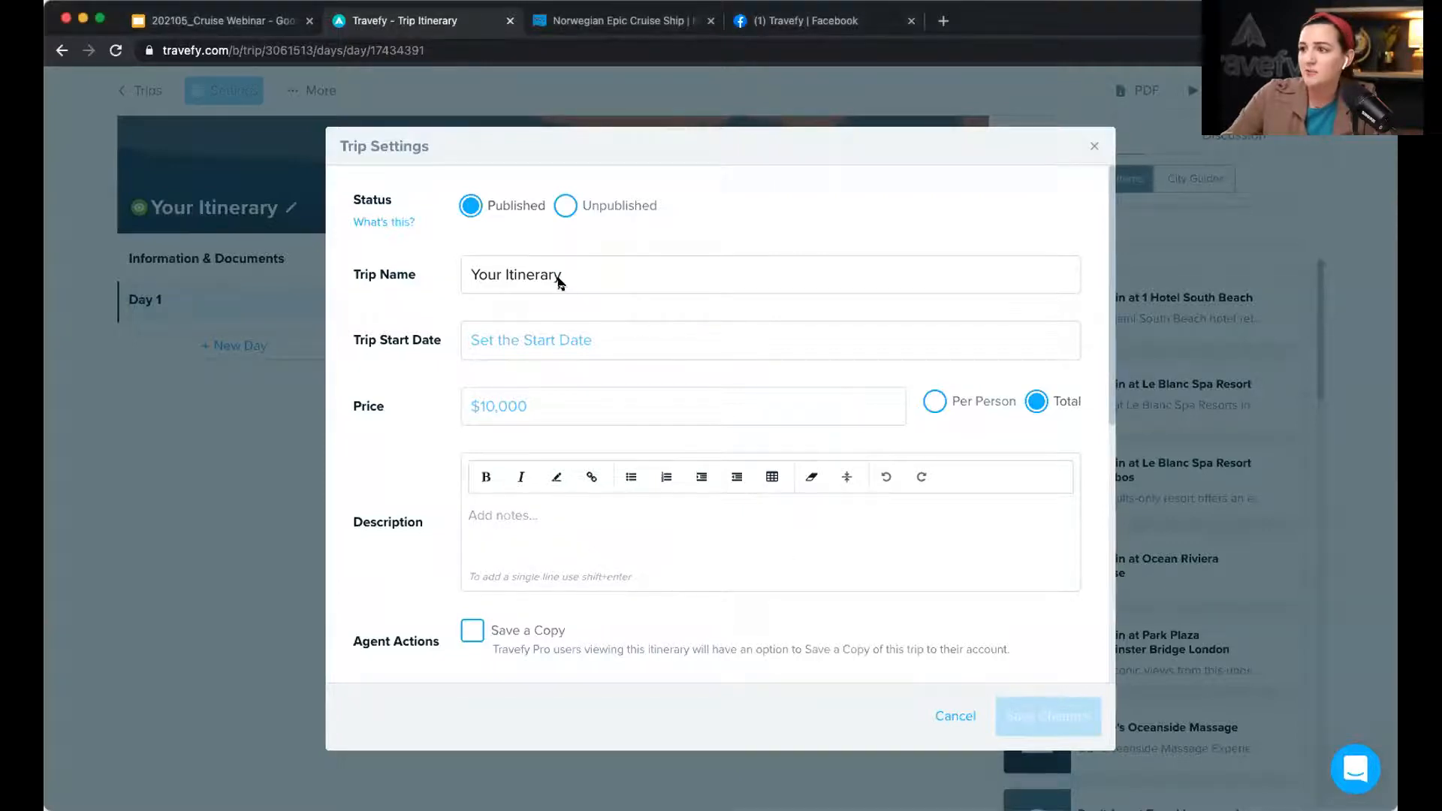
pyautogui.press('super+a')
pyautogui.write('Western Mediterranean Cruise - Smith Family')
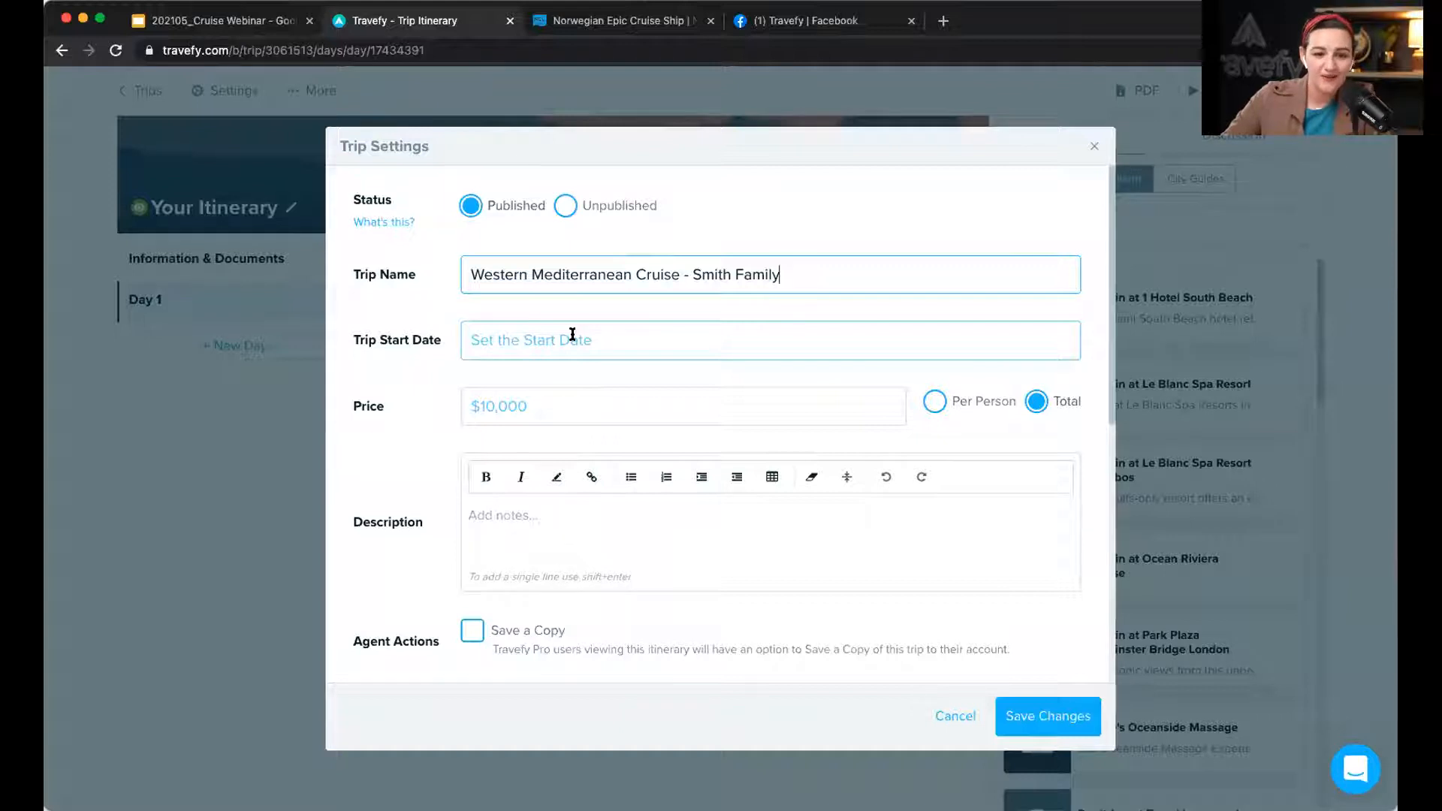
# Step: Set the trip start date to April 15, 2022
pyautogui.scroll(-1, 573, 334)
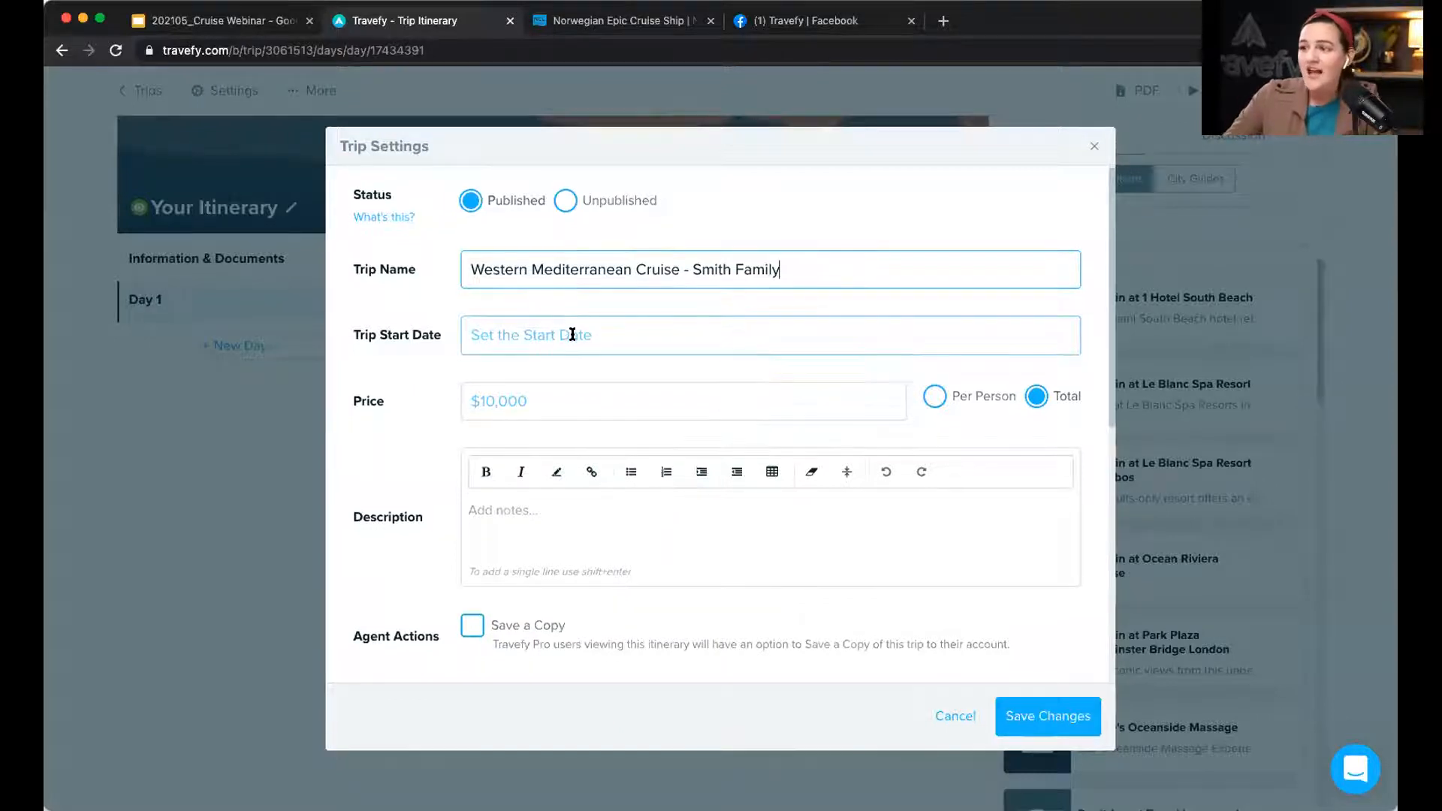
pyautogui.click(572, 334)
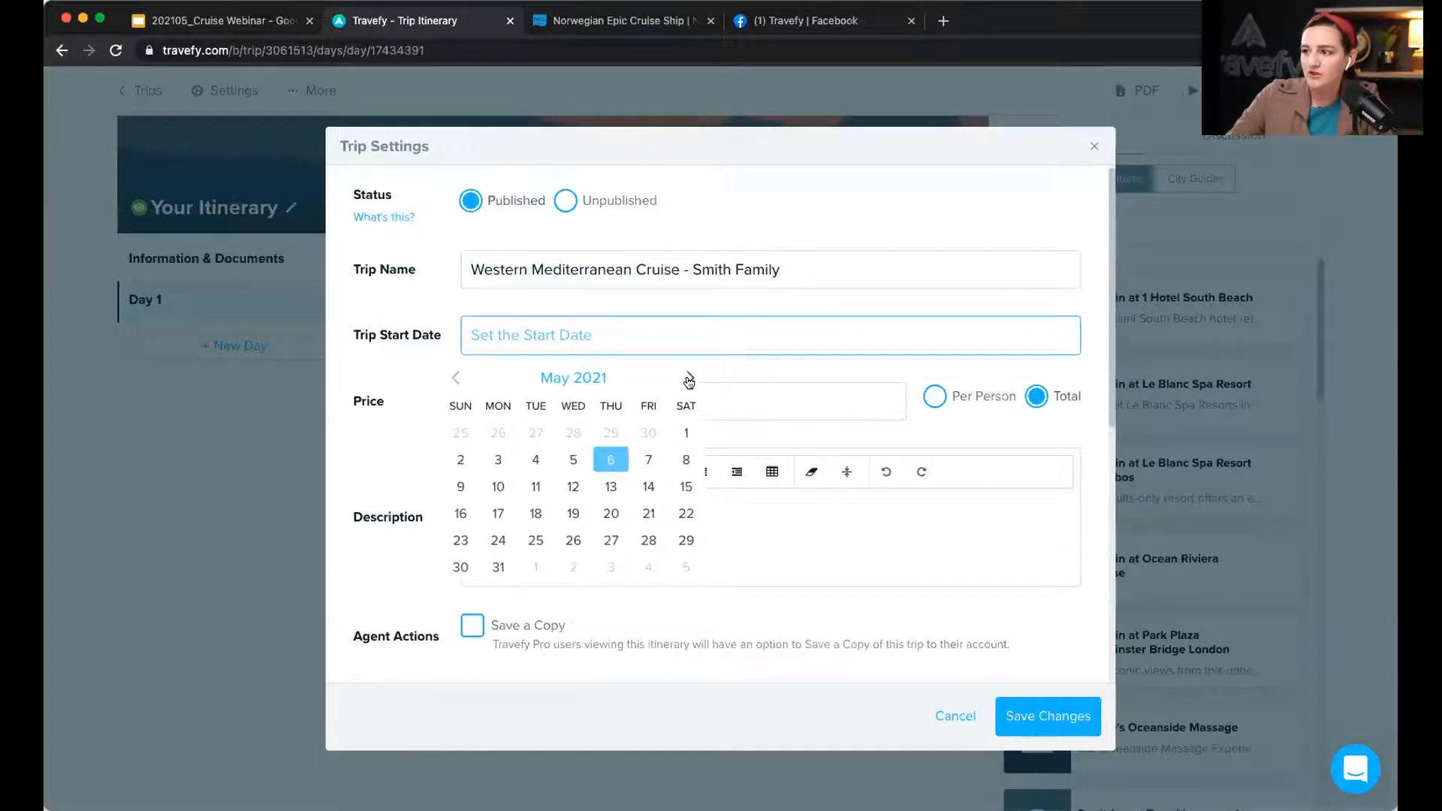
pyautogui.click(689, 383)
pyautogui.click(689, 383)
pyautogui.click(688, 382)
pyautogui.click(689, 383)
pyautogui.click(689, 383)
pyautogui.click(689, 383)
pyautogui.click(688, 382)
pyautogui.click(688, 382)
pyautogui.click(689, 382)
pyautogui.click(688, 382)
pyautogui.click(689, 382)
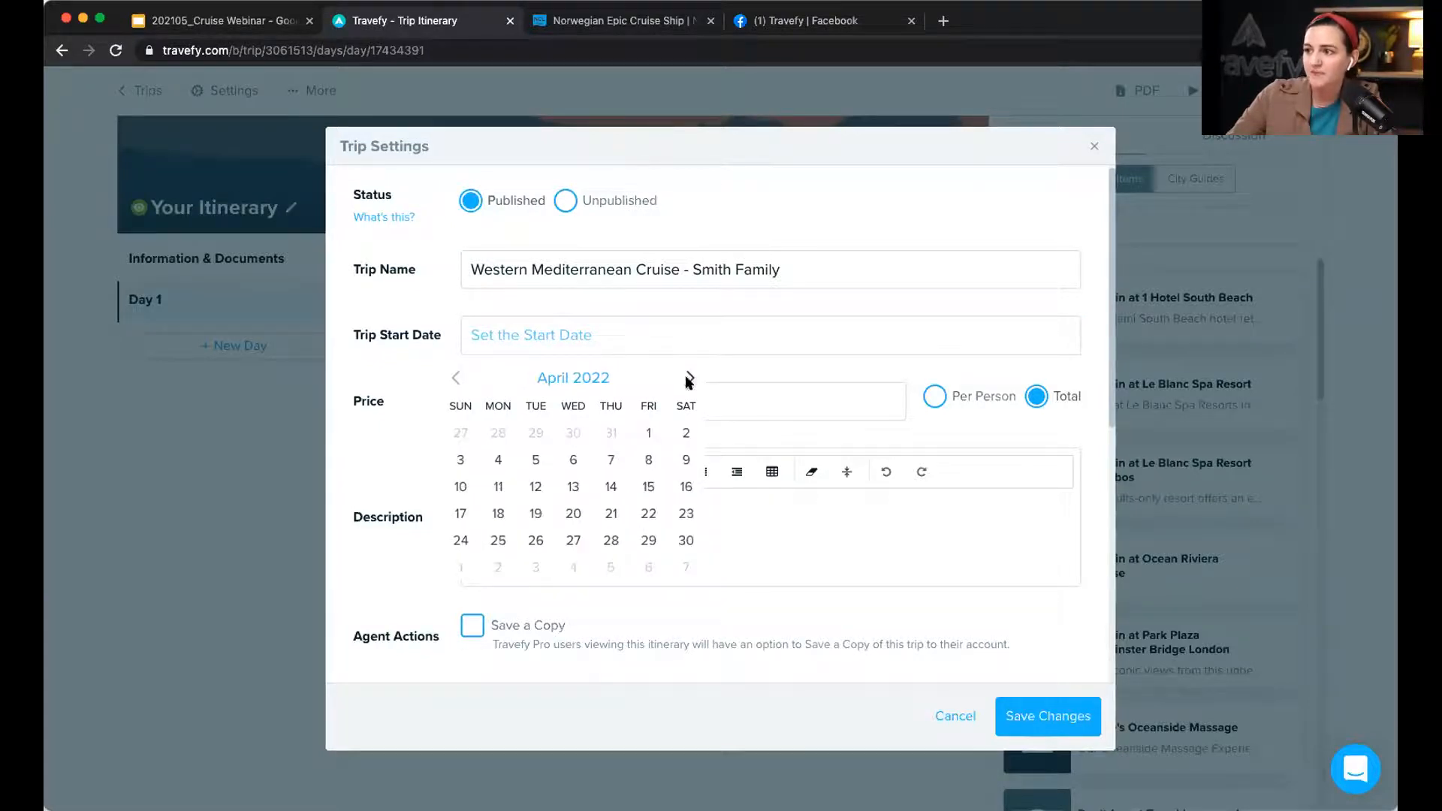
pyautogui.click(650, 488)
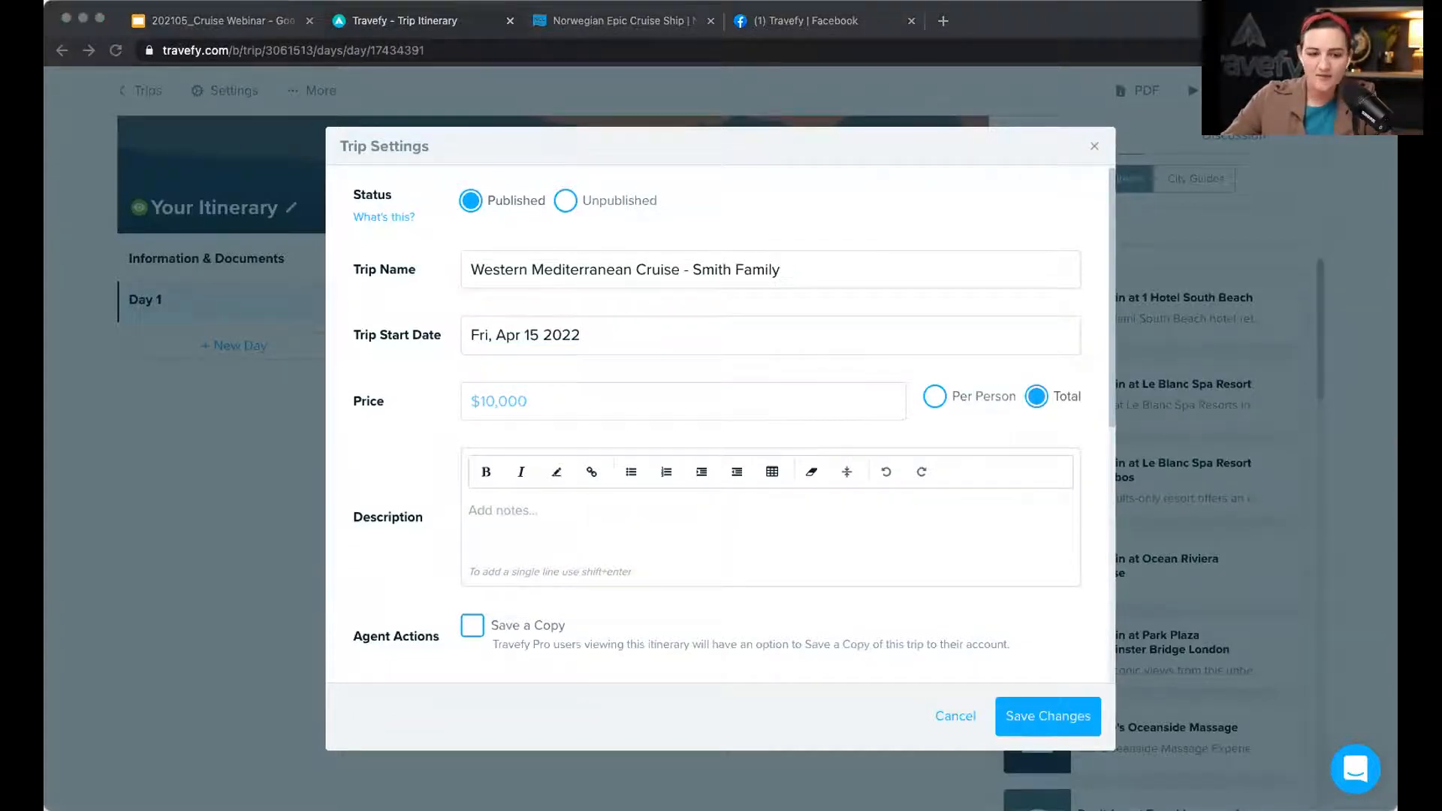
# Step: Paste the Norwegian Epic trip description, keep the Apr 15 start date, and save the settings
pyautogui.click(534, 522)
pyautogui.click(534, 509)
pyautogui.click(515, 515)
pyautogui.write("Explore the history of the Mediterranean on the Norwegian Epic. It's is sure to dazzle and create memories to last a lifetime.")
pyautogui.click(586, 335)
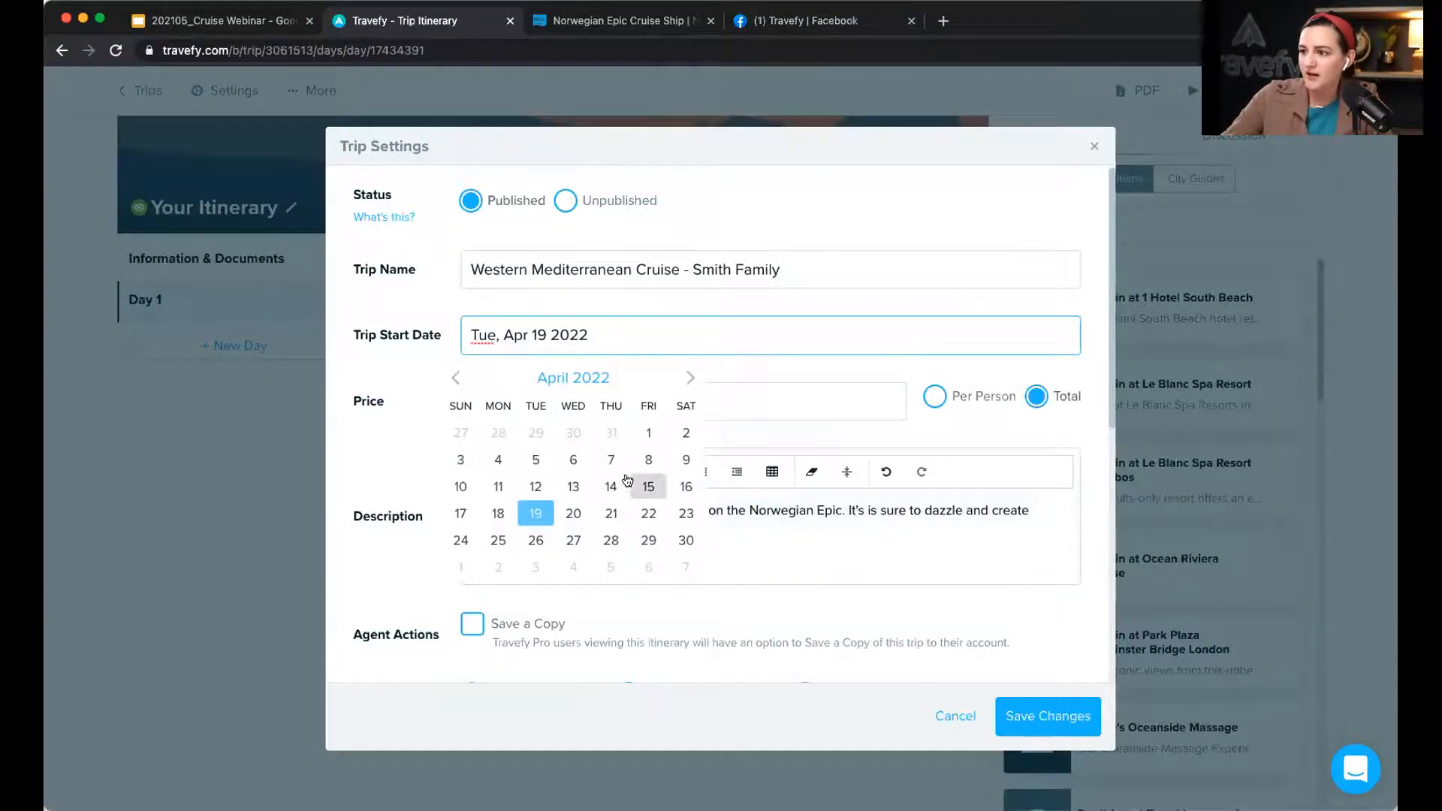
pyautogui.click(637, 486)
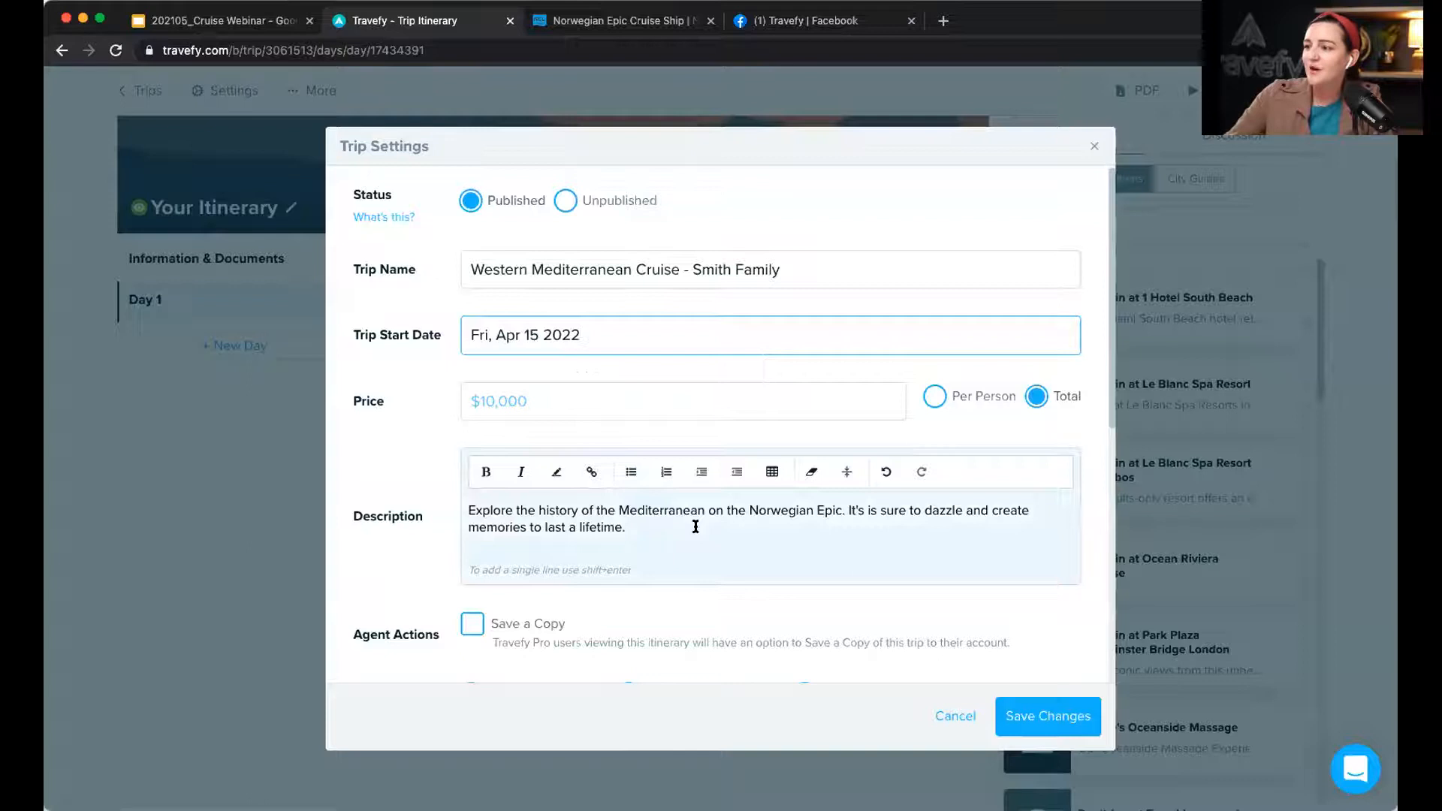
pyautogui.click(1052, 716)
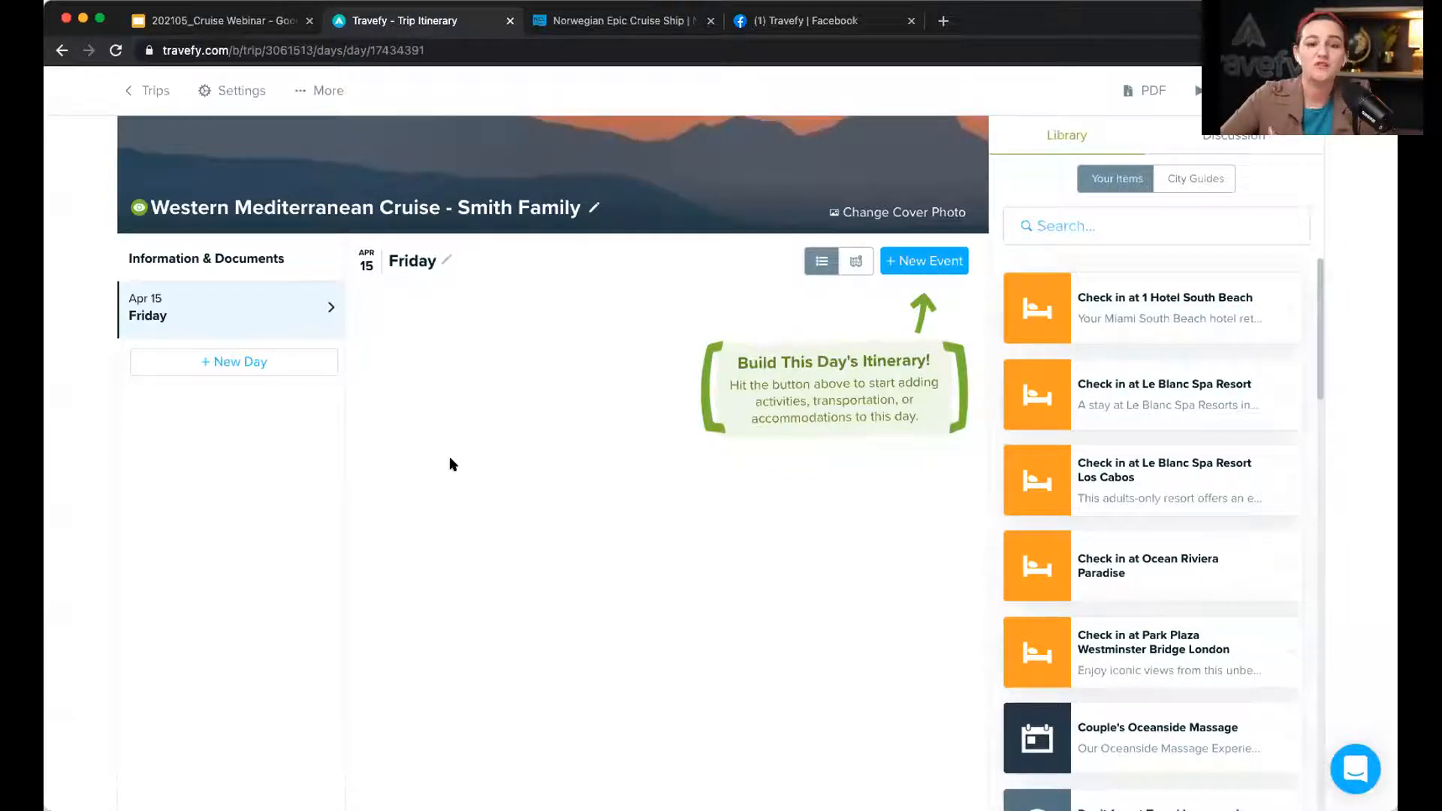
# Step: Add Saturday Apr 16 and Sunday Apr 17 as new days and show Sunday
pyautogui.scroll(-1, 449, 457)
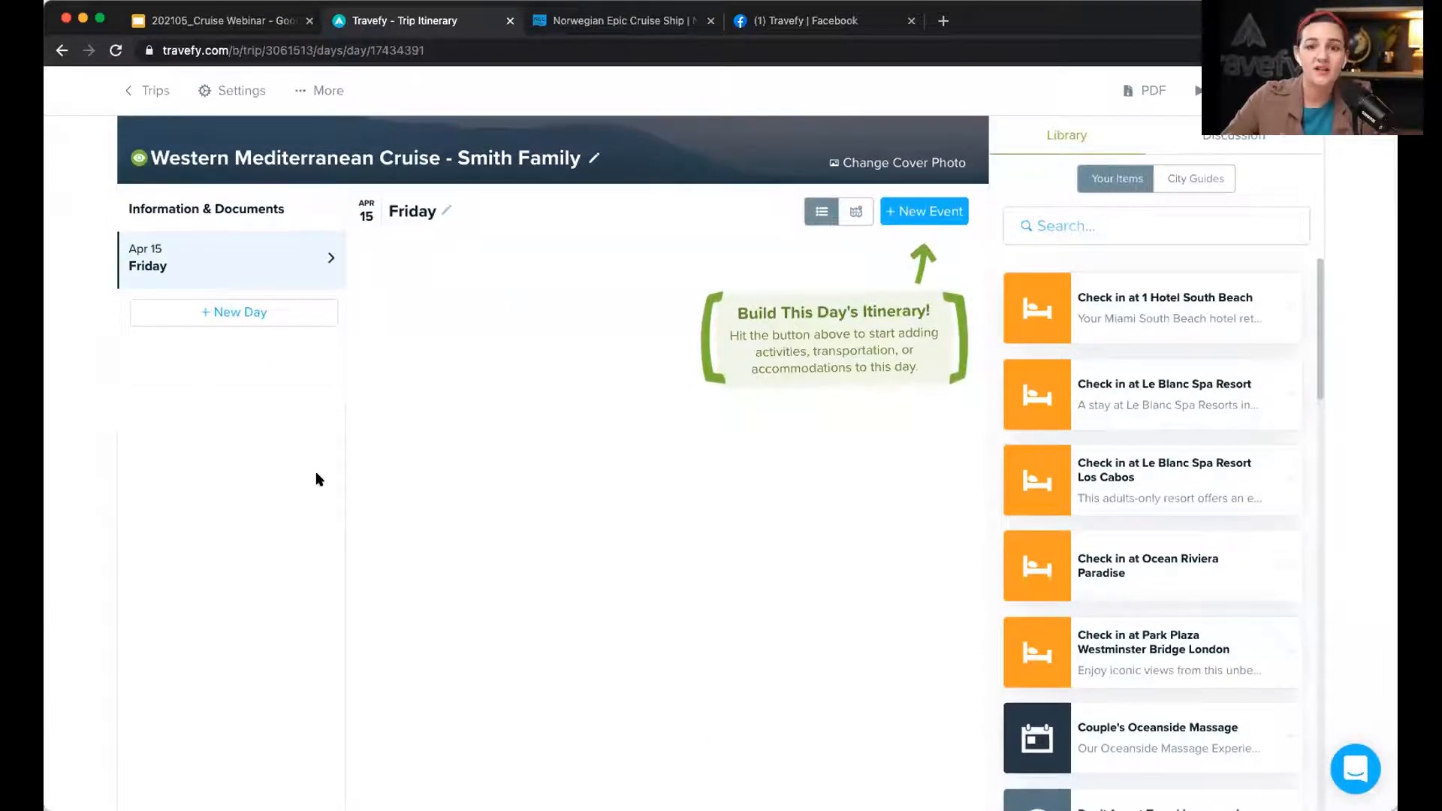
pyautogui.scroll(1, 317, 478)
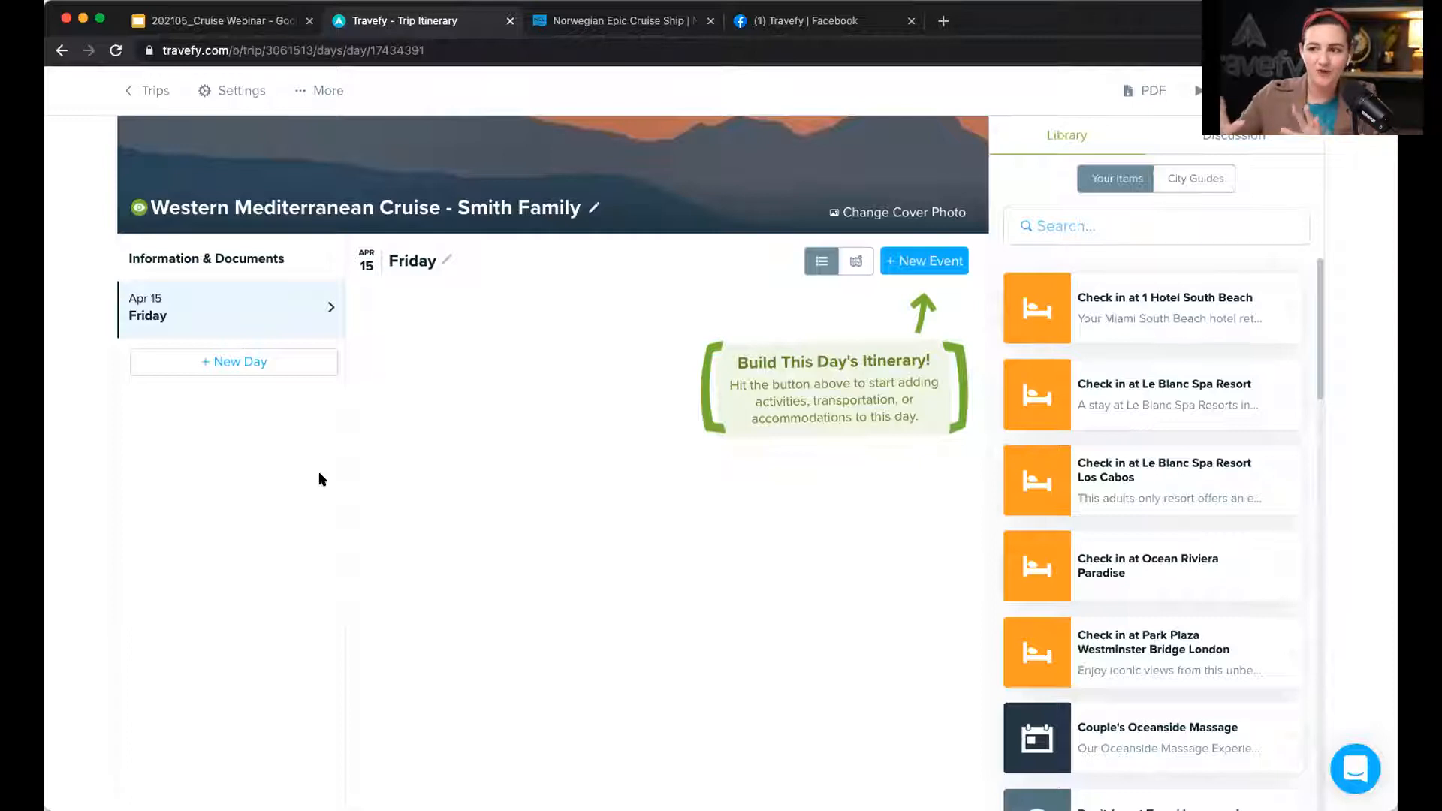
pyautogui.click(292, 368)
pyautogui.click(288, 408)
pyautogui.click(275, 416)
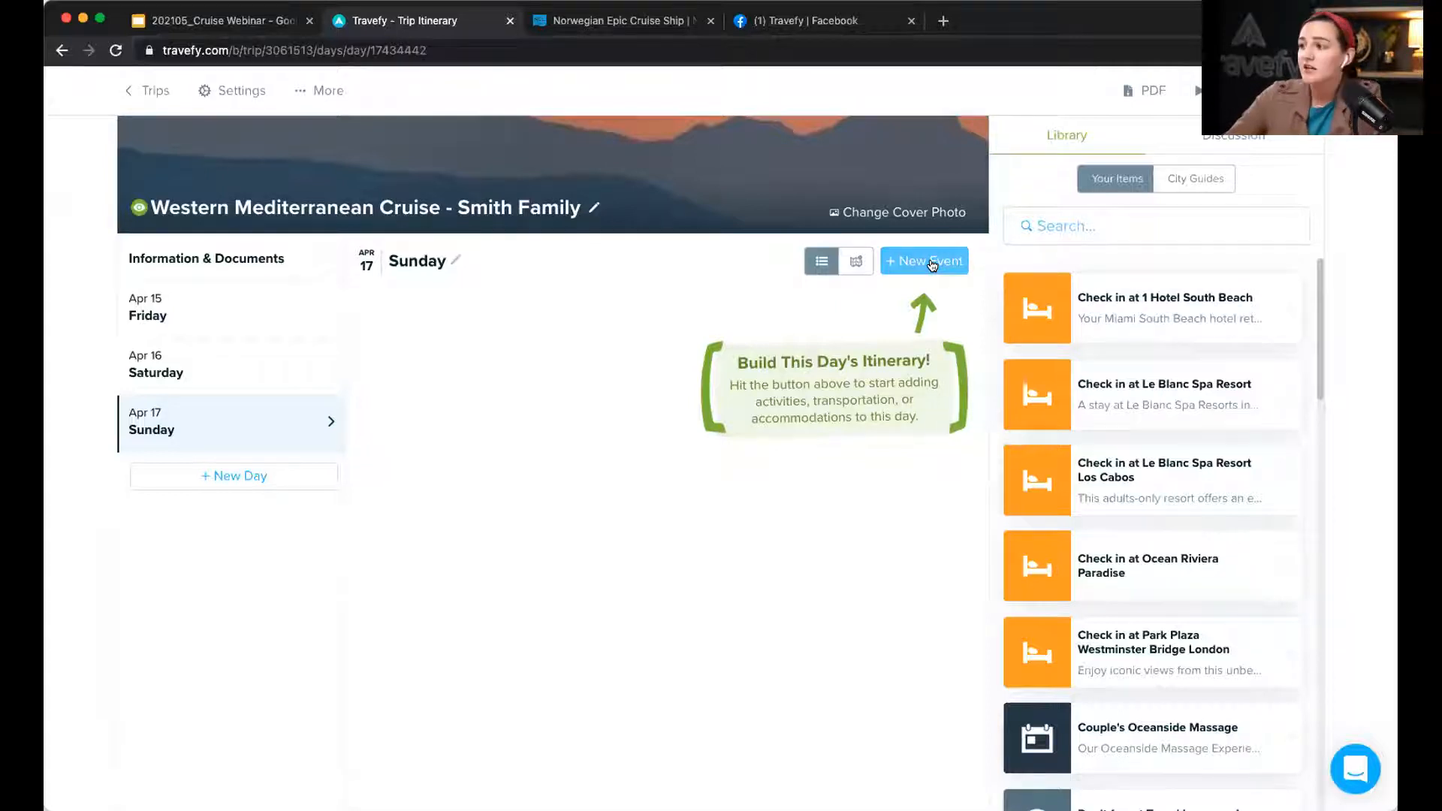
# Step: Start a Cruise event on Apr 17 with Norwegian Cruise Line as the cruise line
pyautogui.click(931, 264)
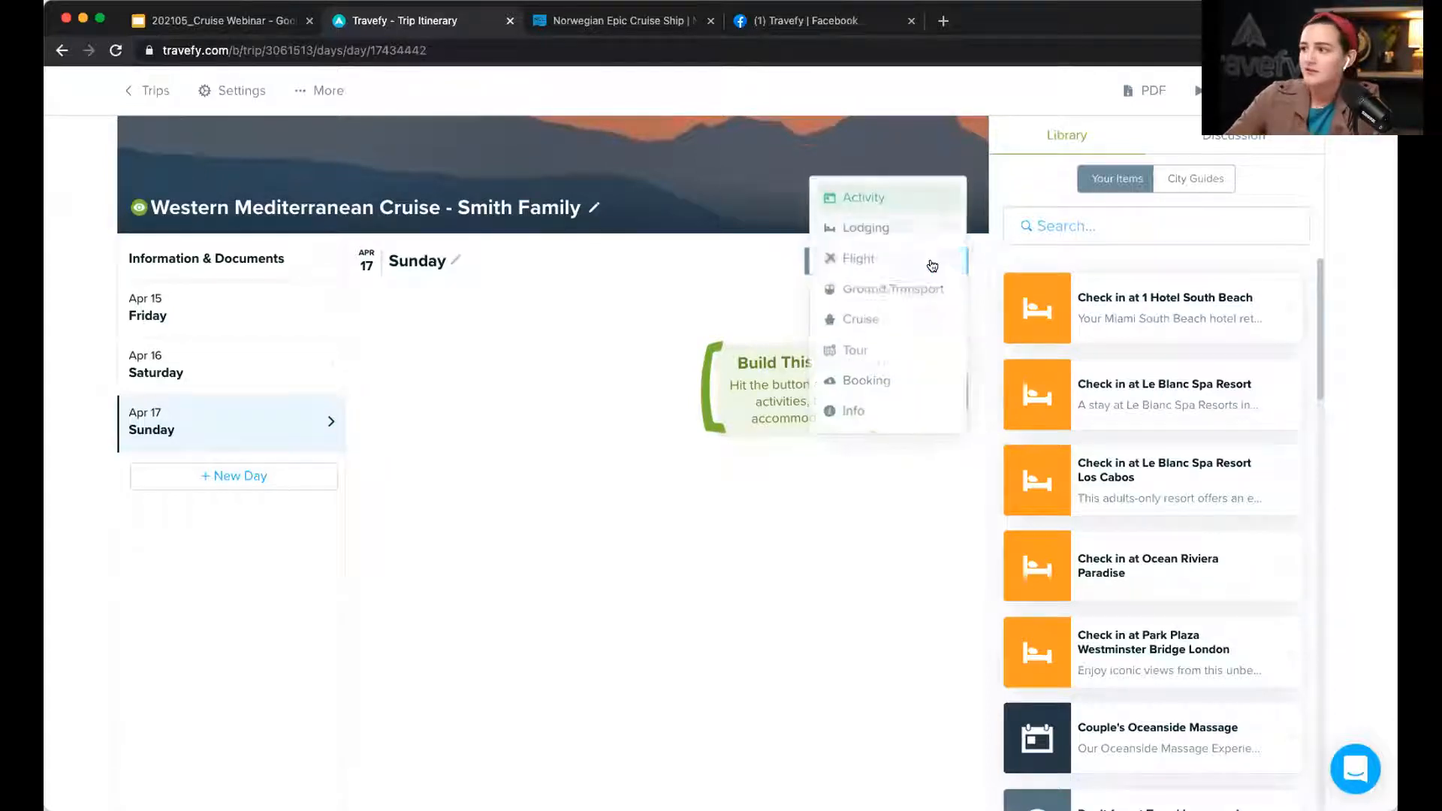
pyautogui.click(902, 315)
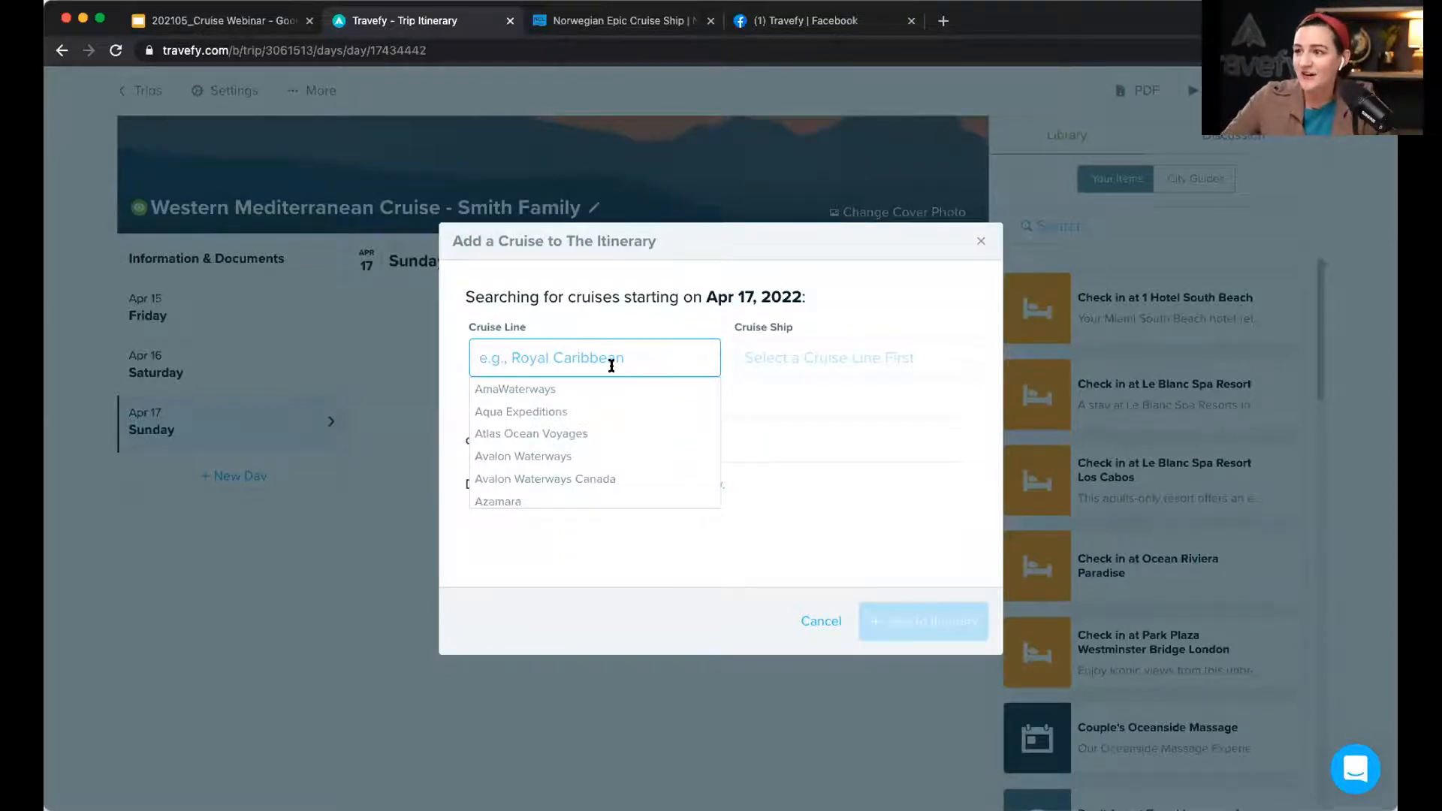
pyautogui.scroll(-5, 600, 401)
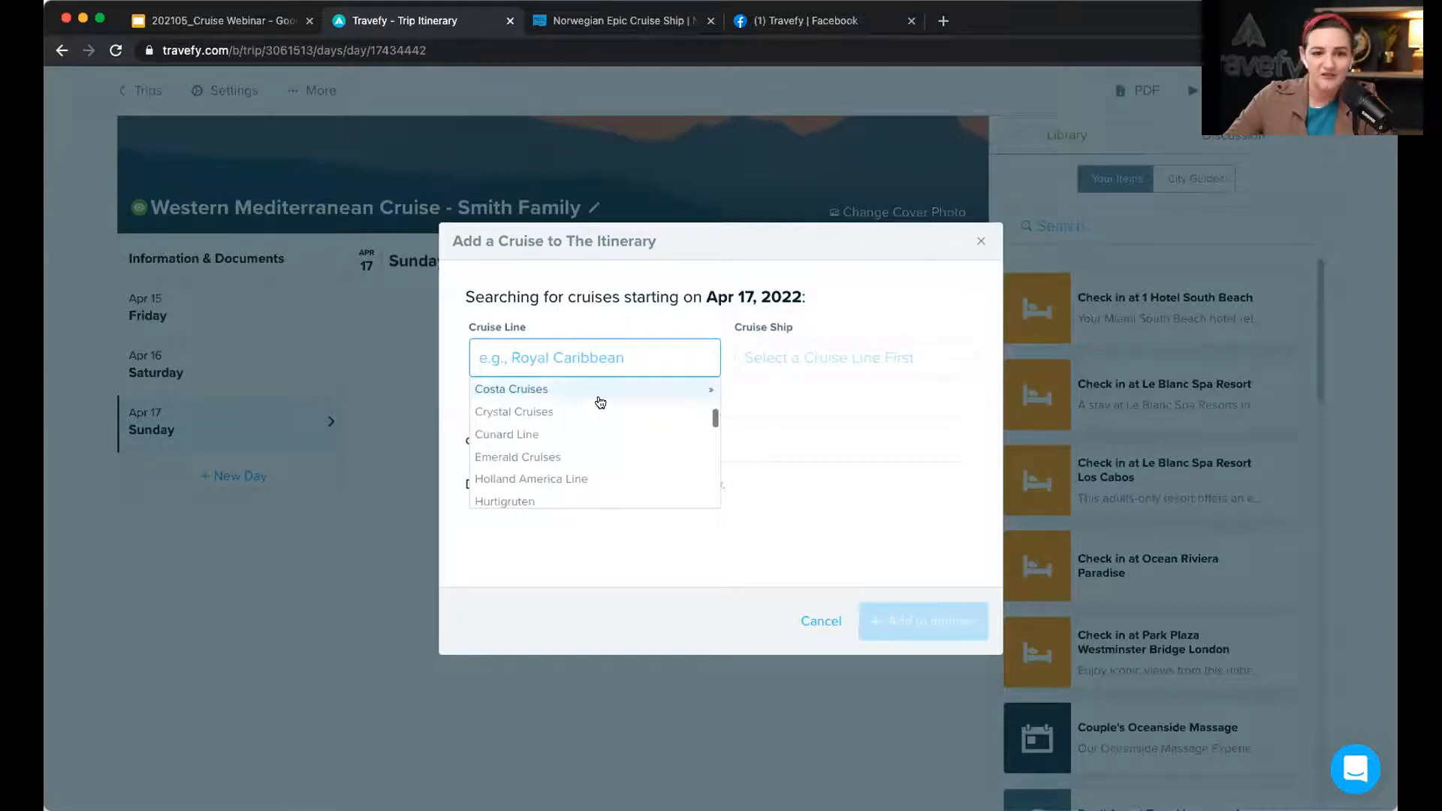
pyautogui.scroll(-5, 601, 402)
pyautogui.scroll(-5, 600, 402)
pyautogui.scroll(-2, 600, 402)
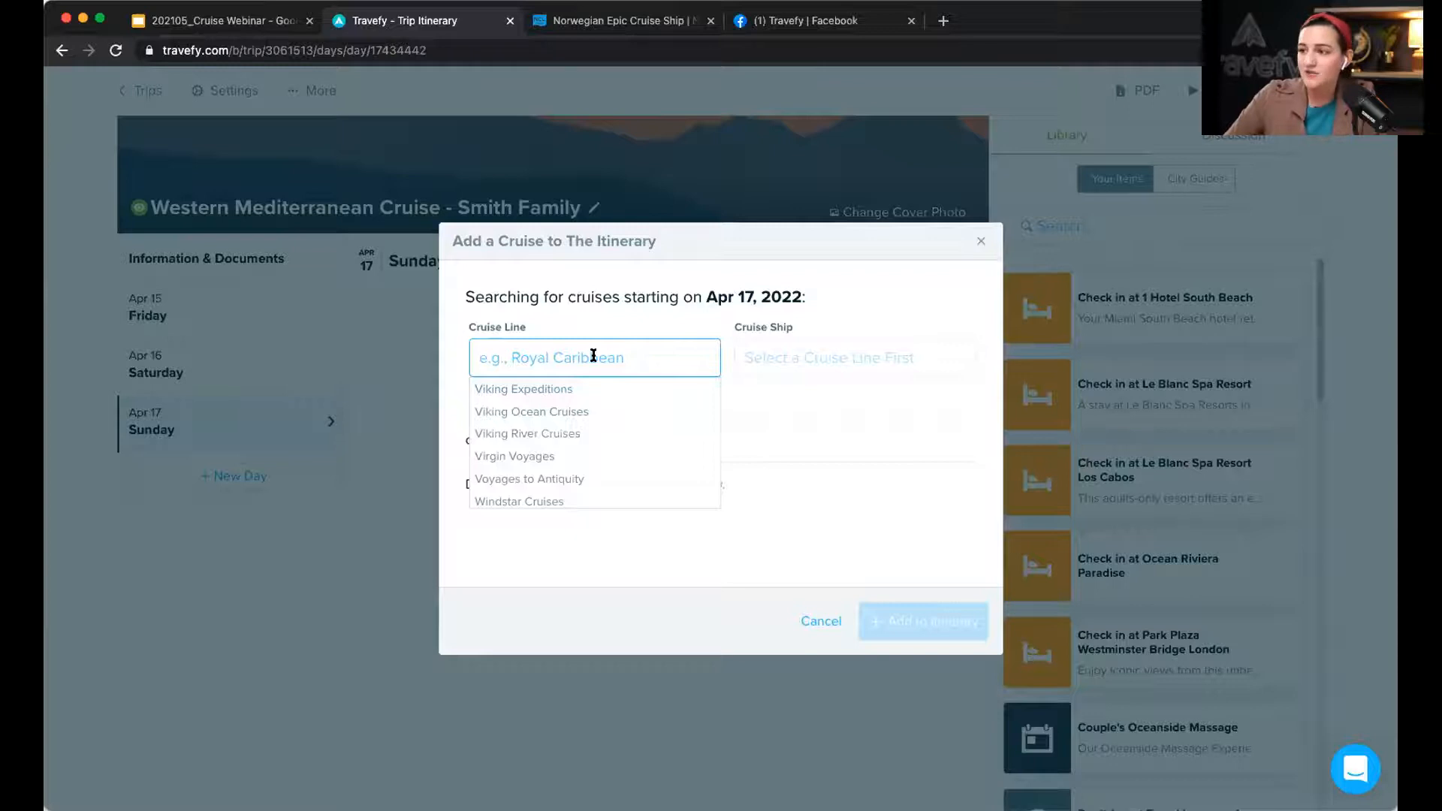
pyautogui.write('nor')
pyautogui.press('Return')
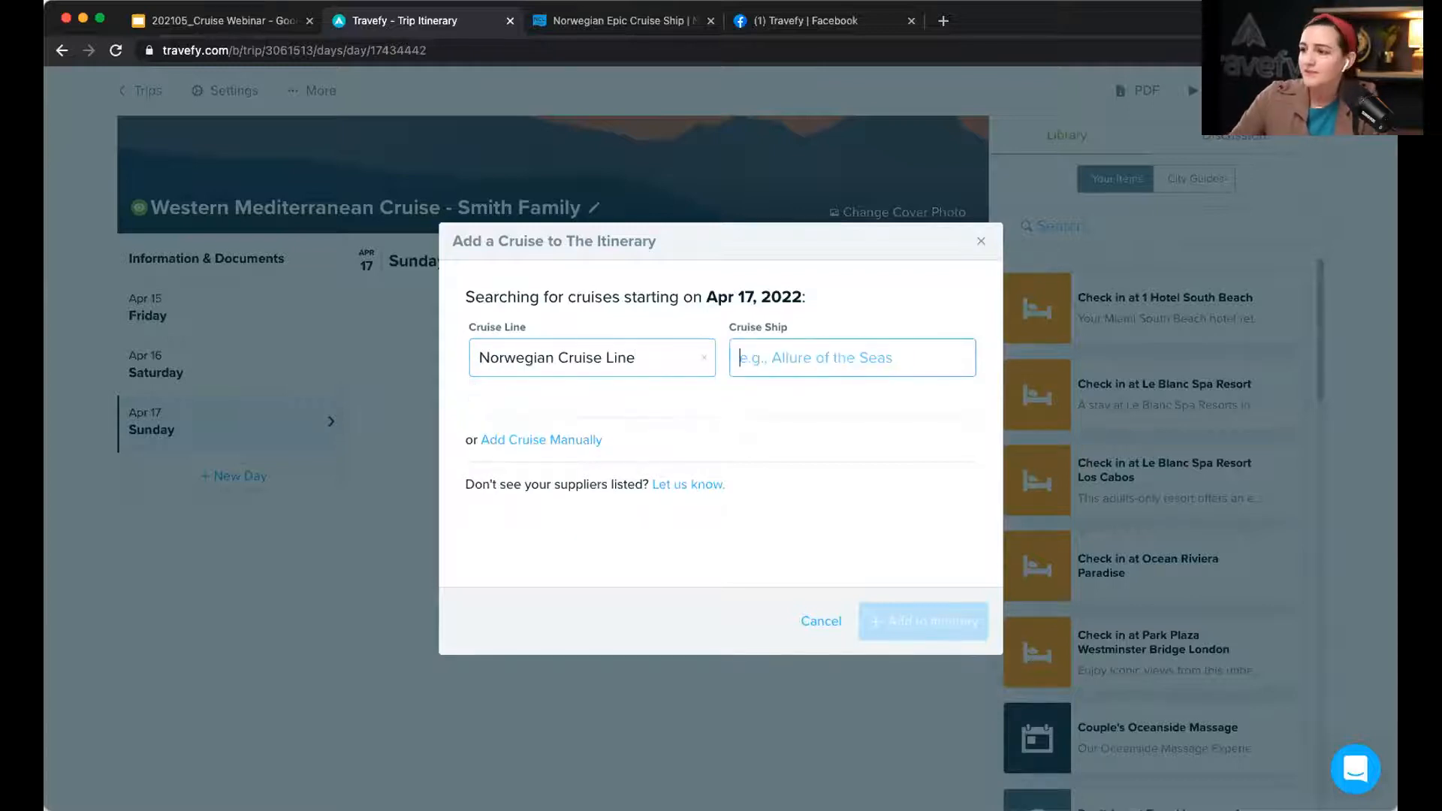
# Step: Choose Norwegian Epic as the cruise ship
pyautogui.click(827, 364)
pyautogui.scroll(-1, 837, 433)
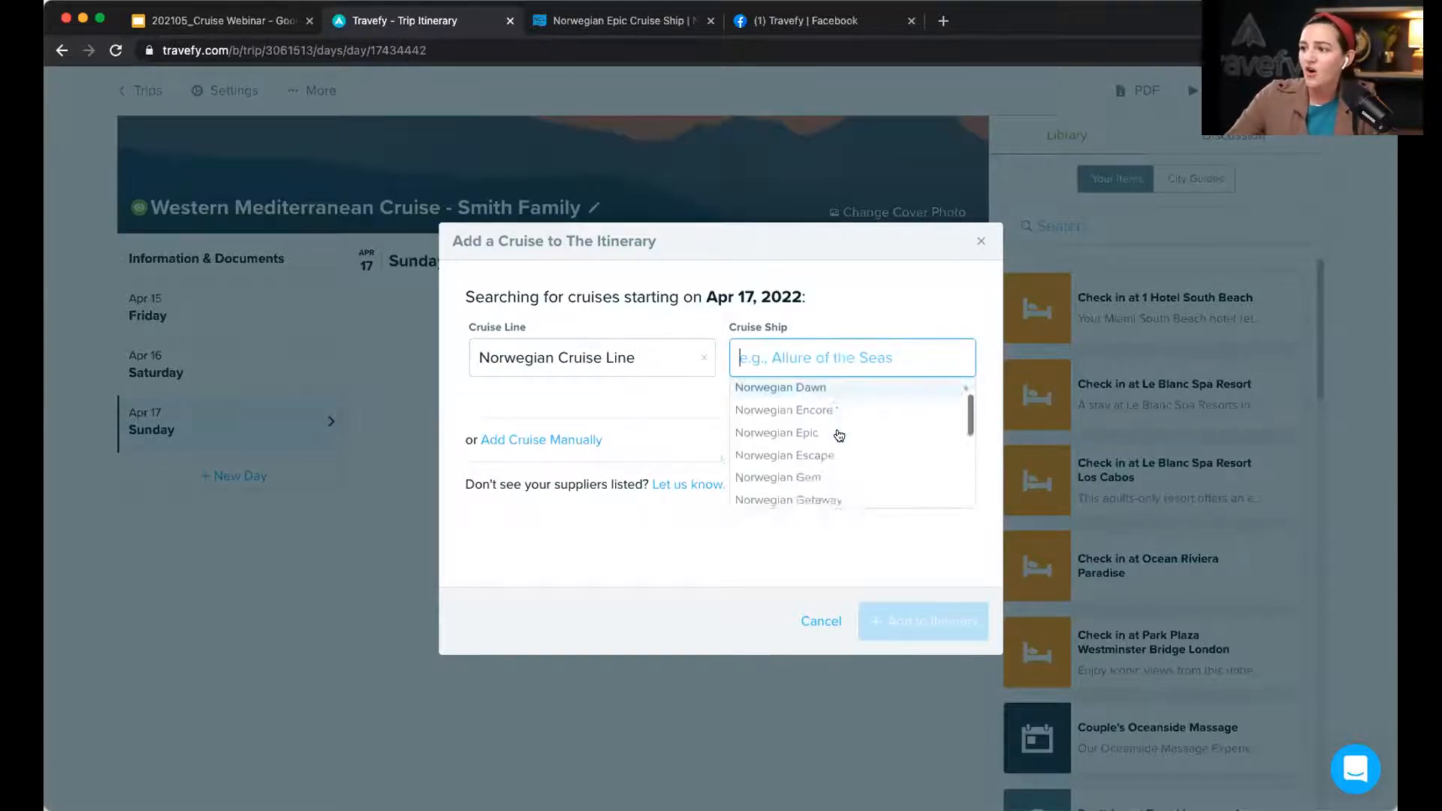
pyautogui.scroll(-3, 839, 436)
pyautogui.write('epic')
pyautogui.press('Return')
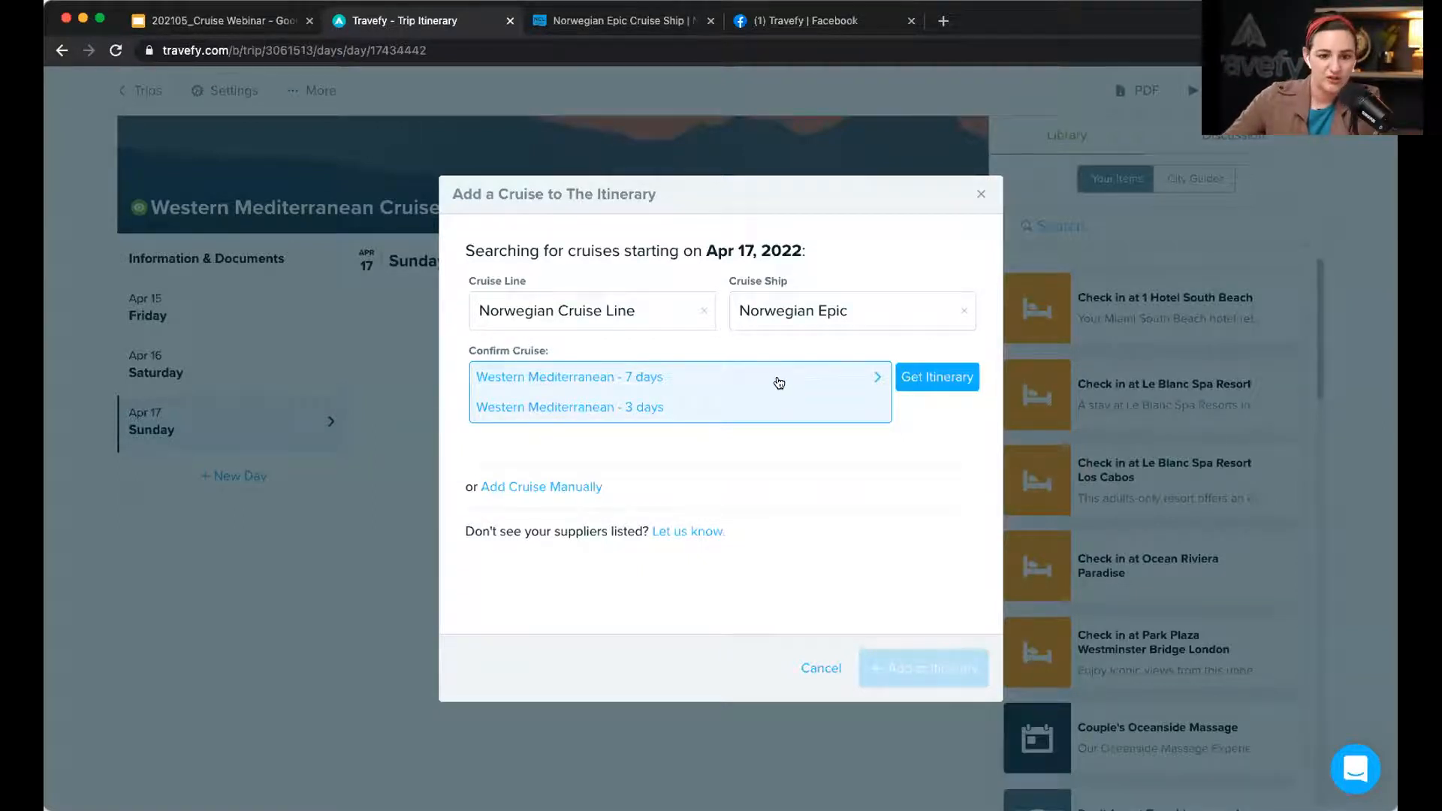
# Step: Load the 7-day Western Mediterranean sailing's ports and add them to the itinerary
pyautogui.click(944, 379)
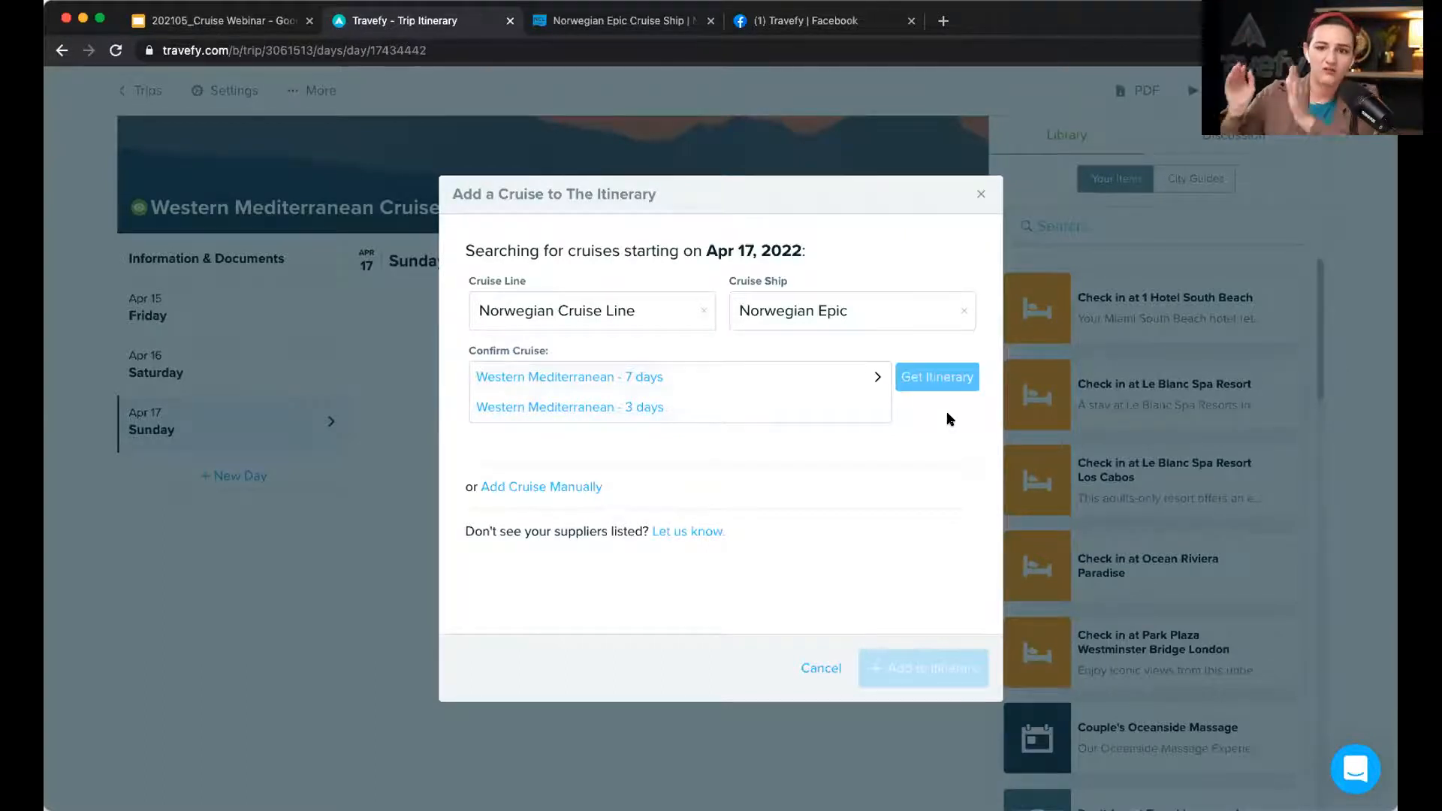
pyautogui.scroll(-1, 915, 435)
pyautogui.scroll(-1, 915, 435)
pyautogui.scroll(-6, 915, 436)
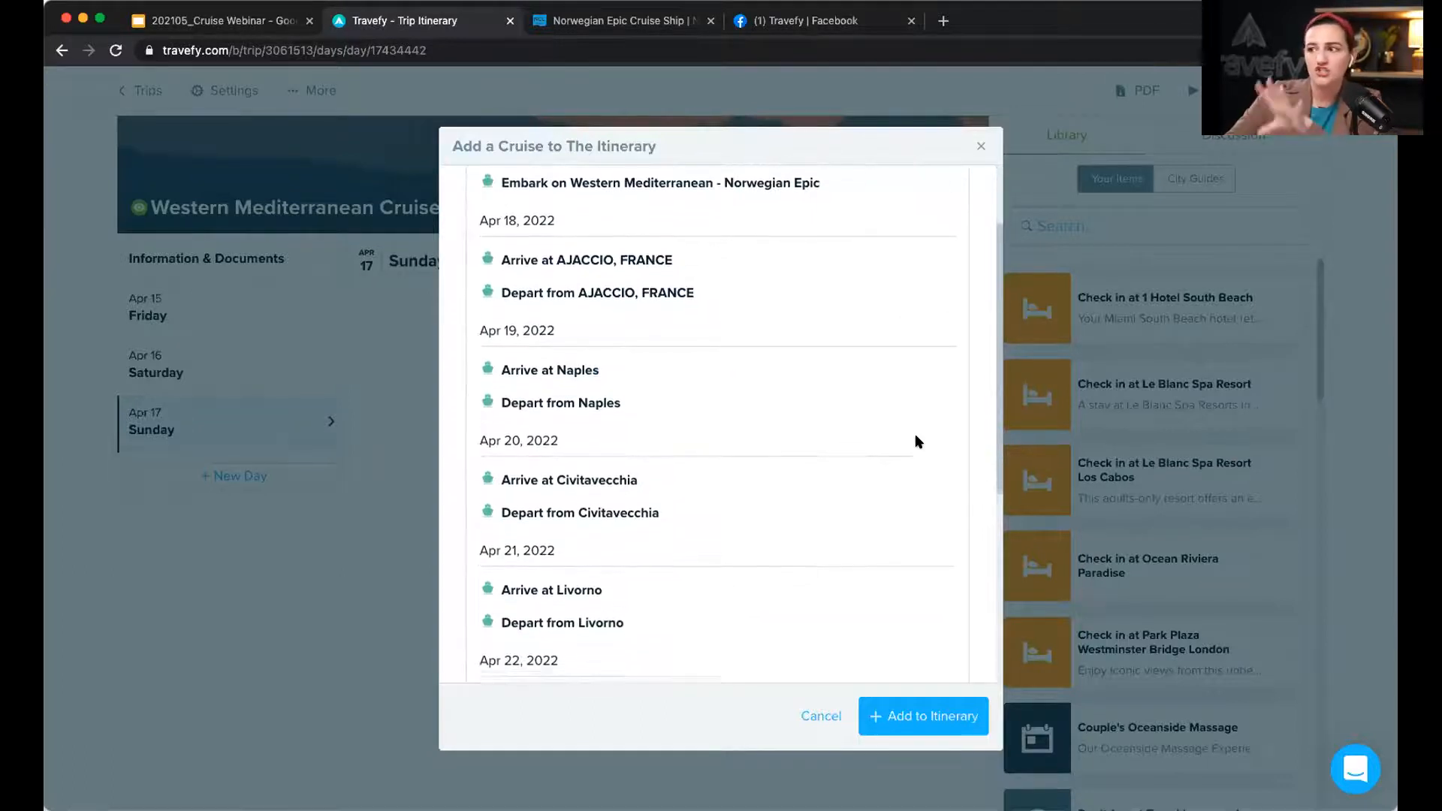
pyautogui.scroll(-3, 915, 437)
pyautogui.scroll(5, 915, 437)
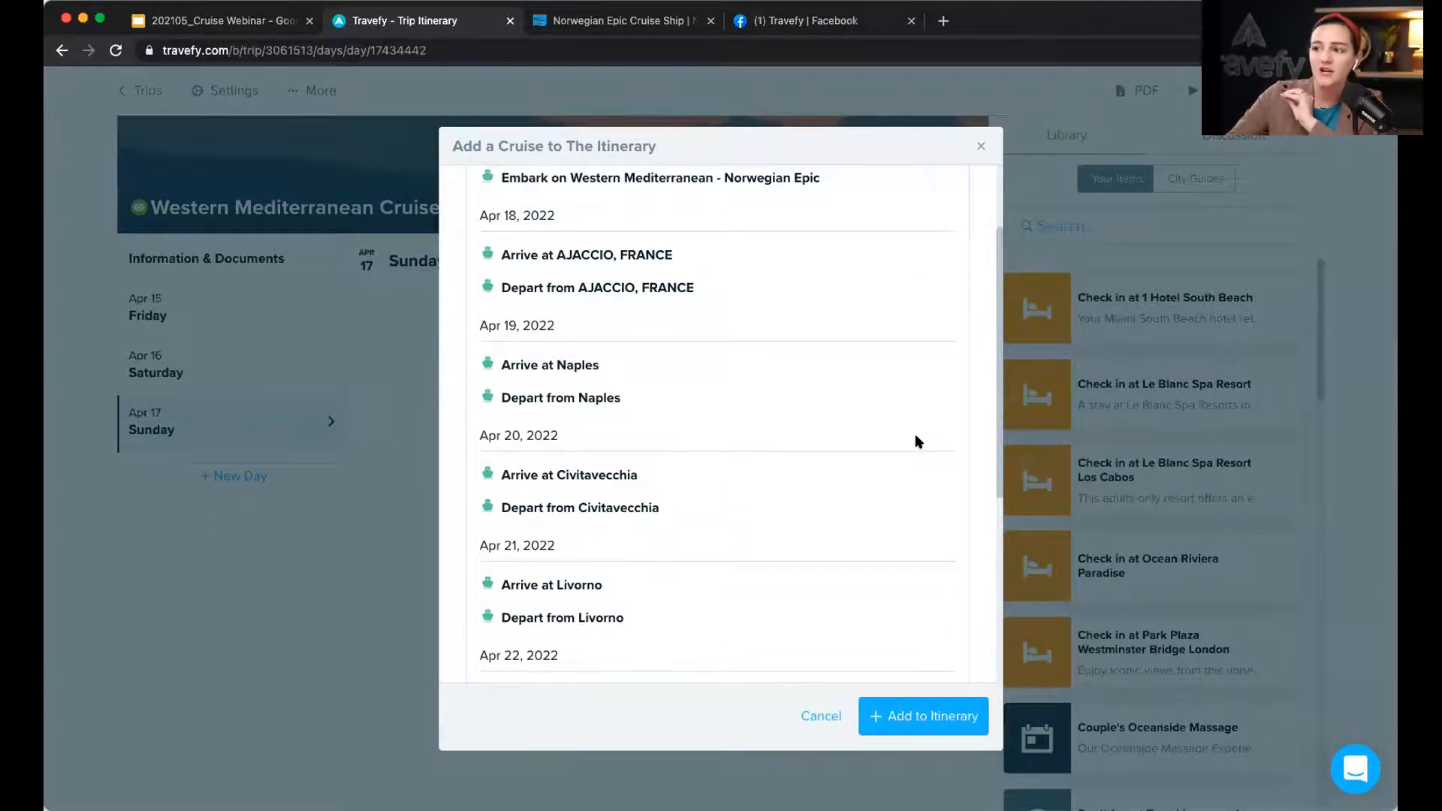
pyautogui.scroll(-5, 917, 441)
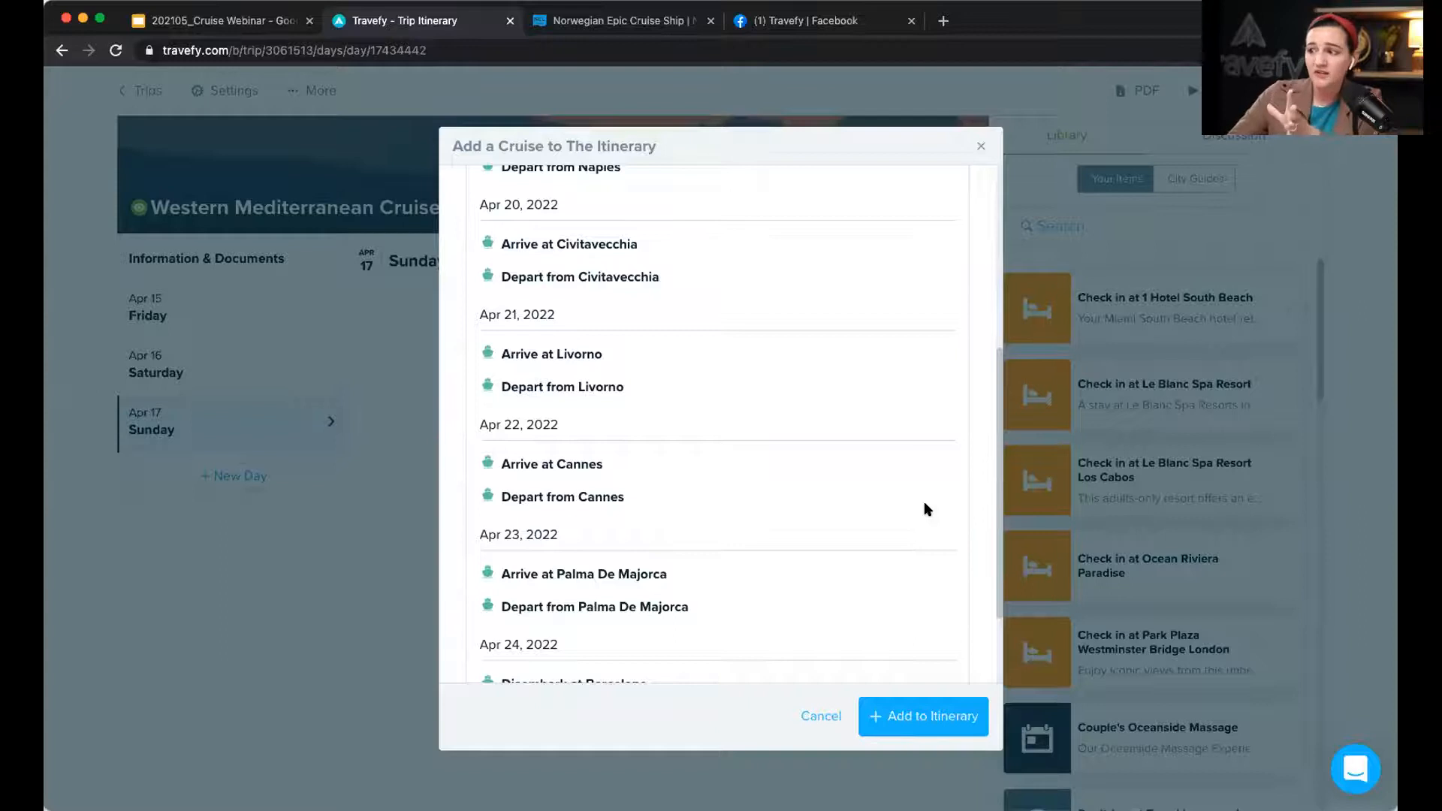
pyautogui.click(931, 714)
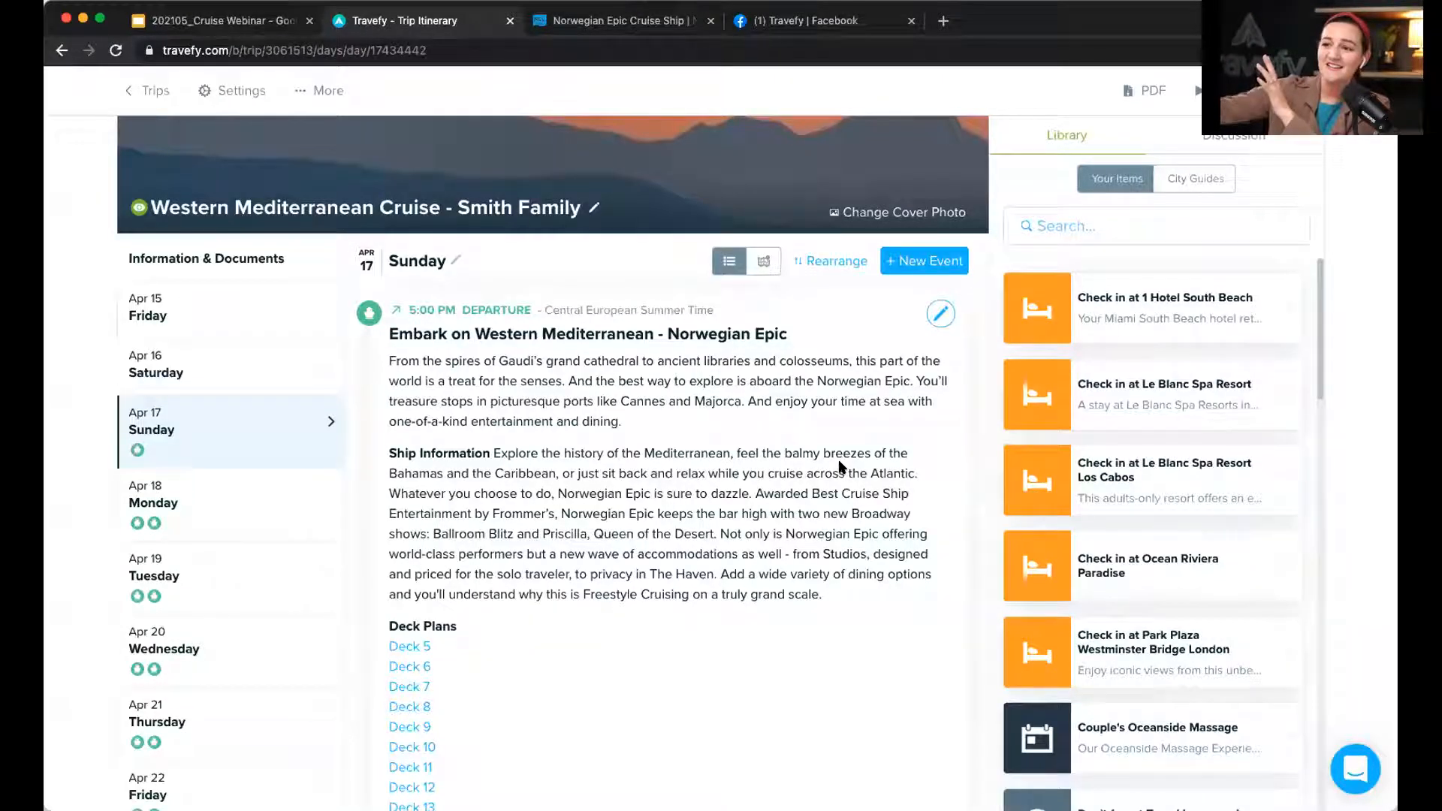
pyautogui.scroll(-2, 841, 467)
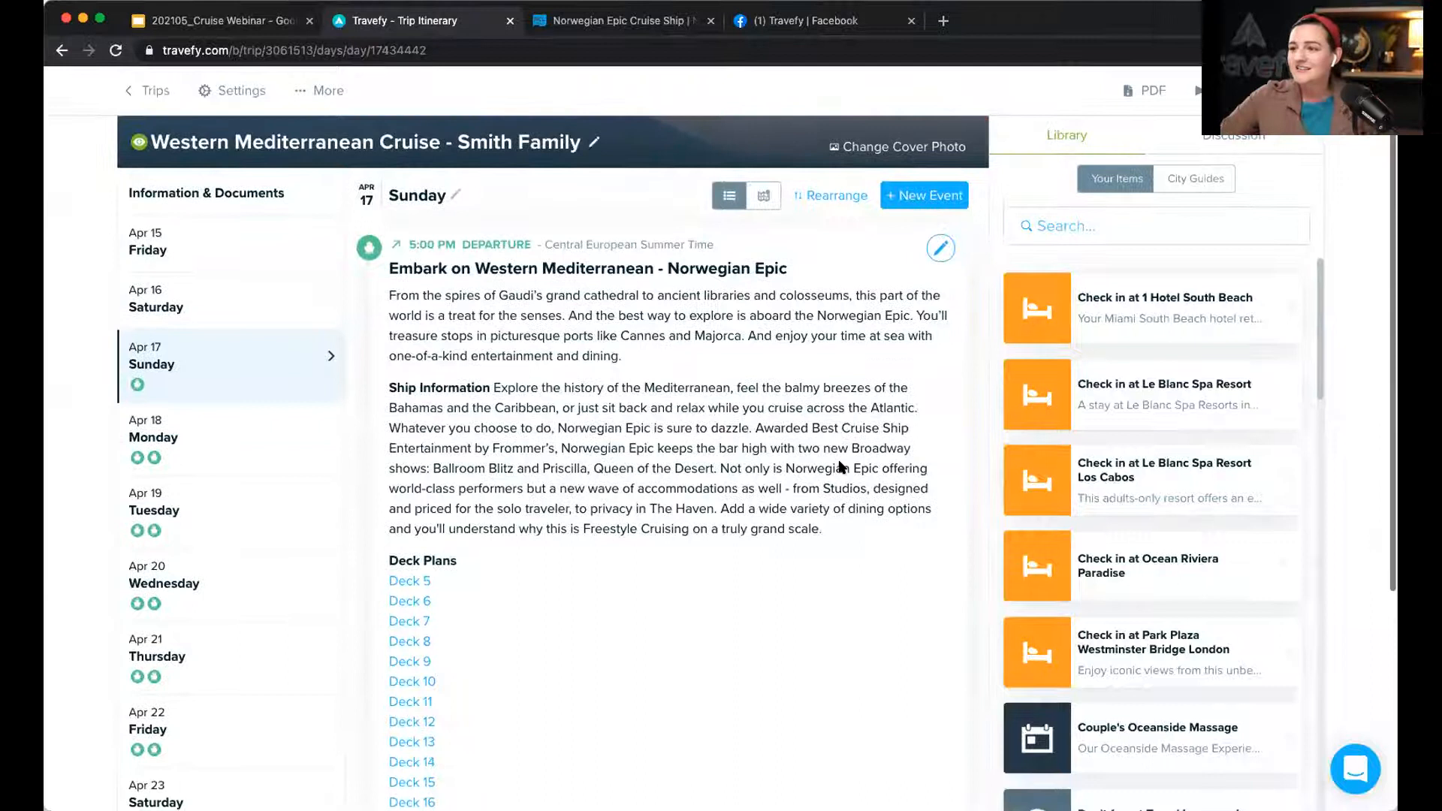
pyautogui.scroll(-2, 842, 467)
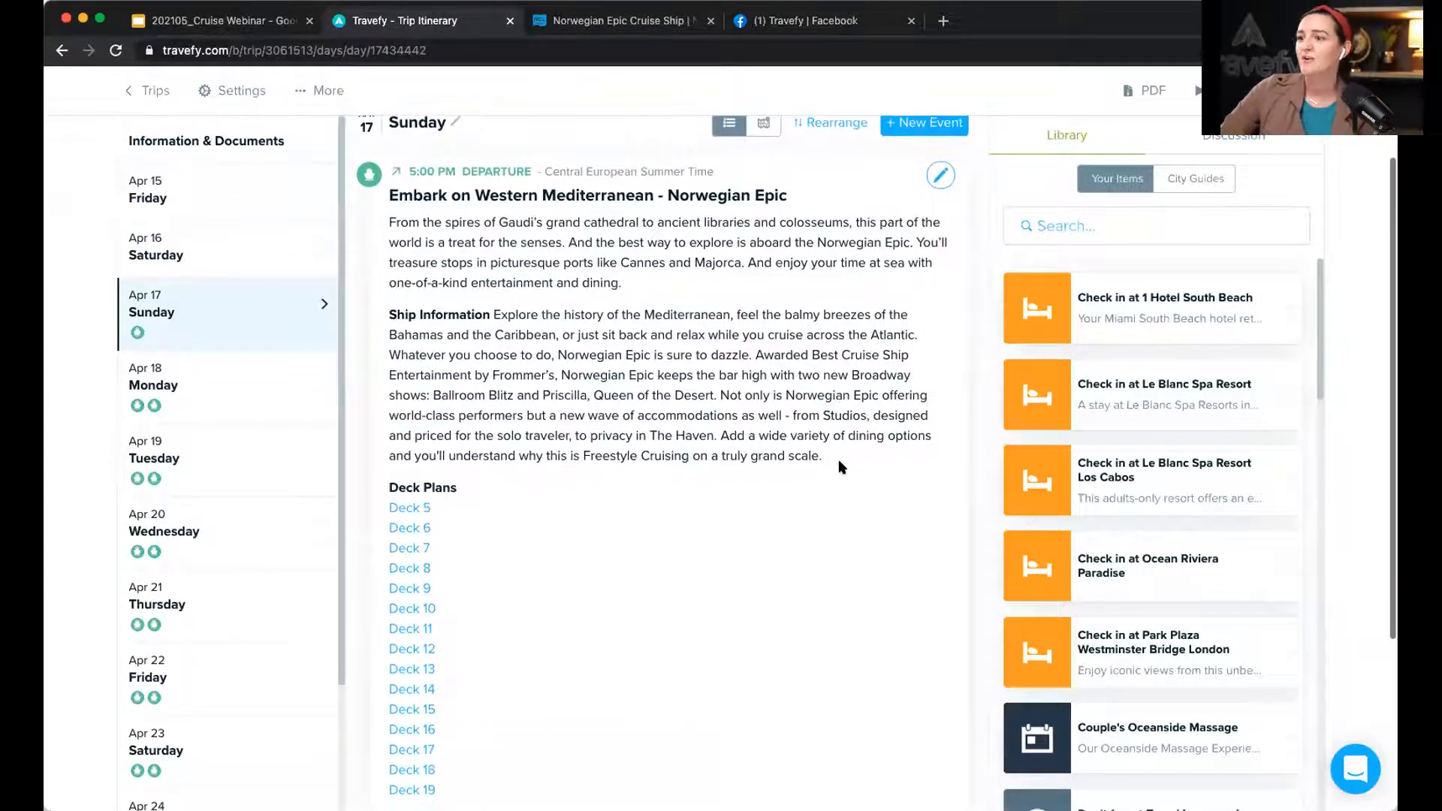
pyautogui.scroll(-3, 840, 467)
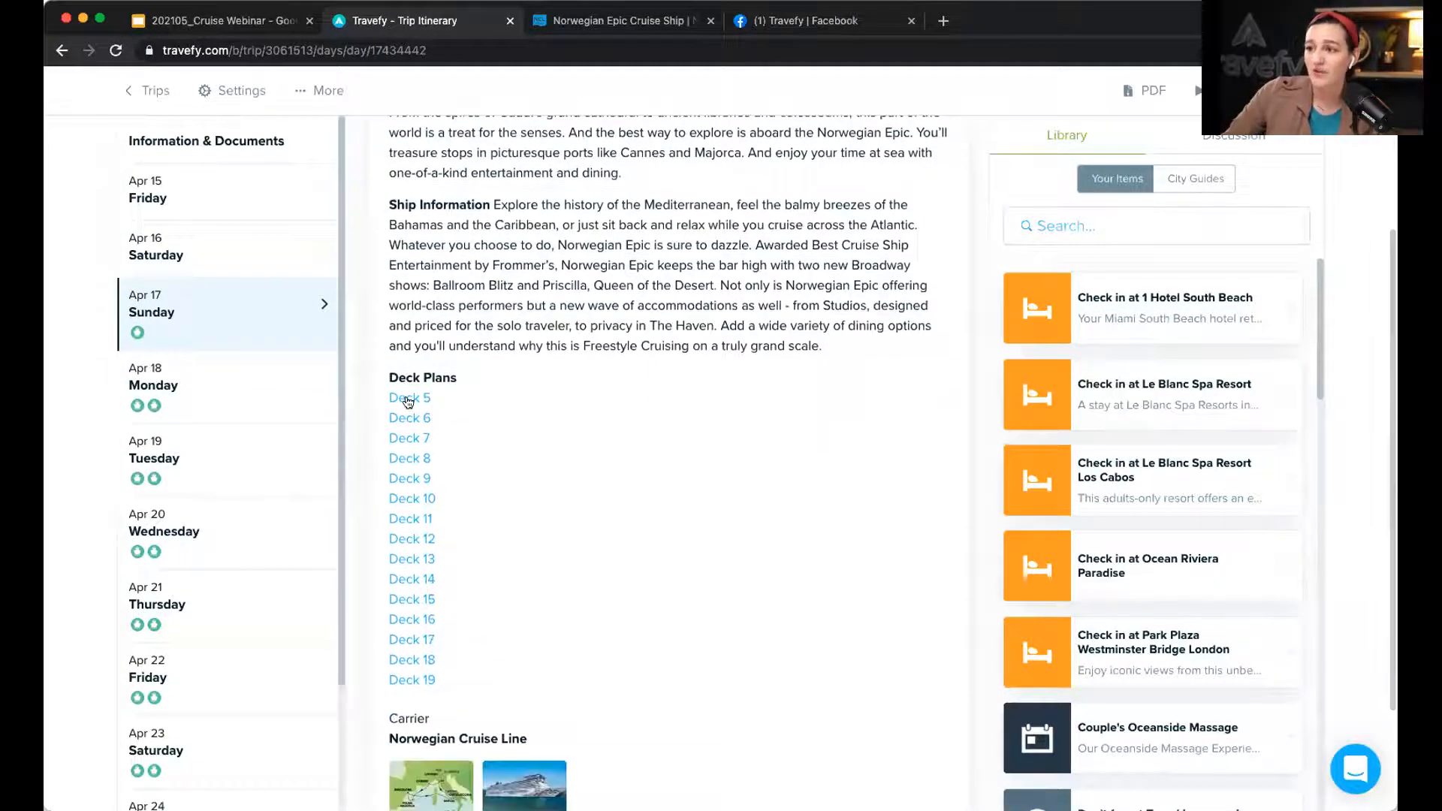
pyautogui.scroll(-4, 392, 530)
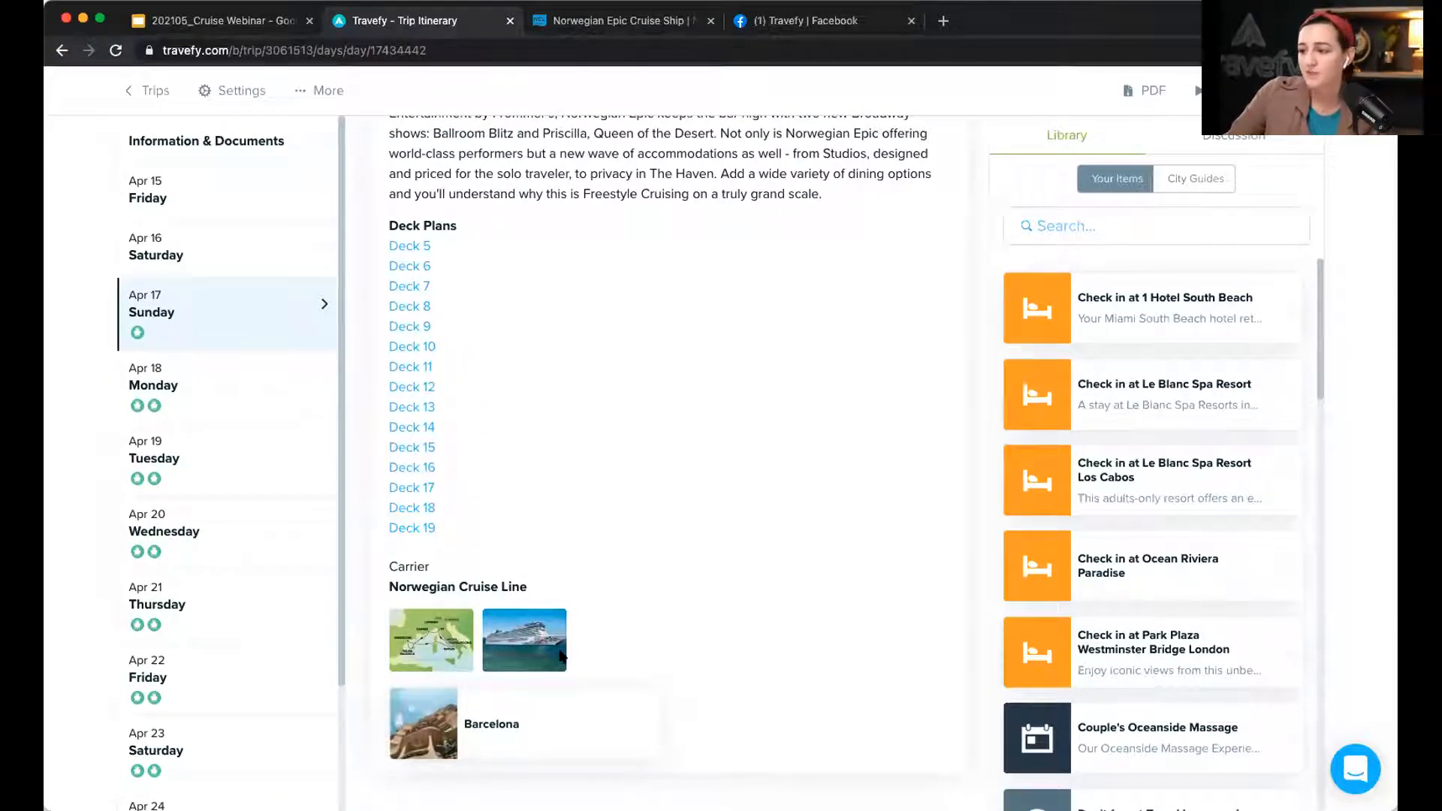
pyautogui.scroll(5, 618, 571)
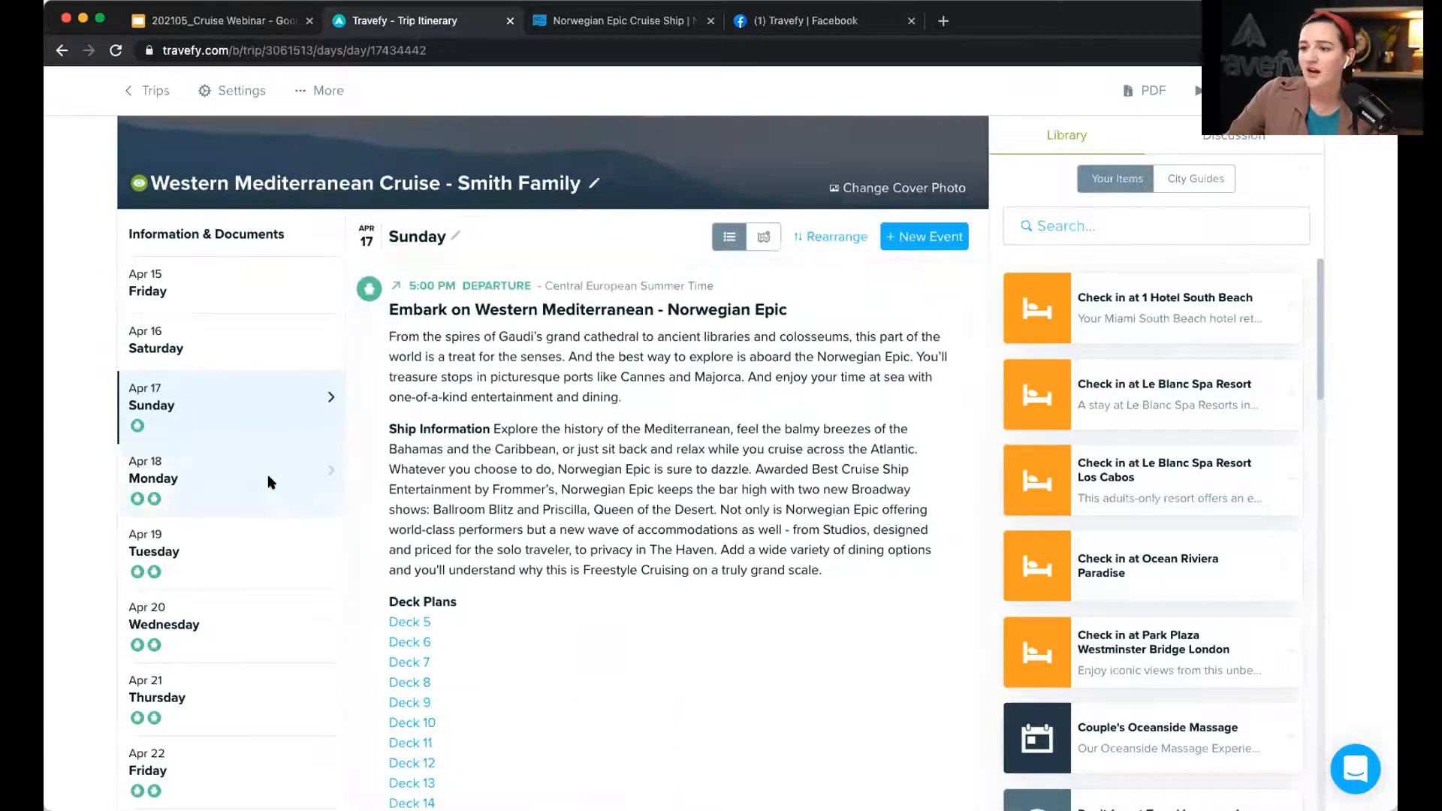
pyautogui.click(266, 475)
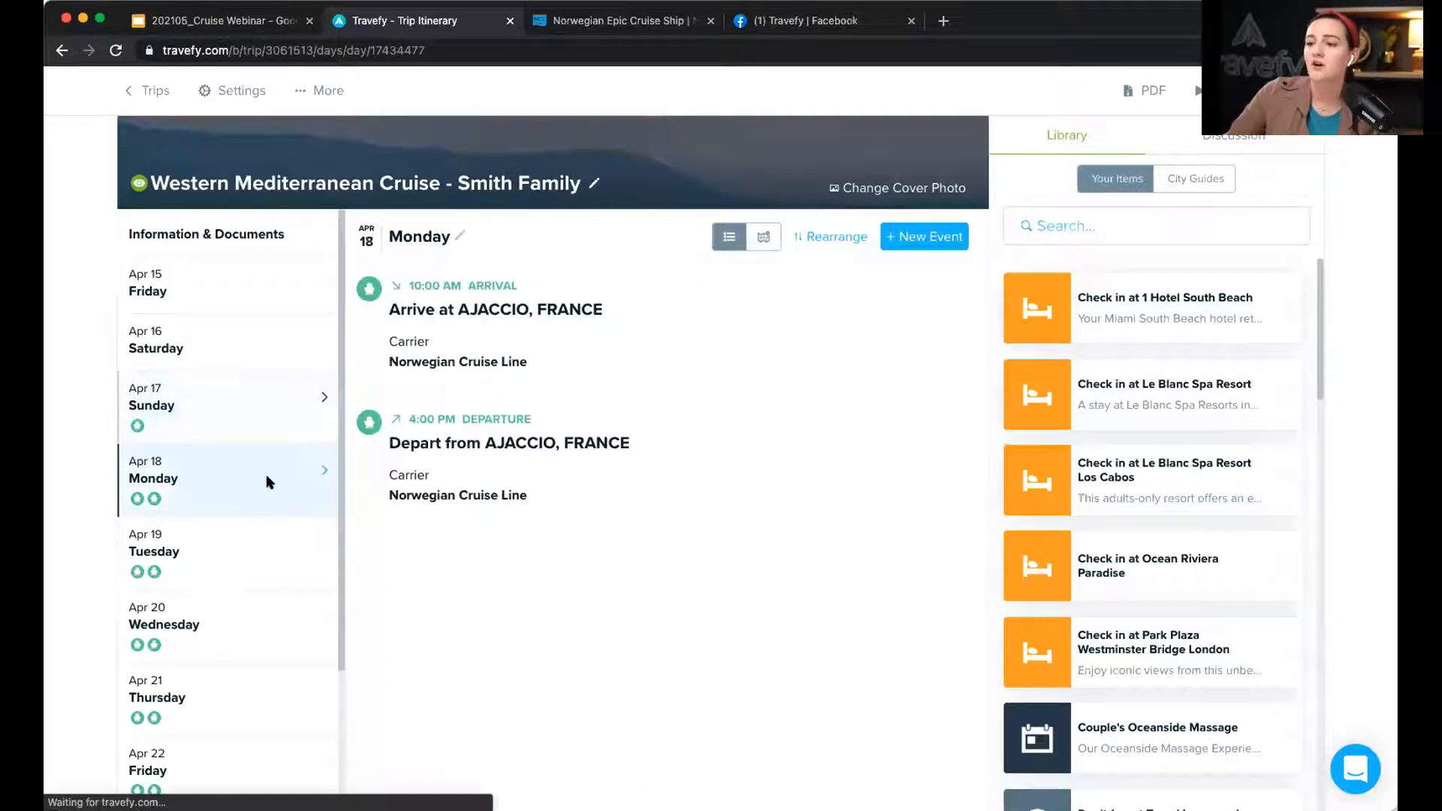
pyautogui.click(278, 552)
pyautogui.scroll(-2, 278, 554)
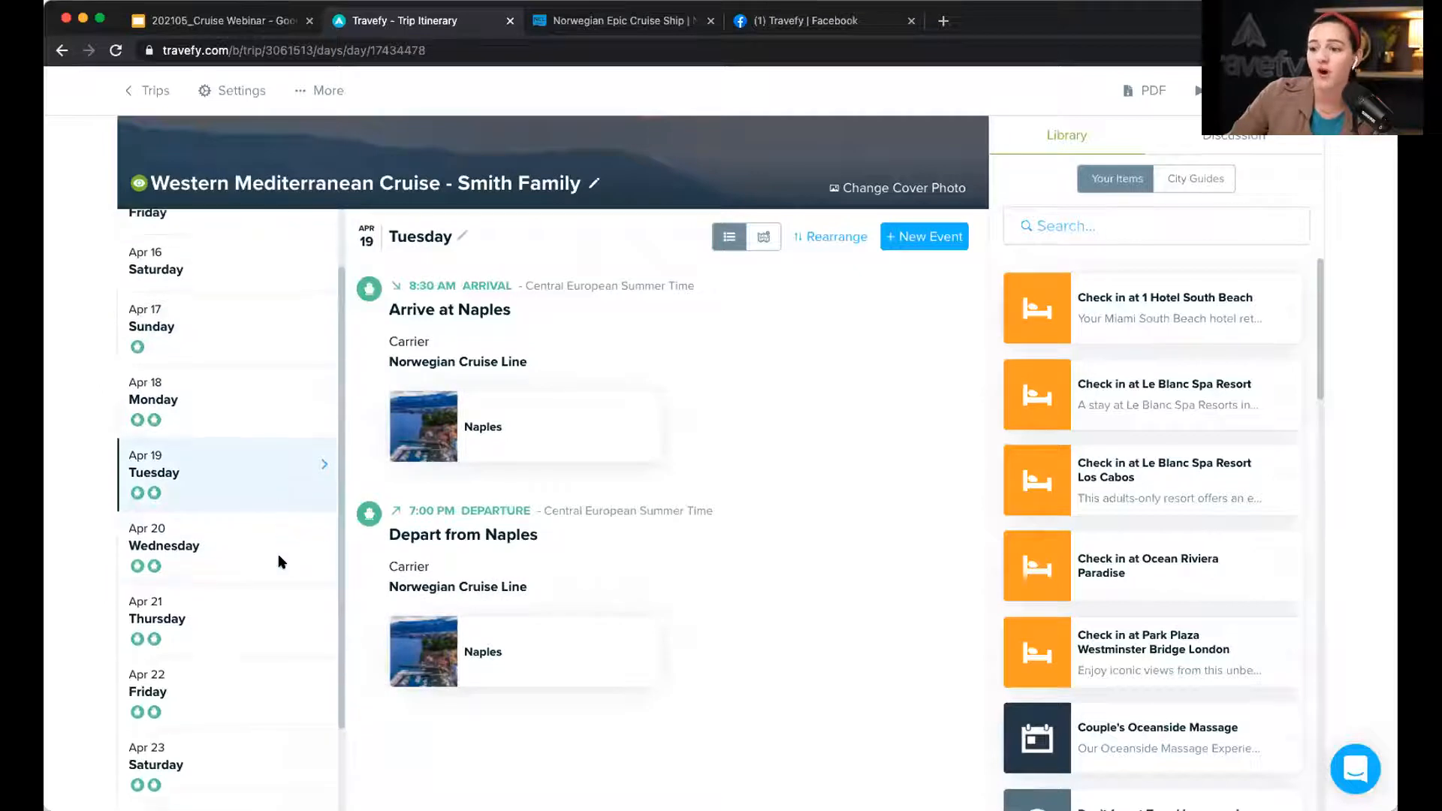
pyautogui.click(278, 555)
pyautogui.scroll(-2, 278, 553)
pyautogui.click(278, 544)
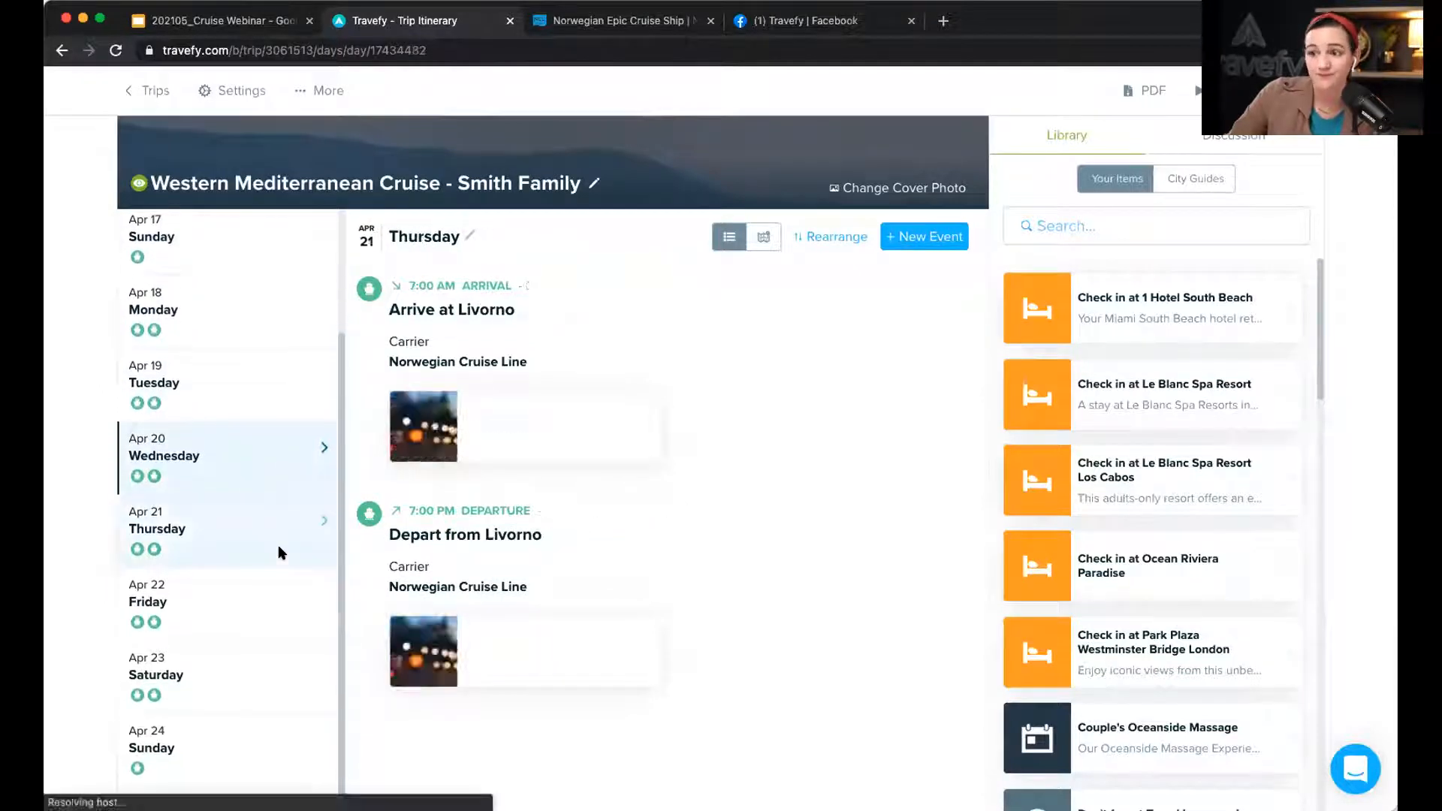
pyautogui.scroll(-1, 278, 544)
pyautogui.scroll(-1, 278, 552)
pyautogui.click(278, 553)
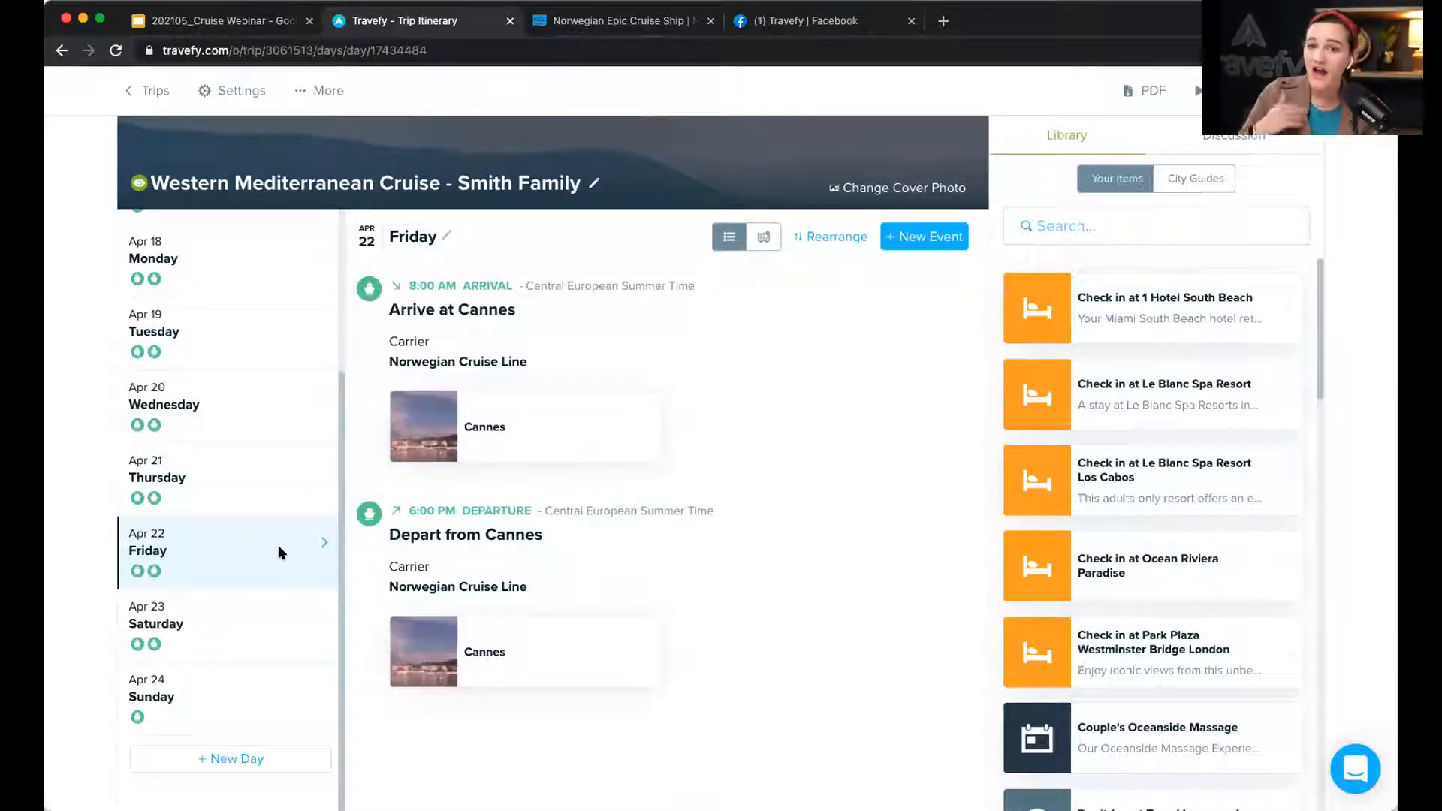
pyautogui.click(234, 613)
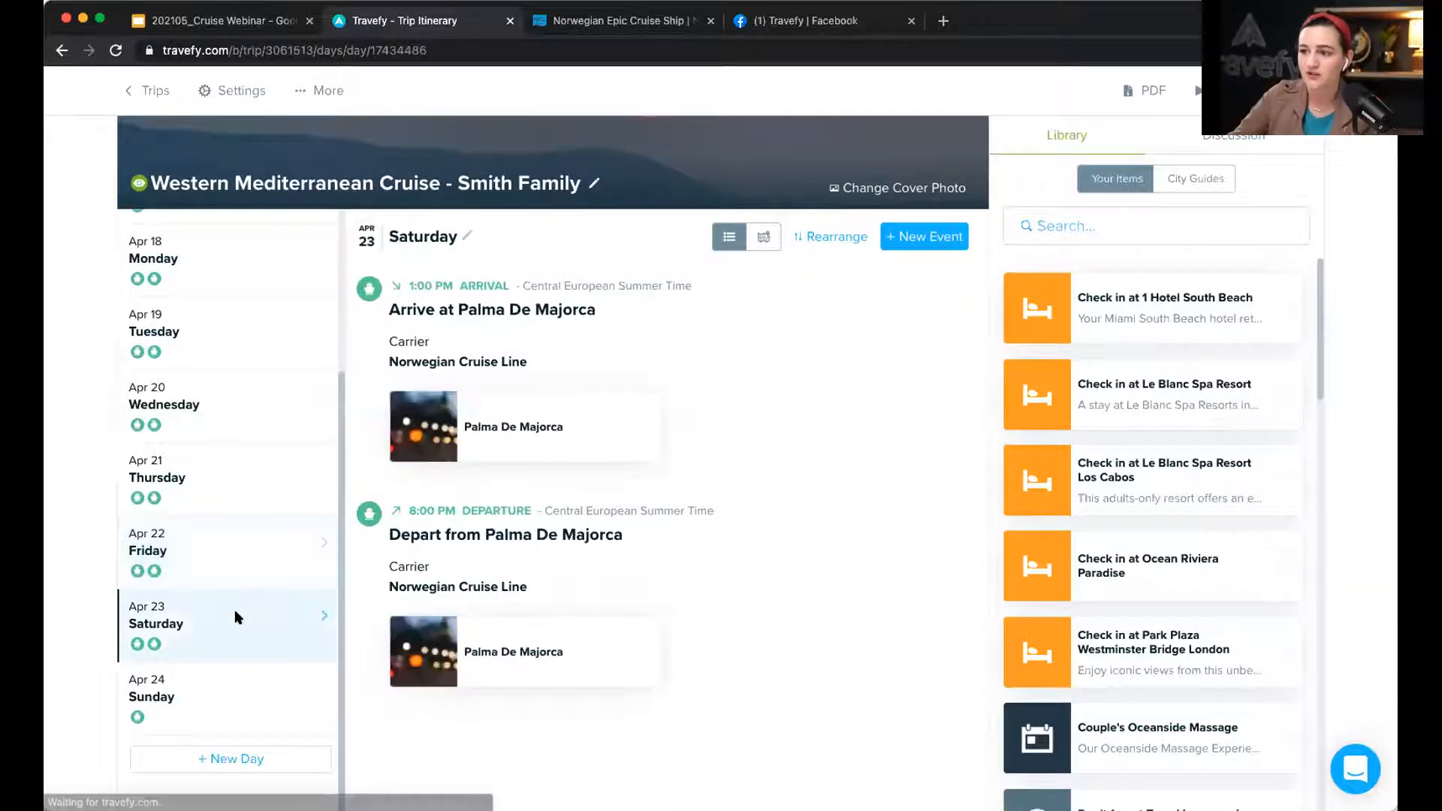
pyautogui.click(229, 683)
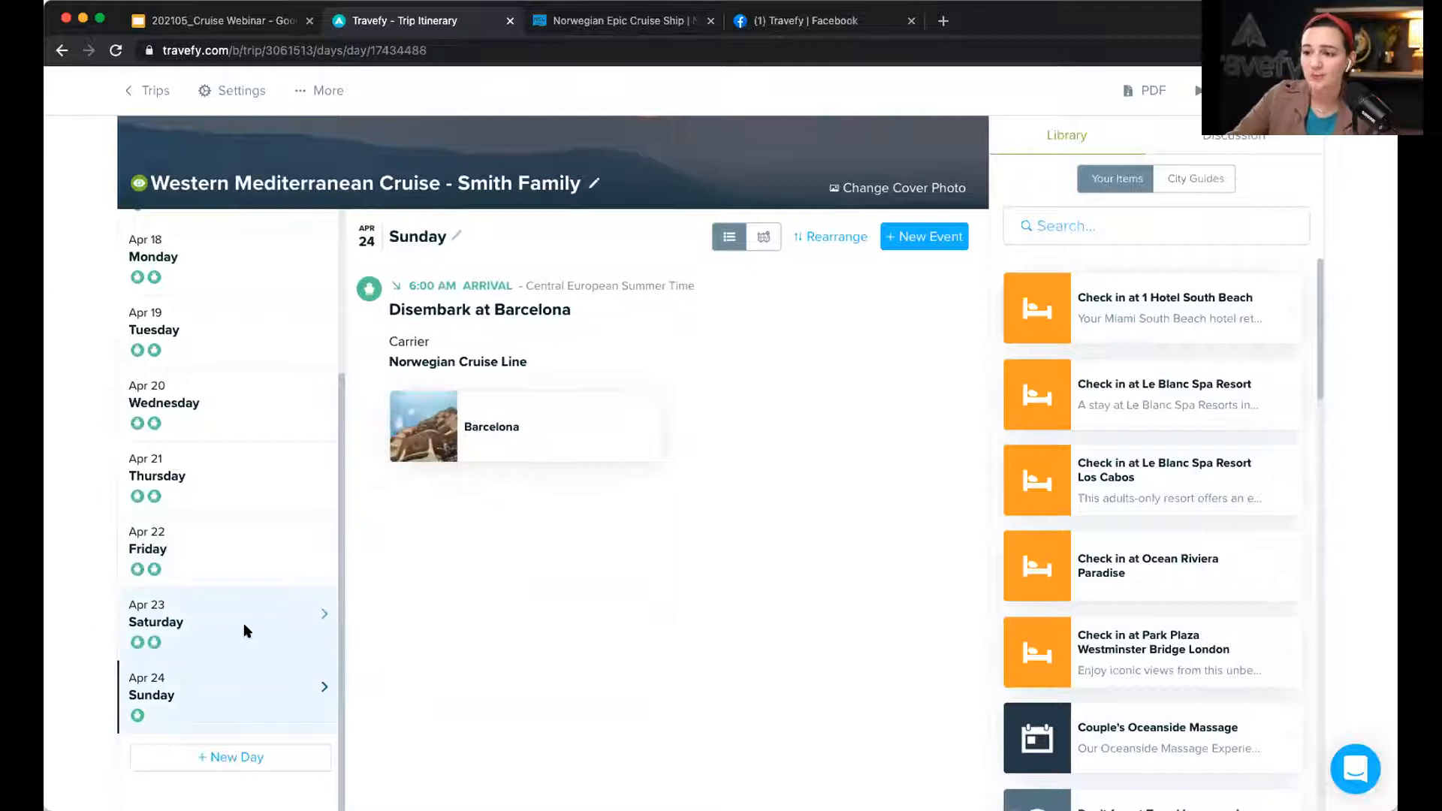
pyautogui.click(243, 631)
pyautogui.scroll(5, 243, 631)
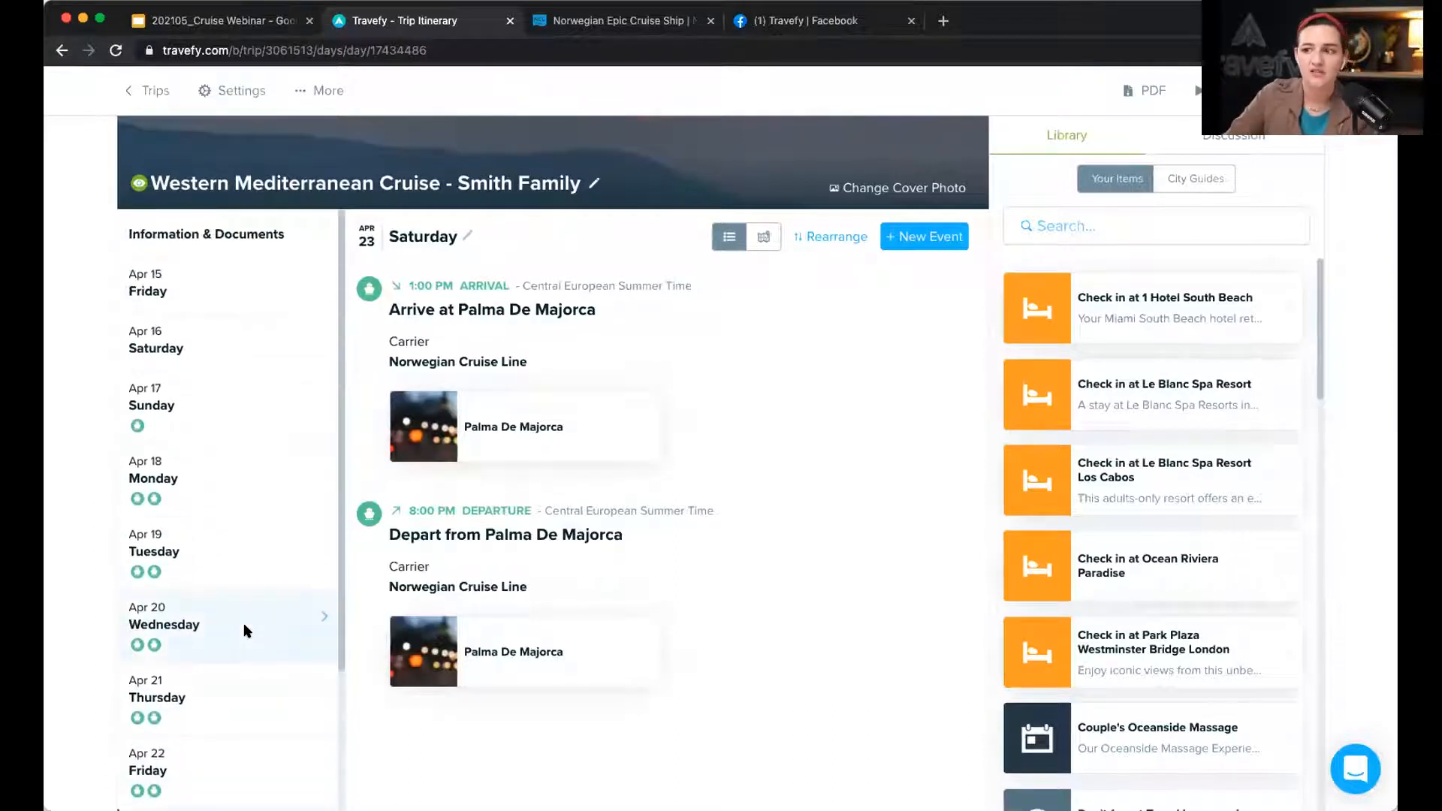
pyautogui.click(277, 399)
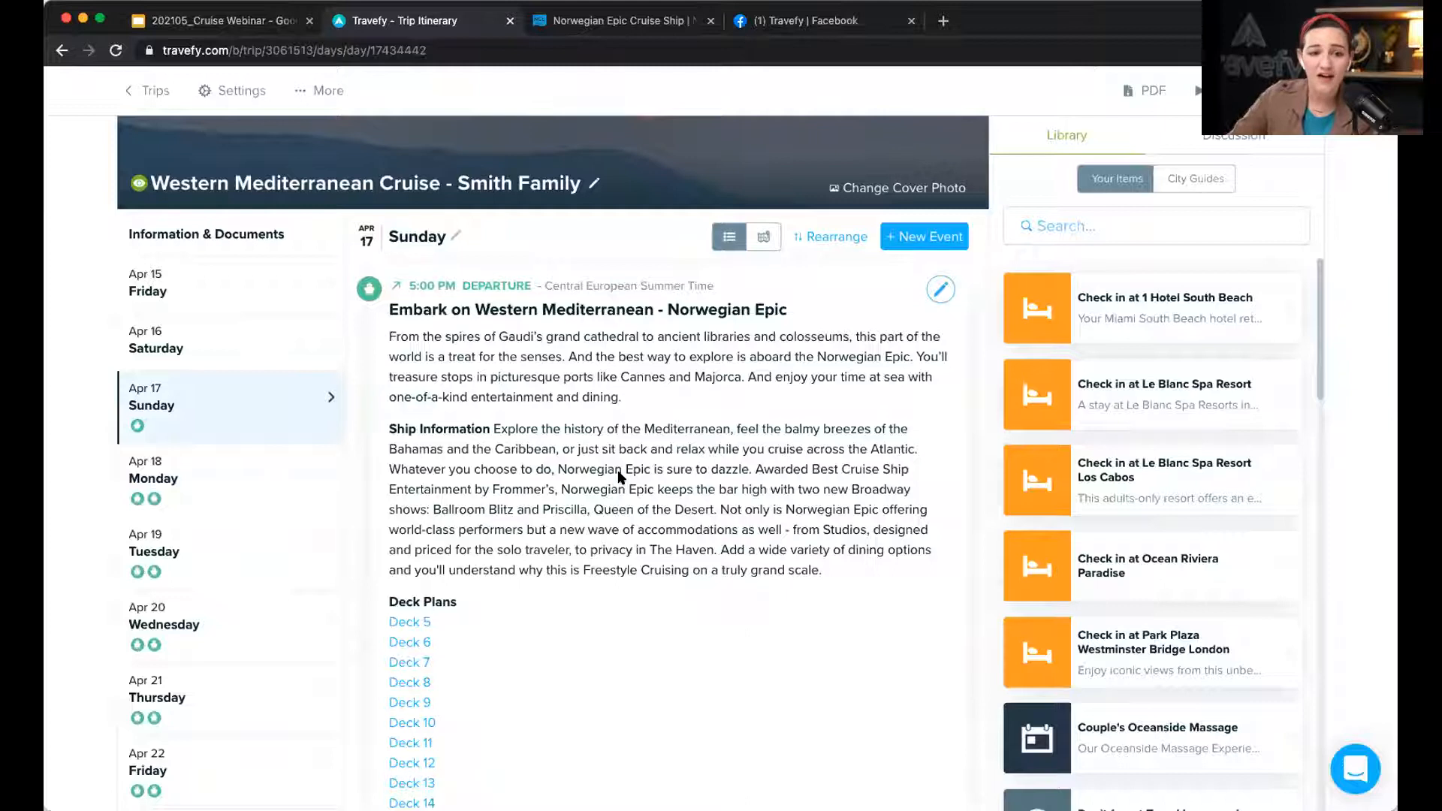
pyautogui.click(935, 288)
pyautogui.scroll(-6, 678, 491)
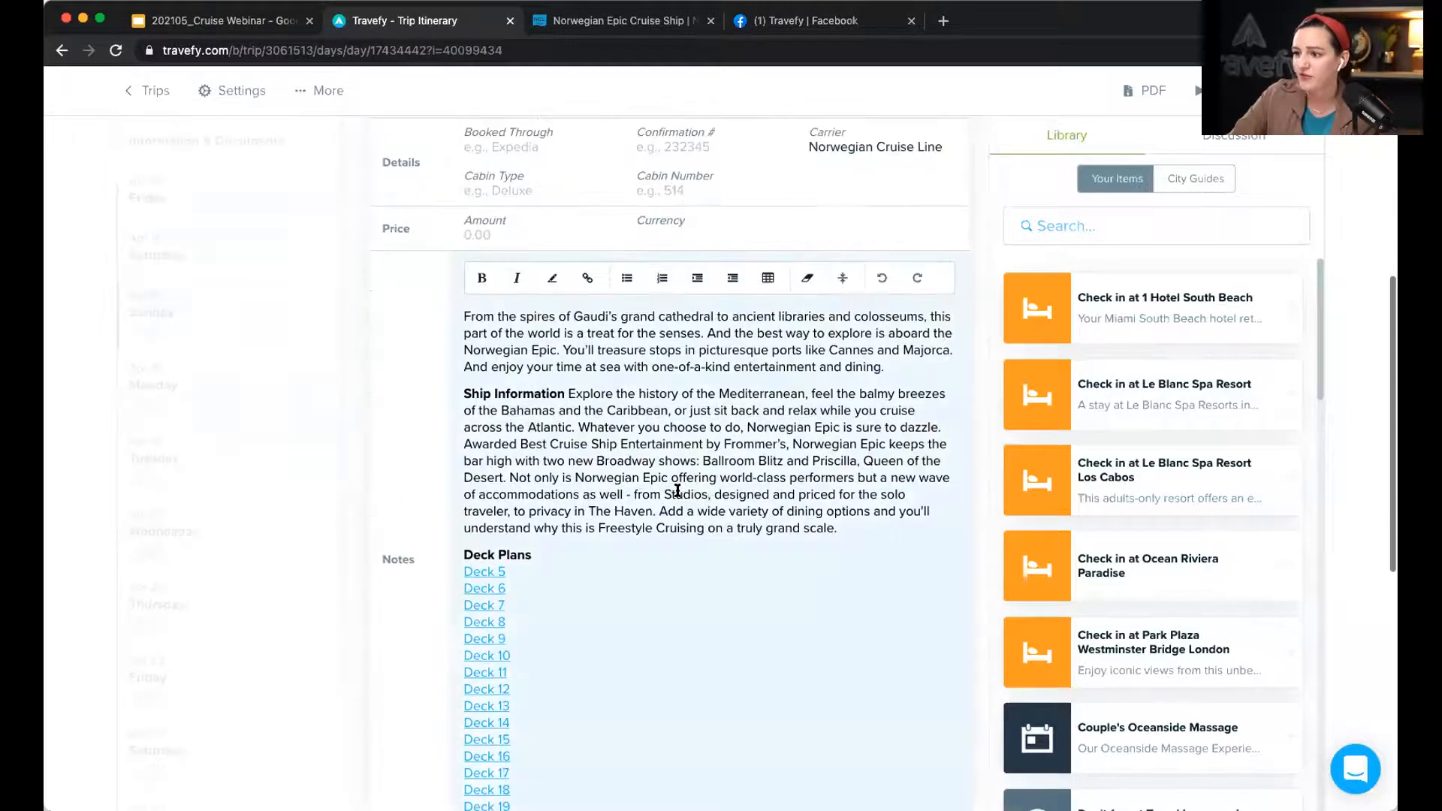
pyautogui.scroll(-6, 677, 491)
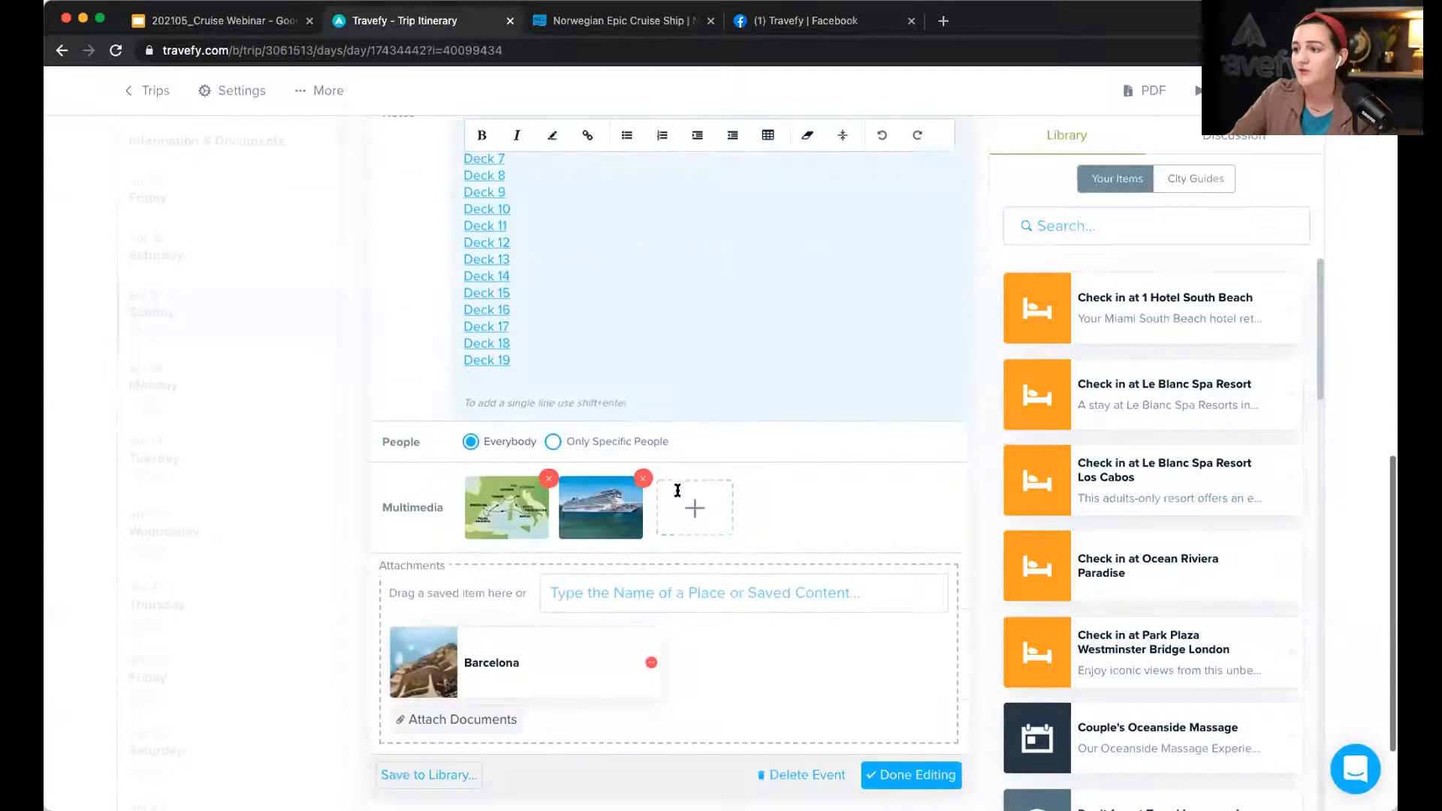
pyautogui.click(923, 774)
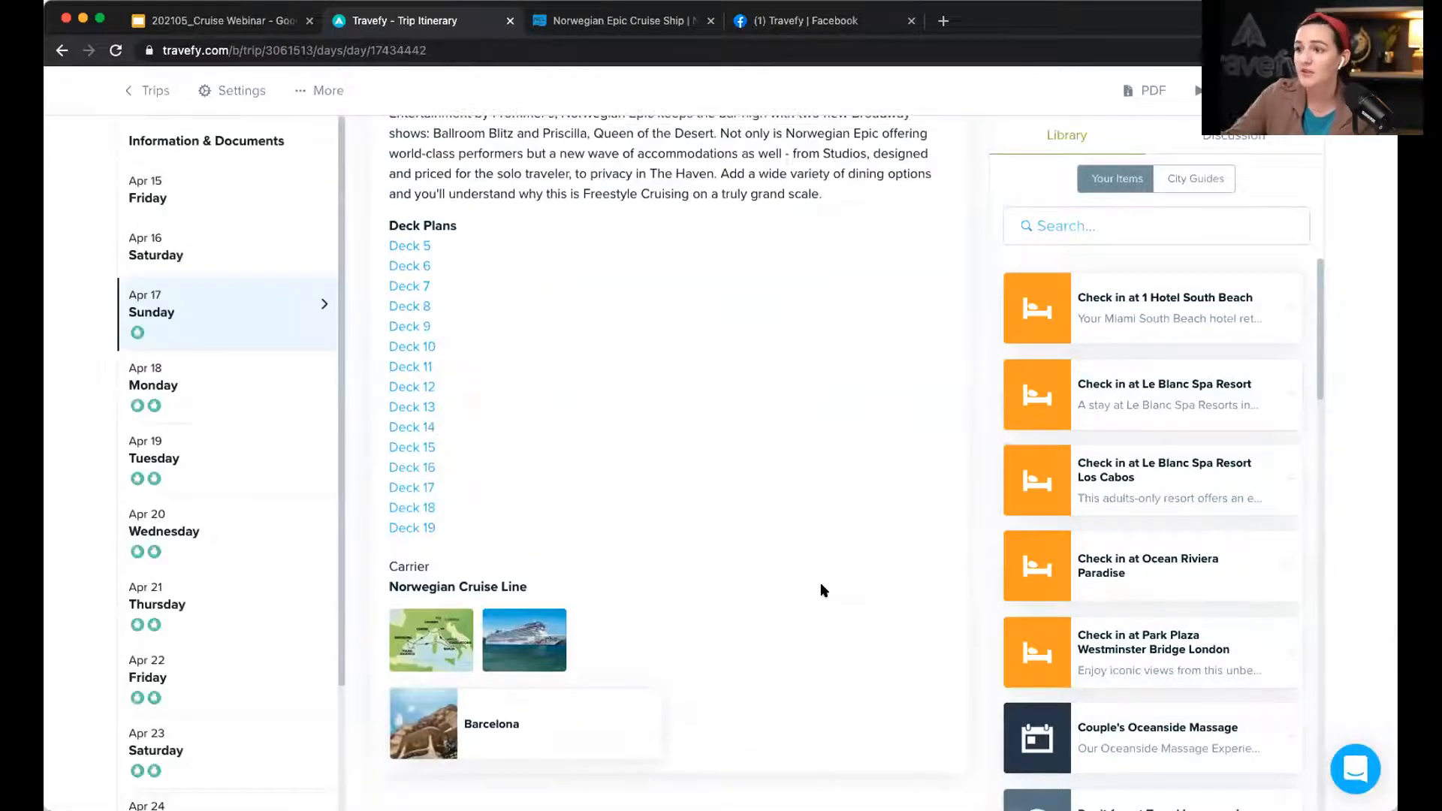
pyautogui.scroll(5, 823, 589)
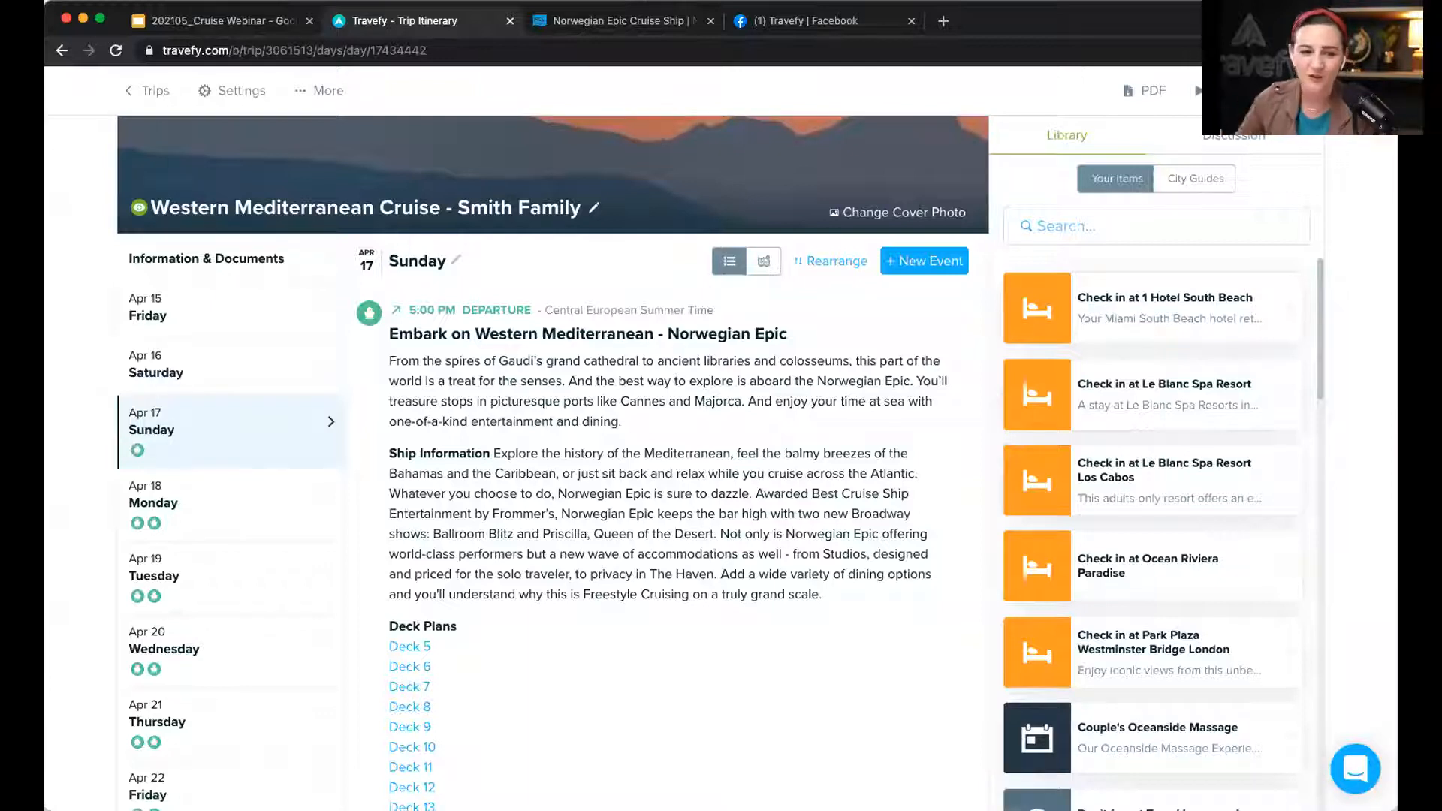
# Step: Add an Info event to Sunday titled 'Meet Your Ship: Norwegian Epic'
pyautogui.click(918, 269)
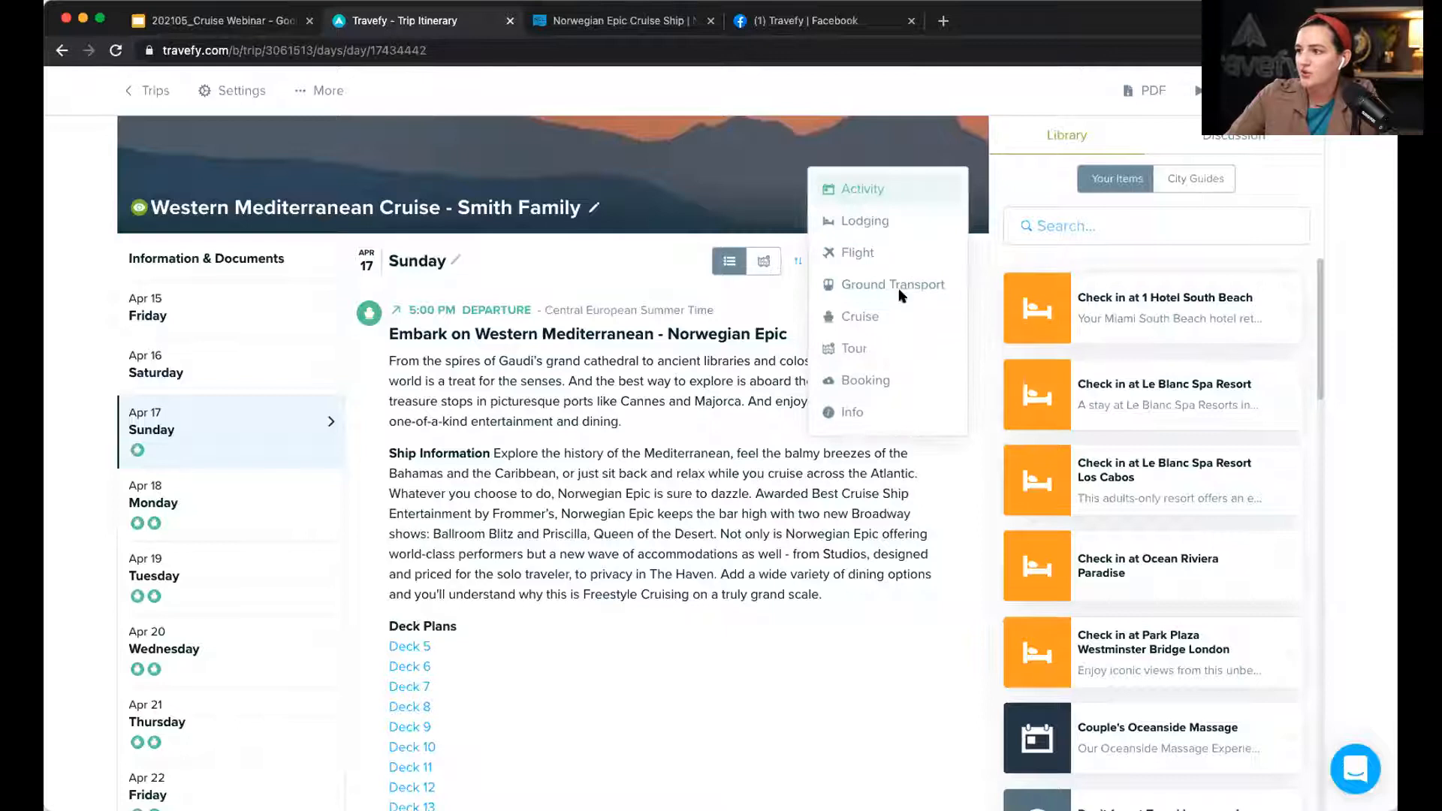
pyautogui.click(854, 414)
pyautogui.scroll(1, 577, 306)
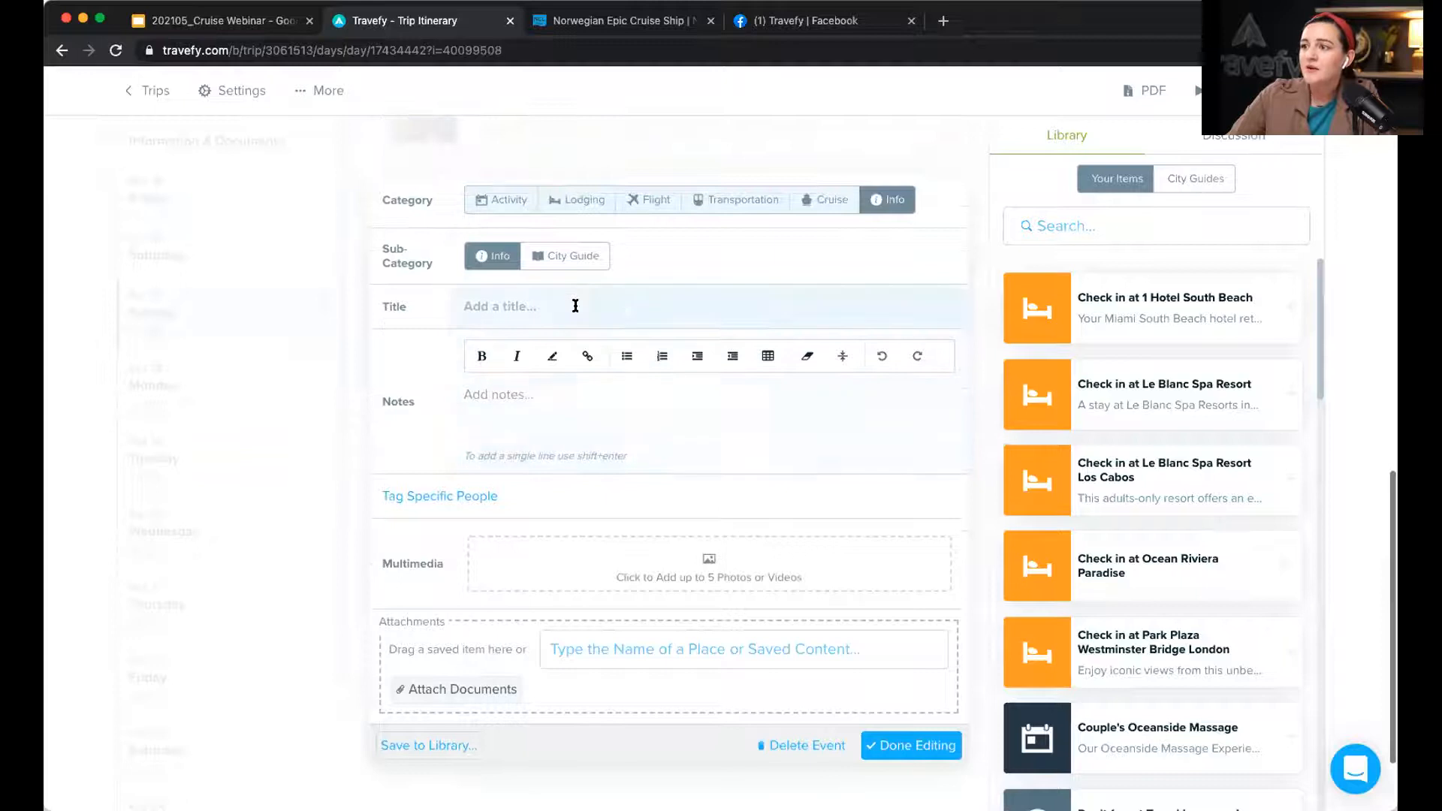
pyautogui.click(576, 306)
pyautogui.write('Meet')
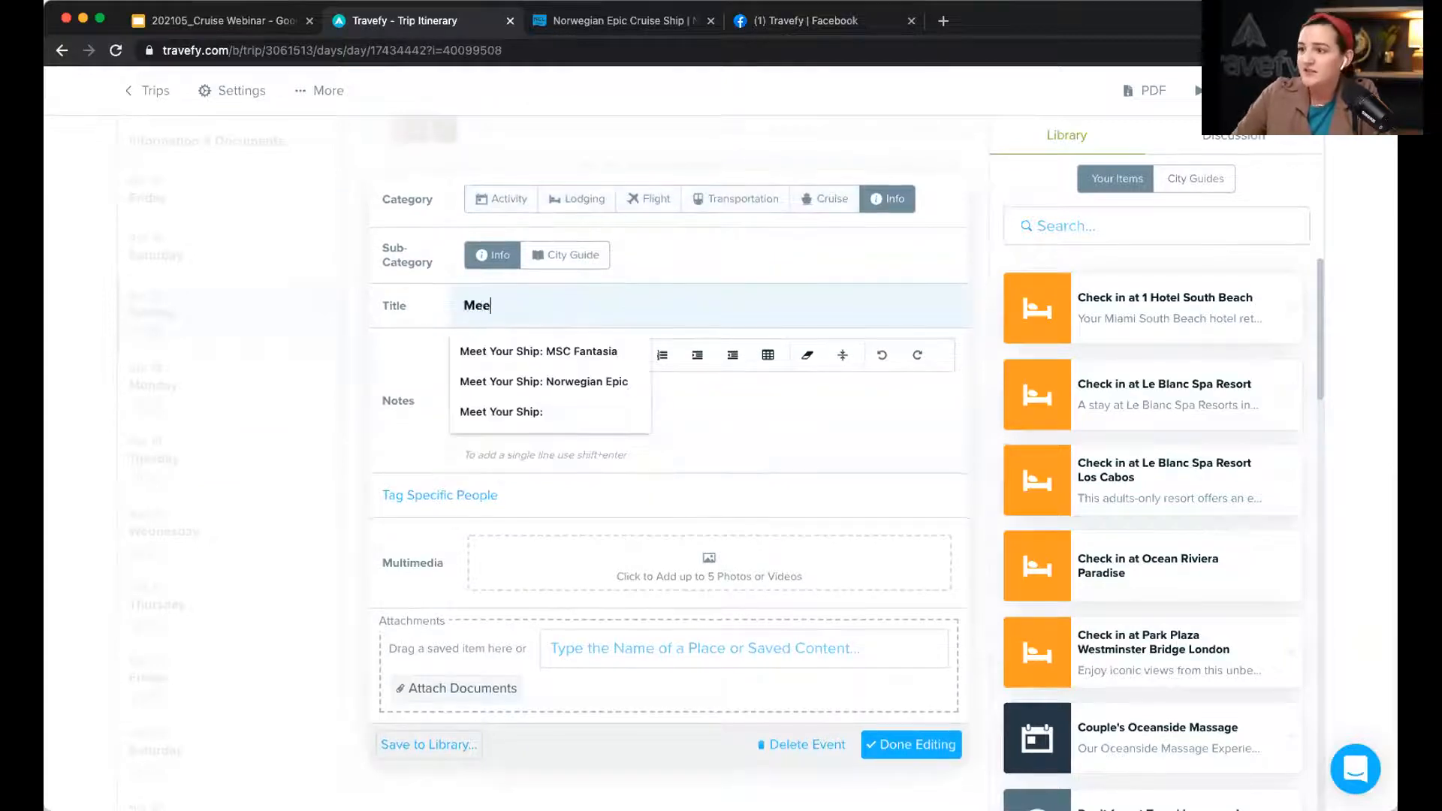
pyautogui.press('Down')
pyautogui.press('Down')
pyautogui.press('Return')
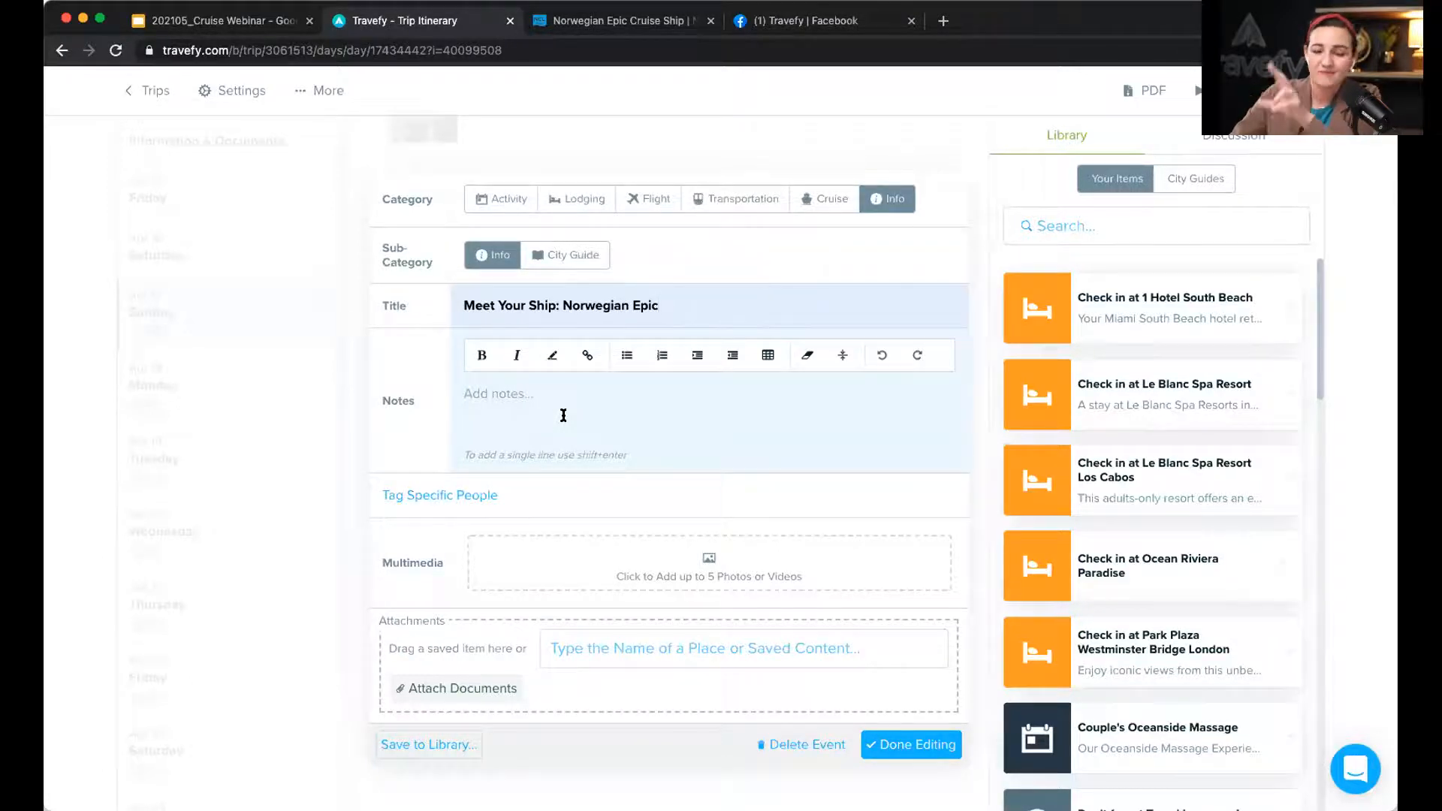
# Step: Copy the ship description from the NCL Norwegian Epic page into the event's notes
pyautogui.click(652, 18)
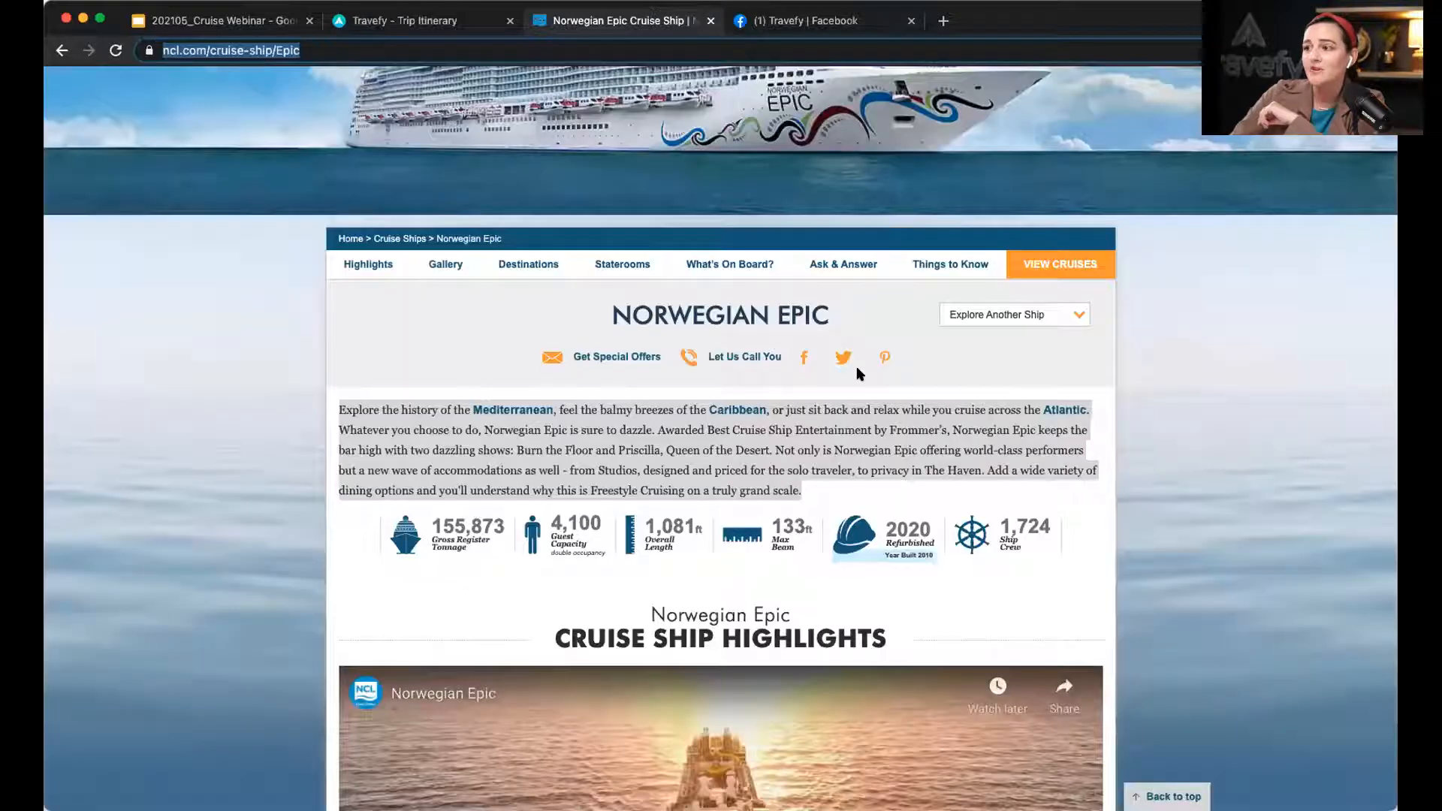
pyautogui.click(867, 446)
pyautogui.moveTo(802, 492); pyautogui.dragTo(338, 403)
pyautogui.press('super+c')
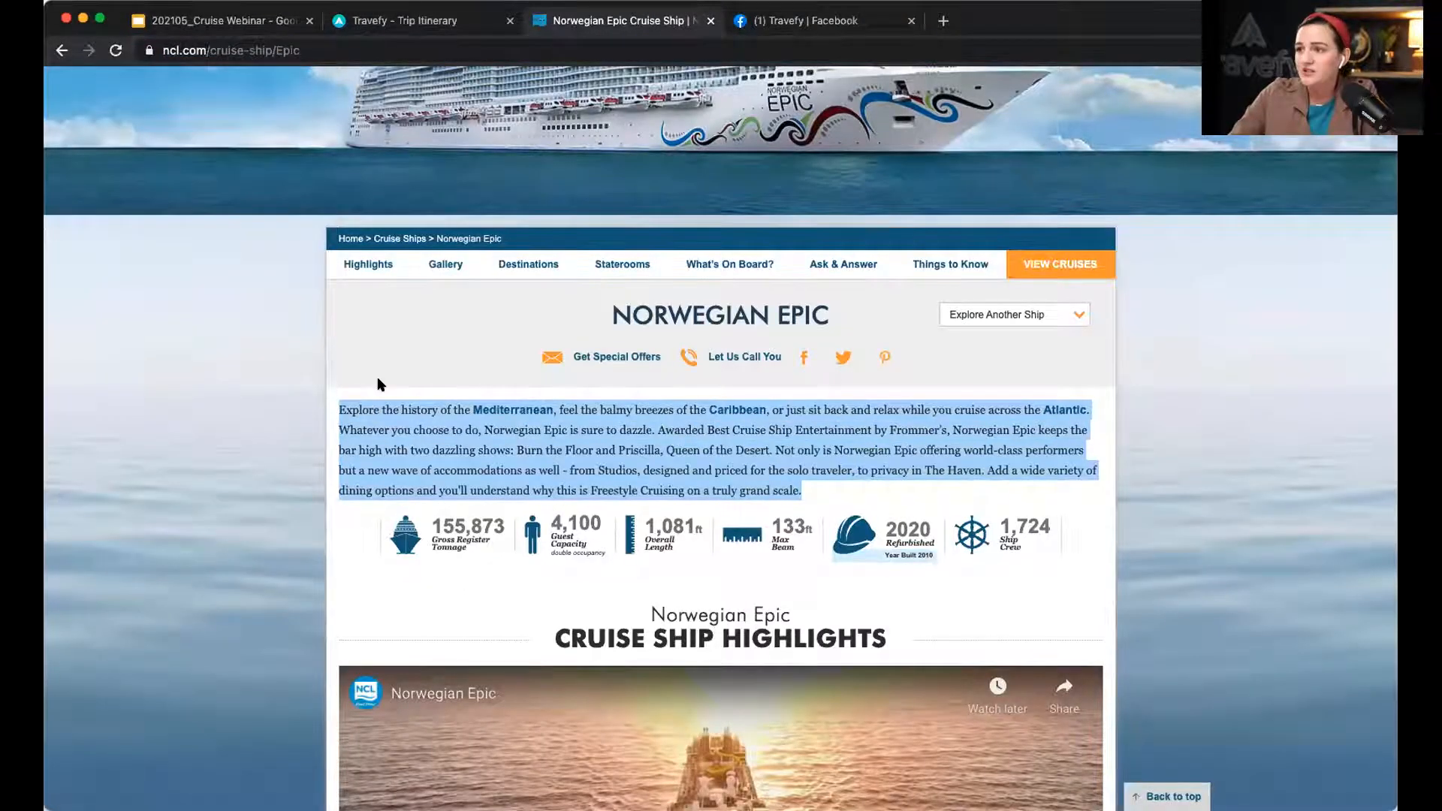
pyautogui.scroll(5, 674, 429)
pyautogui.scroll(-3, 783, 531)
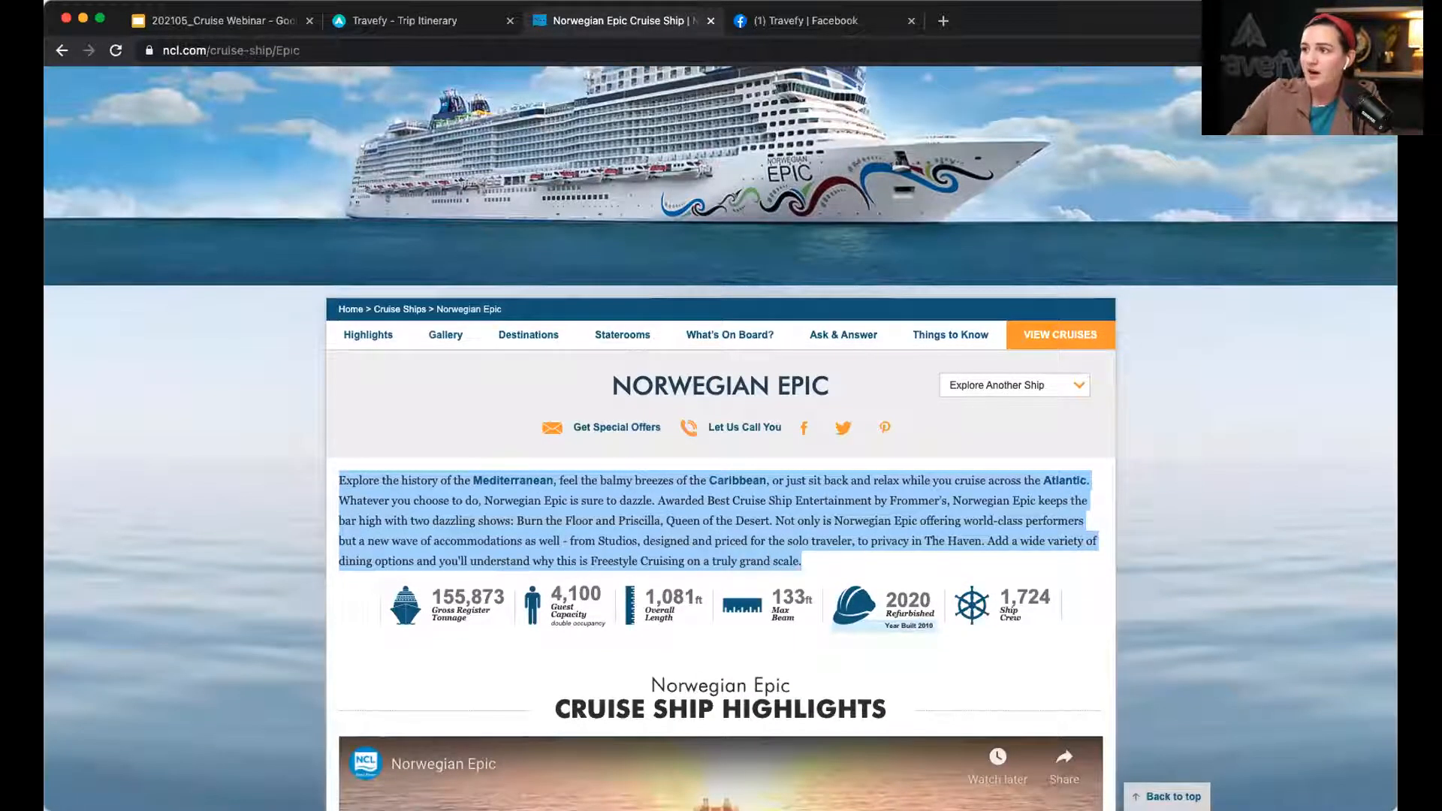
pyautogui.click(421, 20)
pyautogui.click(534, 376)
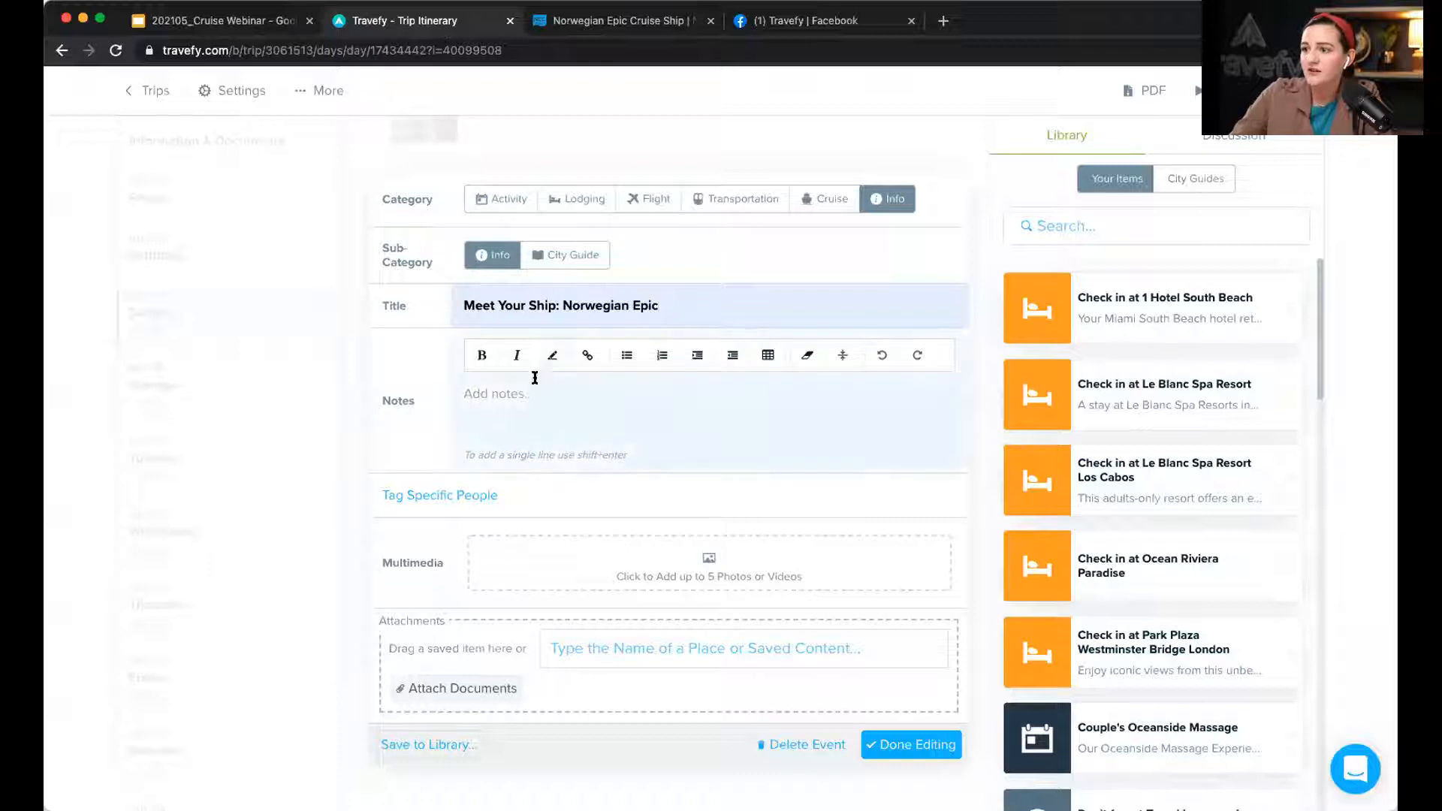
pyautogui.press('super+v')
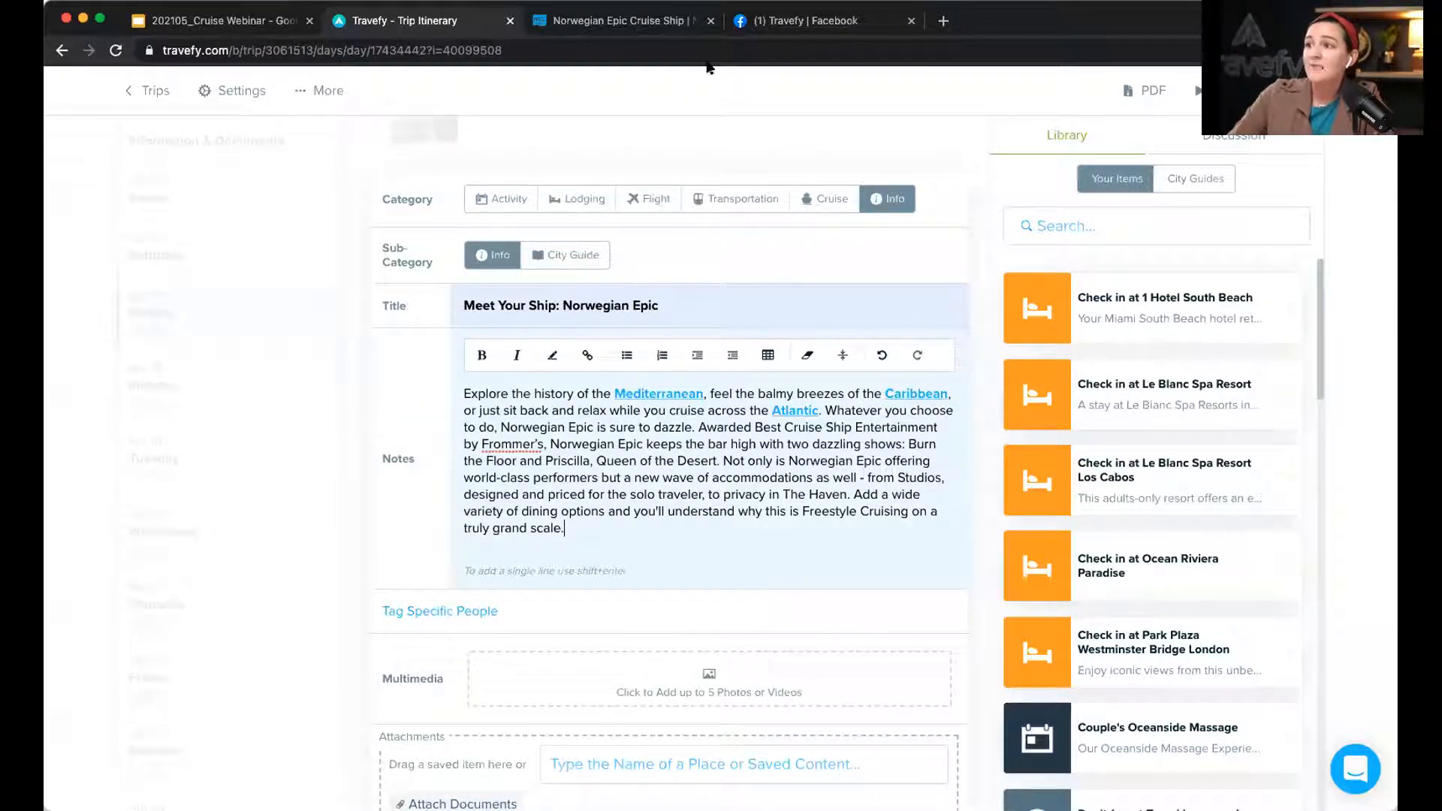
# Step: Copy the Norwegian Epic page's web address, then return to the Travefy editor
pyautogui.click(630, 22)
pyautogui.click(630, 50)
pyautogui.press('super+c')
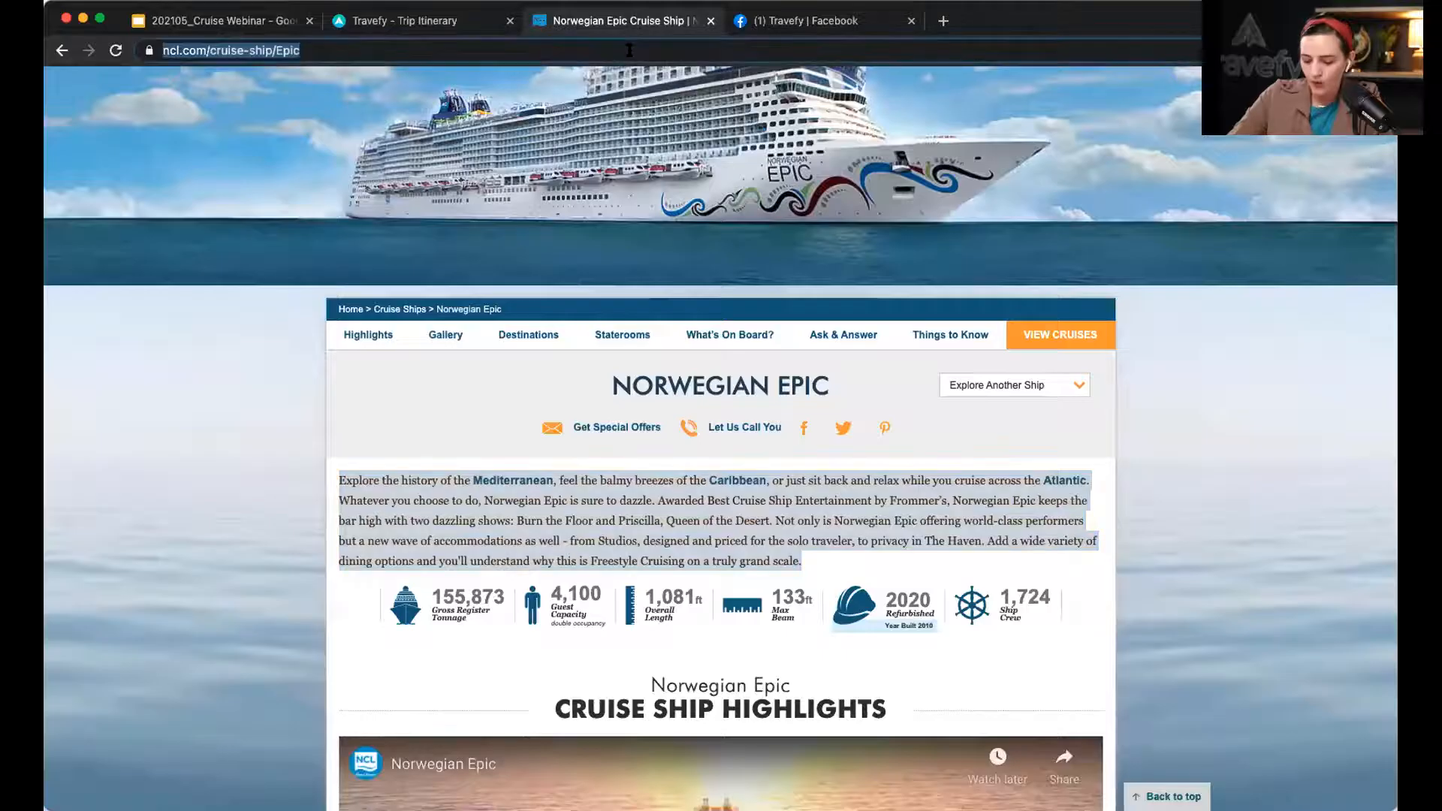
pyautogui.scroll(-6, 888, 575)
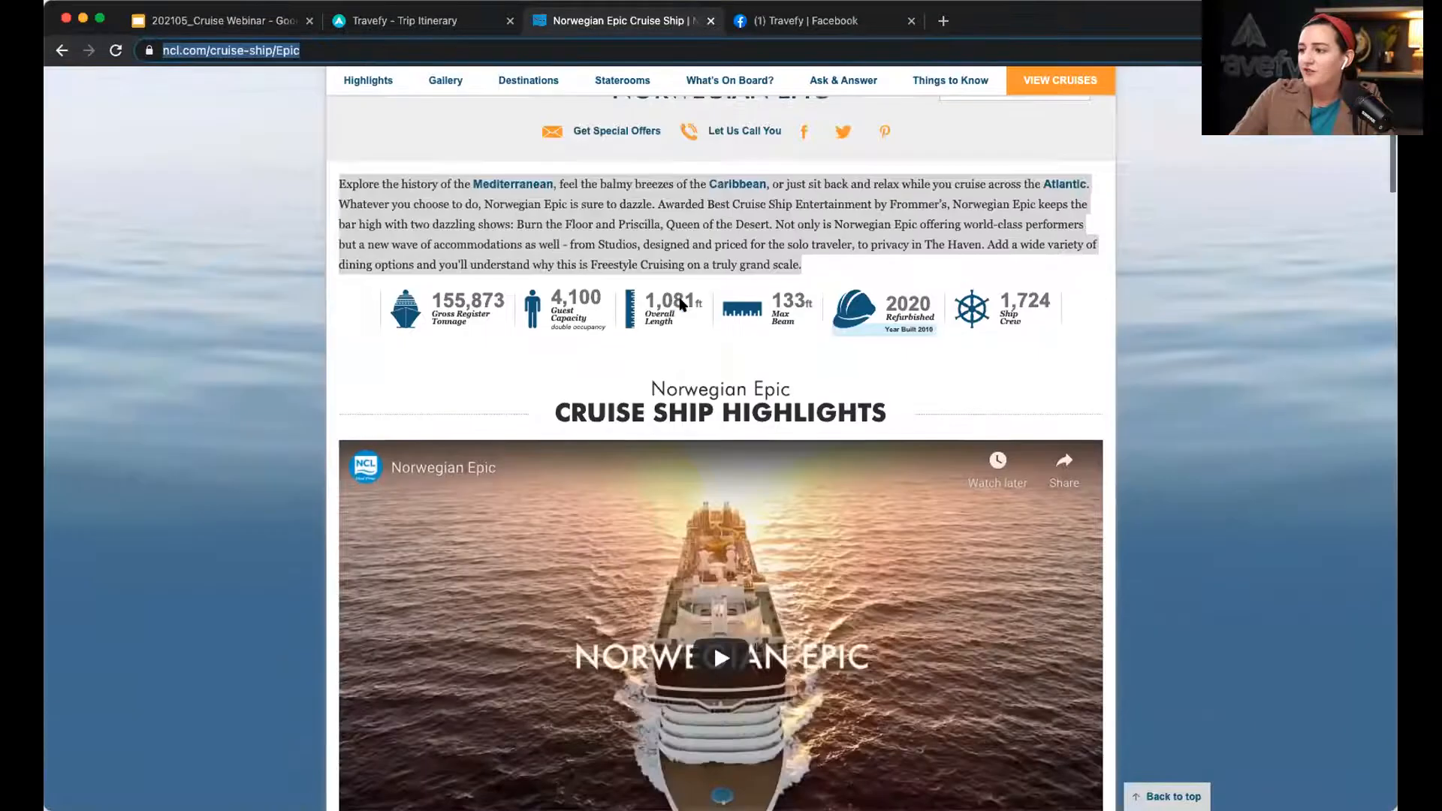
pyautogui.scroll(-9, 888, 575)
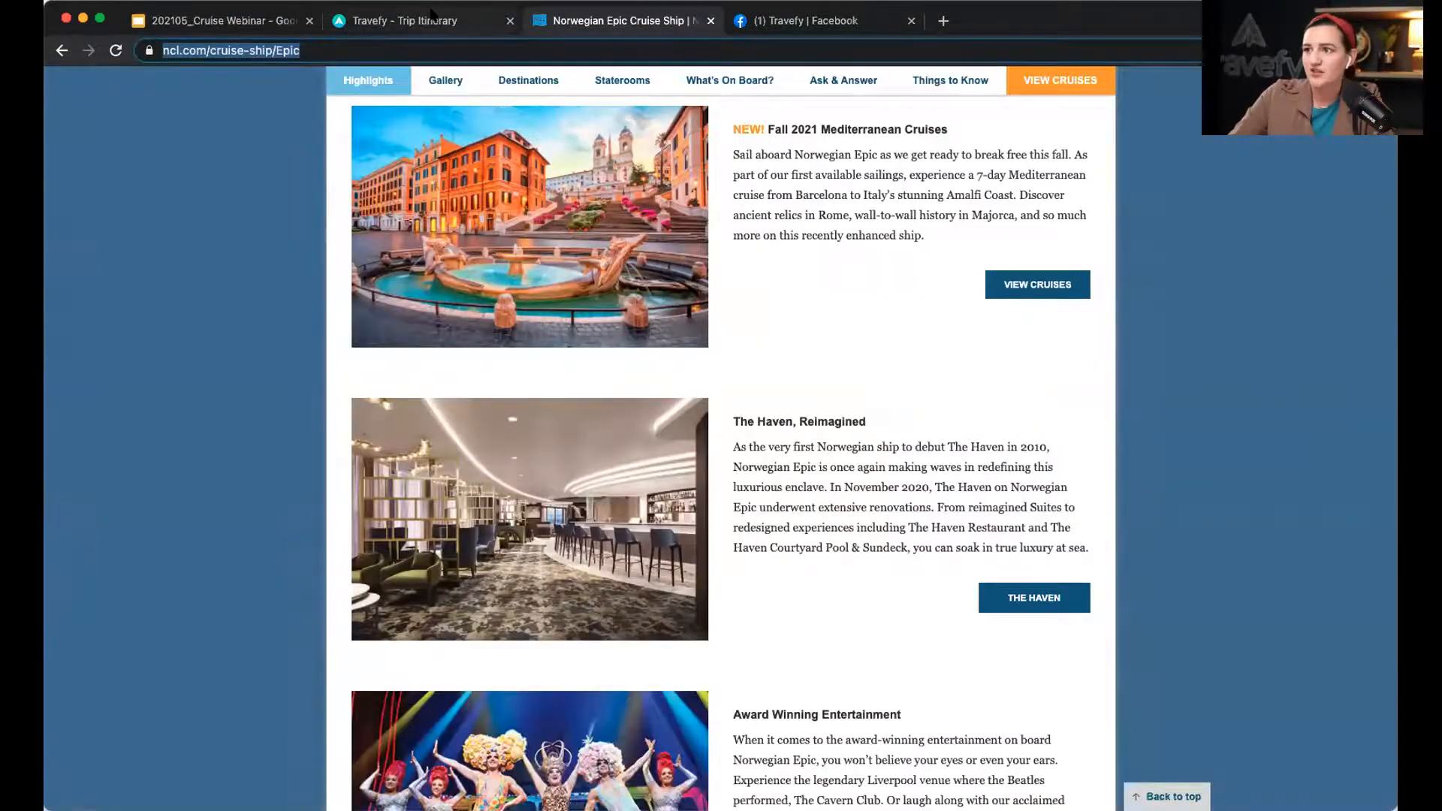
pyautogui.scroll(15, 631, 193)
pyautogui.scroll(-1, 582, 158)
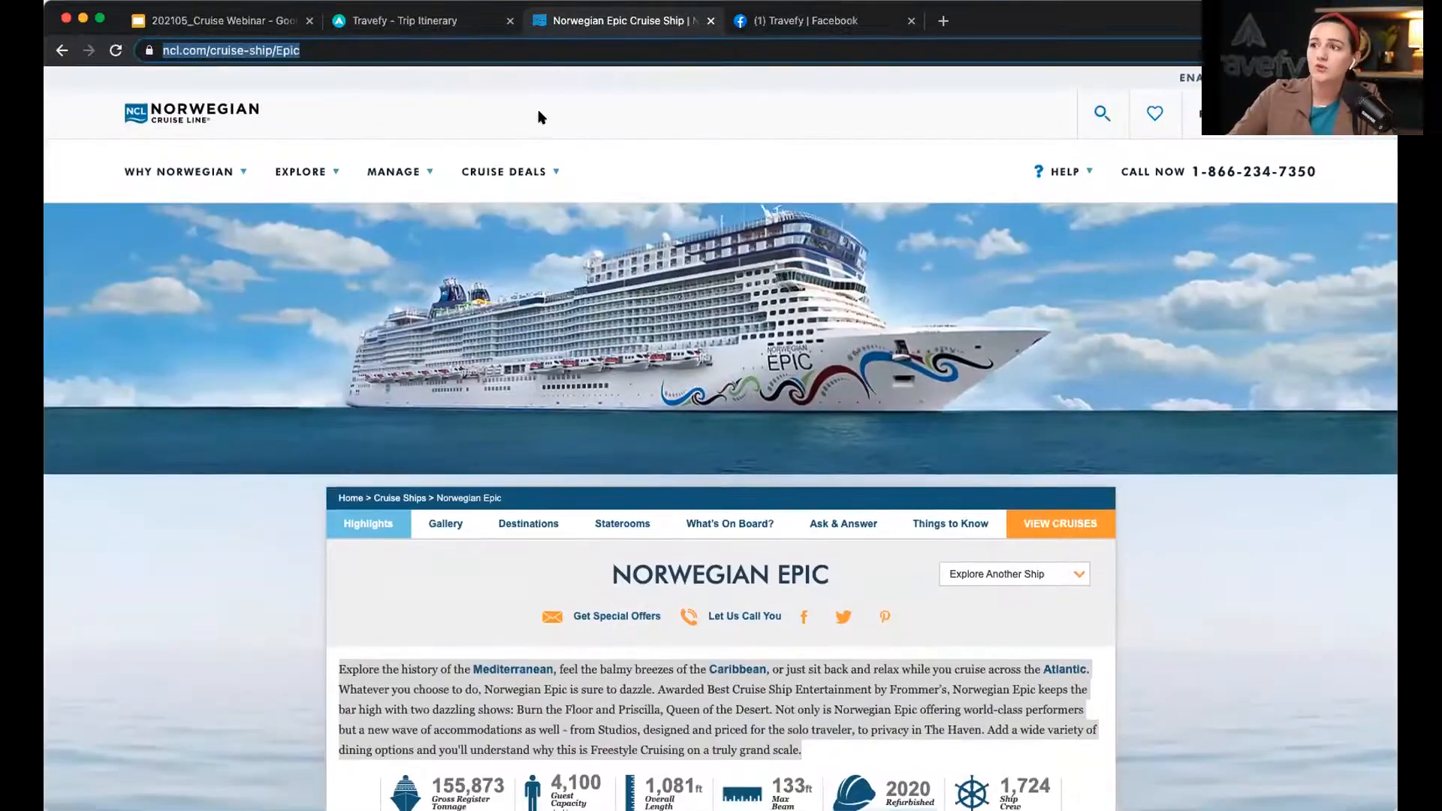
pyautogui.click(405, 24)
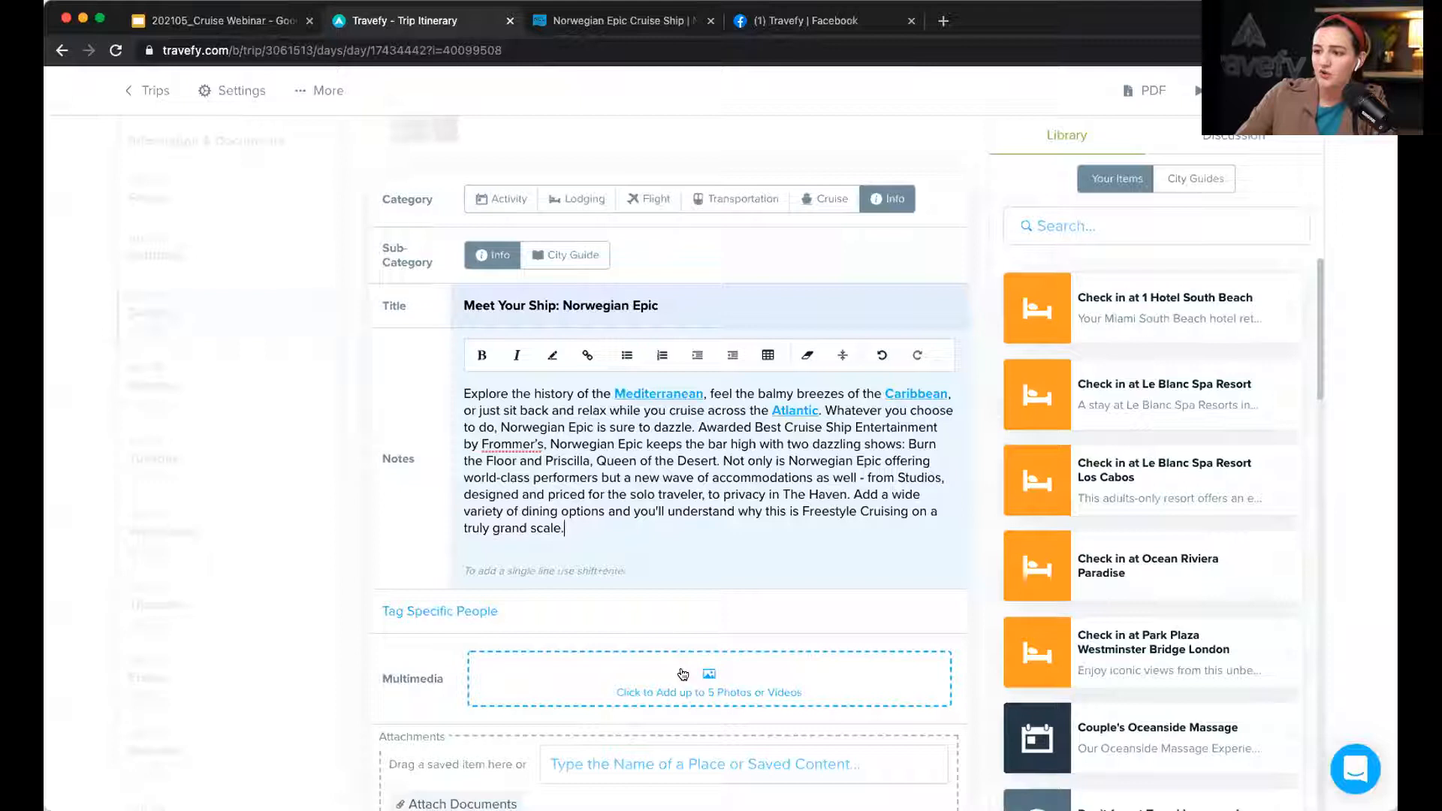
# Step: Load images into the item's multimedia from the pasted Norwegian Epic page address
pyautogui.click(718, 679)
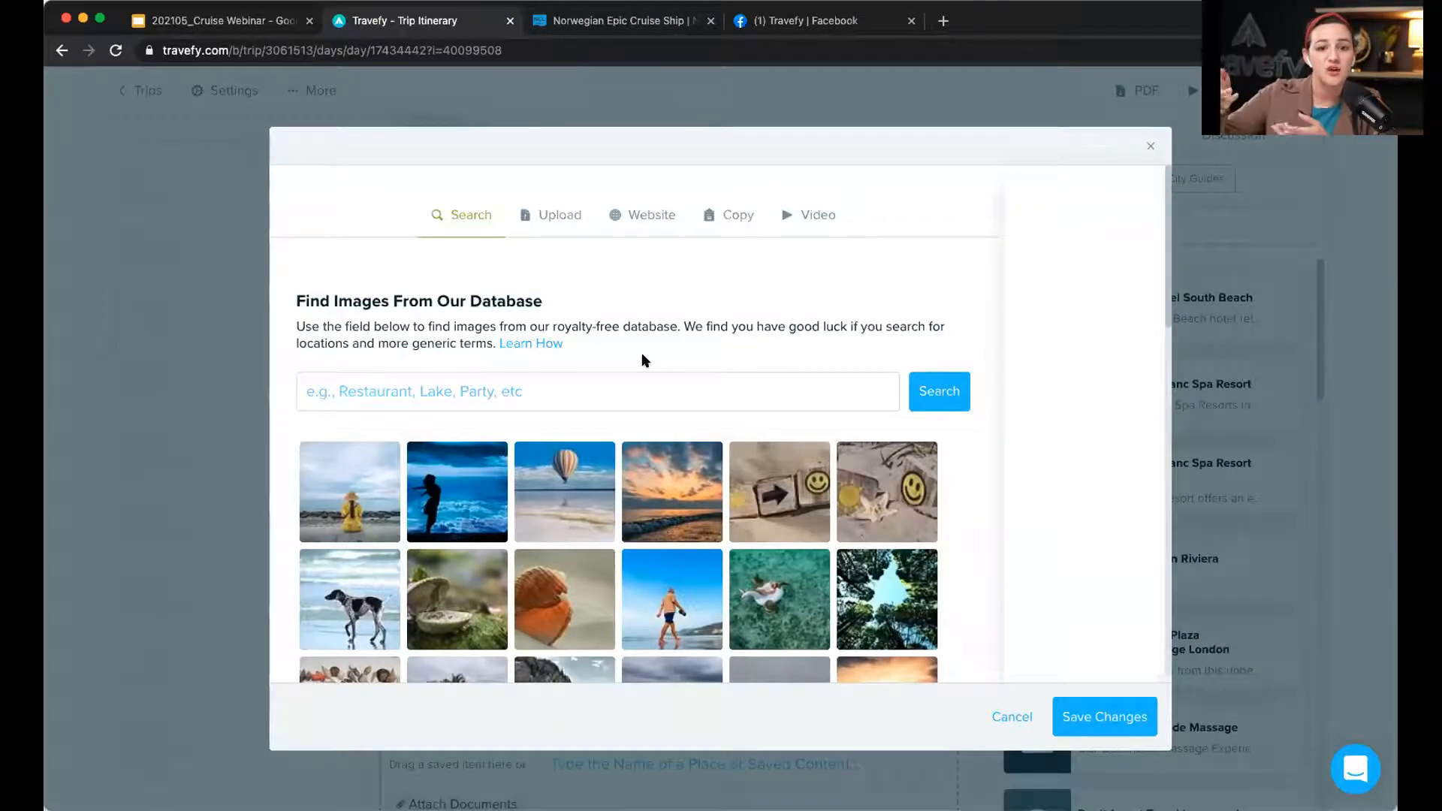
pyautogui.click(557, 213)
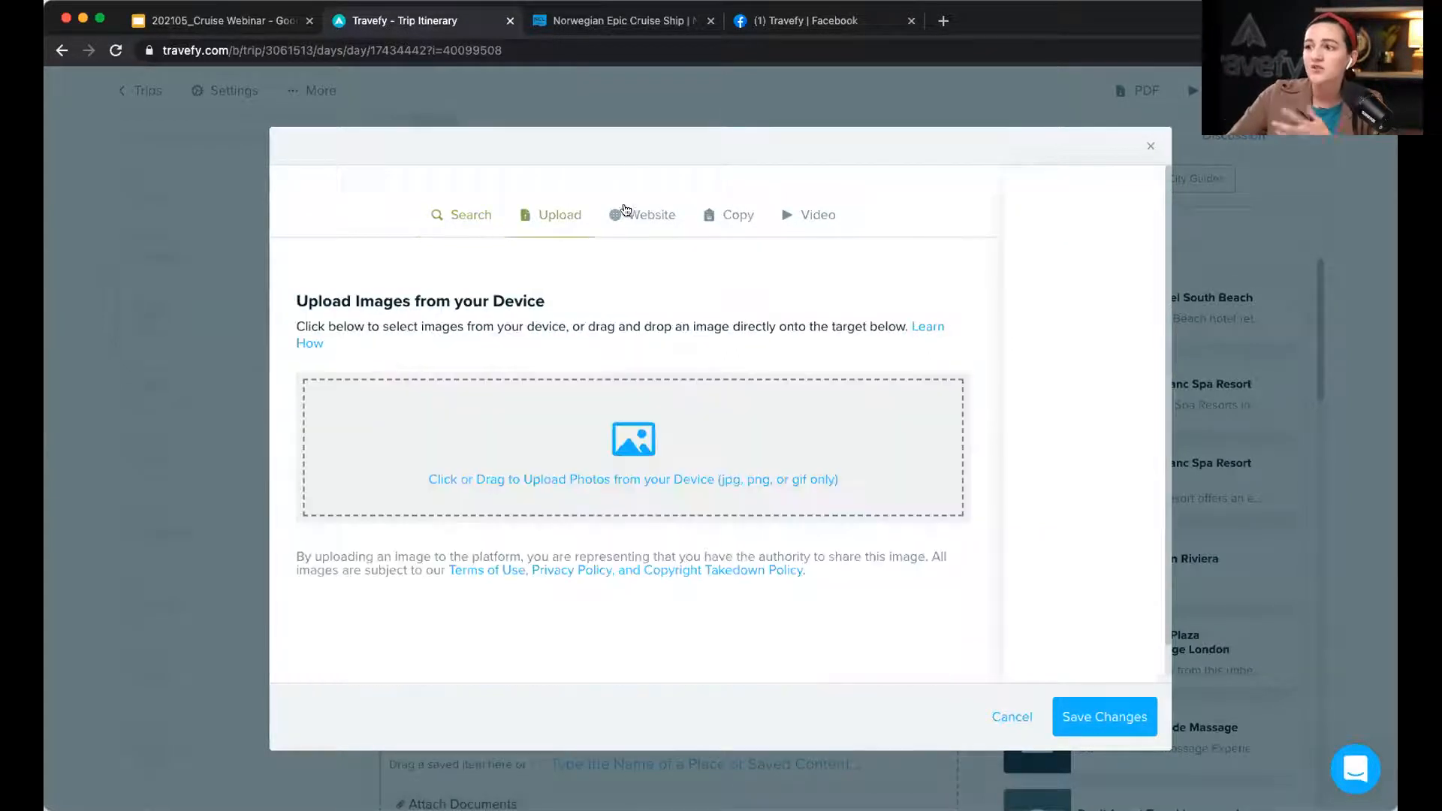
pyautogui.click(725, 216)
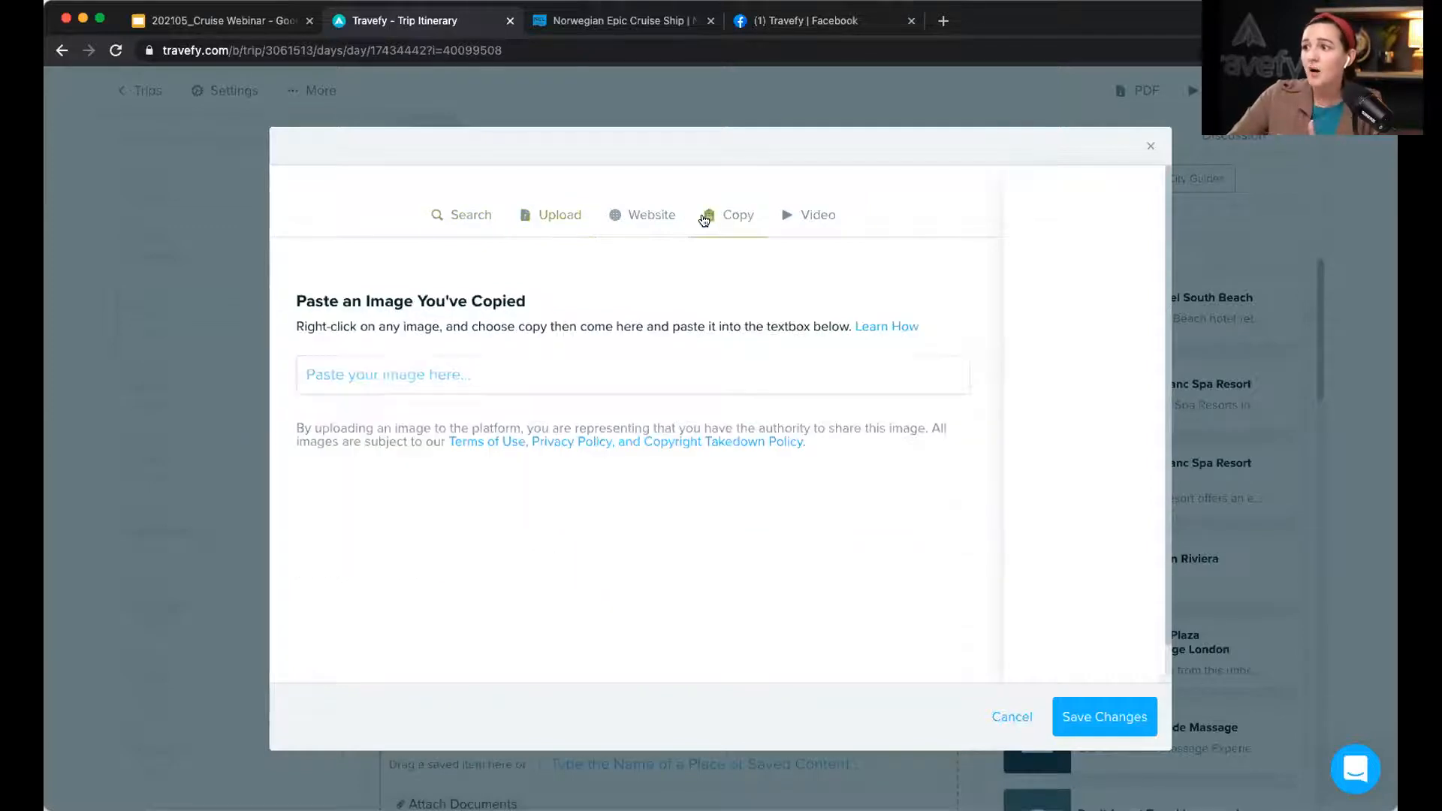
pyautogui.click(640, 223)
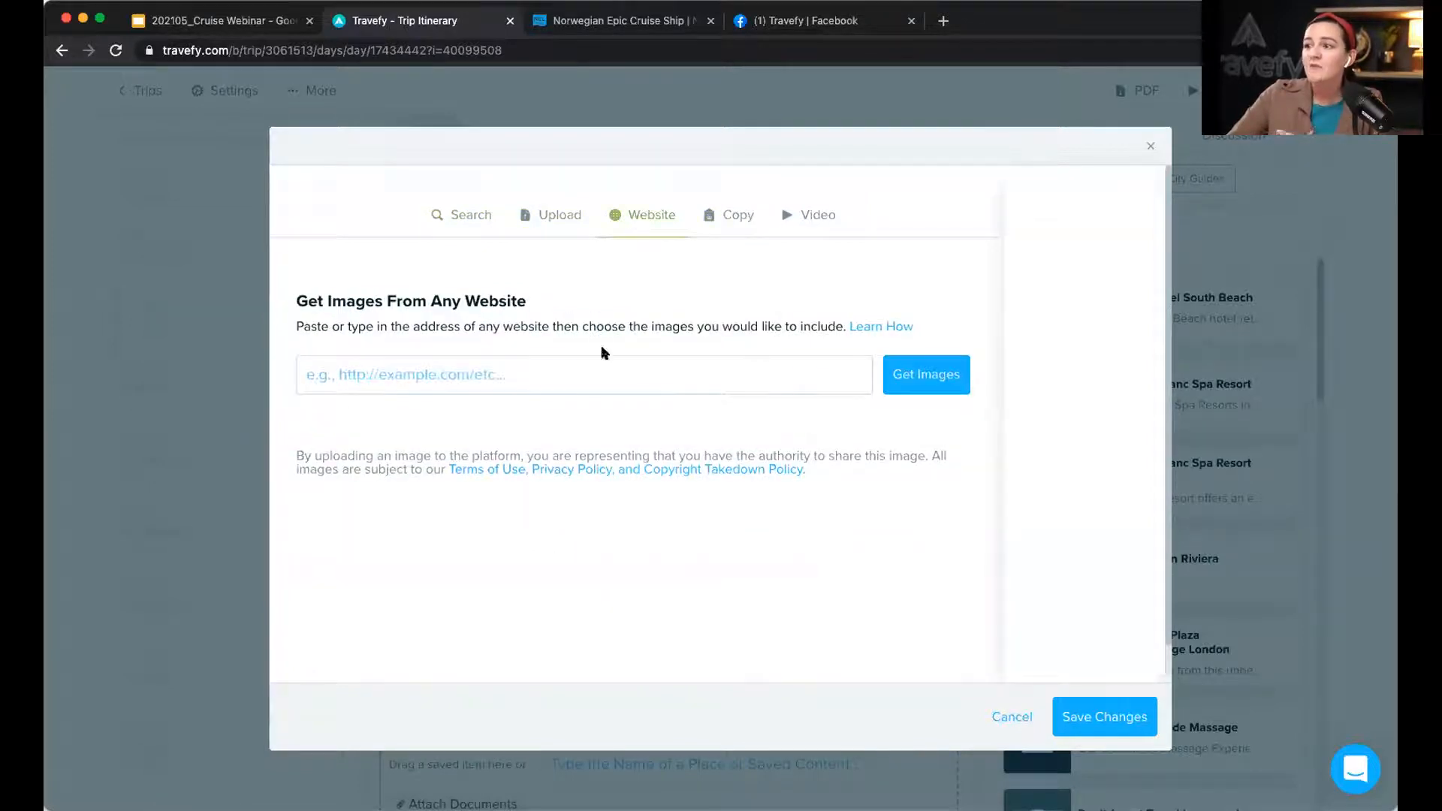
pyautogui.click(601, 366)
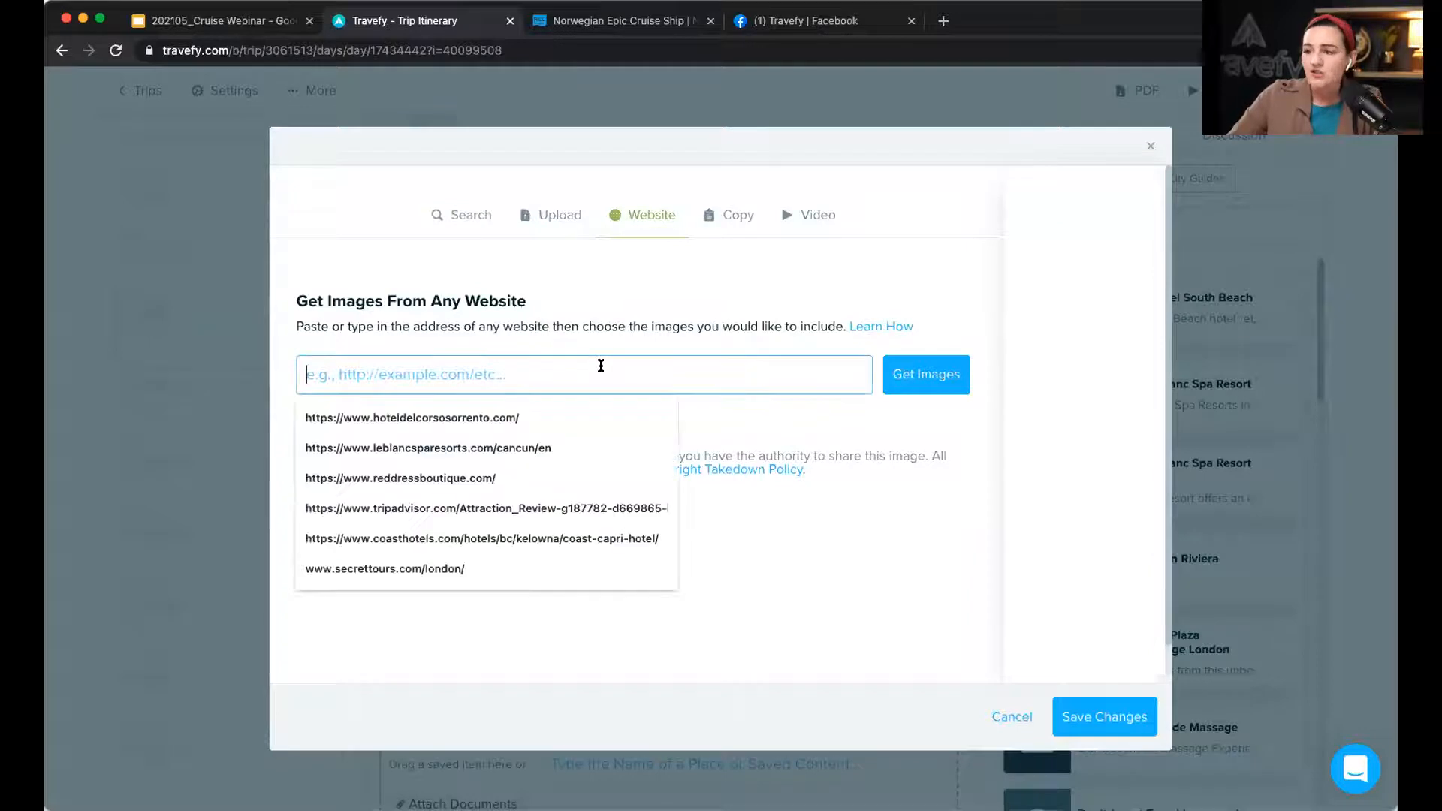
pyautogui.press('super+v')
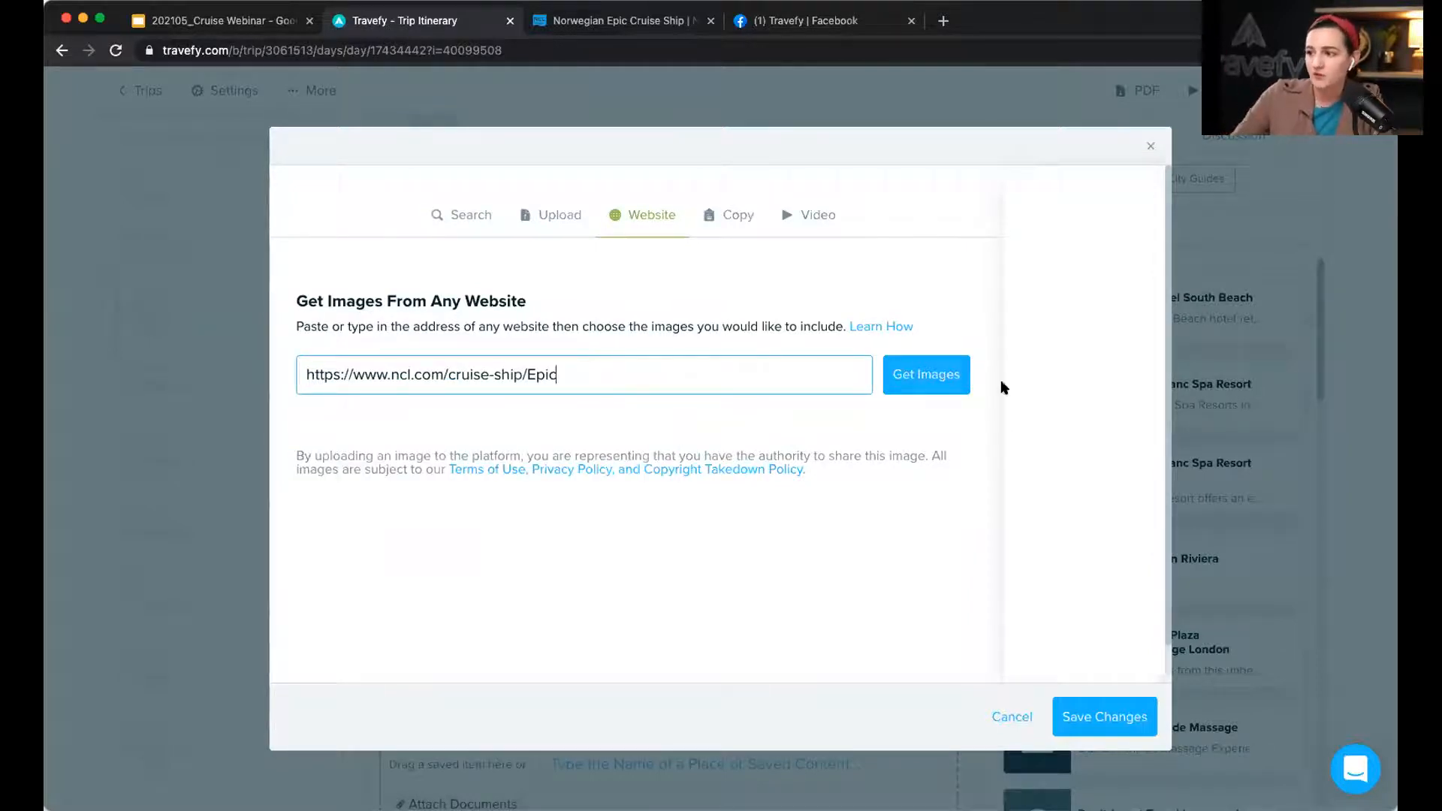
pyautogui.click(944, 382)
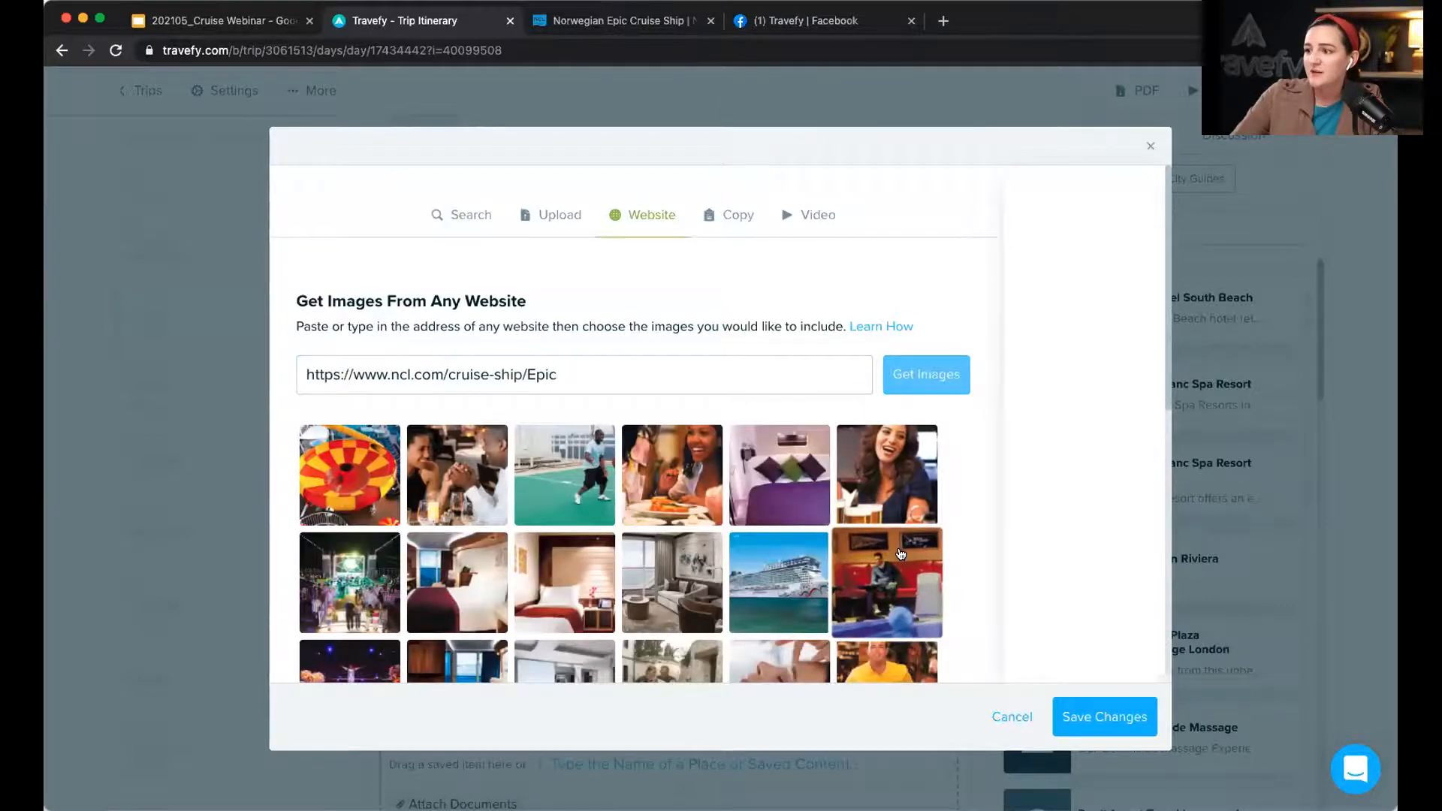
# Step: Select four ship photos: the Epic ship, the pool deck, and two ship-at-sea shots
pyautogui.scroll(-5, 902, 554)
pyautogui.scroll(-3, 900, 553)
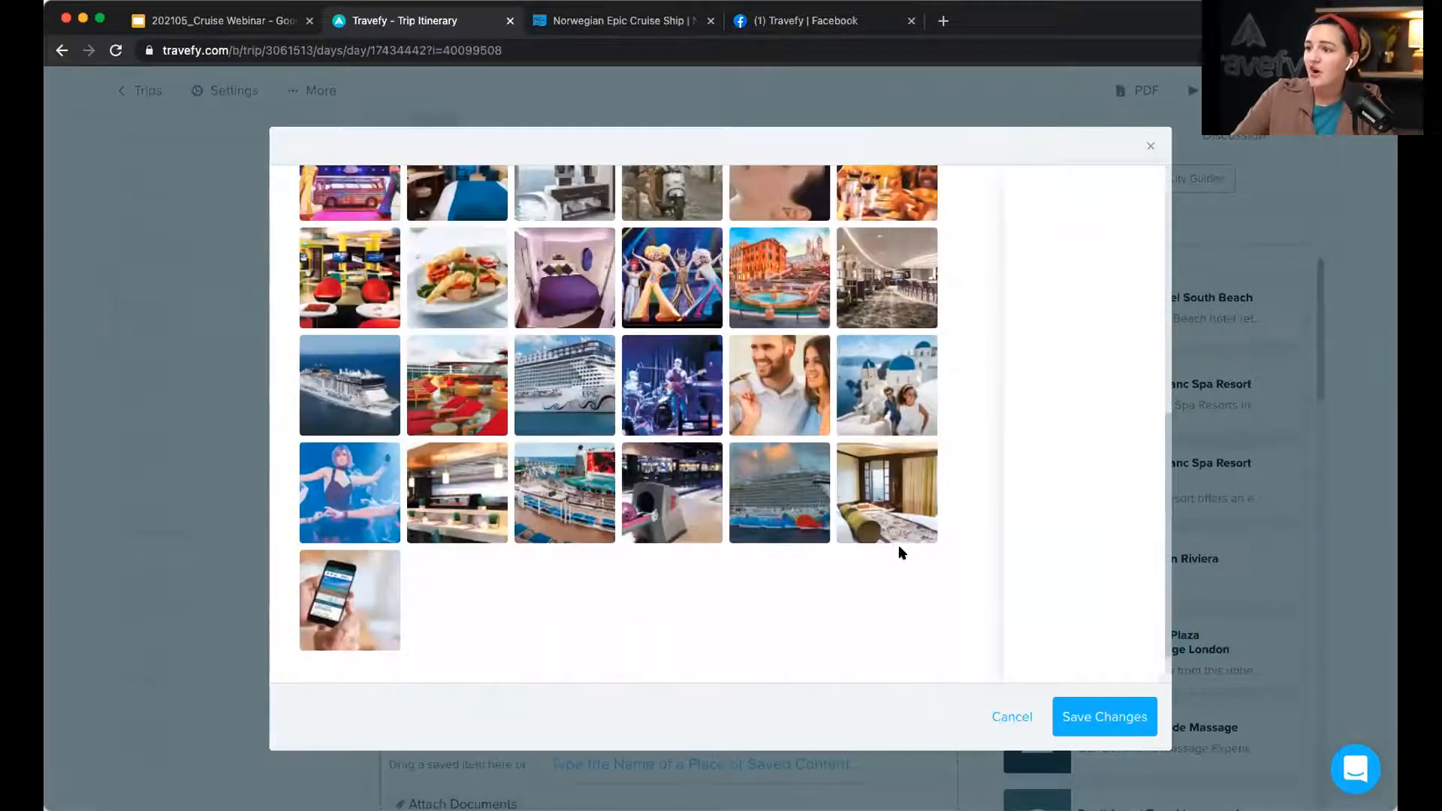
pyautogui.click(573, 421)
pyautogui.click(578, 488)
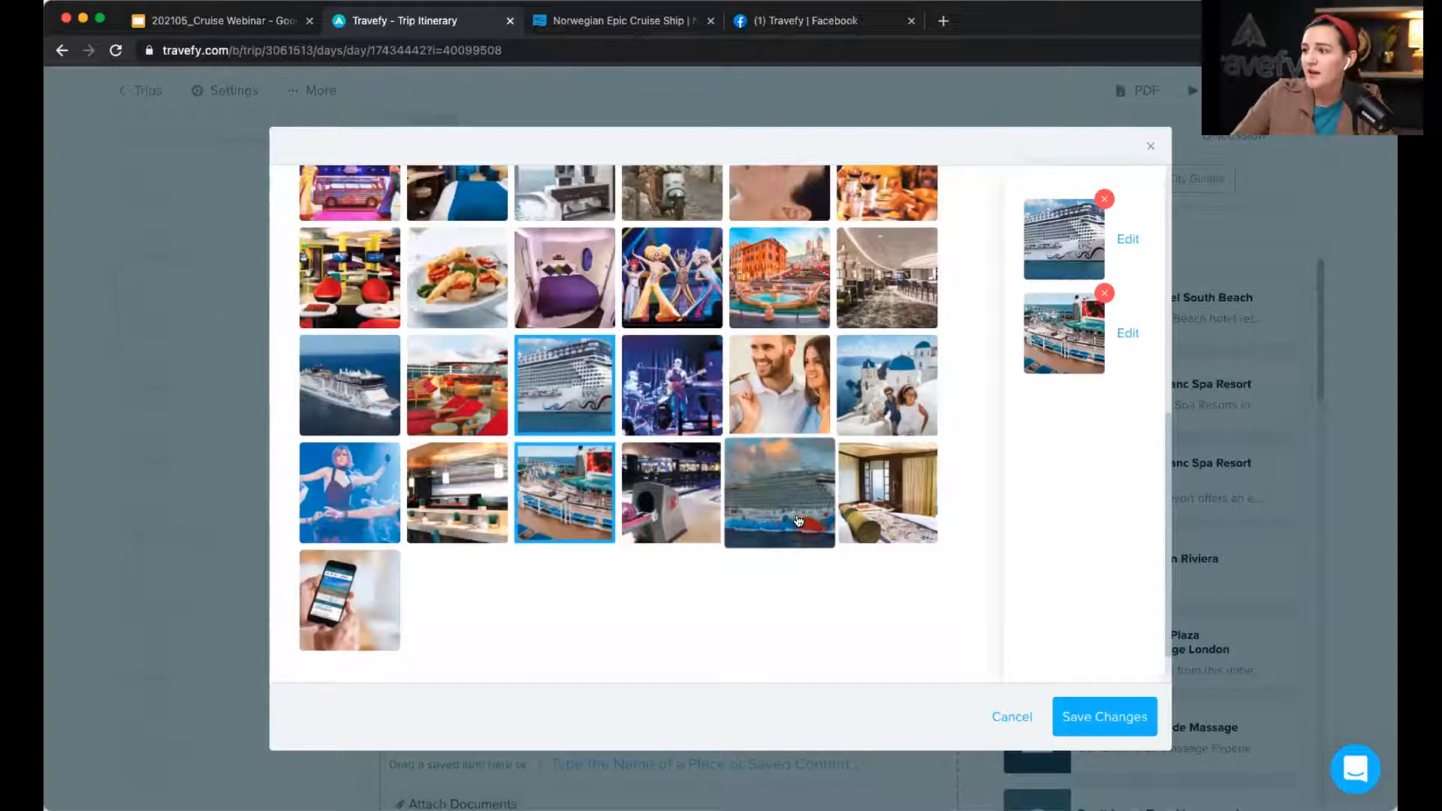
pyautogui.click(780, 493)
pyautogui.scroll(1, 776, 340)
pyautogui.scroll(3, 776, 340)
pyautogui.click(776, 348)
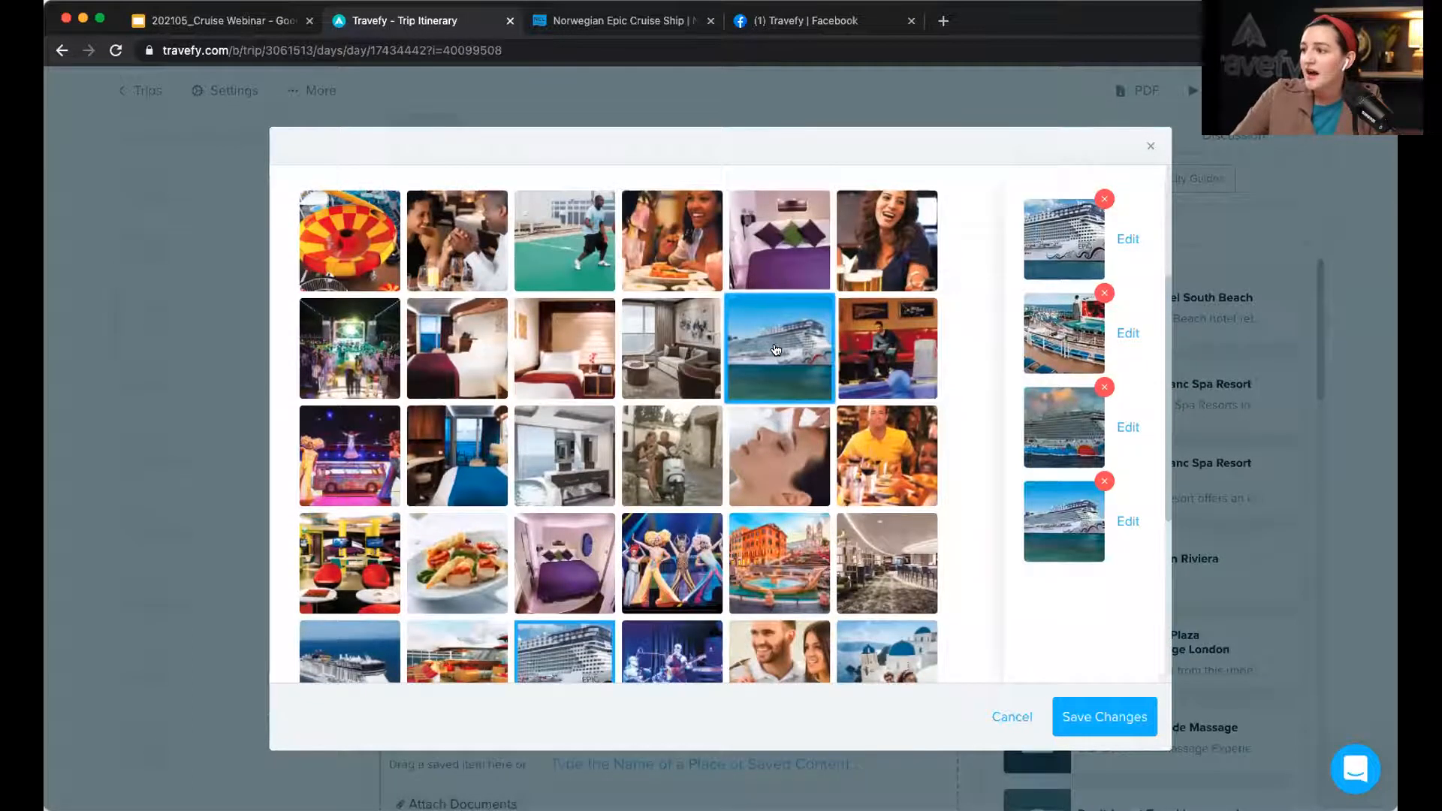
pyautogui.scroll(3, 776, 349)
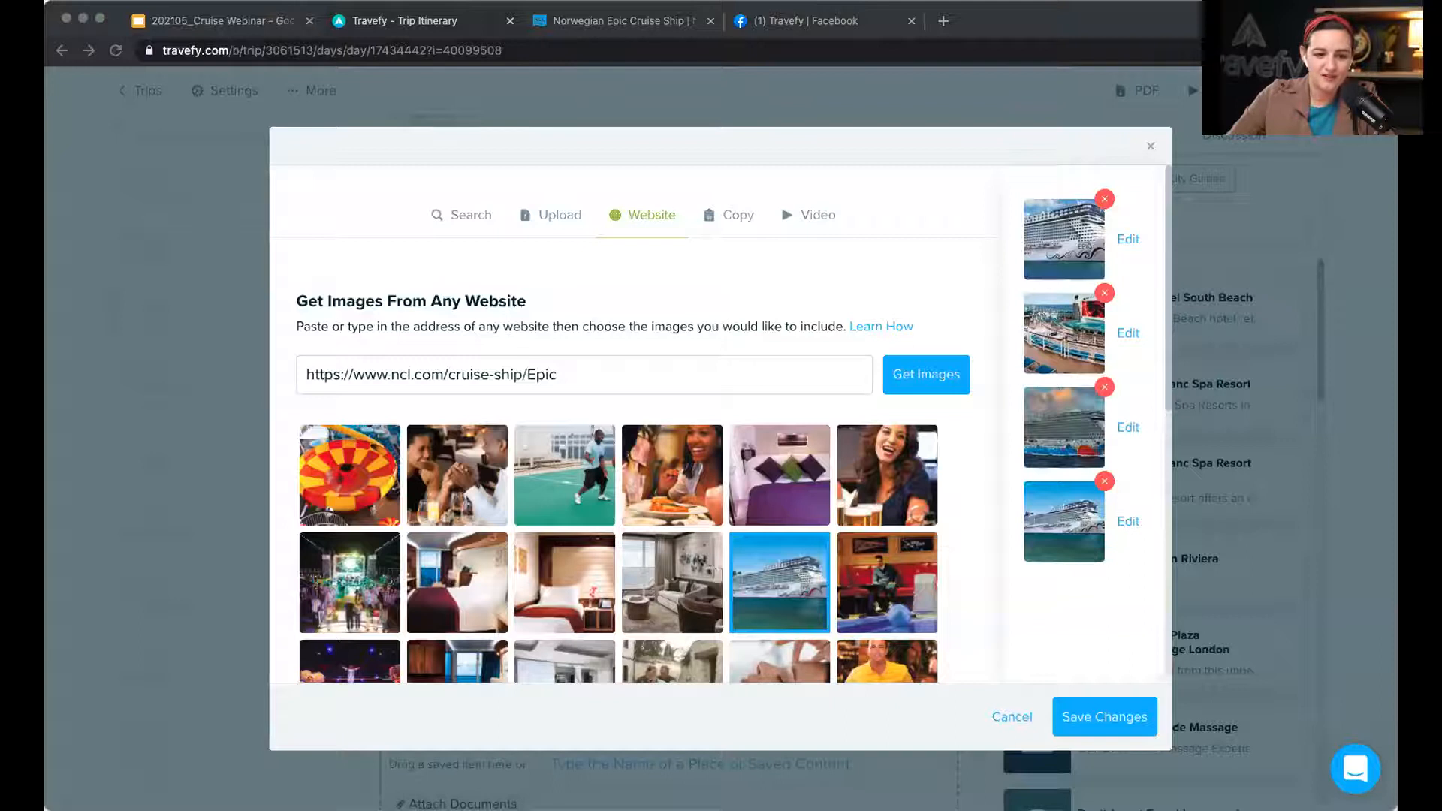
# Step: Embed the YouTube ship video from its pasted link and save the media
pyautogui.click(812, 221)
pyautogui.click(813, 221)
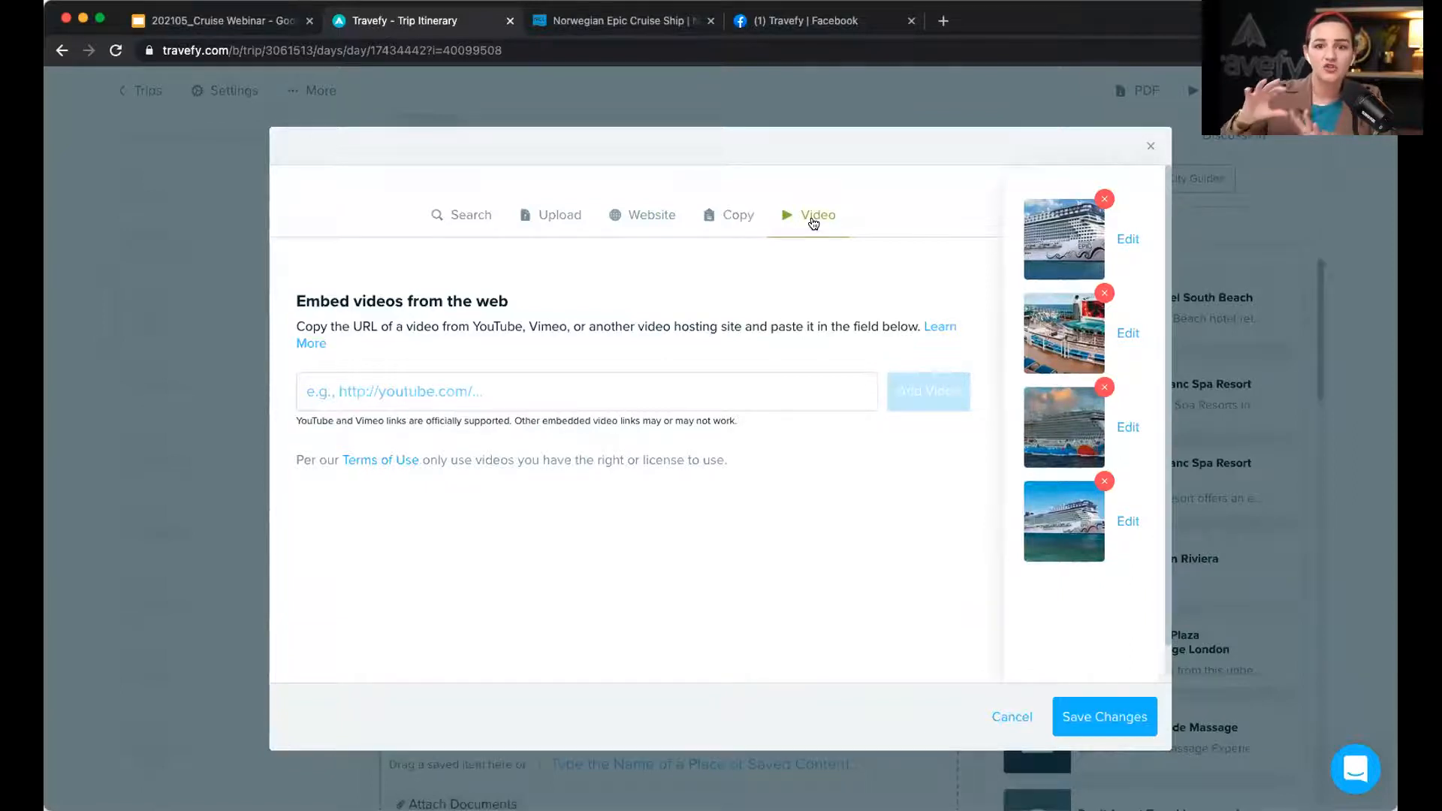
pyautogui.click(583, 392)
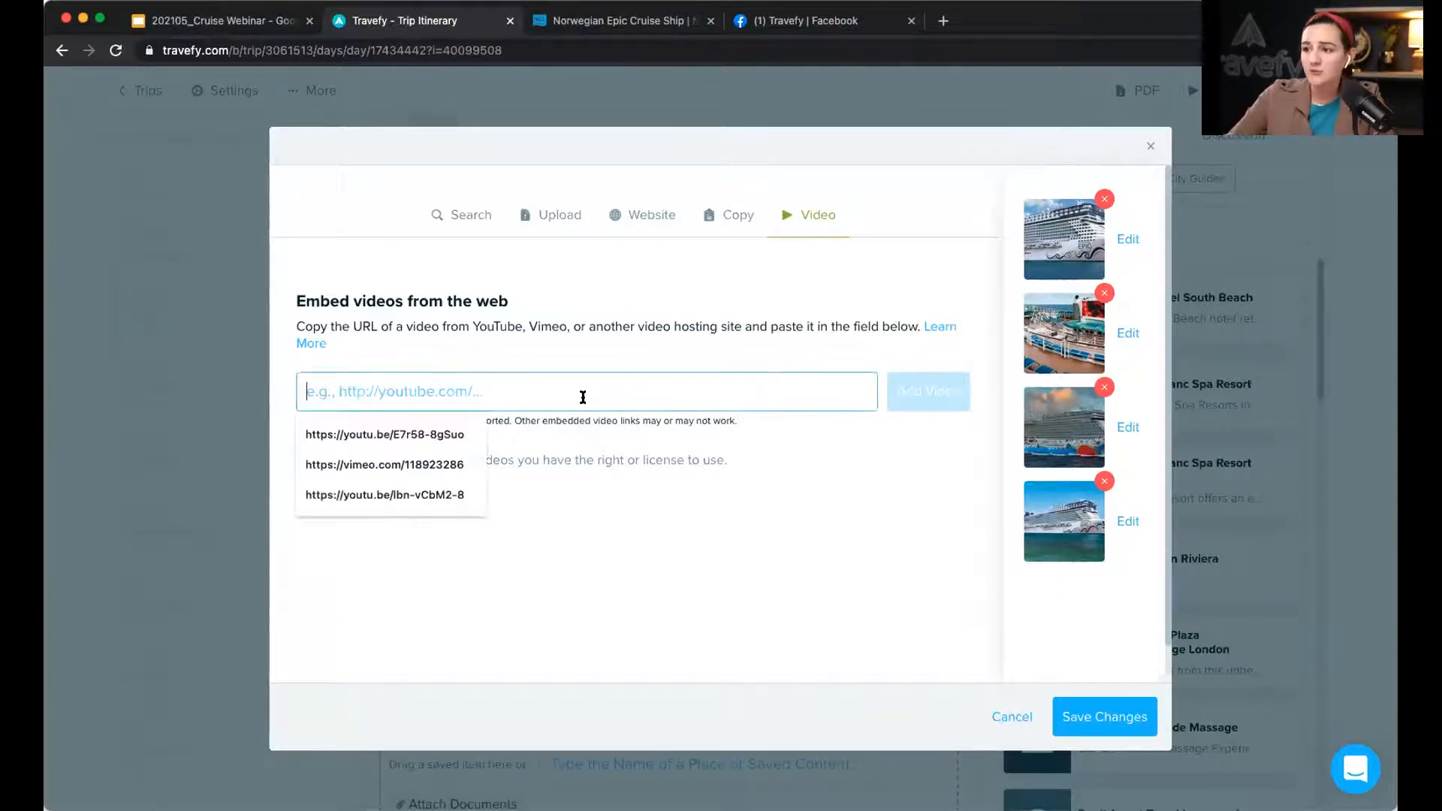
pyautogui.write('https://youtu.be/nV6Go77rRk0')
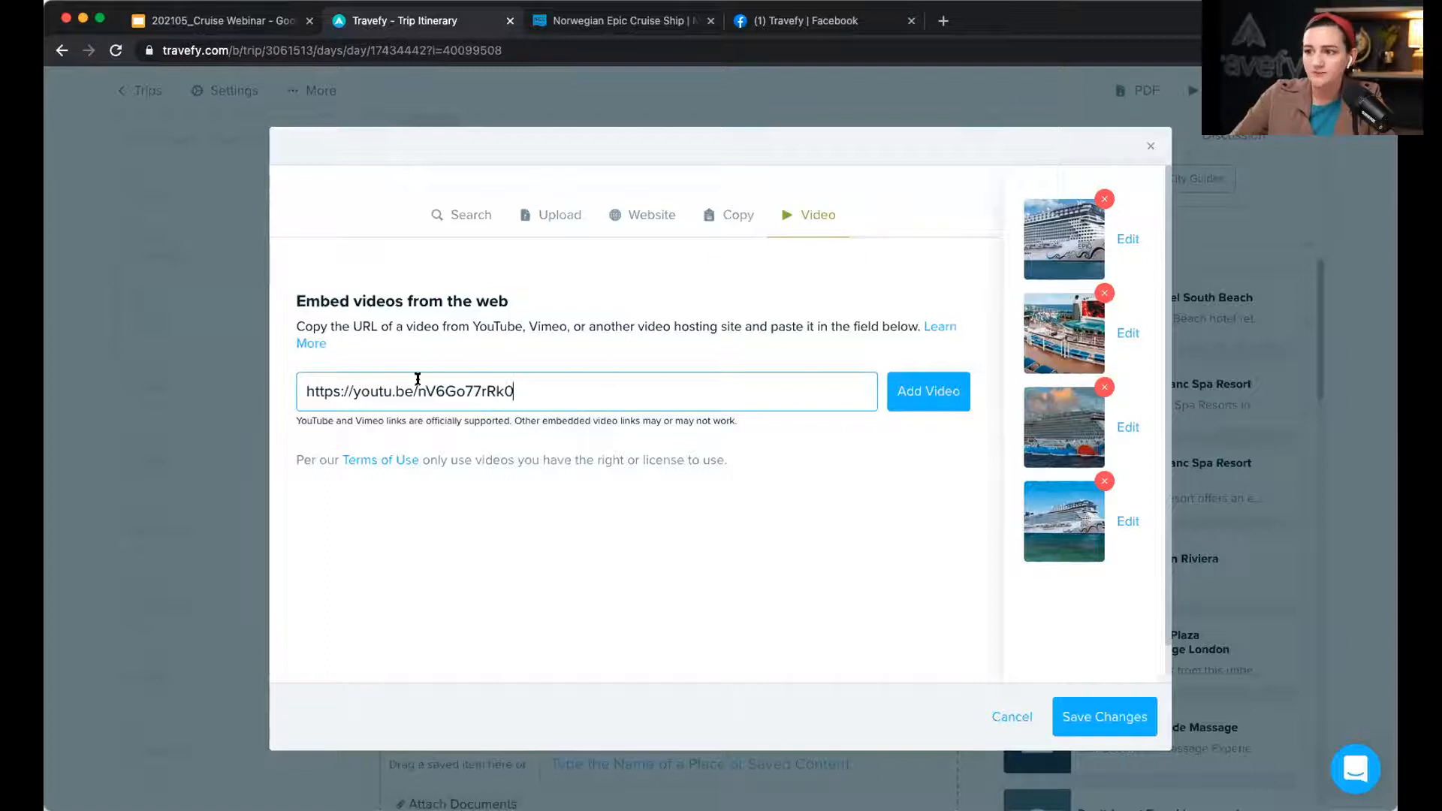
pyautogui.click(907, 410)
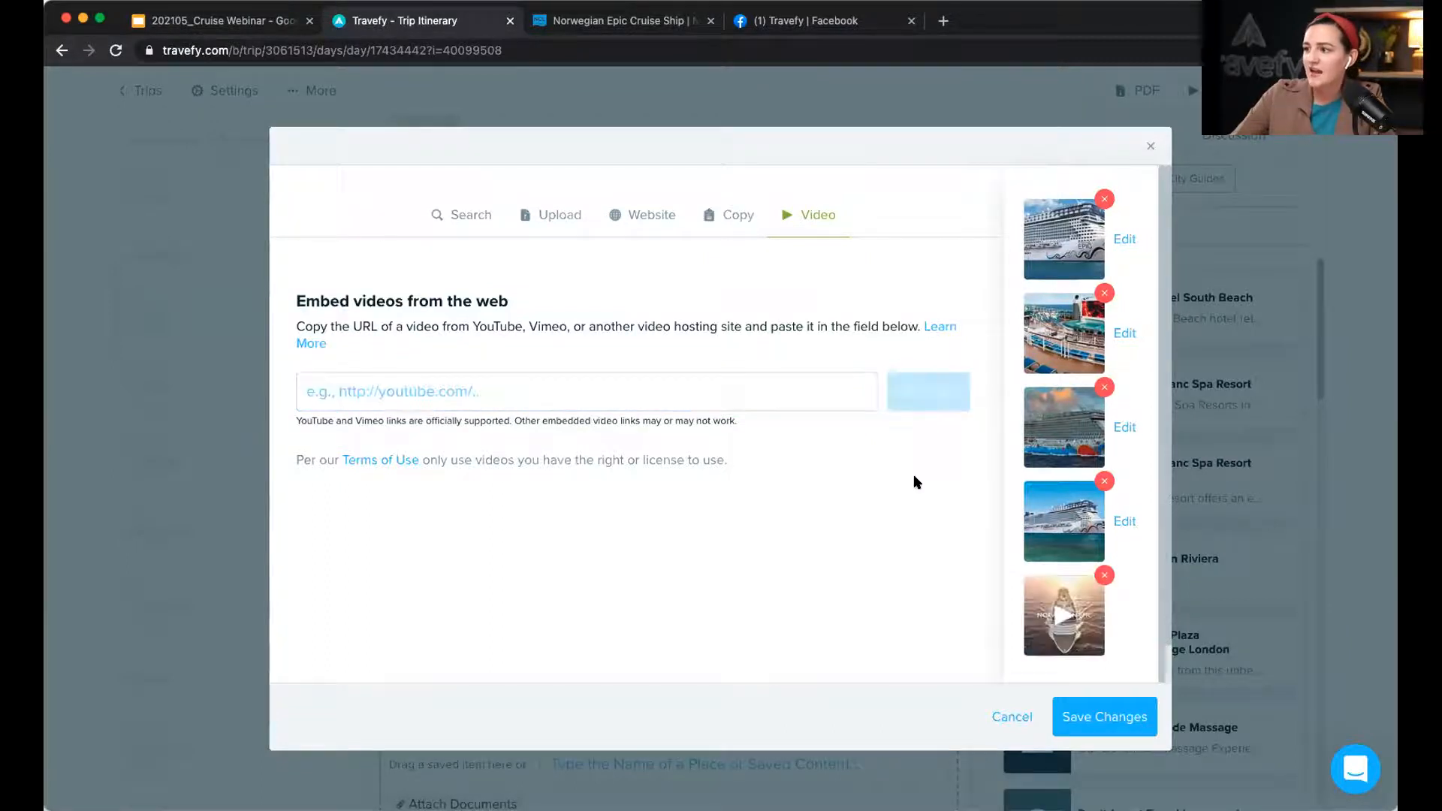
pyautogui.click(1089, 714)
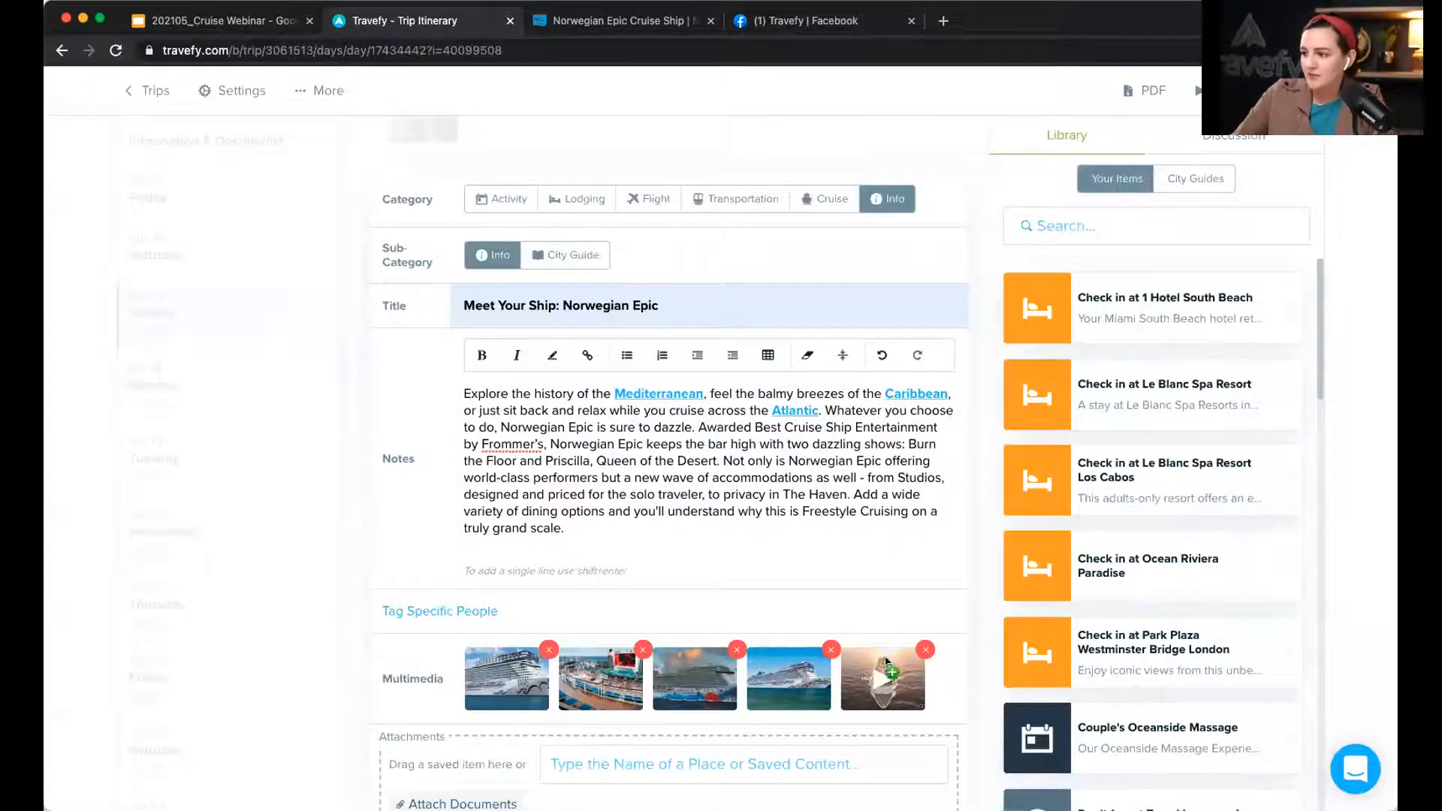
# Step: Move the ship video to the first media slot and finish editing the Norwegian Epic item
pyautogui.click(926, 649)
pyautogui.moveTo(702, 665); pyautogui.dragTo(485, 676)
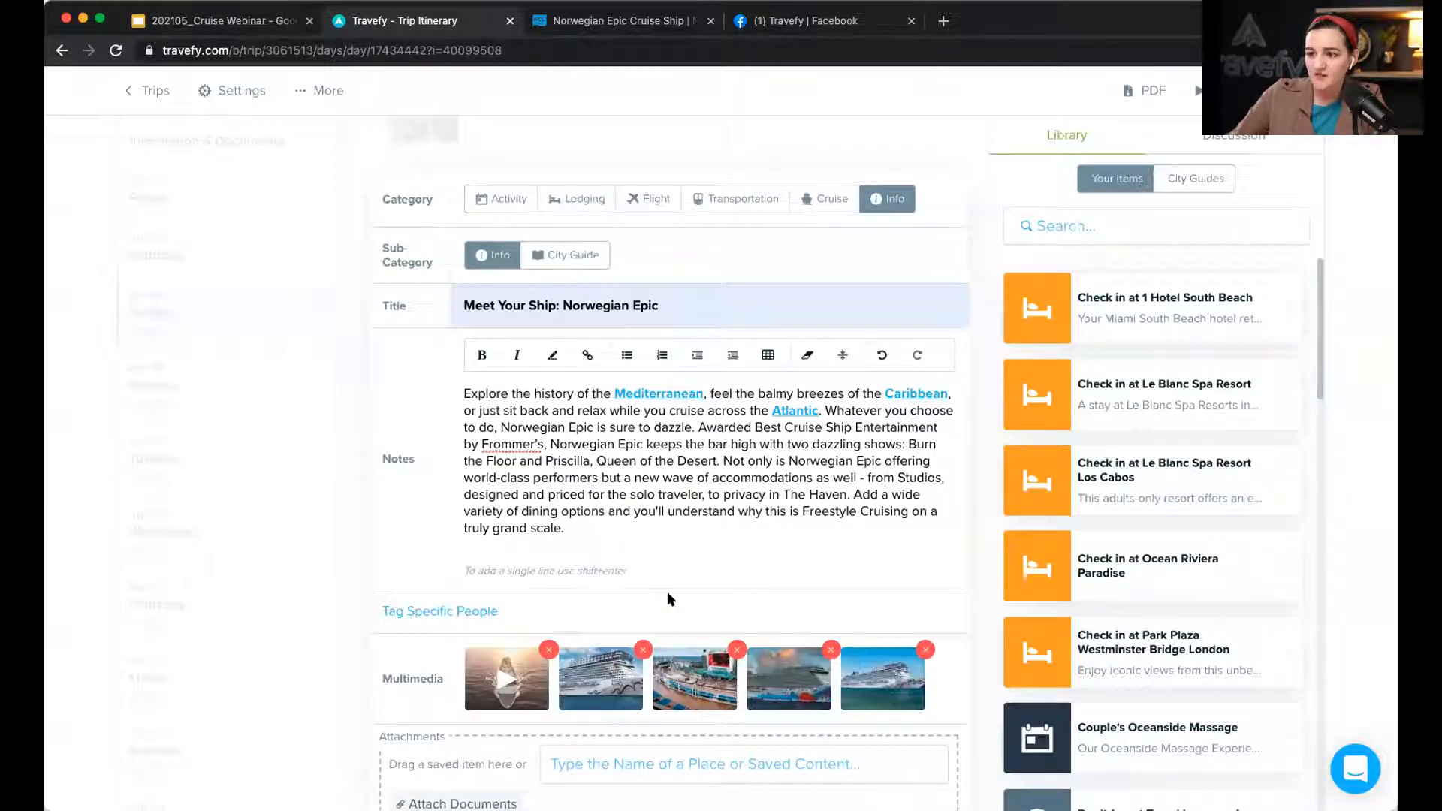
pyautogui.scroll(-1, 667, 592)
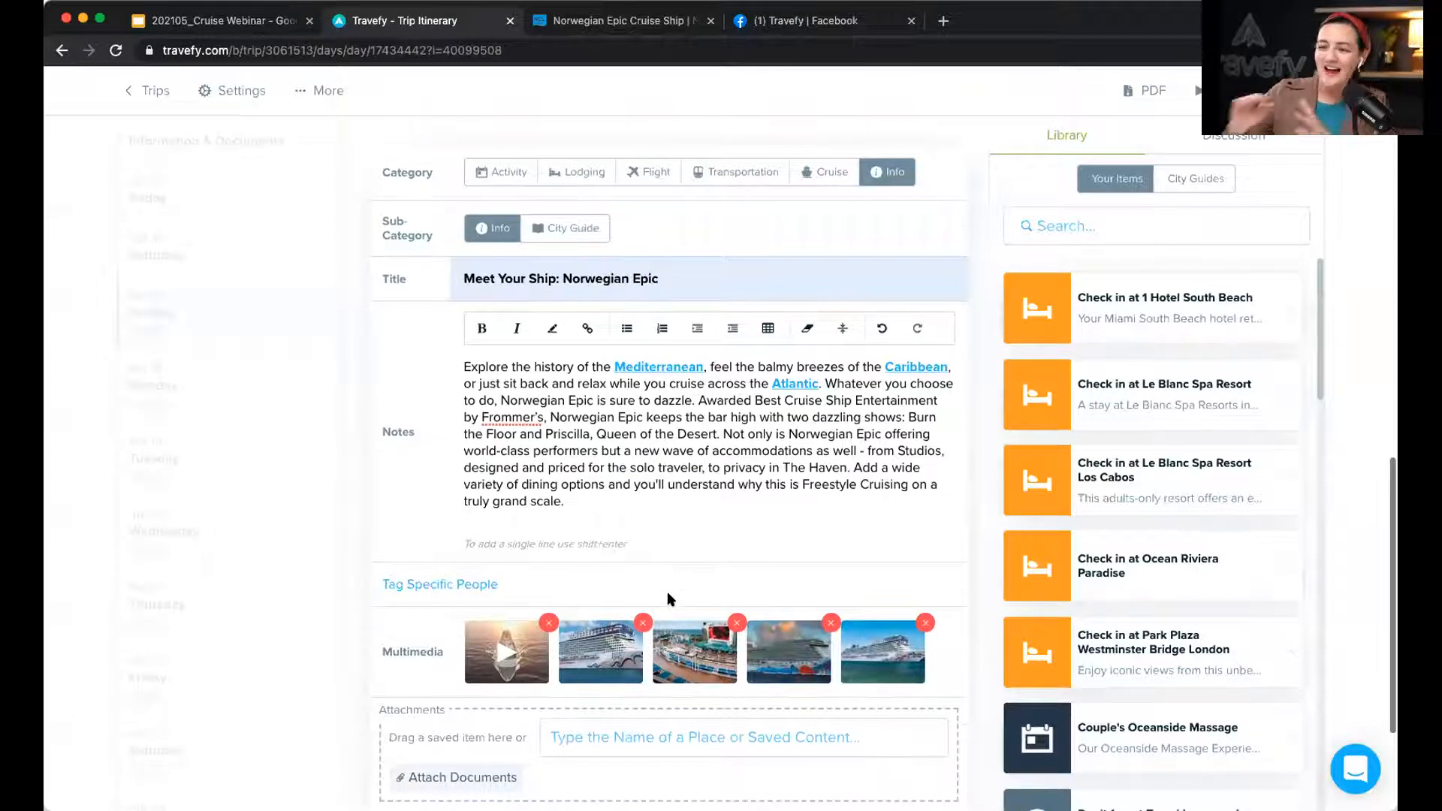
pyautogui.scroll(-1, 671, 599)
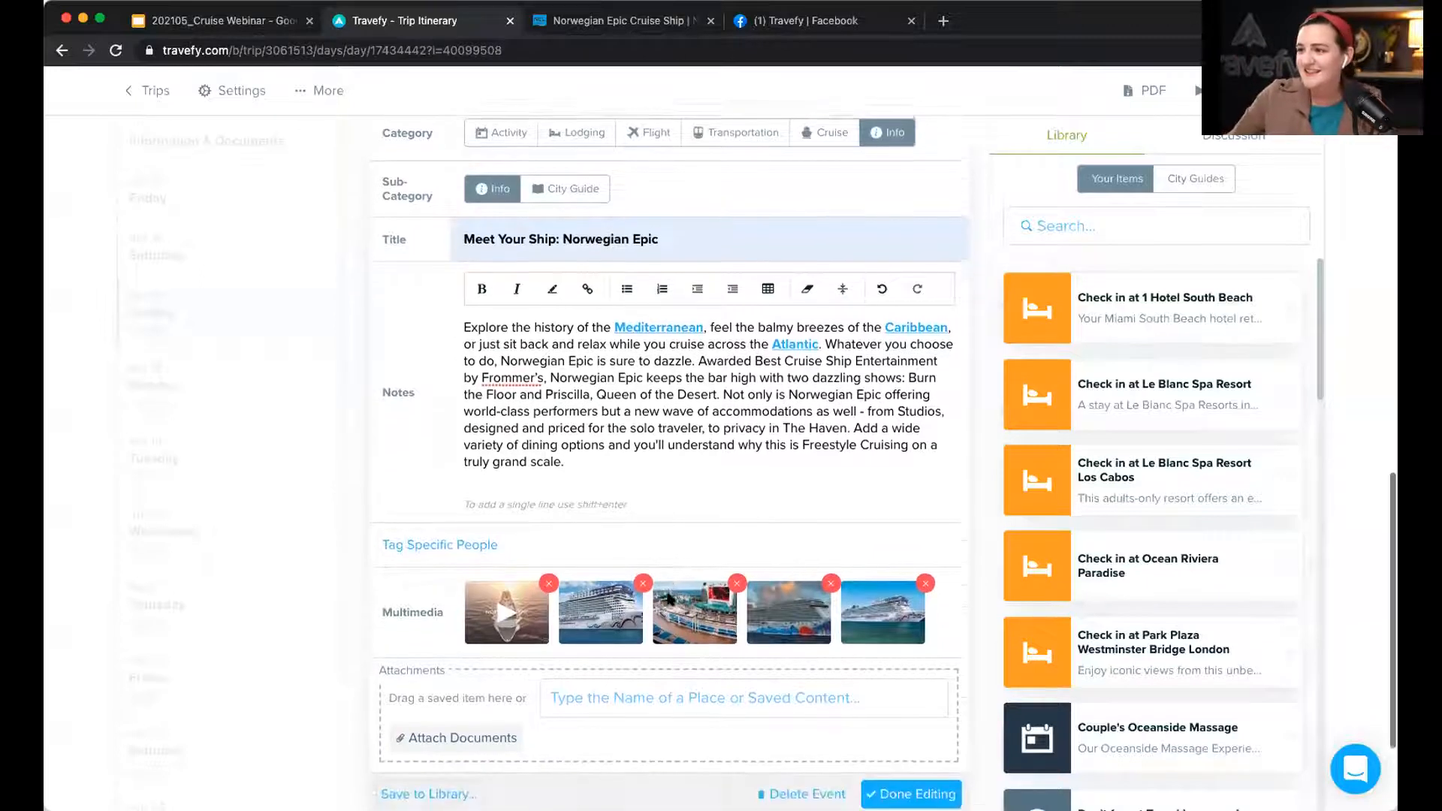
pyautogui.click(918, 788)
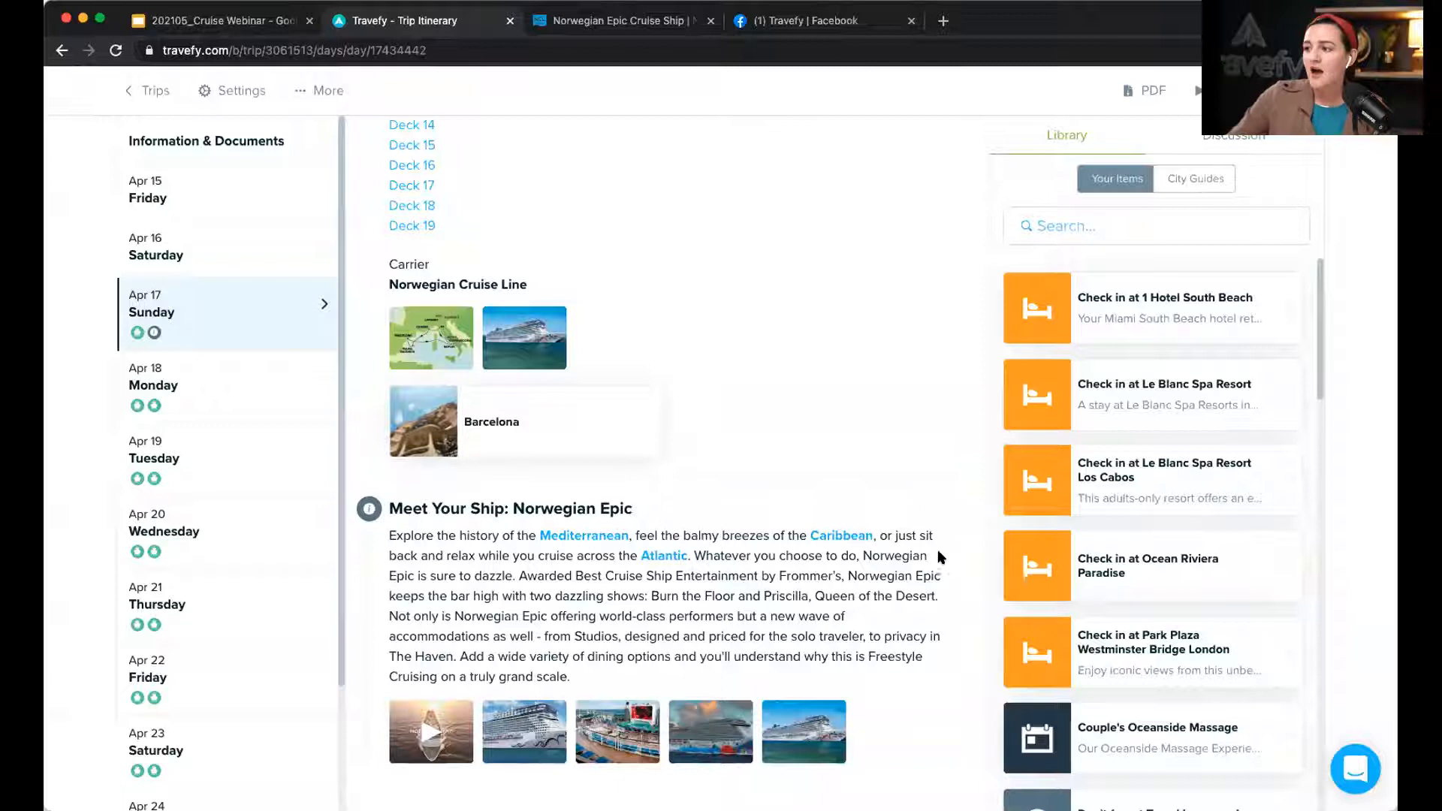
# Step: Save the Meet Your Ship: Norwegian Epic item to the Library from its edit form
pyautogui.click(938, 509)
pyautogui.scroll(-5, 826, 545)
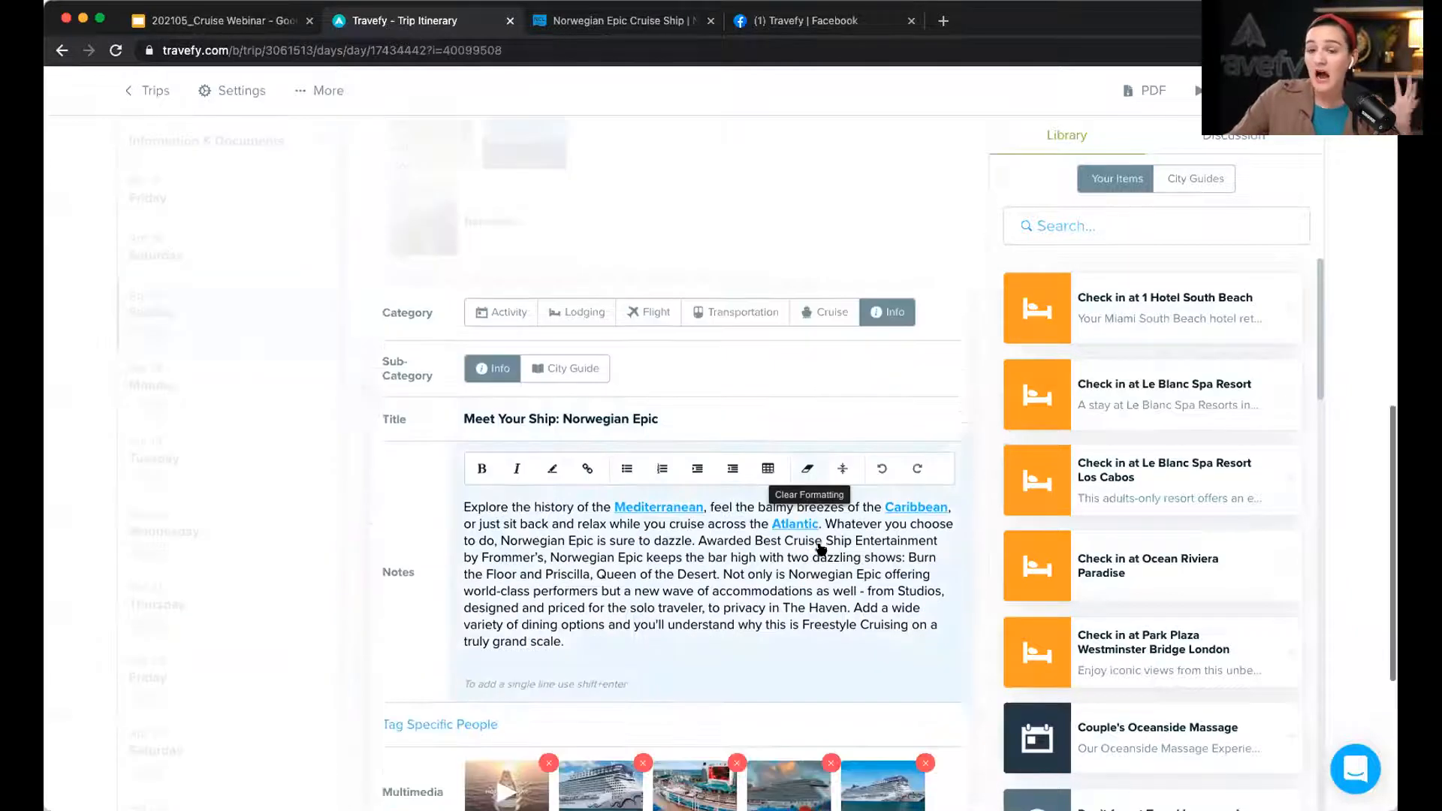
pyautogui.scroll(-2, 820, 544)
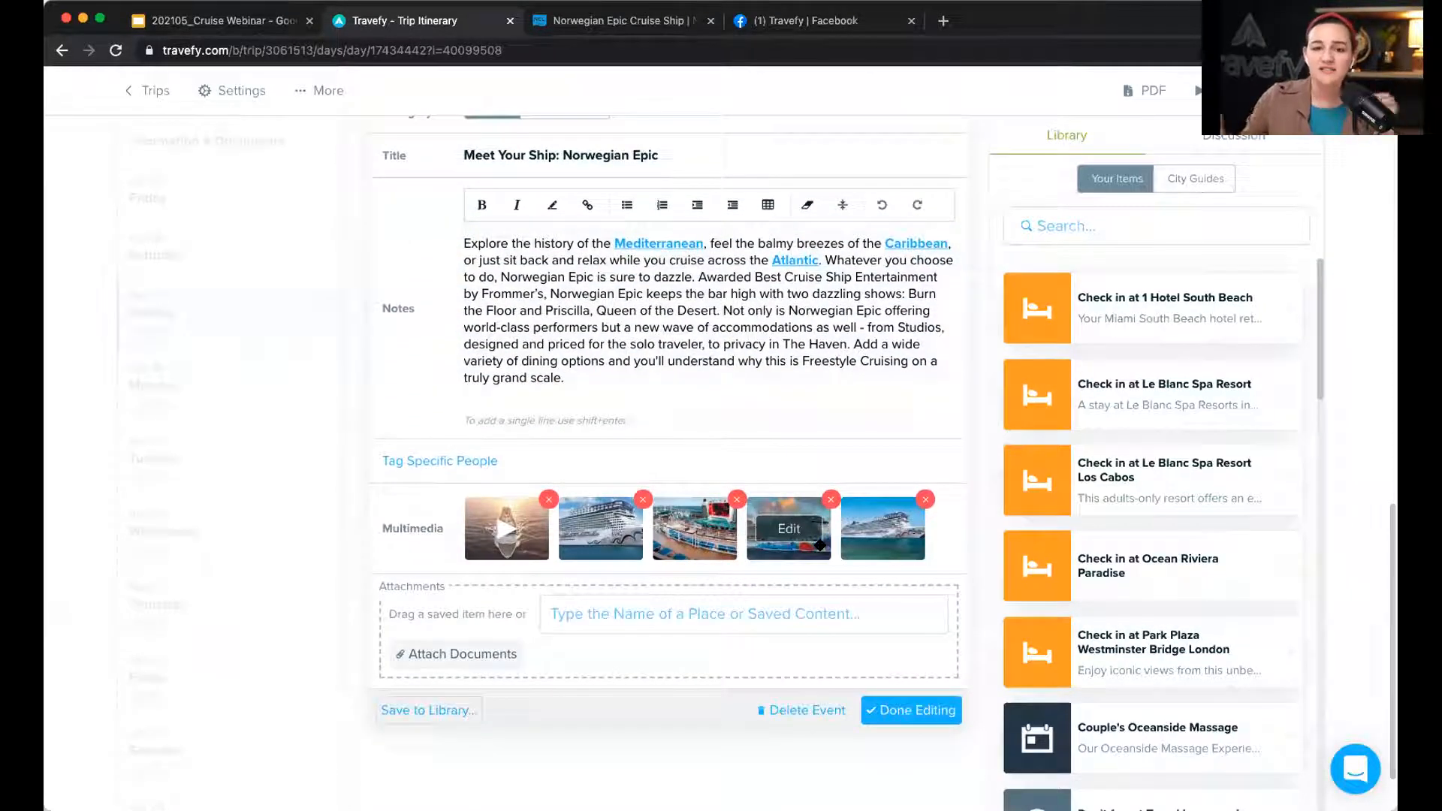
pyautogui.scroll(1, 820, 544)
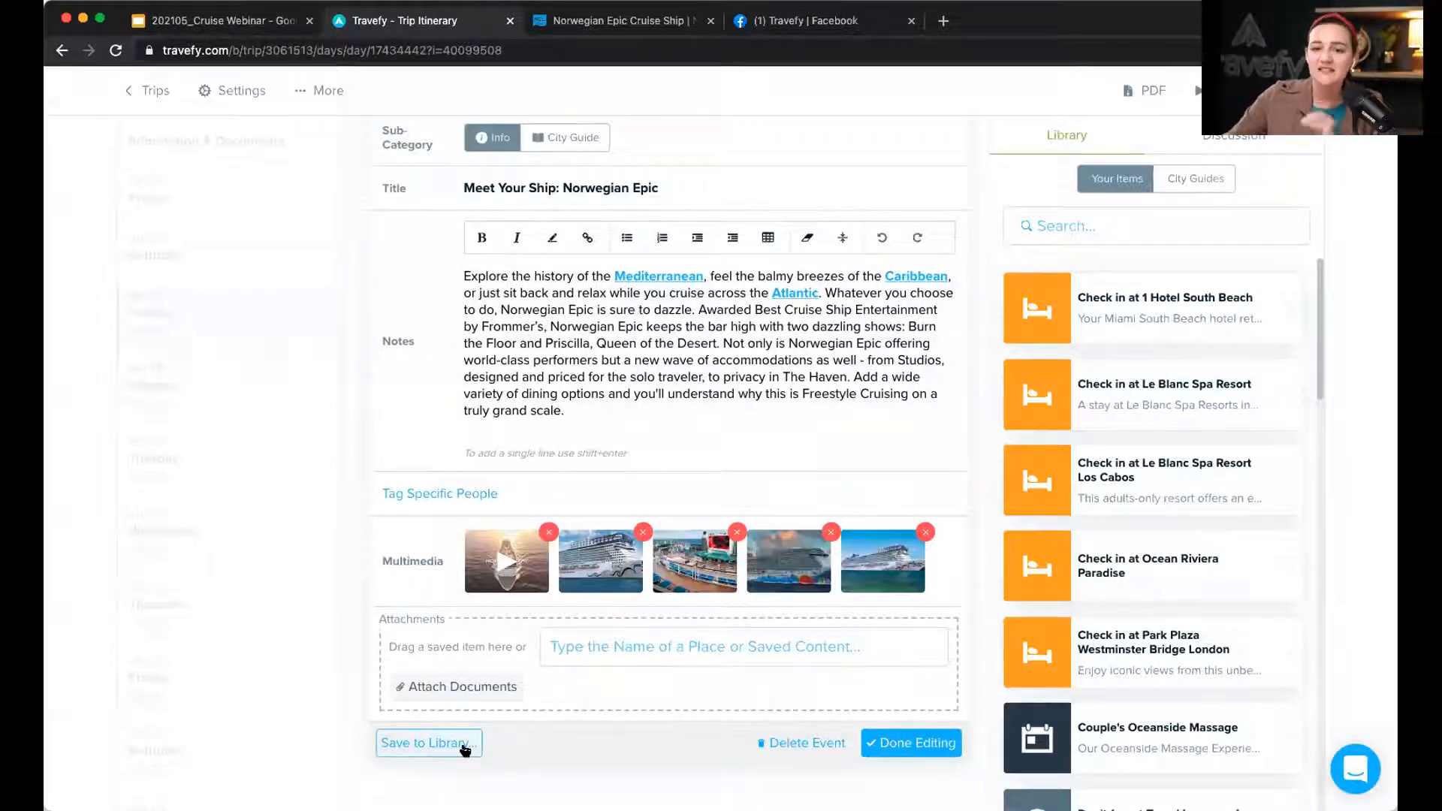
pyautogui.click(465, 745)
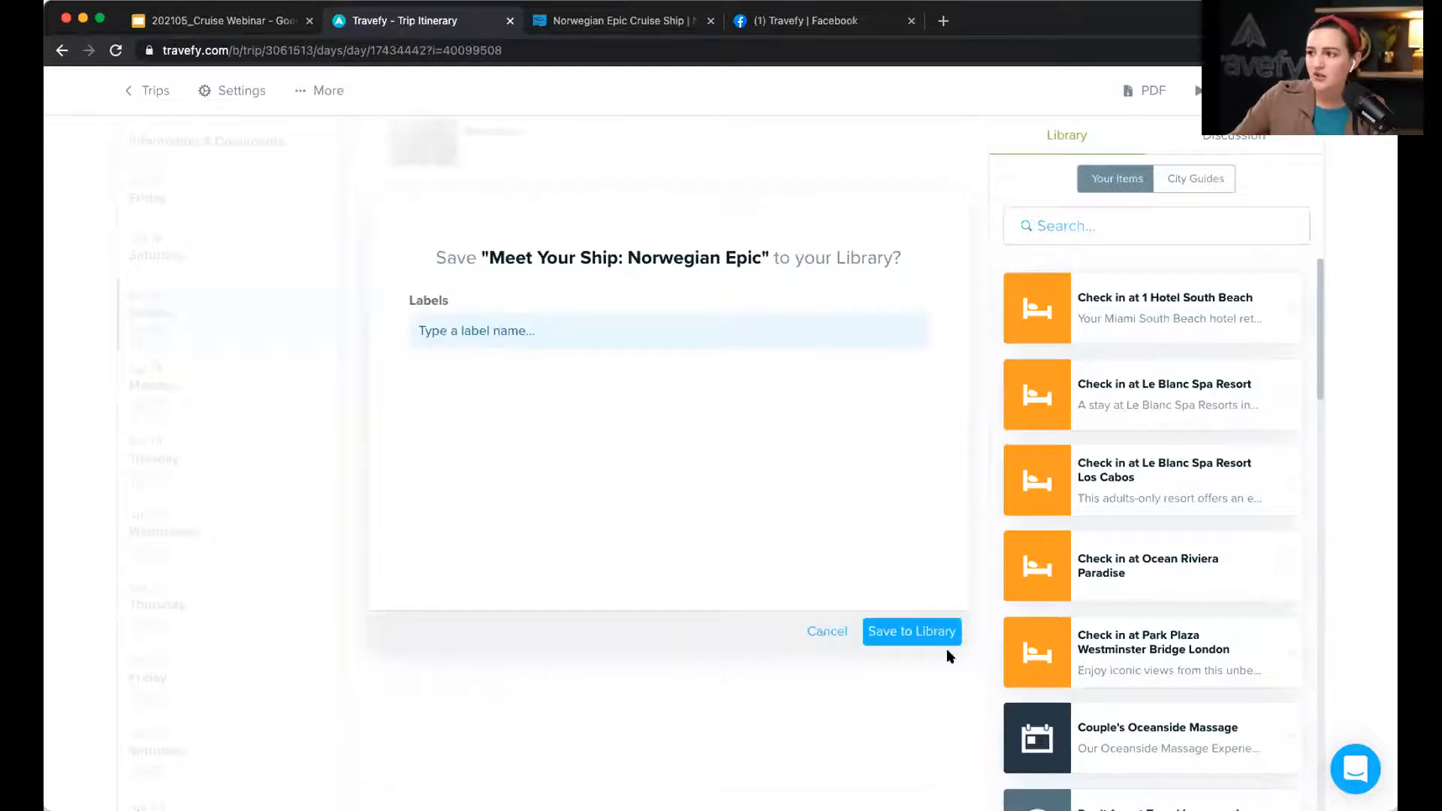
pyautogui.click(921, 633)
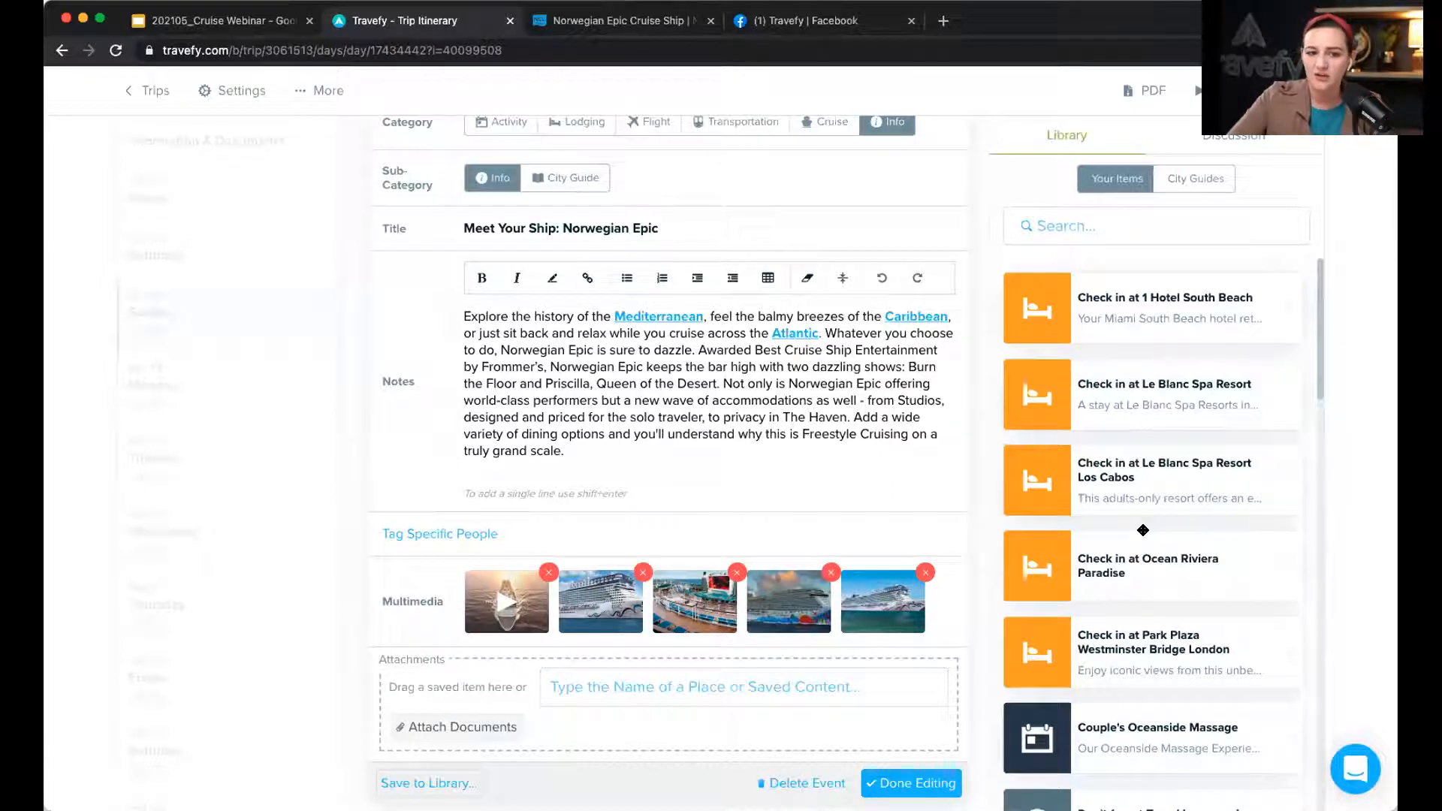
pyautogui.scroll(-2, 1144, 530)
# Step: Finish editing, then reorder Sunday Apr 17 so Meet Your Ship precedes the Embark event
pyautogui.scroll(-1, 896, 723)
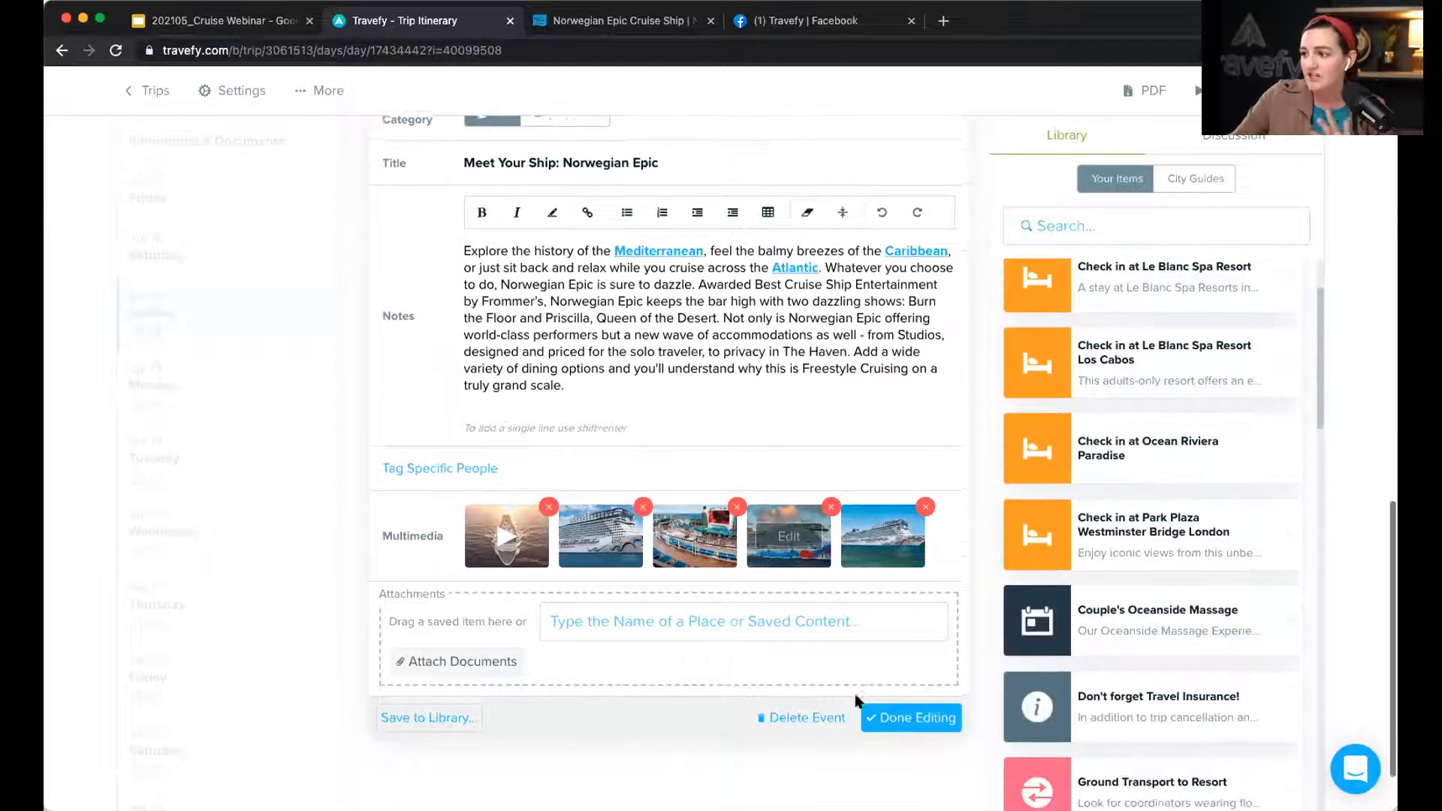
pyautogui.click(896, 722)
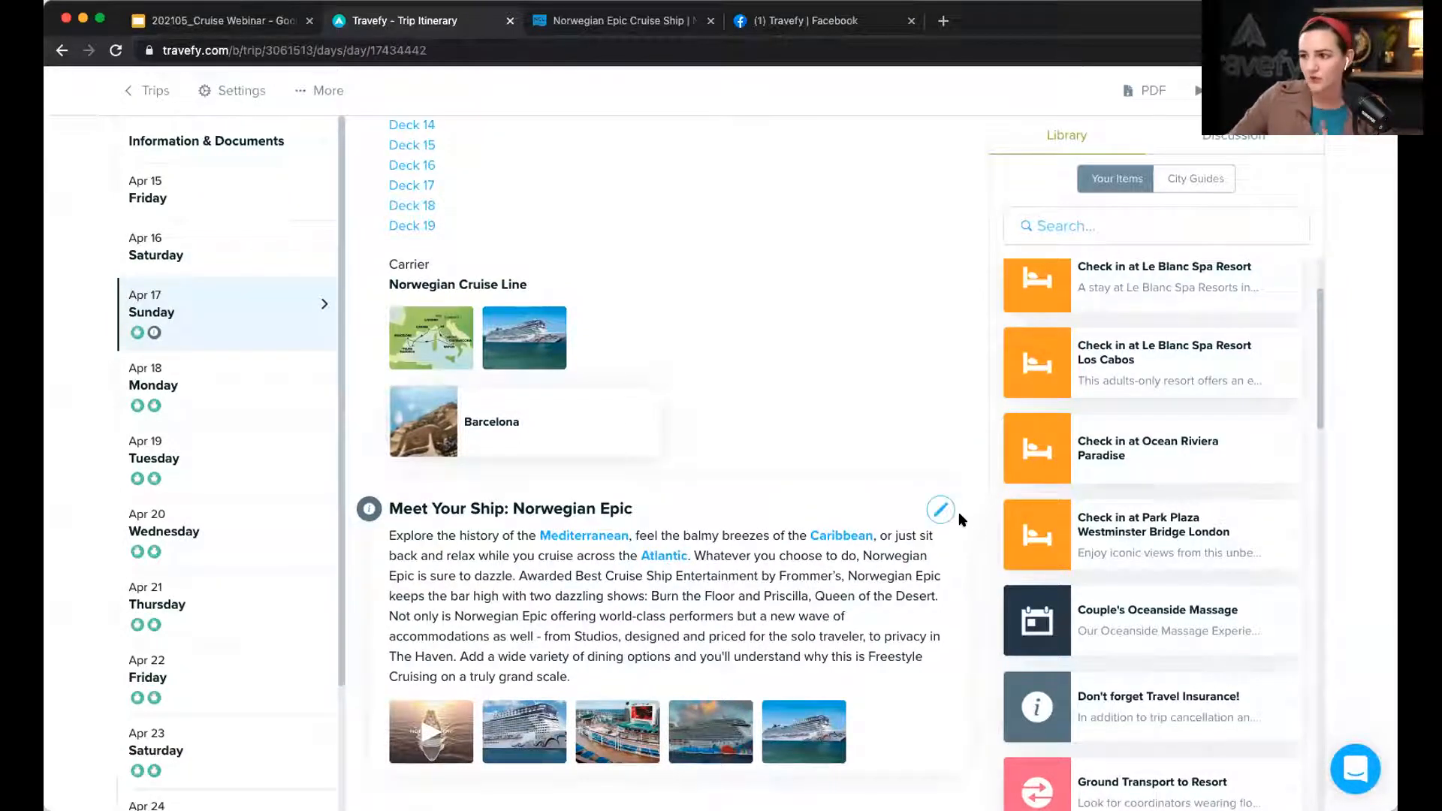
pyautogui.scroll(10, 960, 519)
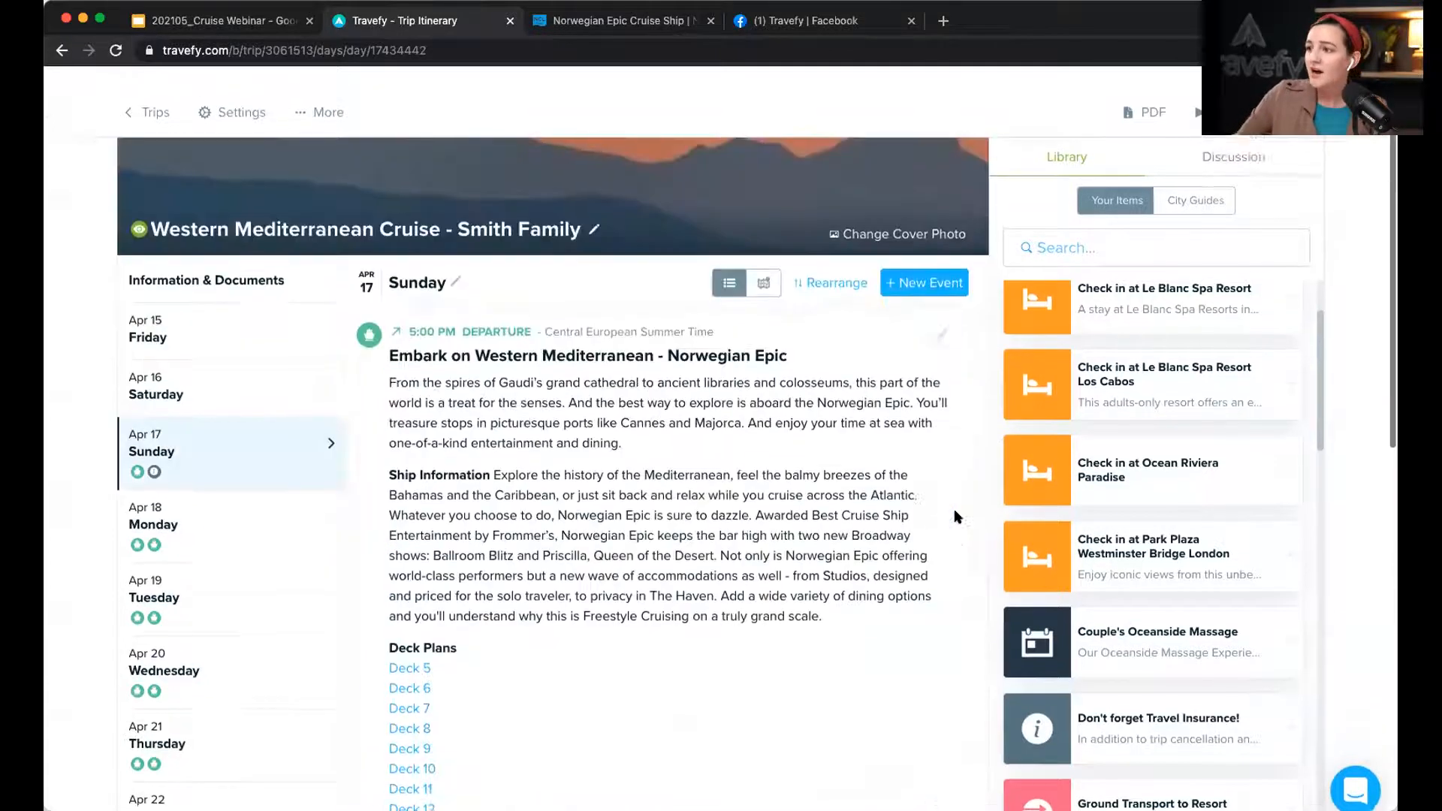
pyautogui.click(825, 266)
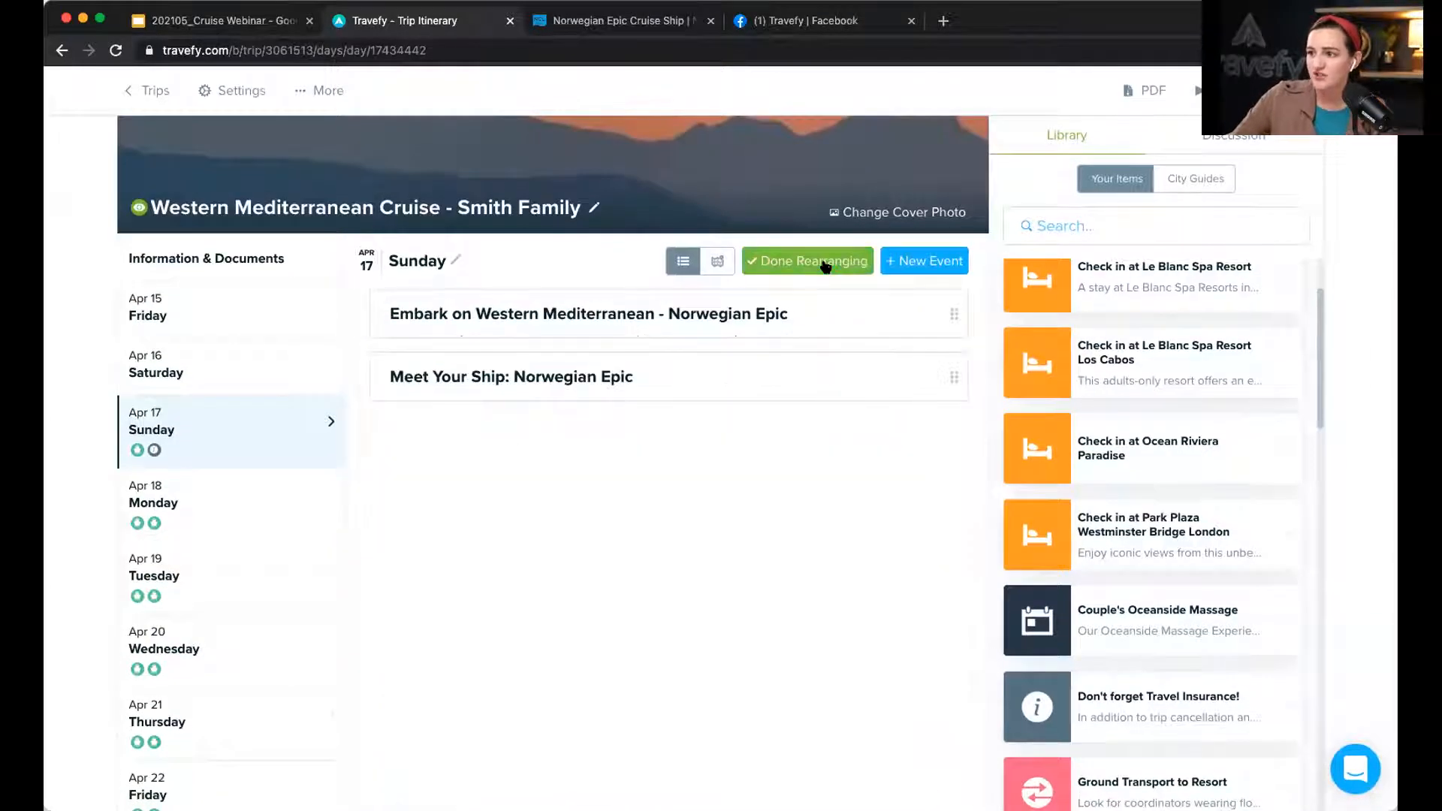
pyautogui.moveTo(682, 270); pyautogui.dragTo(678, 287)
pyautogui.click(795, 266)
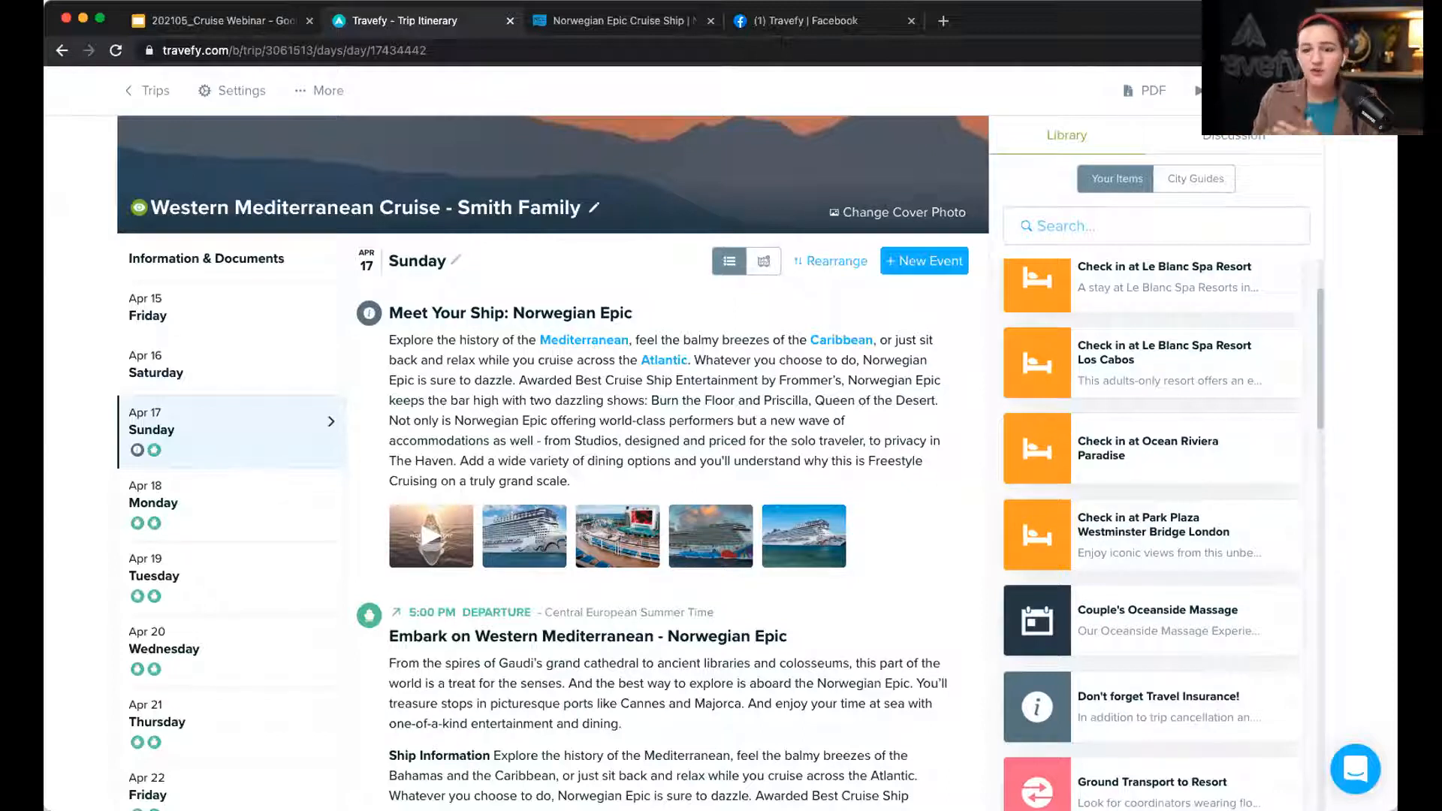
pyautogui.scroll(-3, 629, 604)
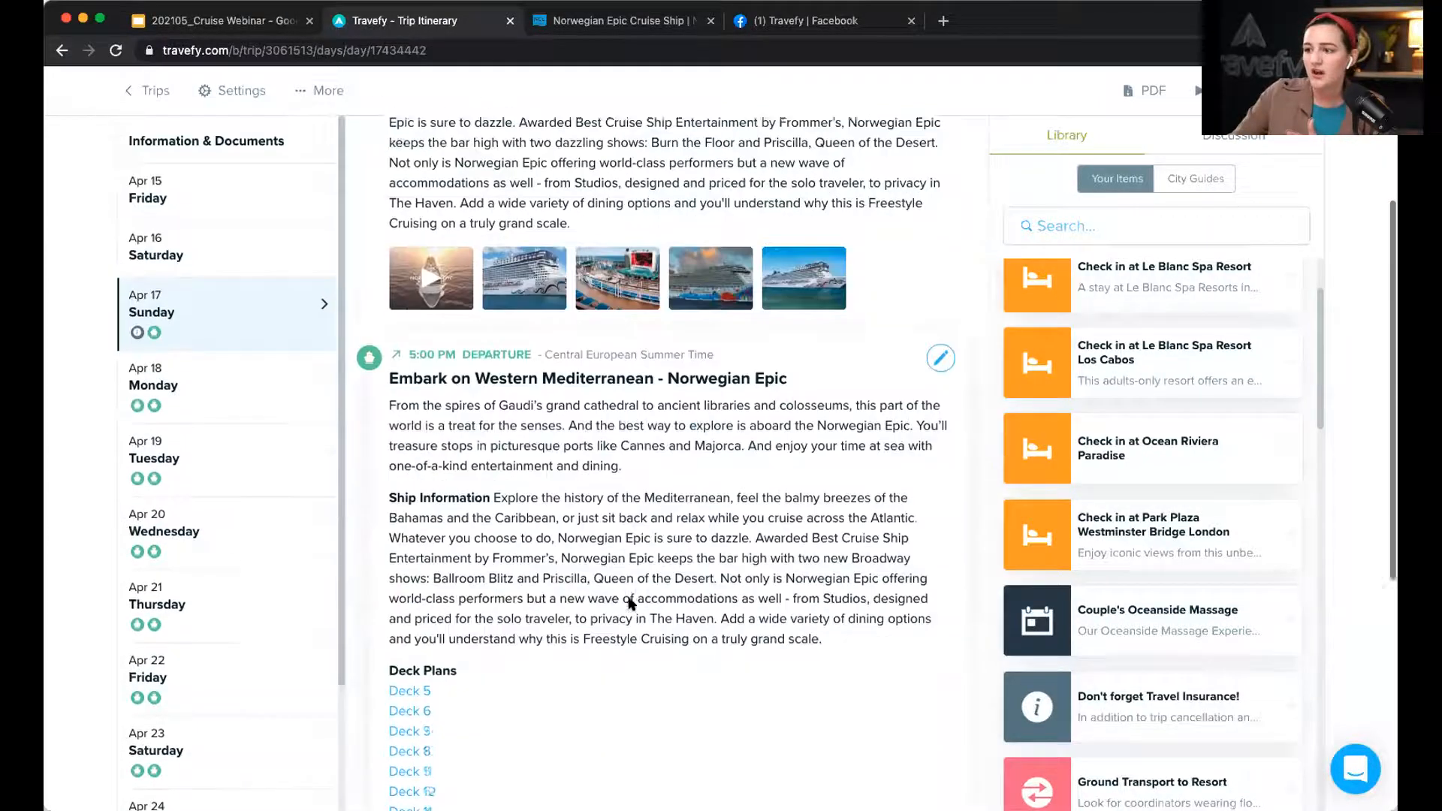
pyautogui.scroll(-1, 629, 605)
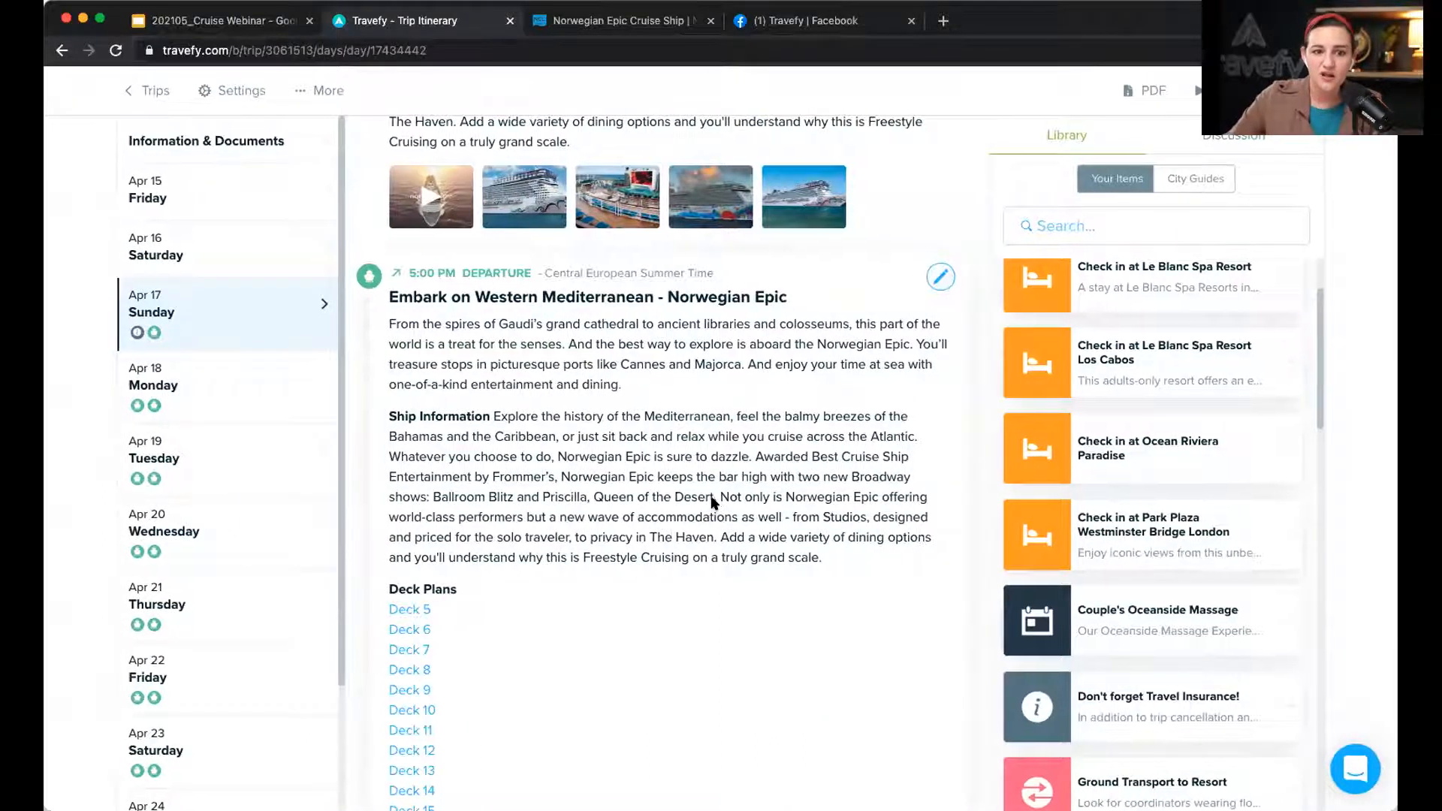
pyautogui.scroll(4, 731, 463)
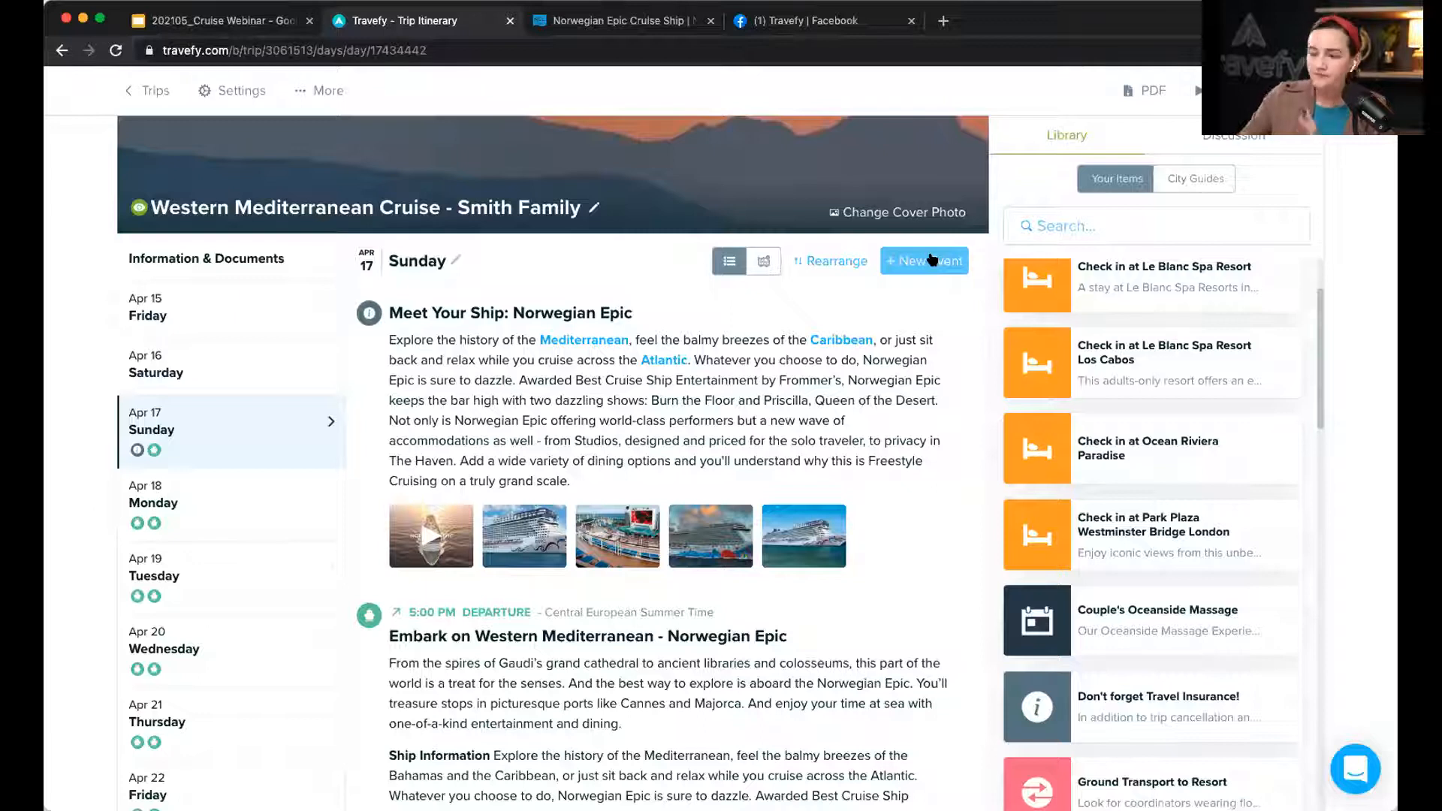
# Step: Add a new lodging event to Sunday Apr 17, entering its information manually
pyautogui.click(931, 259)
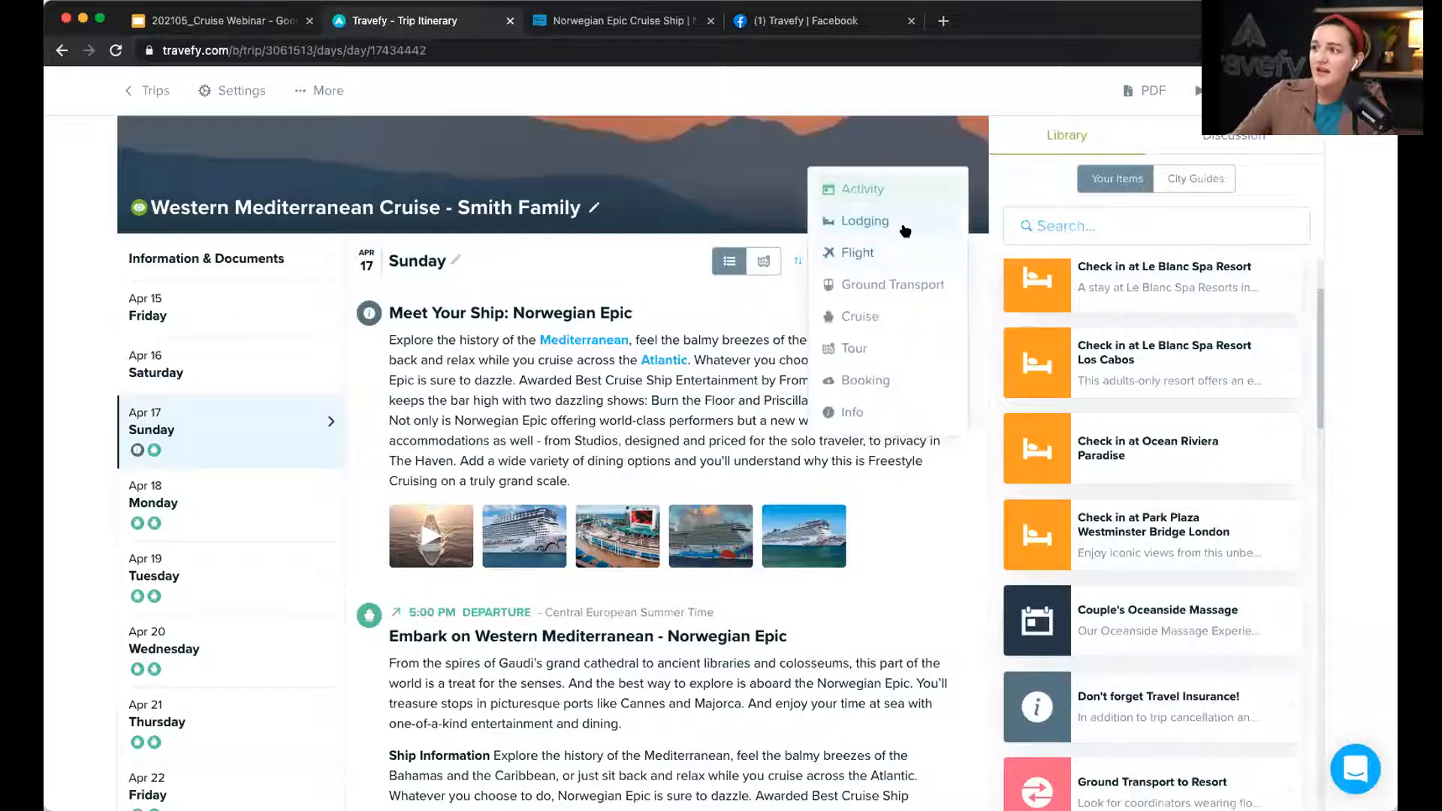
pyautogui.click(903, 228)
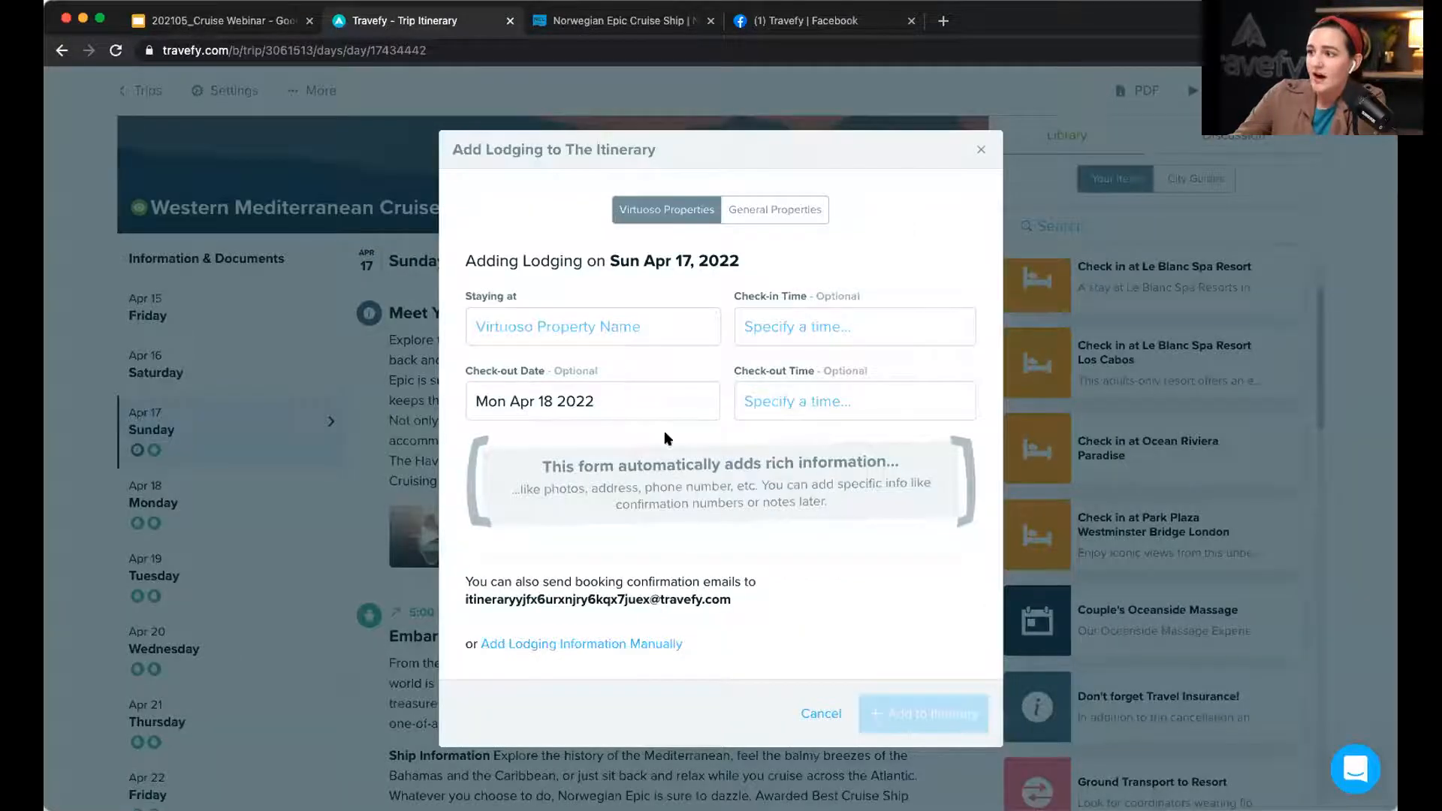
pyautogui.click(595, 646)
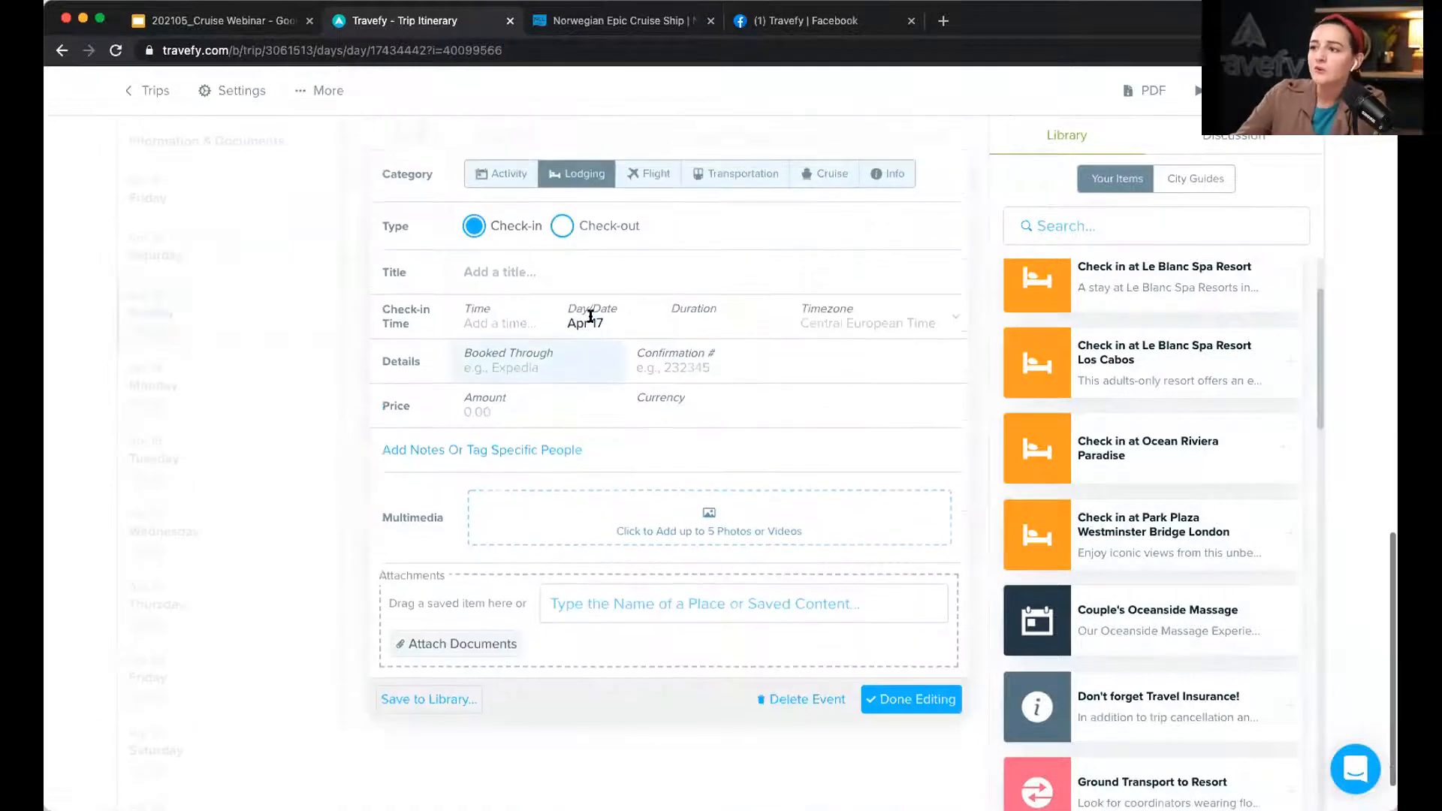
# Step: Title the lodging event 'Cabin Option + Pricing' and open its empty notes area
pyautogui.click(576, 359)
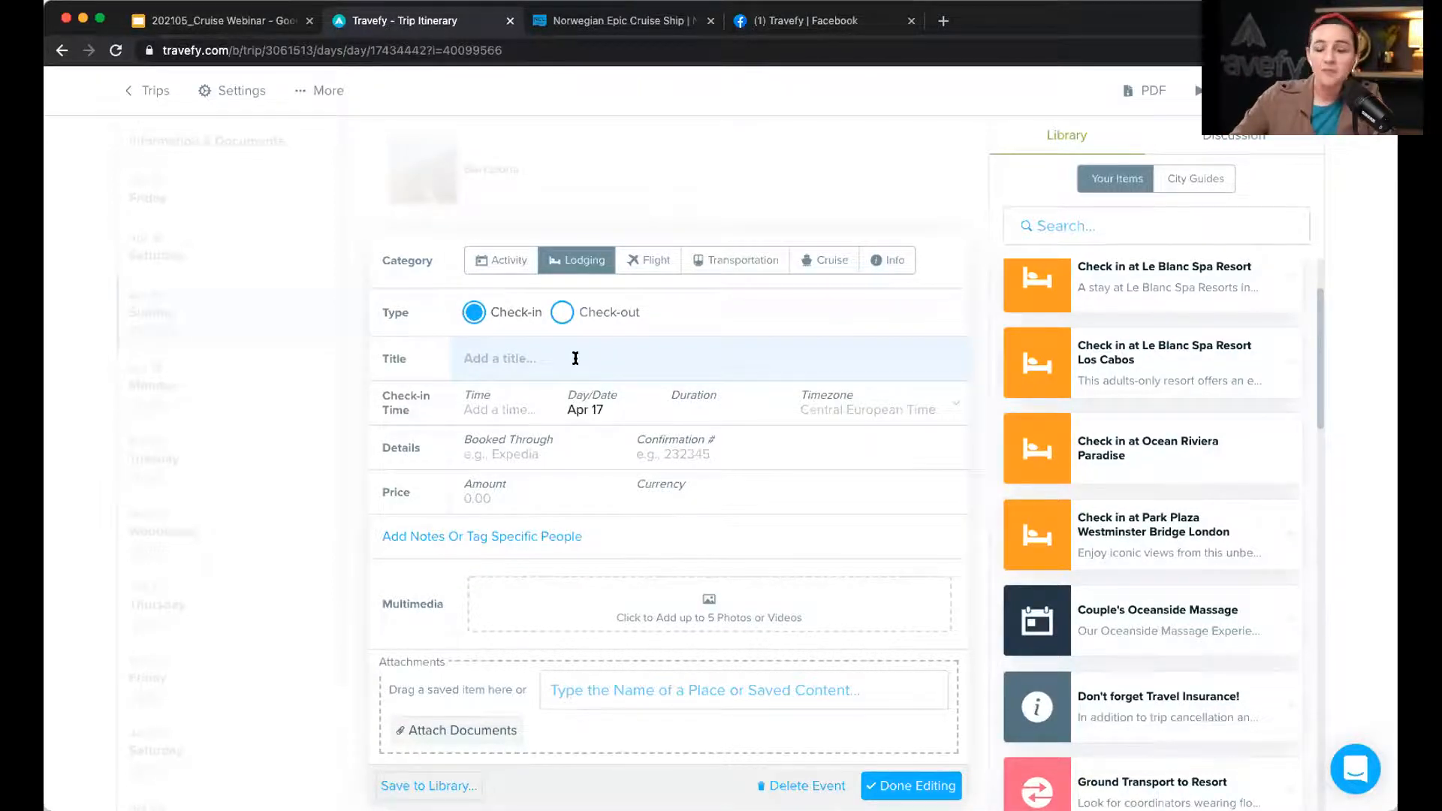
pyautogui.write('Cabin')
pyautogui.press('Down')
pyautogui.press('Return')
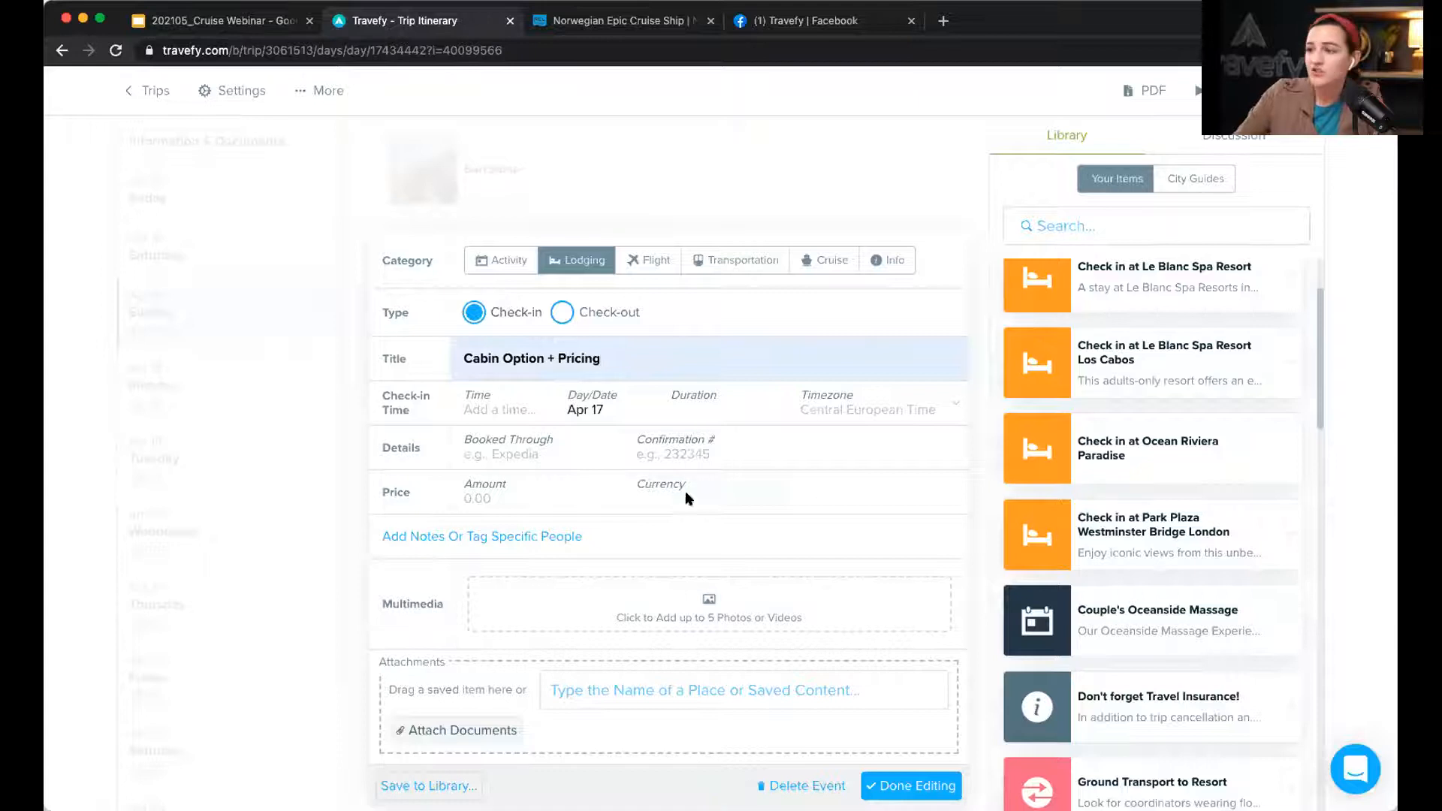
pyautogui.scroll(-1, 423, 538)
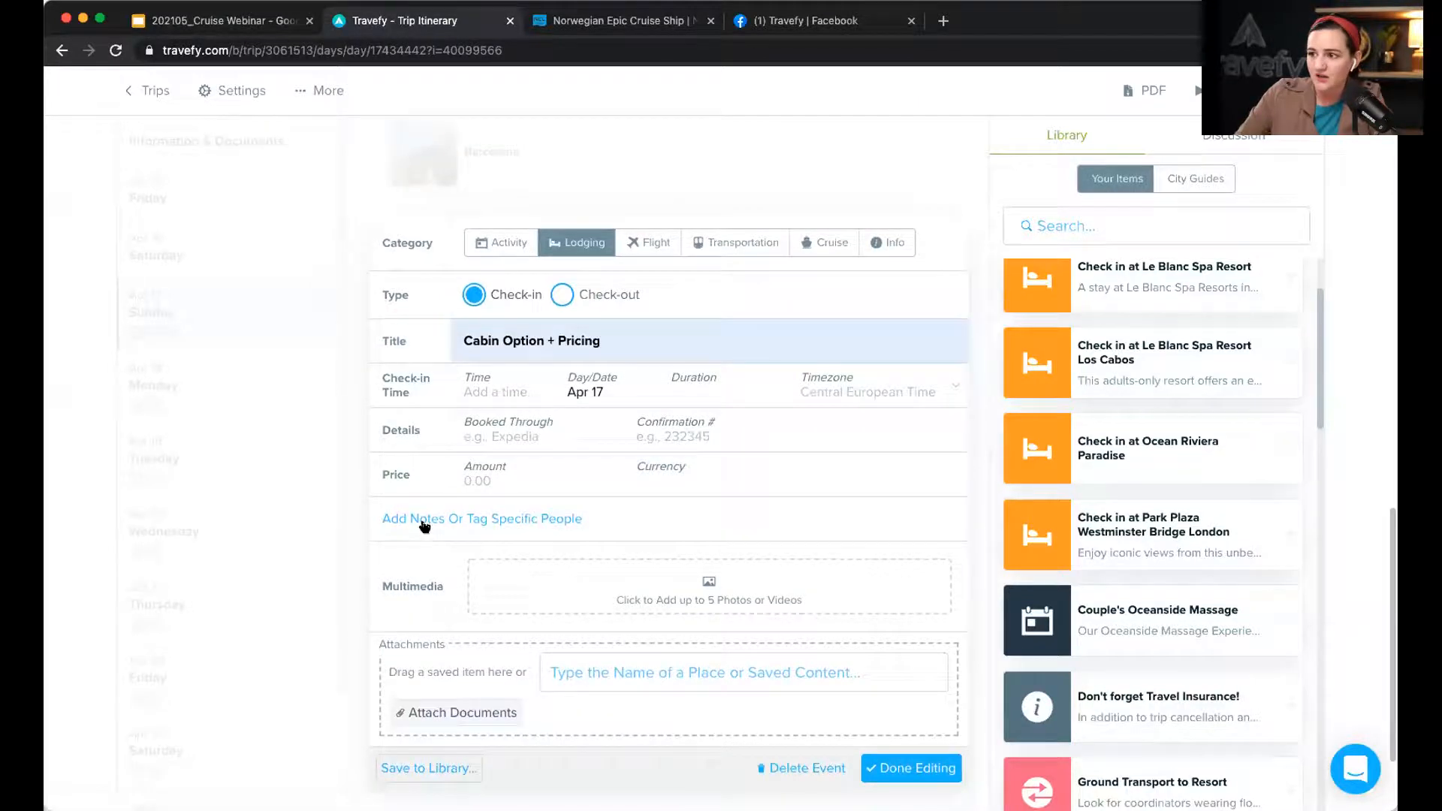
pyautogui.click(424, 520)
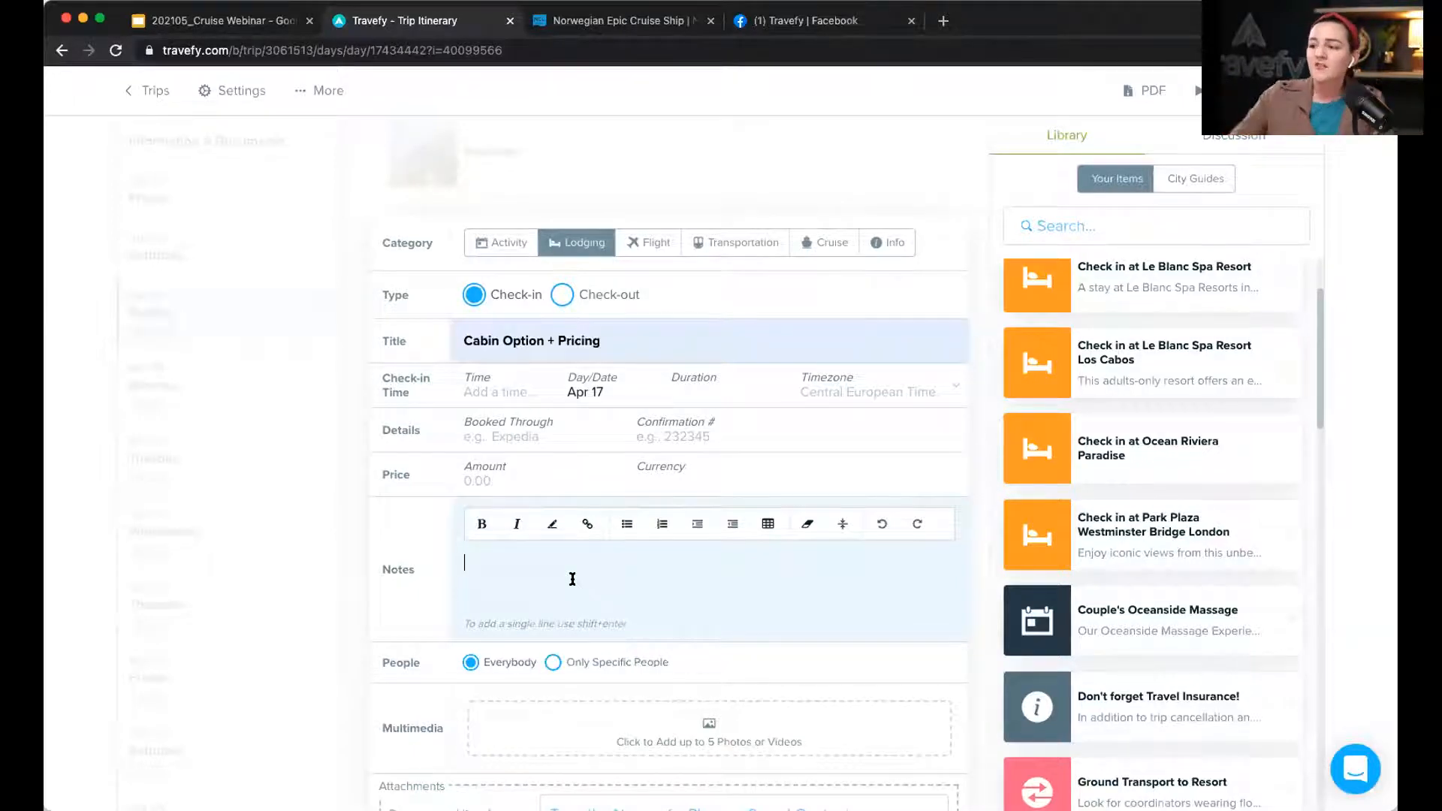
pyautogui.scroll(-1, 573, 579)
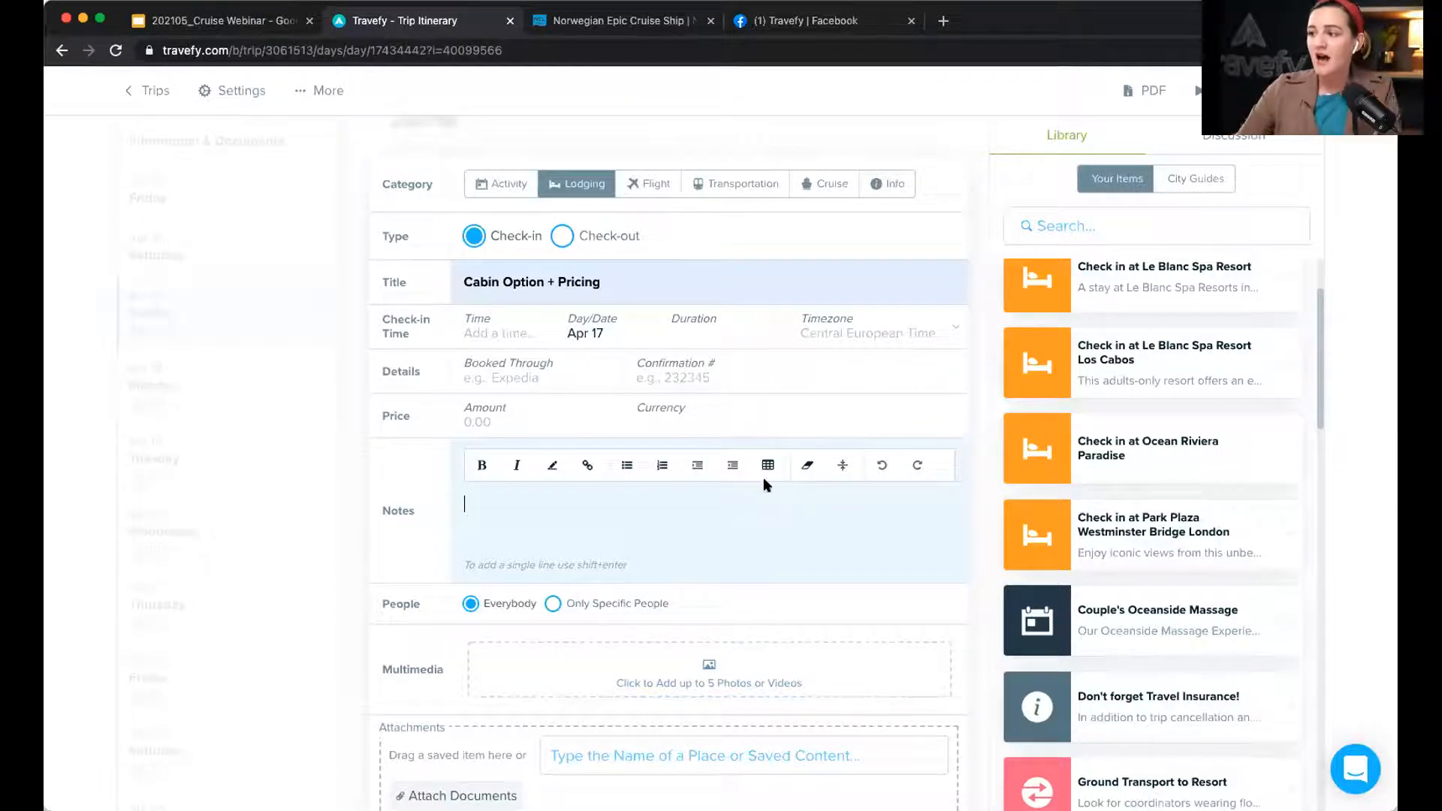
pyautogui.scroll(-1, 765, 473)
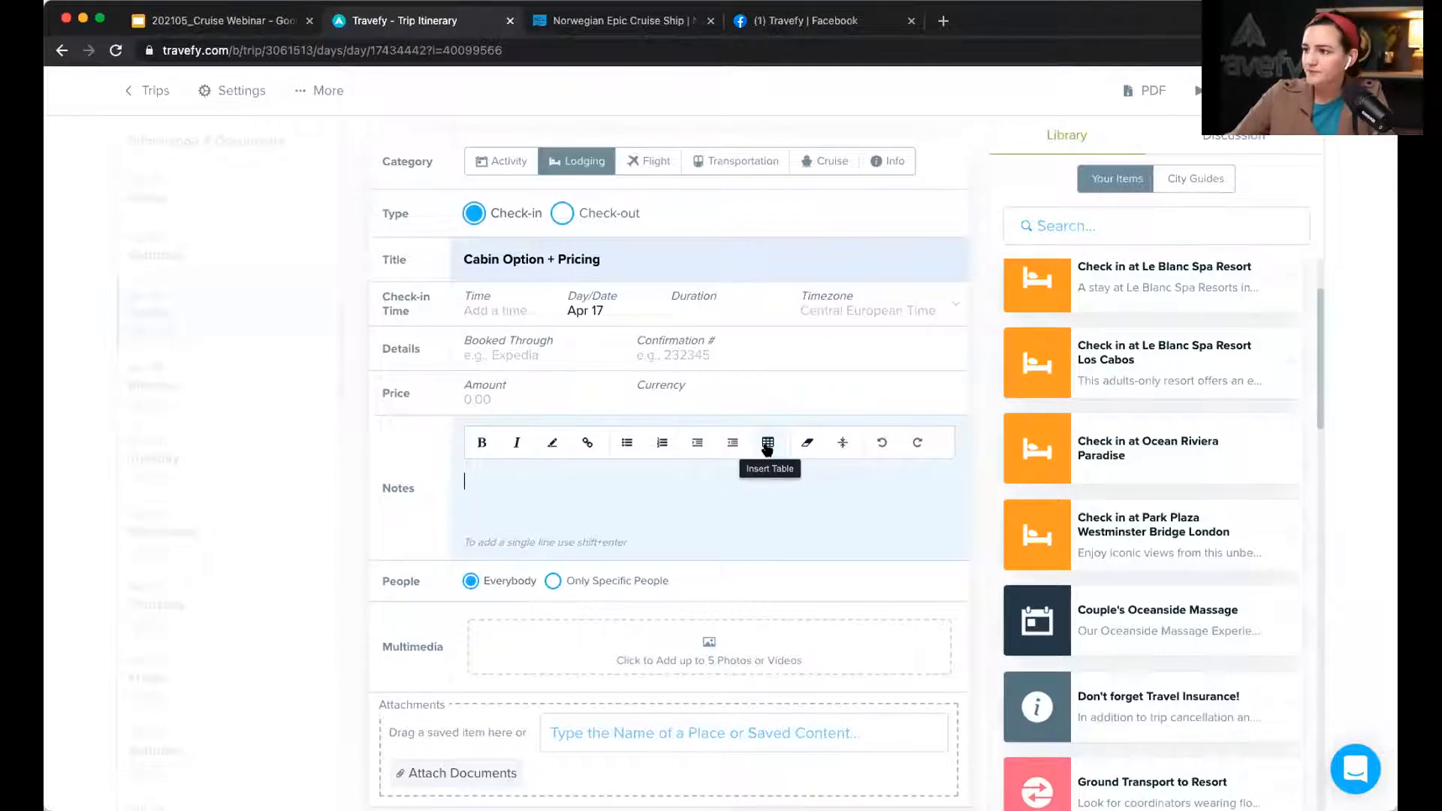
# Step: Paste the Club Balcony Suite vs Spa cabin pricing table into the event's notes
pyautogui.click(767, 444)
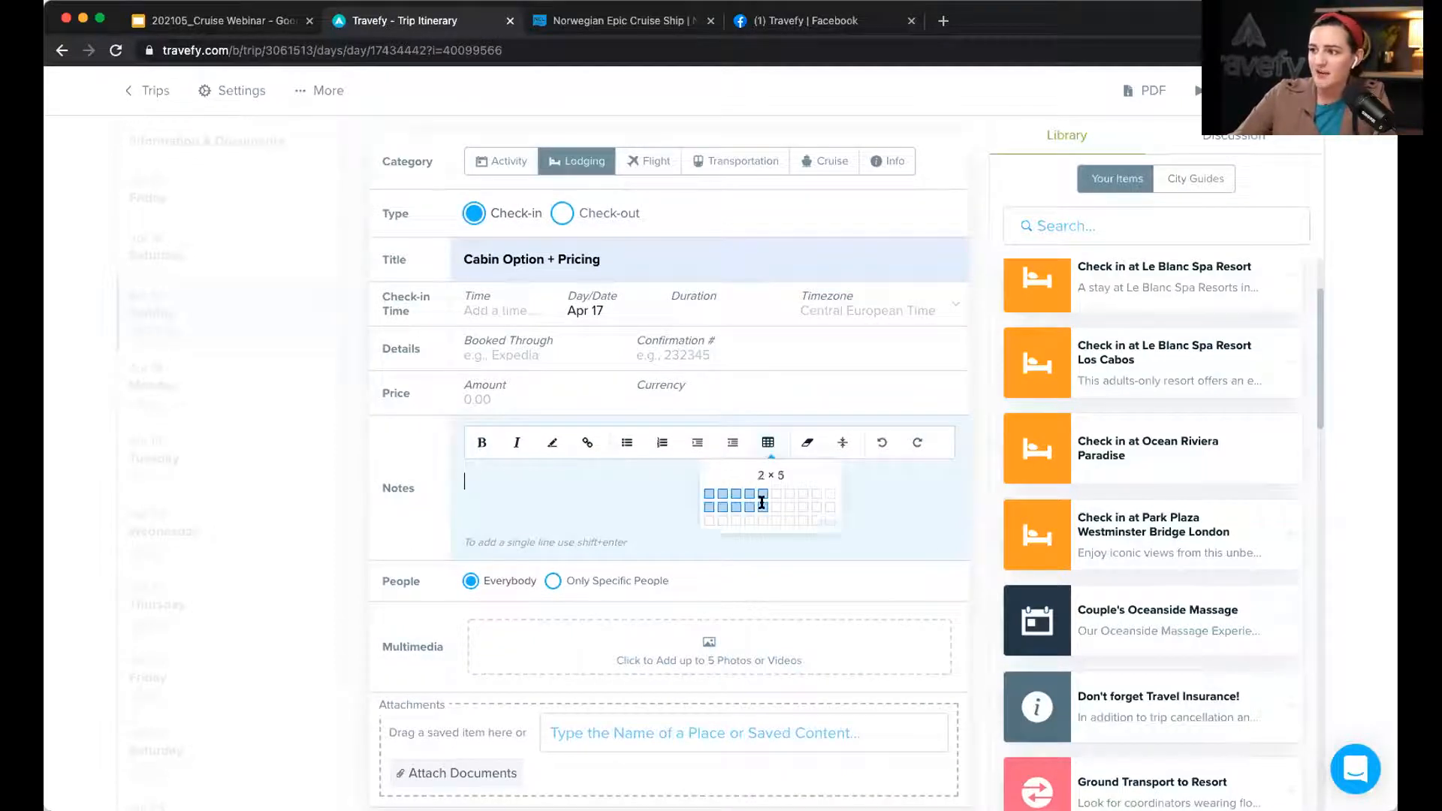
pyautogui.click(501, 479)
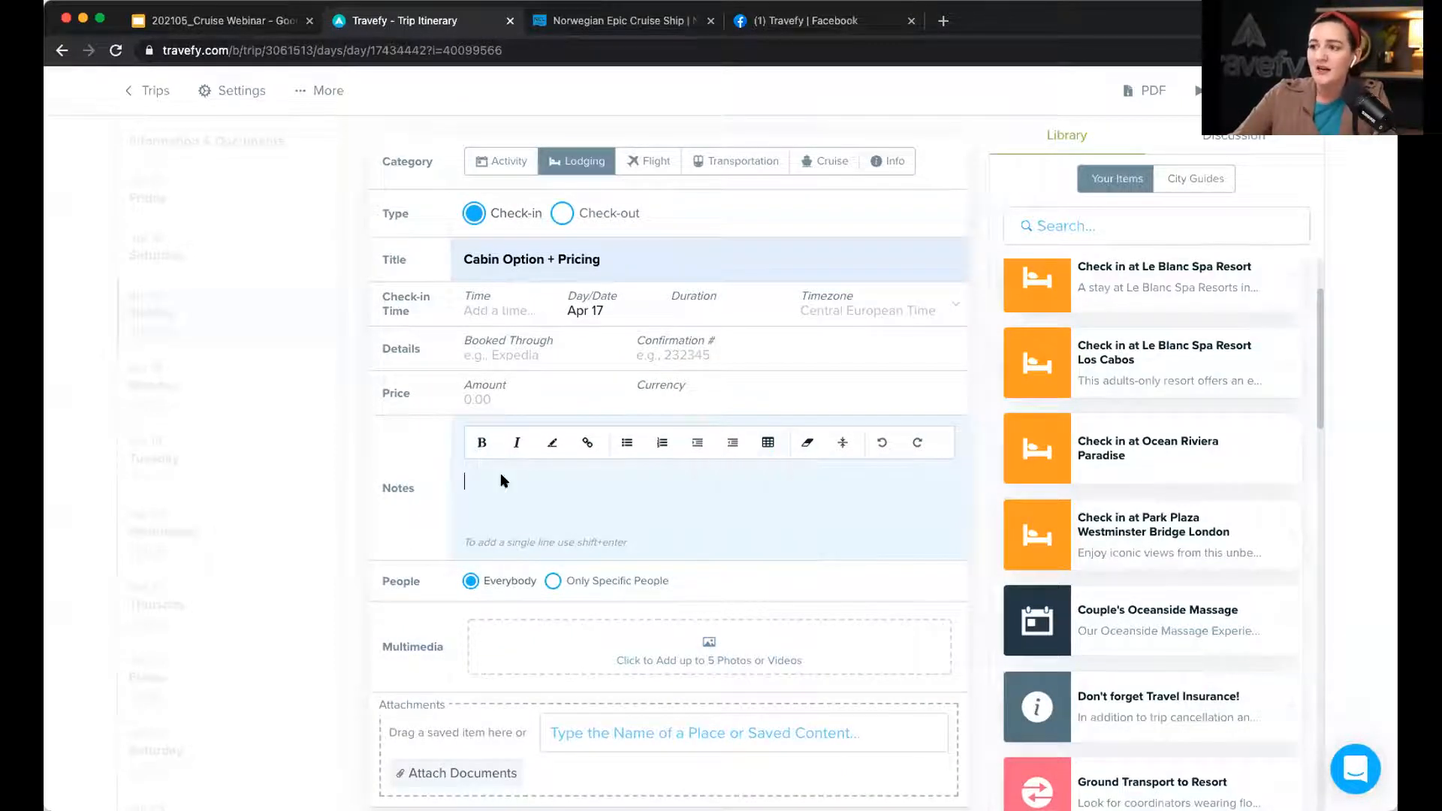
pyautogui.press('super+Tab')
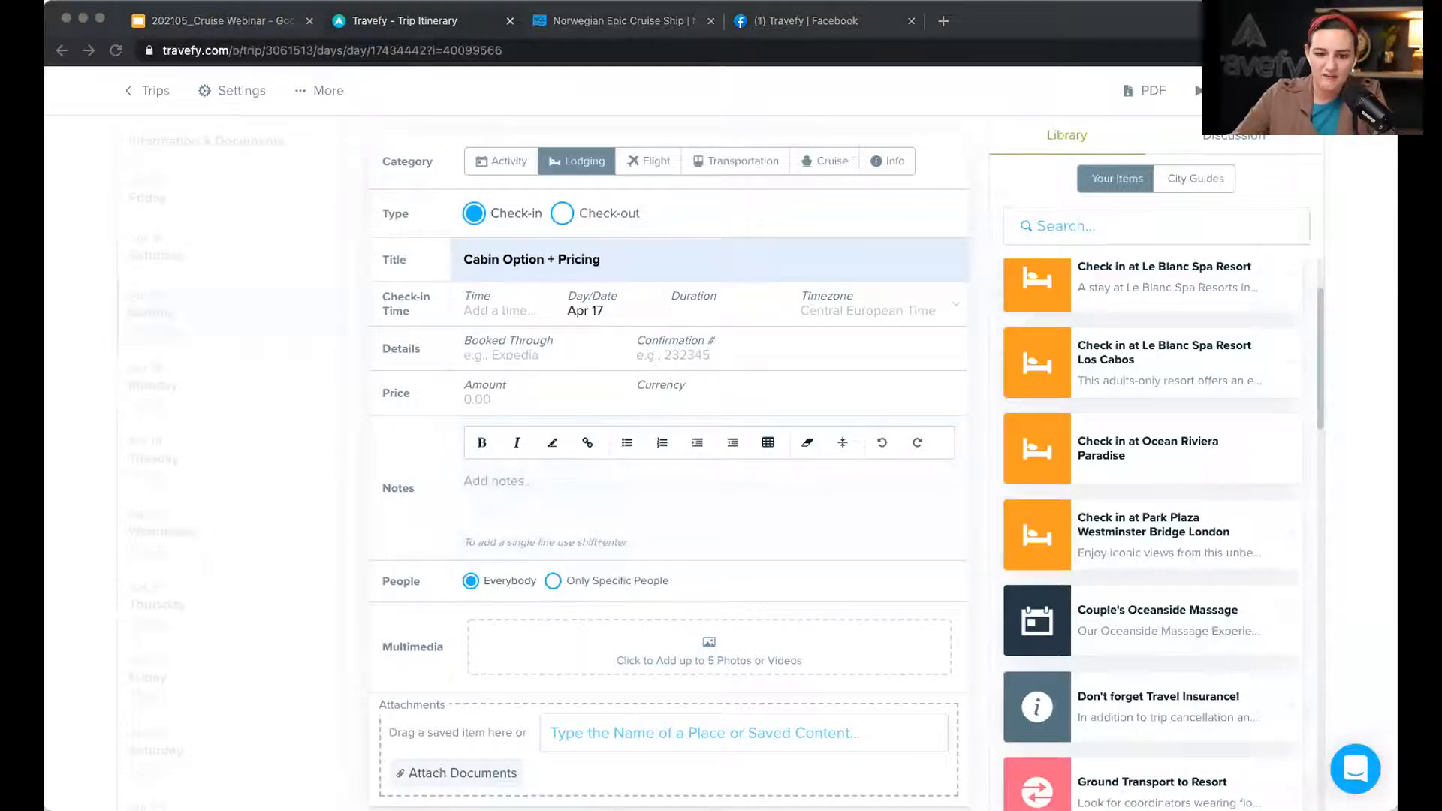
pyautogui.click(482, 481)
pyautogui.write("Club Balcony Suite\tSpa Whether it's the two of you or the whole family, these modern, stylish suites are perfect. Savor indulgences like fine linens, a private balcony, luxury bath and more.\tSpa Suites are close to the Mandara Spa and feature private balcony, round queen-sized bed, in-suite hot tub and spa decor. $1,693.00\t$1,875.00")
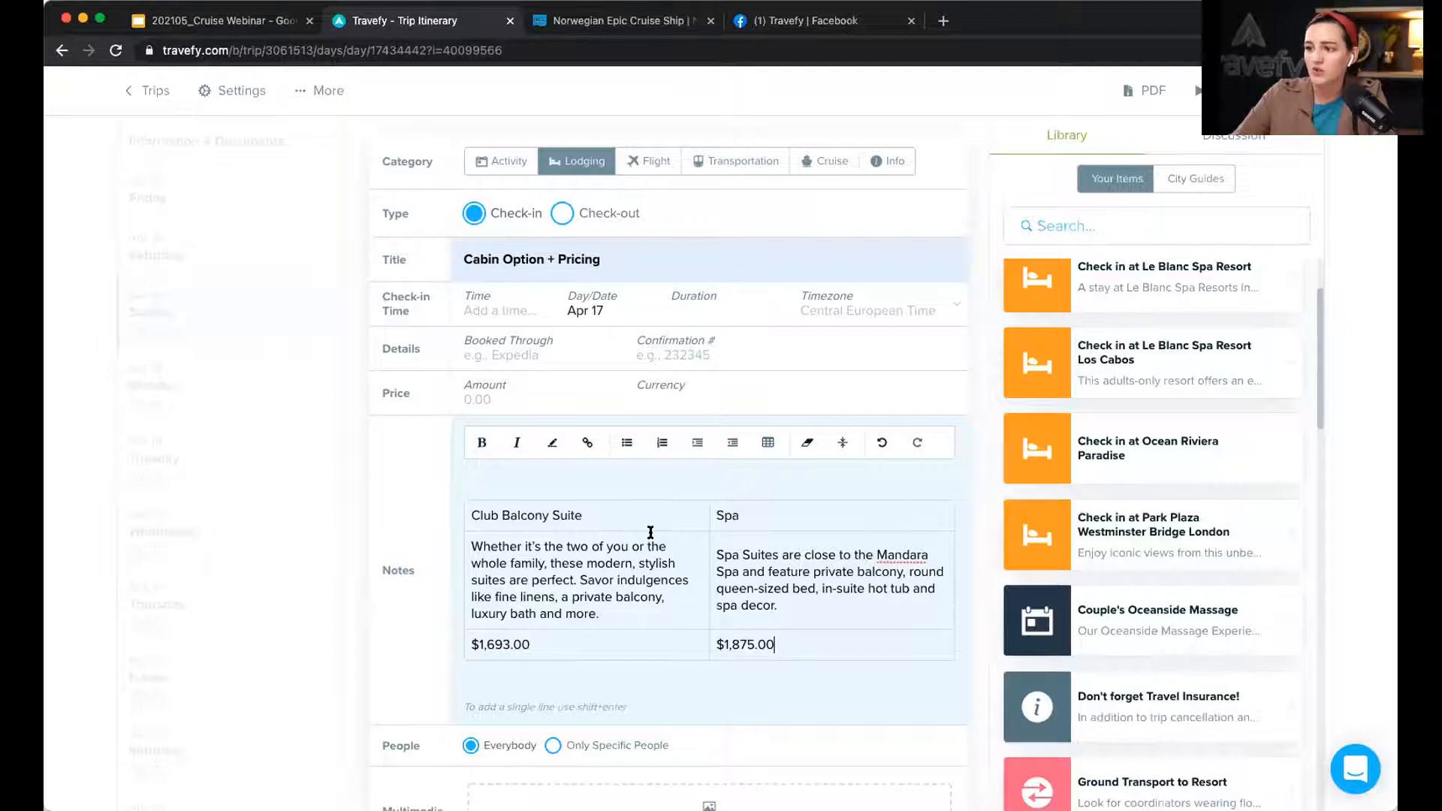
# Step: Bold the table's heading cells and save the Cabin Option + Pricing event
pyautogui.scroll(-1, 651, 533)
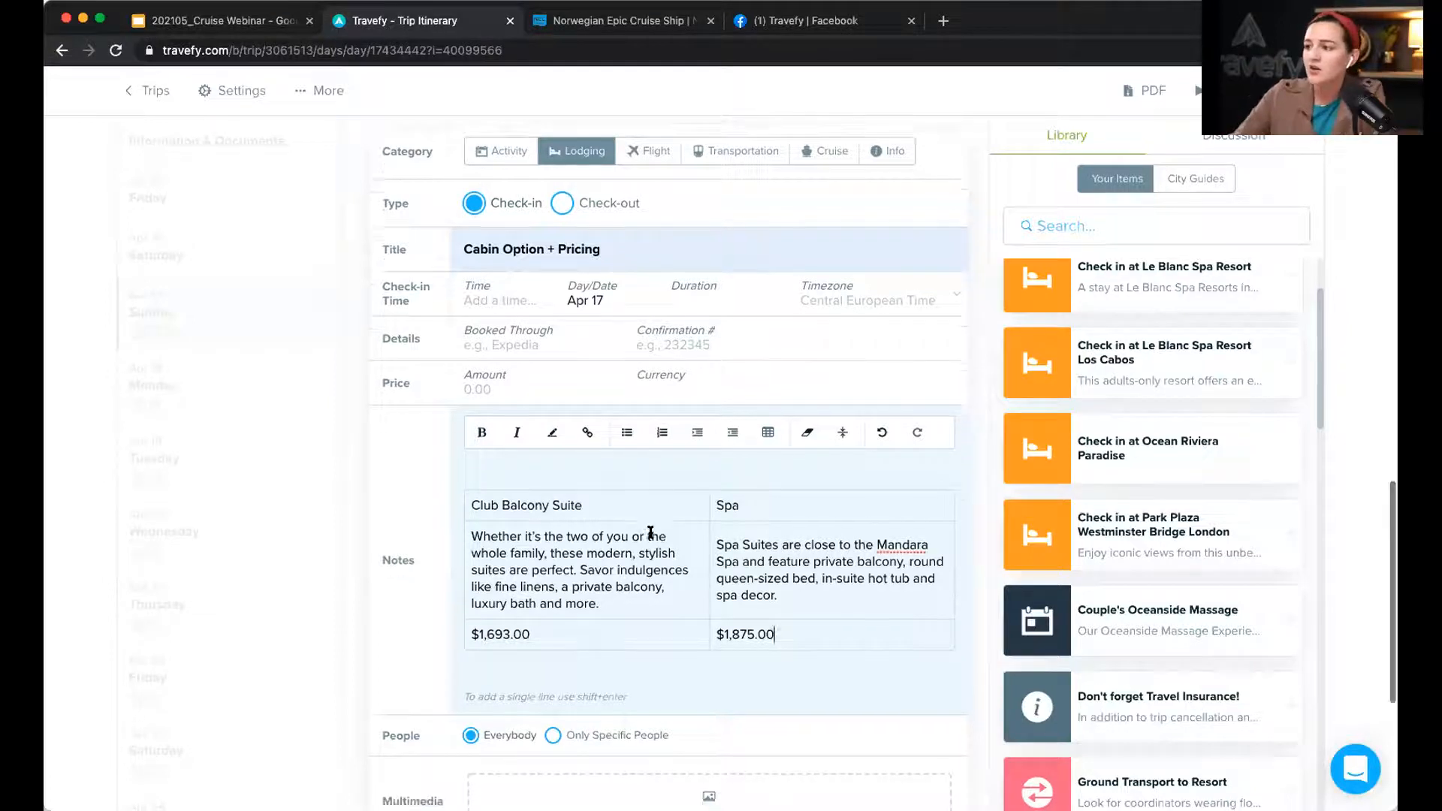
pyautogui.moveTo(612, 504); pyautogui.dragTo(464, 504)
pyautogui.hotkey('ctrl', 'b')
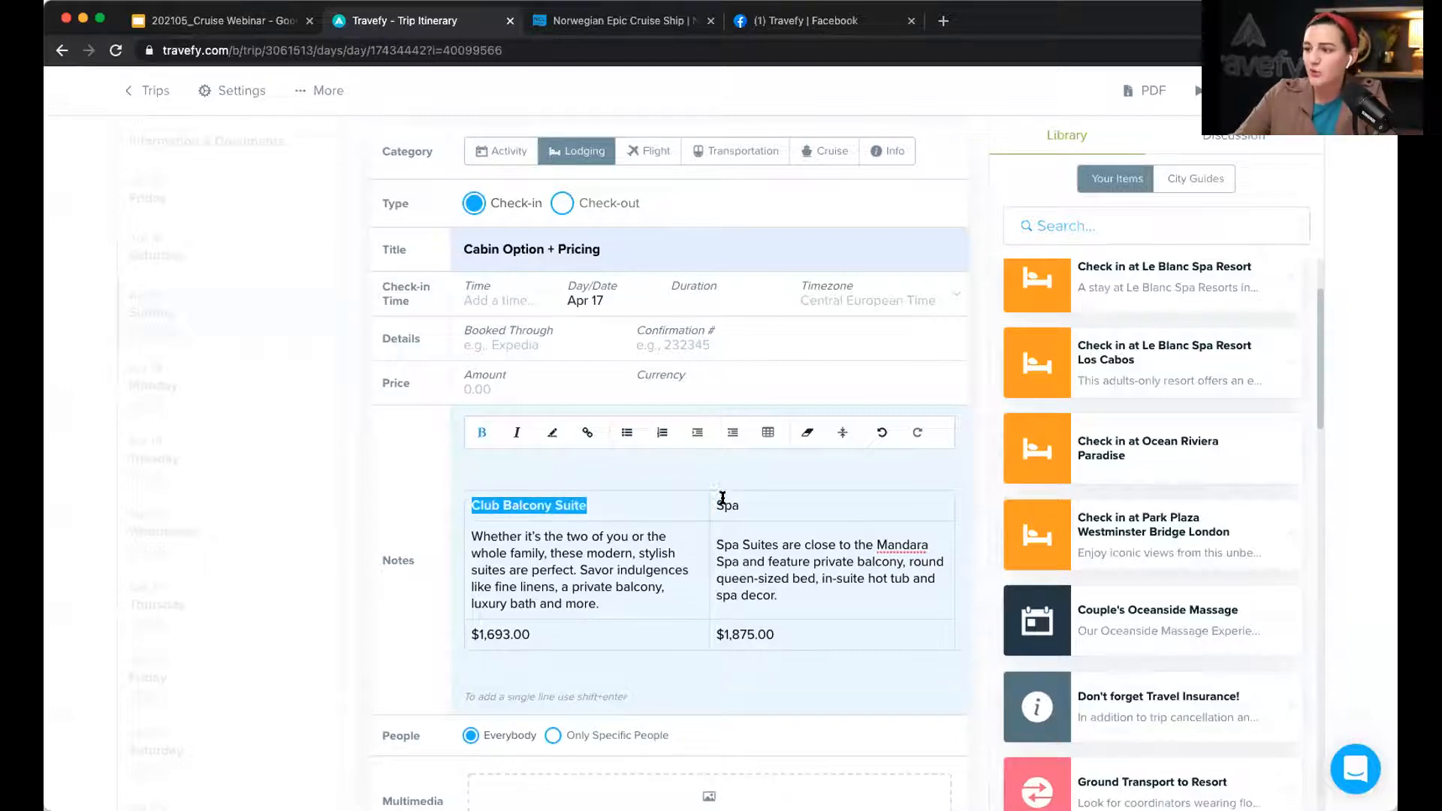
pyautogui.click(762, 513)
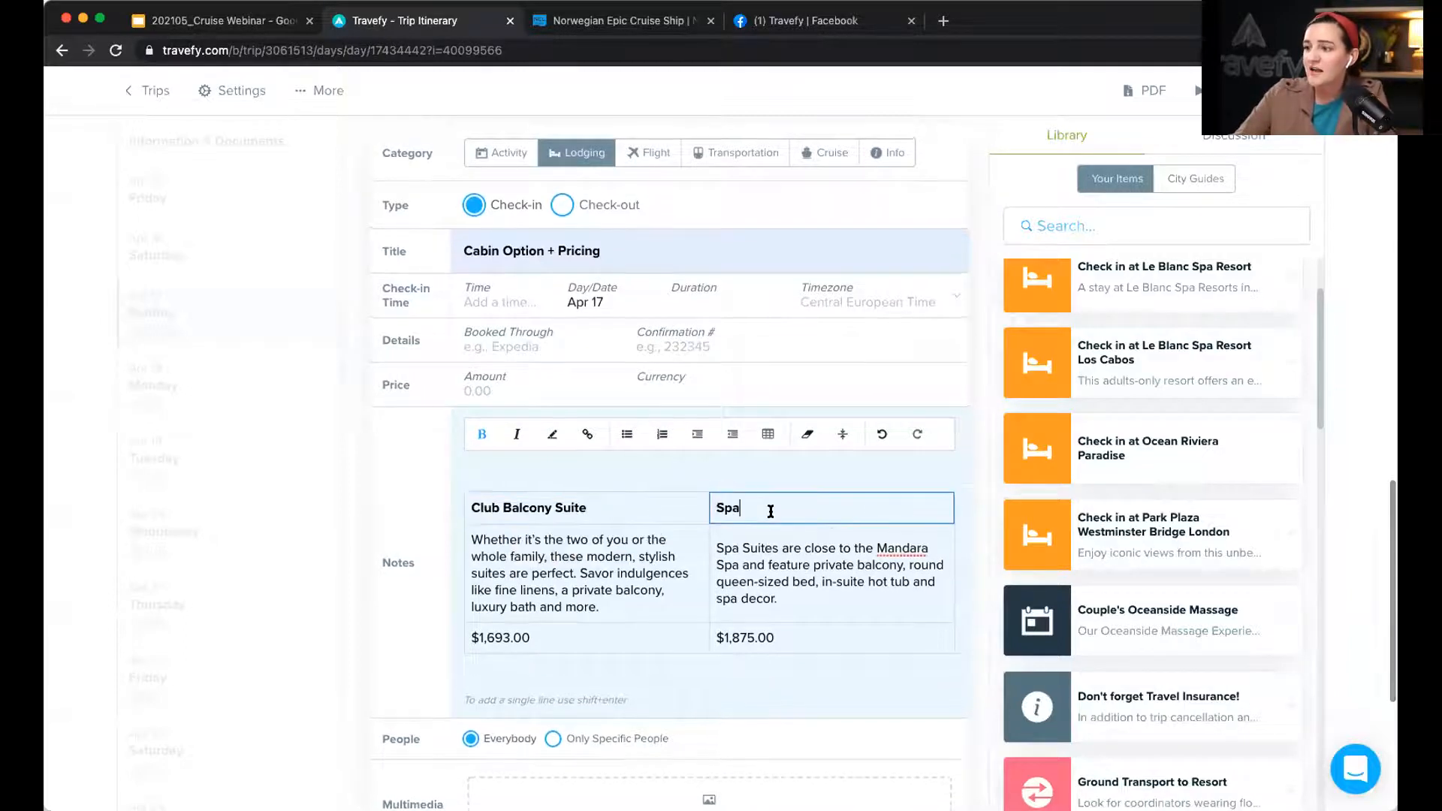
pyautogui.click(616, 668)
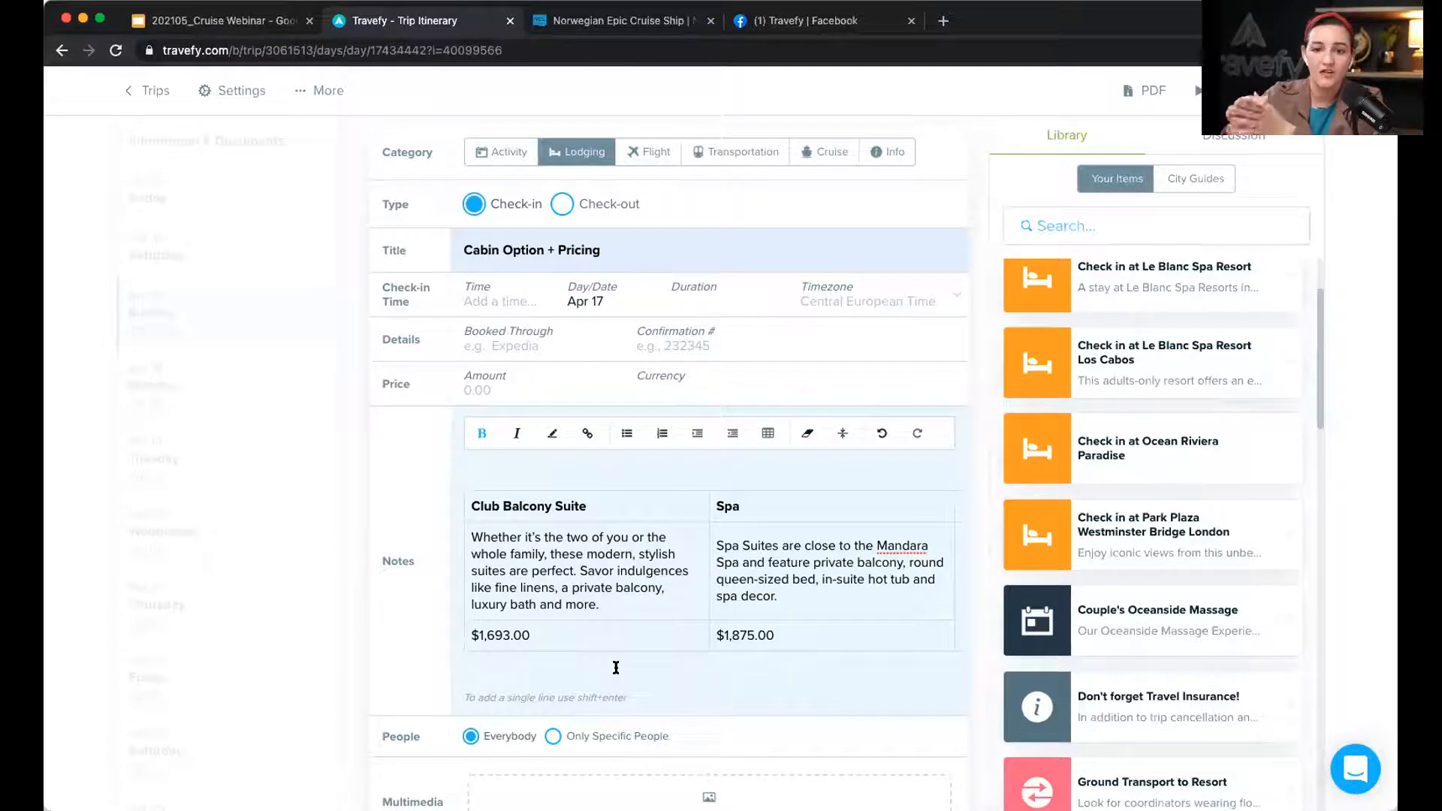
pyautogui.scroll(-3, 617, 662)
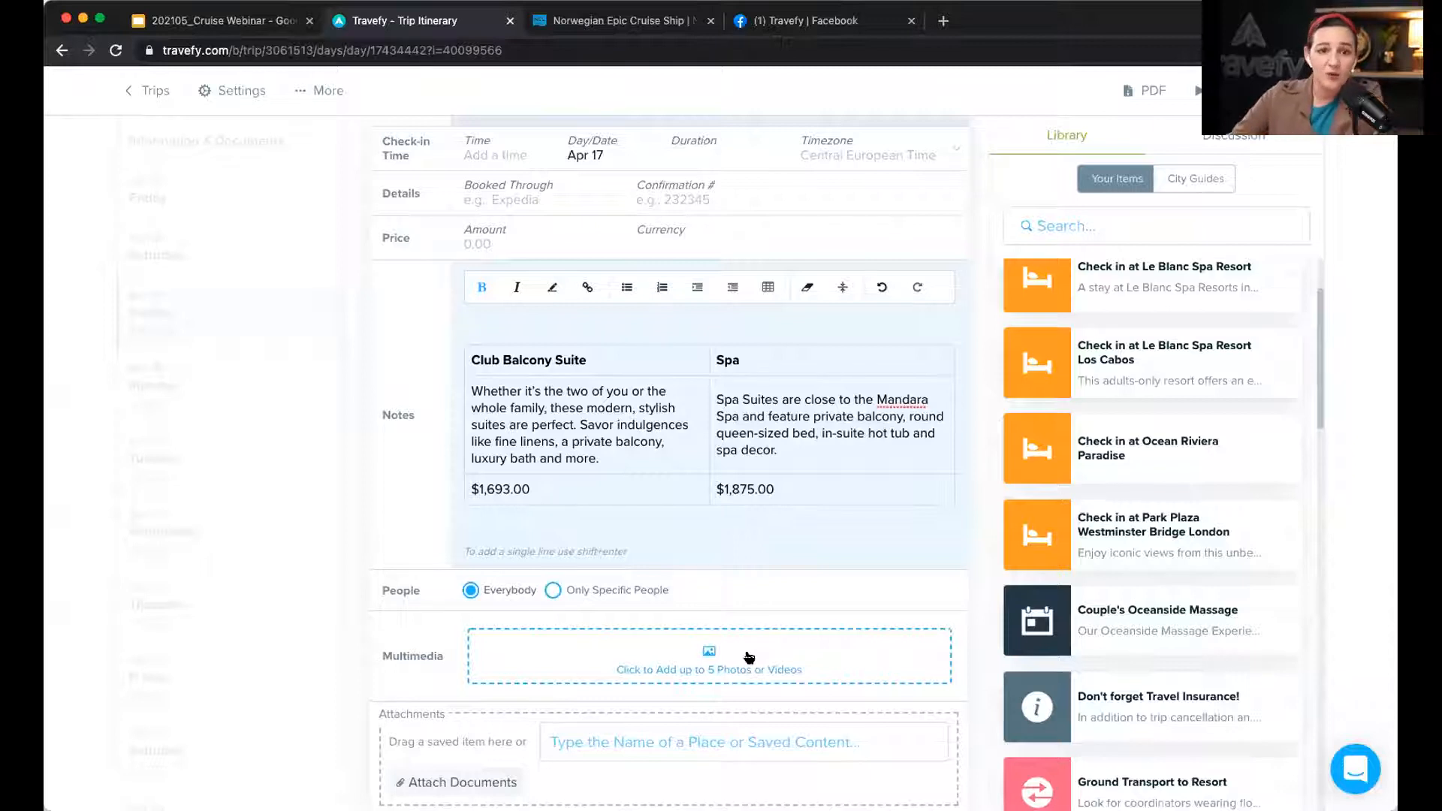
pyautogui.scroll(-2, 747, 653)
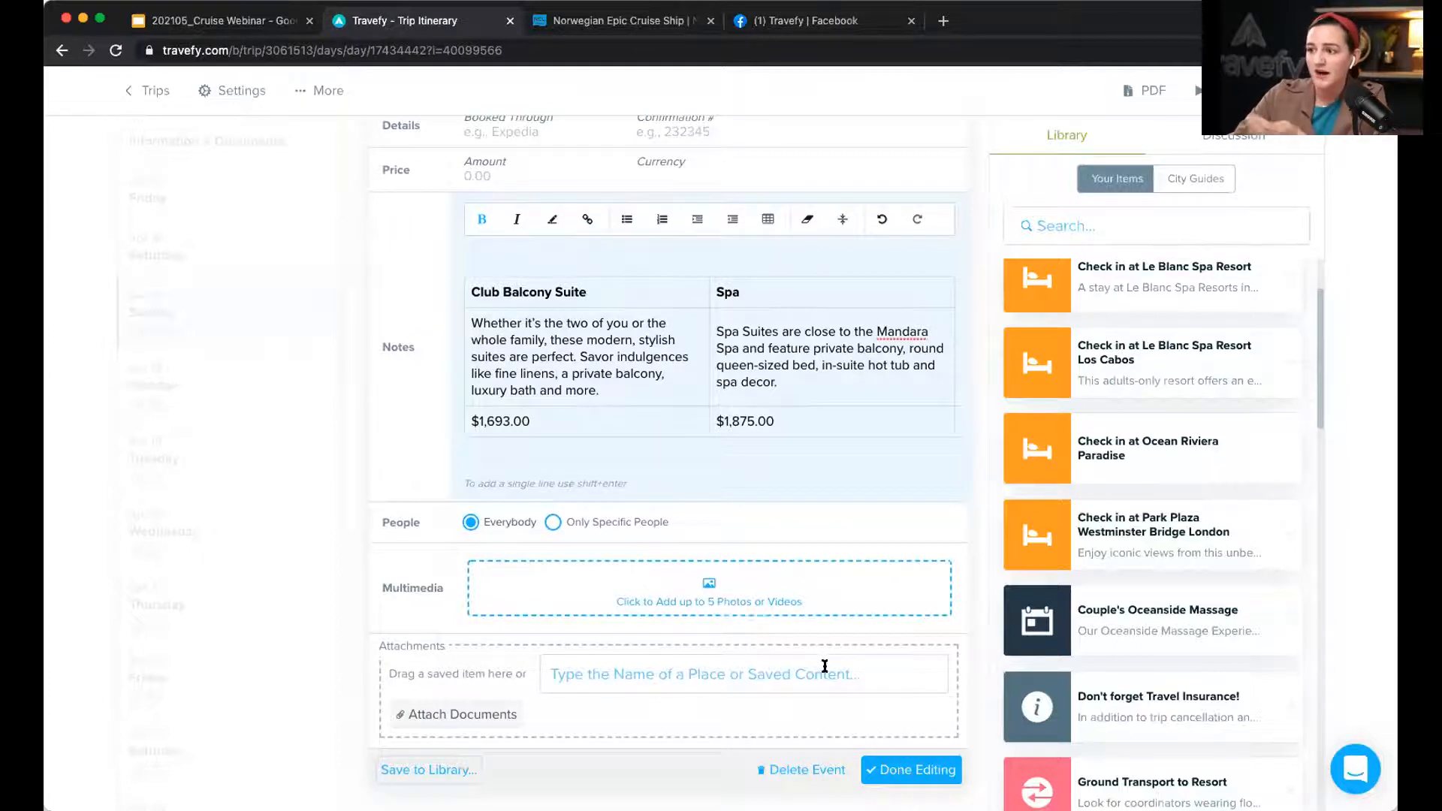
pyautogui.click(902, 770)
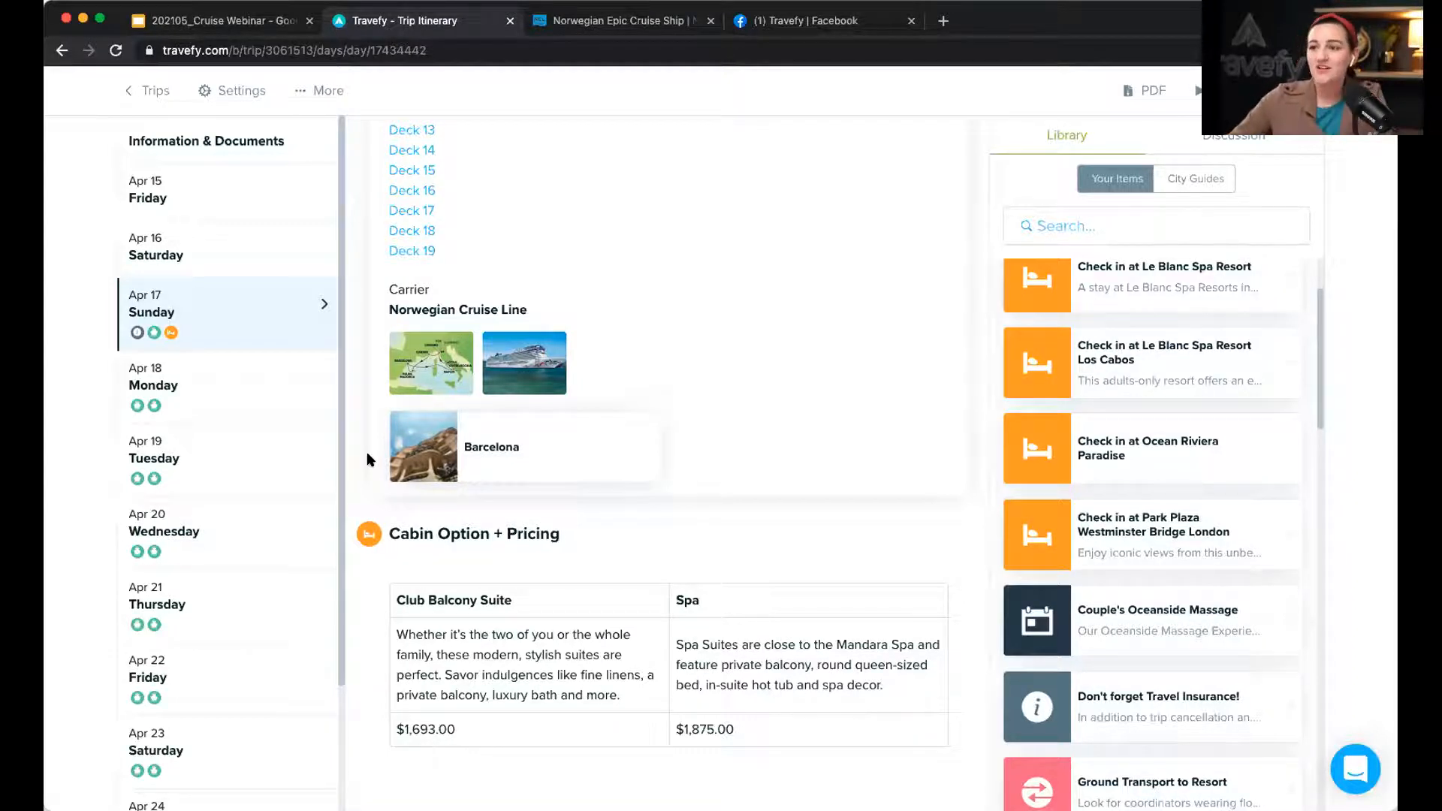
# Step: Switch to Tuesday, Apr 19 in the day list
pyautogui.click(264, 456)
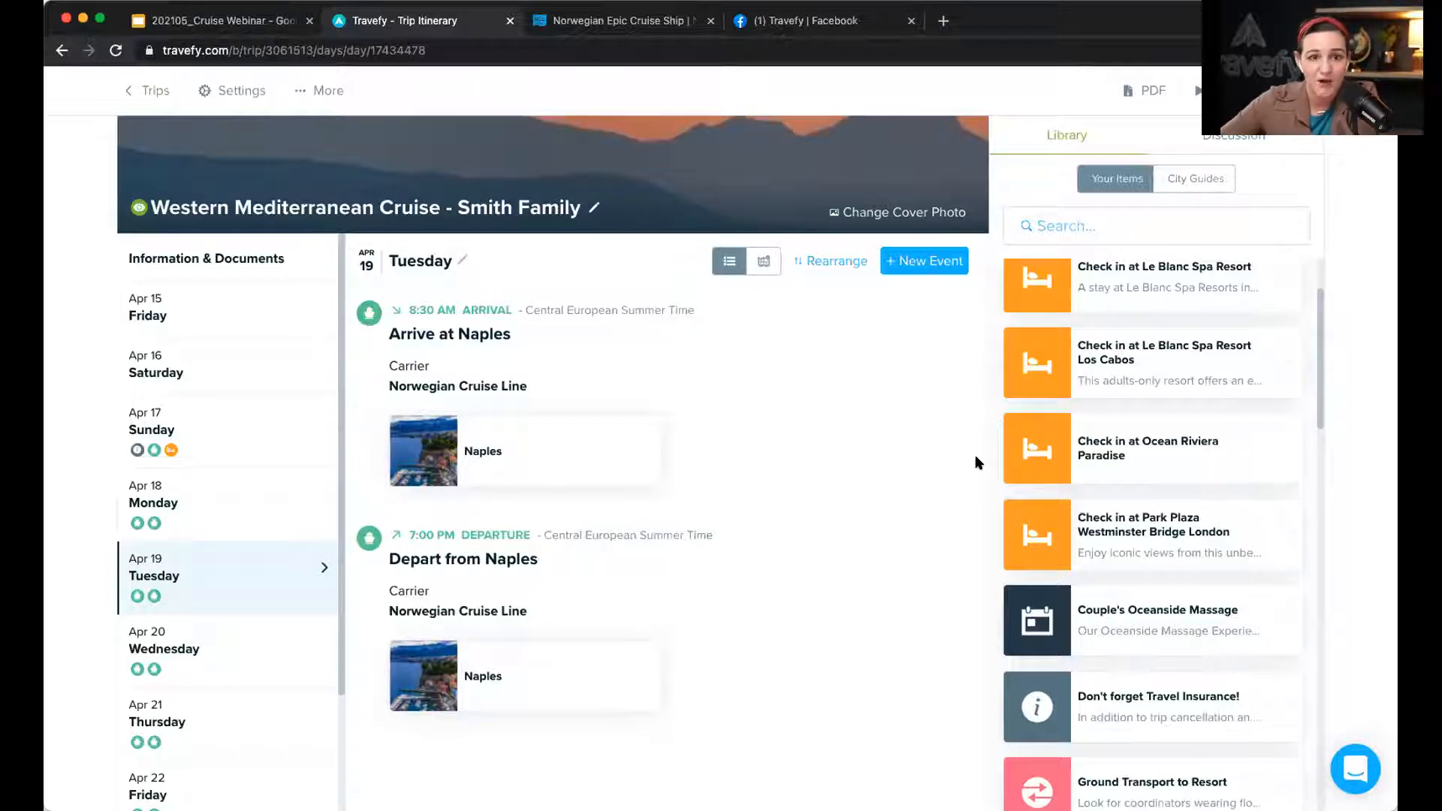
# Step: Add a Tuesday activity titled 'Optional Excursion: Flavors of Sorrento & Pompeii'
pyautogui.click(931, 268)
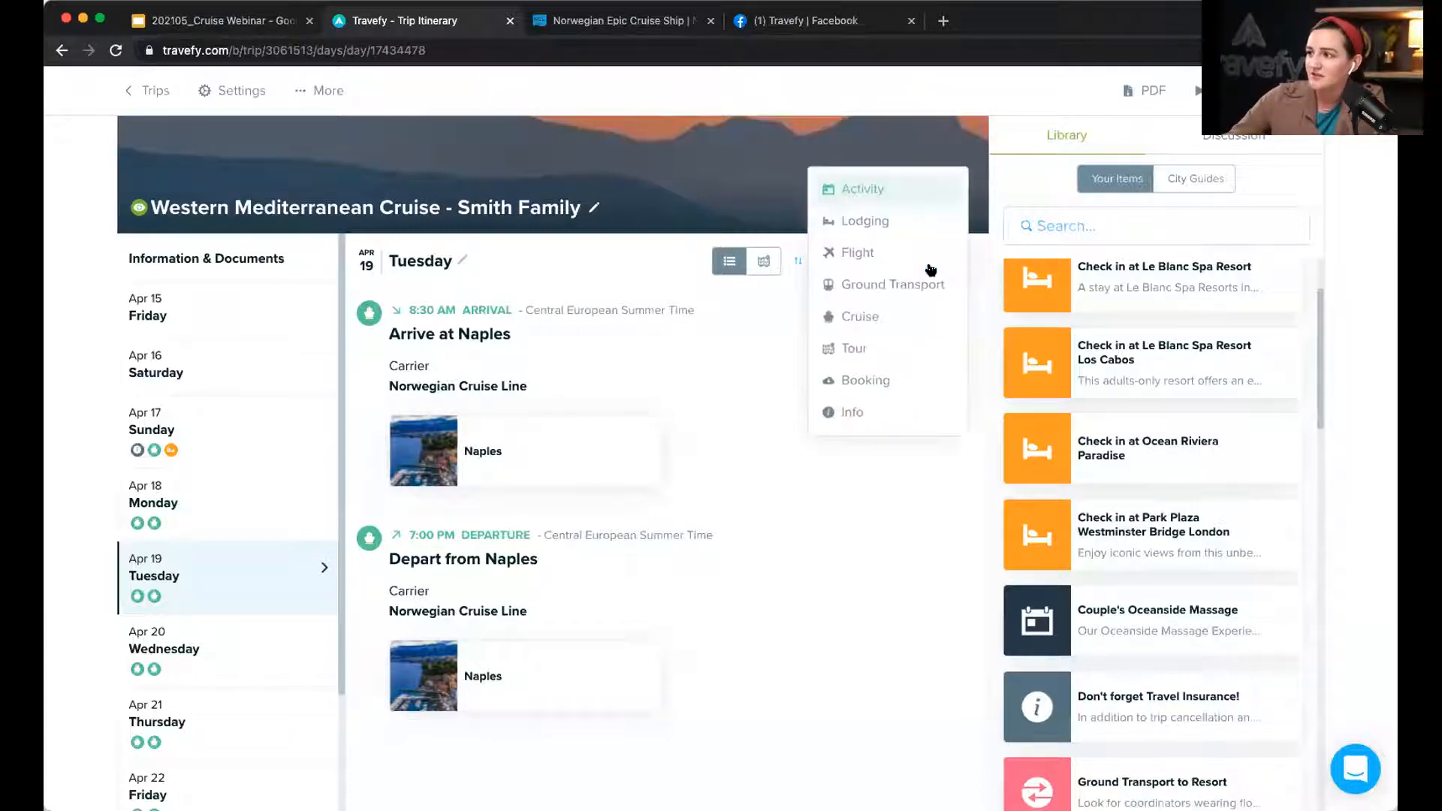
pyautogui.click(888, 193)
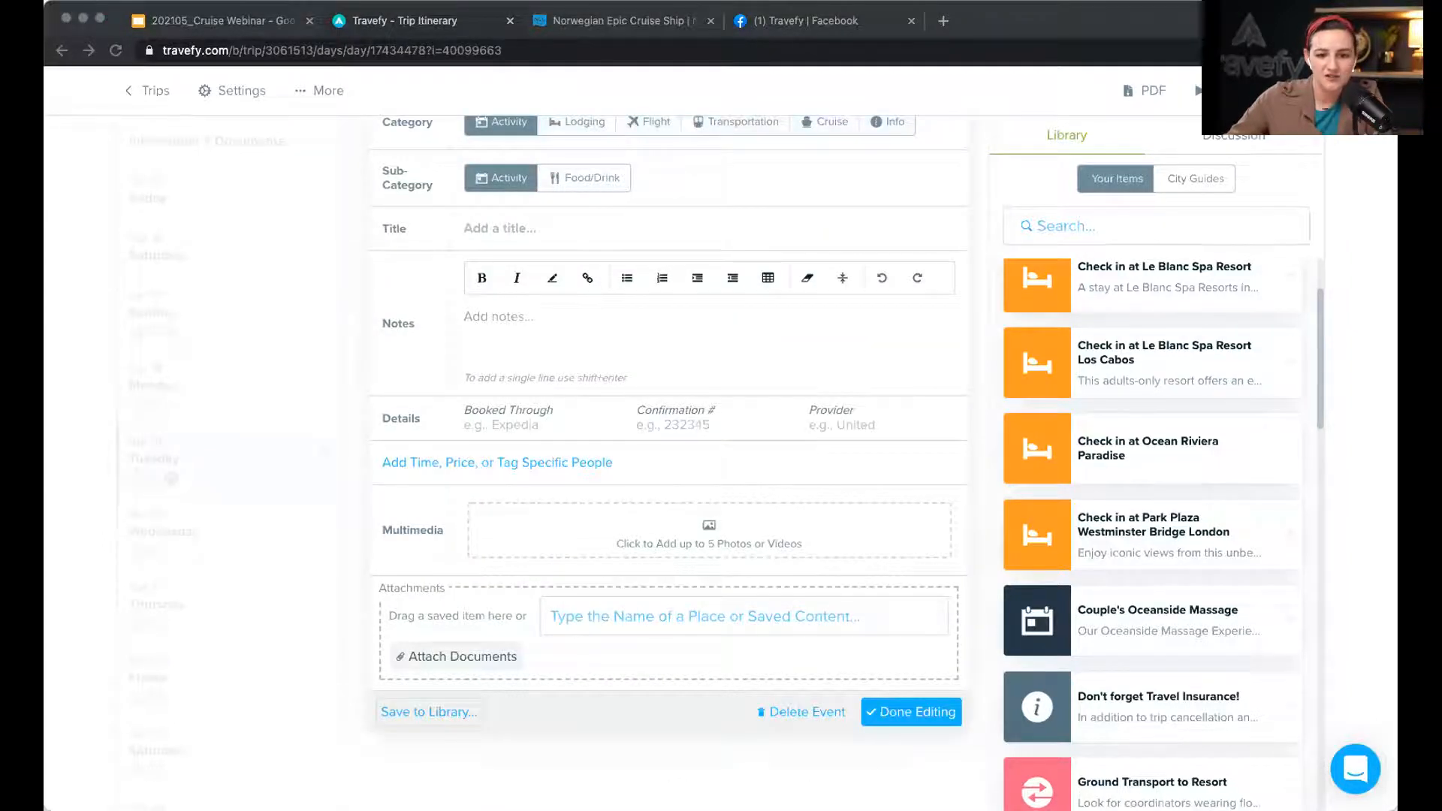
pyautogui.click(548, 235)
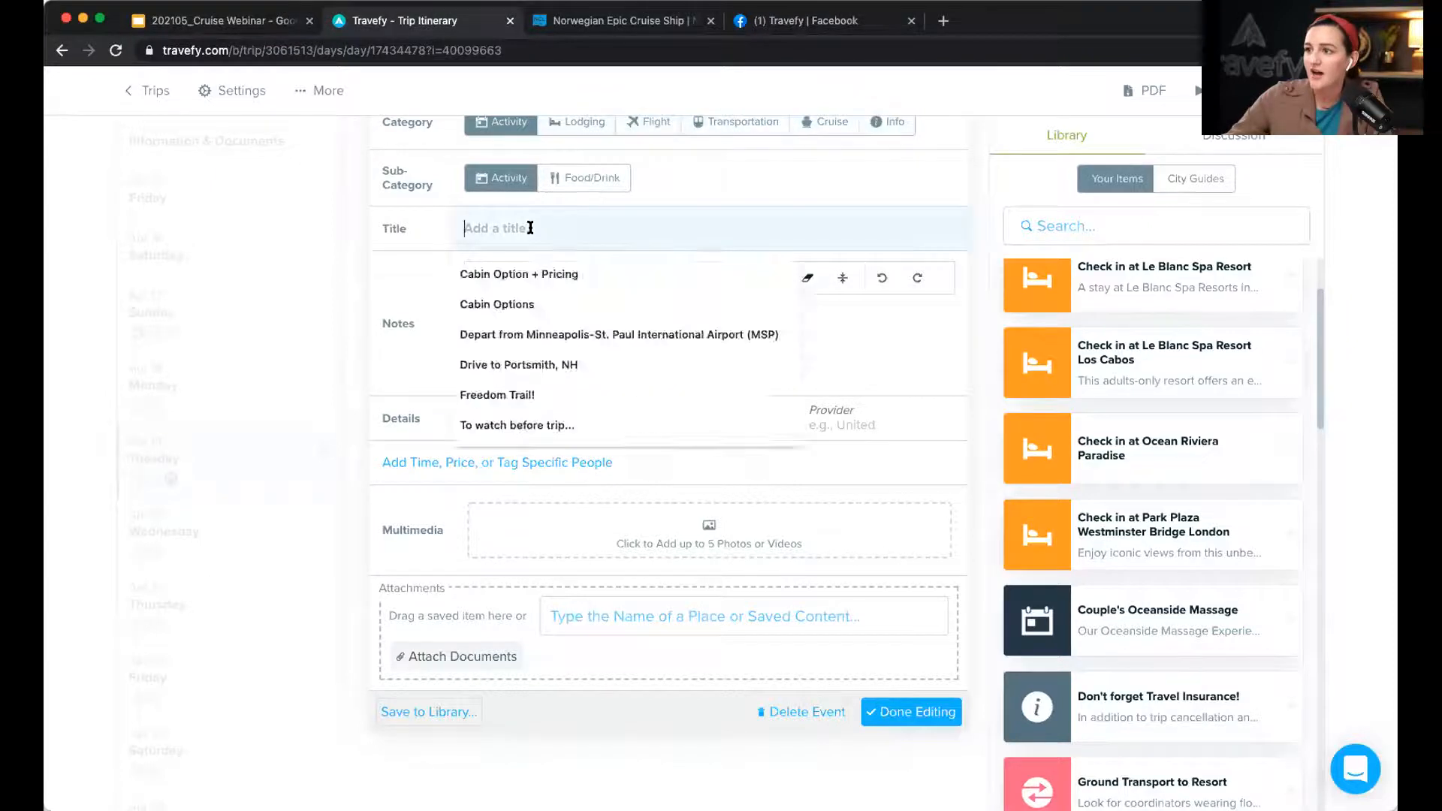
pyautogui.write('Optional Excursion: Flavors of Sorrento & Pompeii')
pyautogui.click(538, 320)
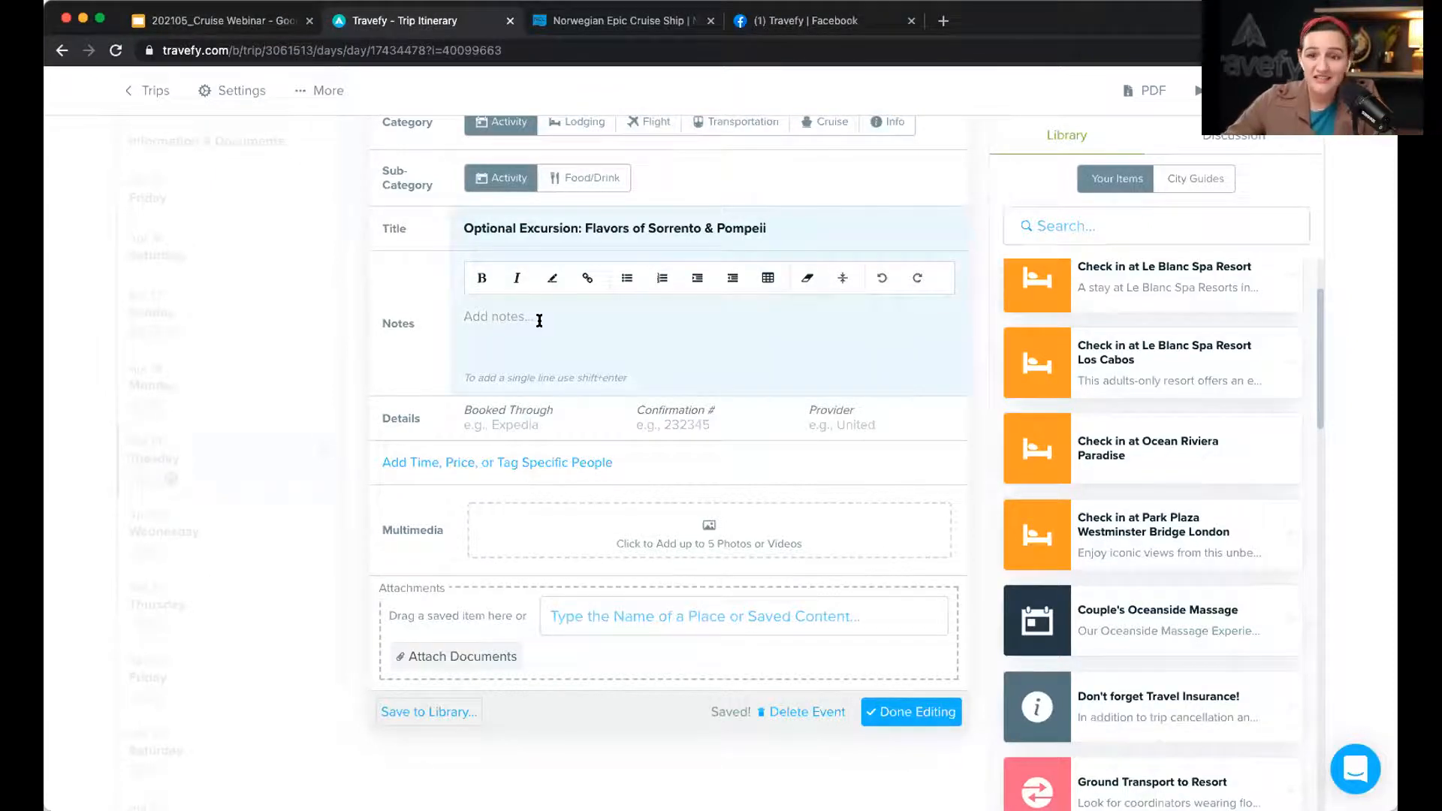
# Step: Paste the two-paragraph excursion description into Notes, remove the blank line, and reveal time/price fields
pyautogui.click(542, 322)
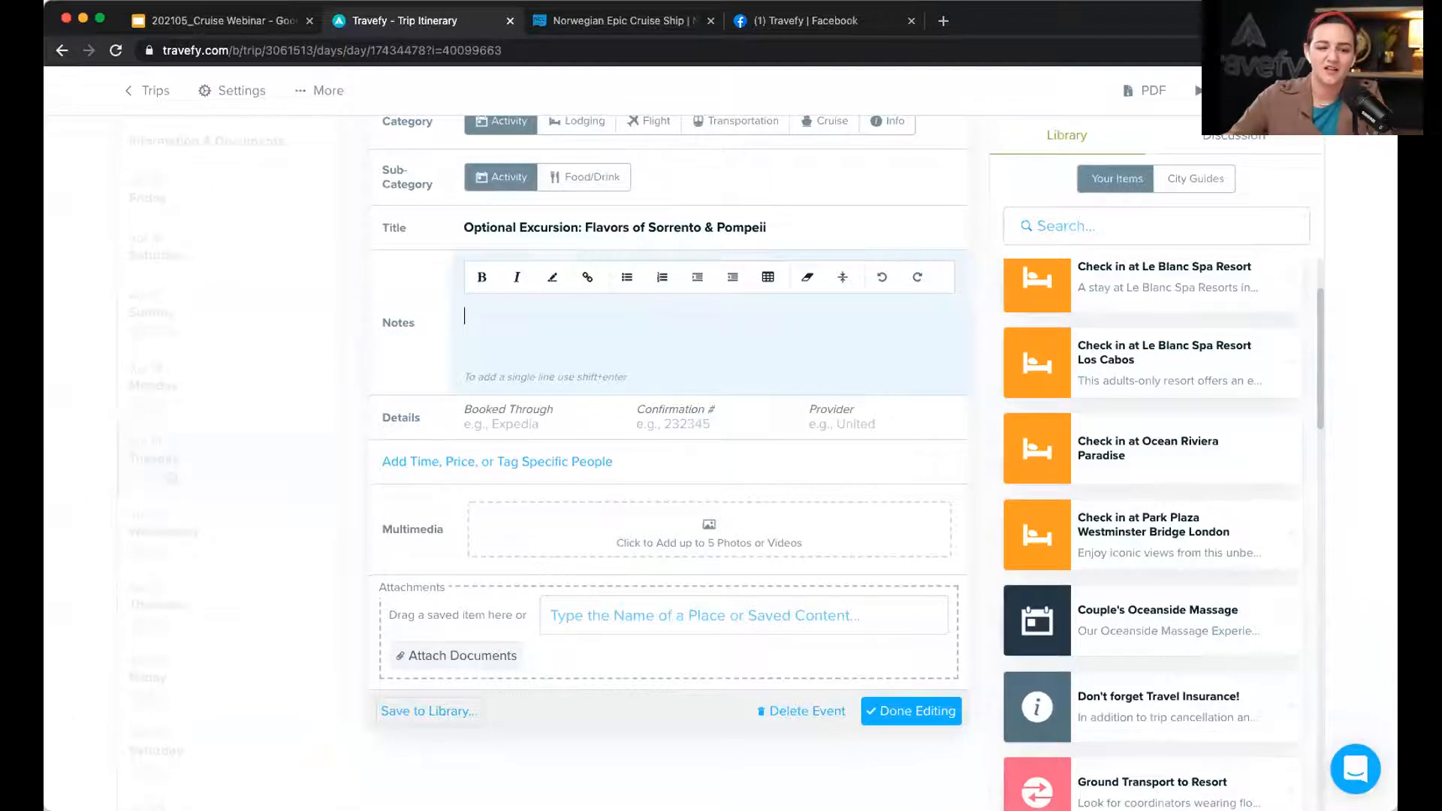
pyautogui.press('super+Tab')
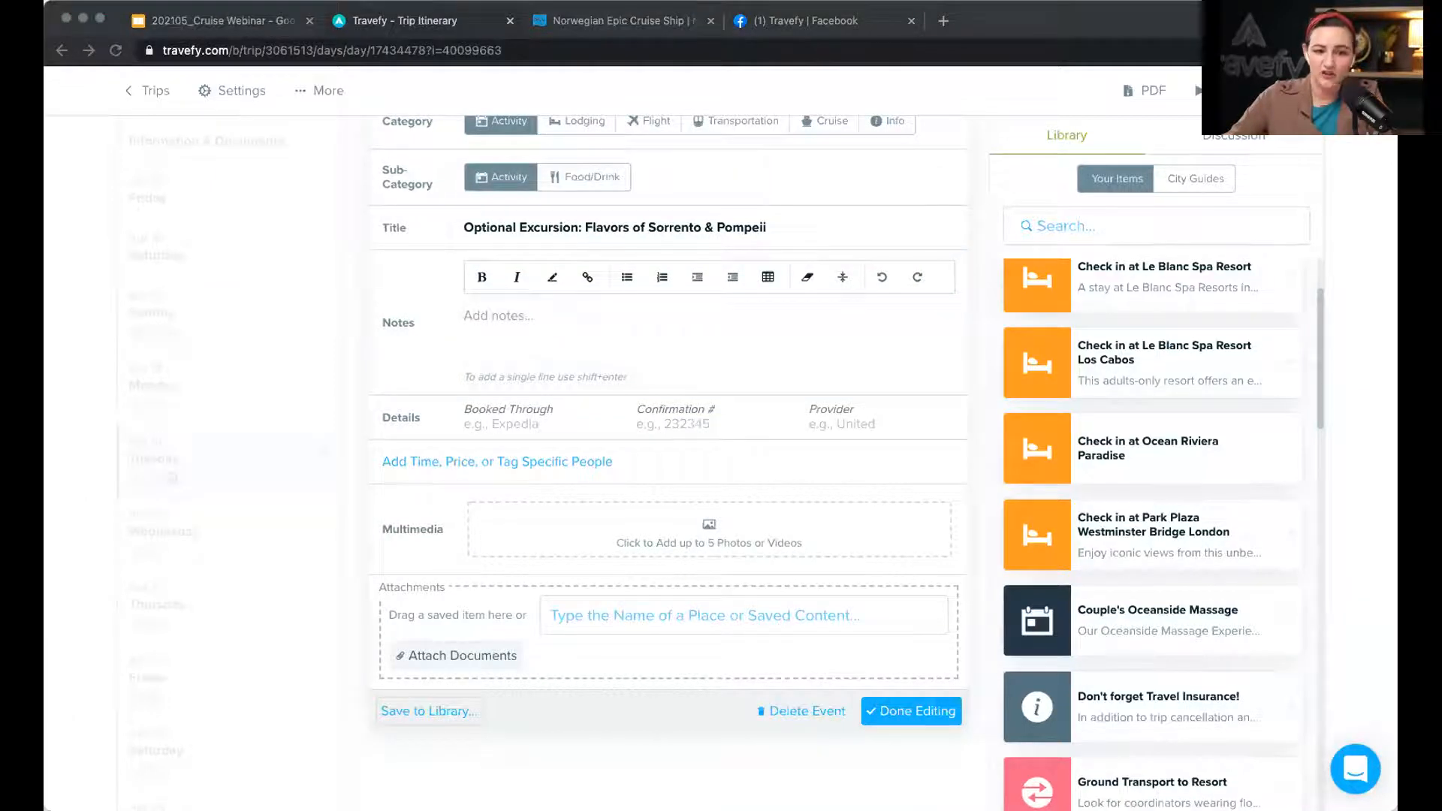
pyautogui.click(639, 340)
pyautogui.write("Take a trip back in time as you visit the well preserved ruins of Pompeii and enjoy the flavors of Sorrento. A flourishing civilization, buried for 1,700 years under 20 feet of ash and pumice, was so perfectly preserved that you can see how the 20,000 residents lived, worked and played. You'll also visit a nearby cameo factory to see how the famous jewelry is made and then have some time to browse the store. Visit the cliff top town of Sorrento, a village with splendid views of the sea and the colorful marina below.  Enjoy some free time to explore the flower filled main street and the Corso Italia, lined with boutiques. Then it's on to the hills above Sorrento, where a family owned farm produces homemade products. Tour the farm and its old wine cantina, learn how they produce olive oil and homemade mozzarella and during lunch get a chance to sample the local fare surrounded by a lemon and olive grove.")
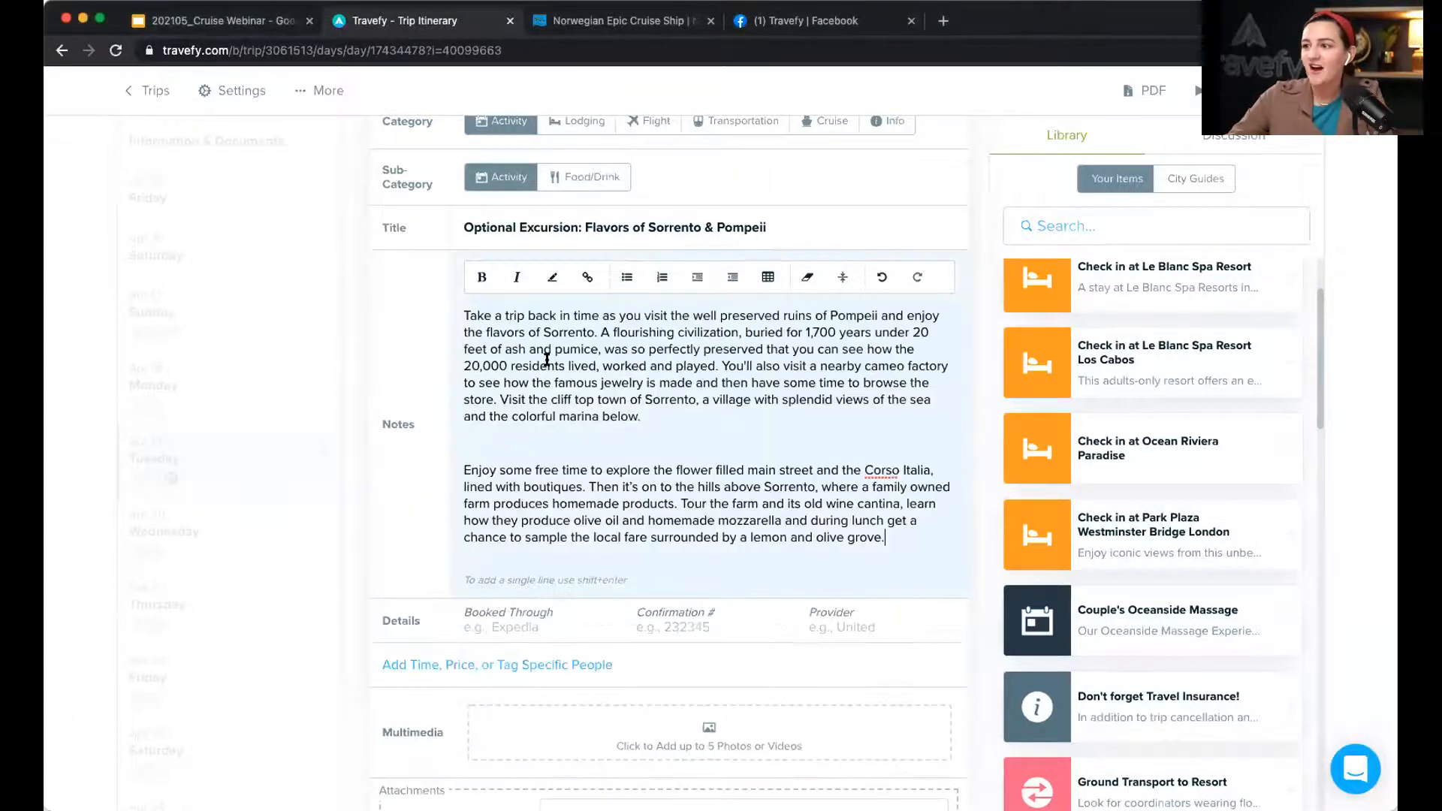
pyautogui.click(533, 439)
pyautogui.press('BackSpace')
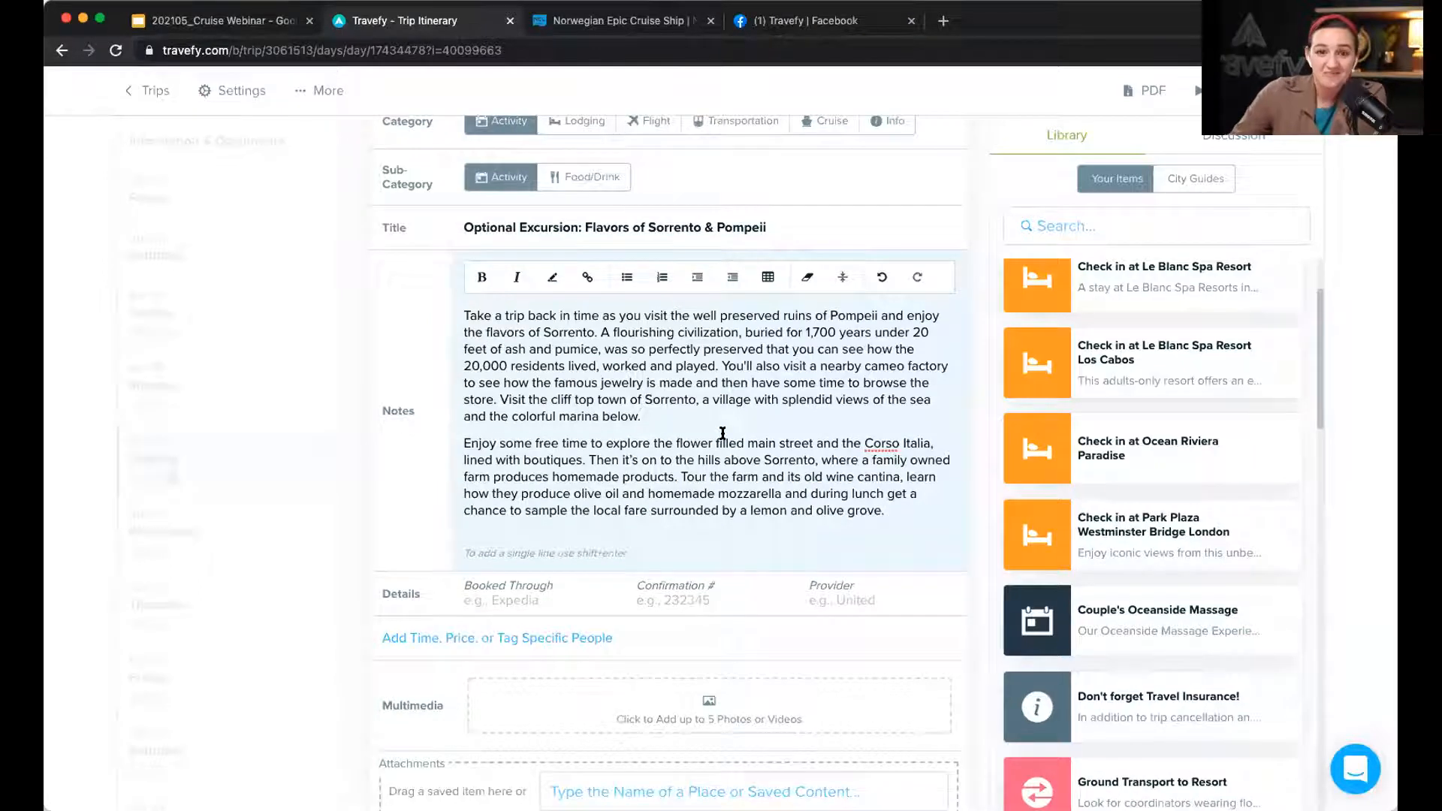
pyautogui.scroll(-1, 723, 434)
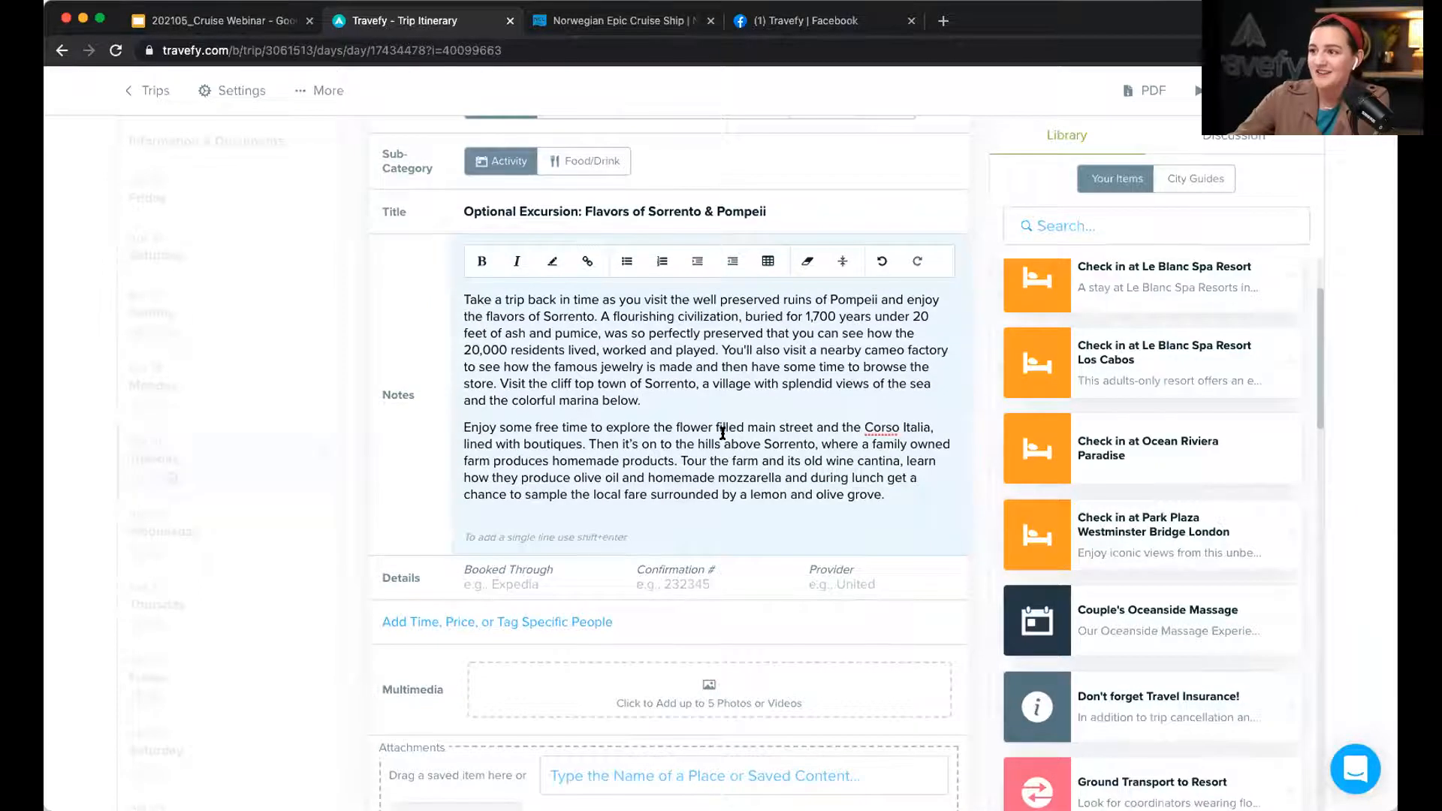
pyautogui.click(432, 619)
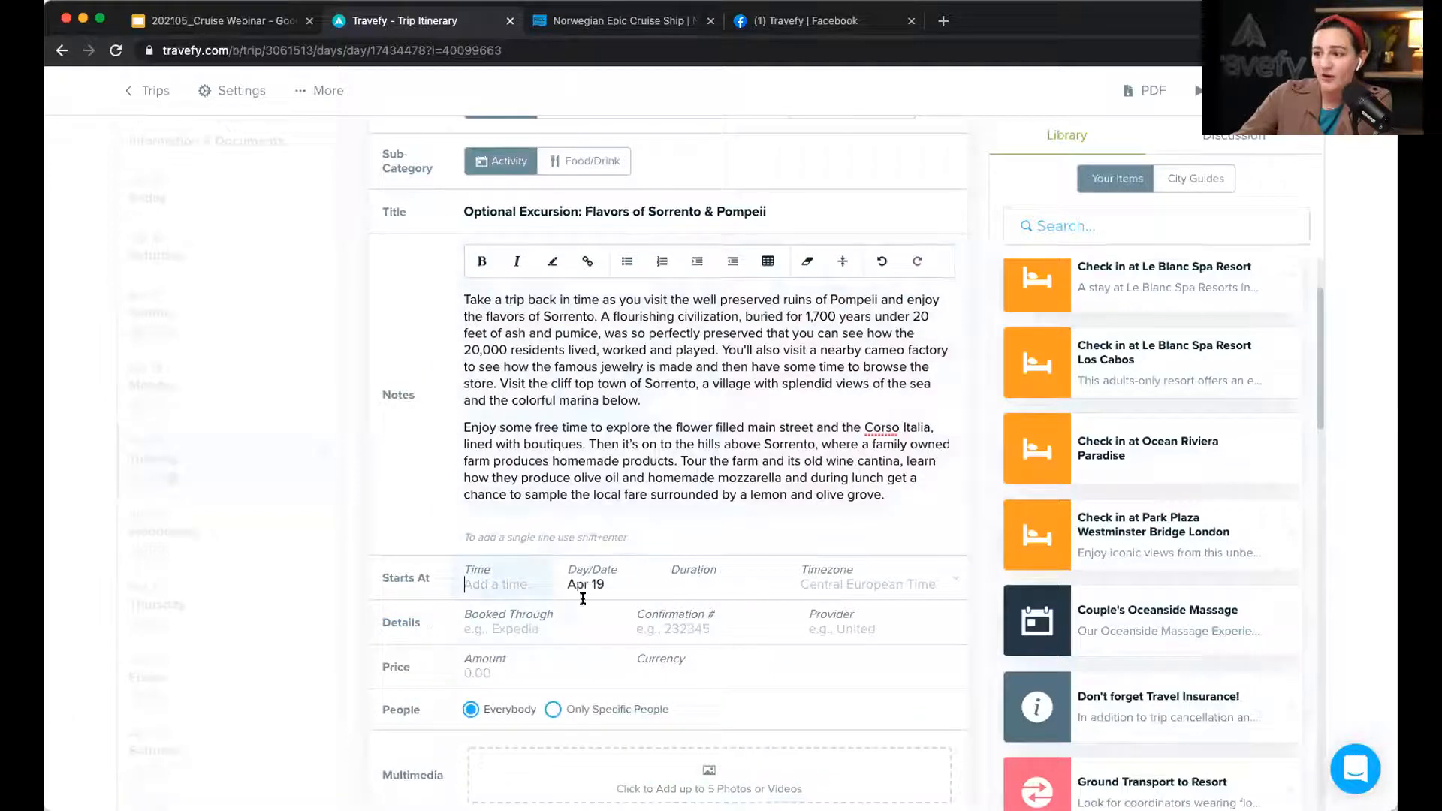
# Step: Set the excursion price to 236.00 in US dollars
pyautogui.click(492, 669)
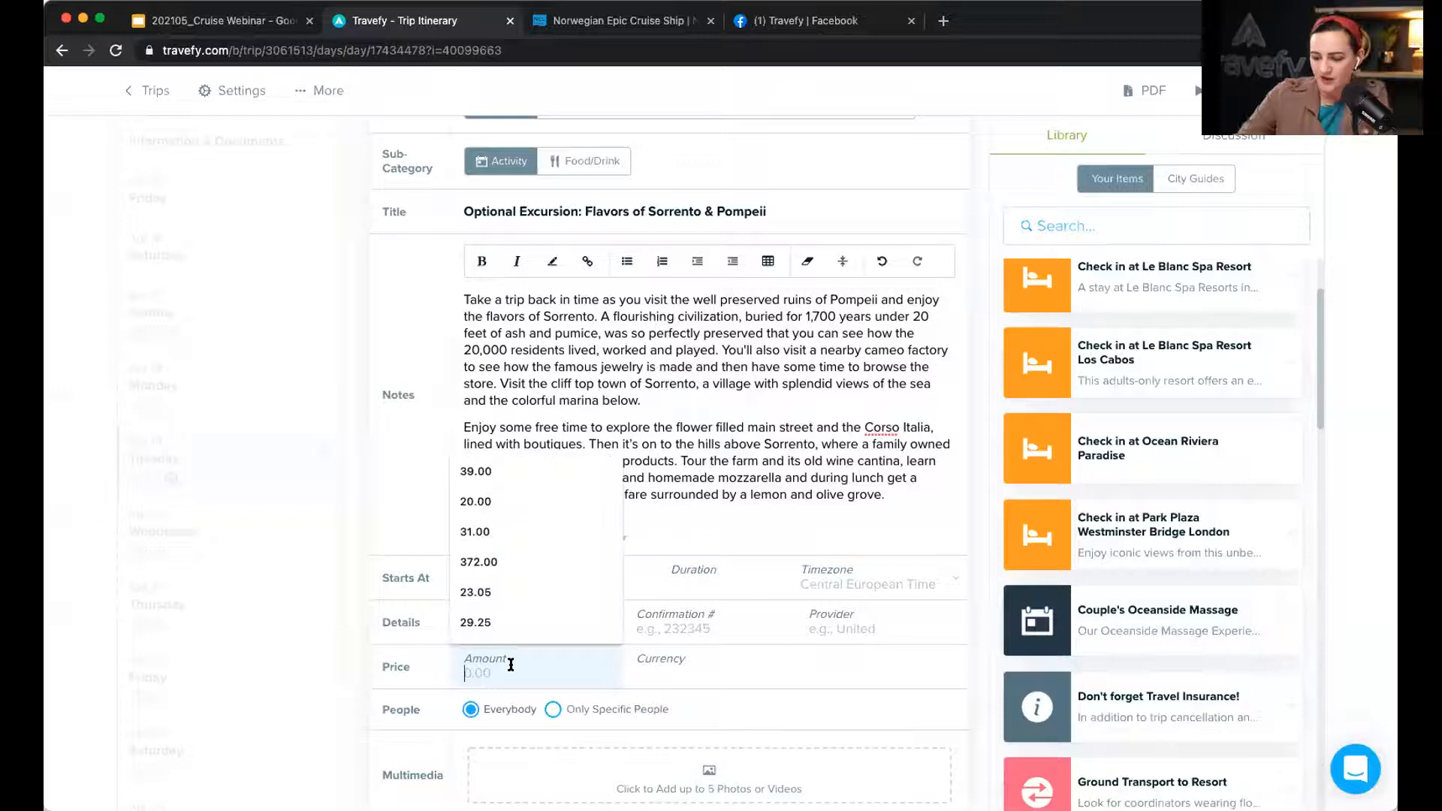
pyautogui.write('236.00')
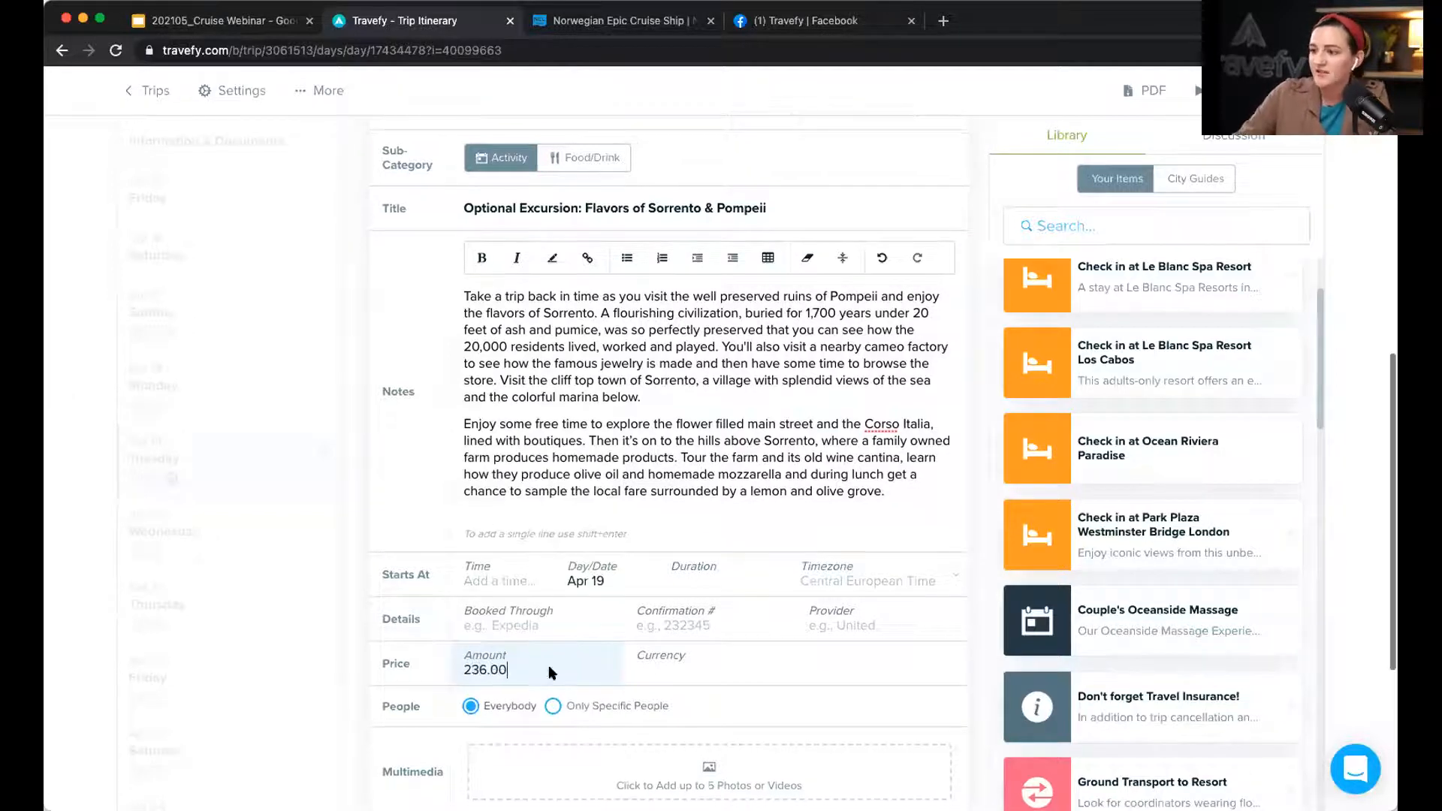
pyautogui.click(702, 669)
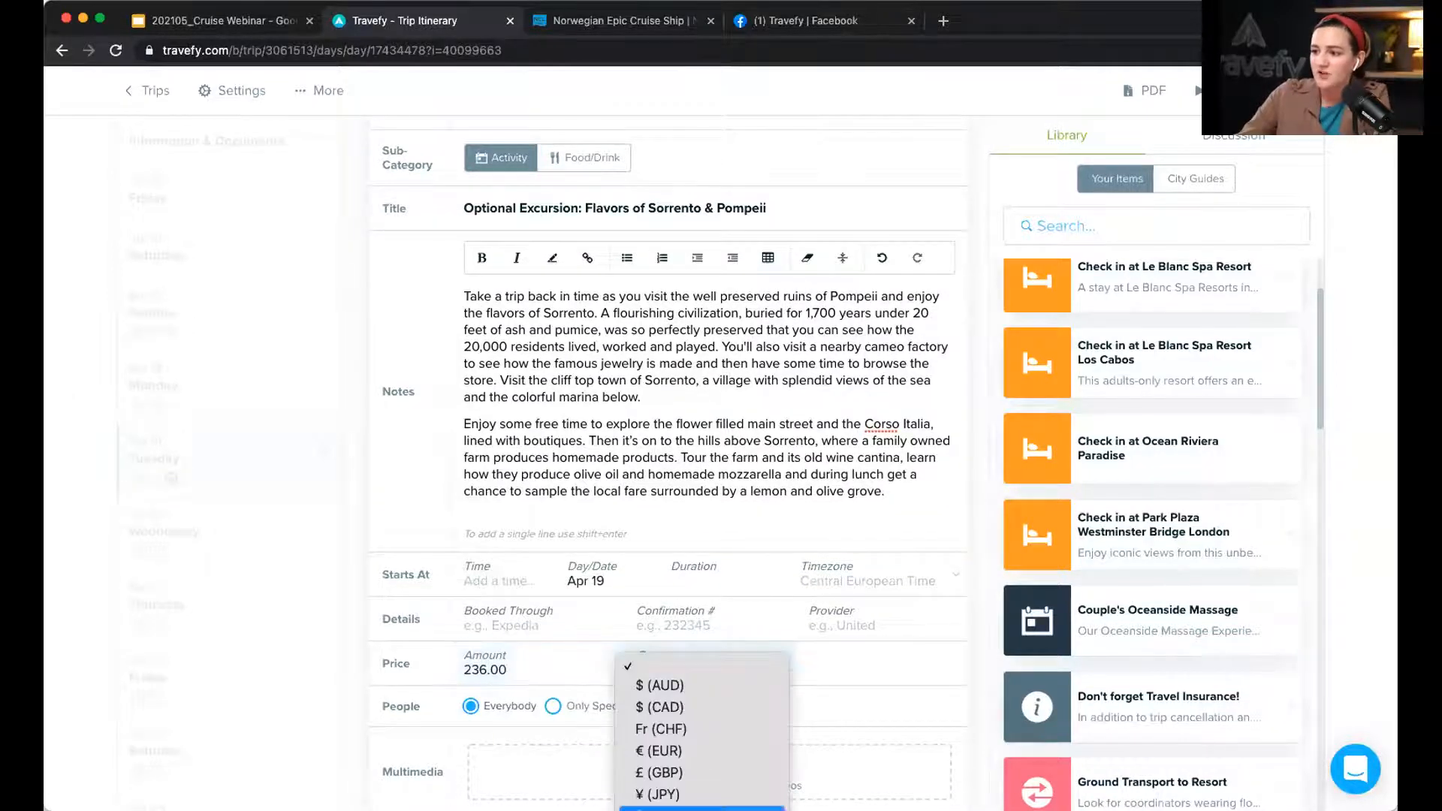
pyautogui.click(706, 810)
pyautogui.scroll(-3, 757, 612)
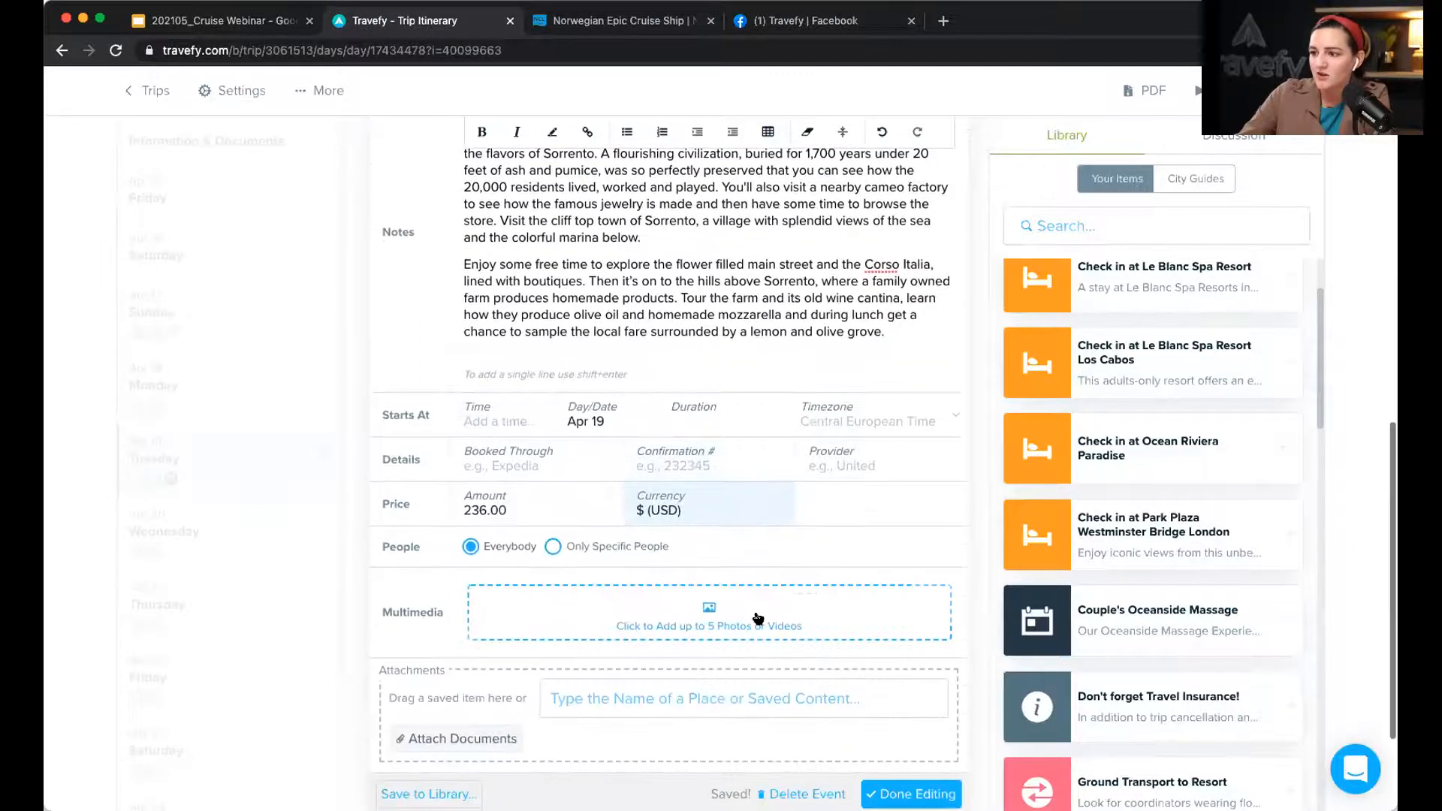
pyautogui.scroll(-1, 753, 611)
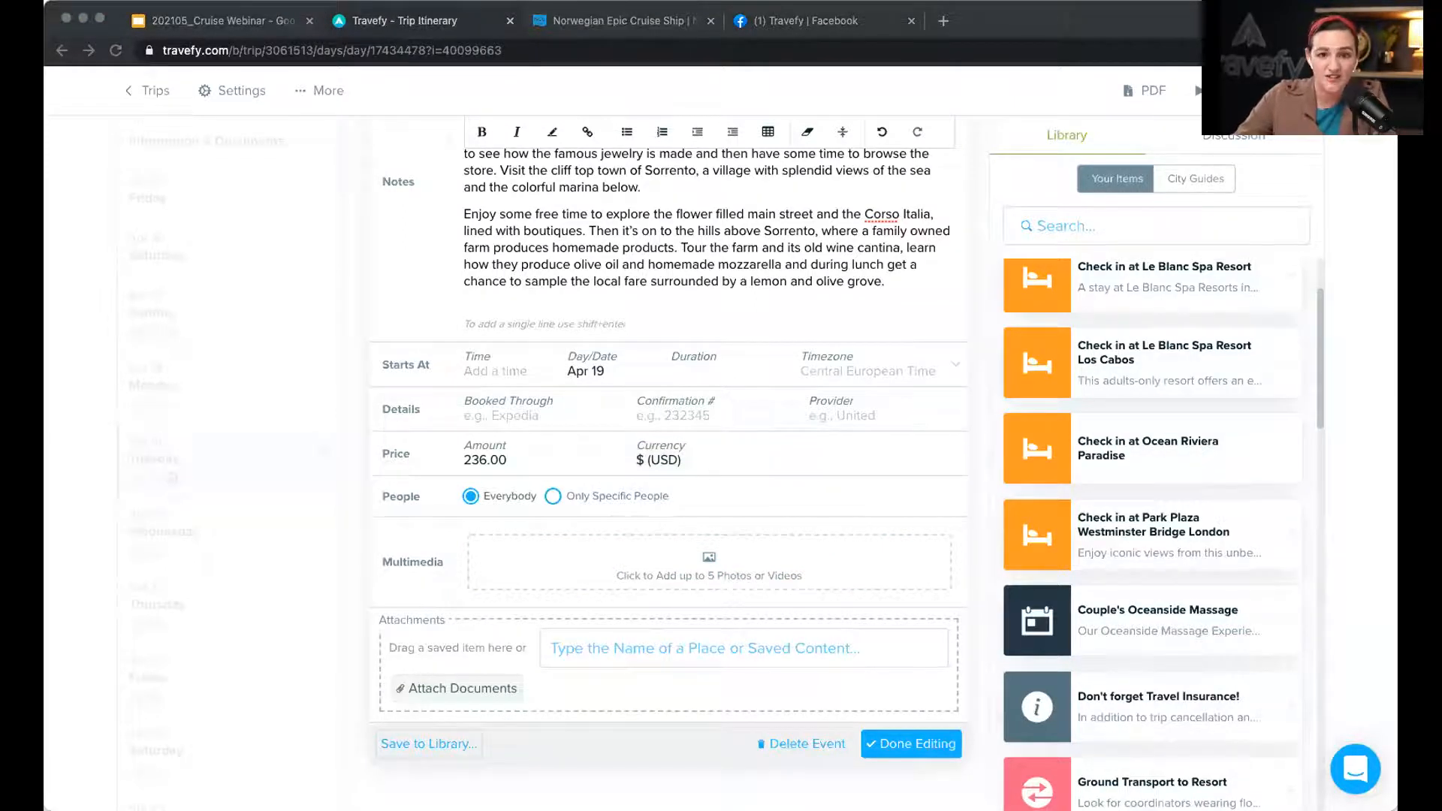
# Step: Attach two photos from the cruise line's excursion web page and save the excursion
pyautogui.click(694, 567)
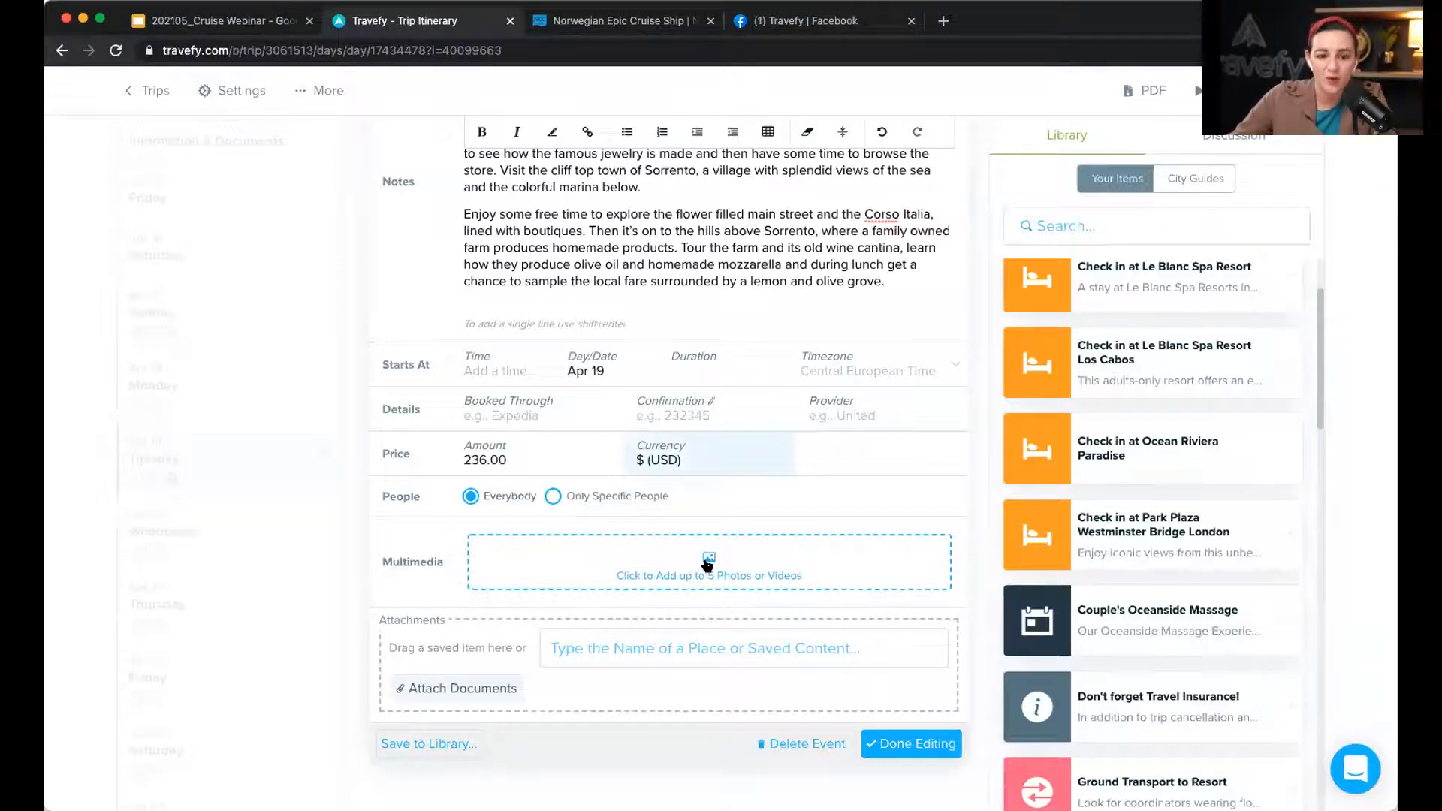
pyautogui.click(707, 565)
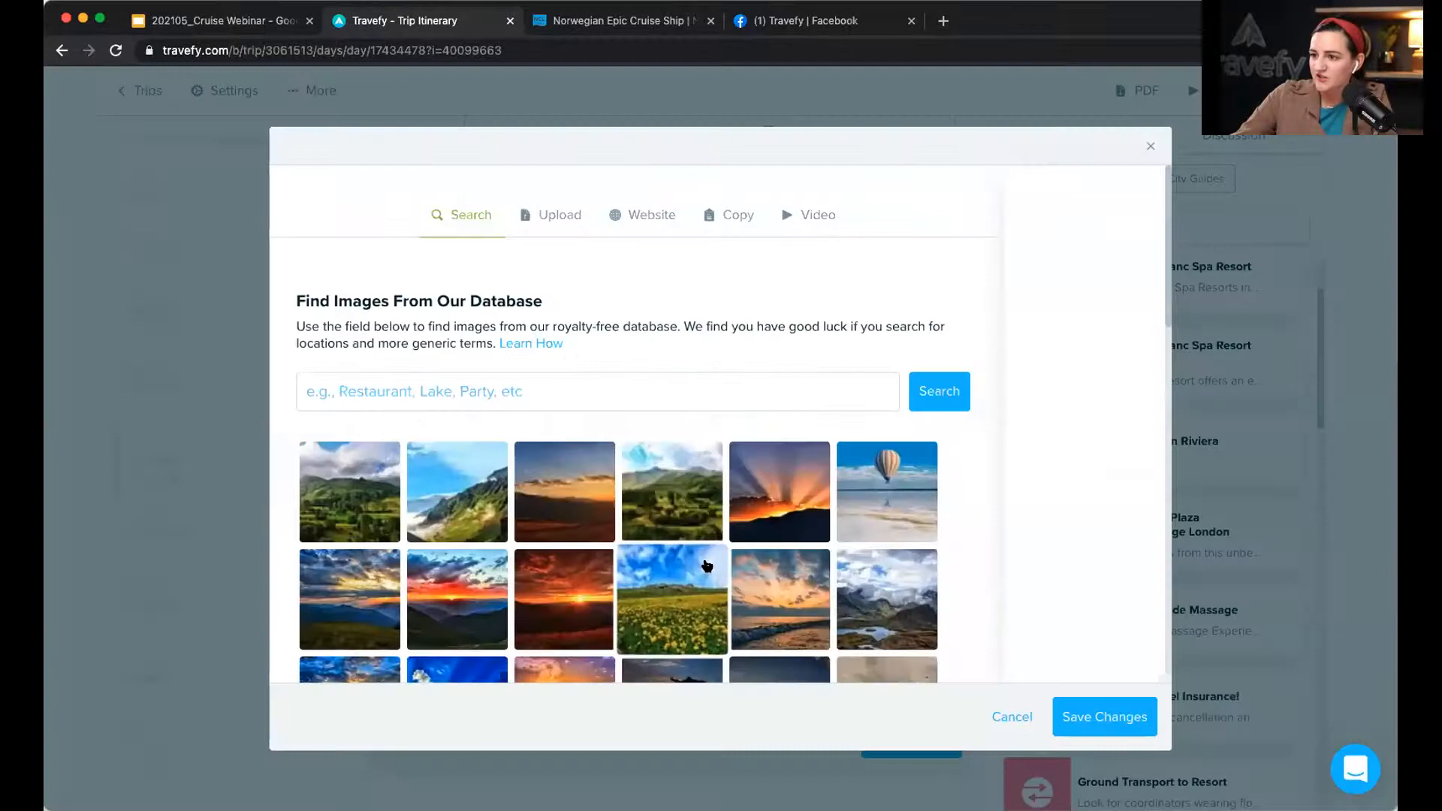
pyautogui.click(639, 218)
pyautogui.click(654, 364)
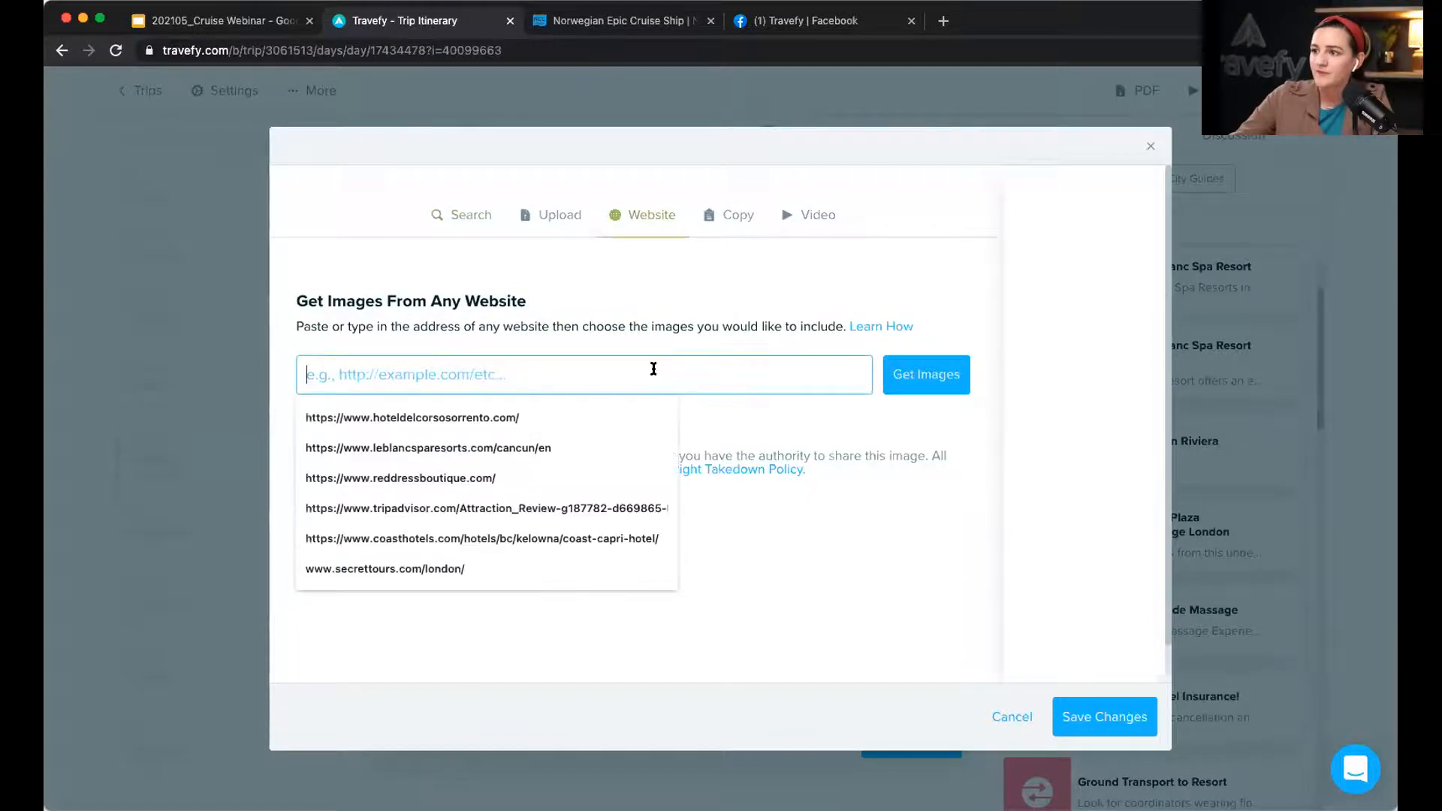
pyautogui.press('super+v')
pyautogui.click(896, 374)
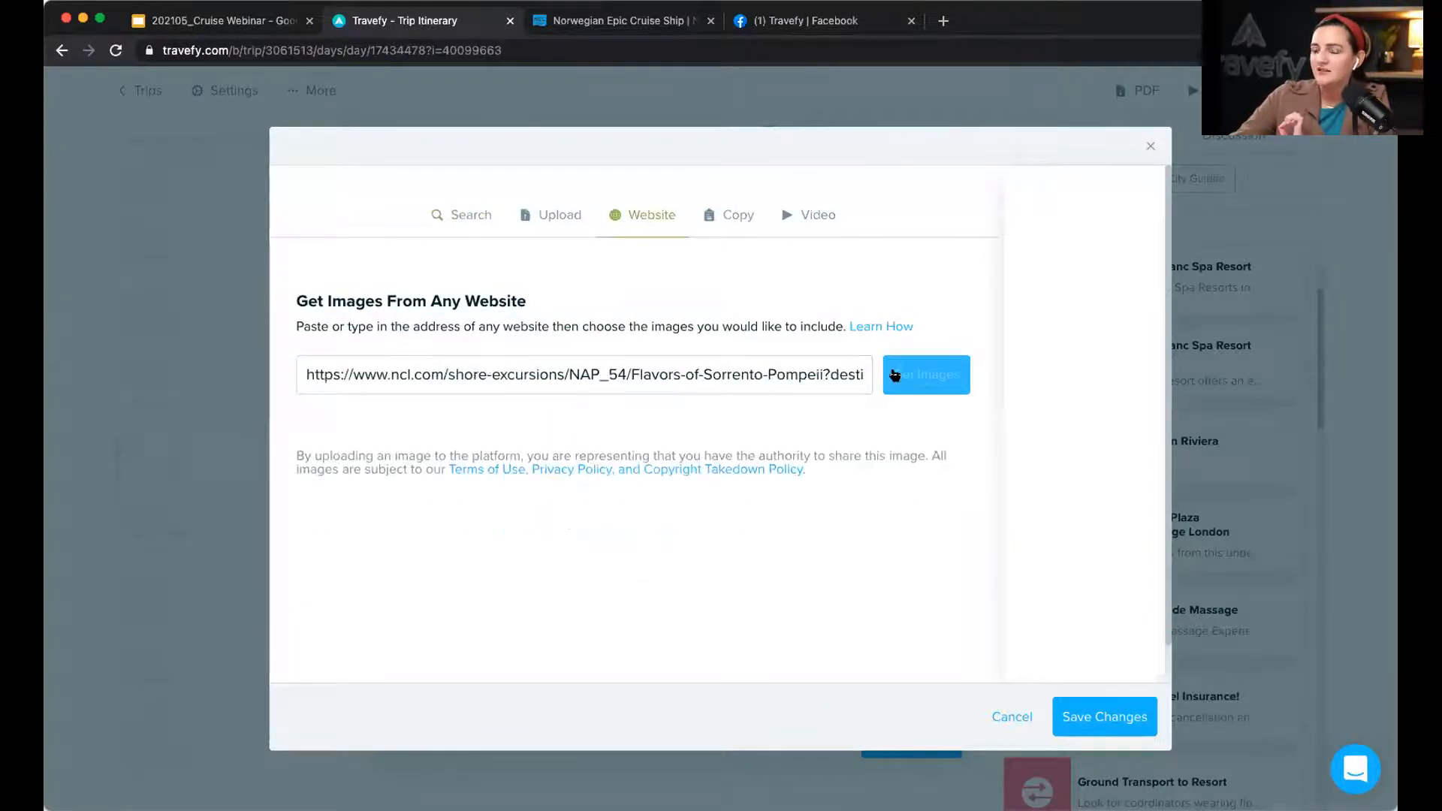
pyautogui.click(429, 488)
pyautogui.click(359, 481)
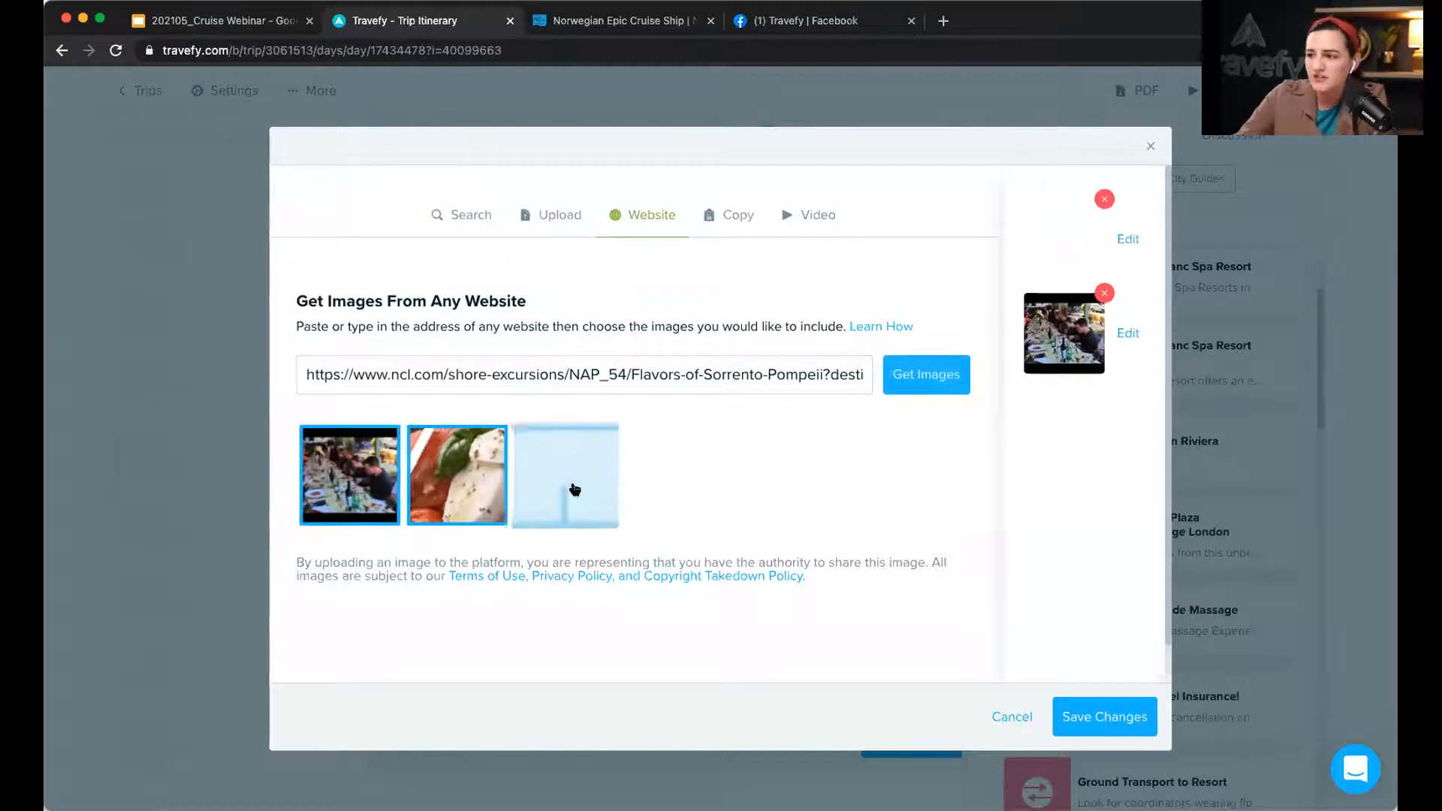
pyautogui.click(1104, 716)
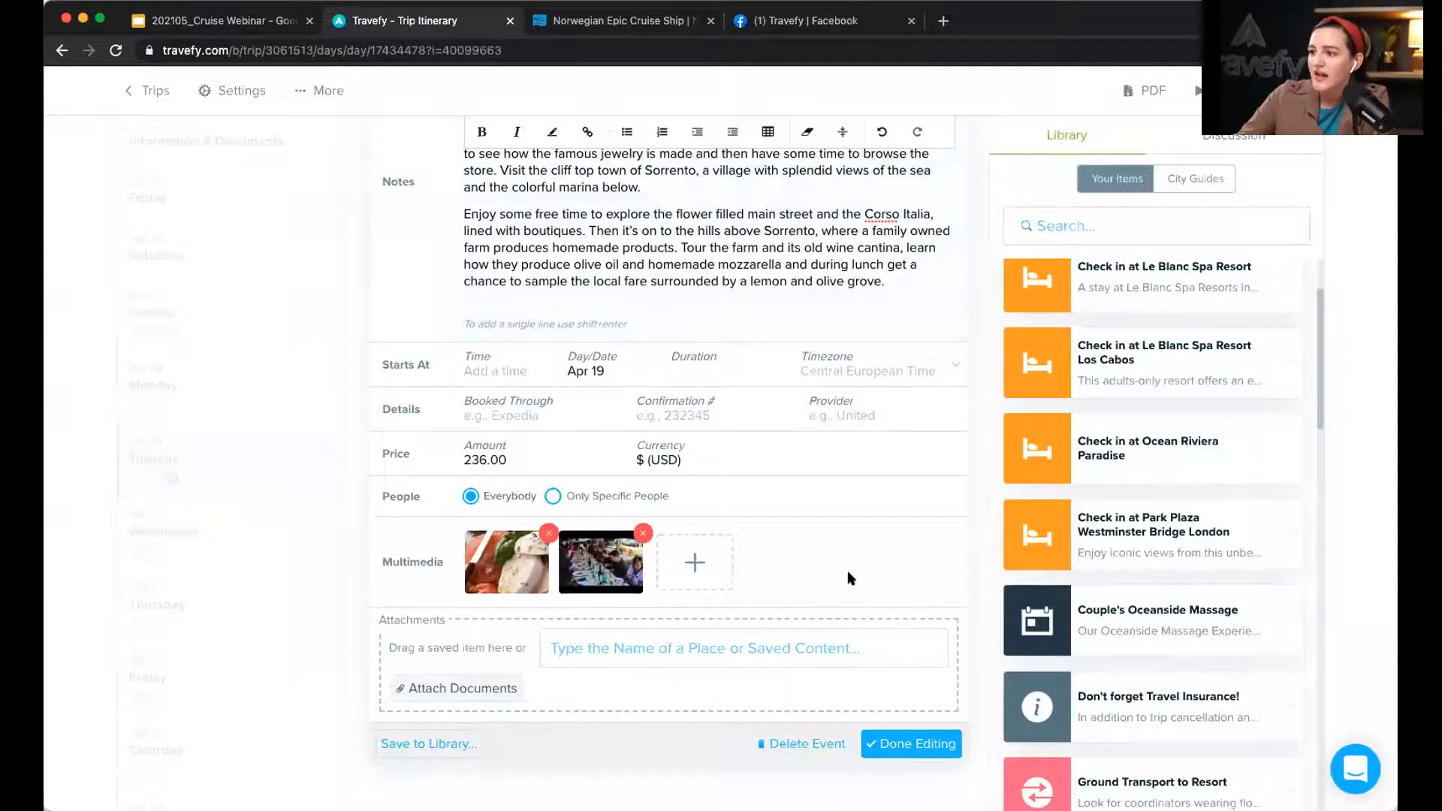
pyautogui.click(910, 742)
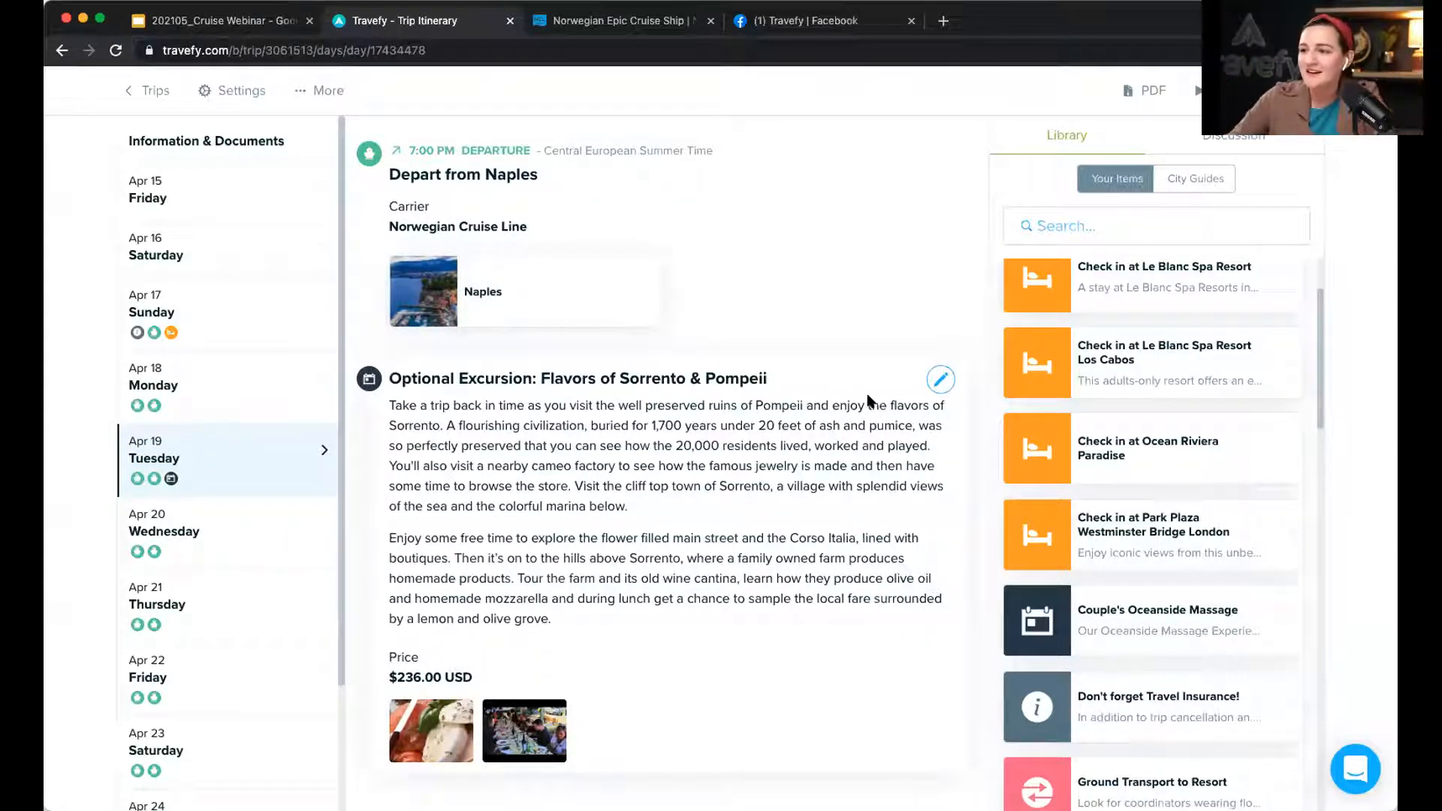
pyautogui.scroll(1, 868, 401)
pyautogui.scroll(5, 868, 397)
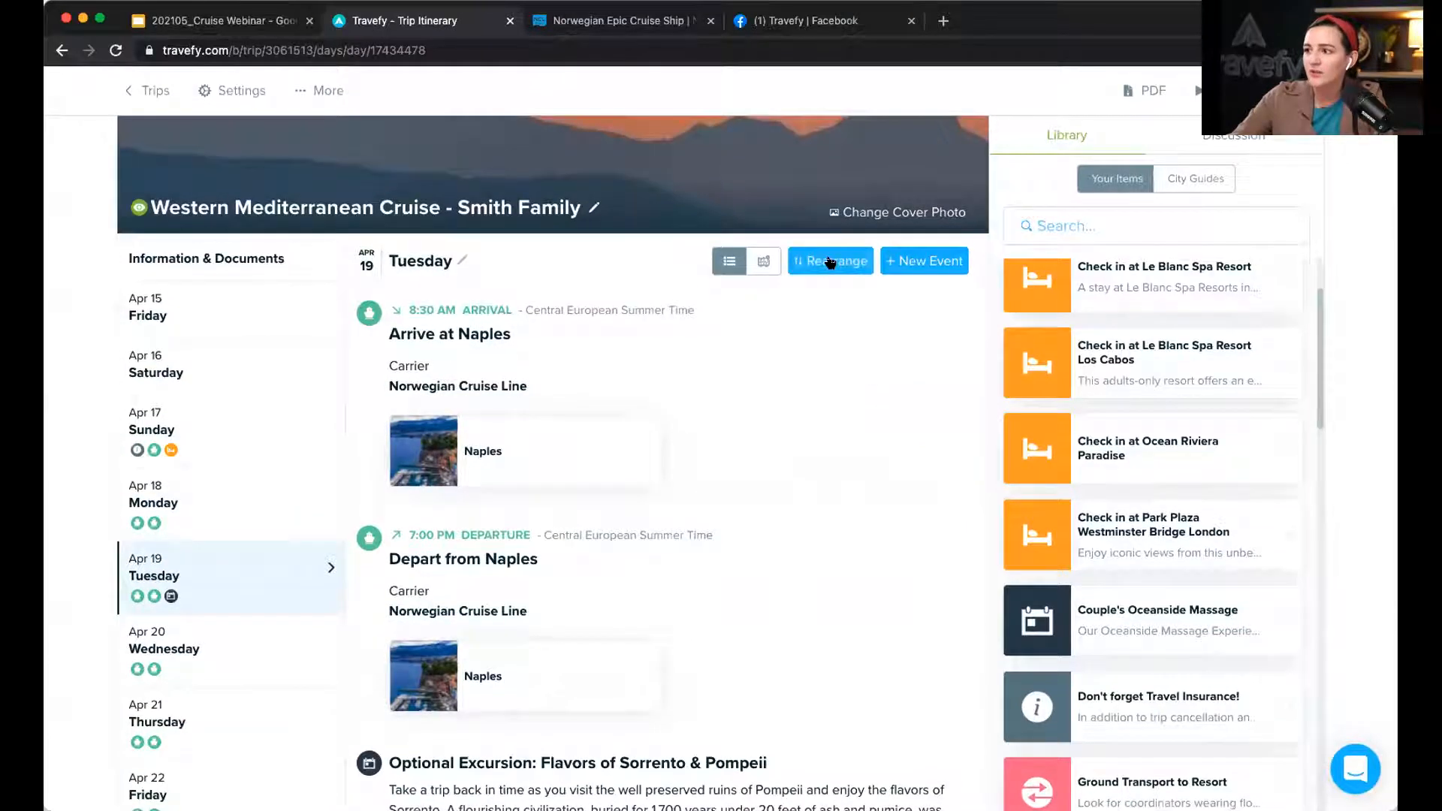
# Step: Move the Sorrento & Pompeii excursion between Arrive at Naples and Depart from Naples
pyautogui.click(830, 262)
pyautogui.moveTo(469, 430); pyautogui.dragTo(491, 345)
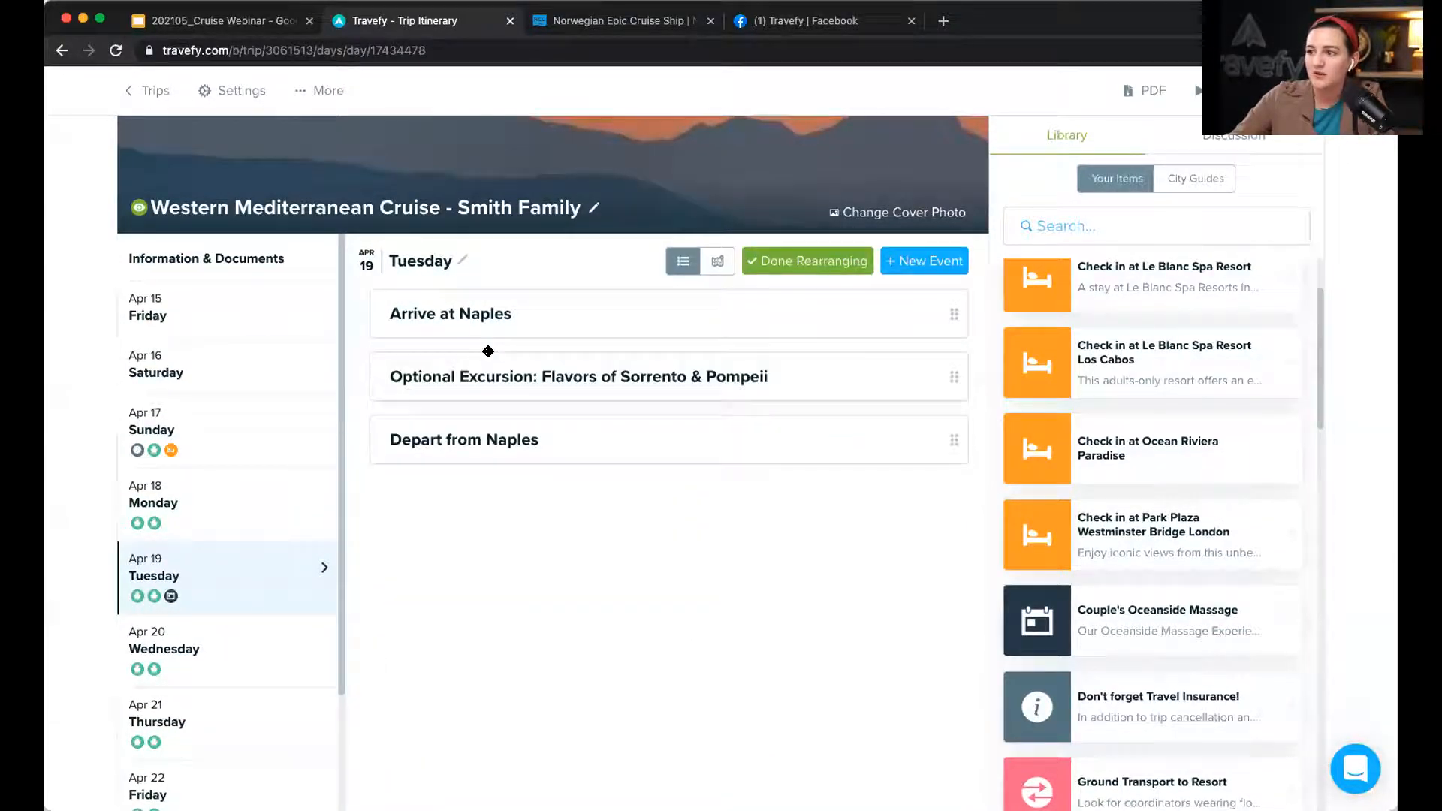
pyautogui.click(779, 267)
pyautogui.scroll(-5, 913, 460)
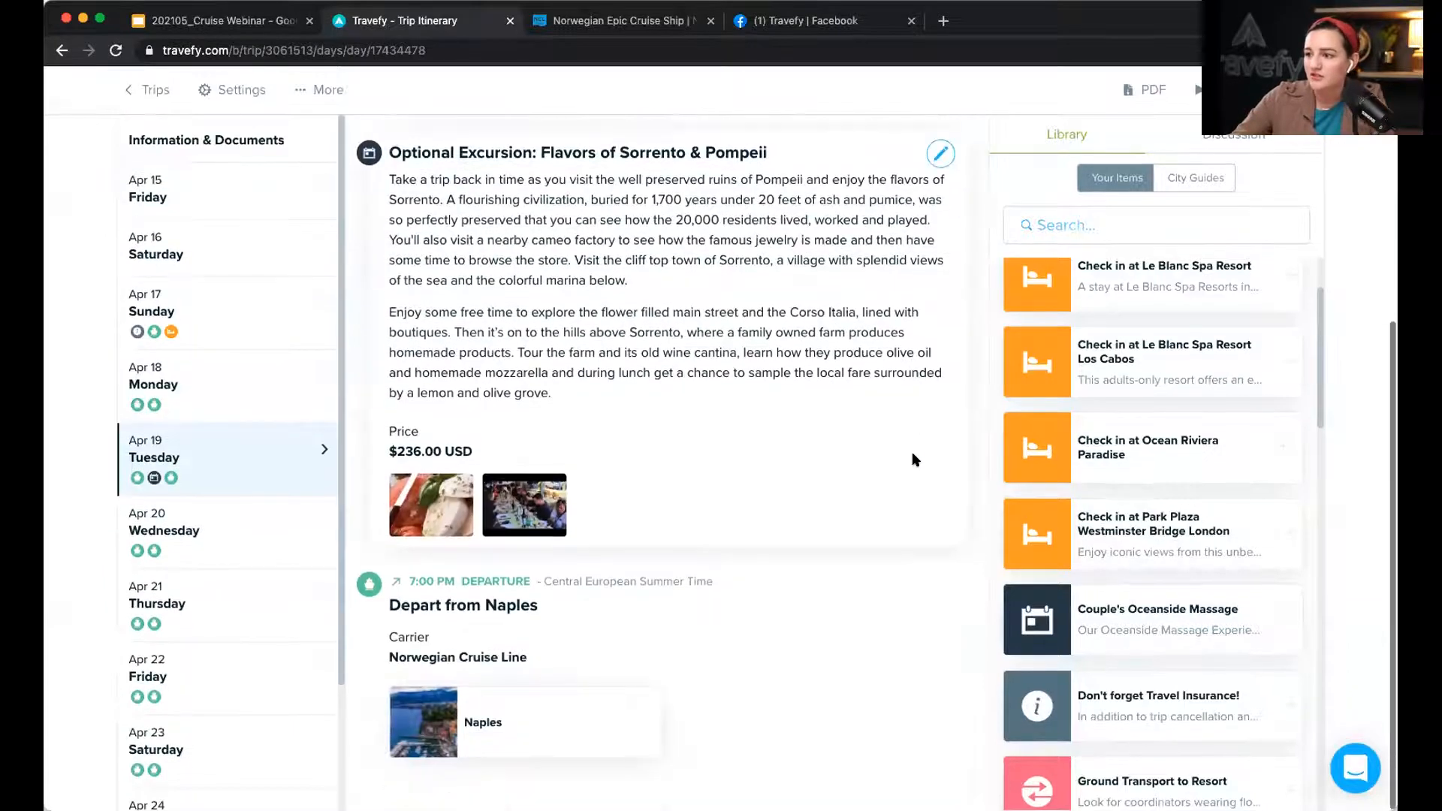
pyautogui.scroll(5, 874, 467)
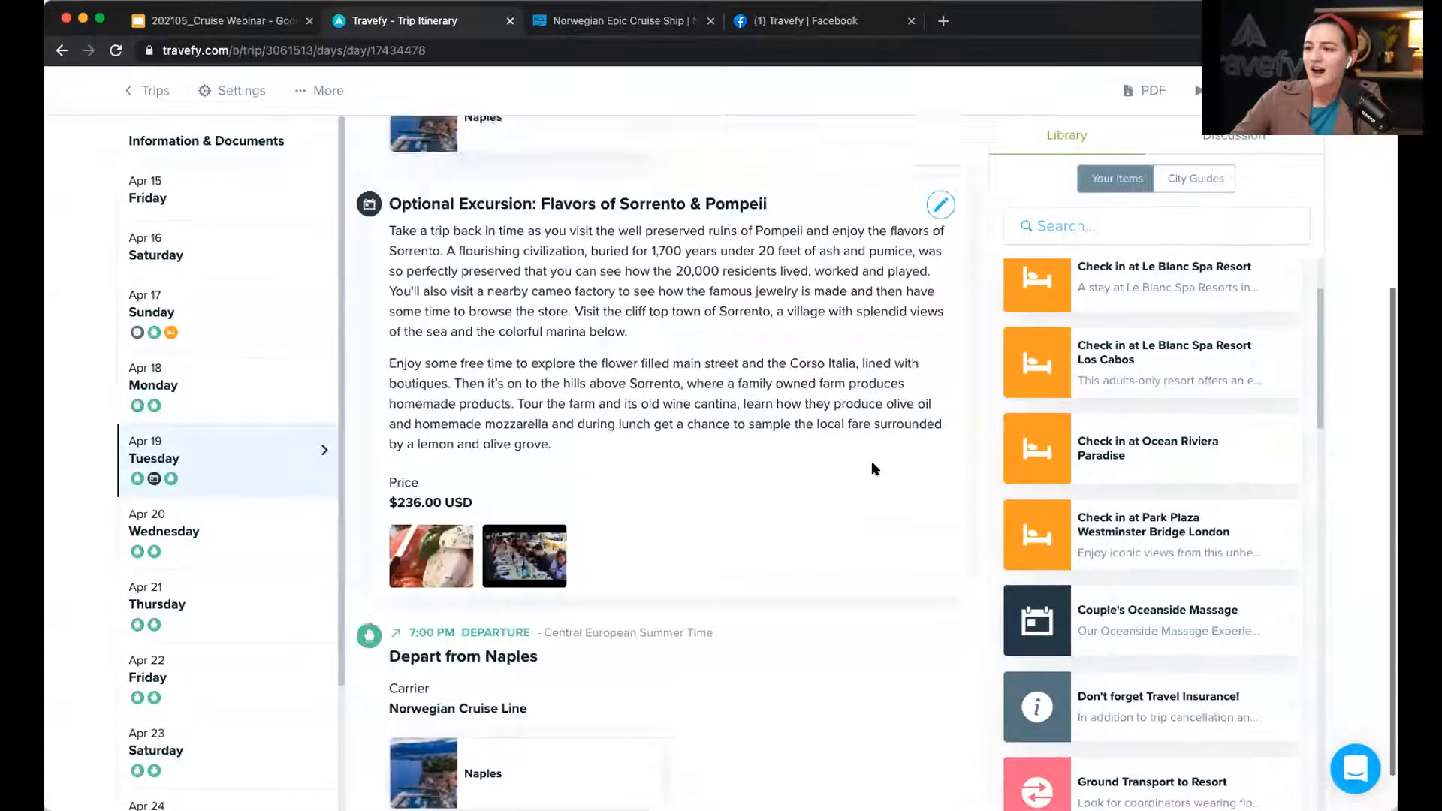
pyautogui.scroll(-5, 874, 468)
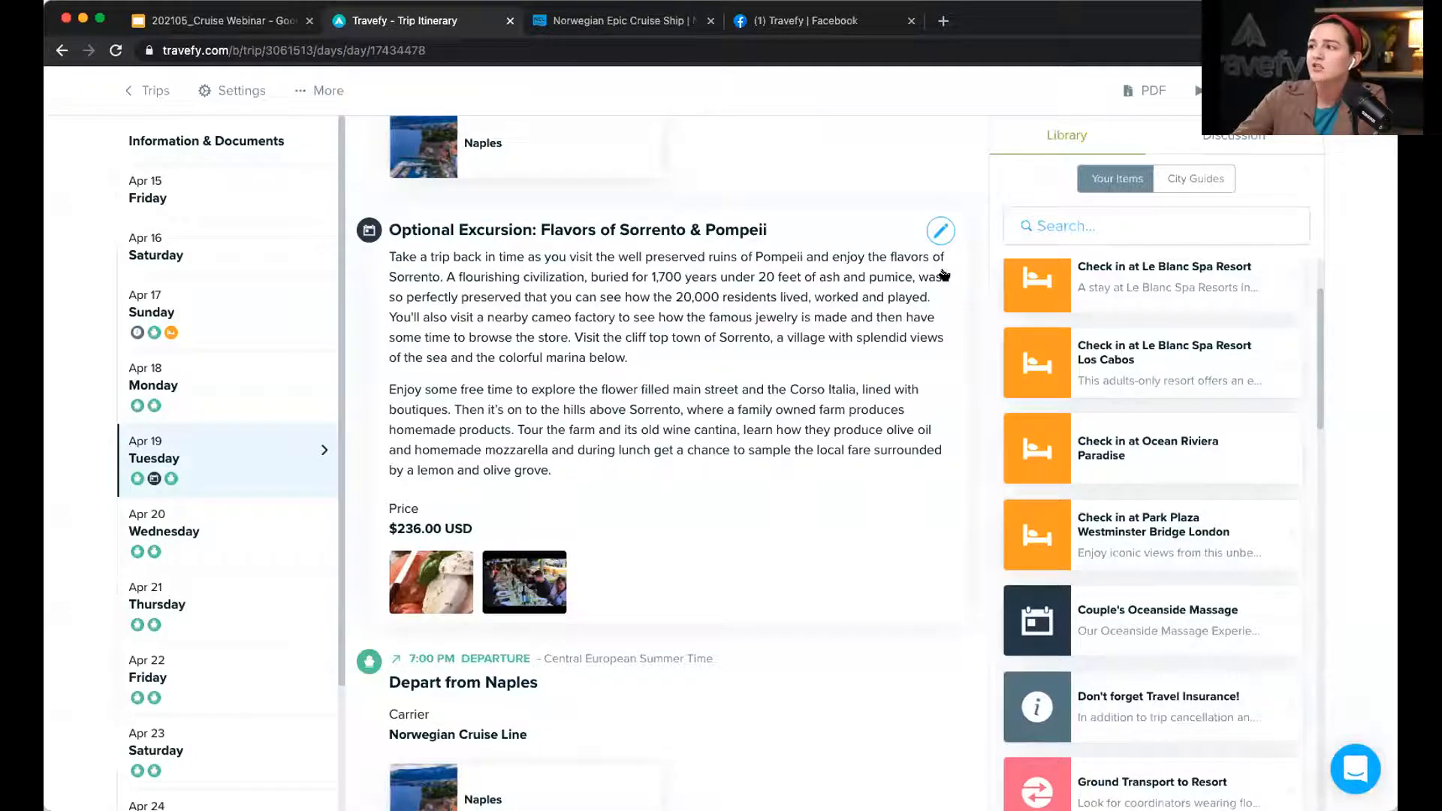
# Step: Reopen the excursion, save it as a reusable Library item, and close the editor
pyautogui.click(940, 229)
pyautogui.scroll(-5, 571, 480)
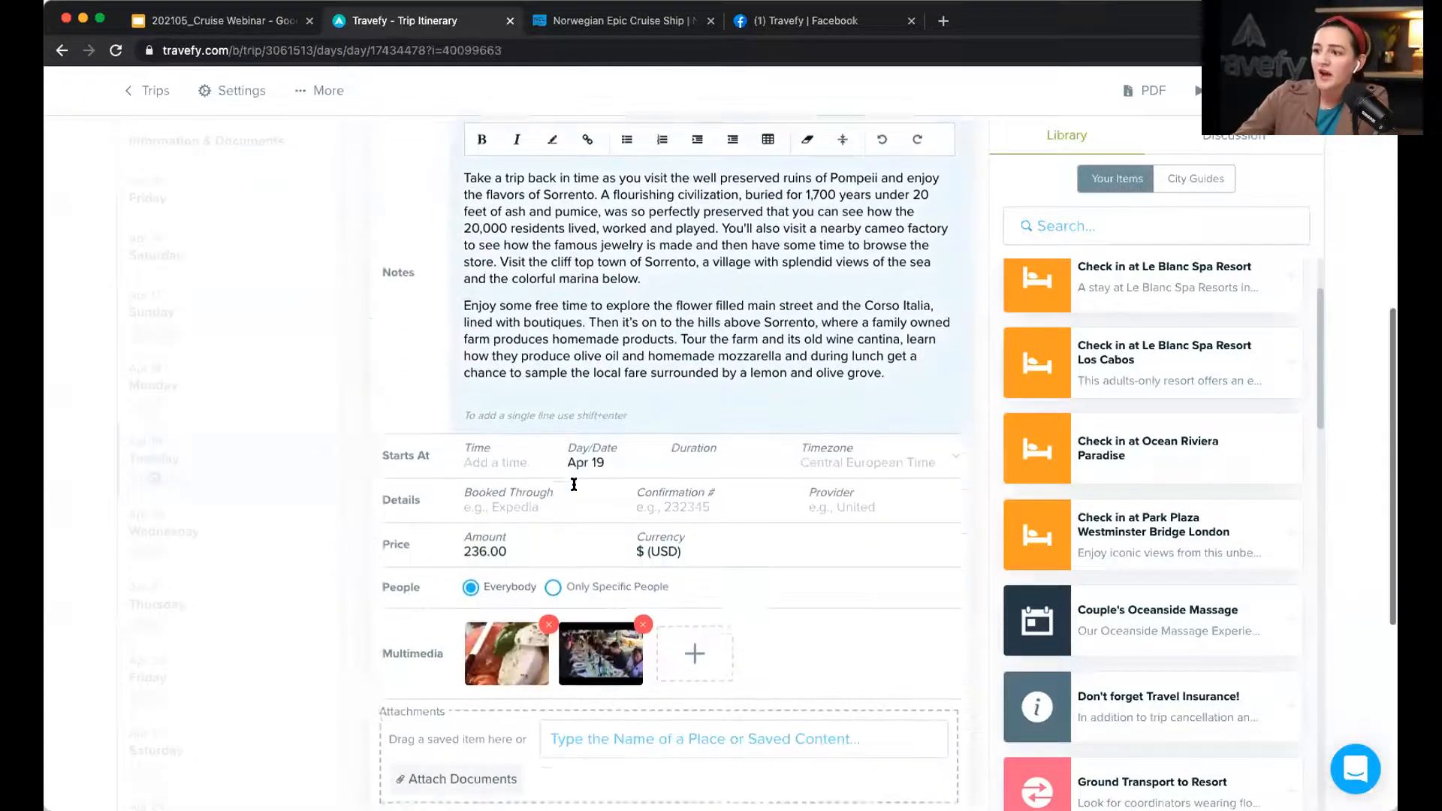
pyautogui.click(429, 680)
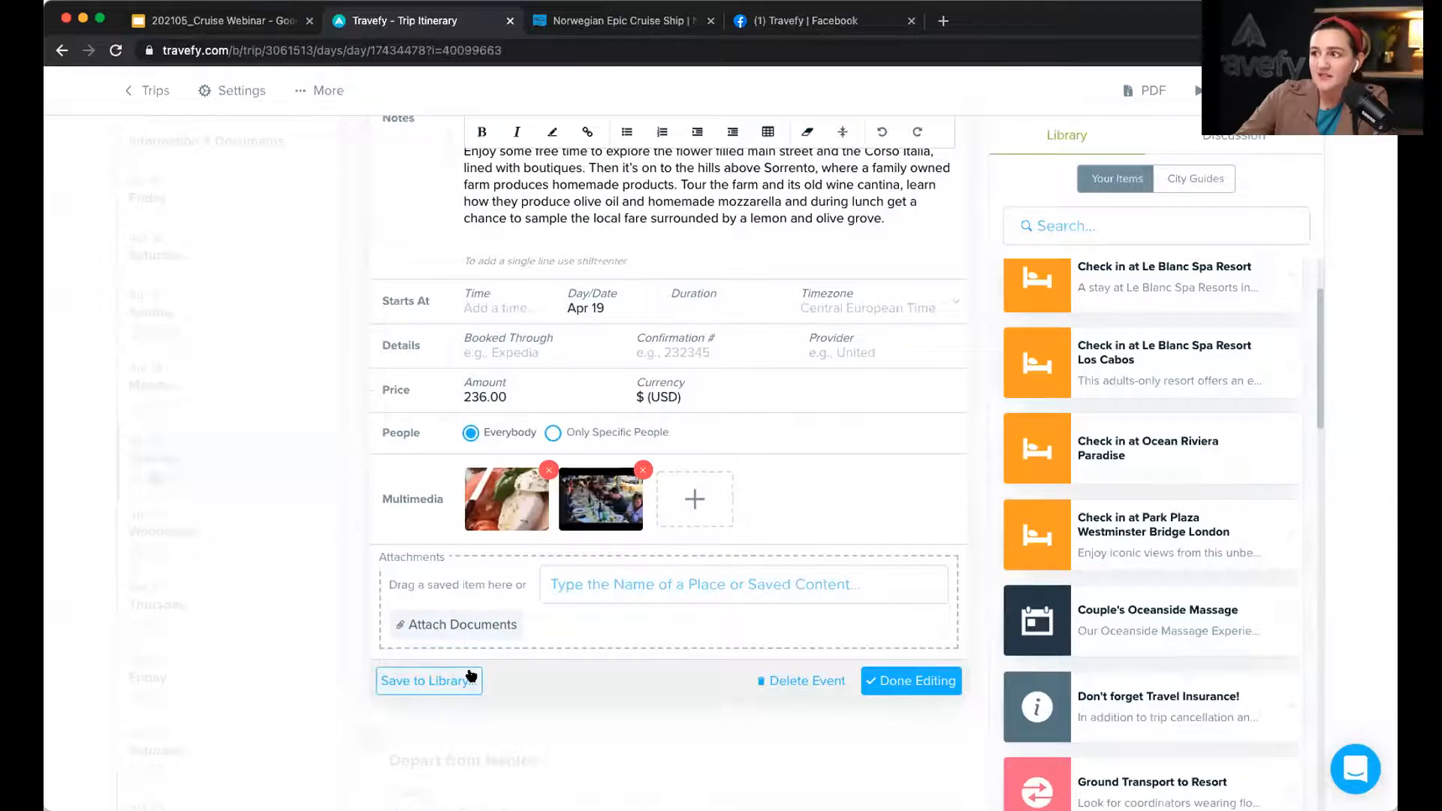
pyautogui.click(911, 680)
pyautogui.scroll(5, 825, 390)
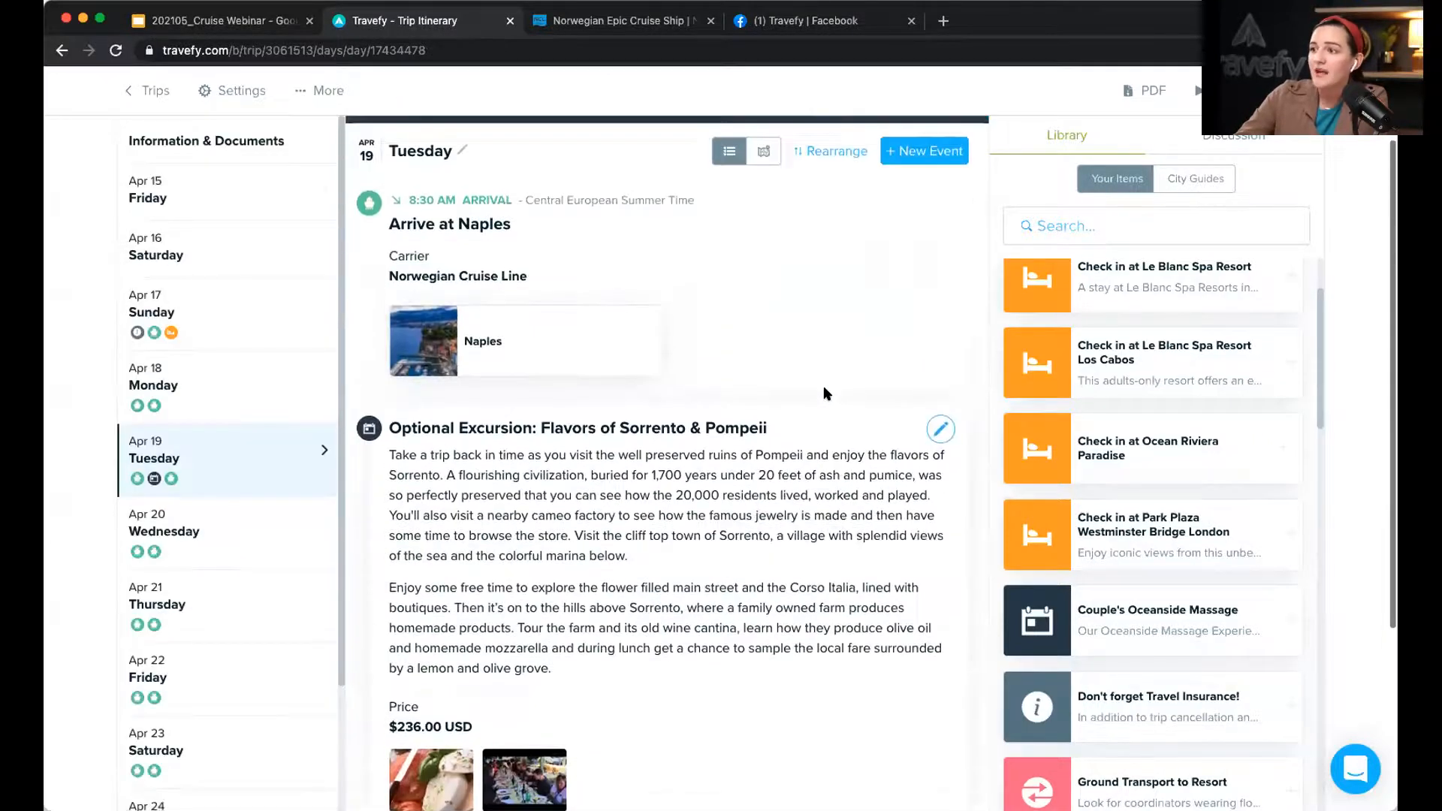
pyautogui.scroll(2, 826, 386)
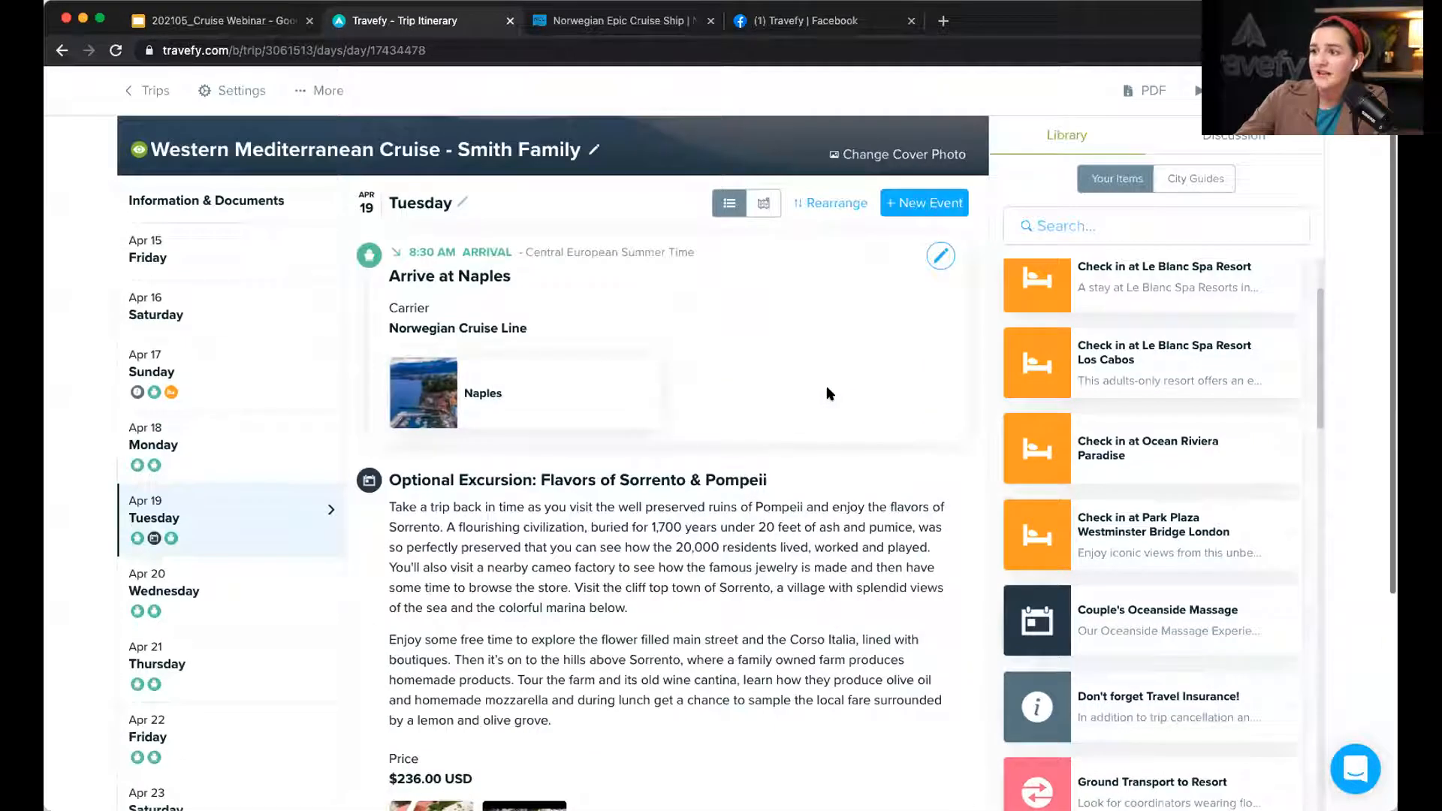
pyautogui.click(1118, 225)
pyautogui.write('pom')
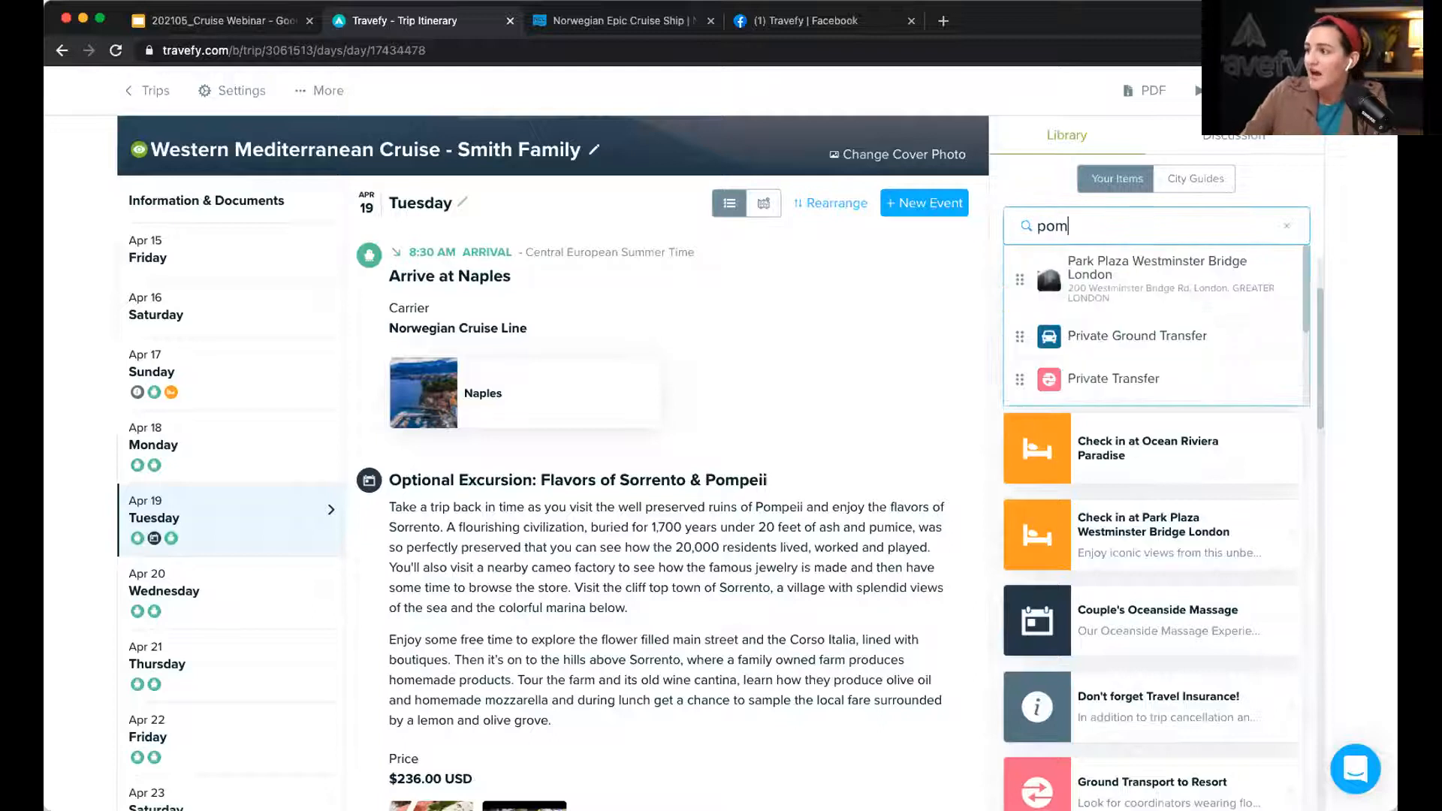
pyautogui.write('peii')
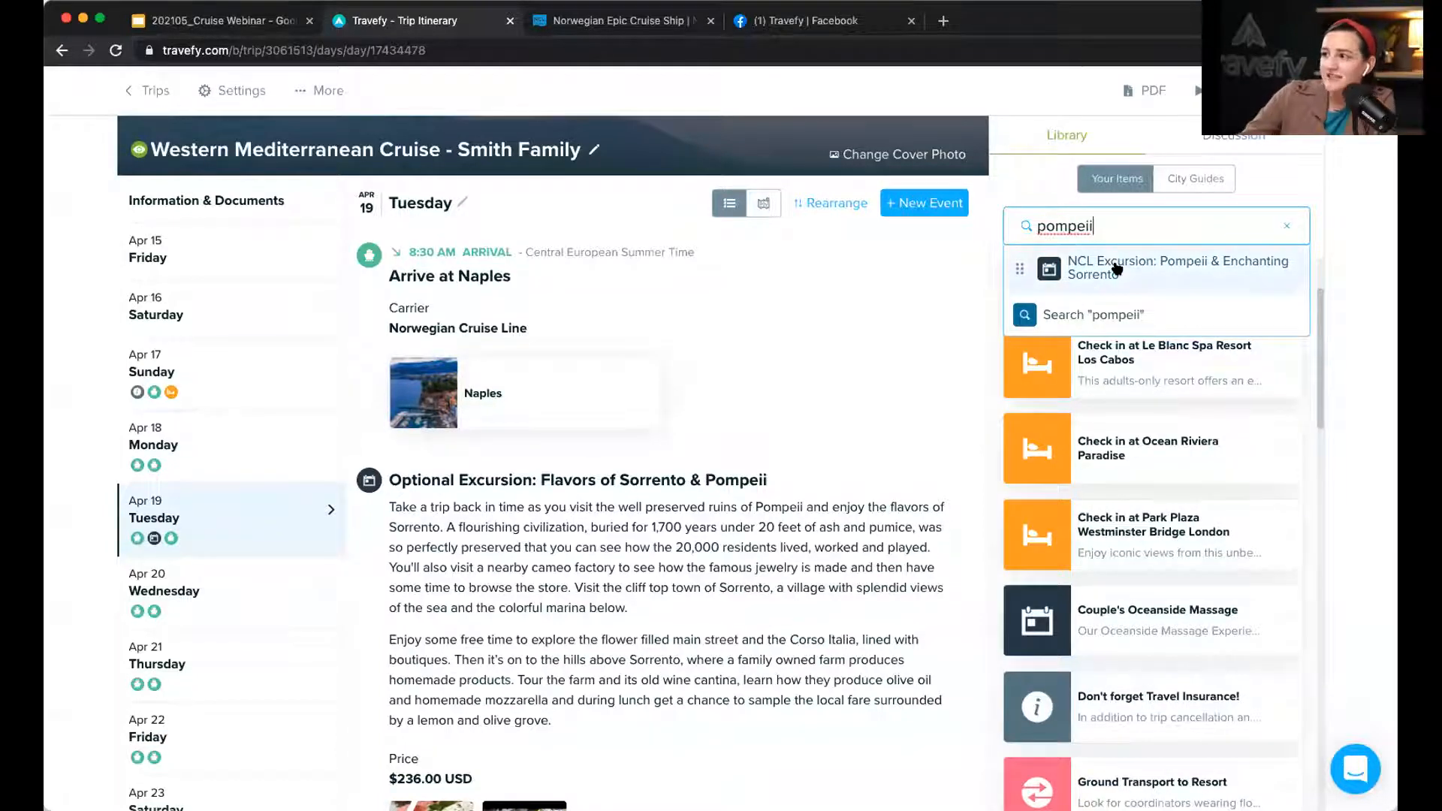
pyautogui.click(1099, 312)
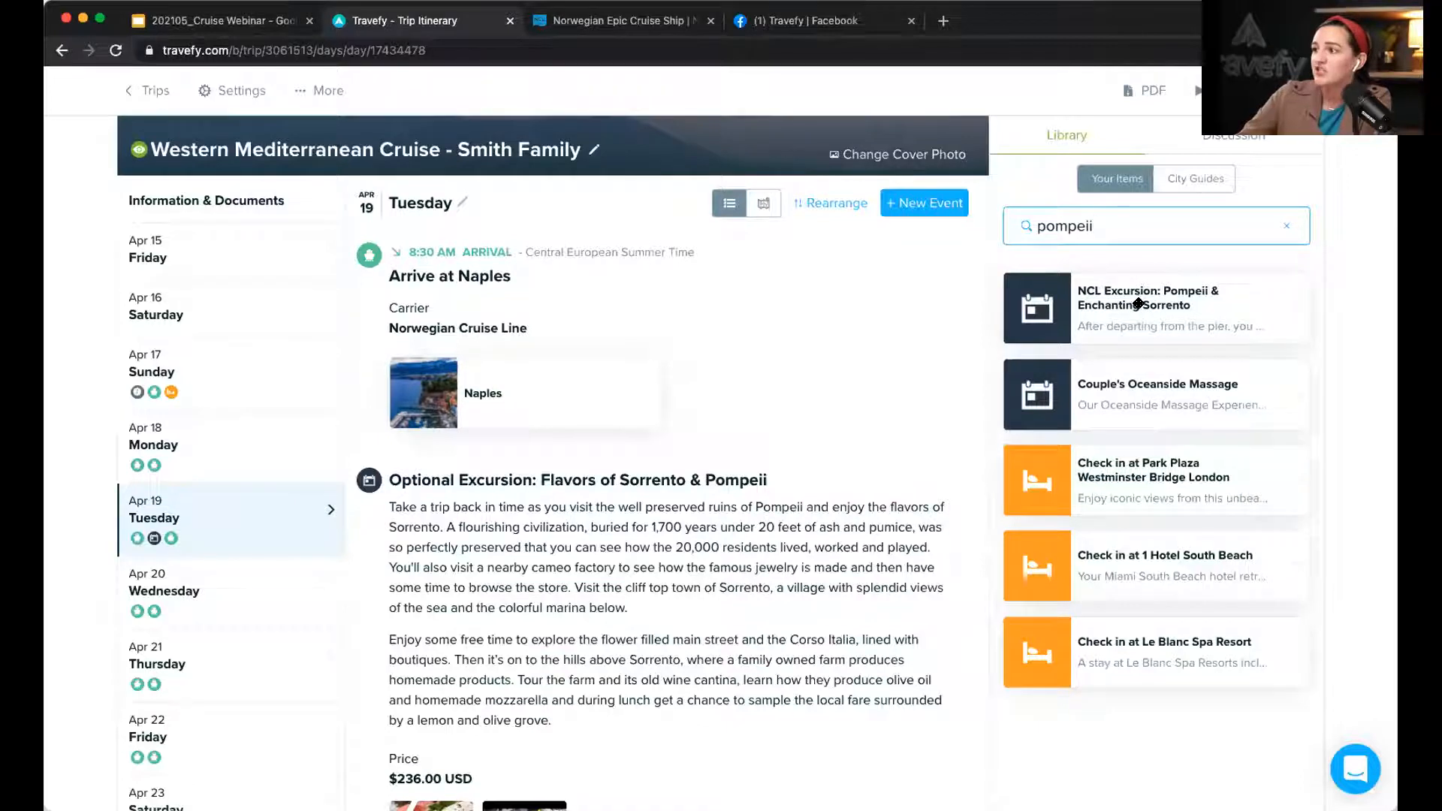
pyautogui.moveTo(1143, 302); pyautogui.dragTo(794, 444)
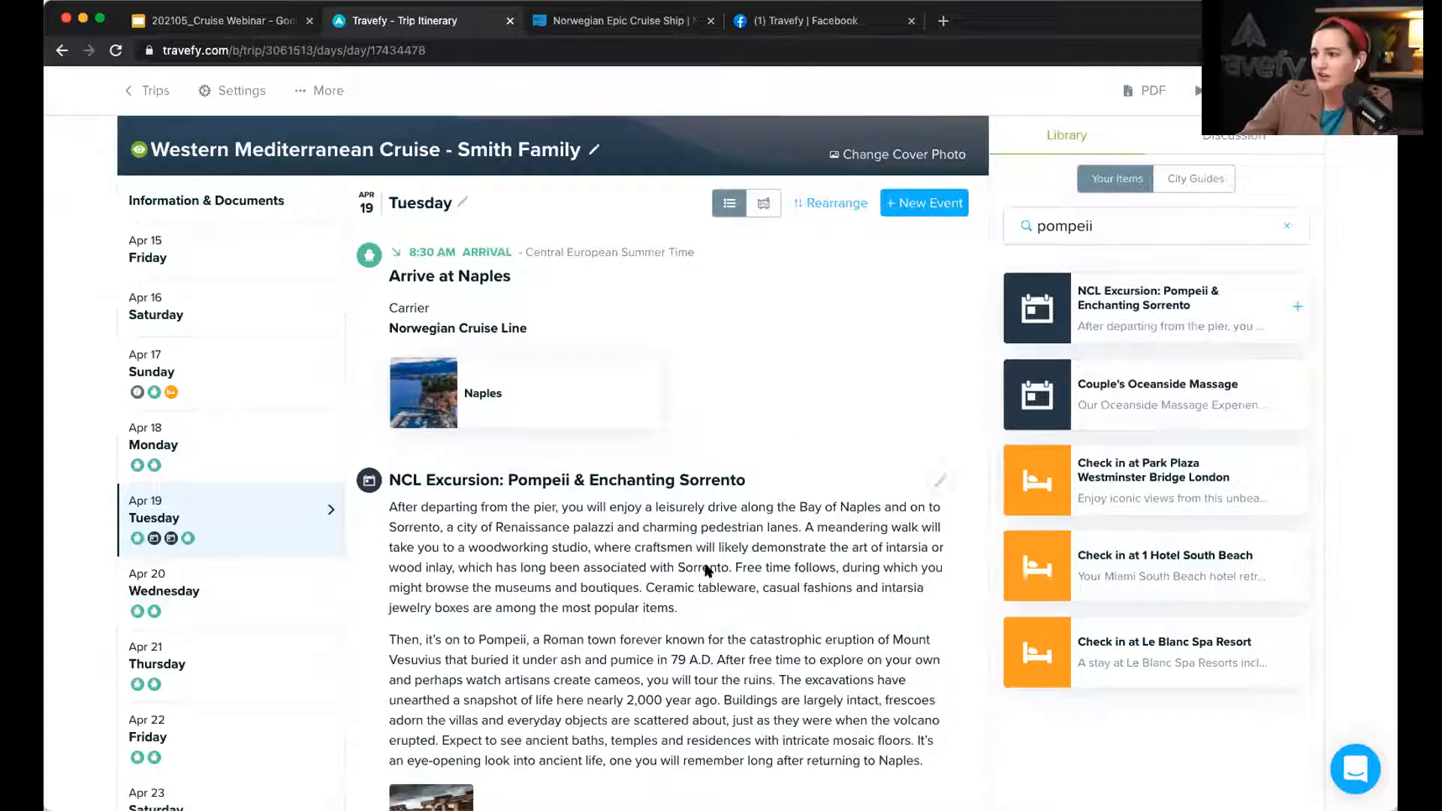
pyautogui.scroll(-3, 763, 473)
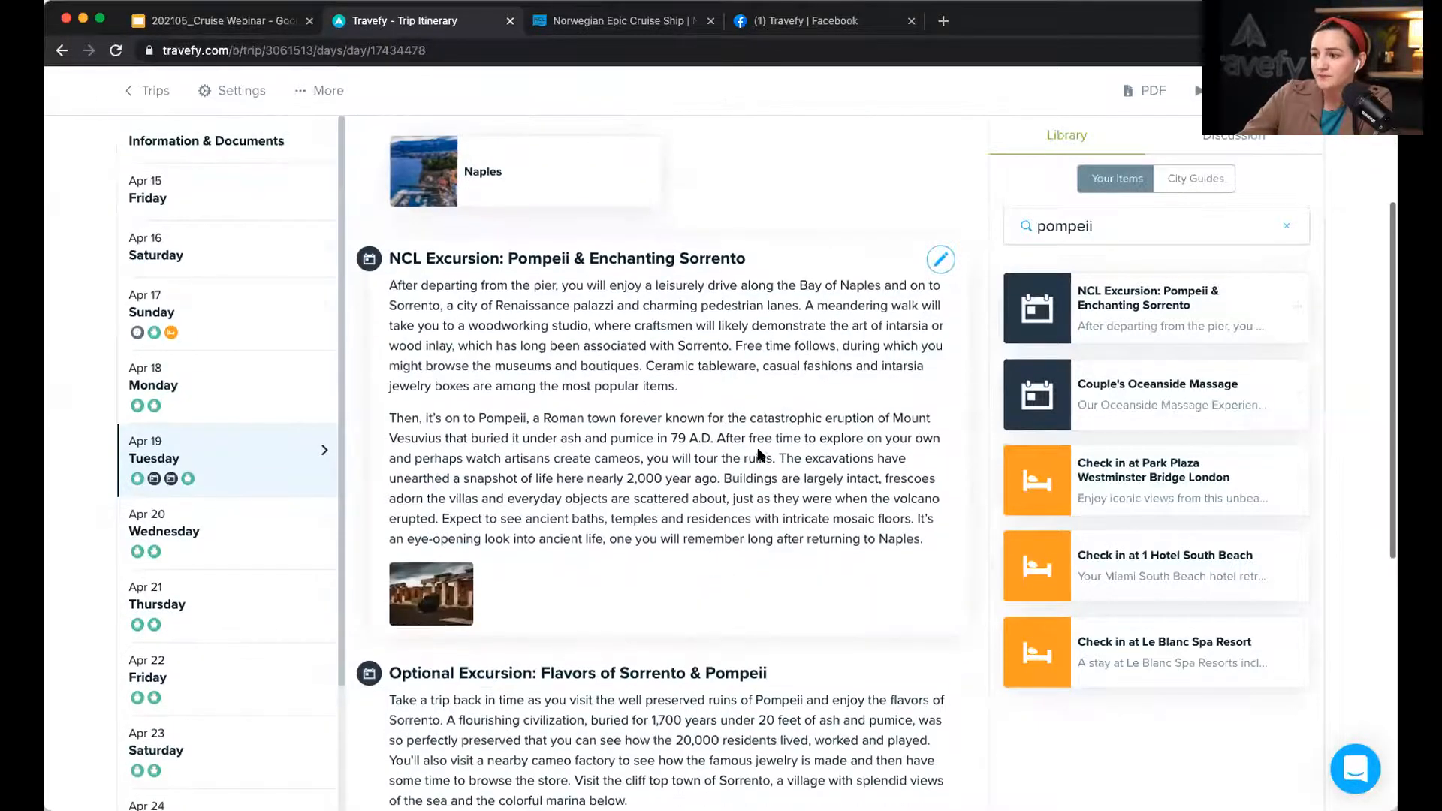
pyautogui.click(723, 372)
pyautogui.scroll(-3, 451, 526)
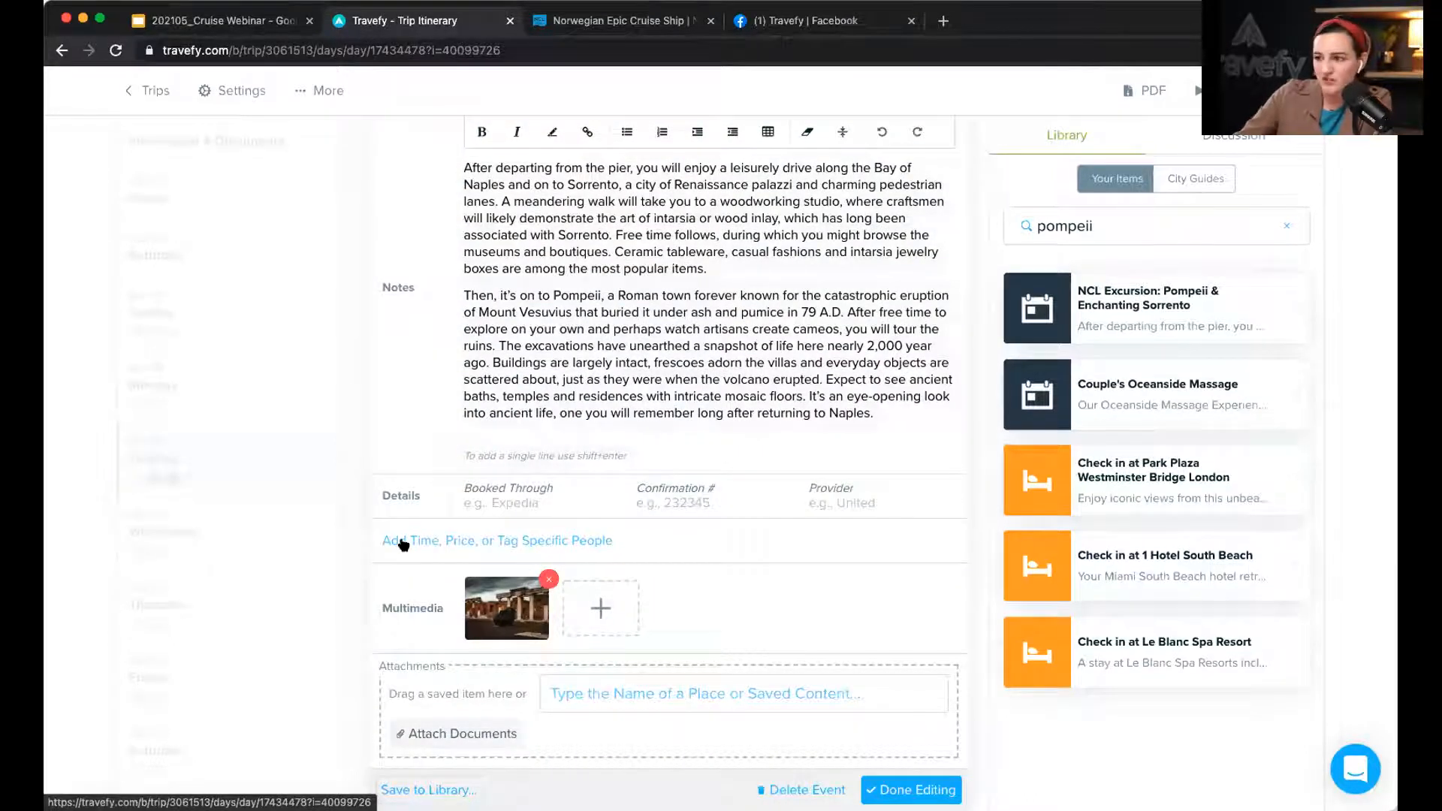
pyautogui.scroll(-2, 721, 535)
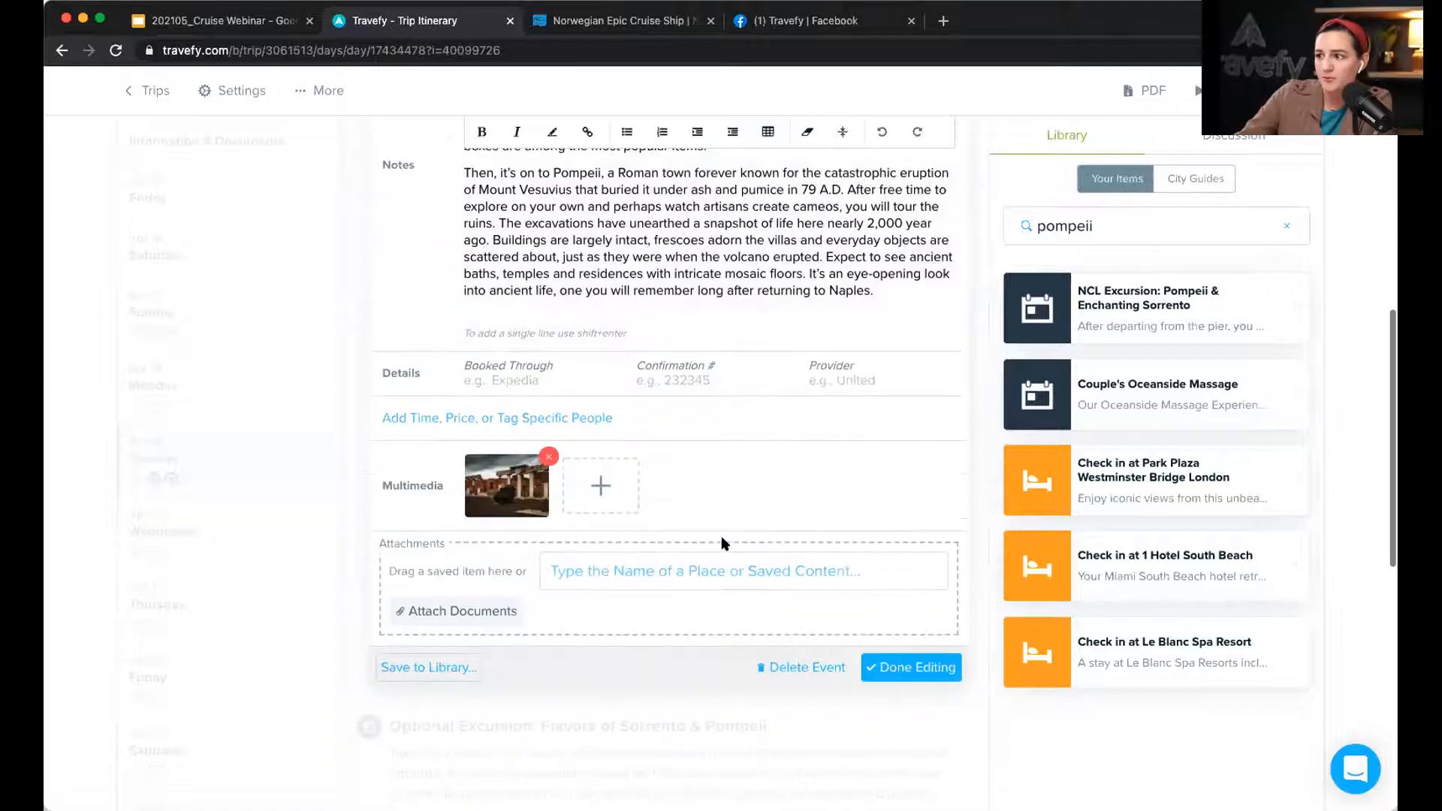
pyautogui.click(941, 669)
pyautogui.scroll(5, 863, 418)
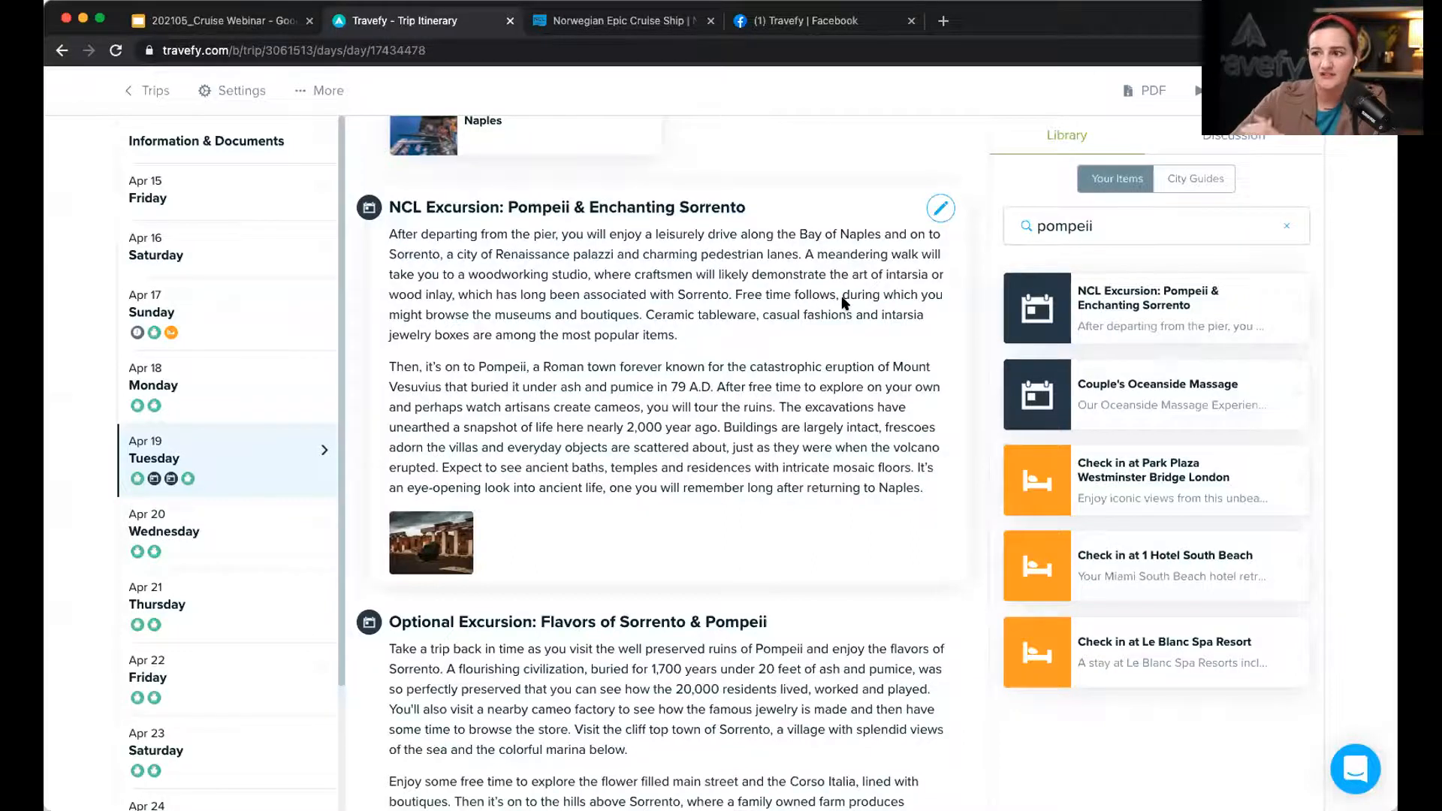
pyautogui.scroll(5, 844, 302)
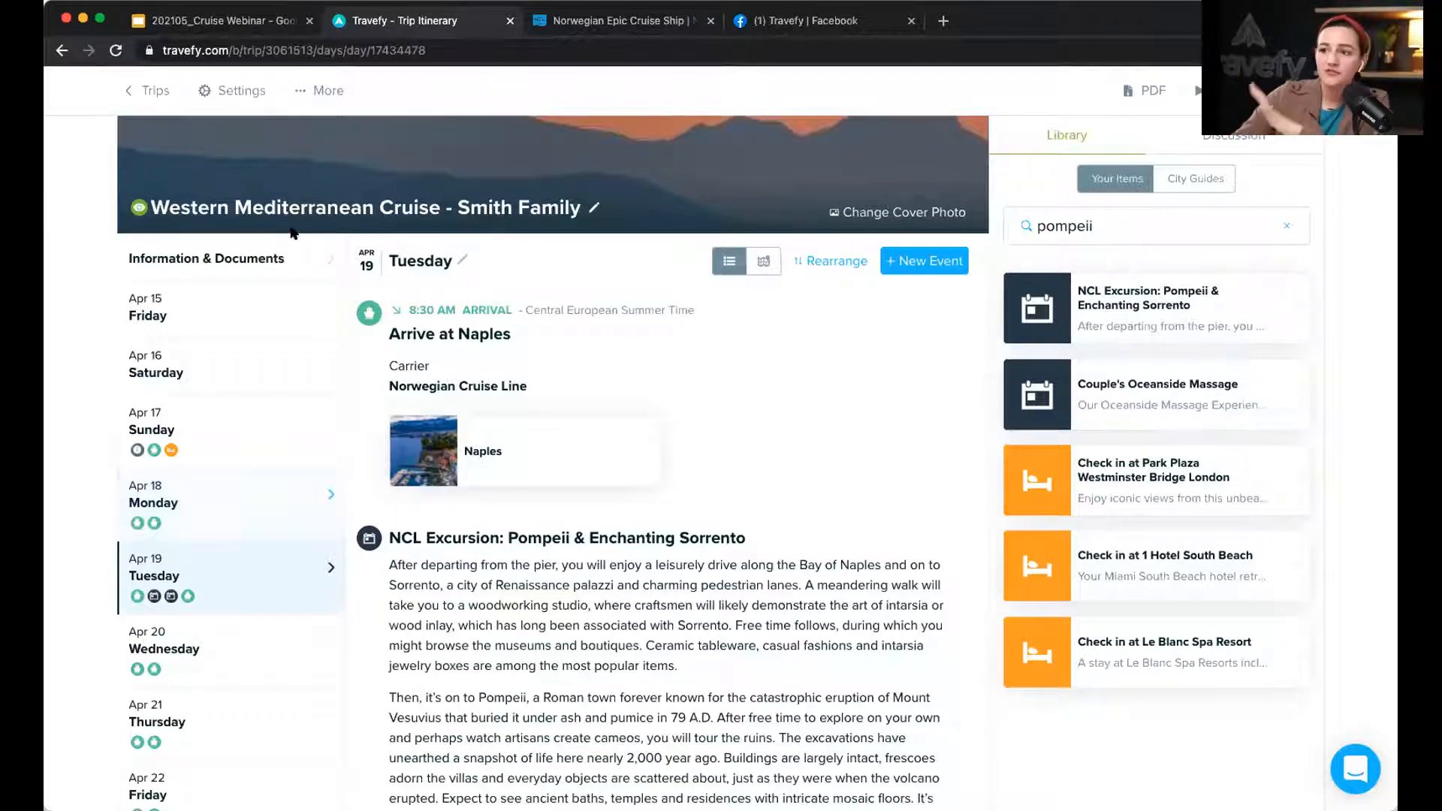
# Step: Start a manually entered flight event on Friday Apr 15 with a notes field
pyautogui.click(255, 306)
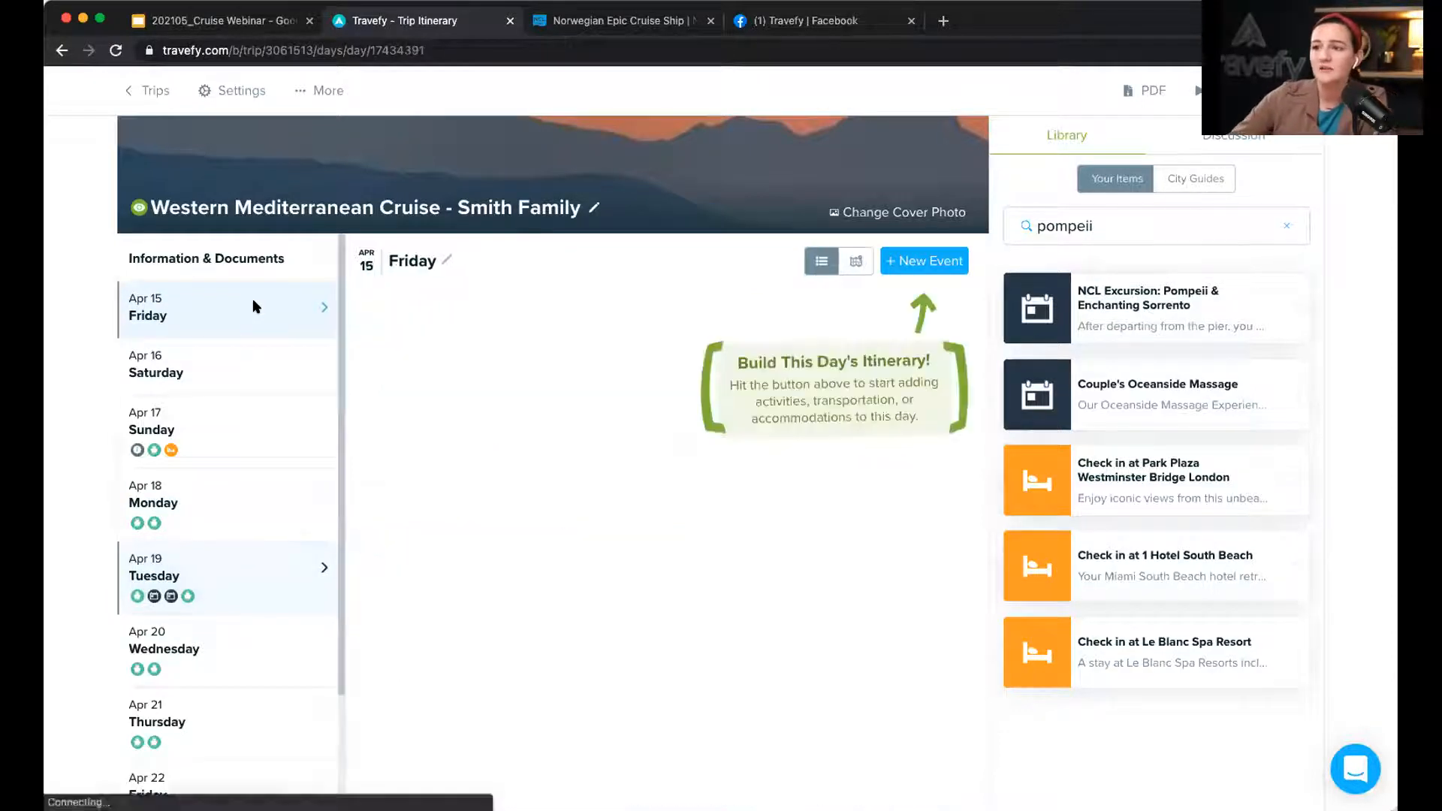
pyautogui.click(930, 267)
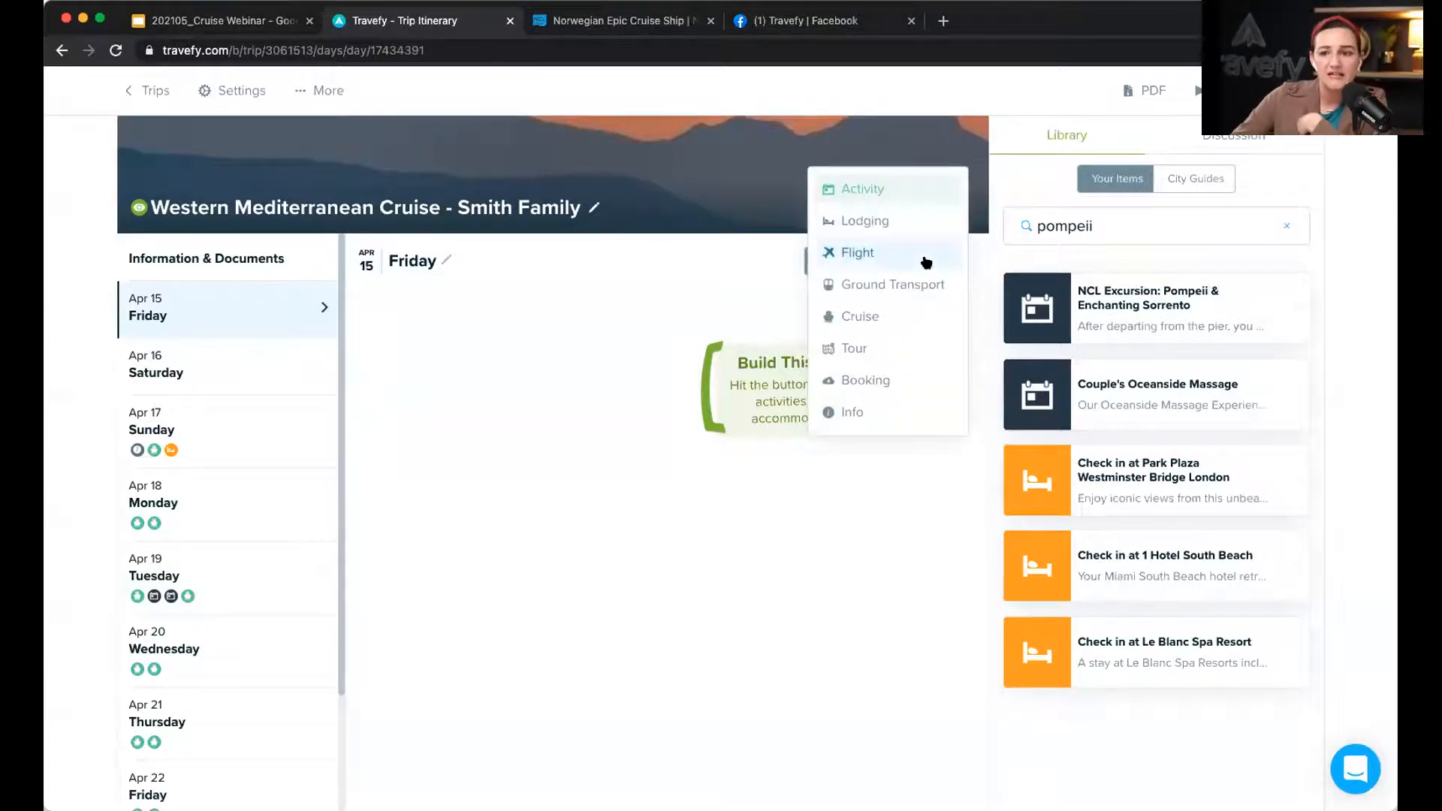
pyautogui.click(926, 262)
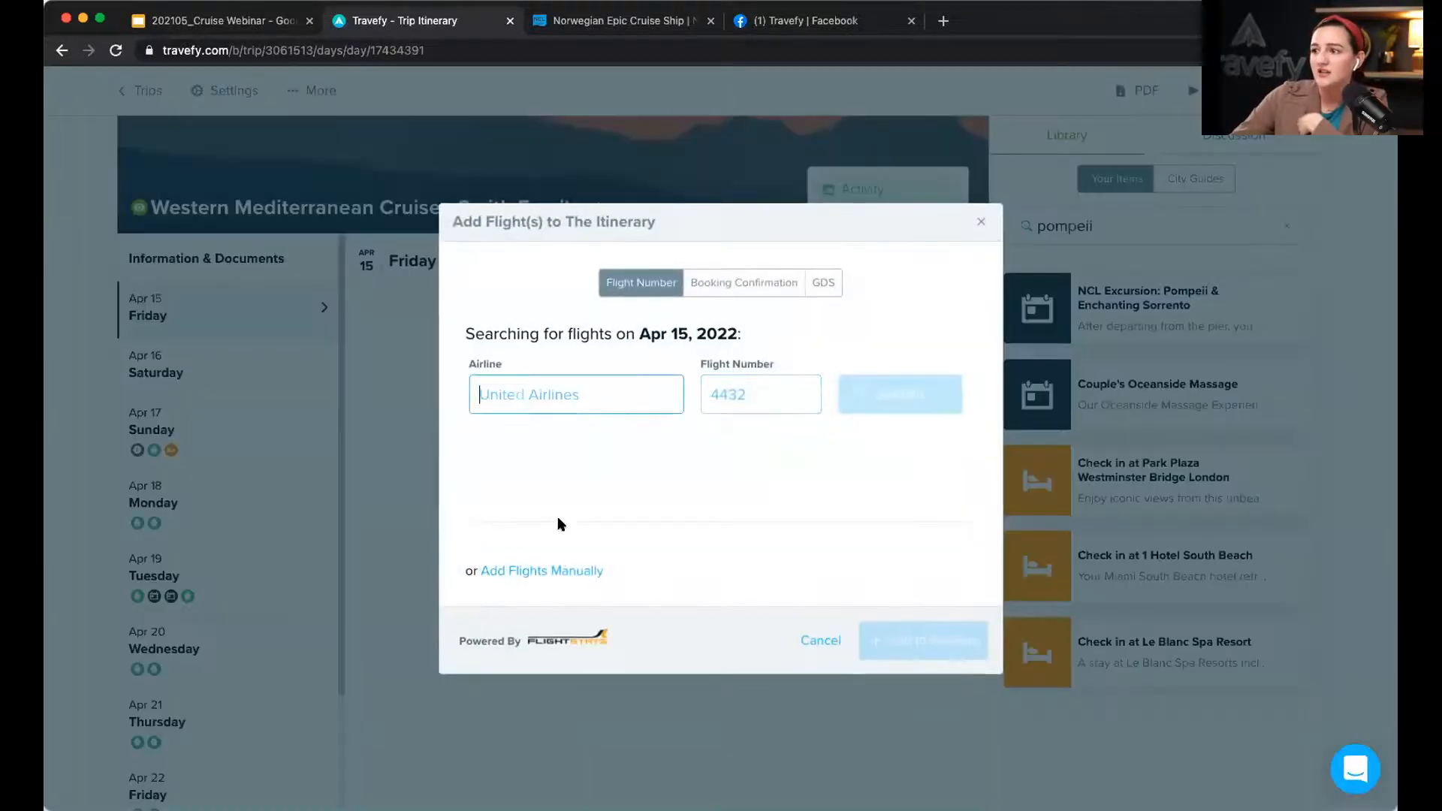
pyautogui.click(560, 571)
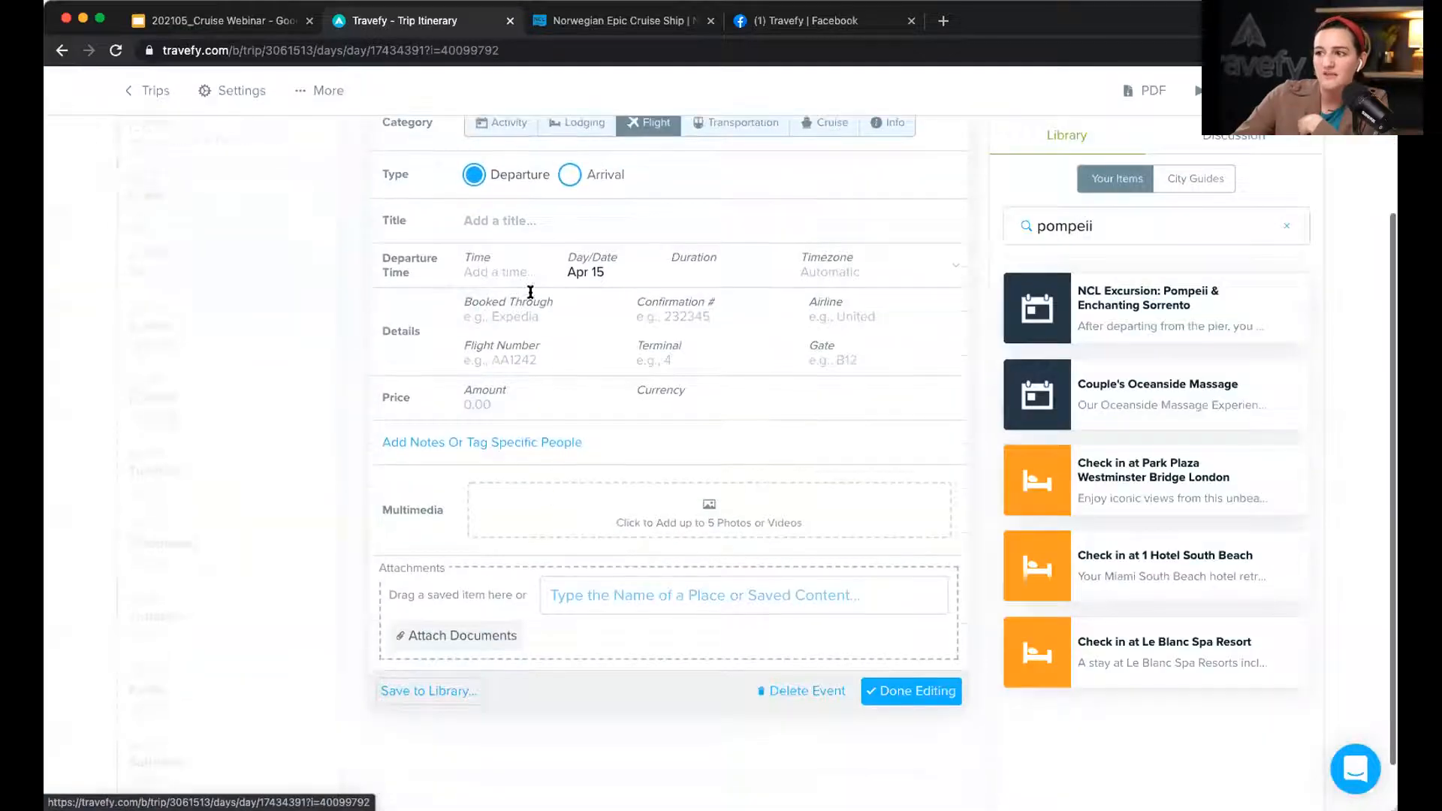
pyautogui.click(465, 443)
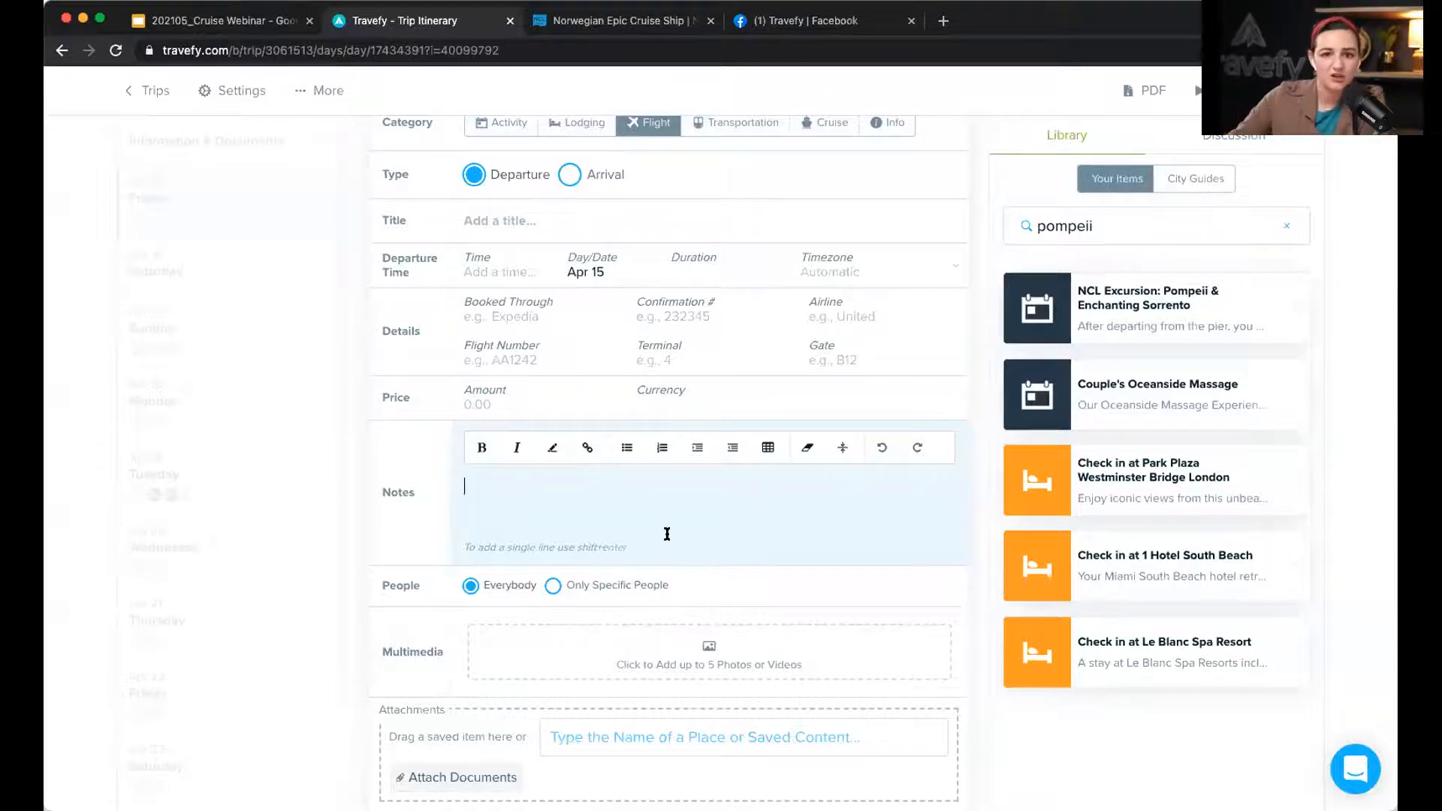
# Step: Delete the draft flight event and dismiss the deletion notification
pyautogui.scroll(-2, 667, 534)
pyautogui.click(831, 728)
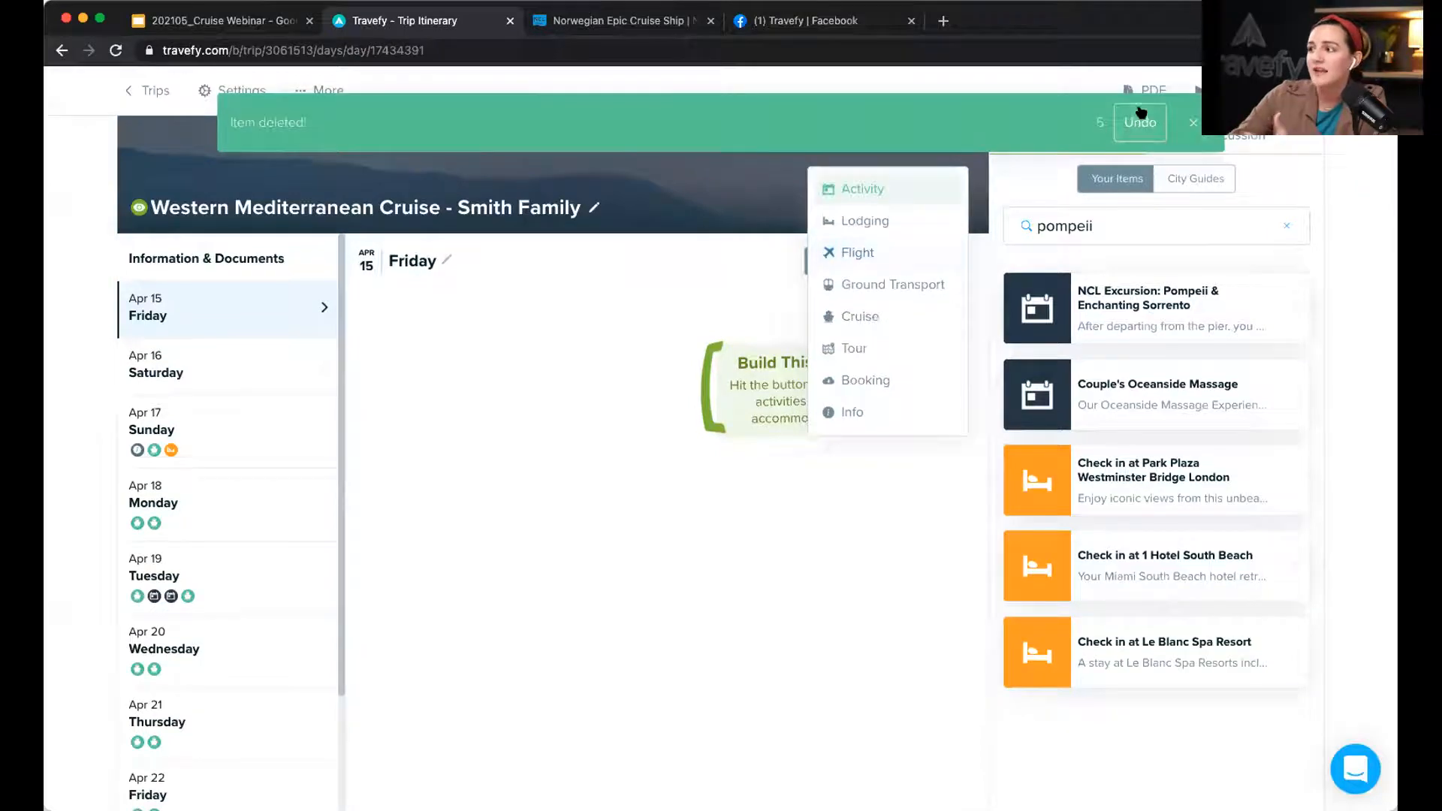
pyautogui.click(1187, 121)
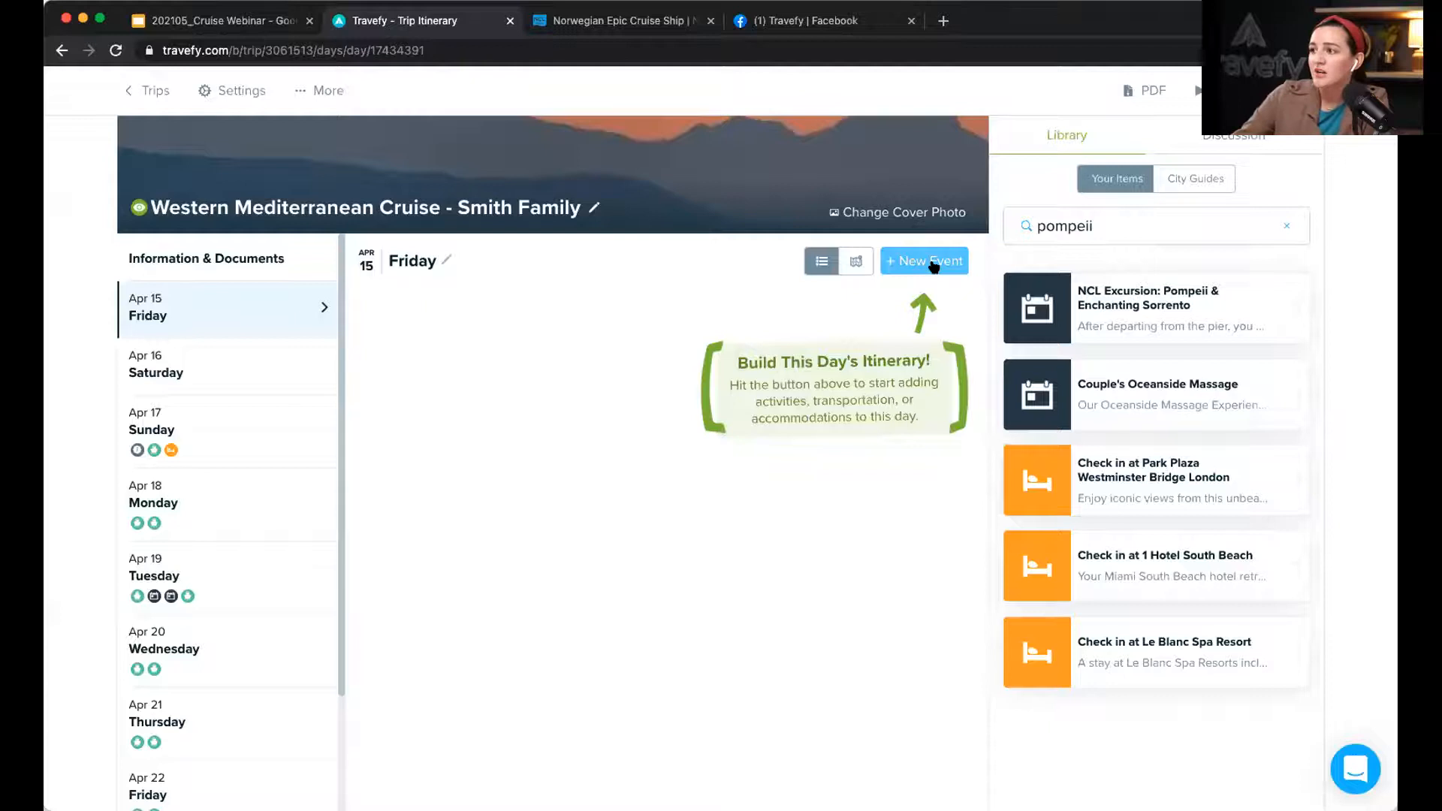
# Step: Add American Airlines flight AA 66 via Get Info, then view its Apr 16 Barcelona arrival
pyautogui.click(934, 266)
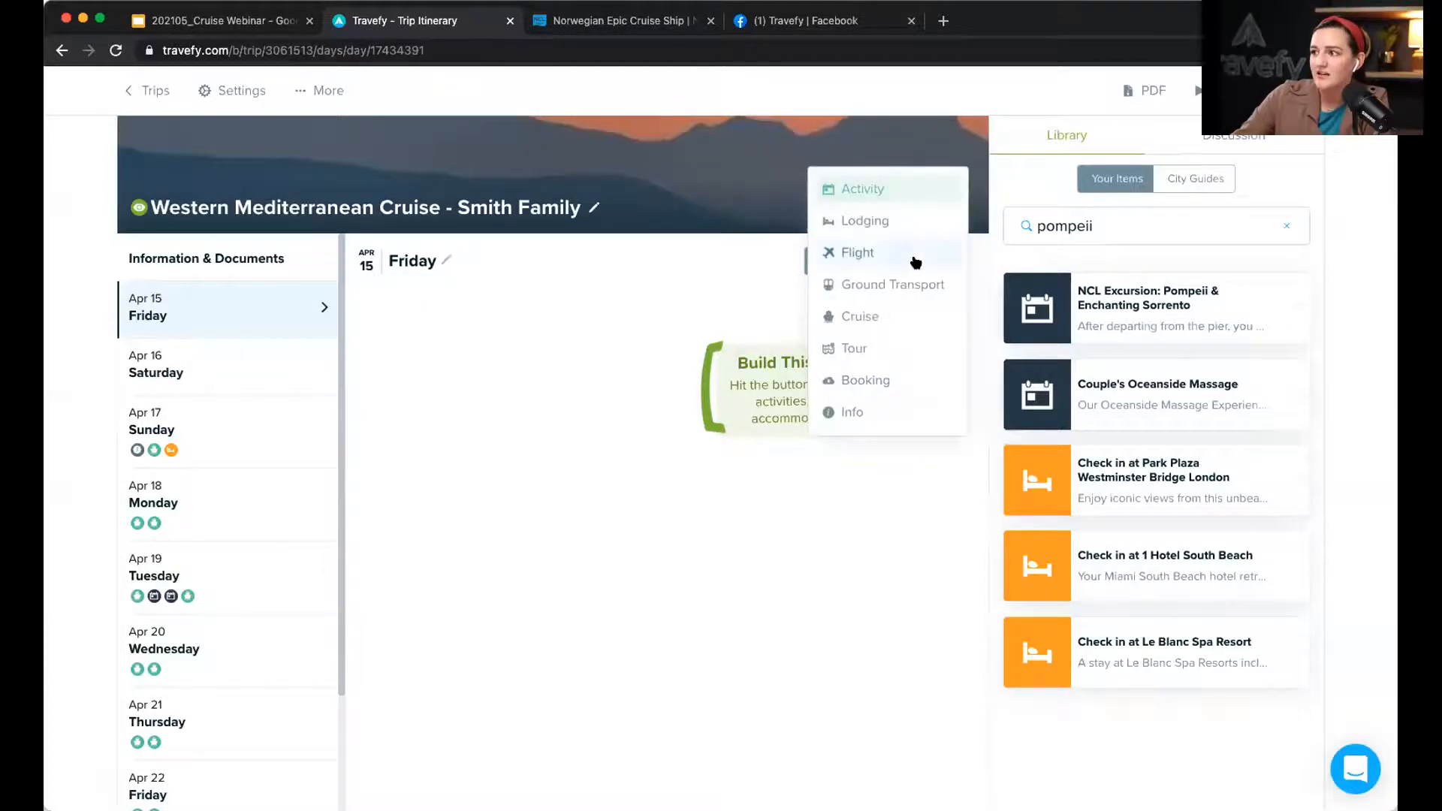
pyautogui.click(903, 259)
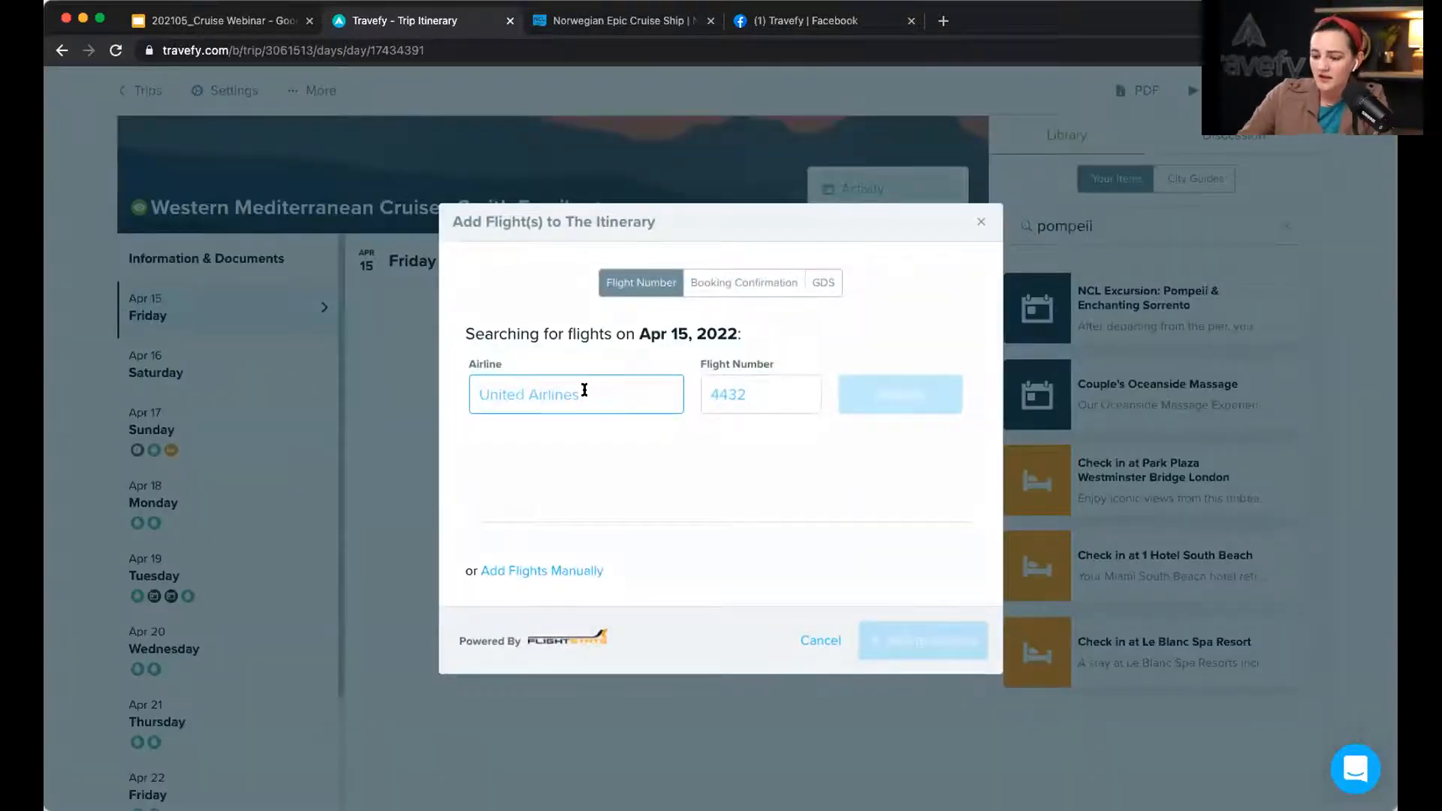
pyautogui.write('AA')
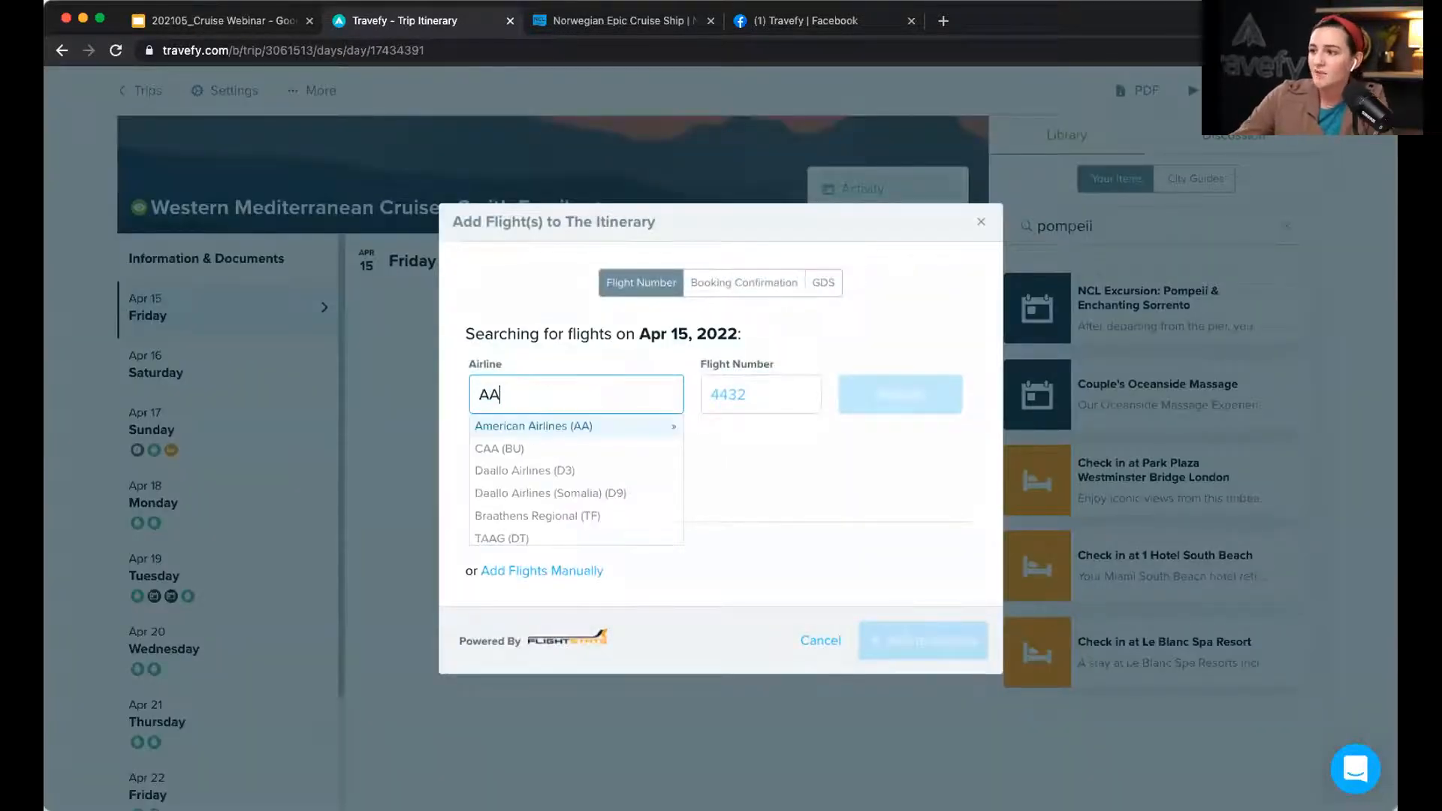
pyautogui.click(595, 427)
pyautogui.click(749, 399)
pyautogui.write('66')
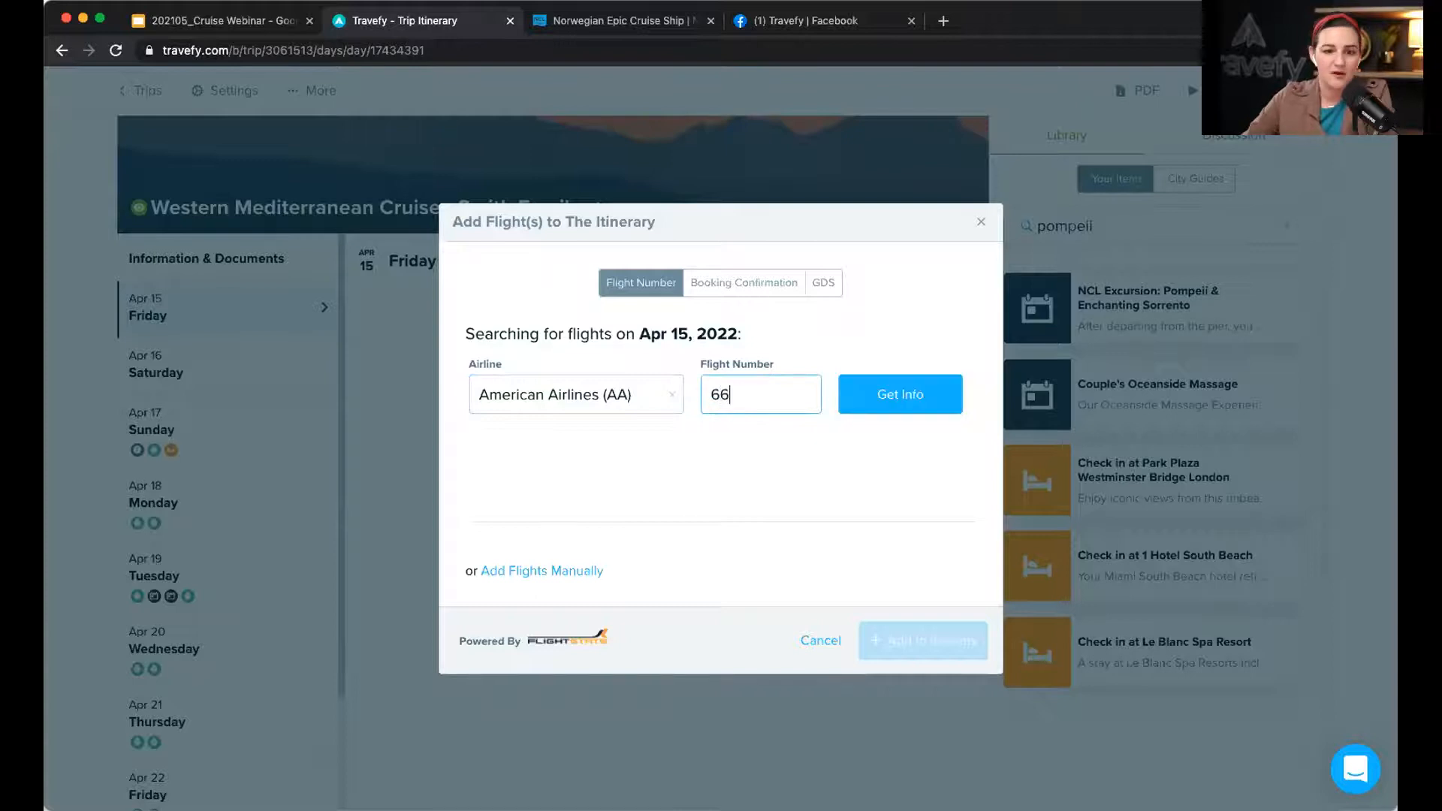
pyautogui.click(908, 392)
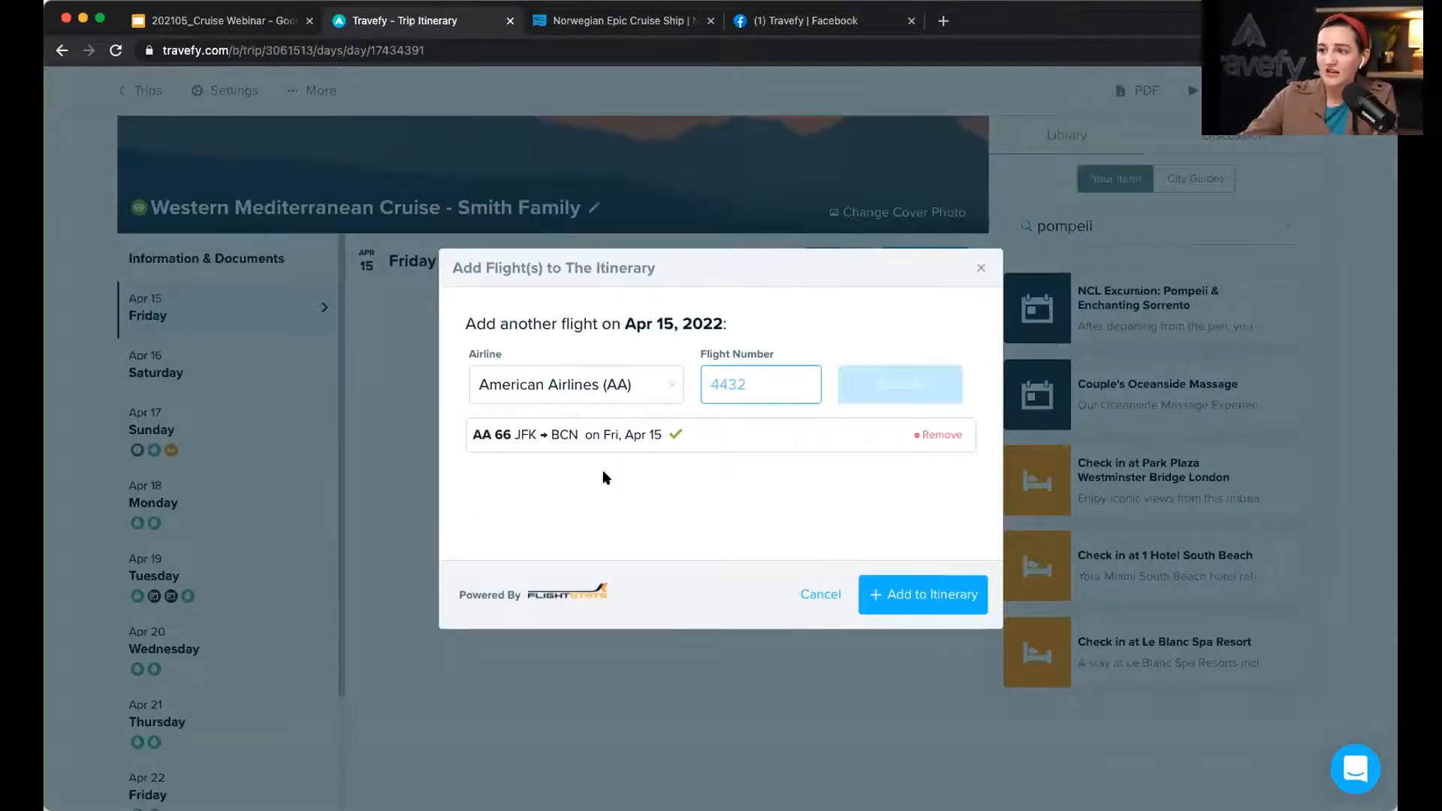
pyautogui.click(914, 603)
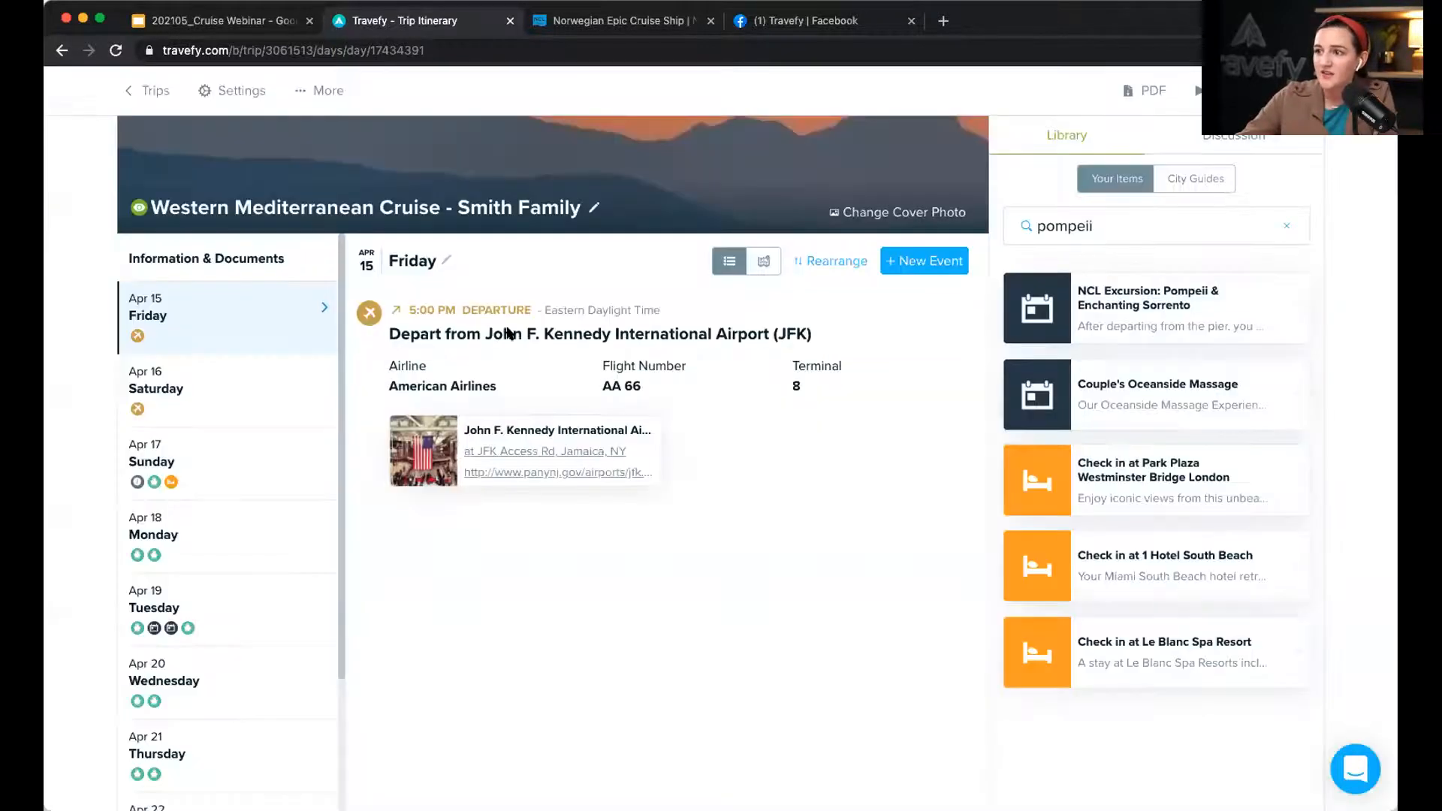
pyautogui.click(197, 371)
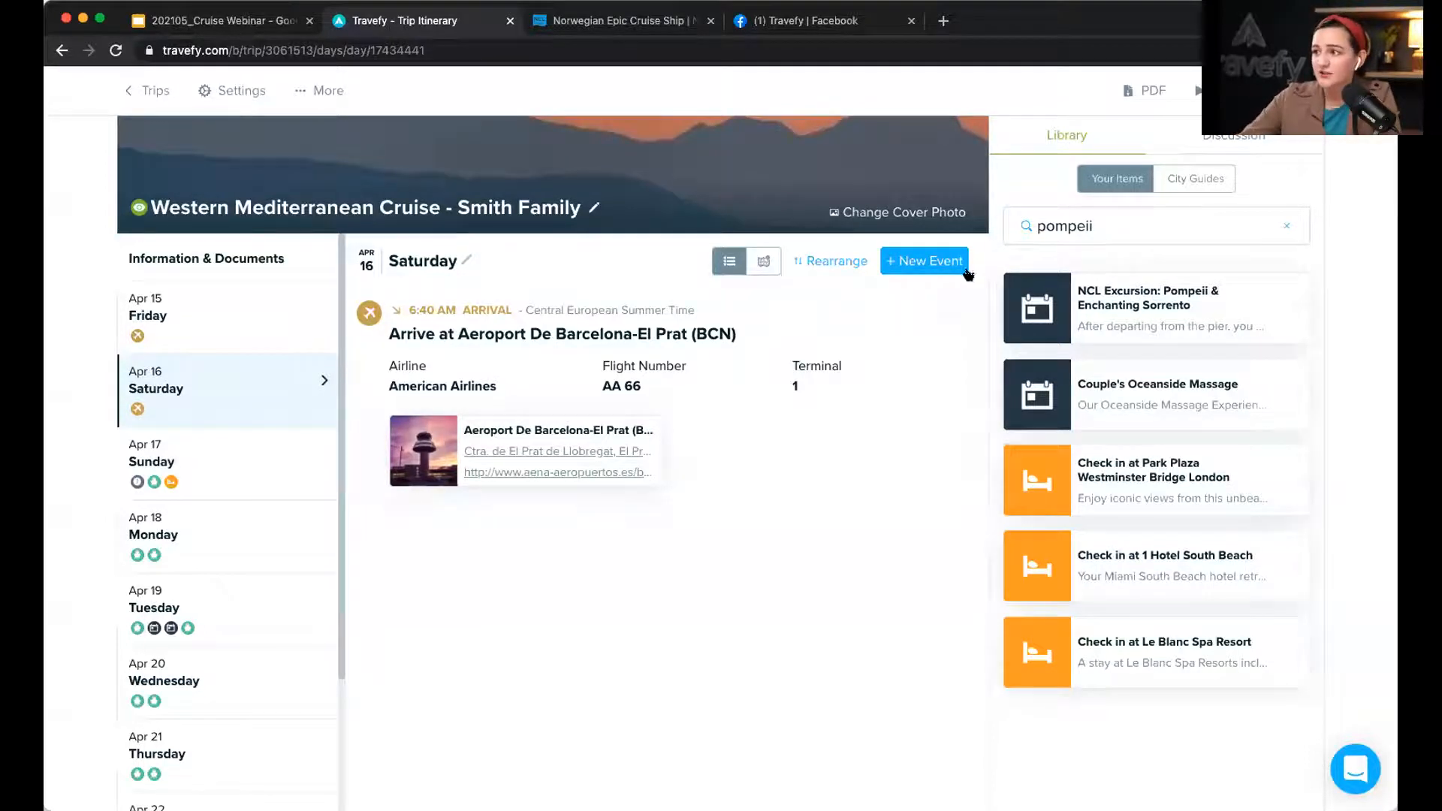
# Step: Add a lodging check-in at El Palace Hotel Barcelona to Saturday Apr 16, from General Properties
pyautogui.click(935, 267)
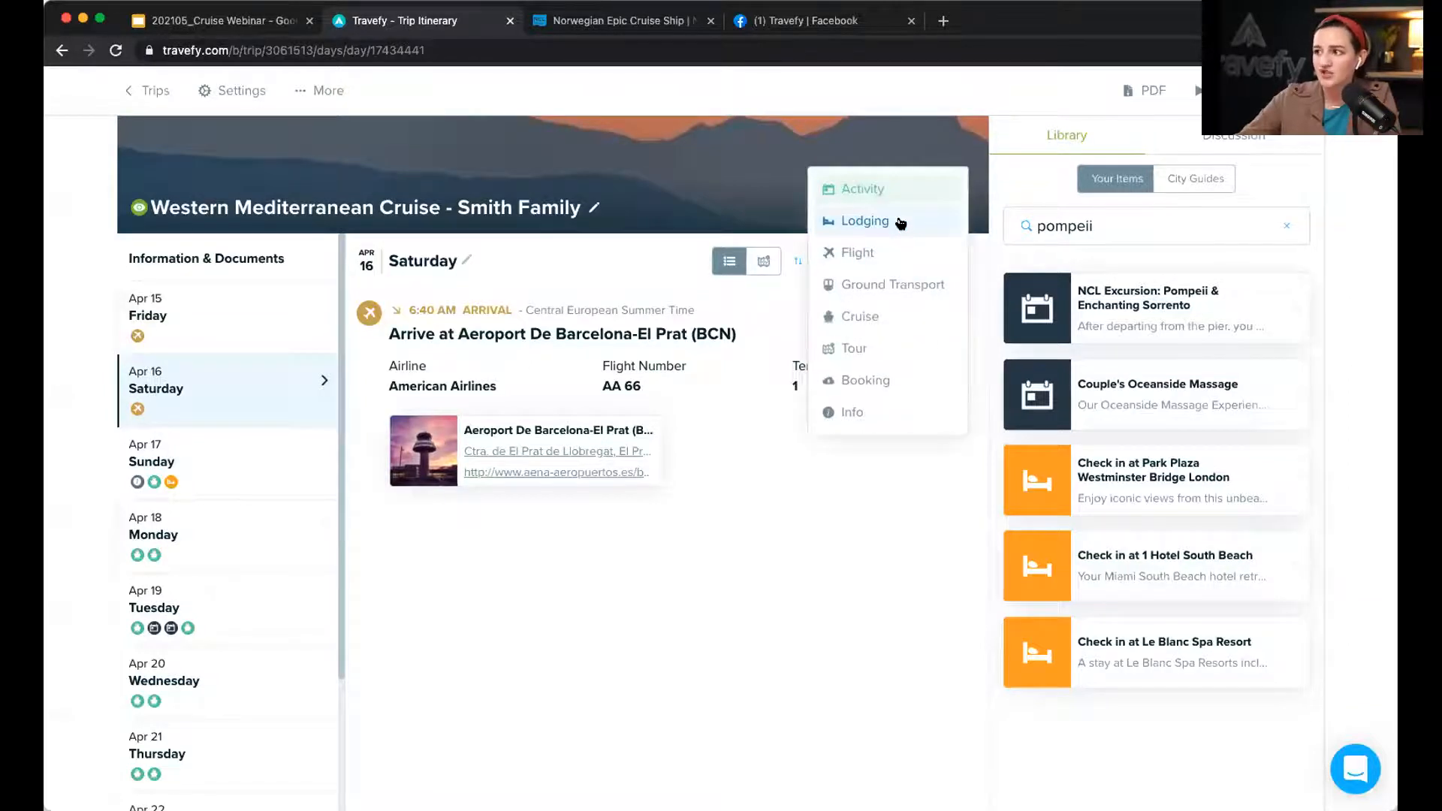
pyautogui.click(901, 223)
pyautogui.click(774, 210)
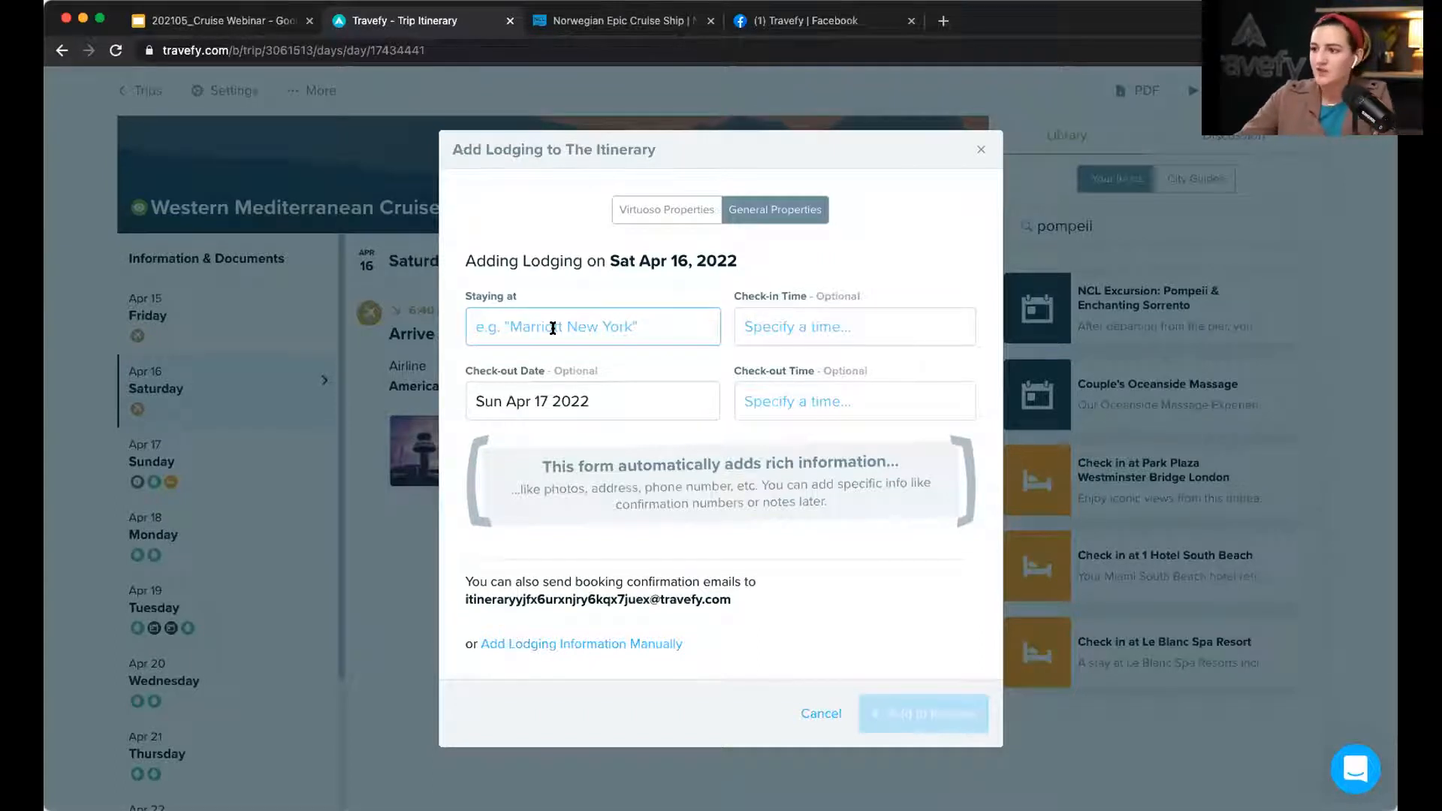
pyautogui.write('el ')
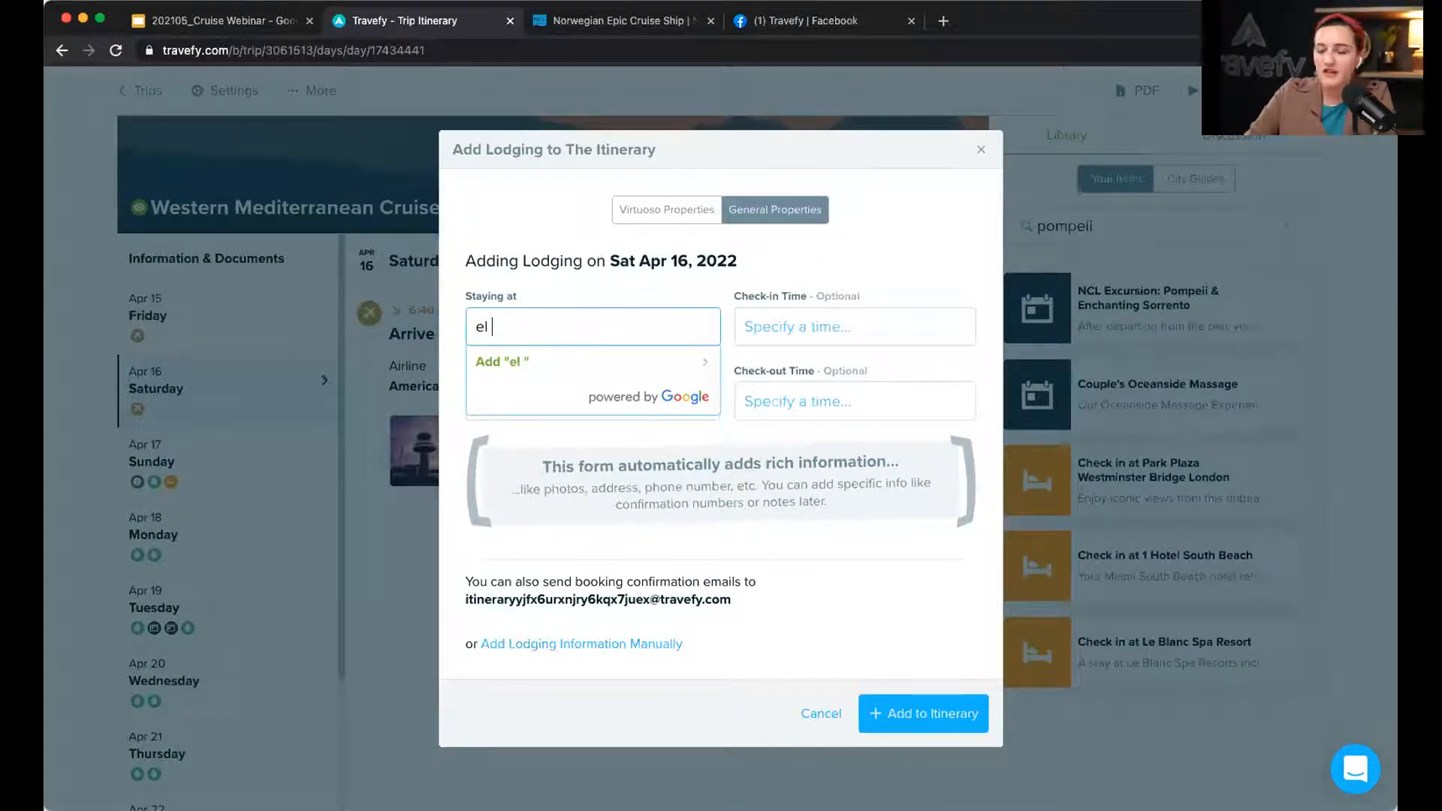
pyautogui.write('palace hotel')
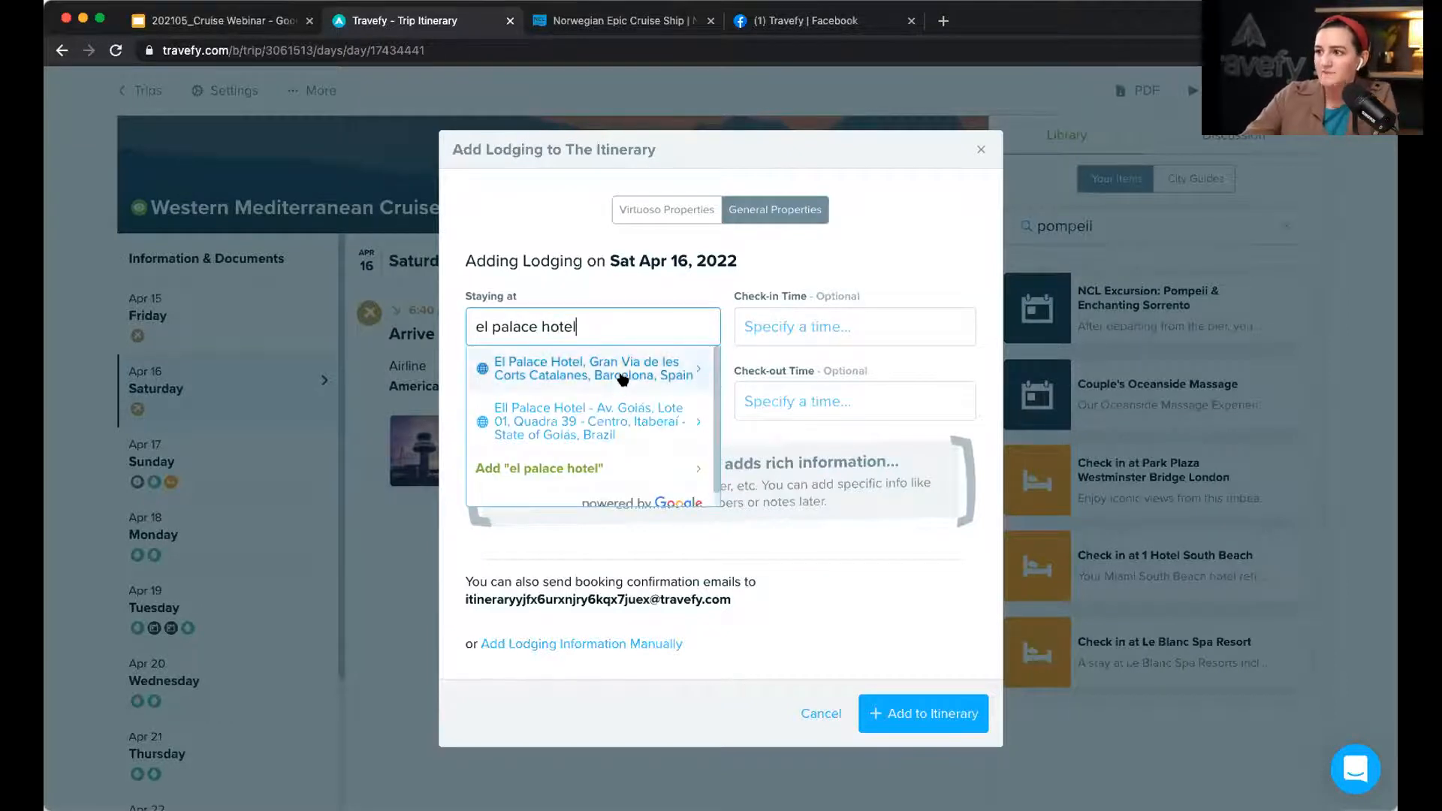
pyautogui.click(623, 379)
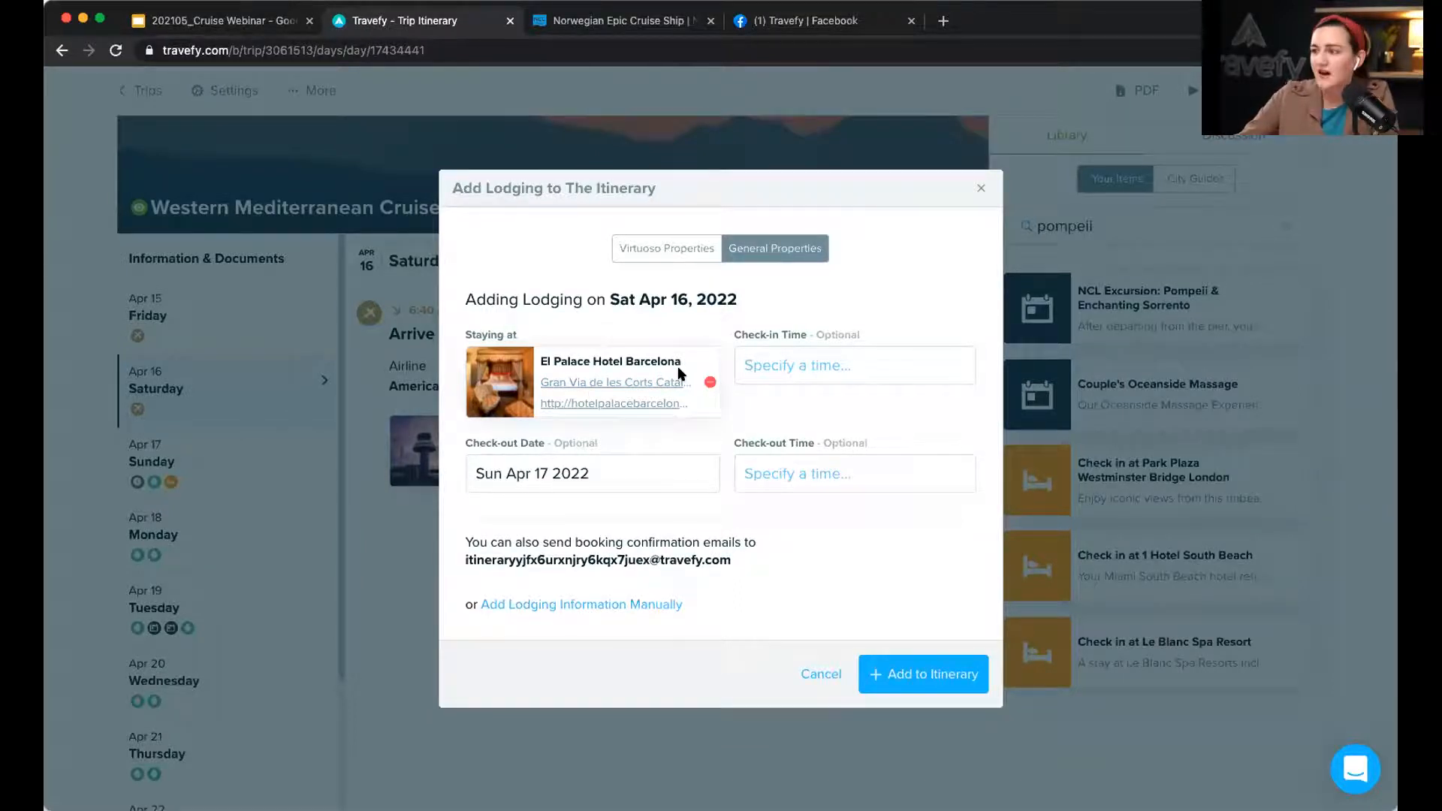
pyautogui.click(954, 676)
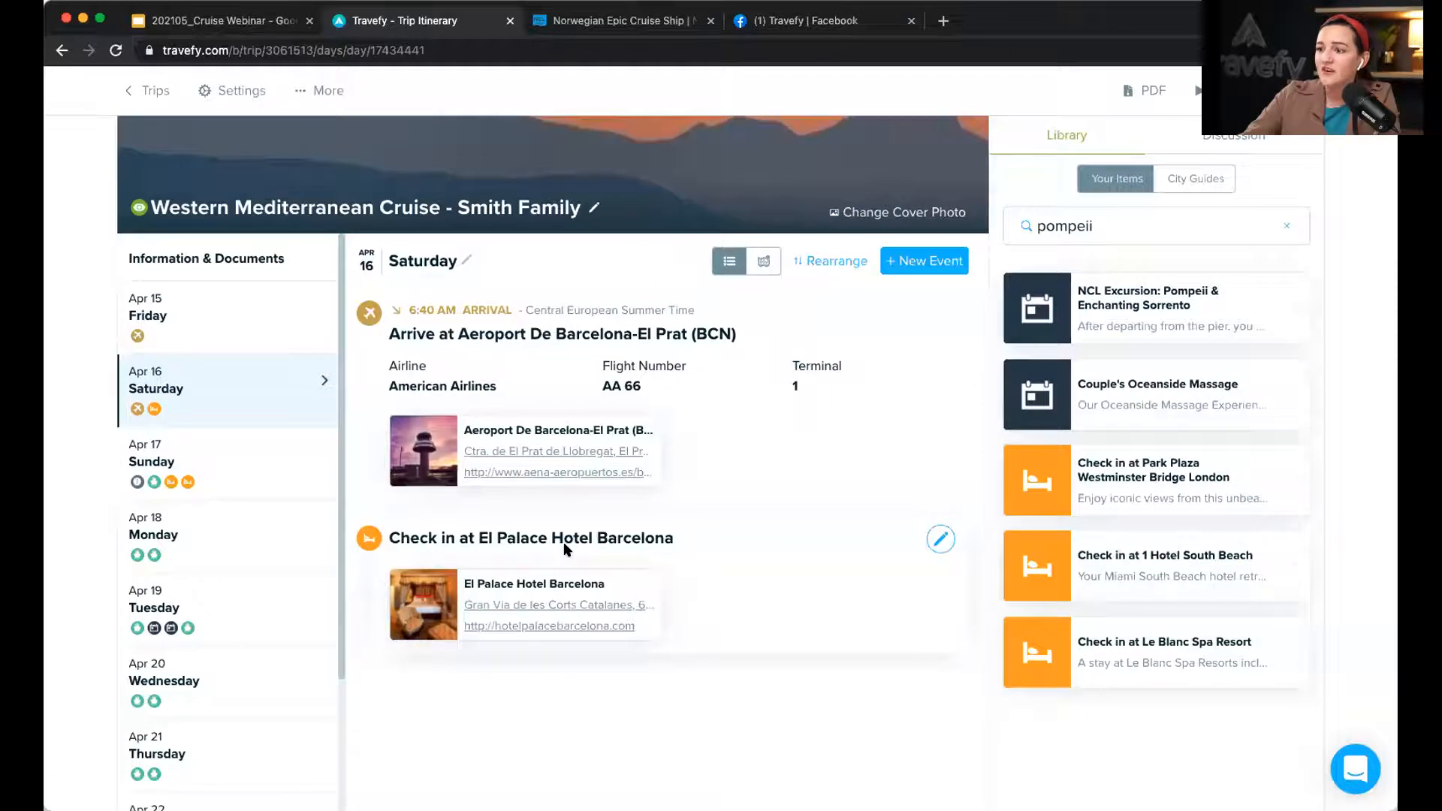
# Step: Move the El Palace Hotel Barcelona check-out to the top of Sunday Apr 17, then return to Saturday
pyautogui.click(265, 470)
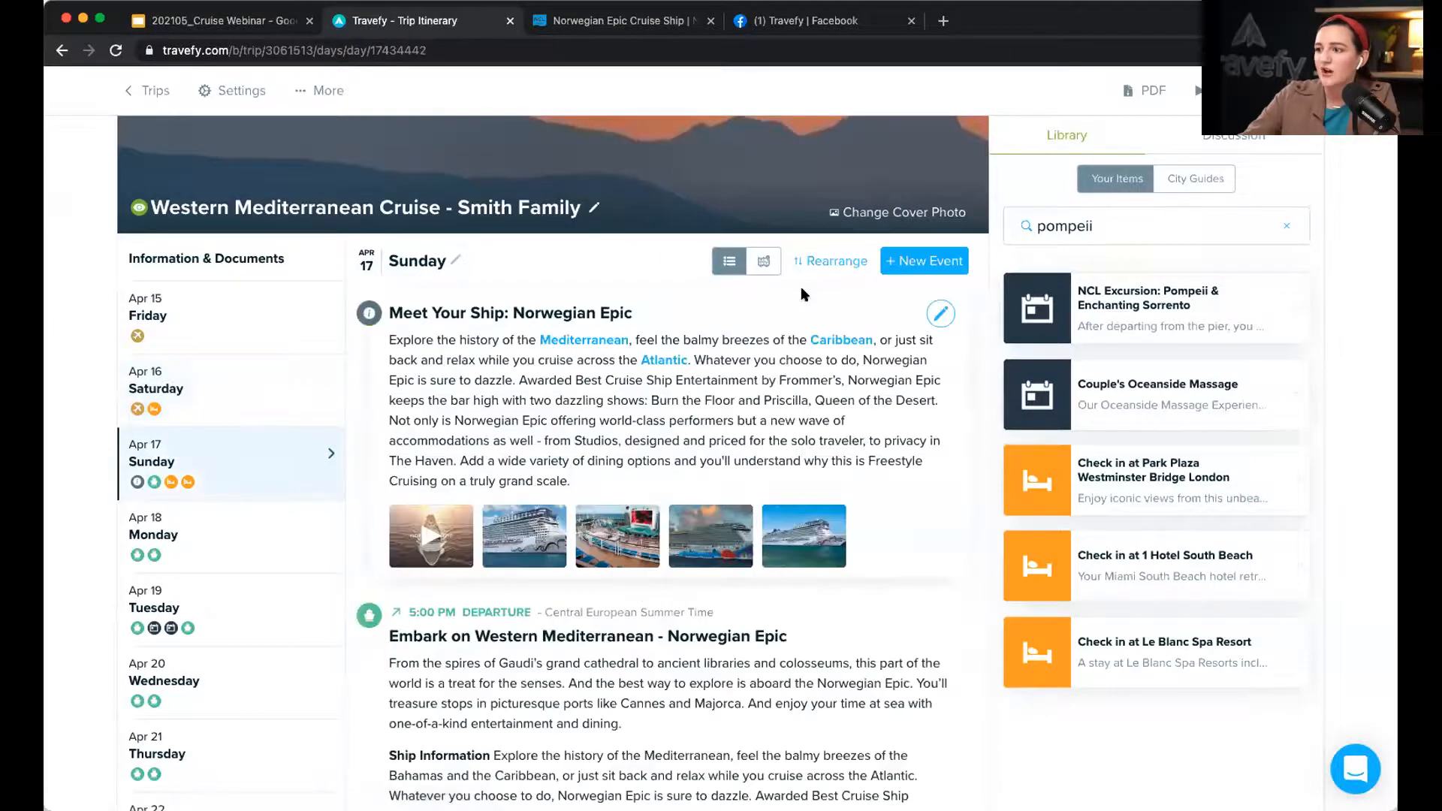
pyautogui.click(830, 260)
pyautogui.moveTo(548, 496); pyautogui.dragTo(571, 292)
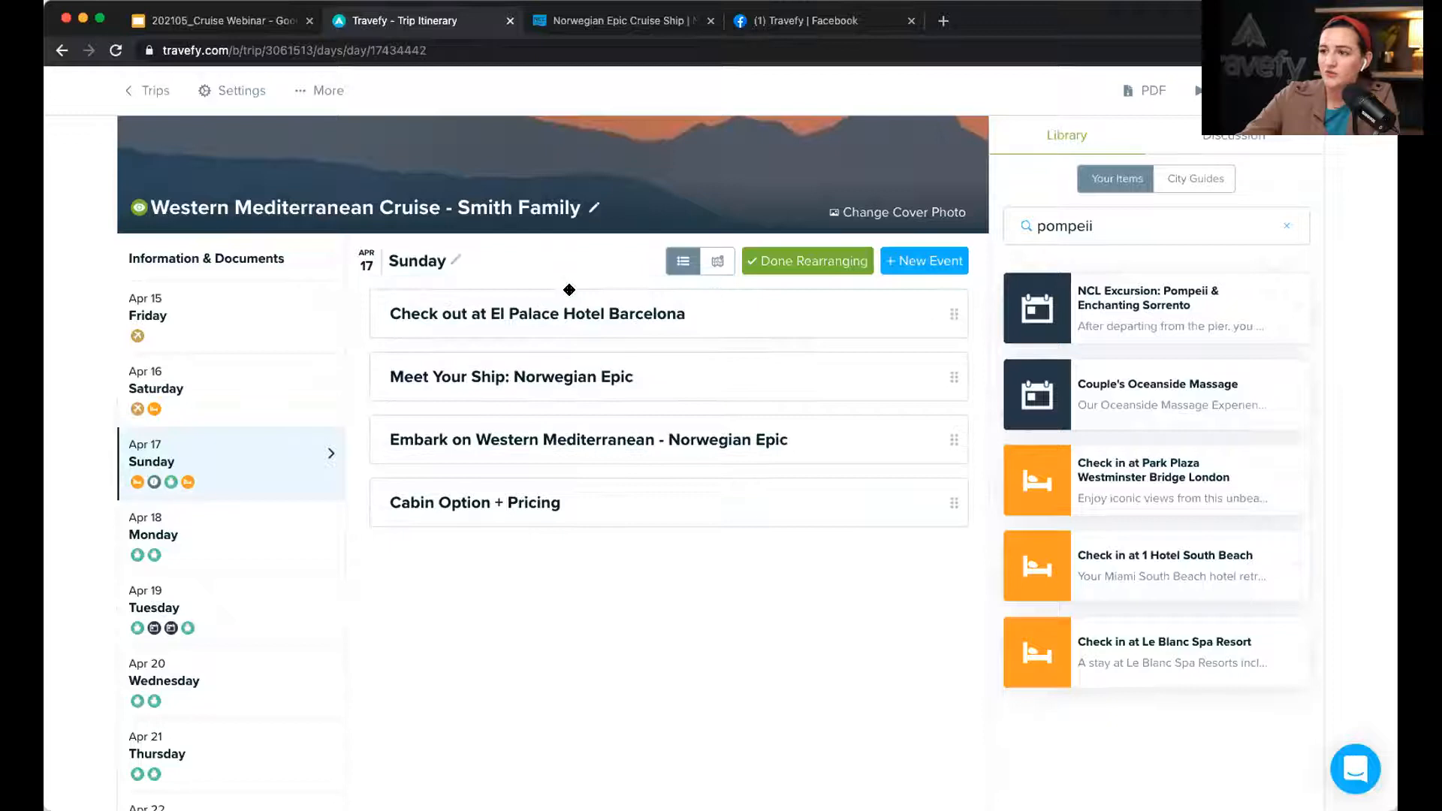
pyautogui.click(823, 262)
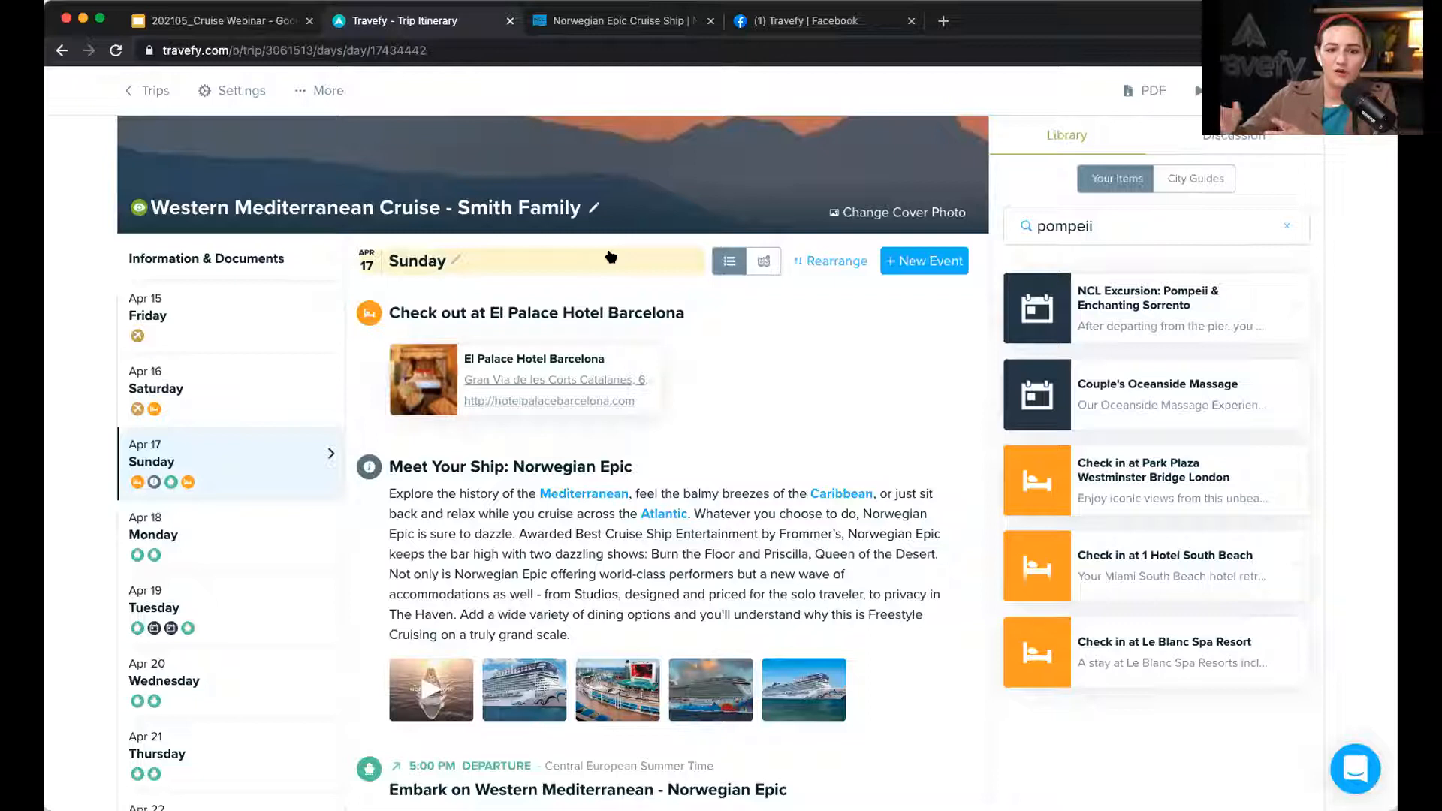
pyautogui.click(180, 390)
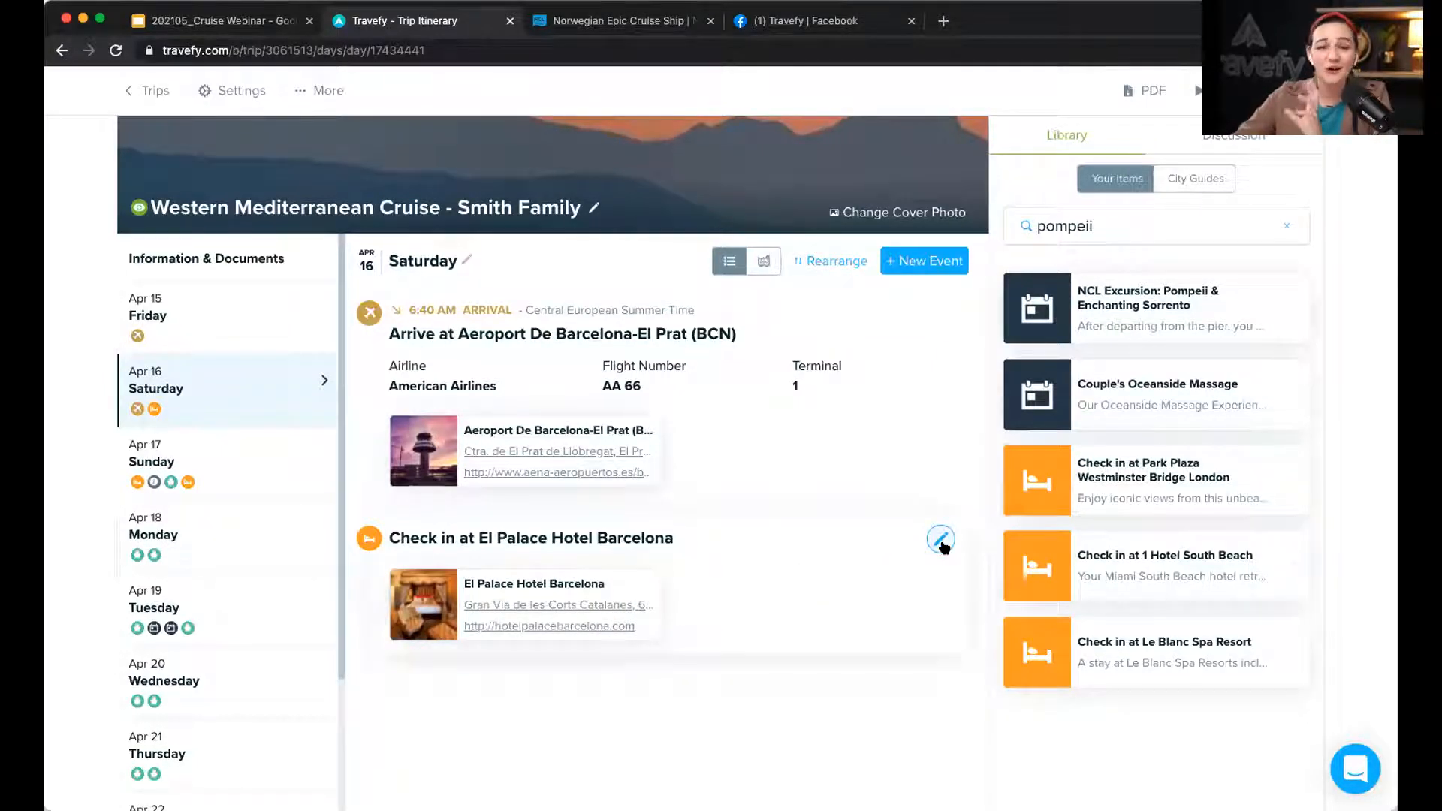
# Step: Paste the hotel's 1919 history paragraph into the El Palace check-in notes and open the image picker
pyautogui.click(940, 539)
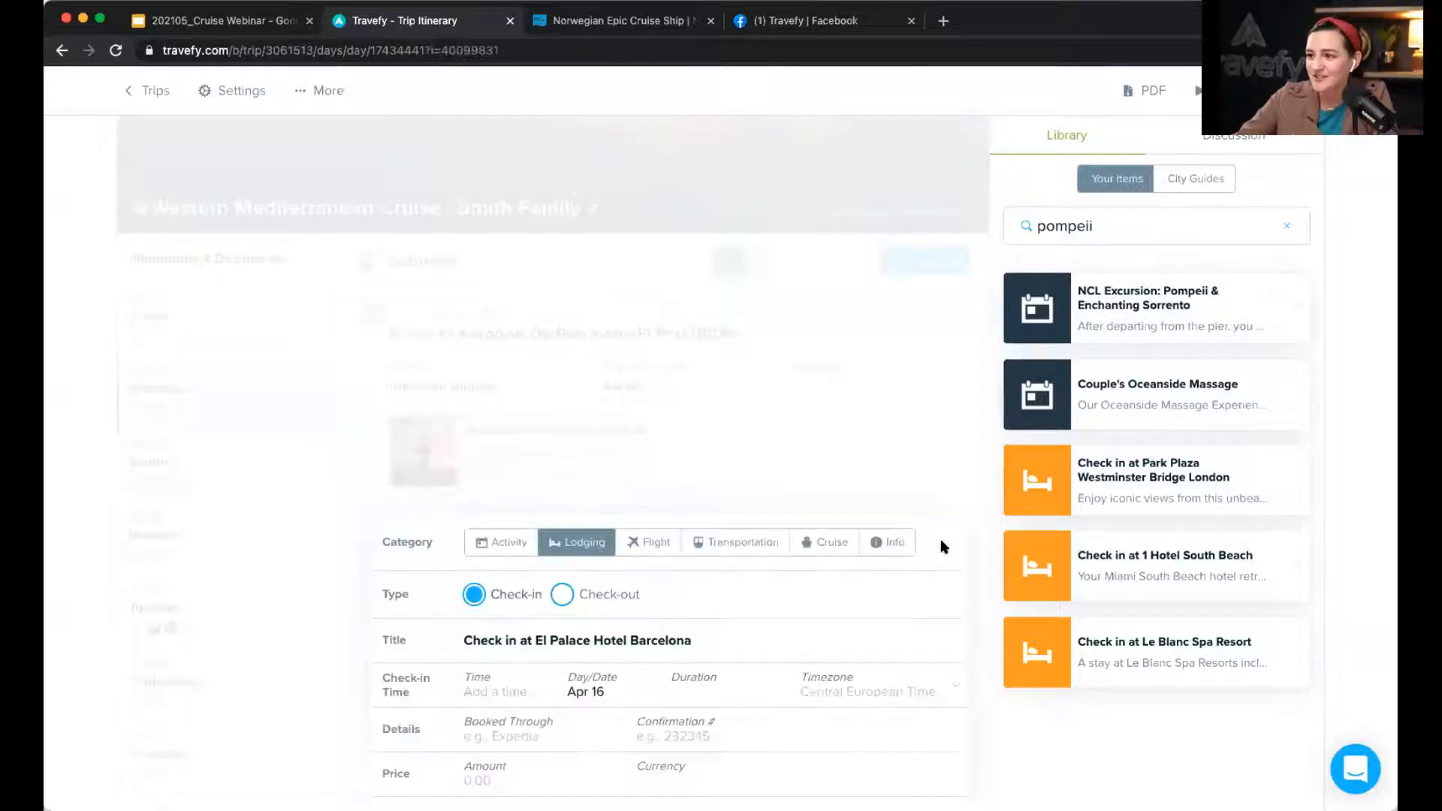
pyautogui.scroll(-5, 577, 570)
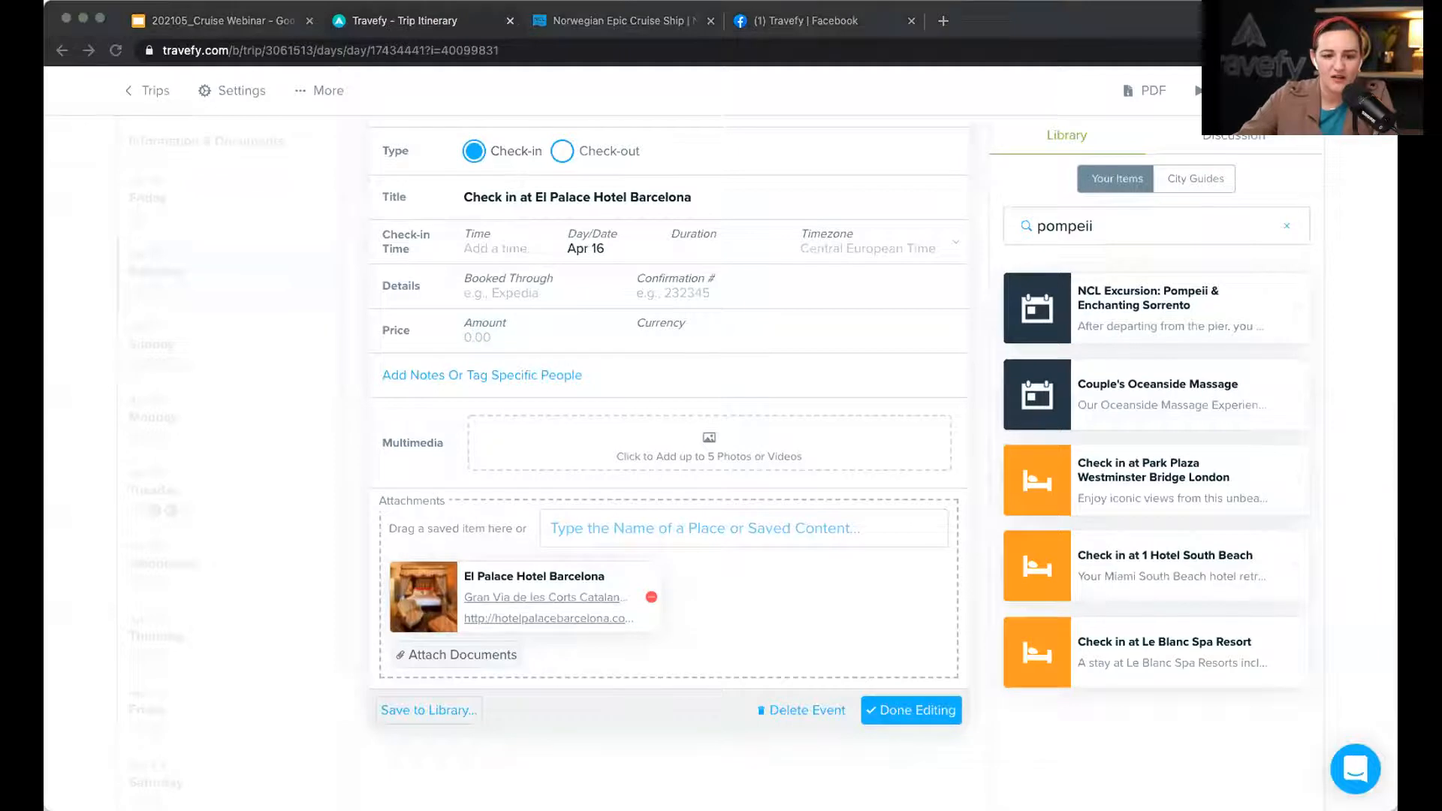
pyautogui.click(400, 373)
pyautogui.write('Since opening its doors in 1919 as the former Ritz of Barcelona, El Palace Barcelona has played host to monarchs, aristocrats, artists, musicians, and more. History has been made within the walls of this hotel in the heart of Barcelona.')
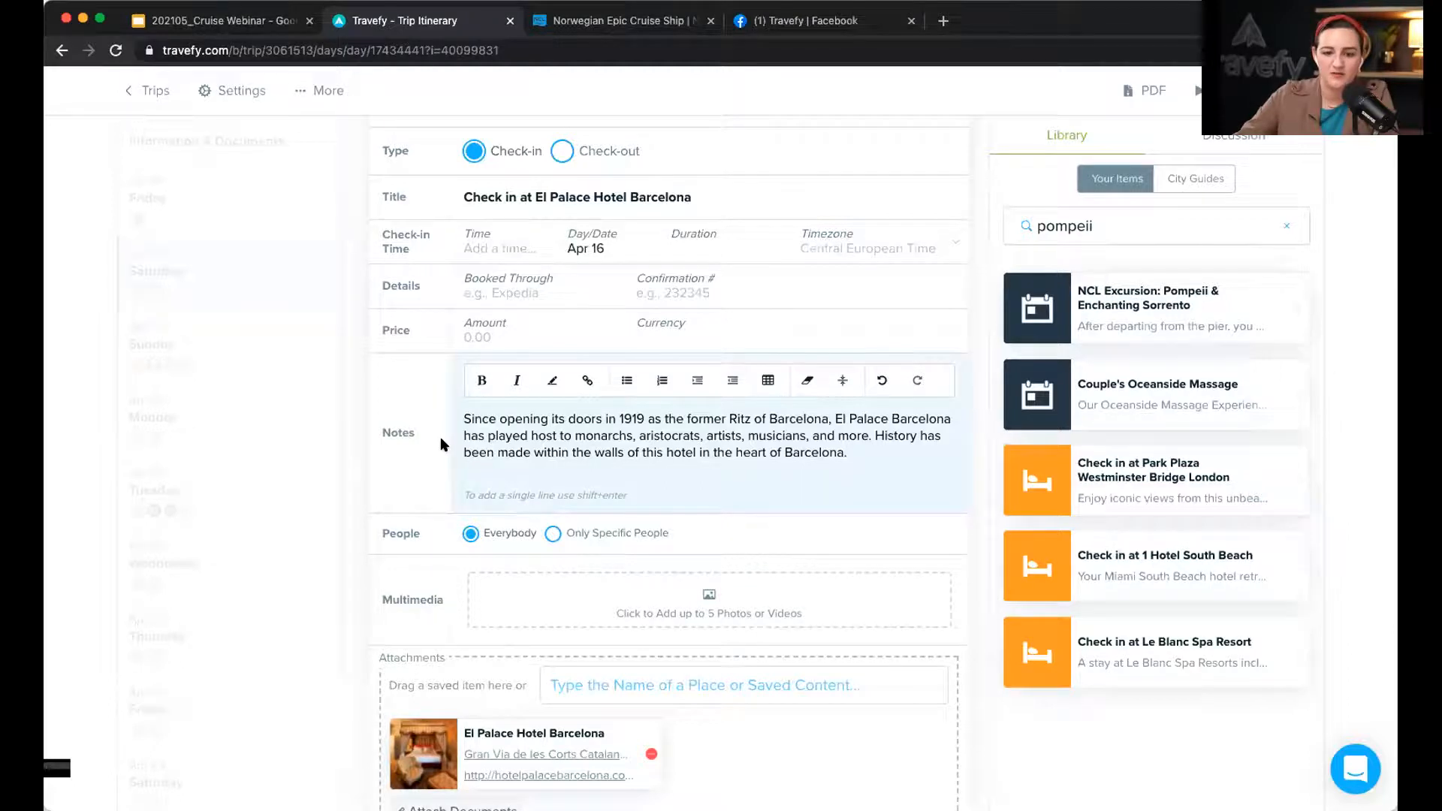
pyautogui.press('super+Tab')
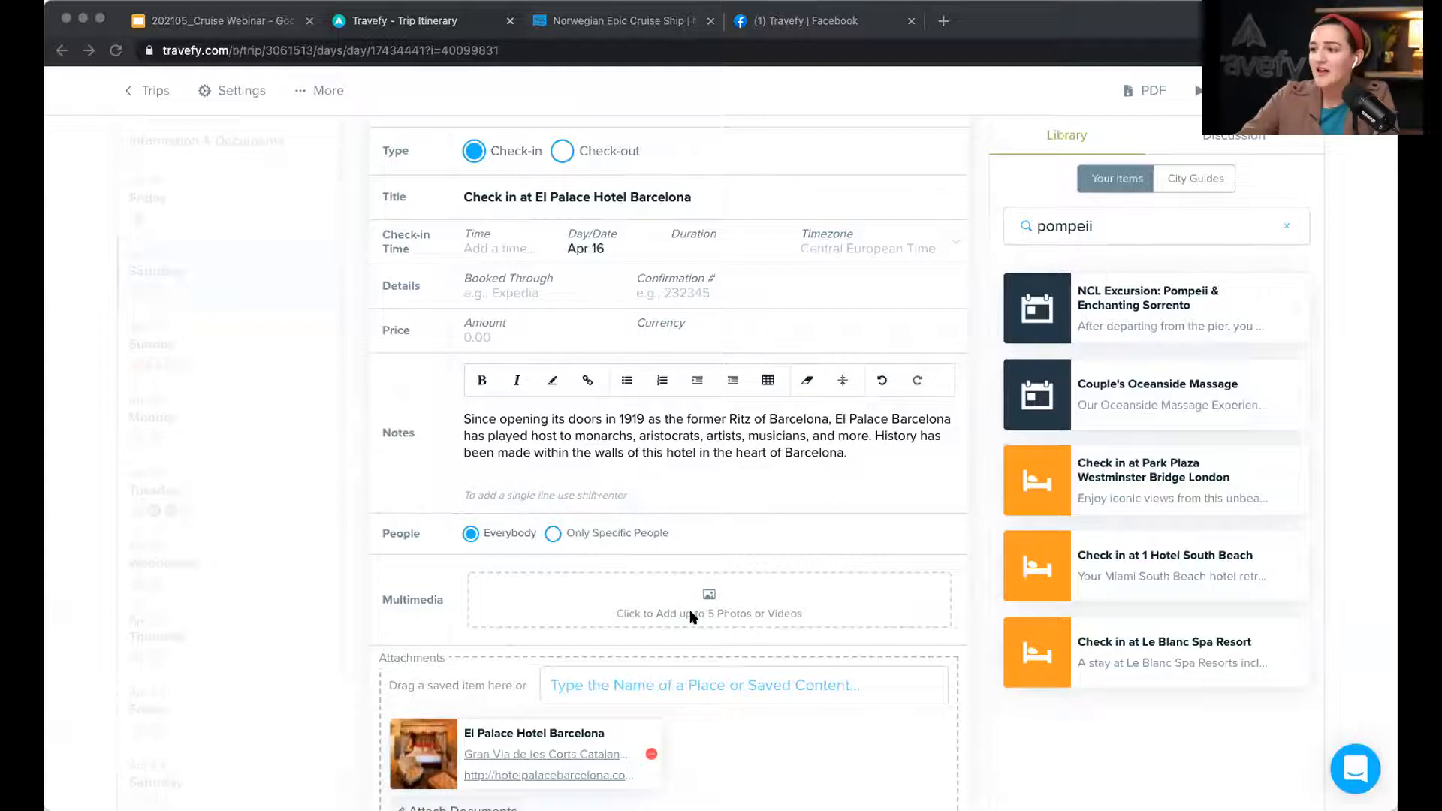
pyautogui.press('super+Tab')
pyautogui.click(710, 605)
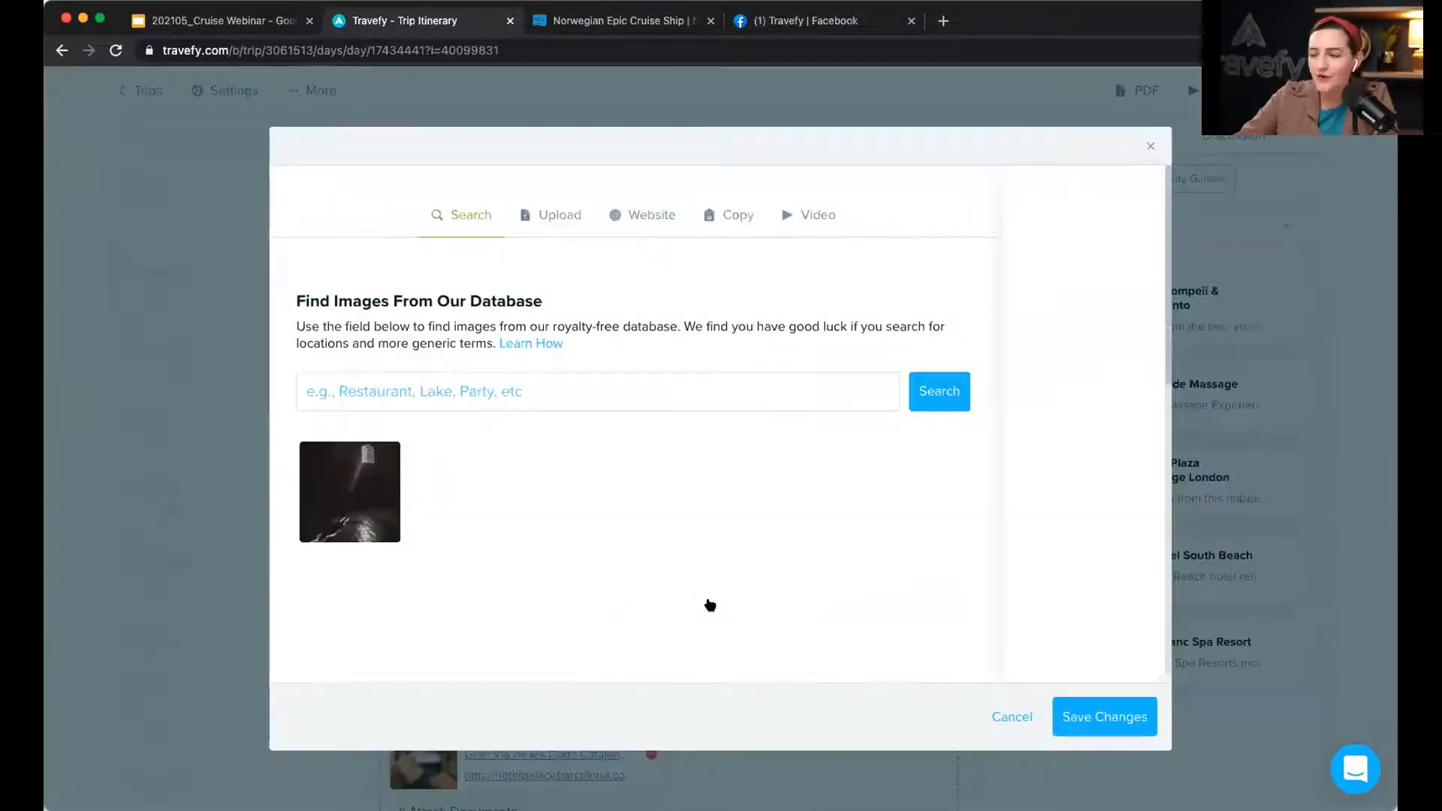
# Step: Load images from the El Palace Barcelona website by pasting its URL
pyautogui.click(645, 216)
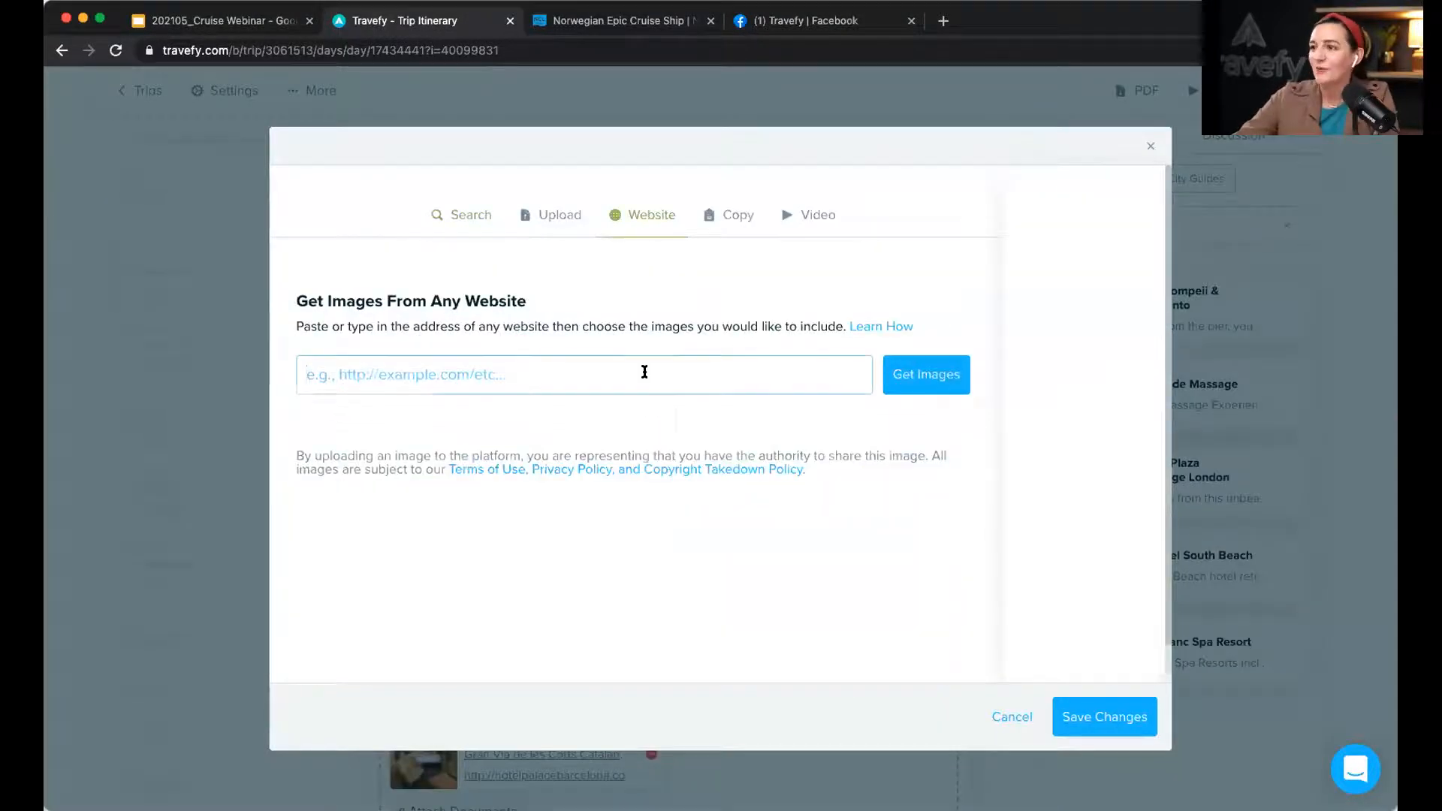
pyautogui.write('https://www.hotelpalacebarcelona.com/')
pyautogui.click(944, 383)
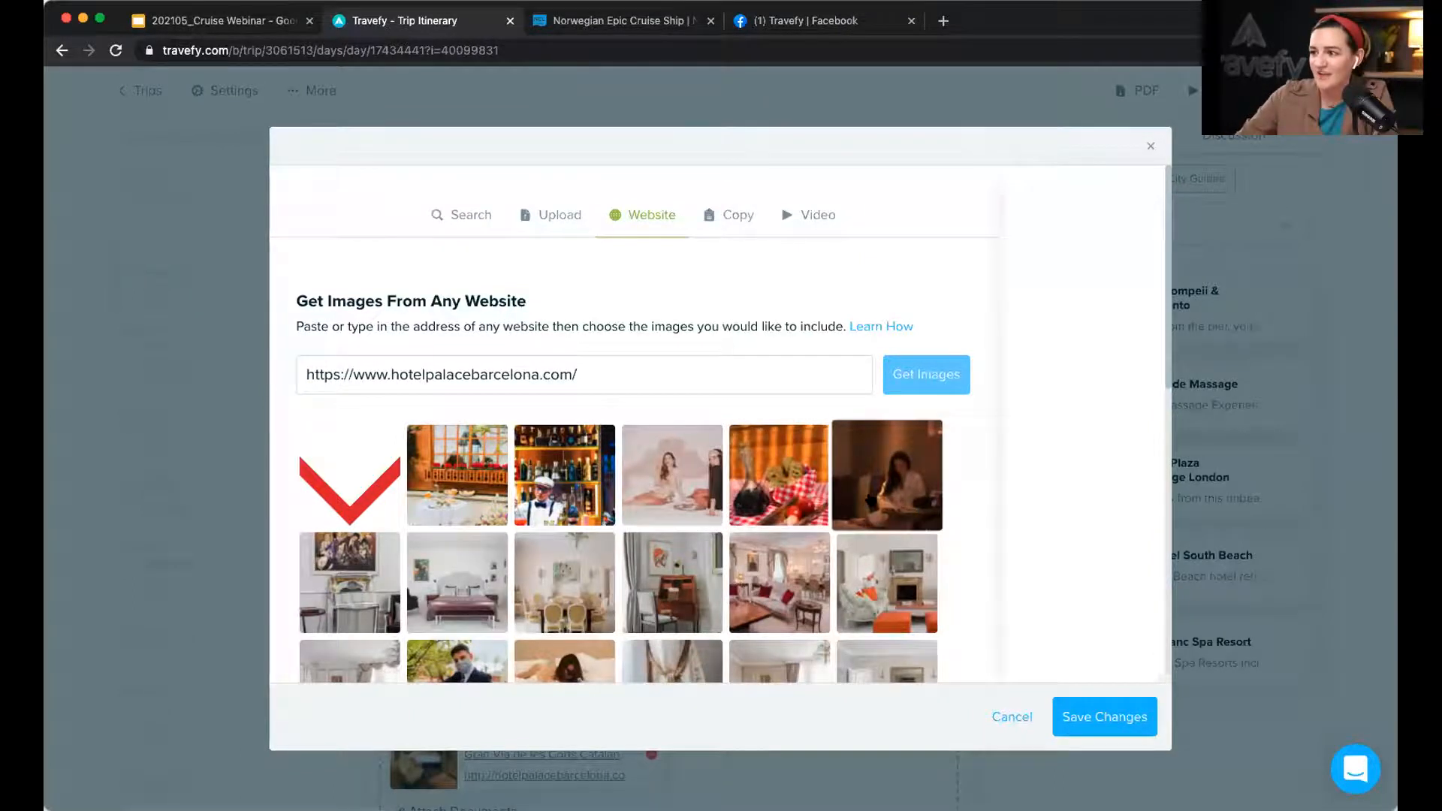
# Step: Attach five hotel photos (bedroom, room, golden hallway, building, red room) and save the check-in
pyautogui.scroll(-5, 826, 465)
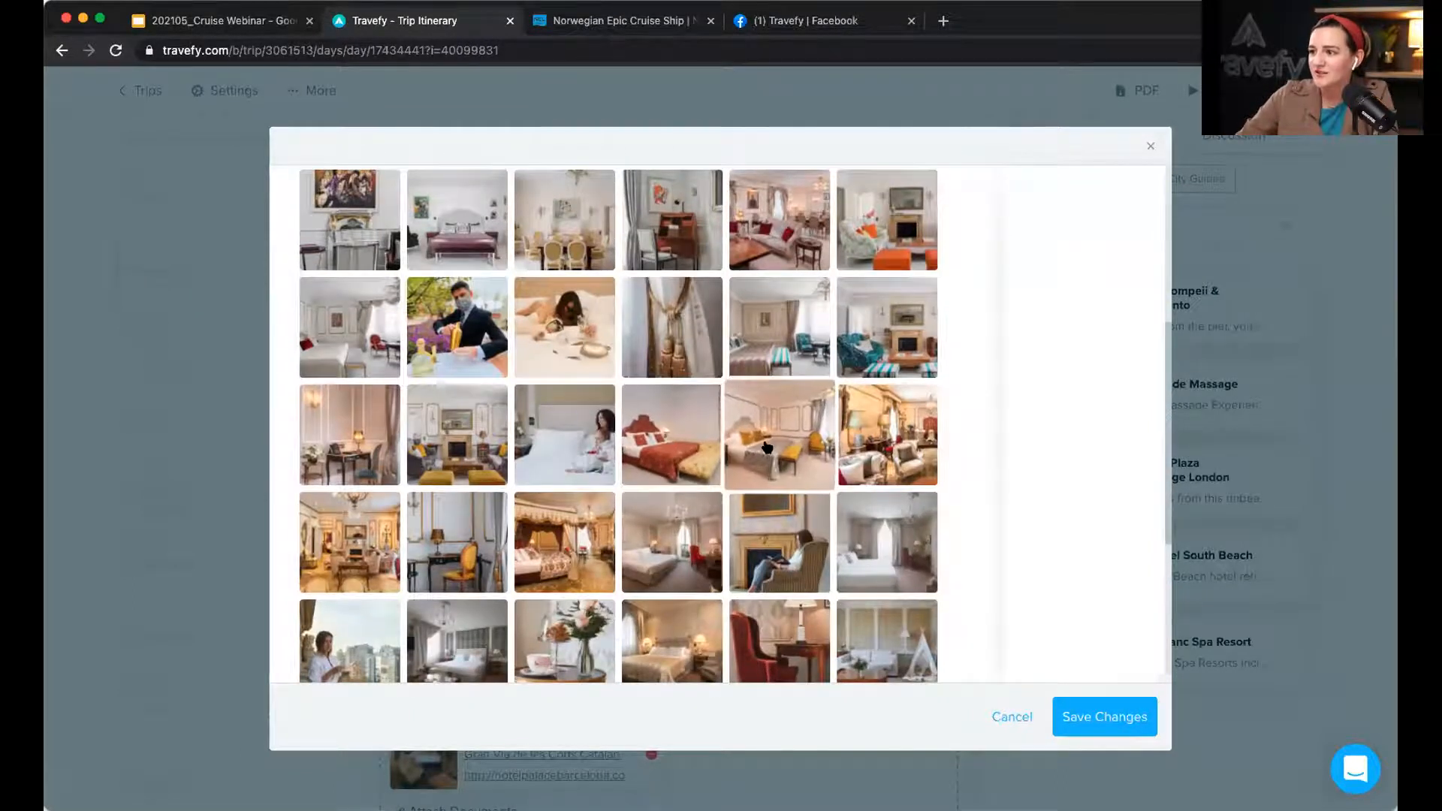
pyautogui.click(766, 447)
pyautogui.click(567, 518)
pyautogui.scroll(-4, 593, 534)
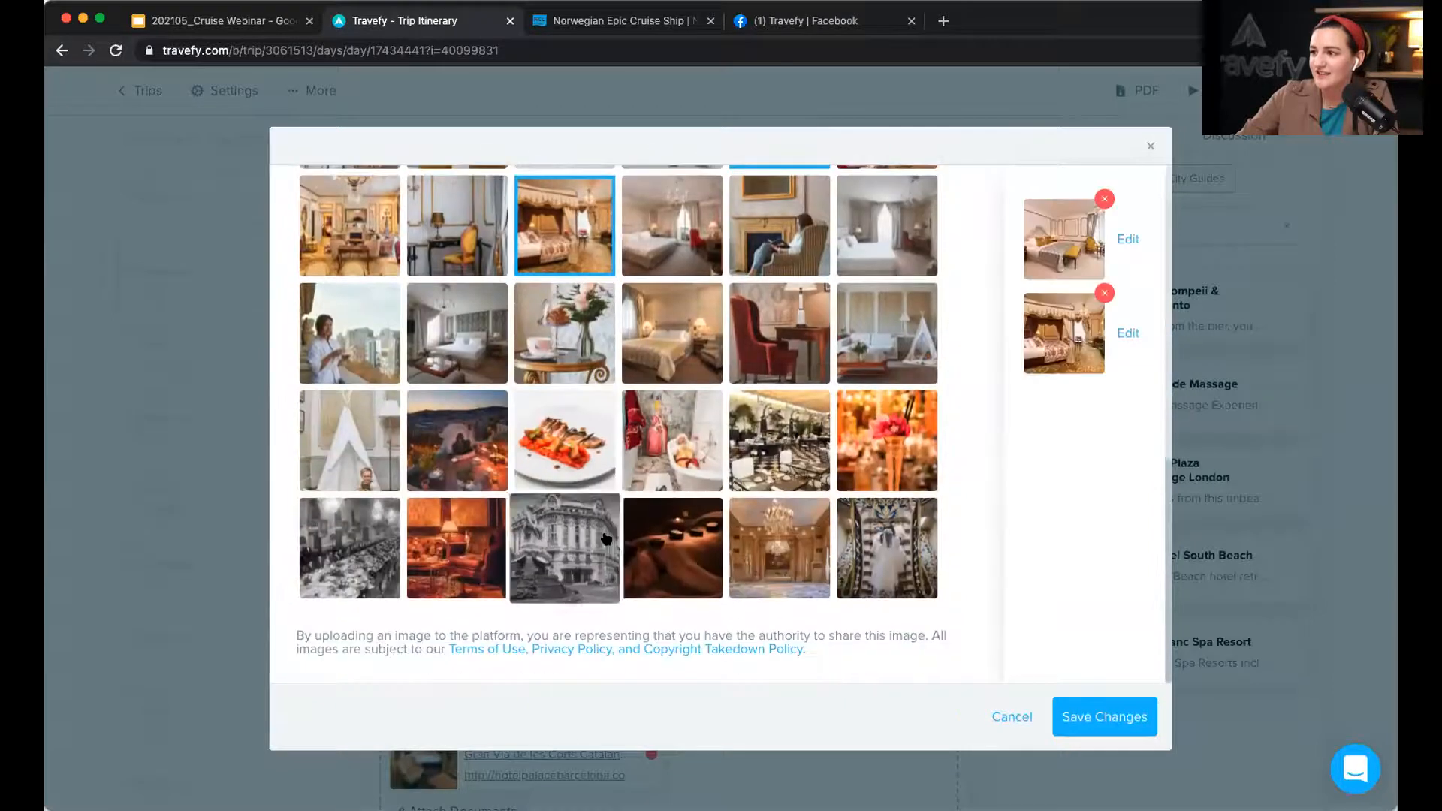
pyautogui.click(778, 544)
pyautogui.click(567, 544)
pyautogui.click(460, 564)
pyautogui.click(1101, 717)
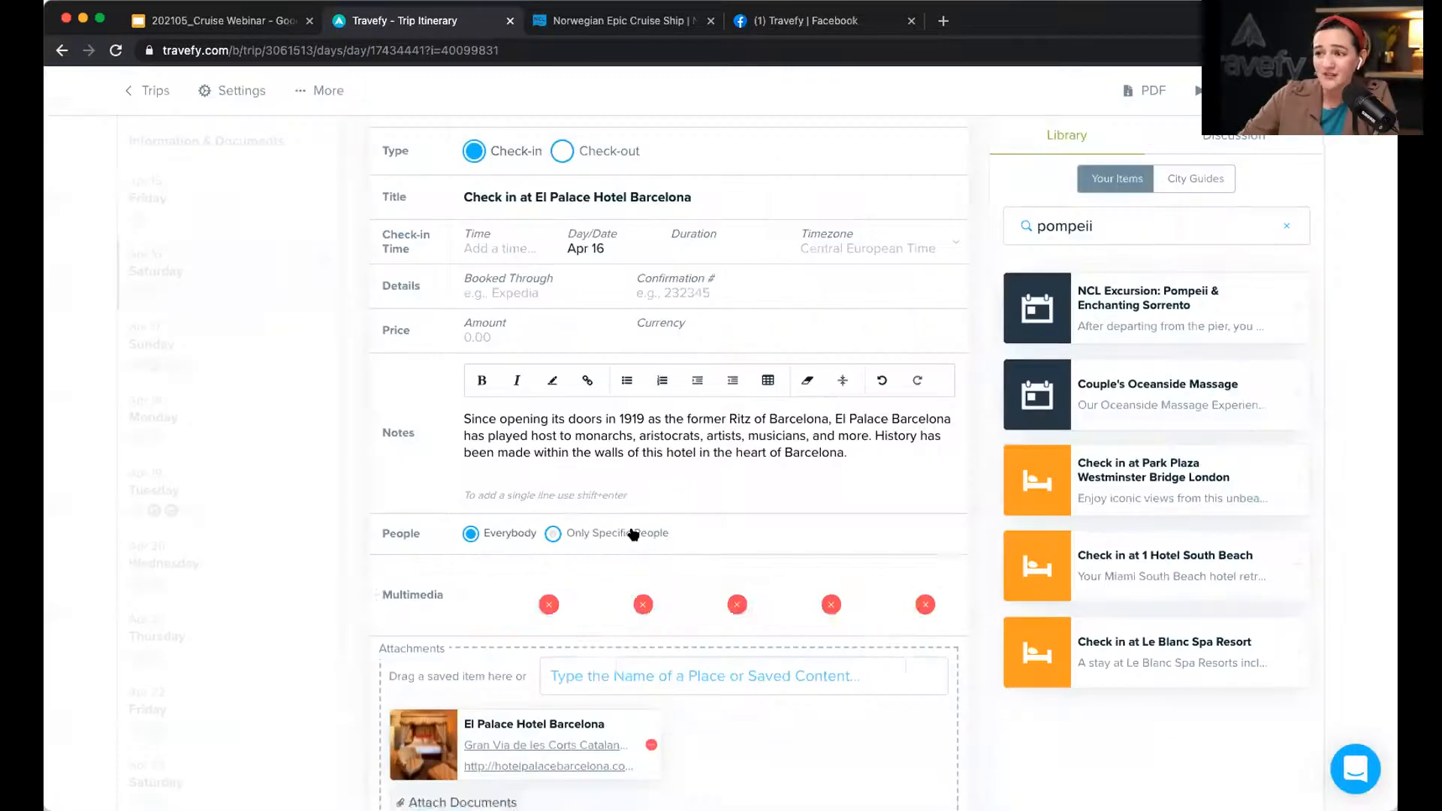
pyautogui.scroll(-2, 752, 609)
pyautogui.click(875, 706)
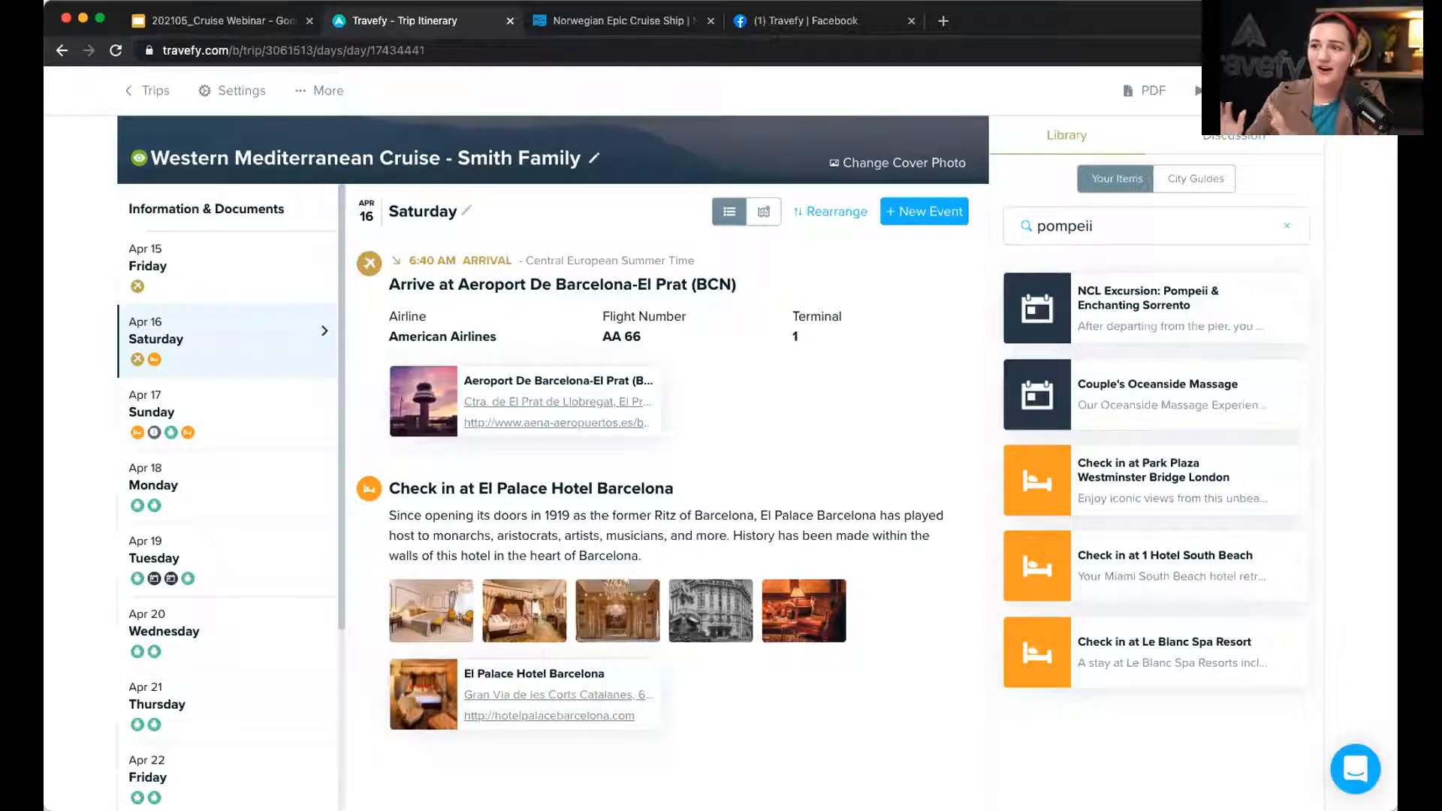
# Step: Clear the 'pompeii' Library search and review Saturday's itinerary with the El Palace check-in
pyautogui.click(1287, 226)
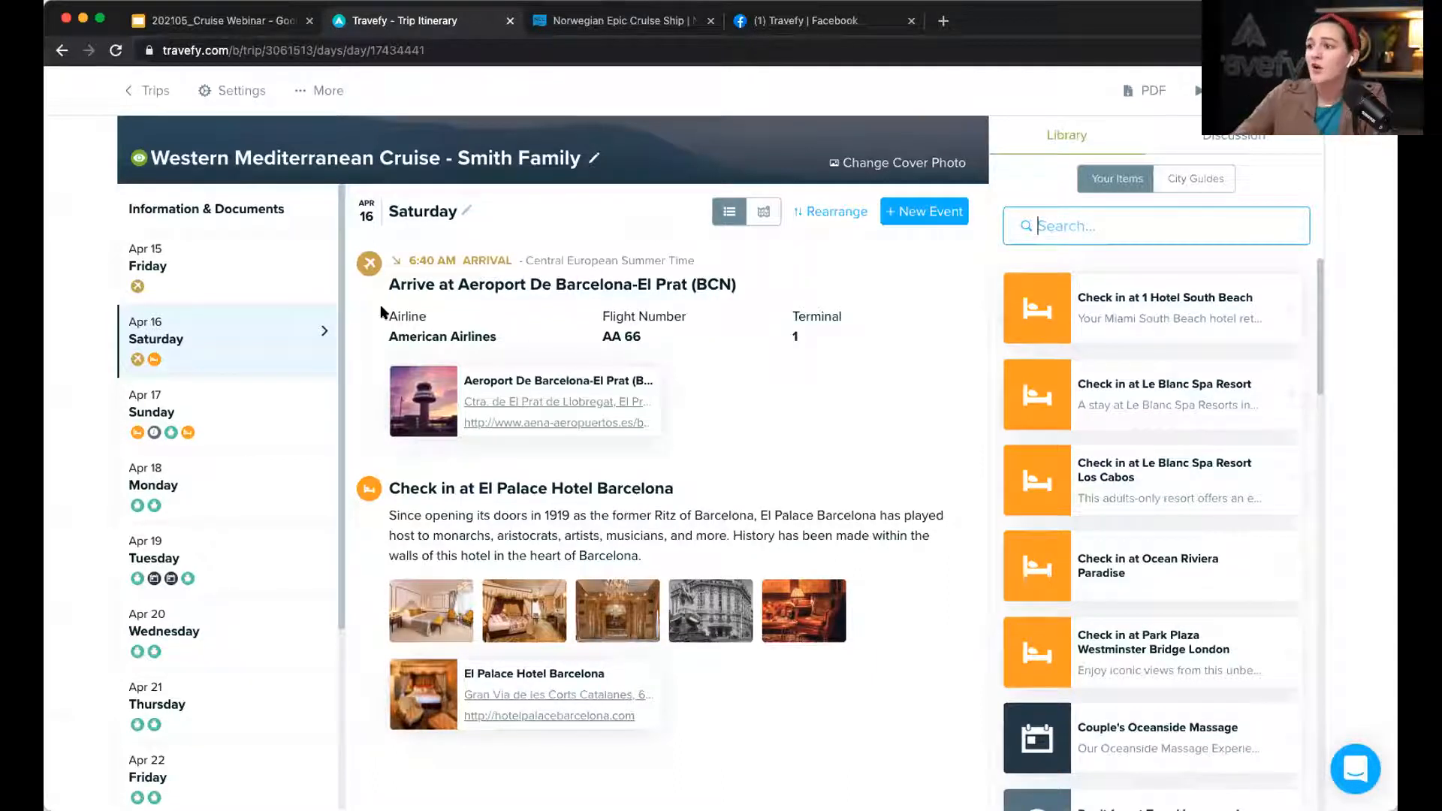
pyautogui.click(271, 339)
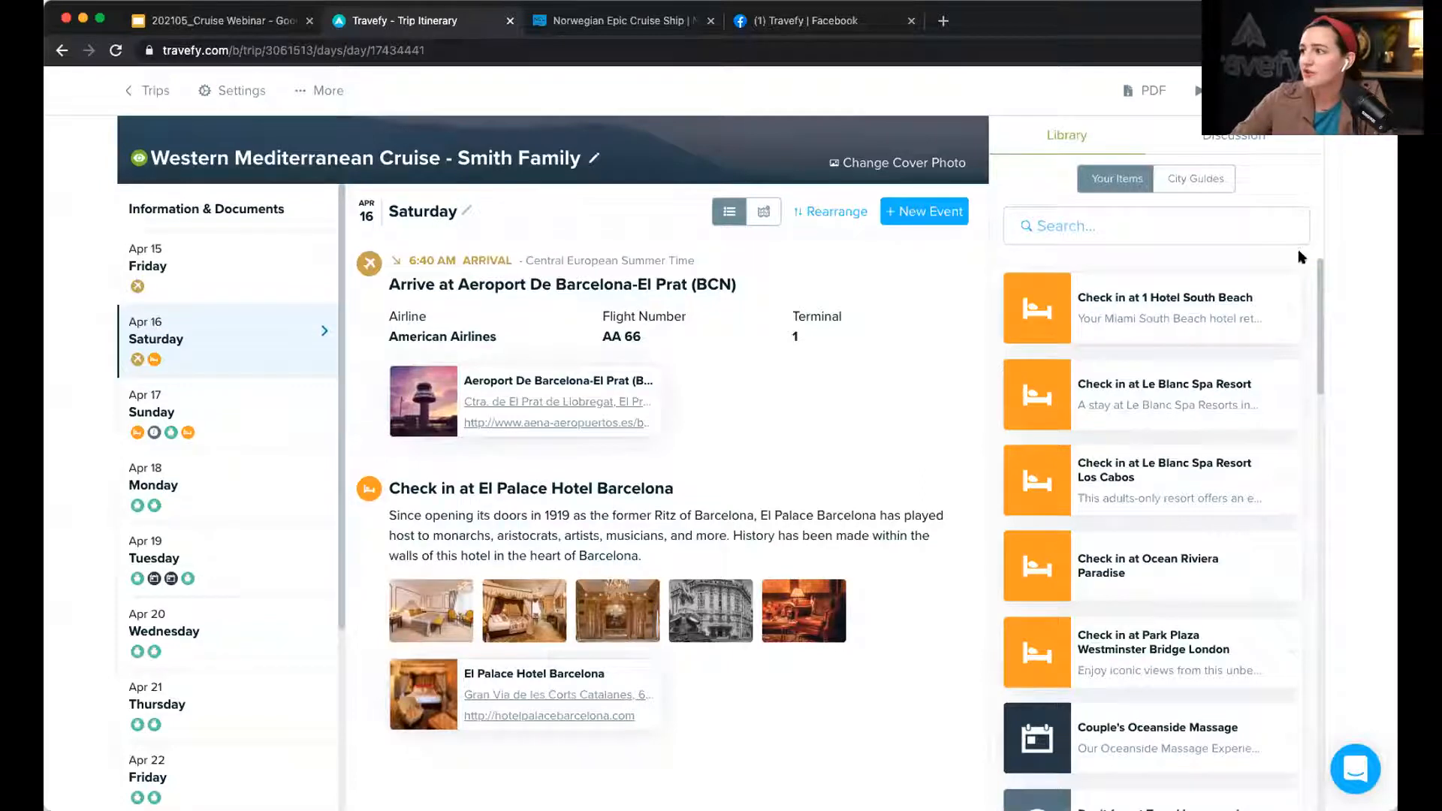
# Step: Find the Barcelona City Guide in the Library's City Guides
pyautogui.click(1200, 181)
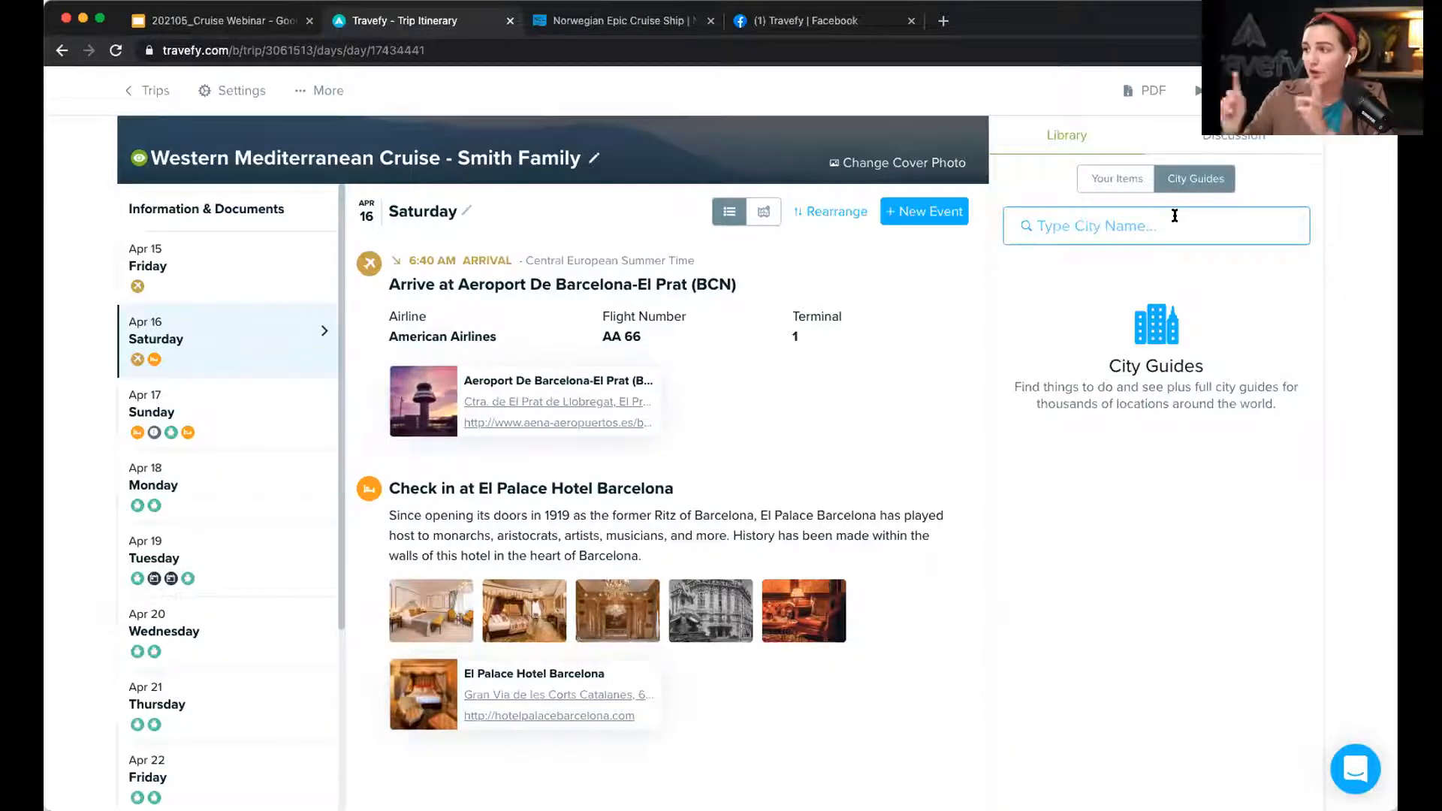
pyautogui.click(1175, 216)
pyautogui.write('barcel')
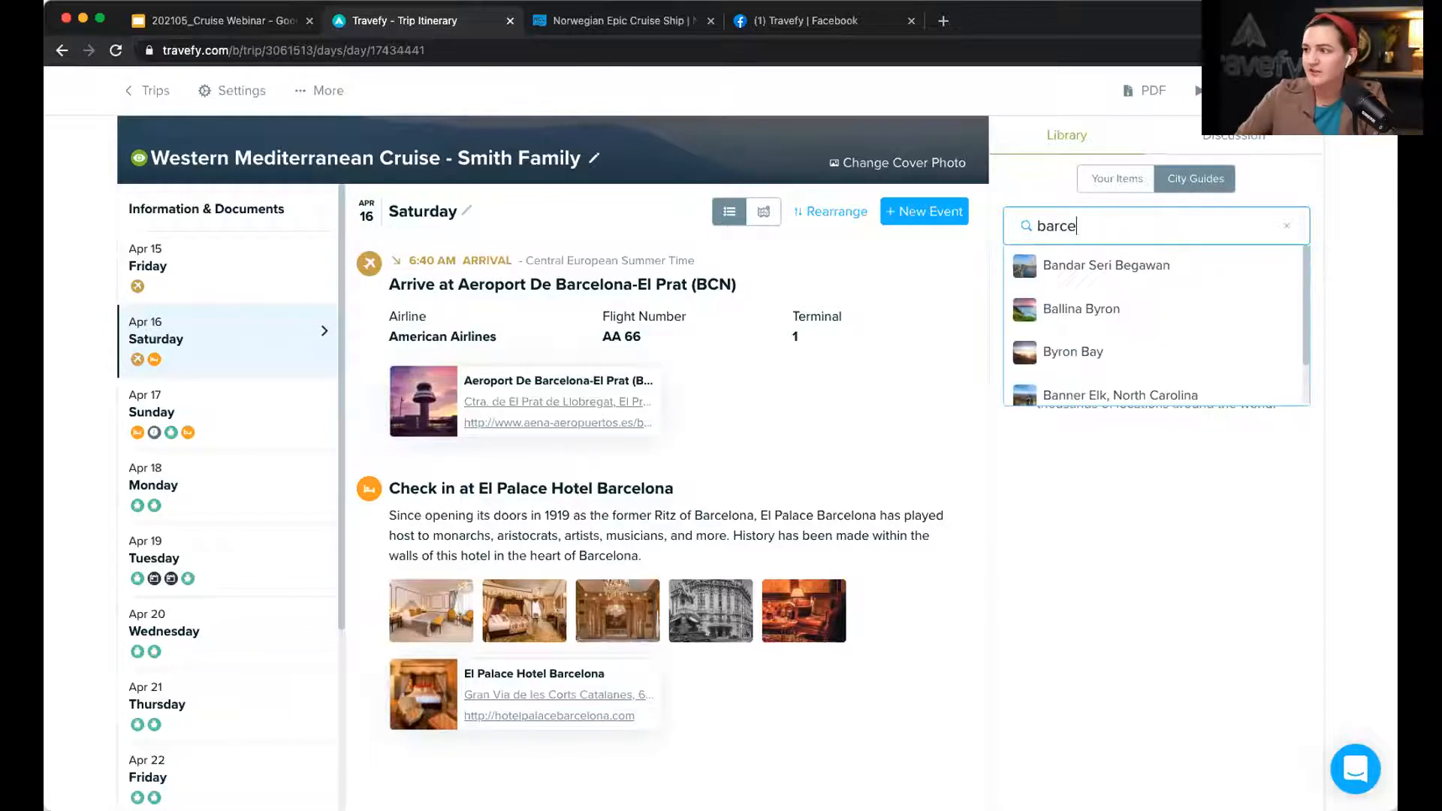
pyautogui.click(1166, 268)
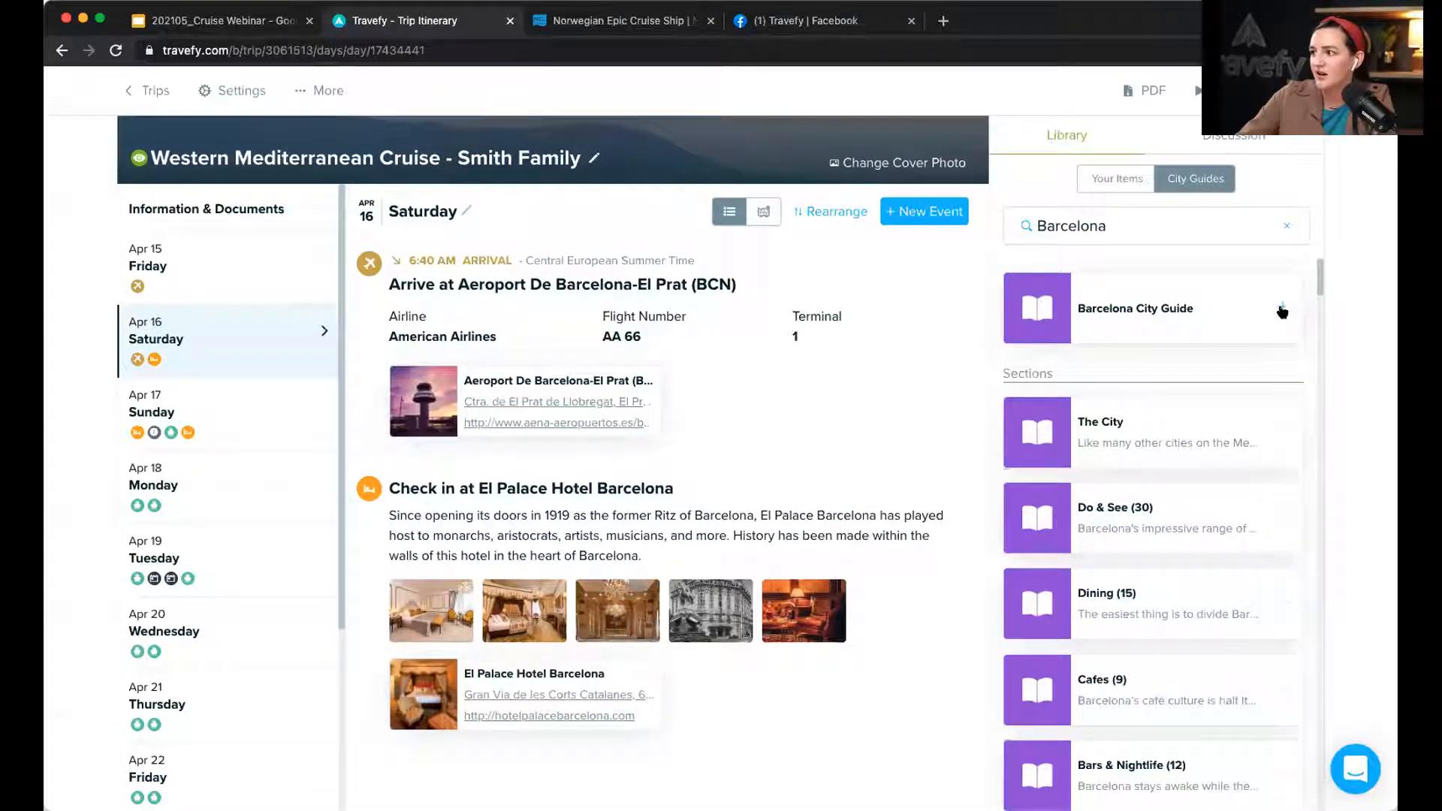
# Step: Add the Barcelona City Guide sections (The City, Do & See, Dining) to Saturday Apr 16
pyautogui.click(1284, 311)
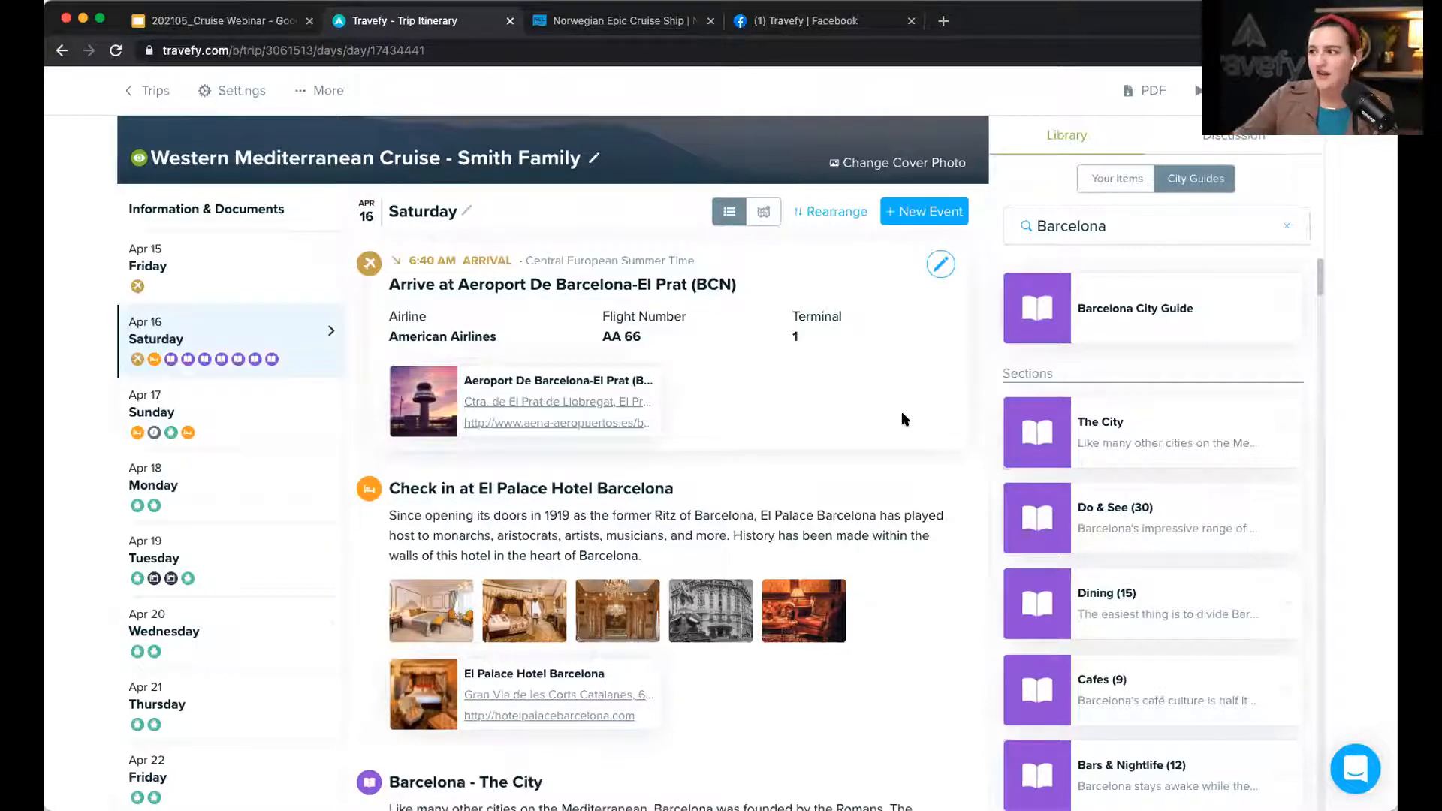
pyautogui.scroll(-2, 1099, 444)
pyautogui.scroll(1, 1099, 443)
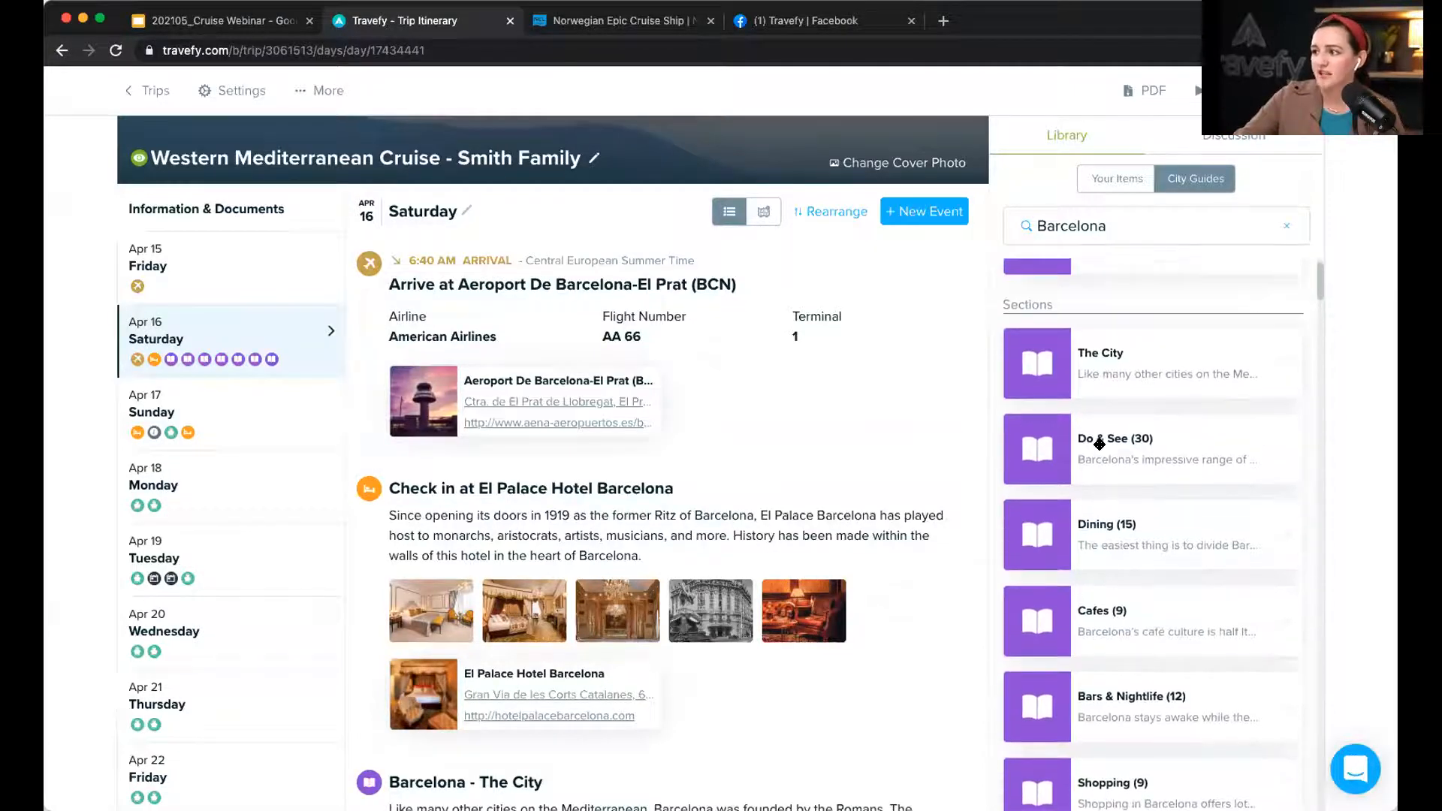
pyautogui.scroll(-6, 944, 481)
pyautogui.scroll(-4, 943, 481)
pyautogui.scroll(-2, 1159, 560)
pyautogui.scroll(-2, 1160, 560)
pyautogui.scroll(-2, 1178, 581)
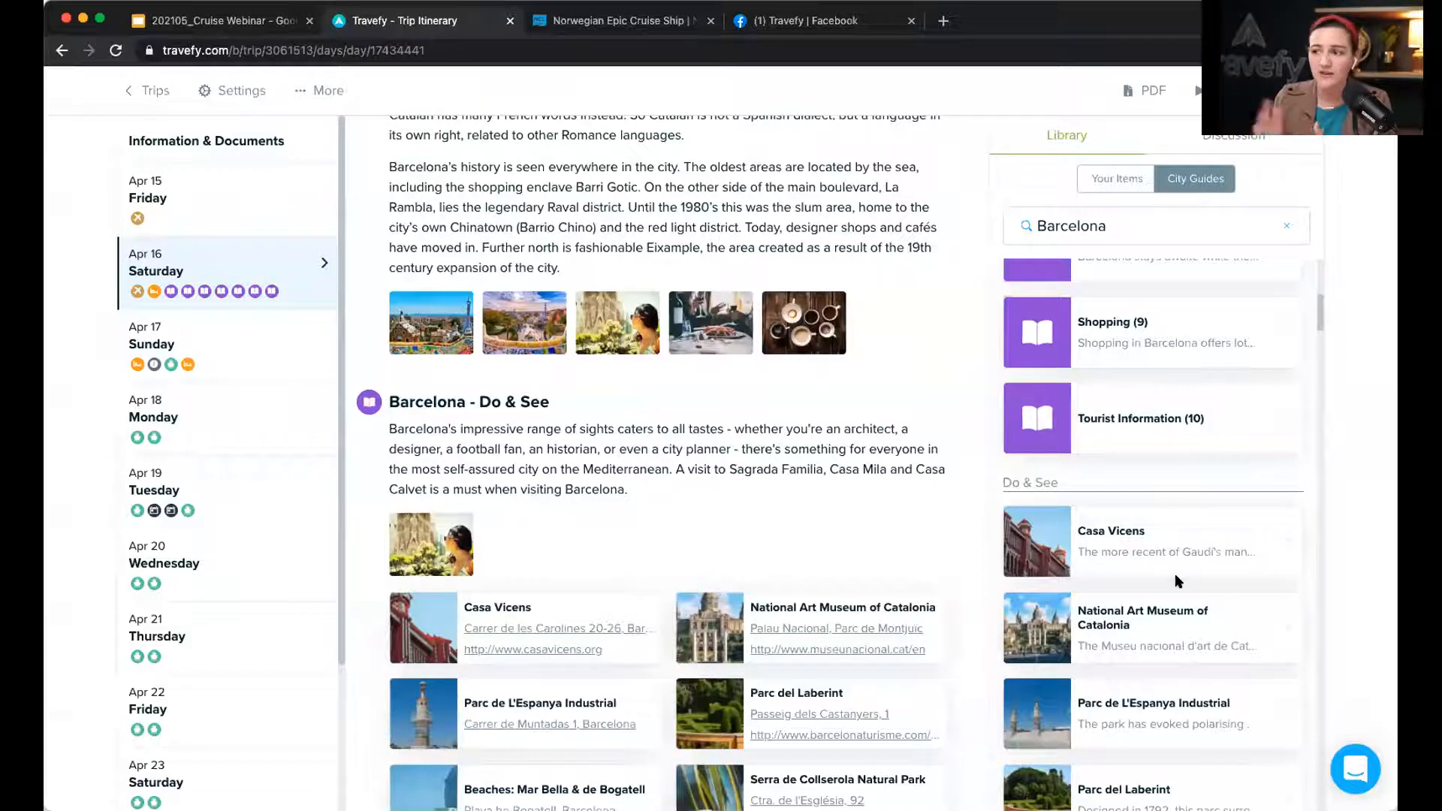
pyautogui.scroll(-5, 702, 568)
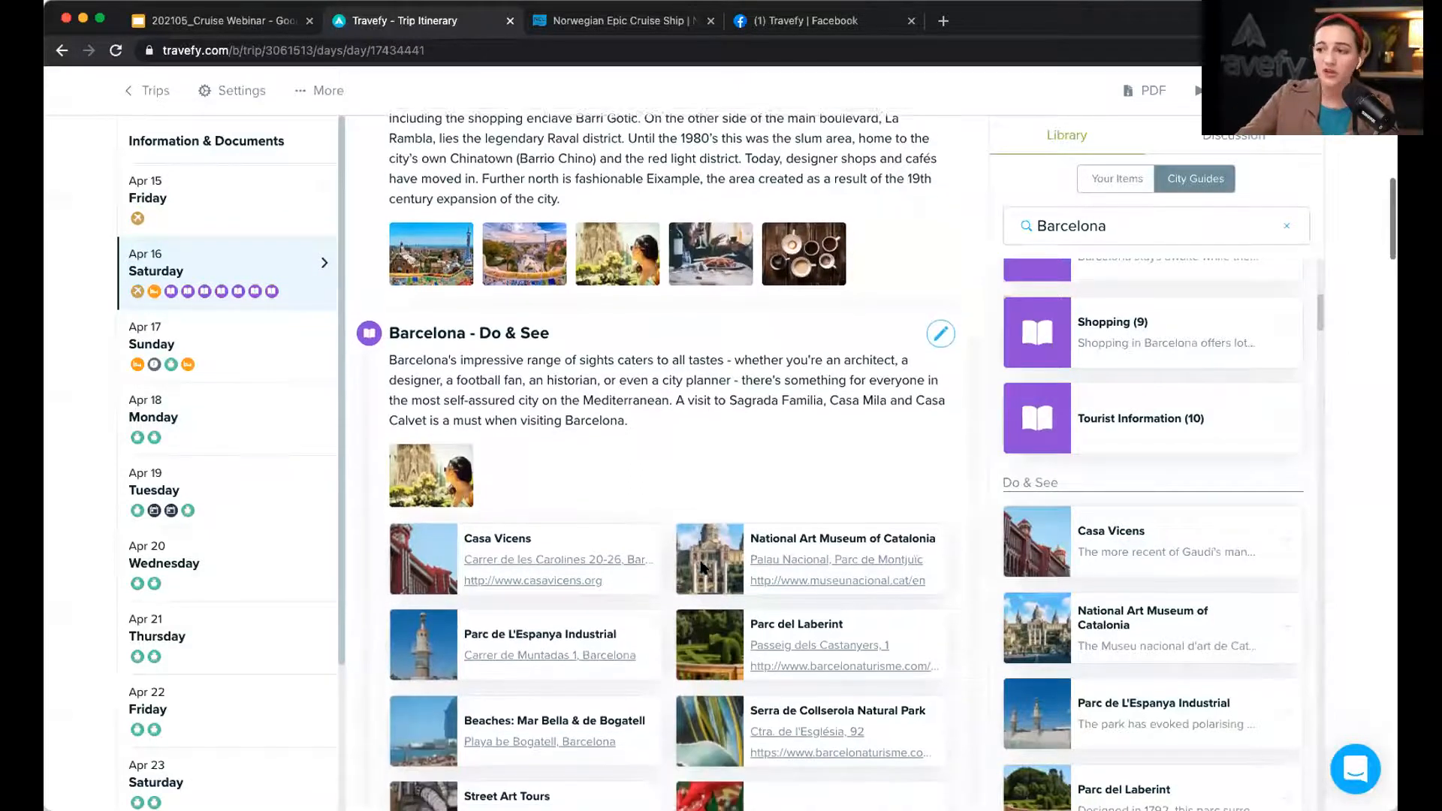
pyautogui.scroll(-12, 702, 568)
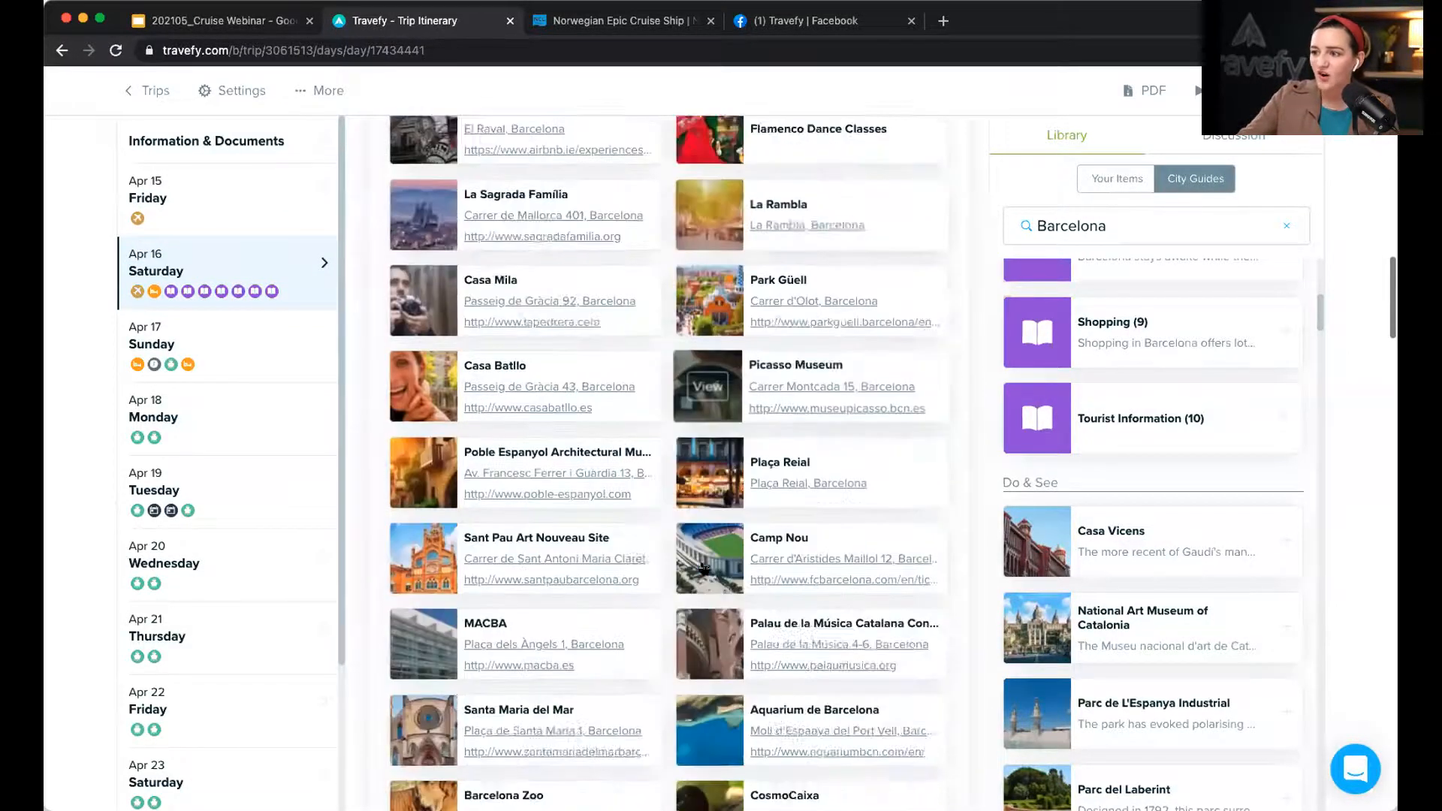
pyautogui.scroll(-3, 704, 569)
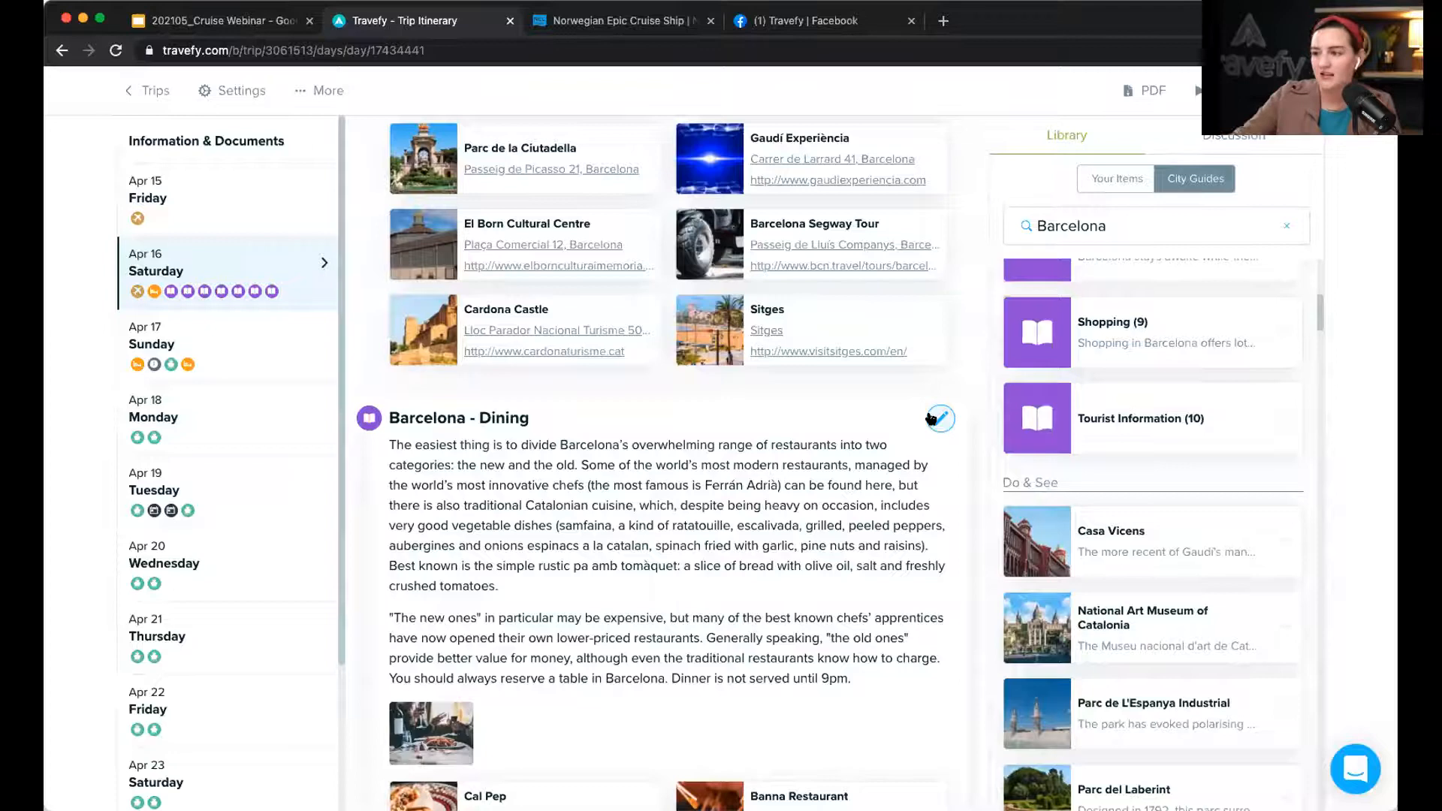
pyautogui.scroll(-8, 931, 419)
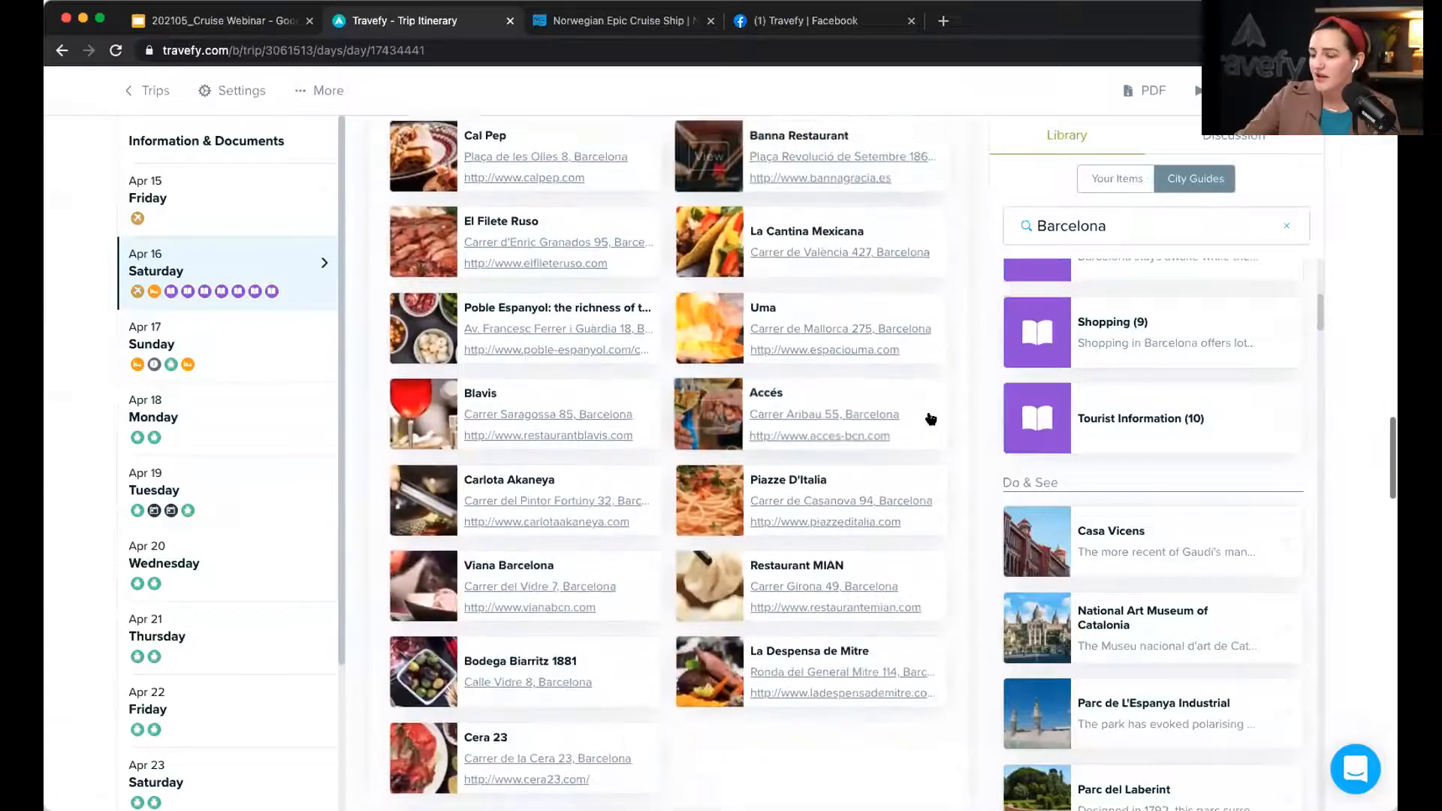
pyautogui.scroll(20, 931, 418)
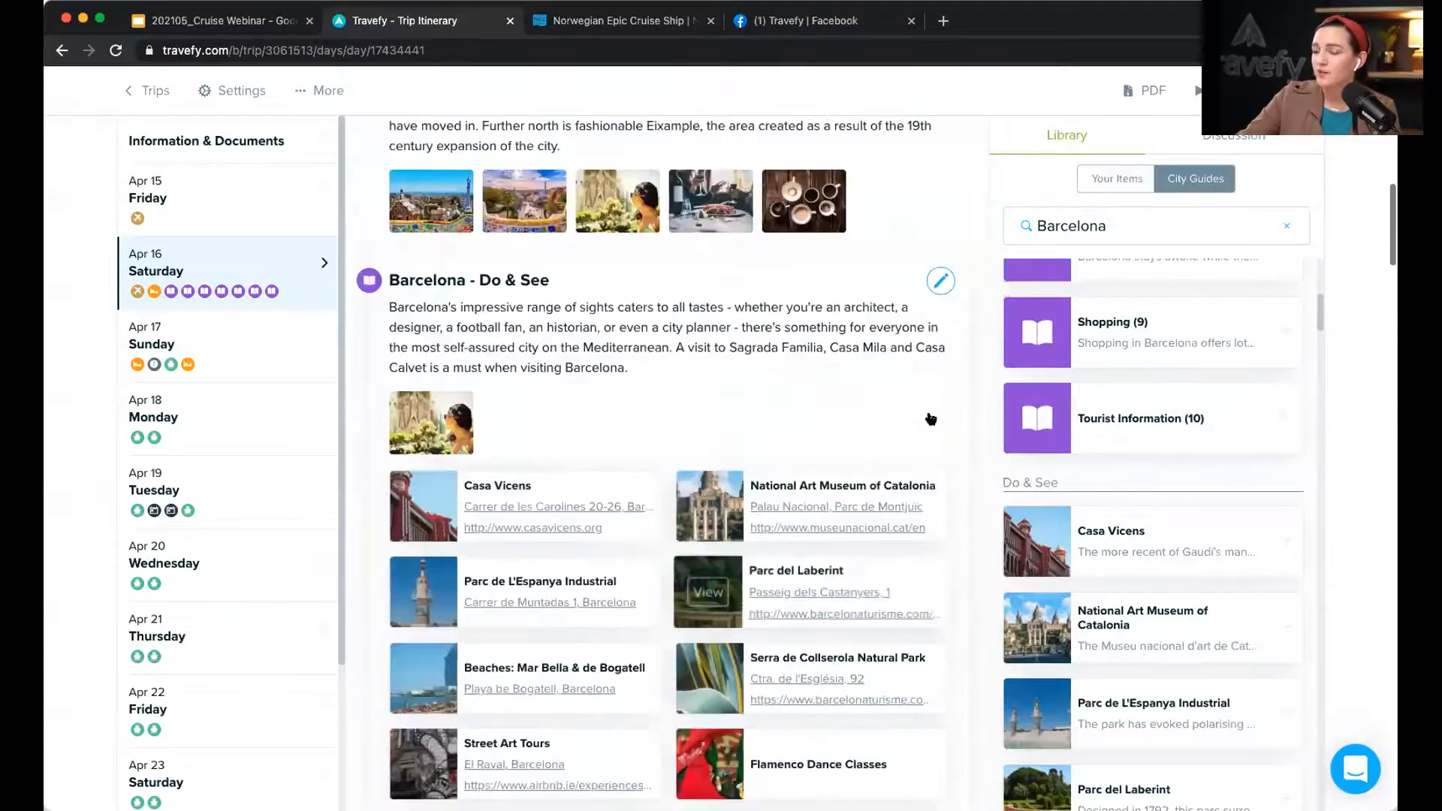
pyautogui.scroll(8, 931, 418)
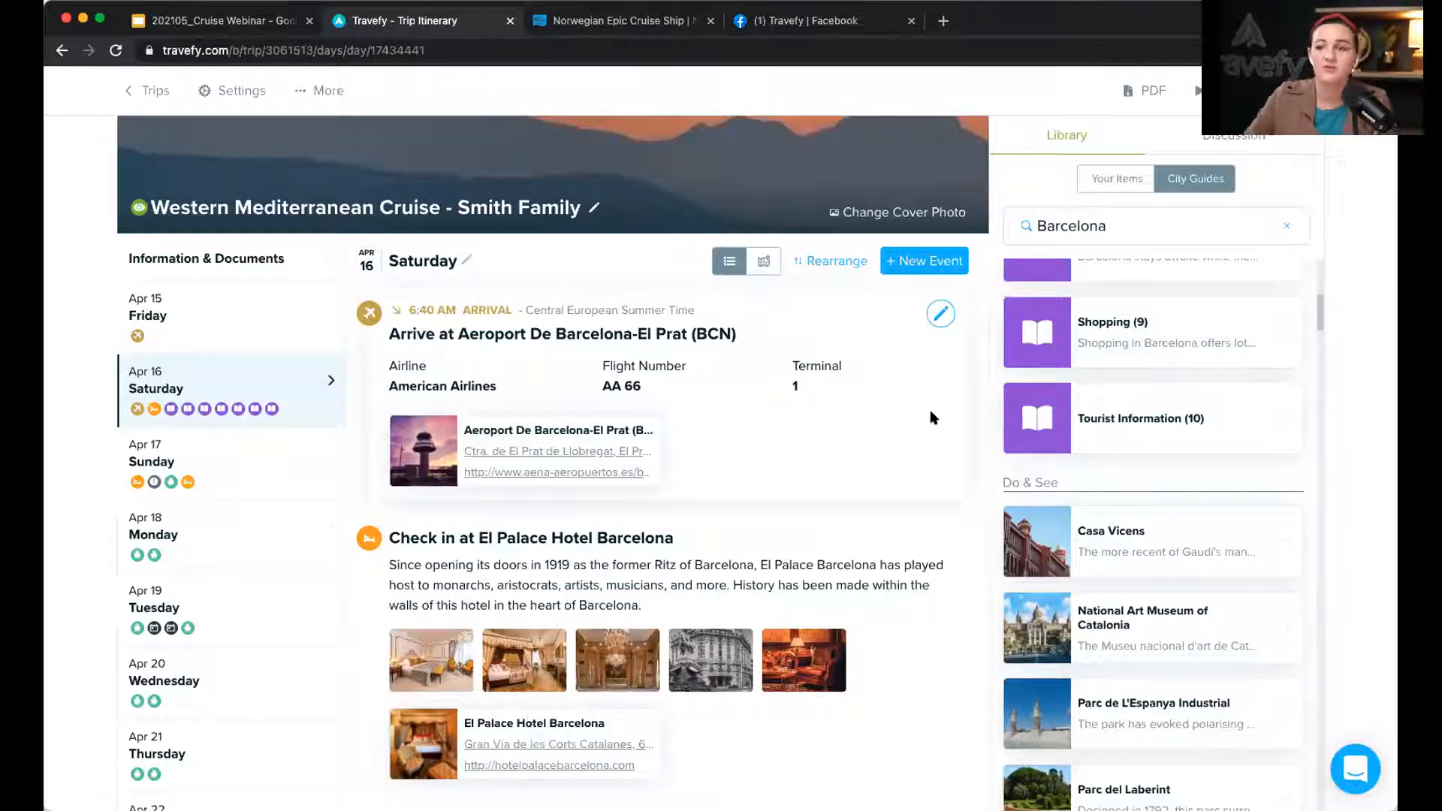
# Step: Clear the Barcelona city guide search and go to Friday, Apr 15 with the JFK departure
pyautogui.click(1287, 225)
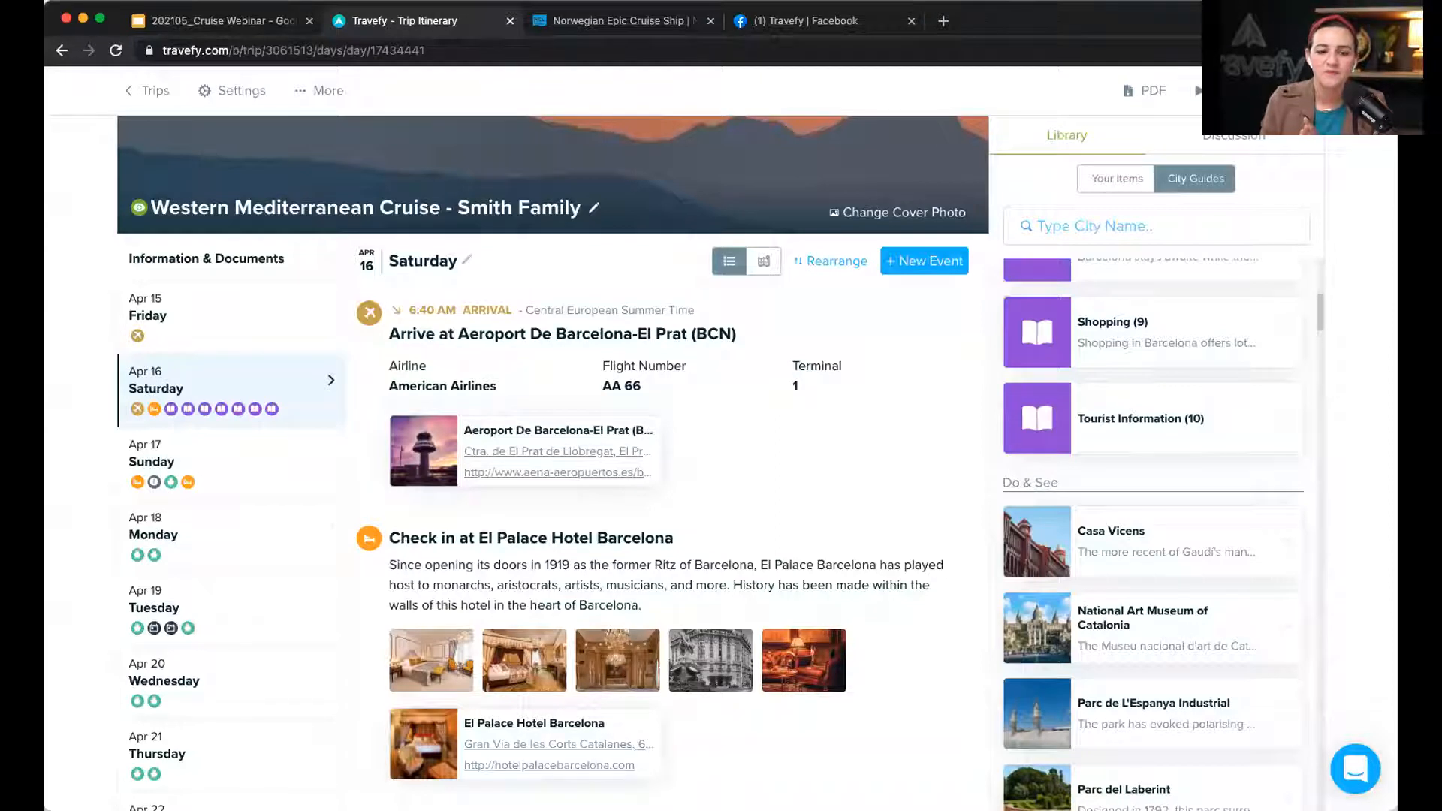
pyautogui.click(317, 302)
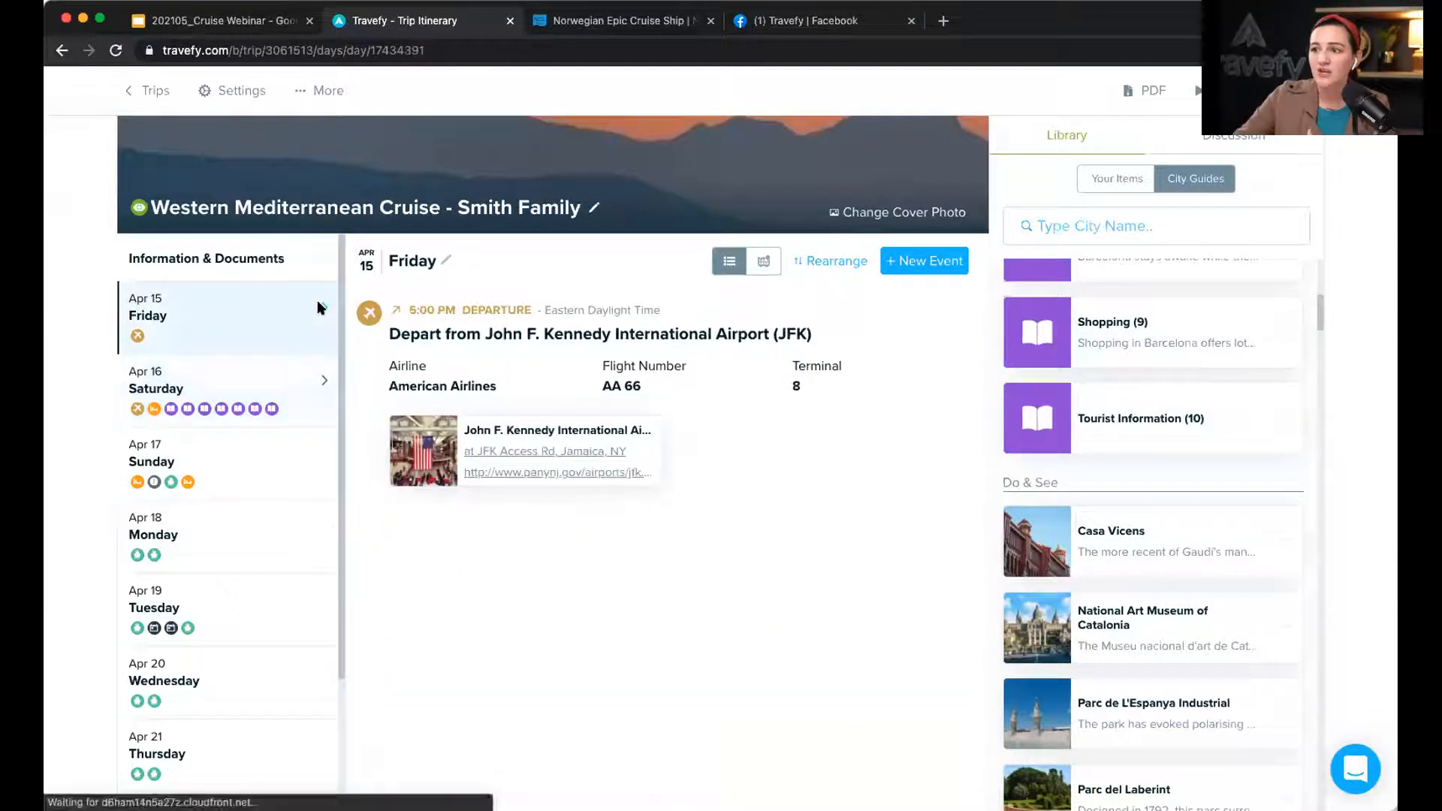
pyautogui.click(237, 92)
# Step: Set the trip price to $4,500 - 6,000 per person and save it
pyautogui.click(534, 405)
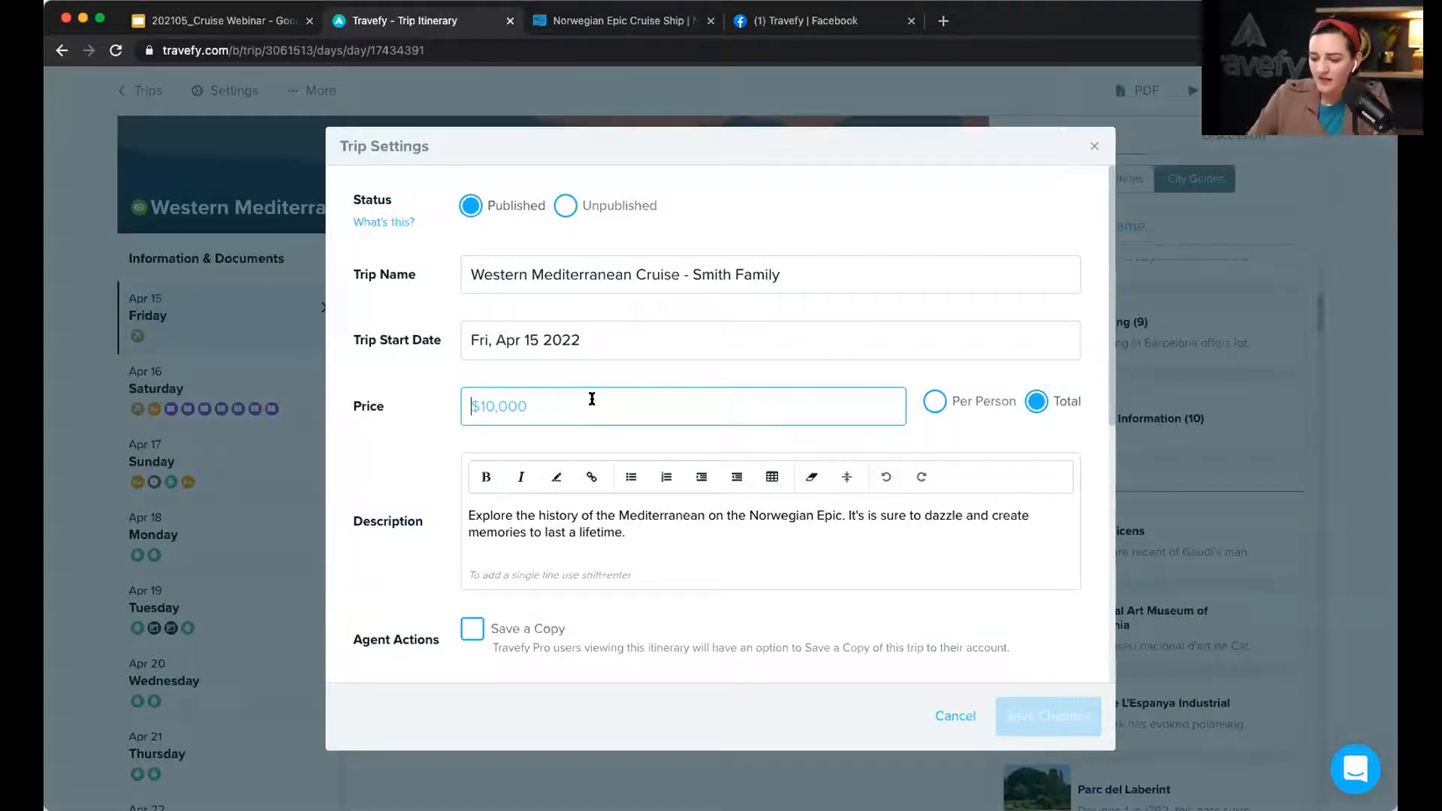
pyautogui.write('$4,500 -')
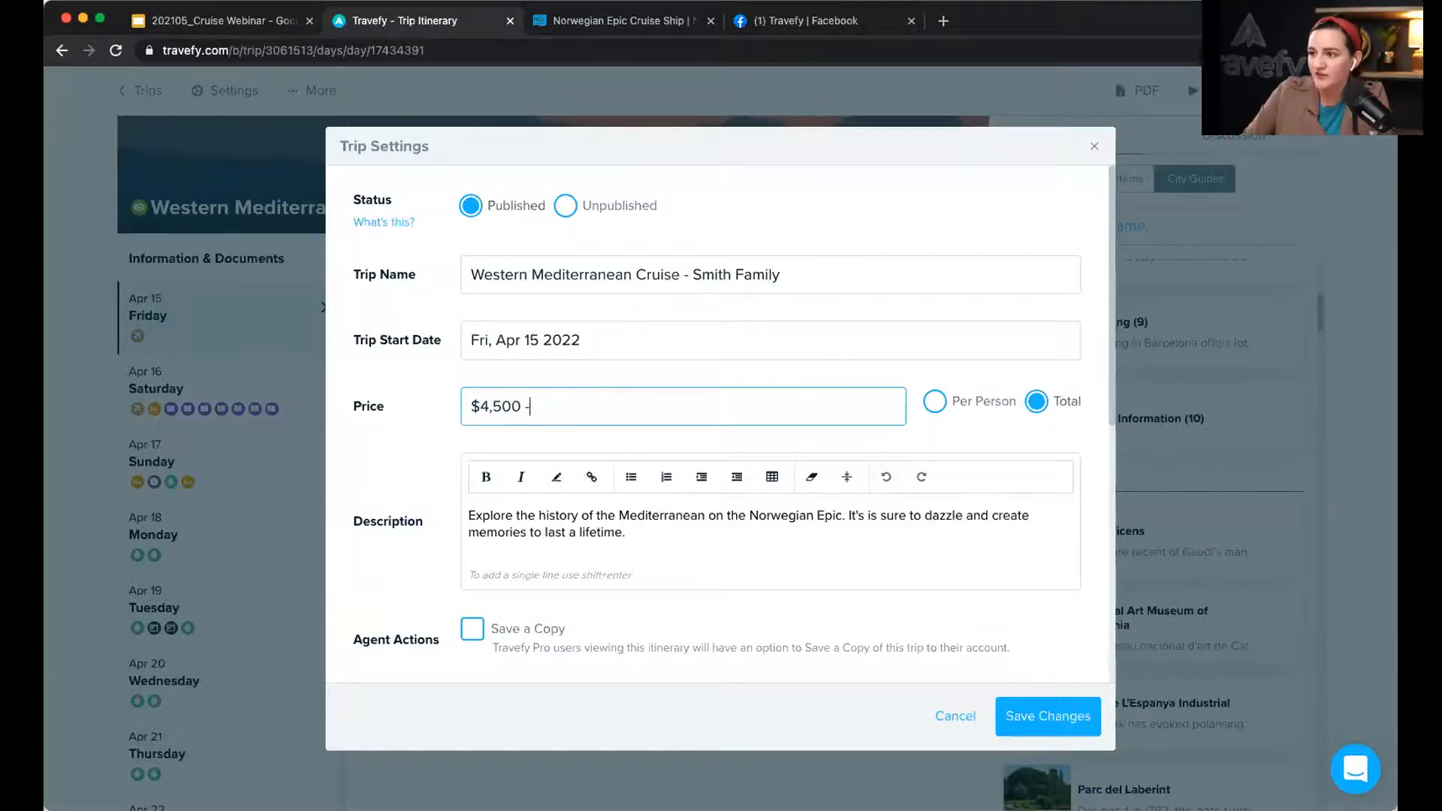
pyautogui.write(' 6,000')
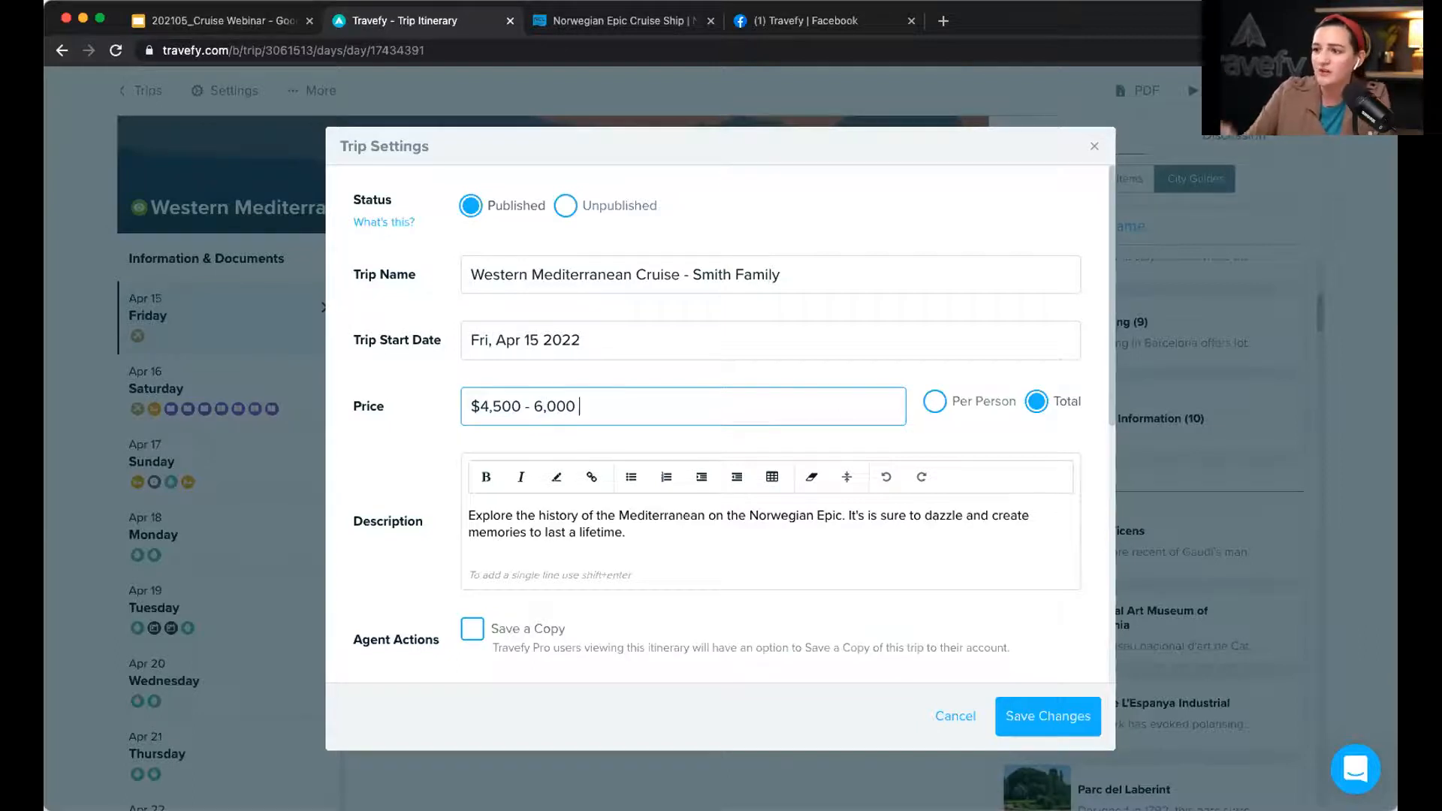
pyautogui.click(934, 401)
pyautogui.click(710, 416)
pyautogui.press('super+a')
pyautogui.click(709, 415)
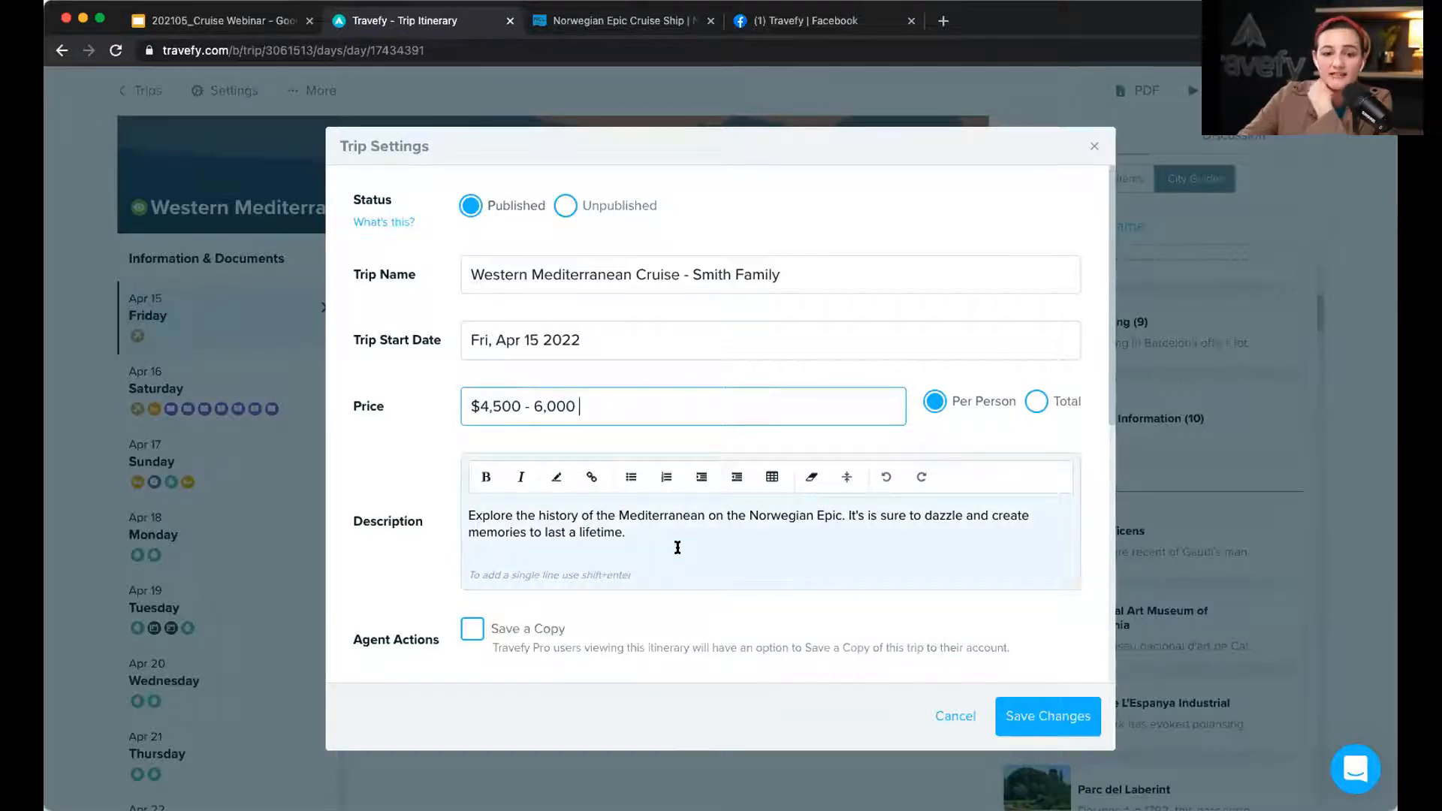
pyautogui.click(1031, 722)
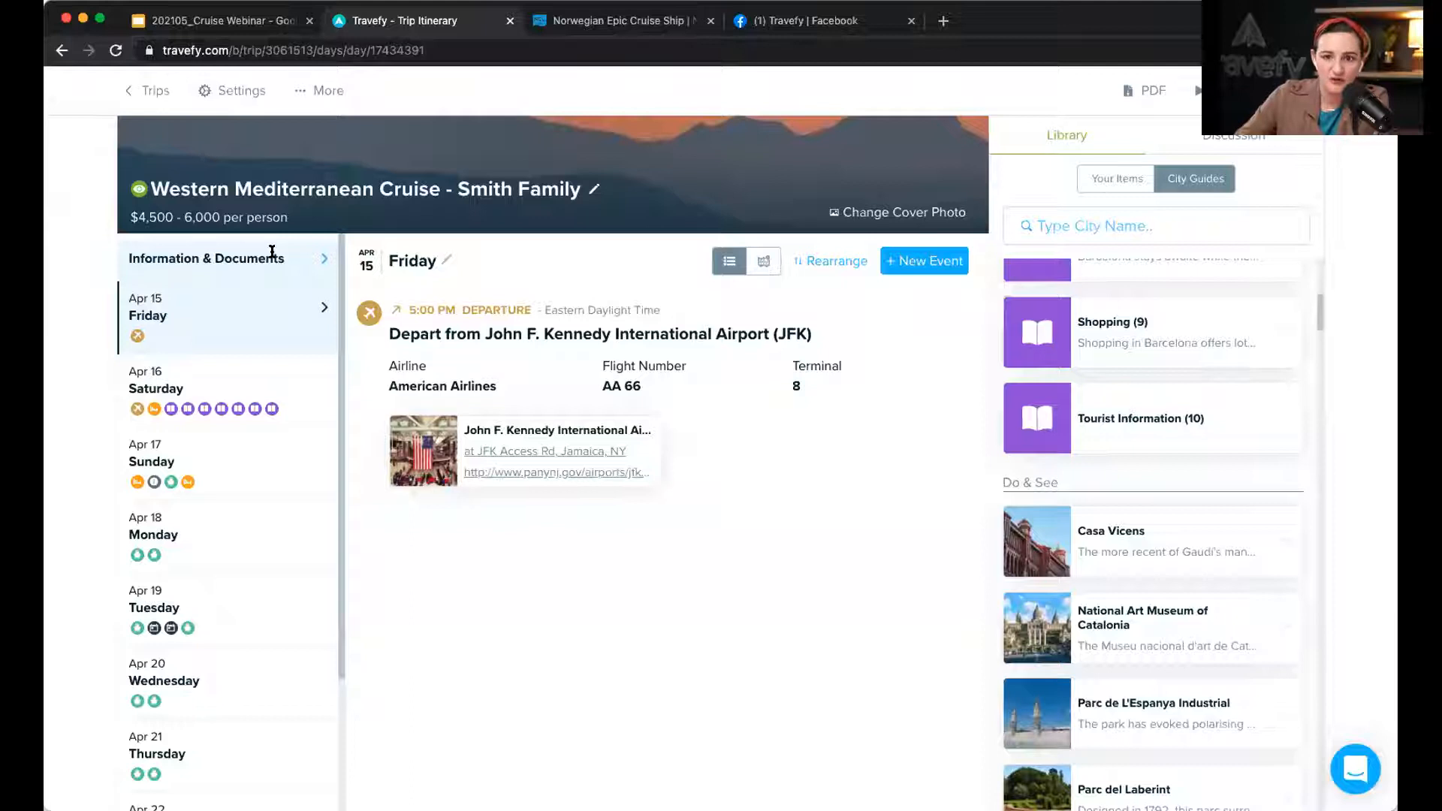
# Step: Add a 'Pricing + Information' item on the Information & Documents page
pyautogui.click(271, 256)
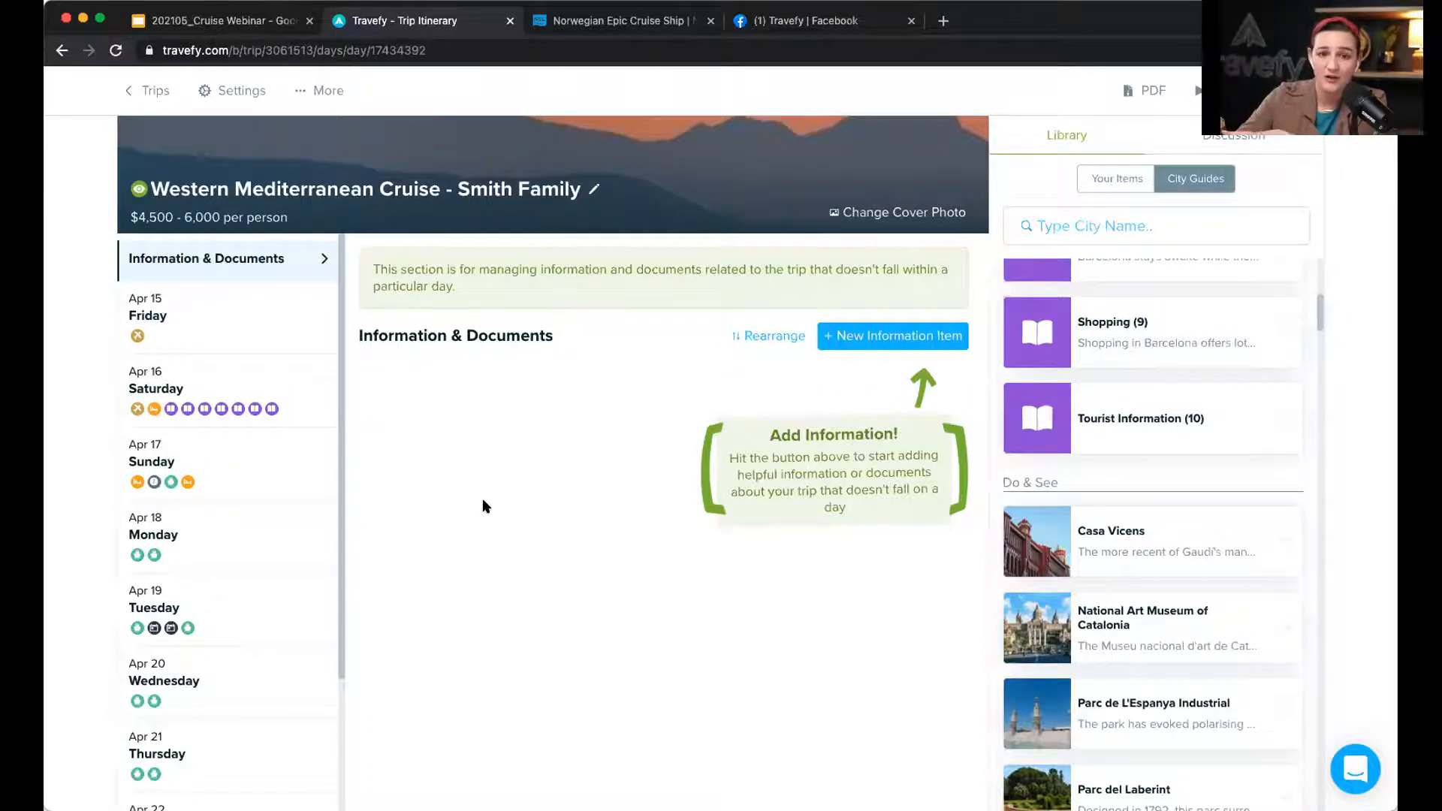
pyautogui.click(886, 335)
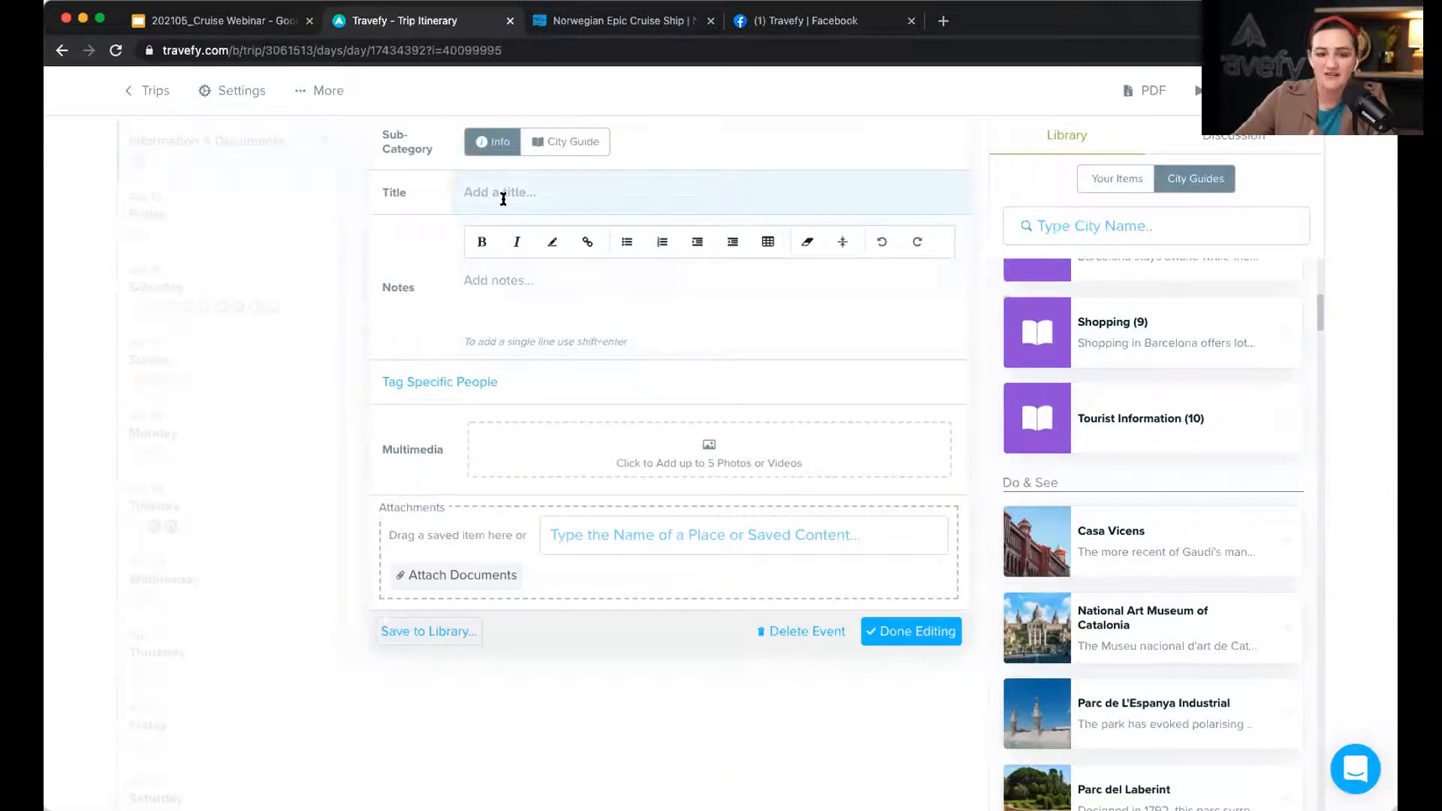
pyautogui.click(503, 199)
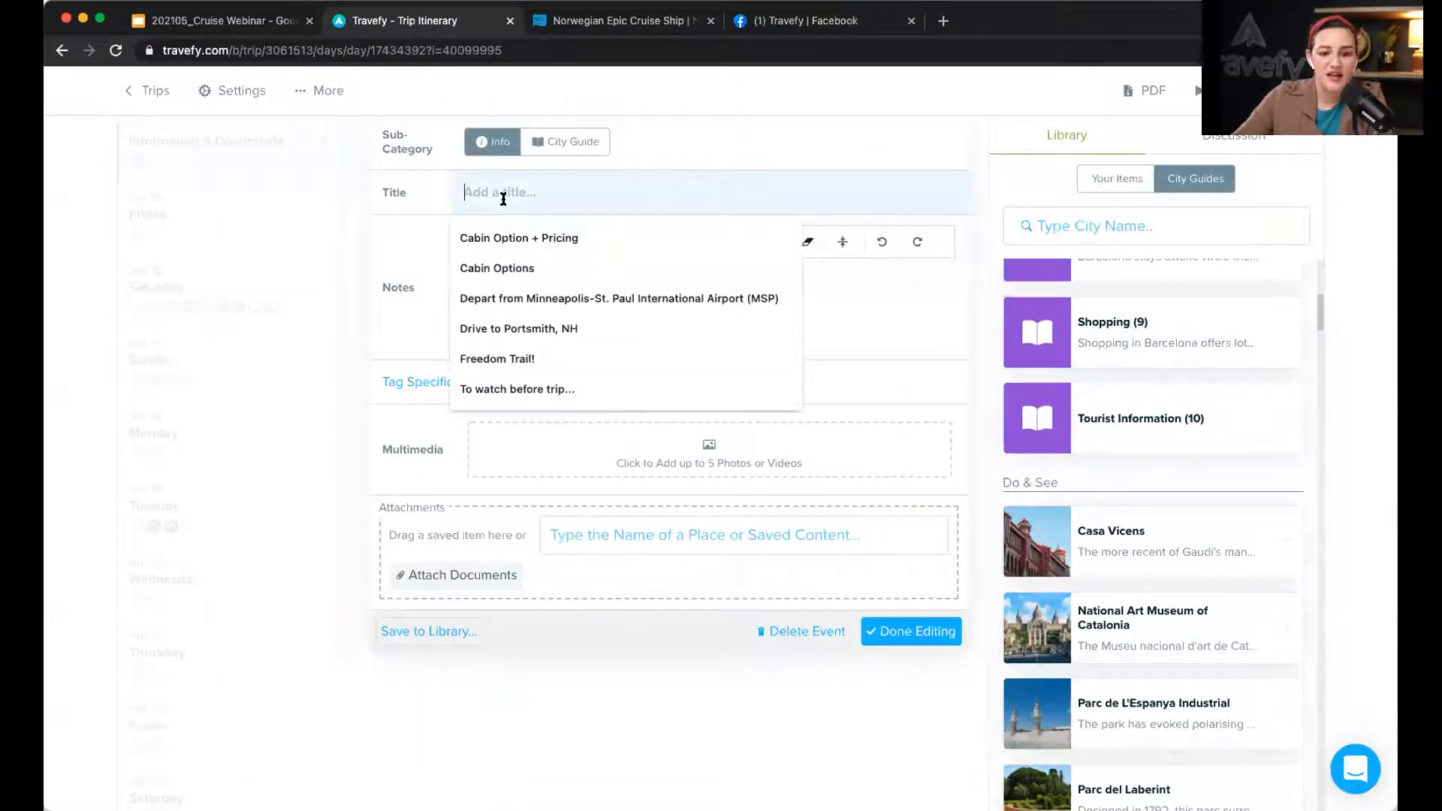
pyautogui.write('Pricing')
pyautogui.press('Down')
pyautogui.press('Return')
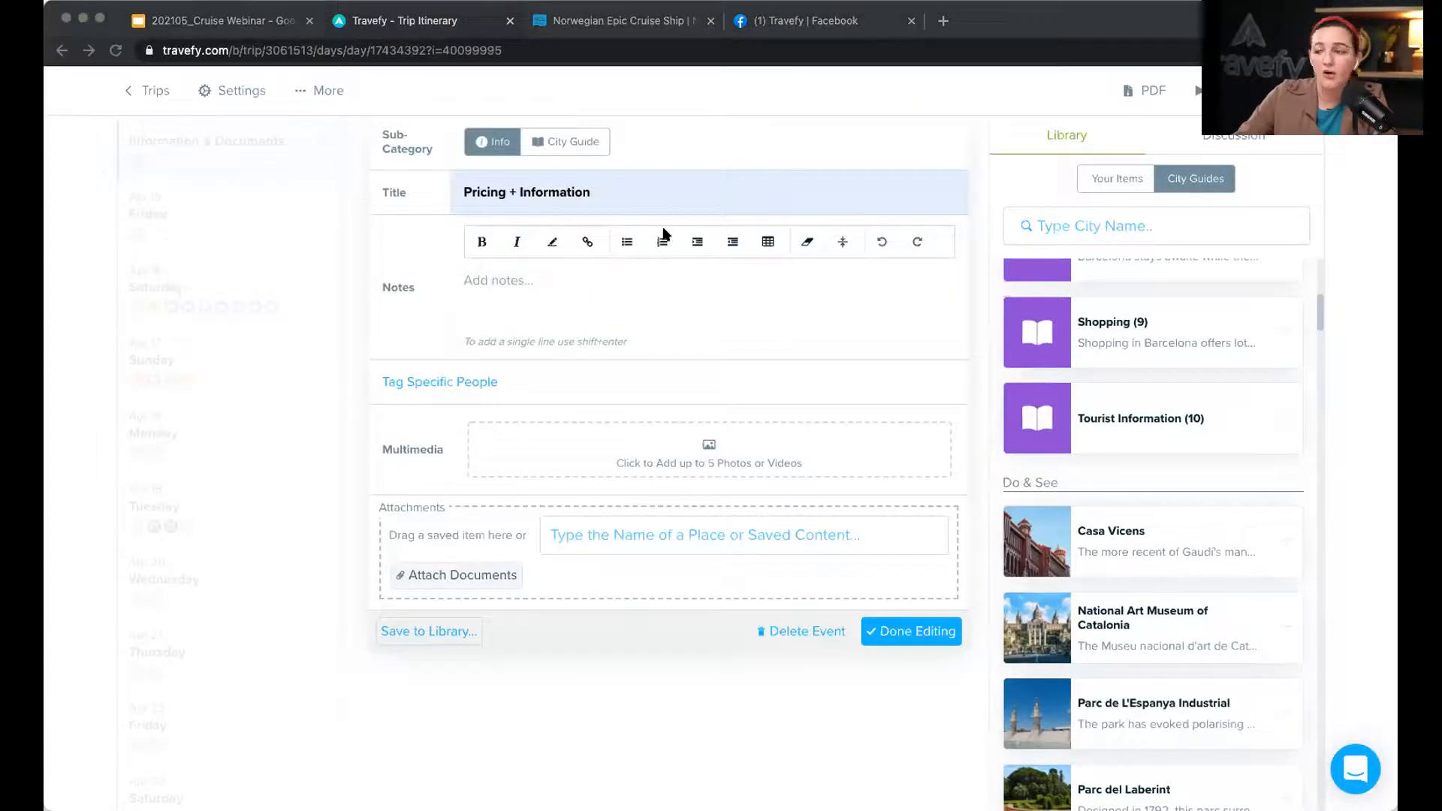
# Step: Give the item the note 'Pricing info goes here.' and open the proposal preview
pyautogui.click(606, 306)
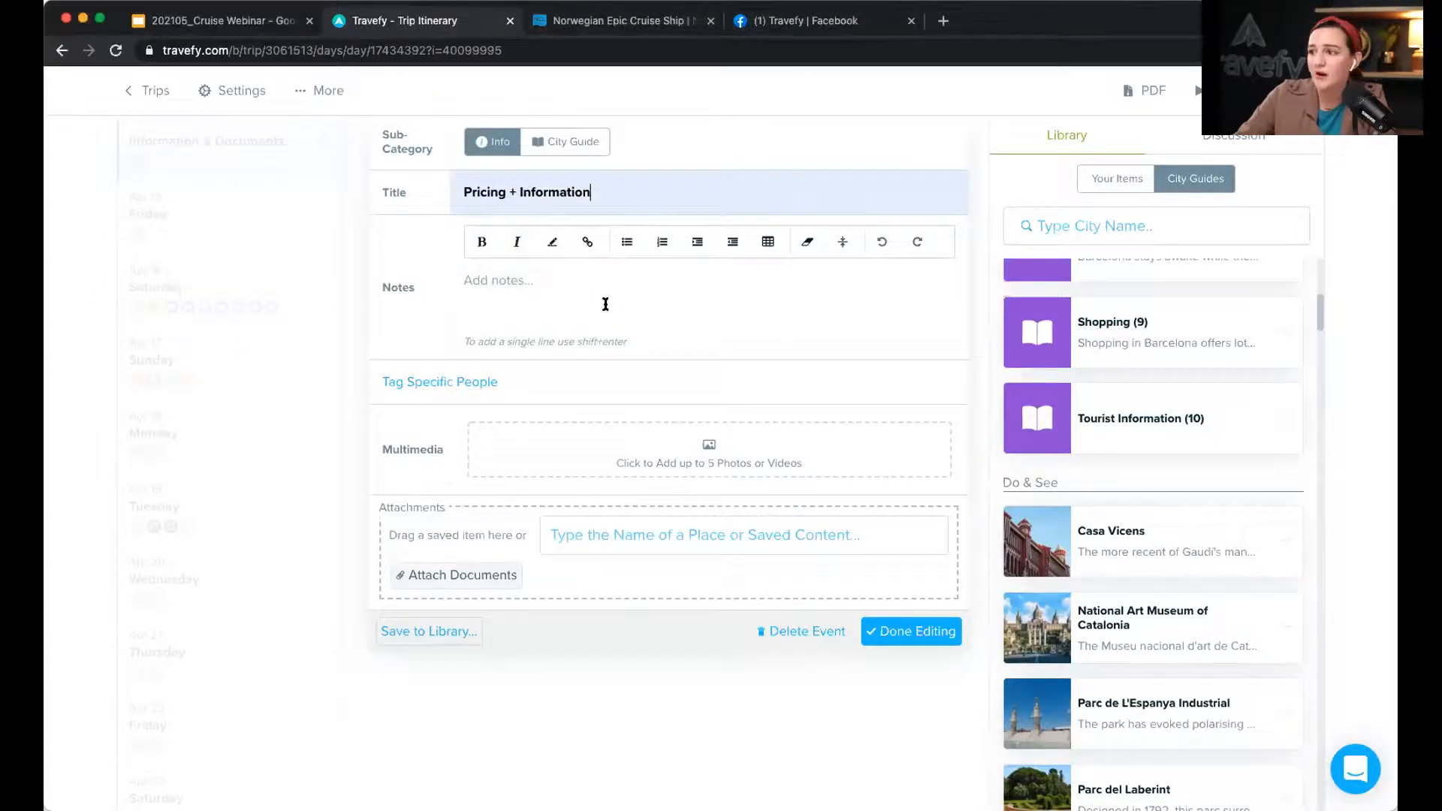
pyautogui.click(772, 248)
pyautogui.click(772, 249)
pyautogui.scroll(1, 541, 283)
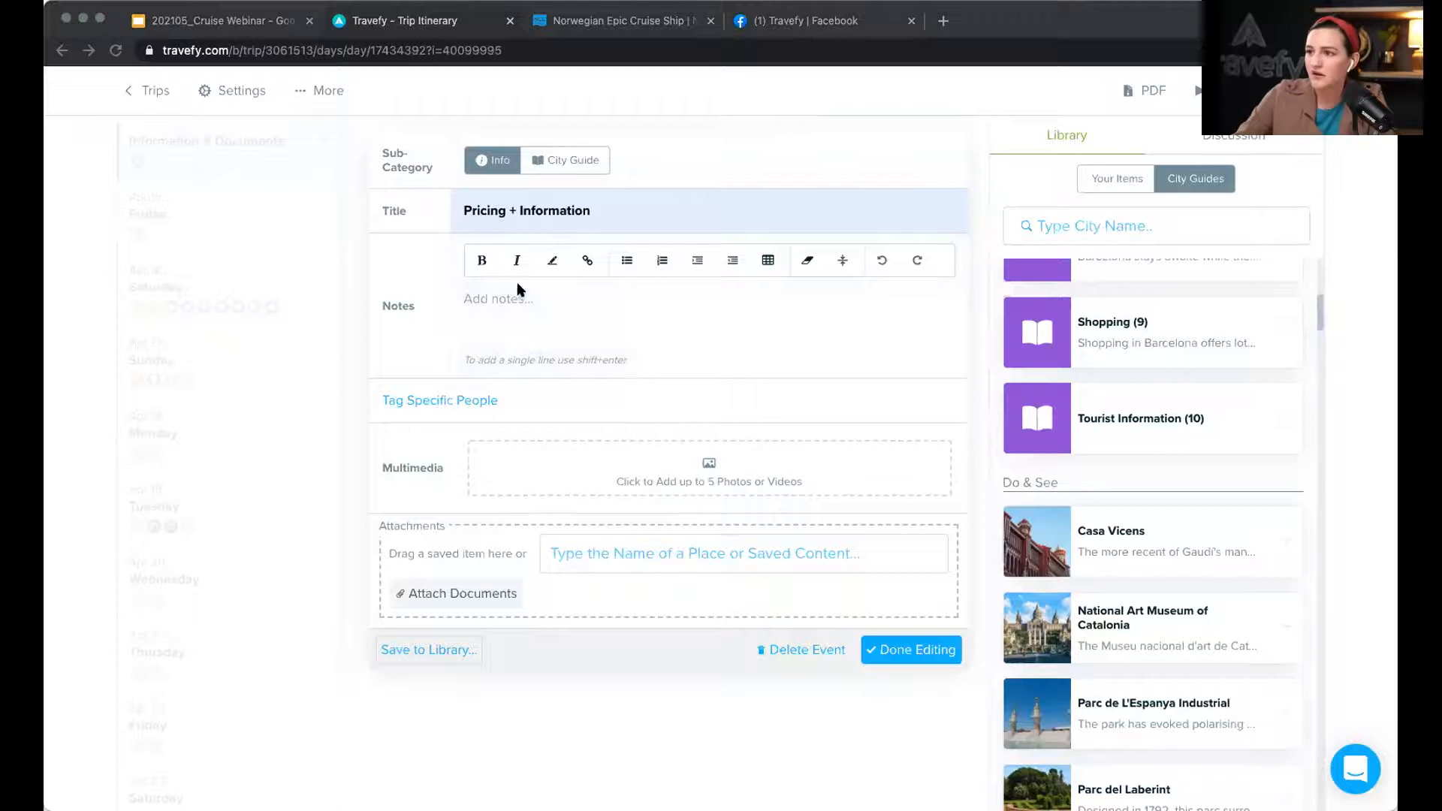
pyautogui.click(517, 291)
pyautogui.write('Pricing info goes here.')
pyautogui.click(910, 631)
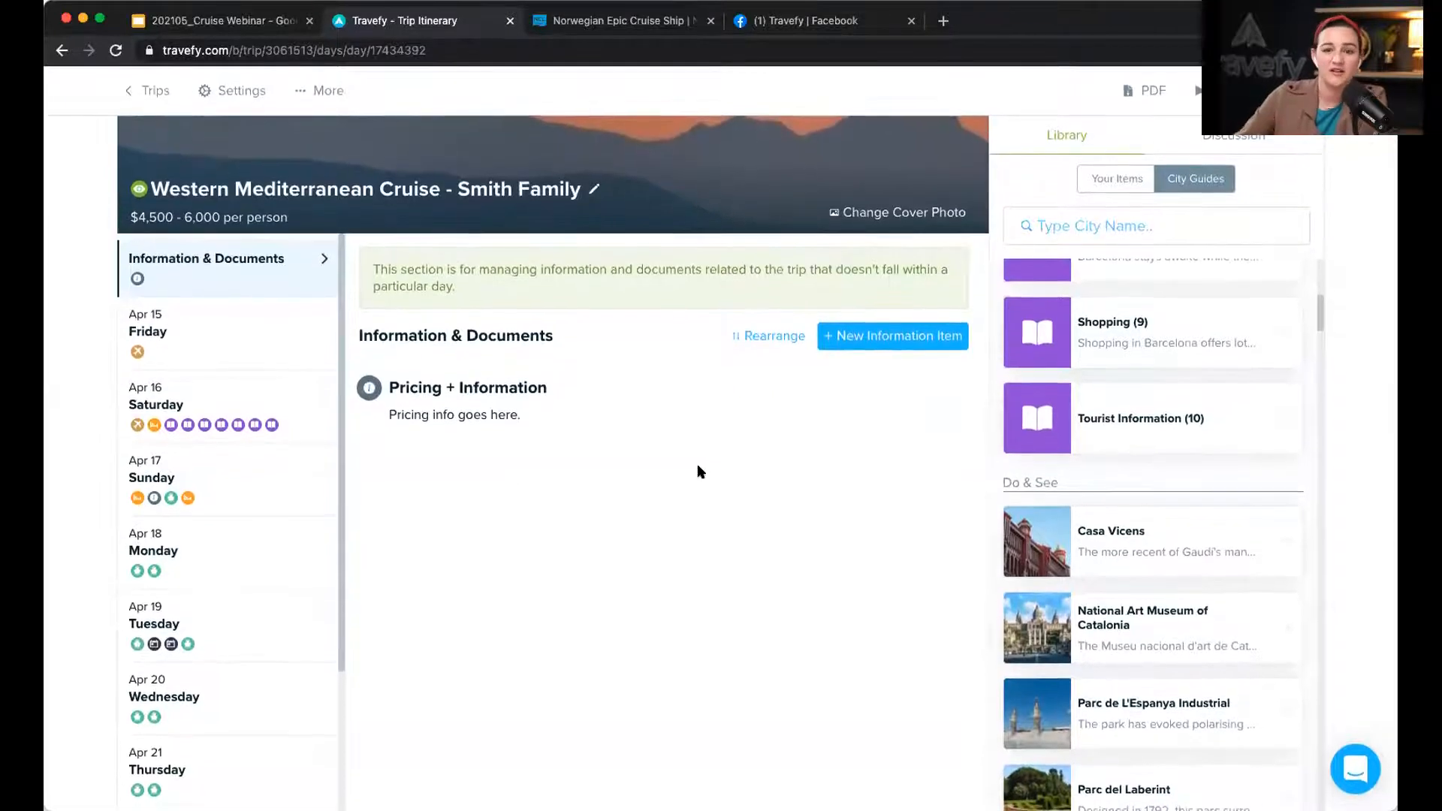
pyautogui.click(1187, 99)
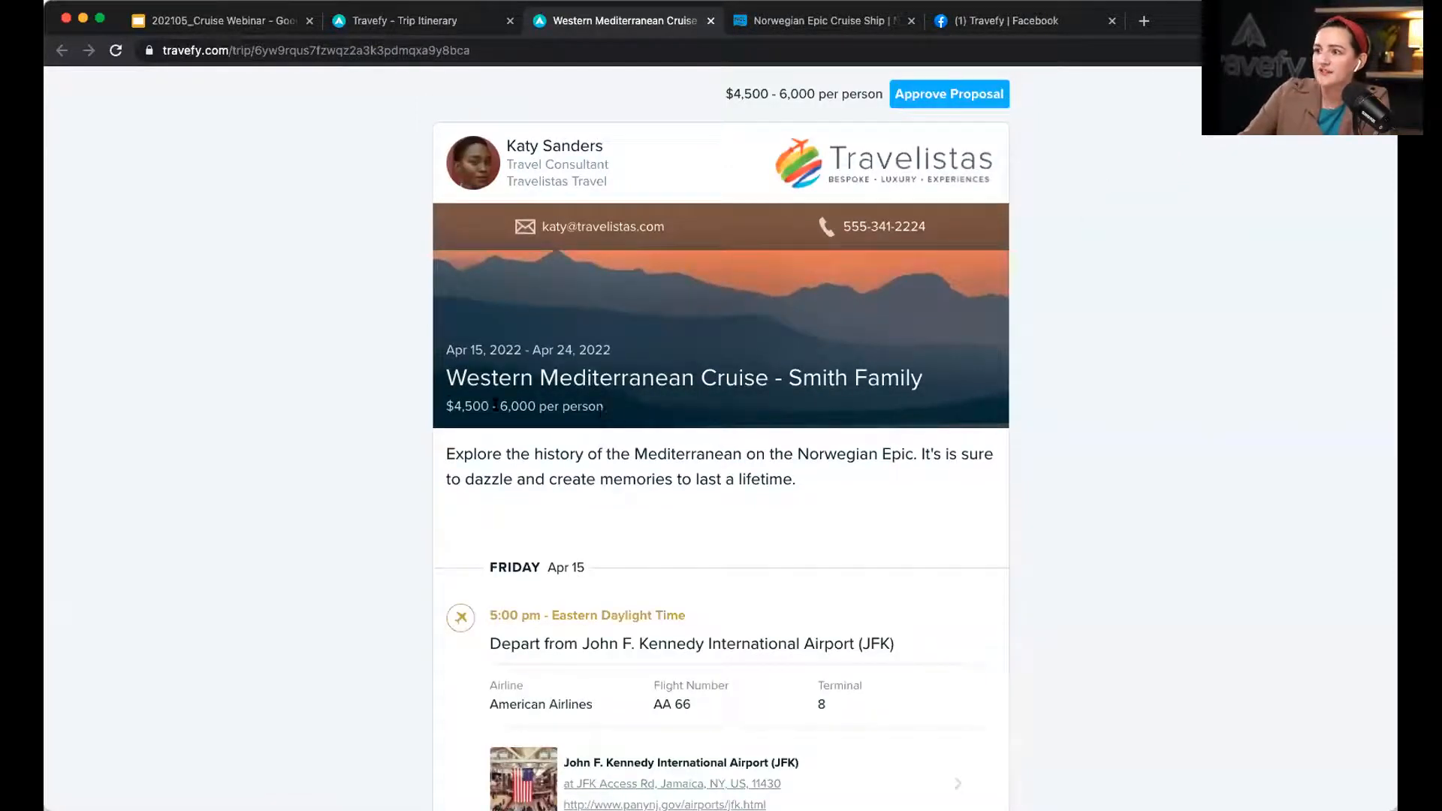
pyautogui.moveTo(449, 403); pyautogui.dragTo(606, 410)
pyautogui.click(658, 363)
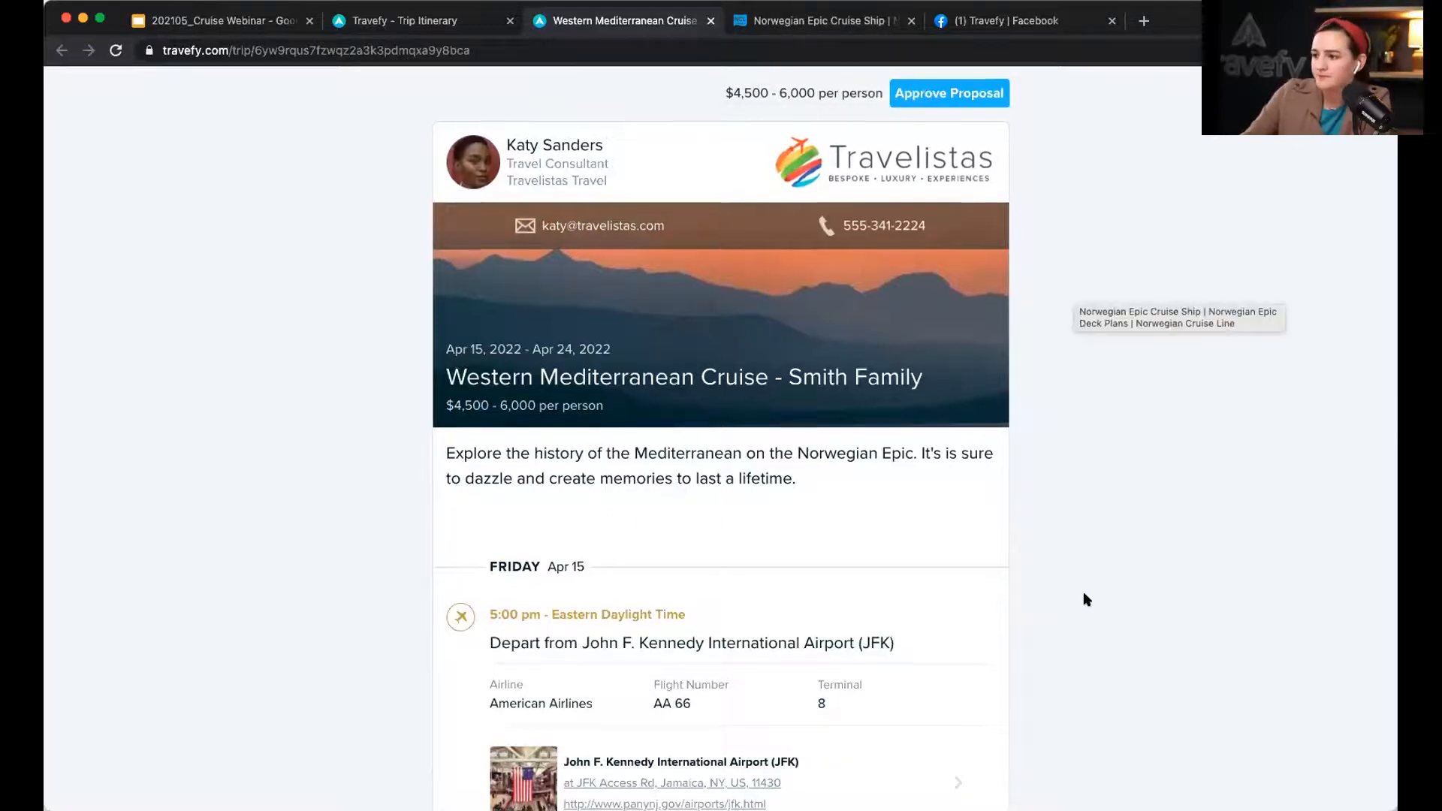
pyautogui.scroll(-10, 1085, 597)
pyautogui.scroll(-5, 1091, 598)
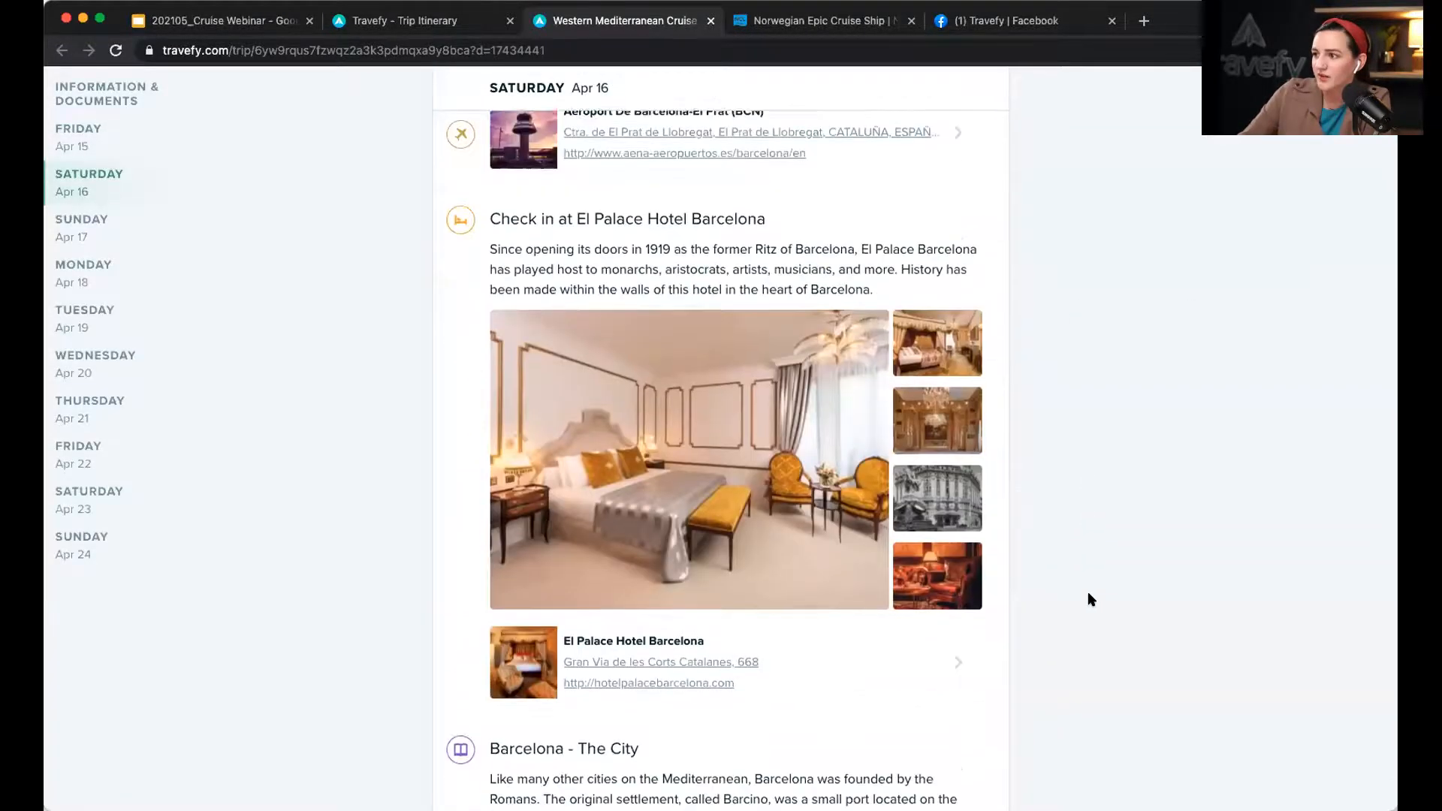
pyautogui.scroll(-2, 1089, 598)
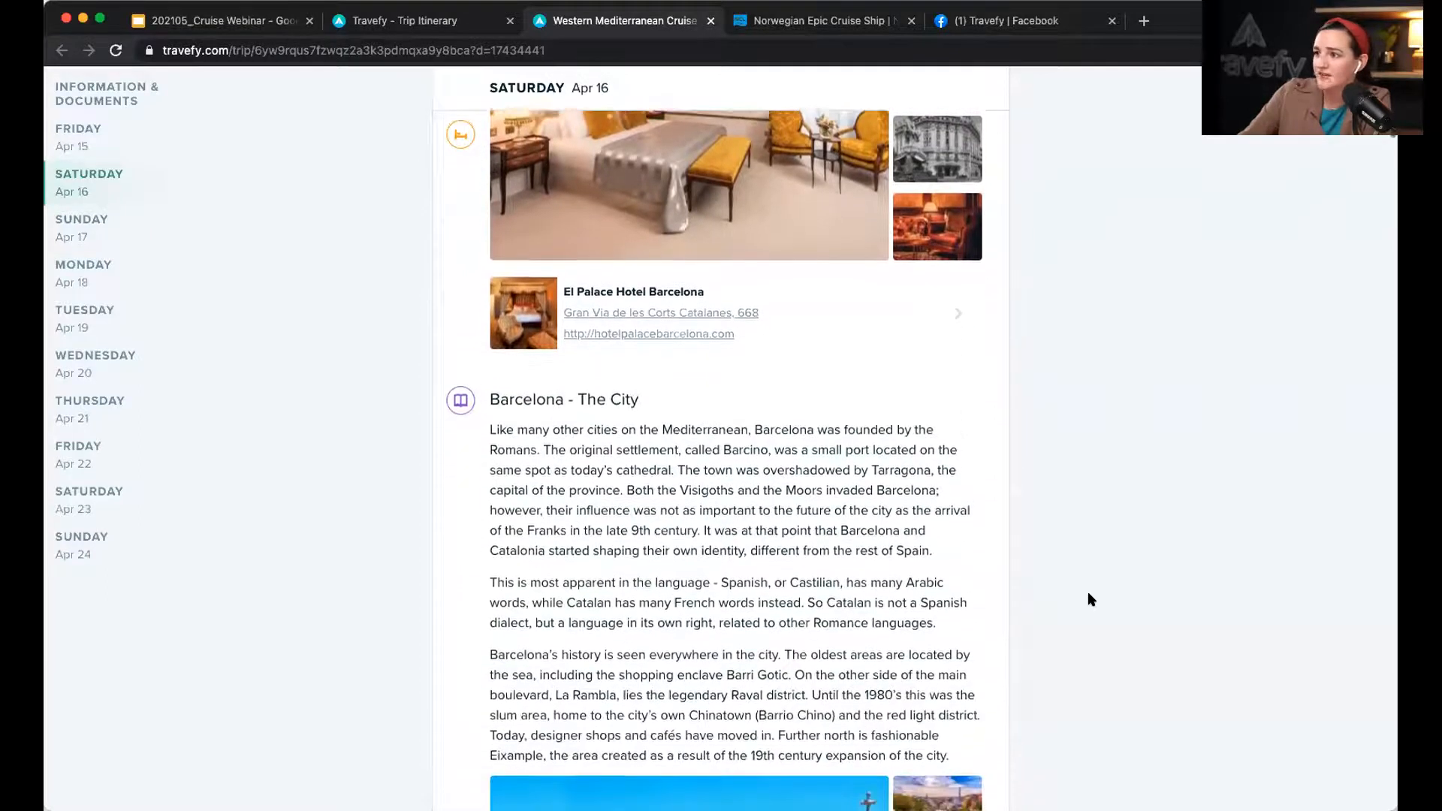
pyautogui.scroll(-3, 1247, 514)
pyautogui.scroll(-2, 1217, 530)
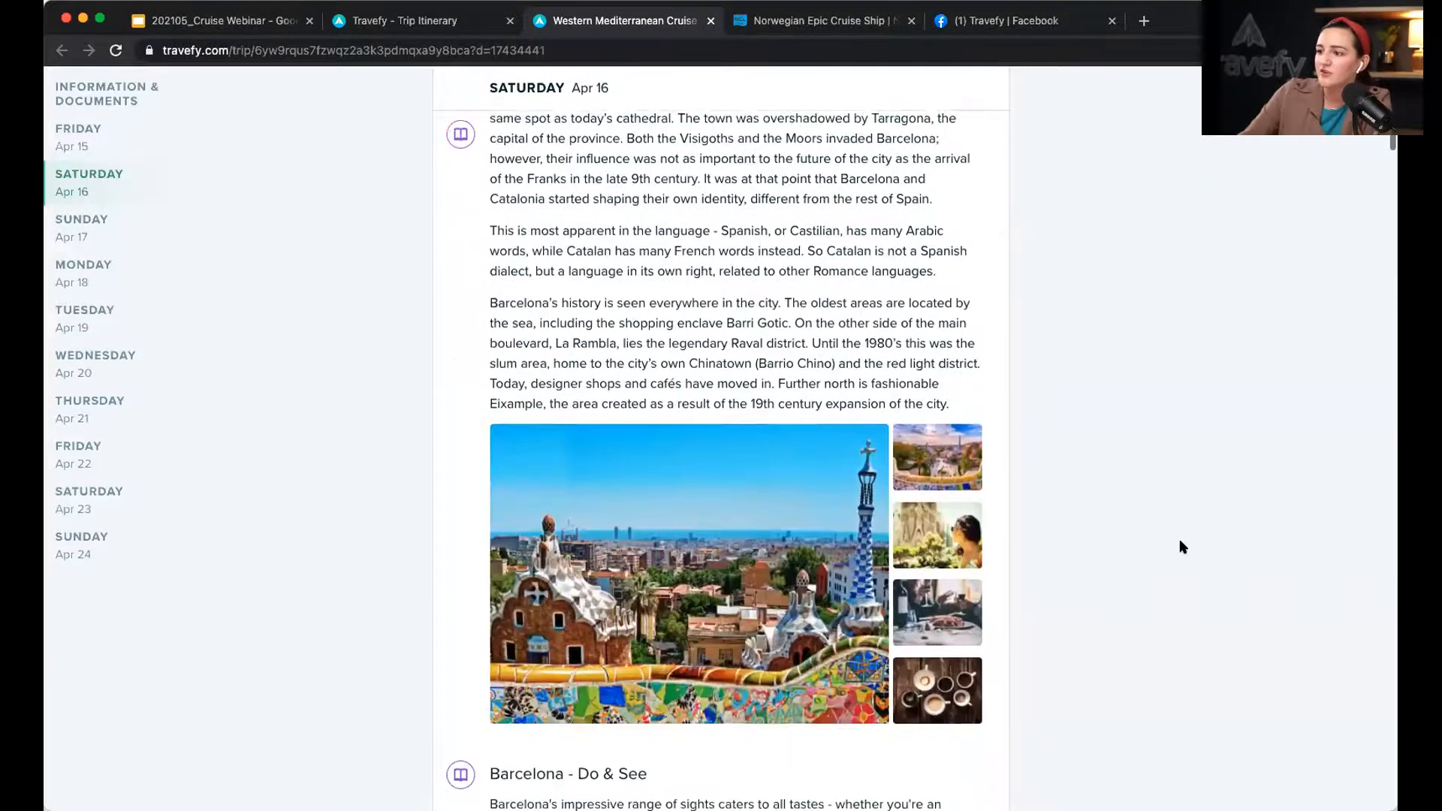
pyautogui.scroll(-5, 1188, 552)
pyautogui.scroll(-15, 1189, 556)
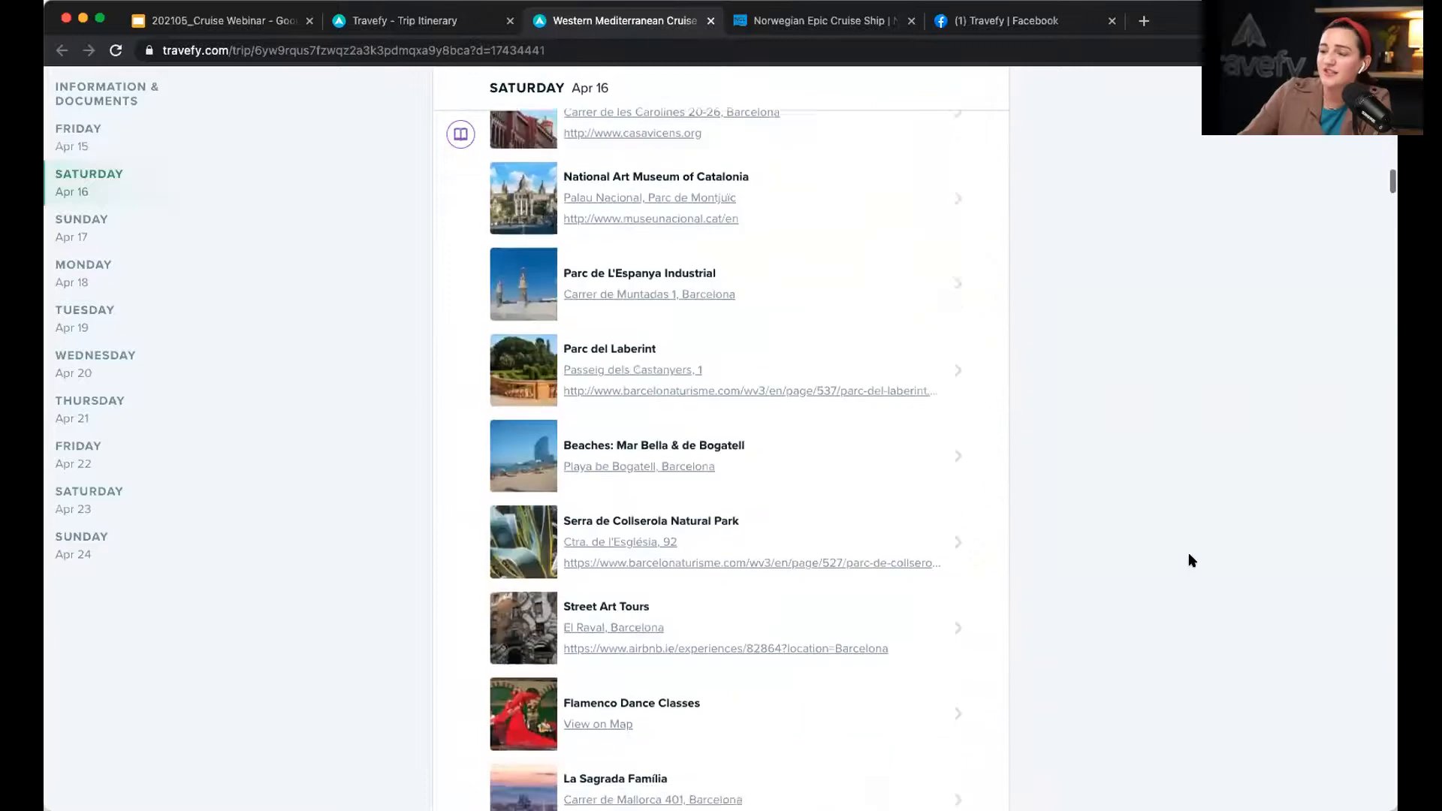
pyautogui.scroll(-20, 1189, 556)
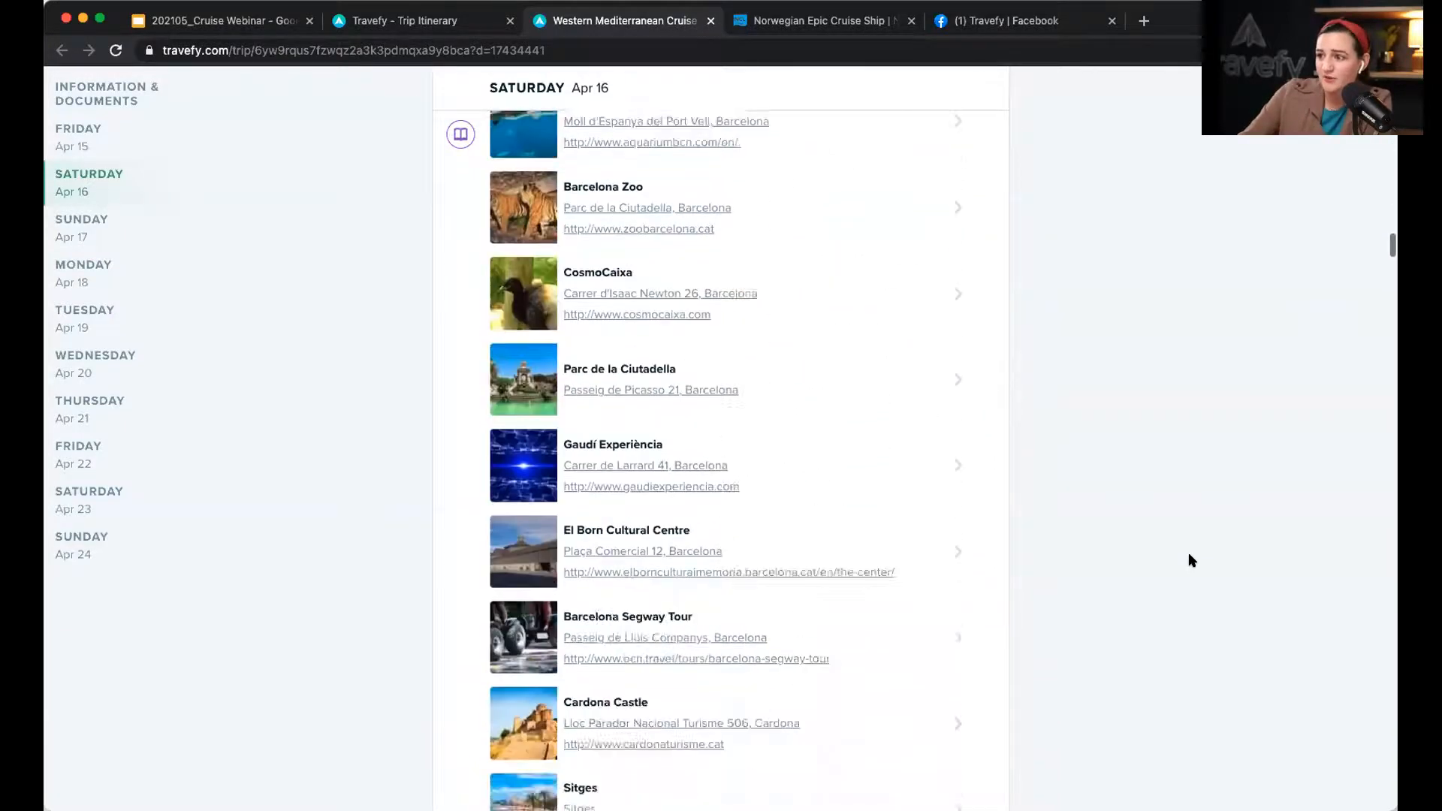
pyautogui.scroll(-20, 1188, 556)
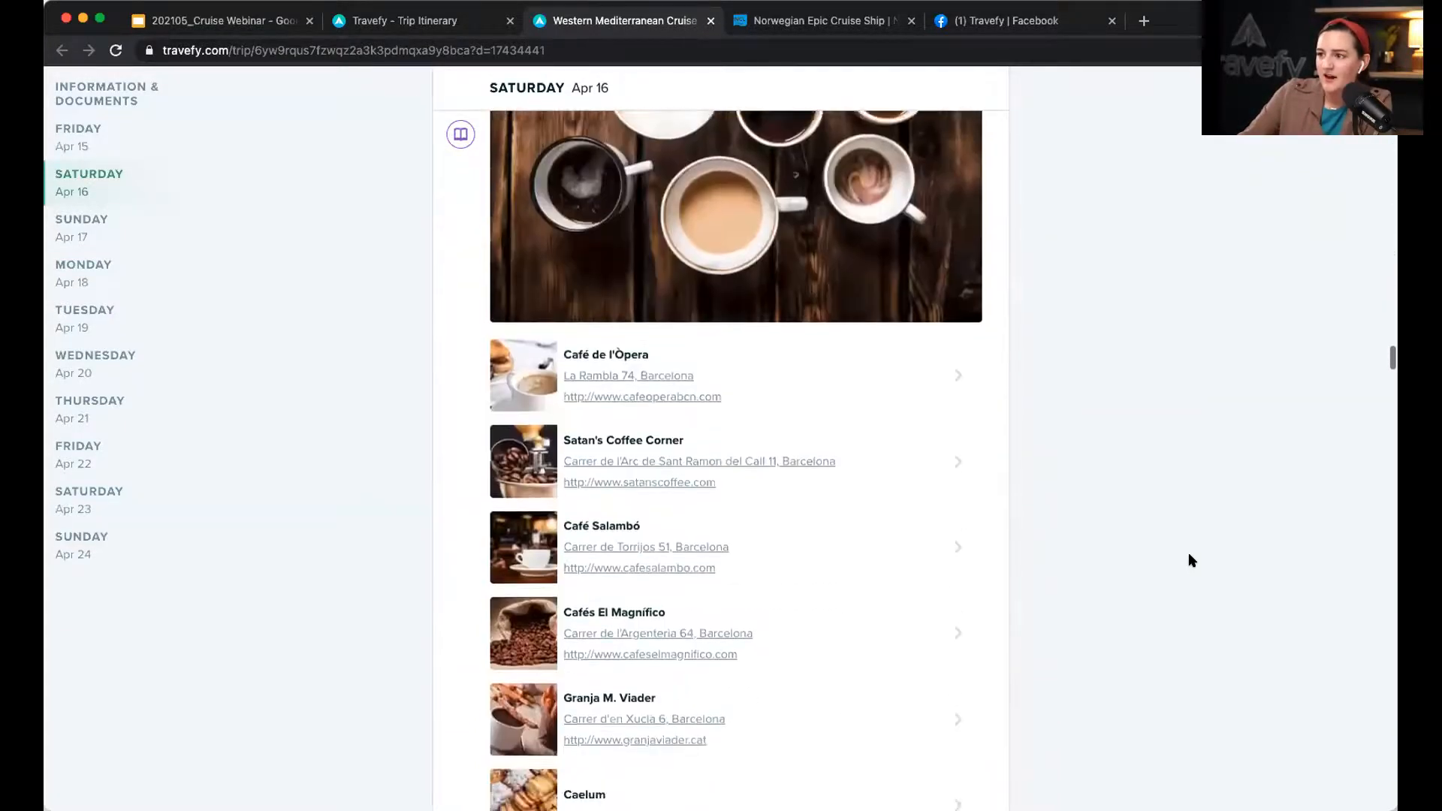
pyautogui.scroll(-20, 1188, 560)
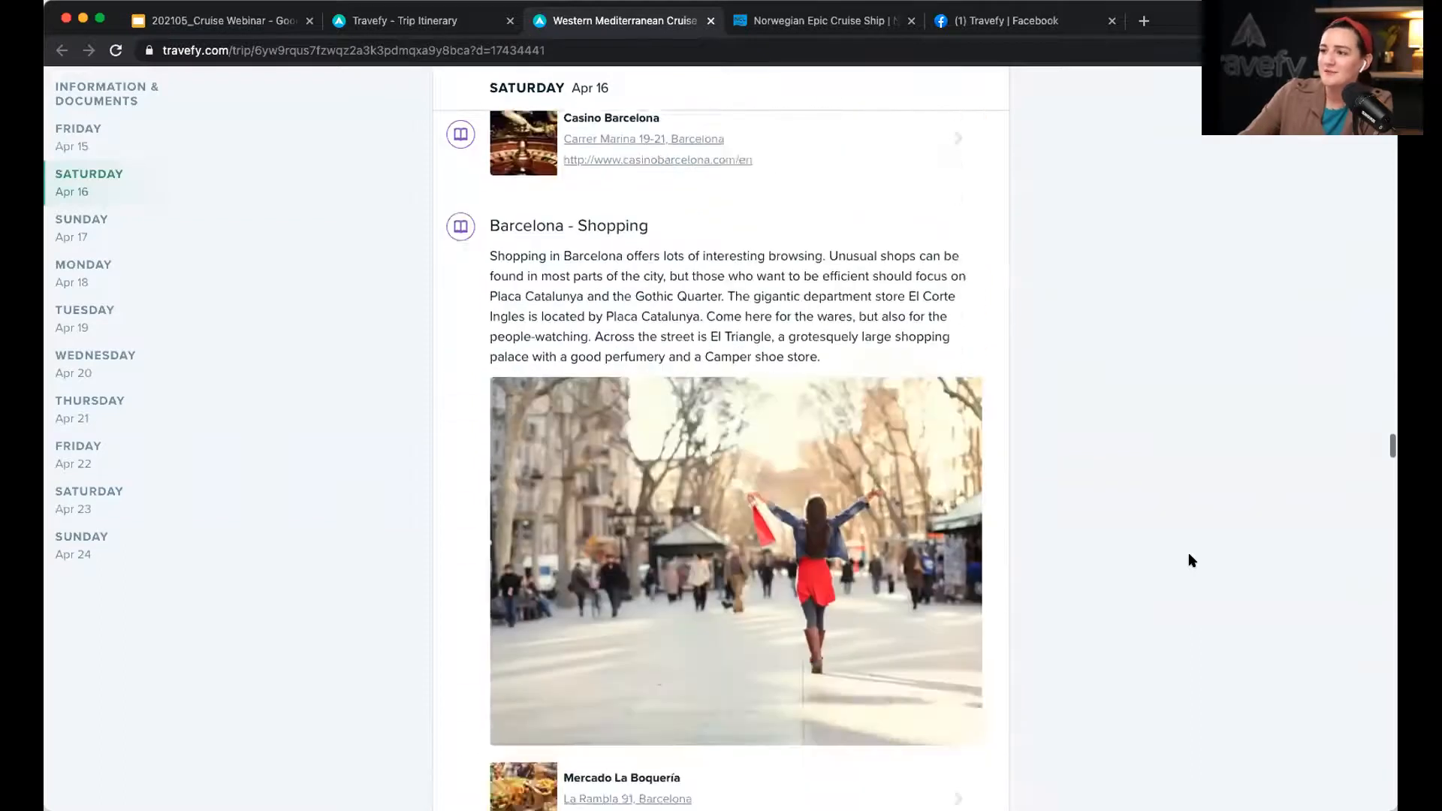
pyautogui.scroll(-7, 1188, 557)
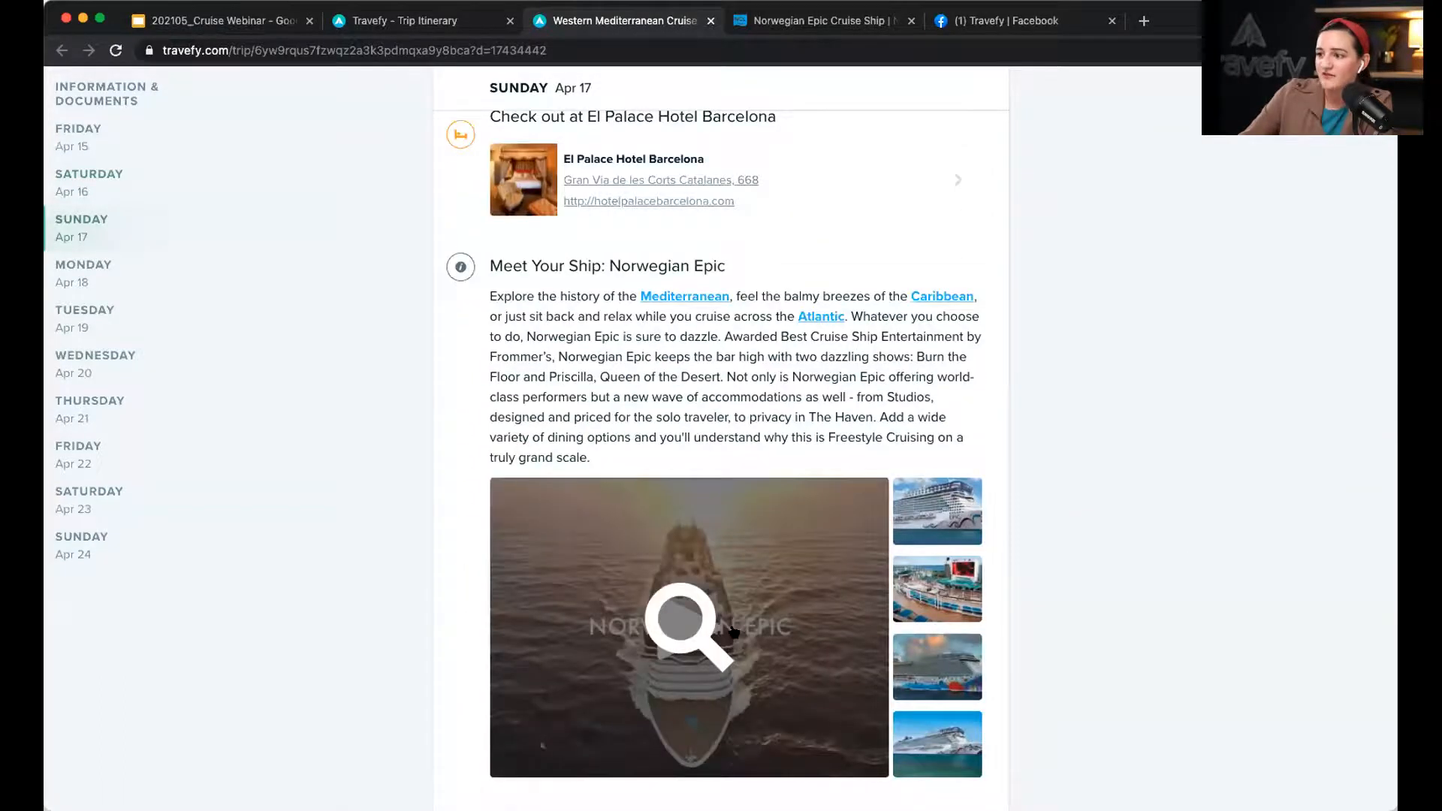
pyautogui.click(733, 632)
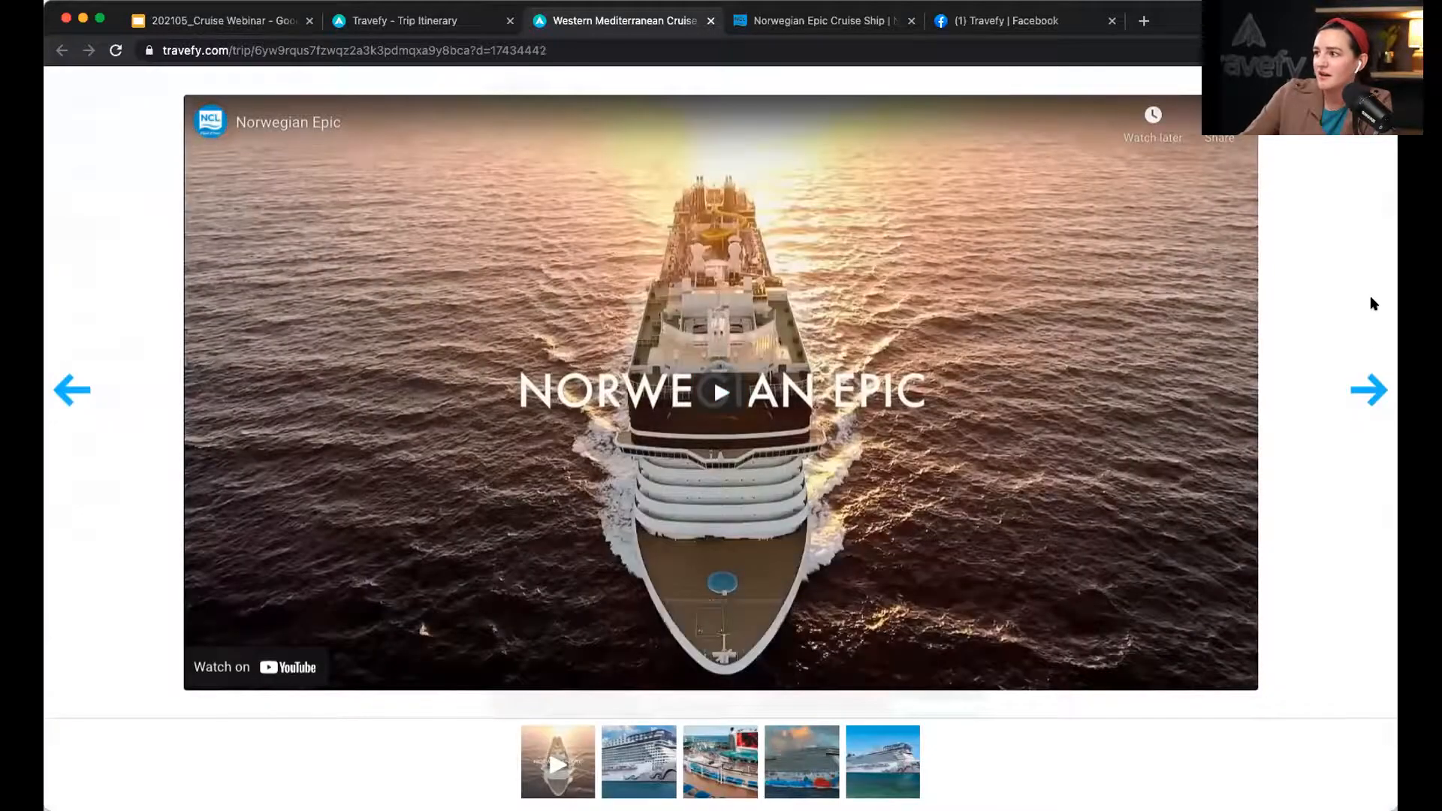
pyautogui.click(1365, 390)
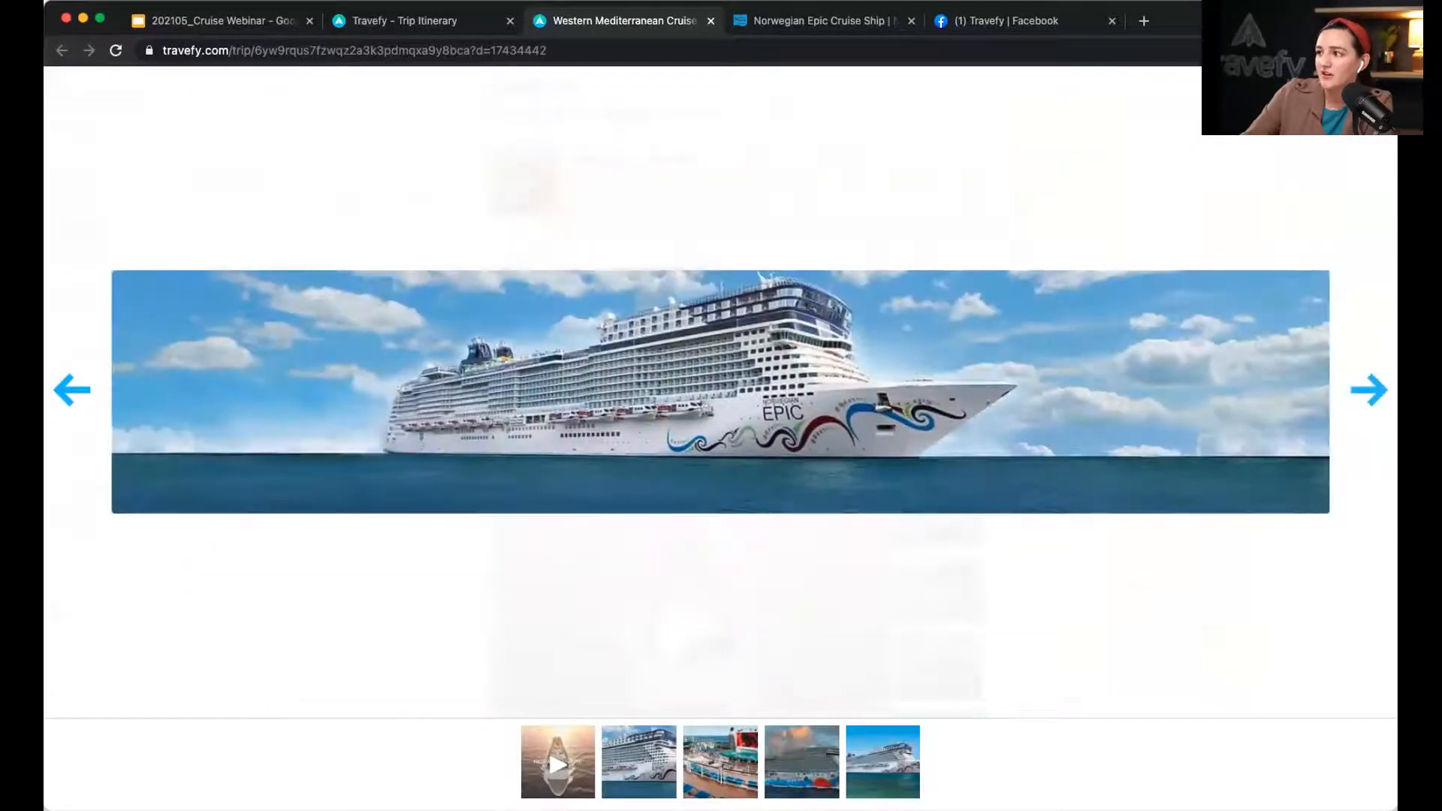
pyautogui.click(1183, 243)
pyautogui.scroll(-10, 1183, 242)
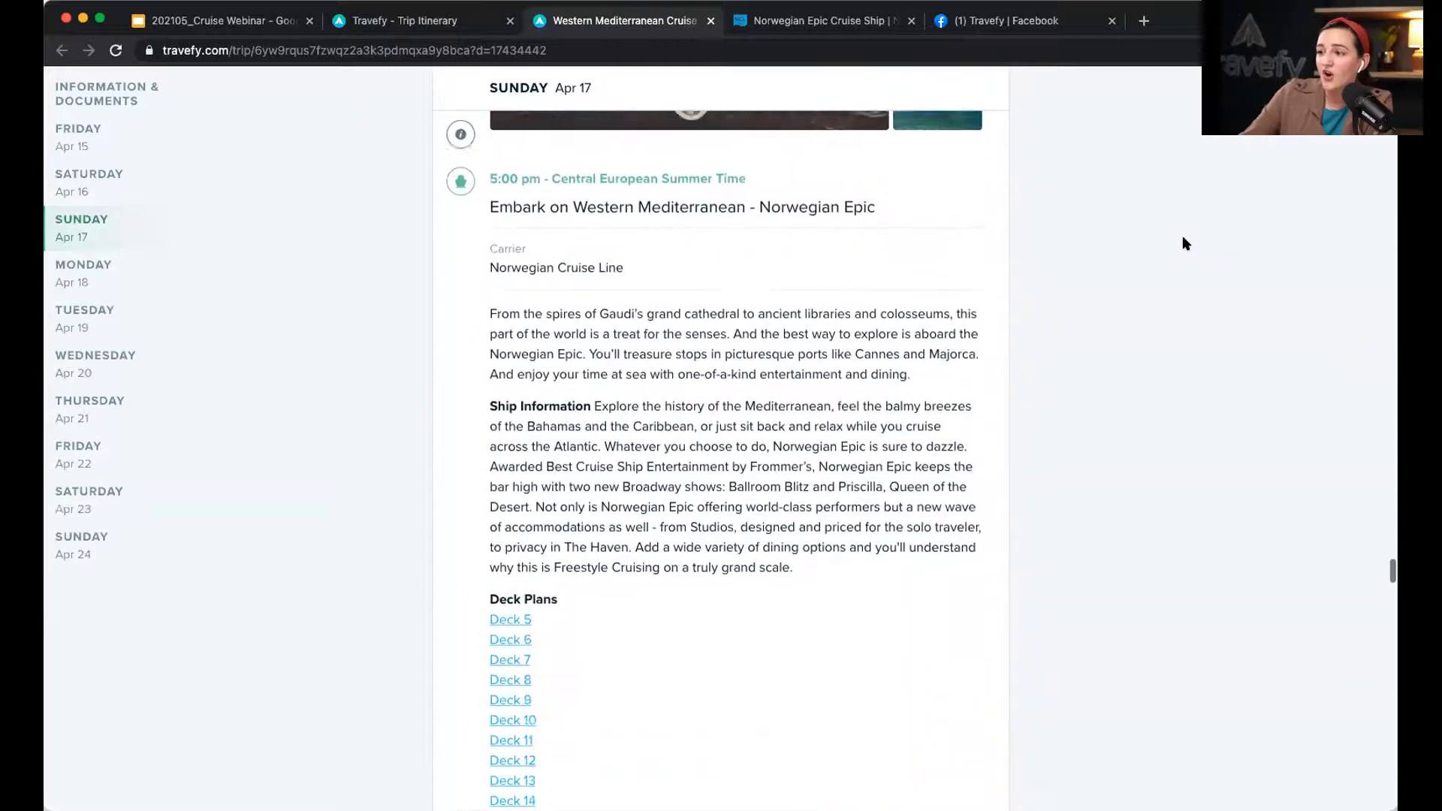
pyautogui.scroll(-7, 1184, 243)
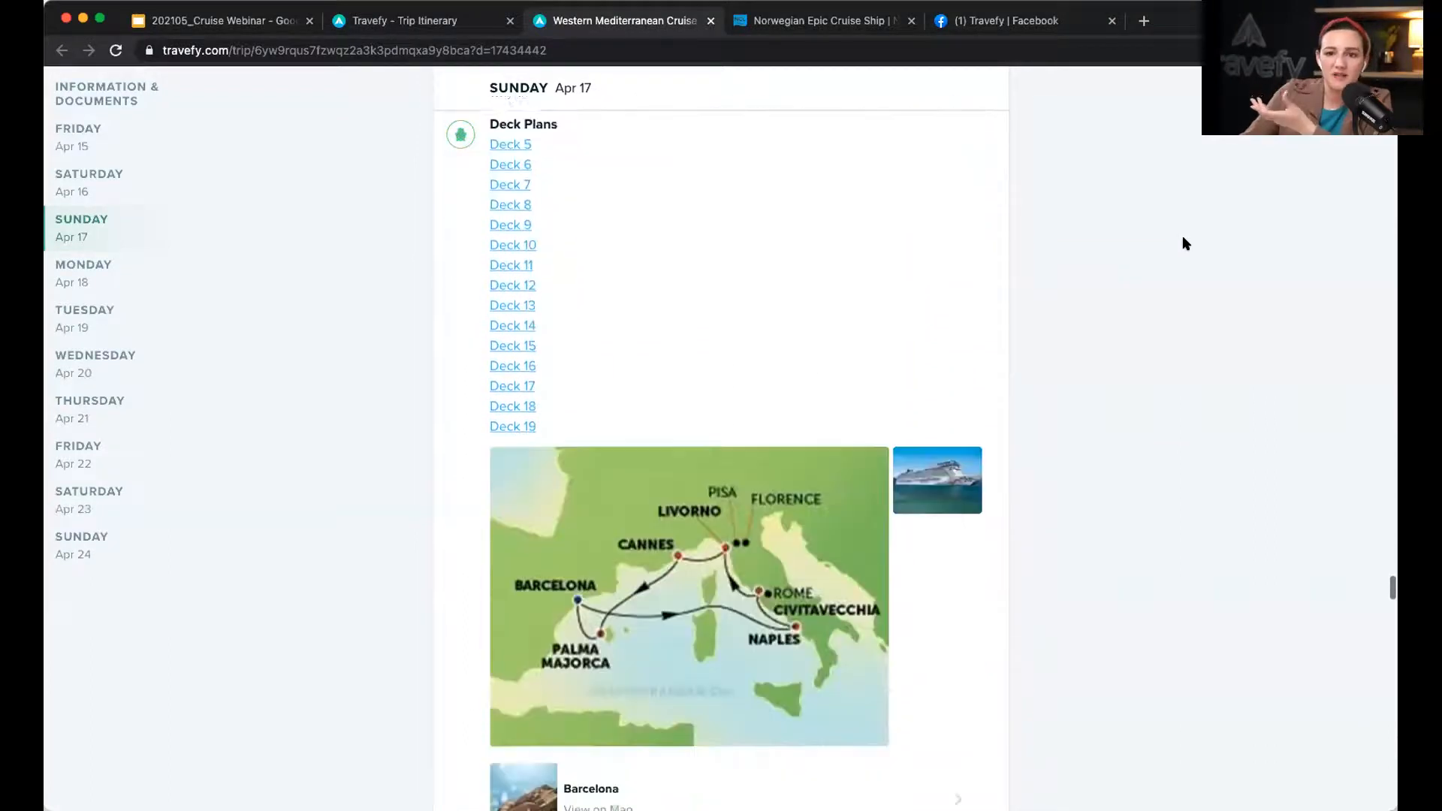
pyautogui.scroll(-7, 1183, 243)
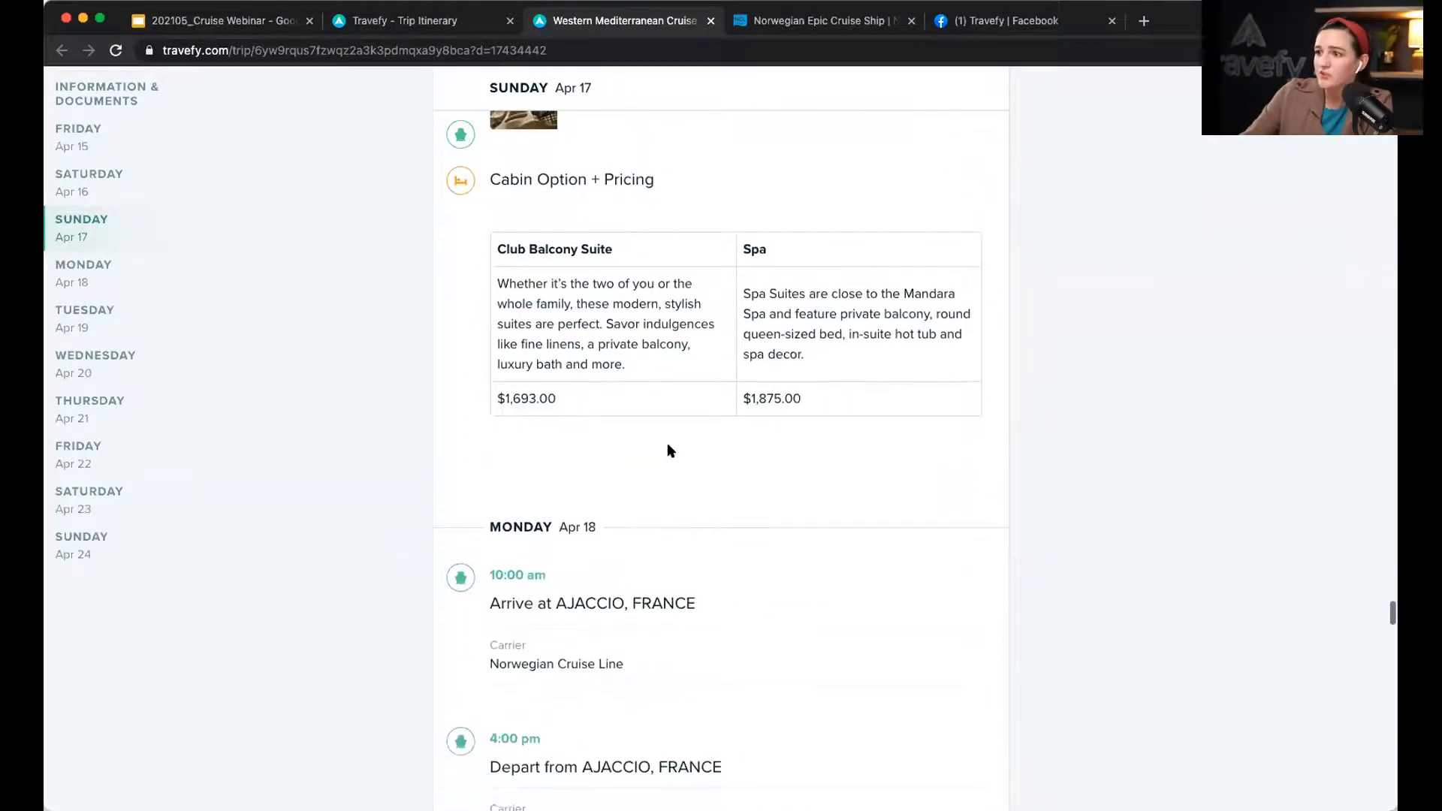
pyautogui.scroll(-8, 1142, 456)
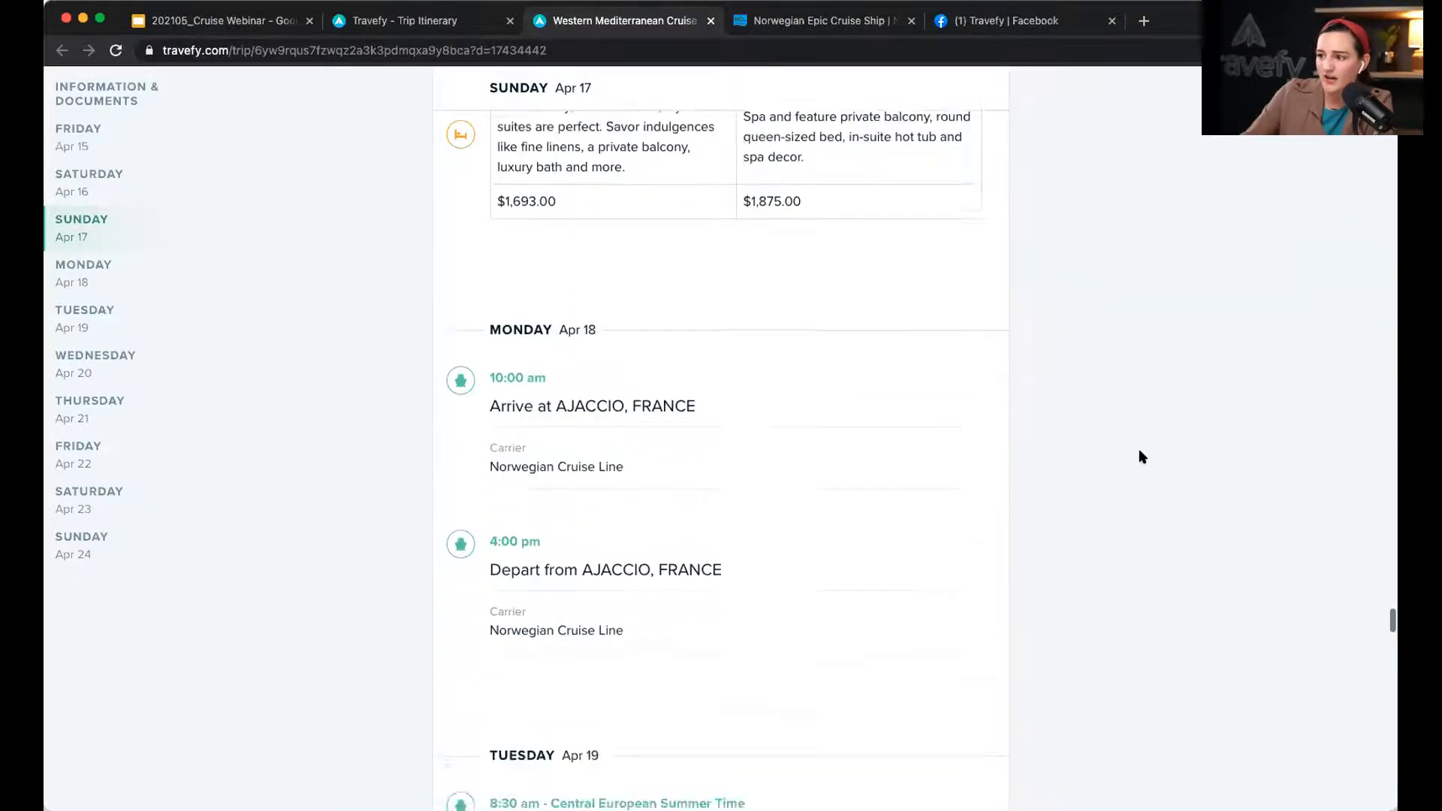
pyautogui.scroll(-8, 943, 580)
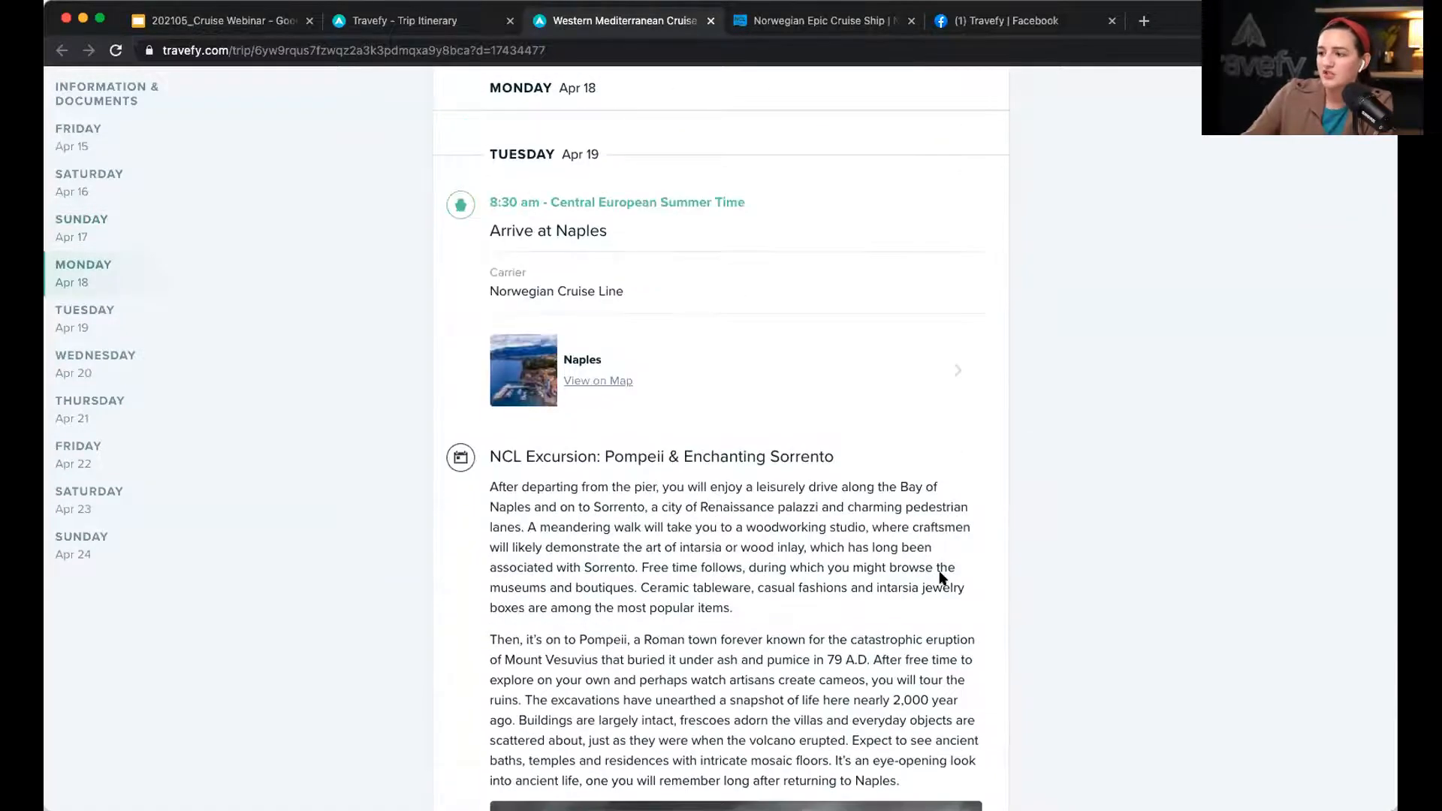
pyautogui.scroll(-7, 942, 580)
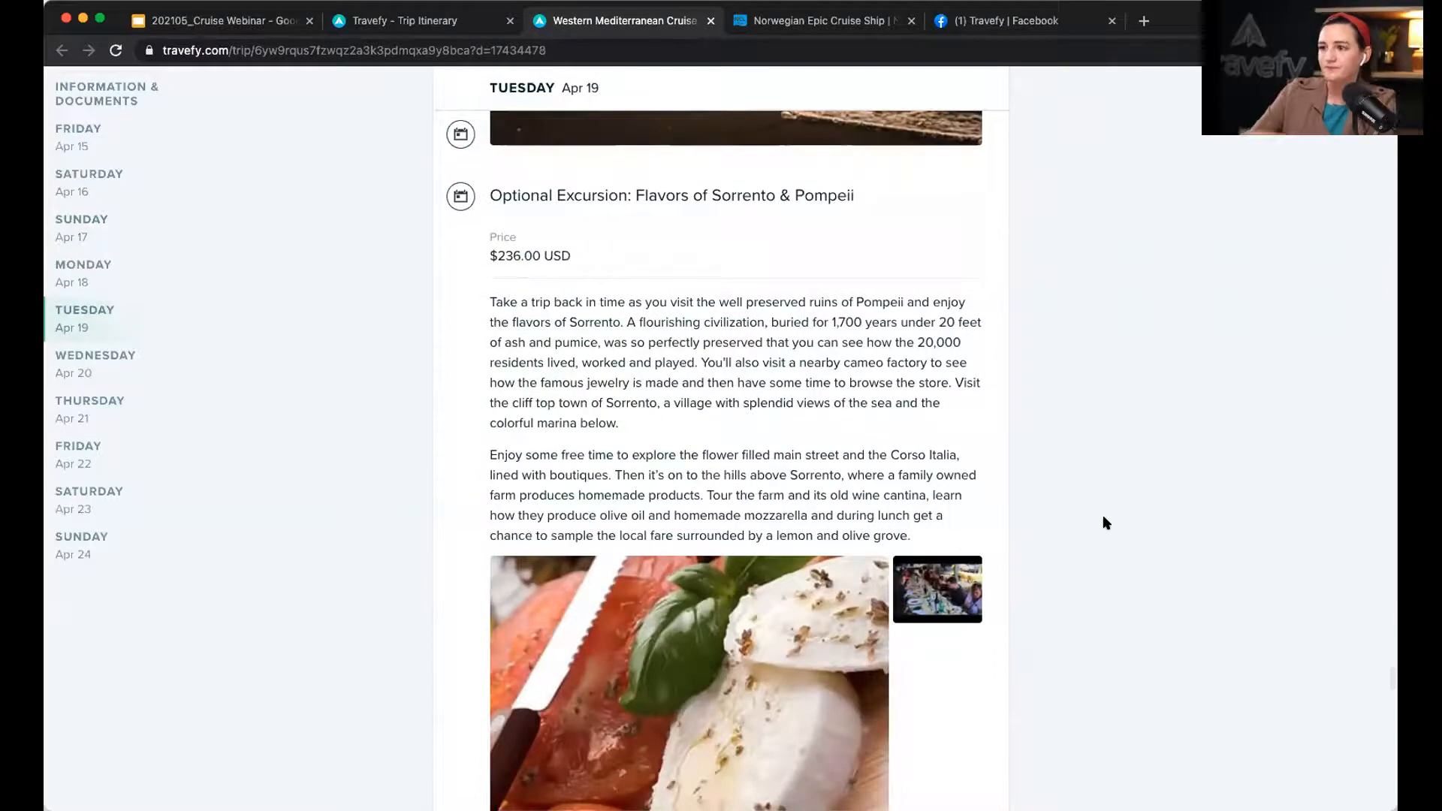
pyautogui.scroll(-15, 1107, 522)
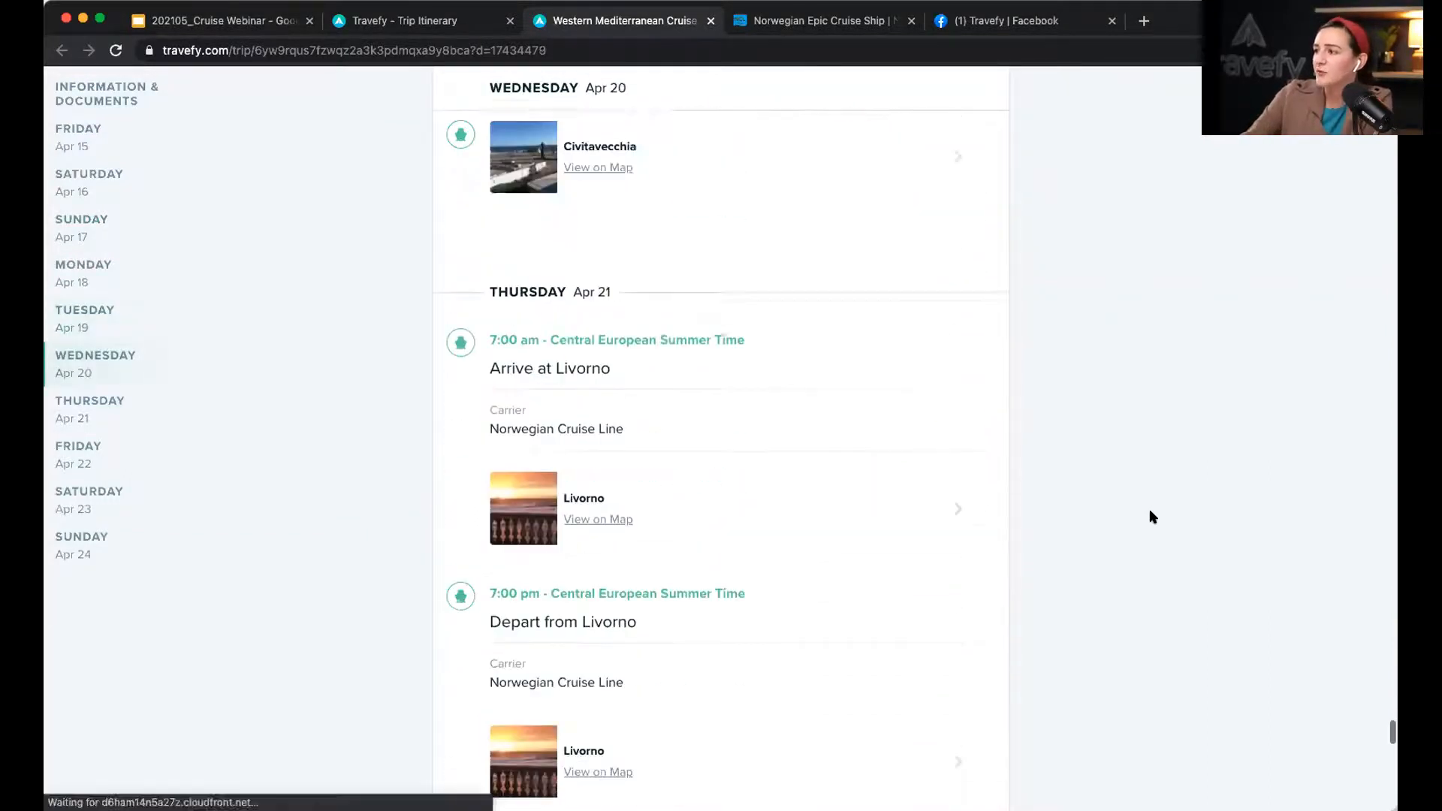
pyautogui.scroll(-12, 1150, 516)
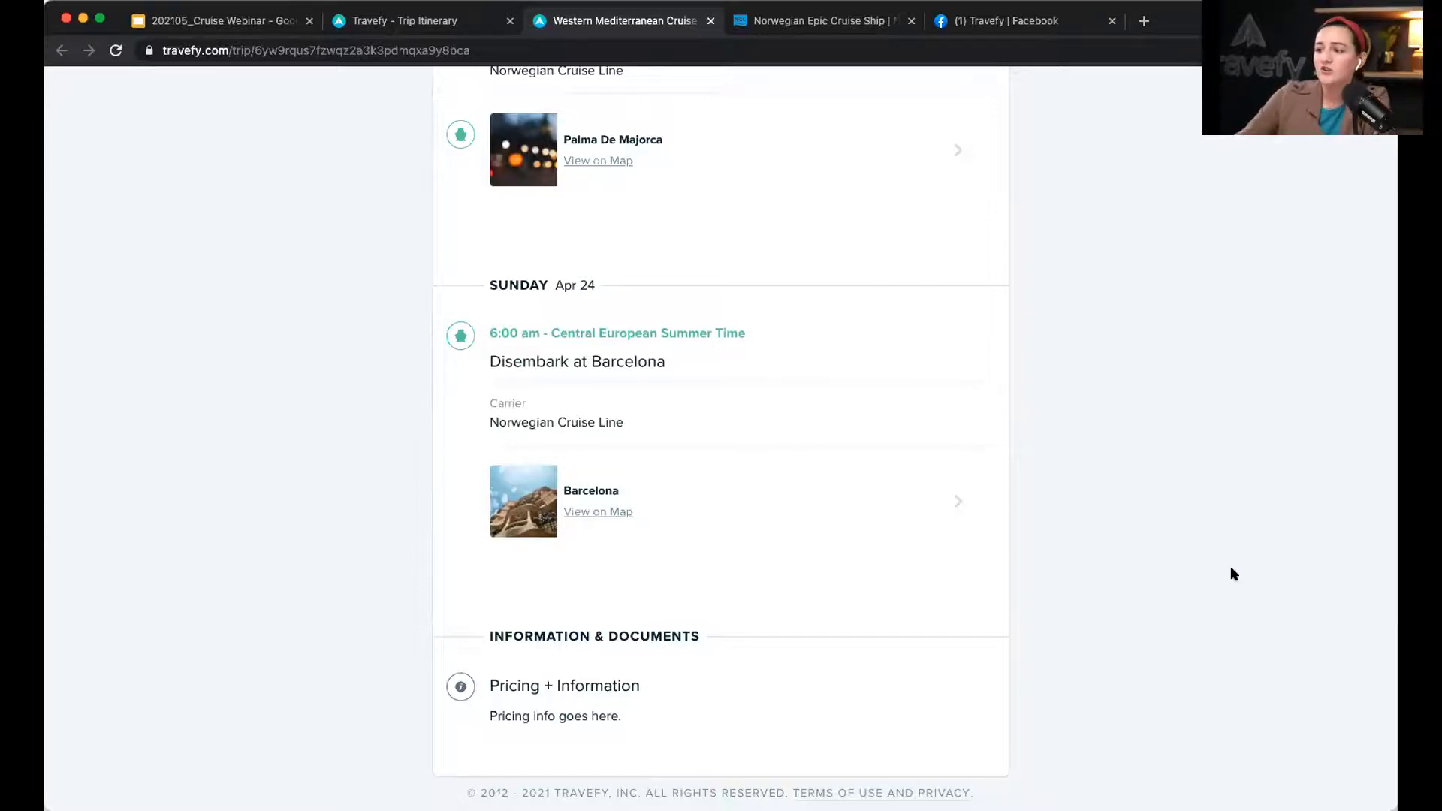
pyautogui.scroll(5, 1231, 569)
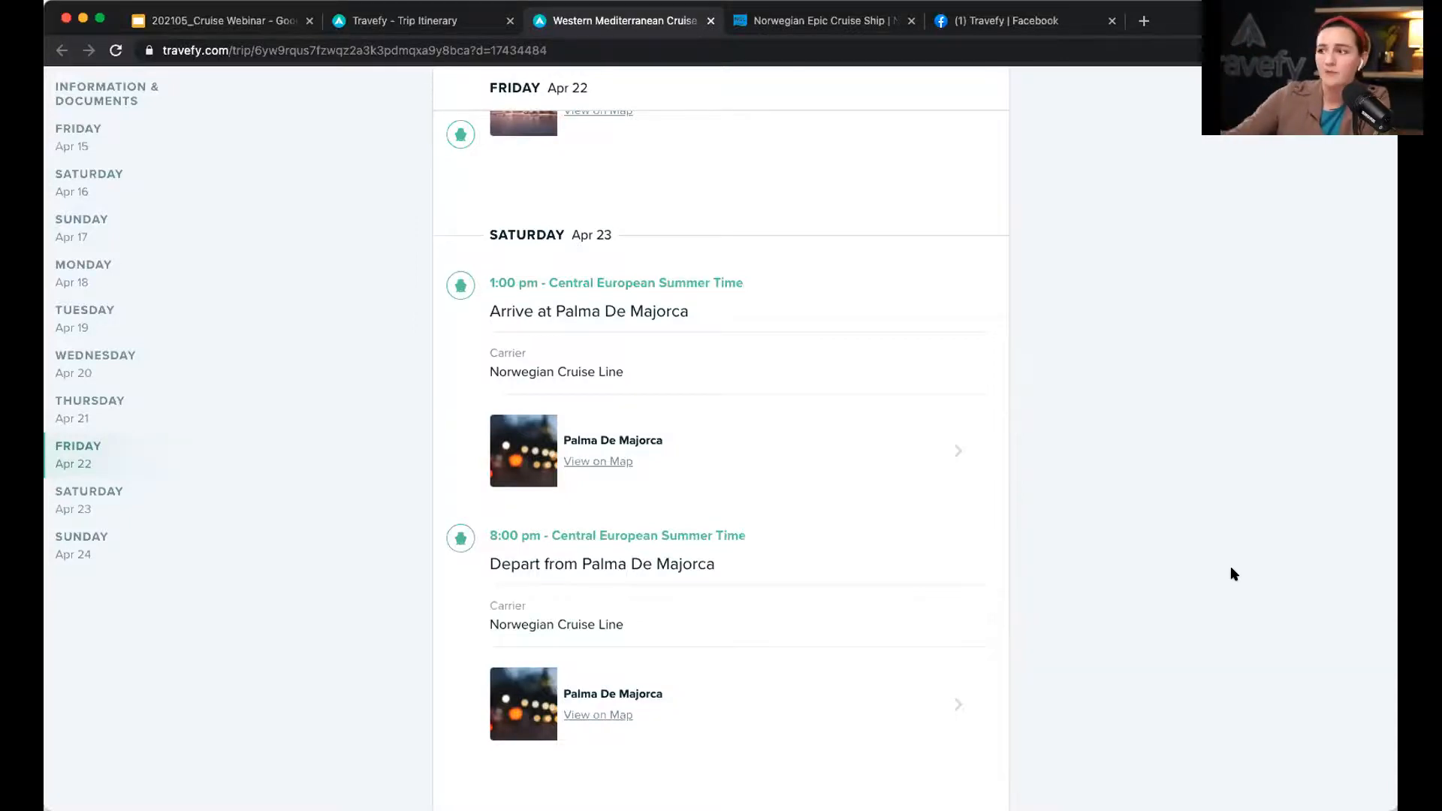
pyautogui.scroll(20, 1231, 568)
pyautogui.scroll(15, 1232, 574)
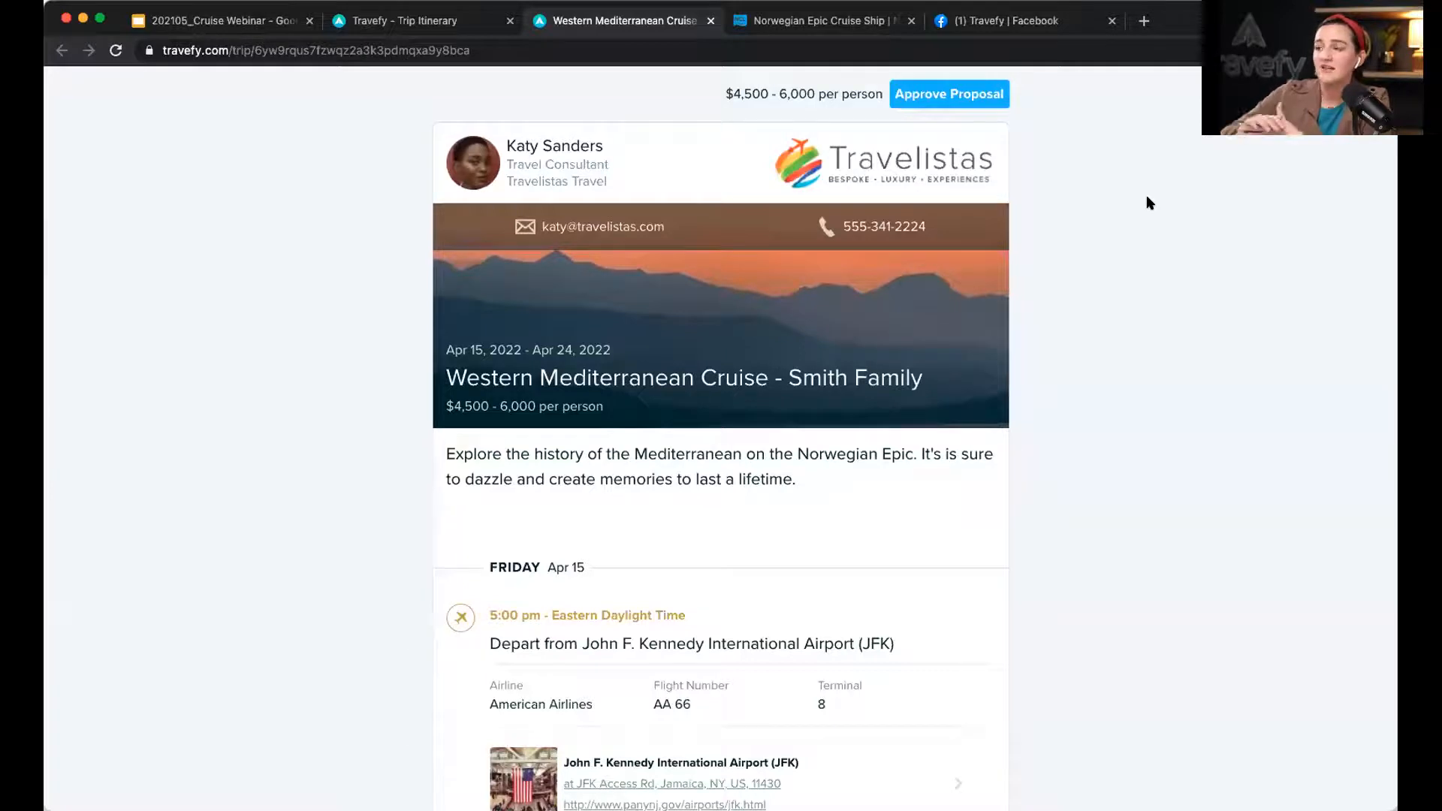
# Step: Check the itinerary editor, return to the Western Mediterranean Cruise proposal, and start approving it
pyautogui.click(415, 24)
pyautogui.click(640, 24)
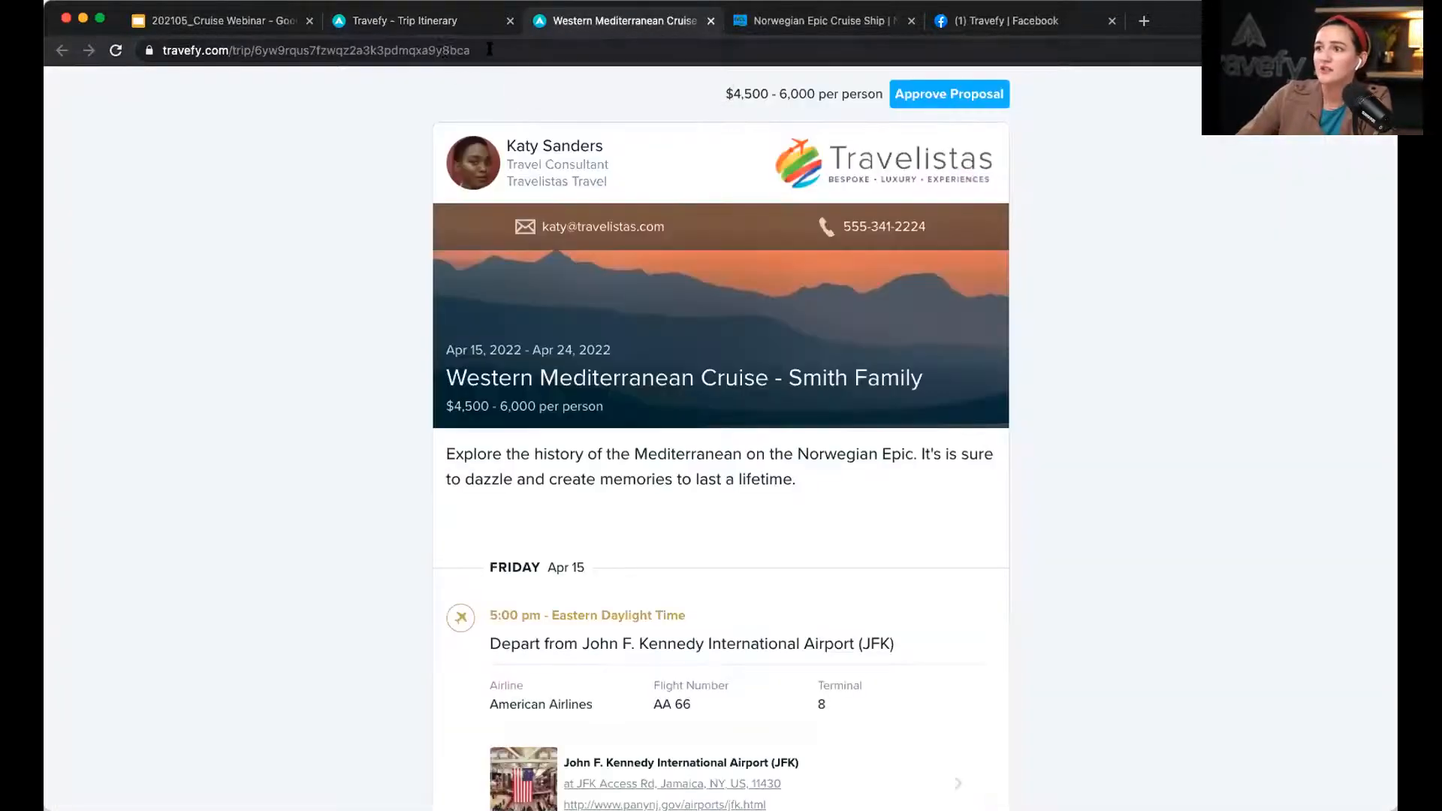
pyautogui.click(489, 52)
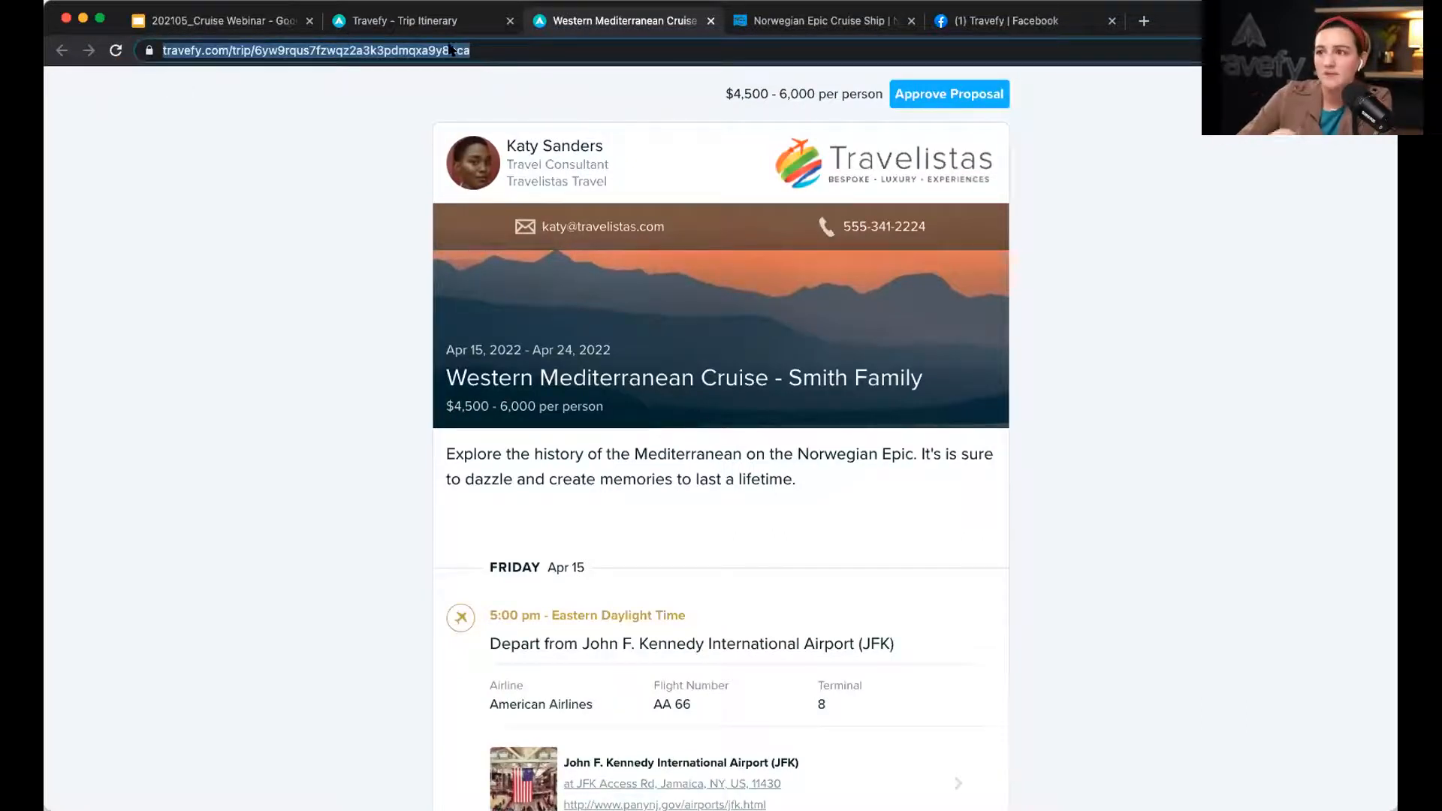
pyautogui.click(387, 28)
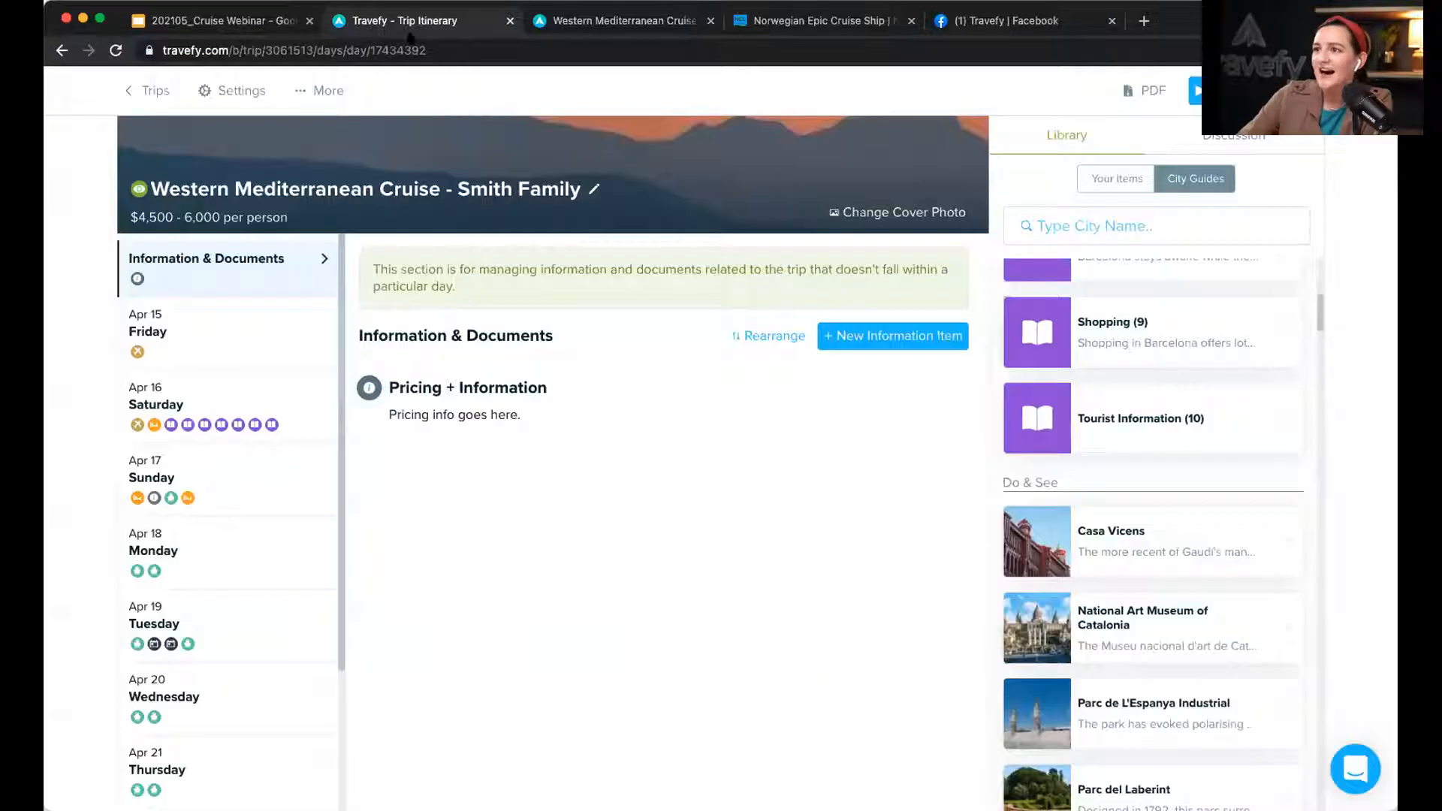
pyautogui.click(666, 27)
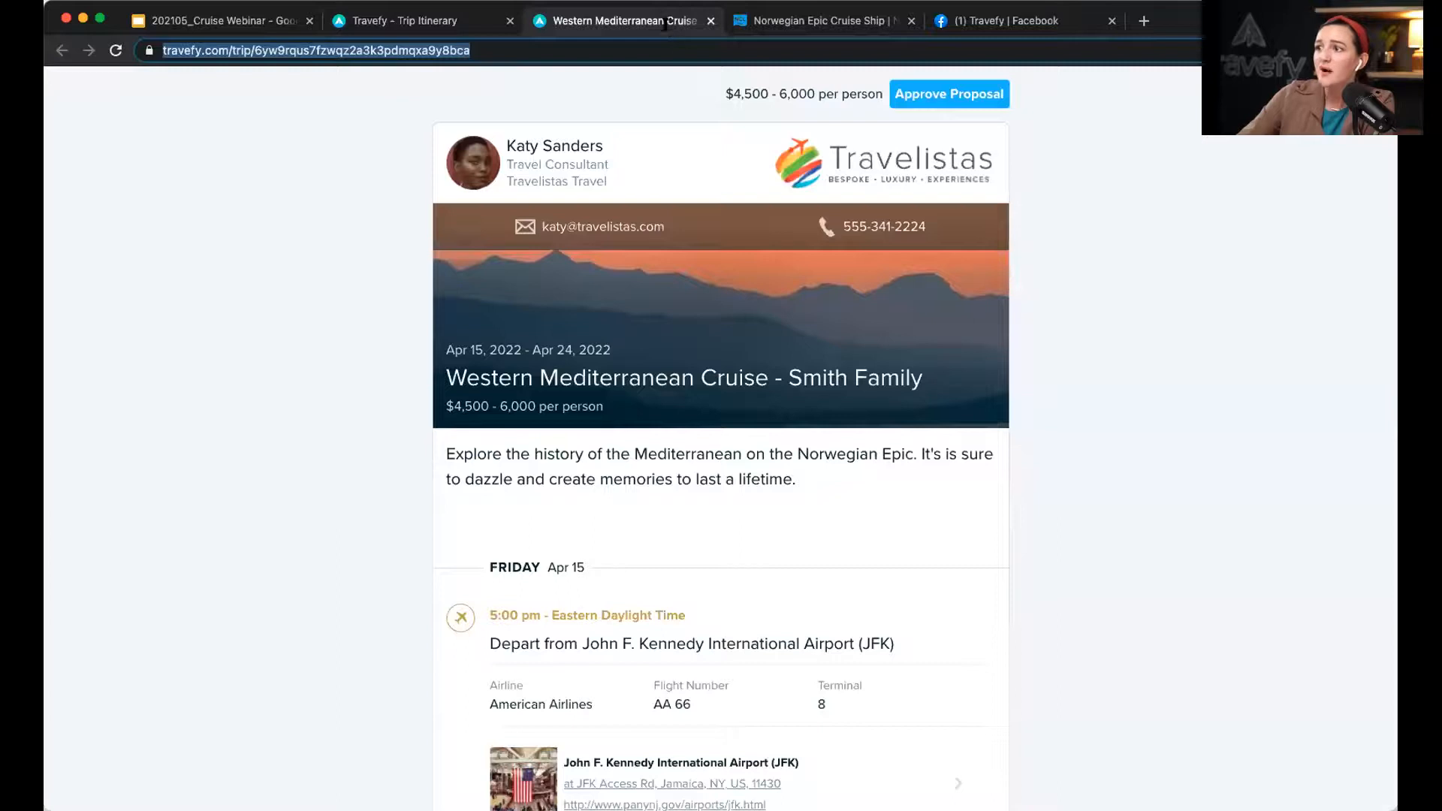
pyautogui.click(980, 98)
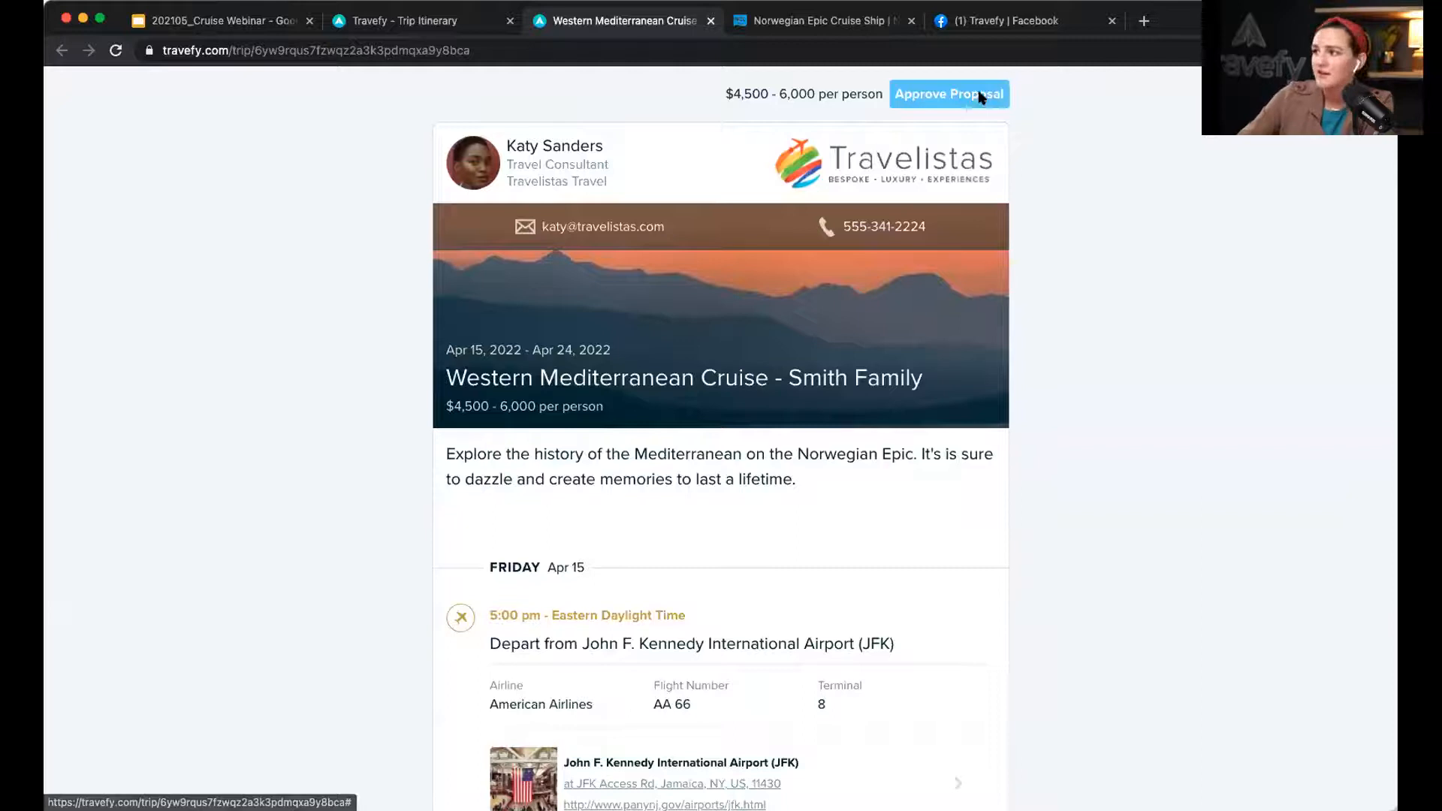
# Step: Approve the Smith Family proposal after entering the client's name and e-mail, then close the confirmation
pyautogui.moveTo(473, 496); pyautogui.dragTo(641, 499)
pyautogui.write('Suzy Q')
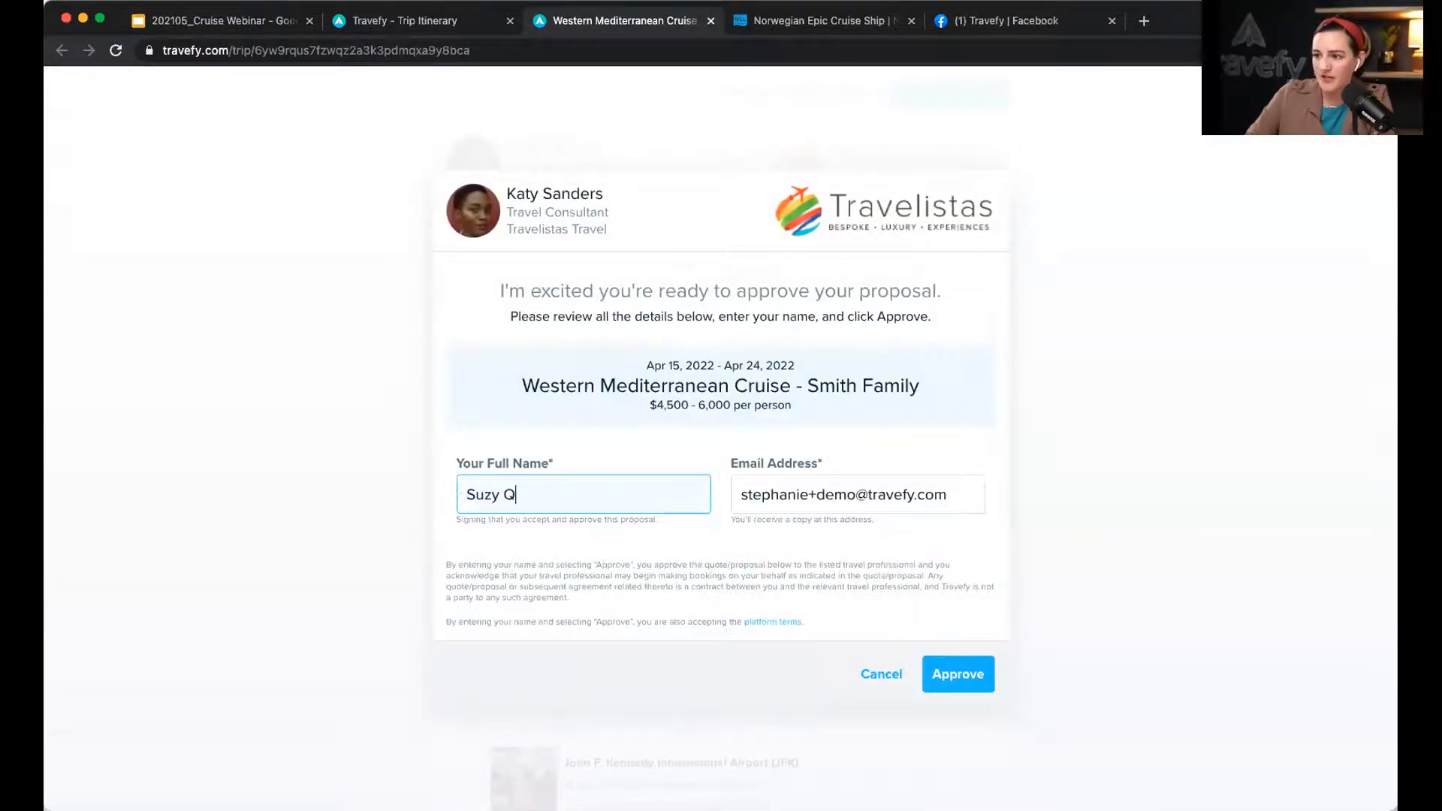
pyautogui.tripleClick(862, 489)
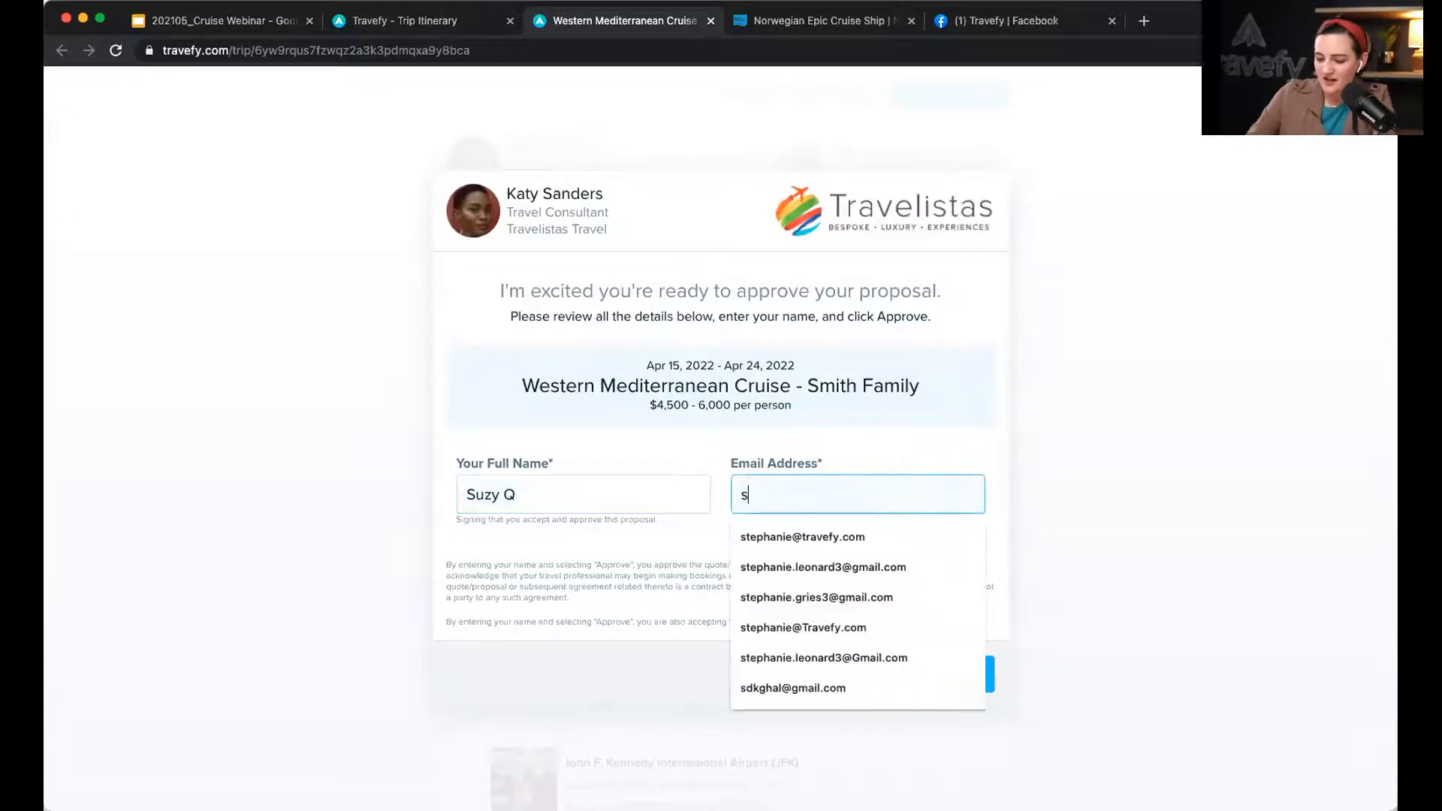
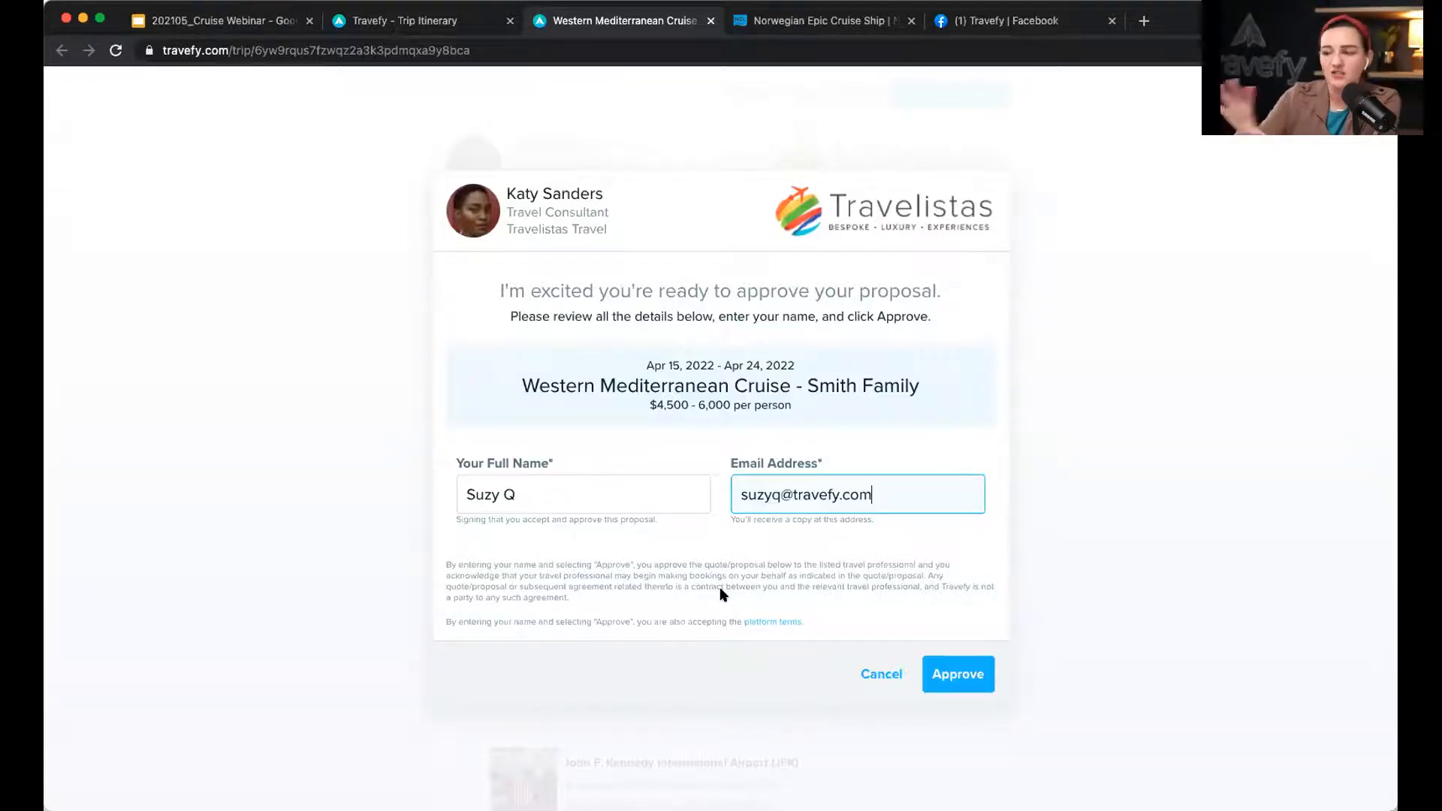
pyautogui.click(959, 676)
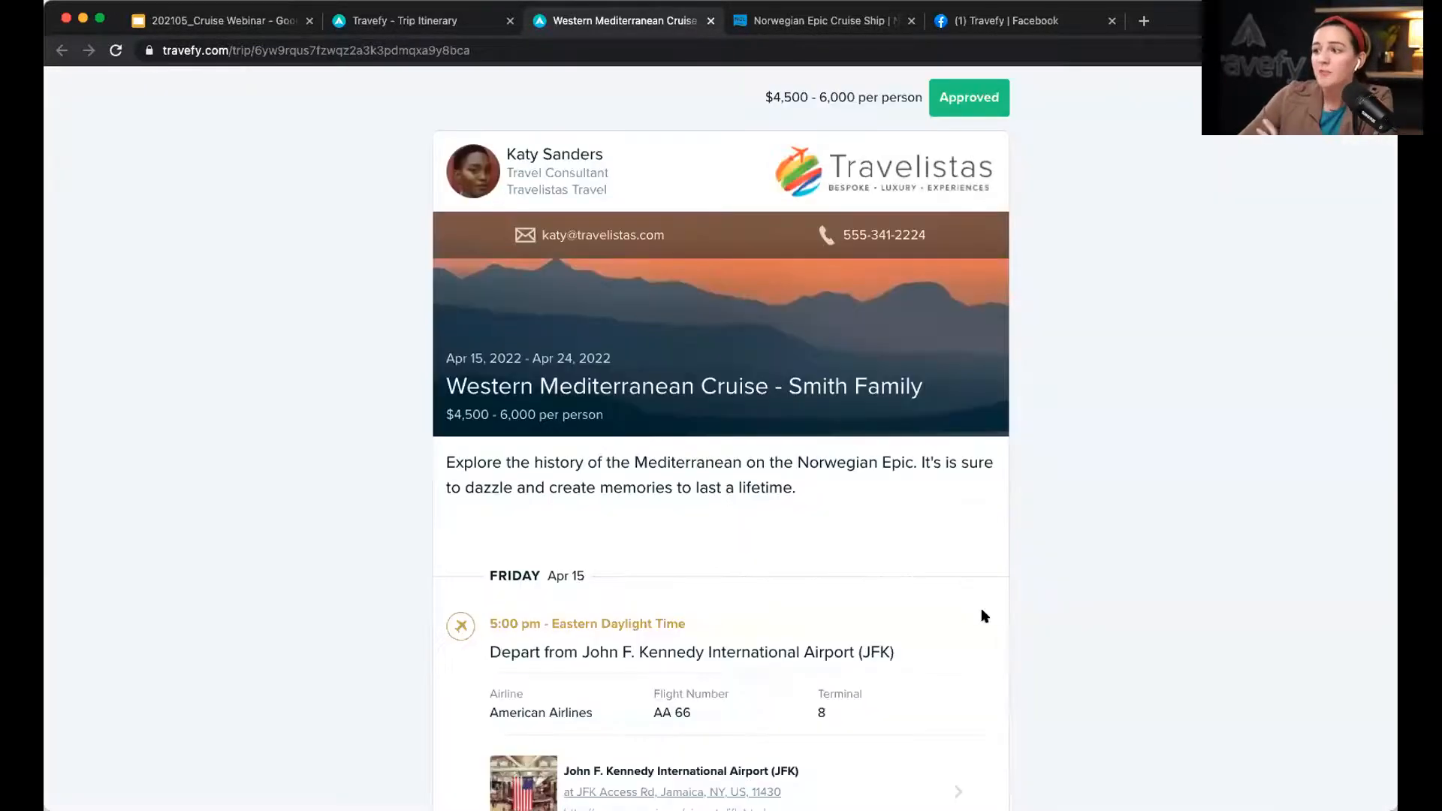
pyautogui.click(969, 612)
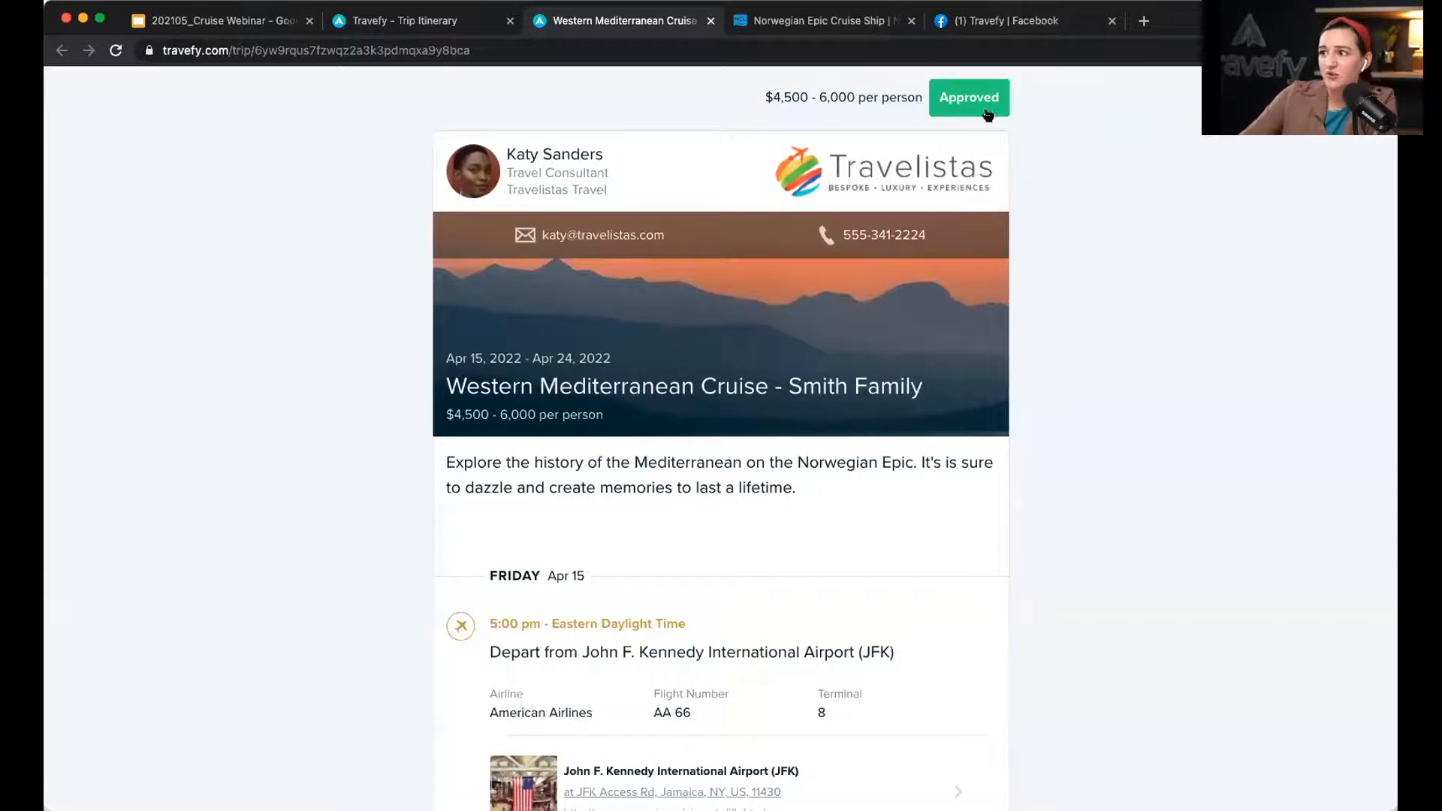
# Step: Open the Western Mediterranean Cruise trip from Trips, preview it as the client, then open the itinerary editor
pyautogui.click(401, 22)
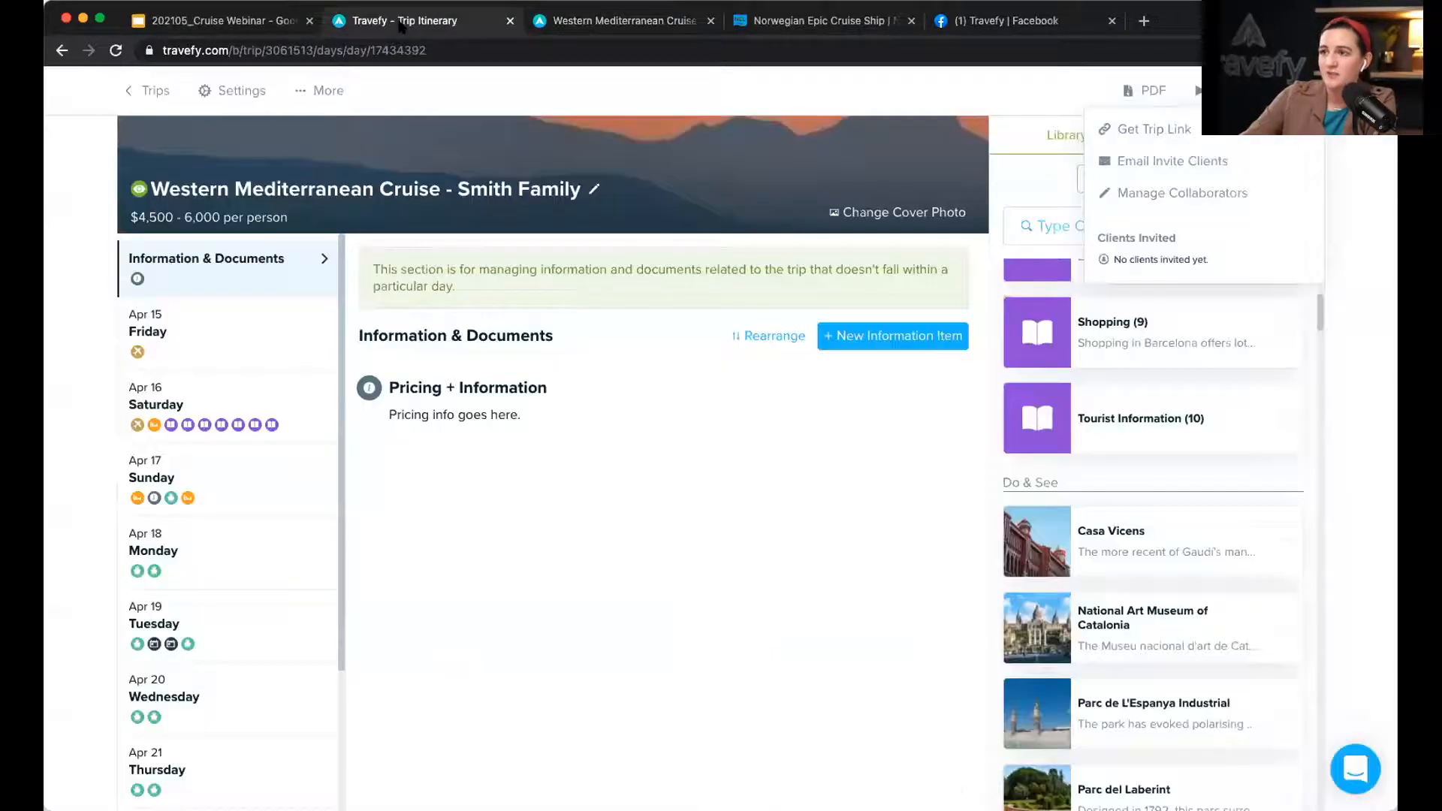
pyautogui.click(158, 96)
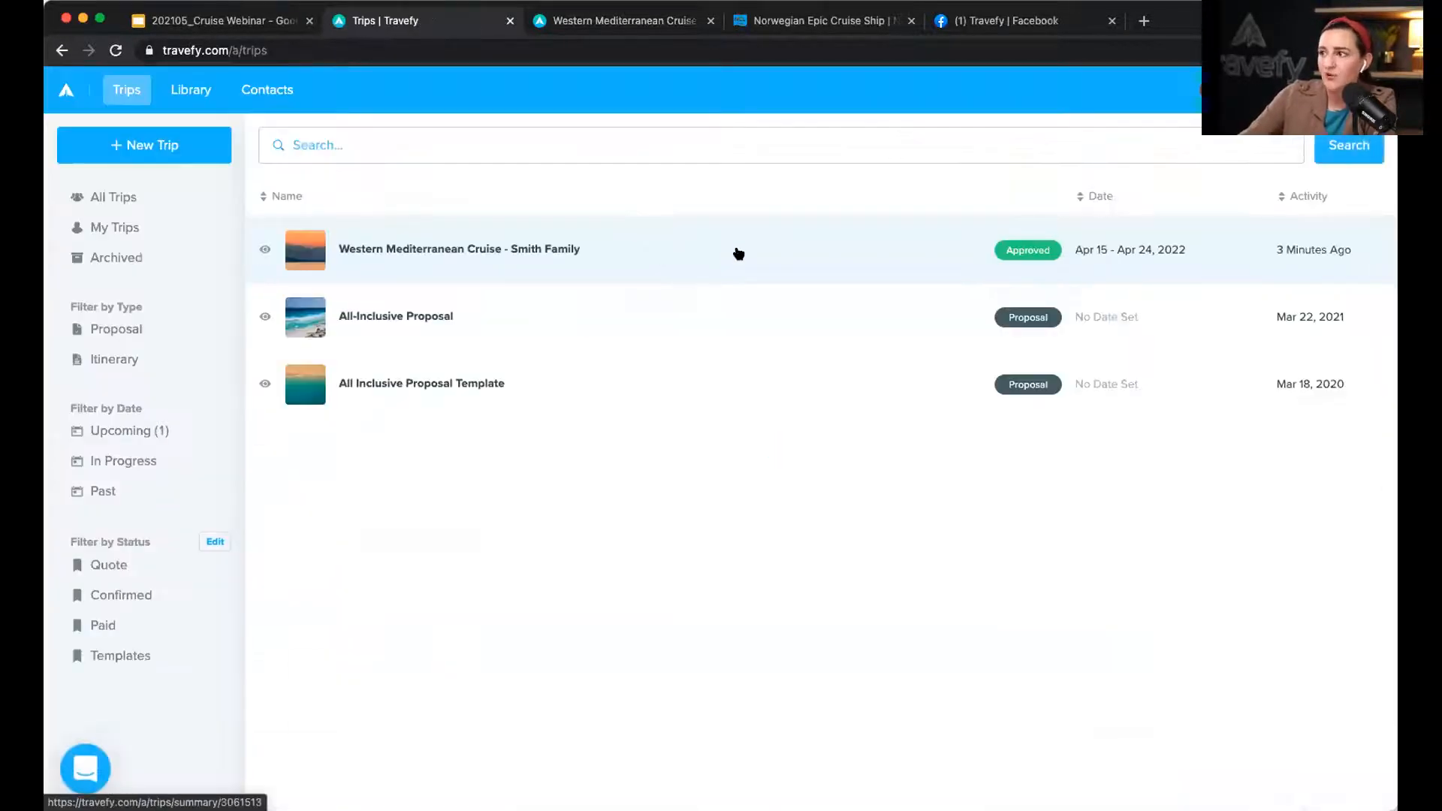
pyautogui.click(739, 254)
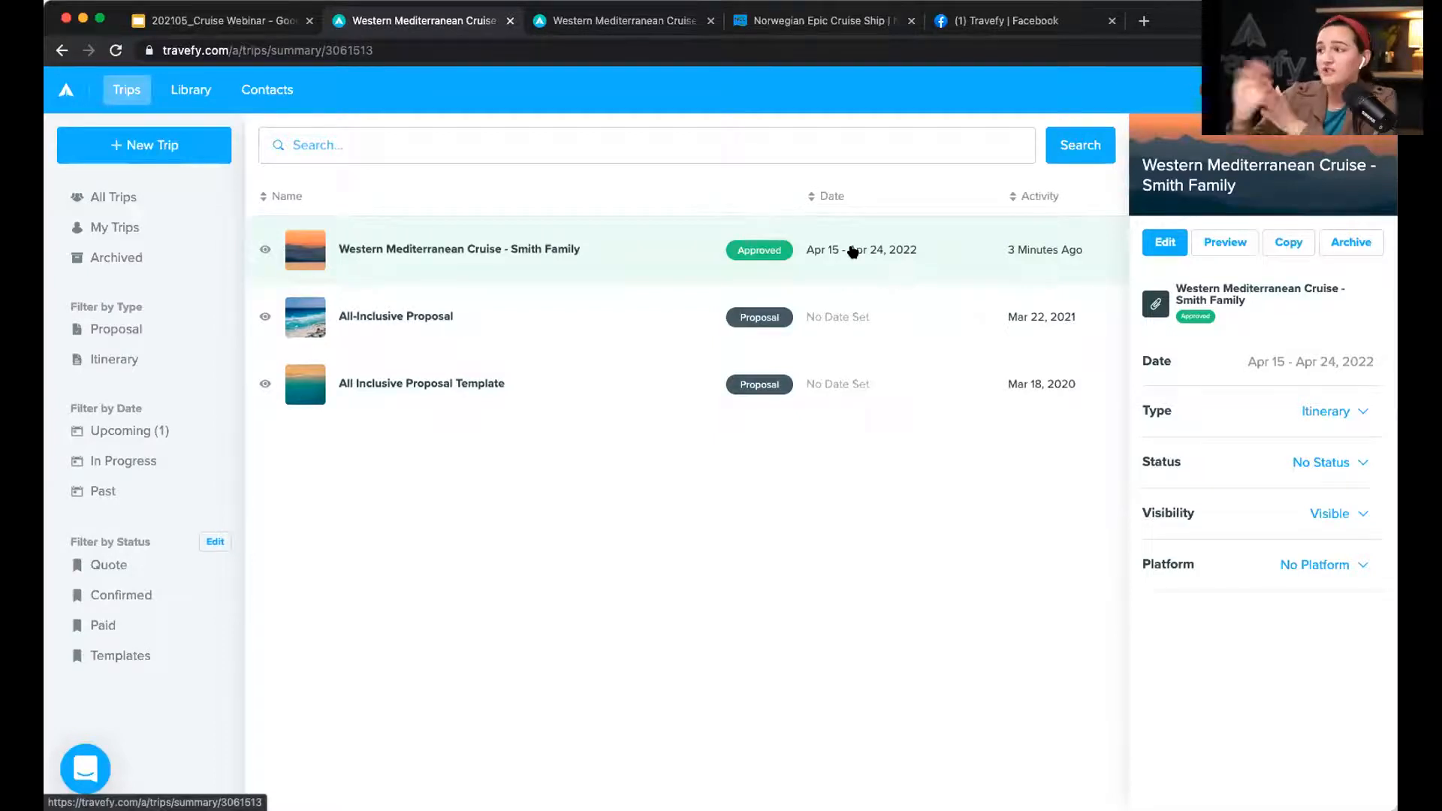
pyautogui.click(1219, 242)
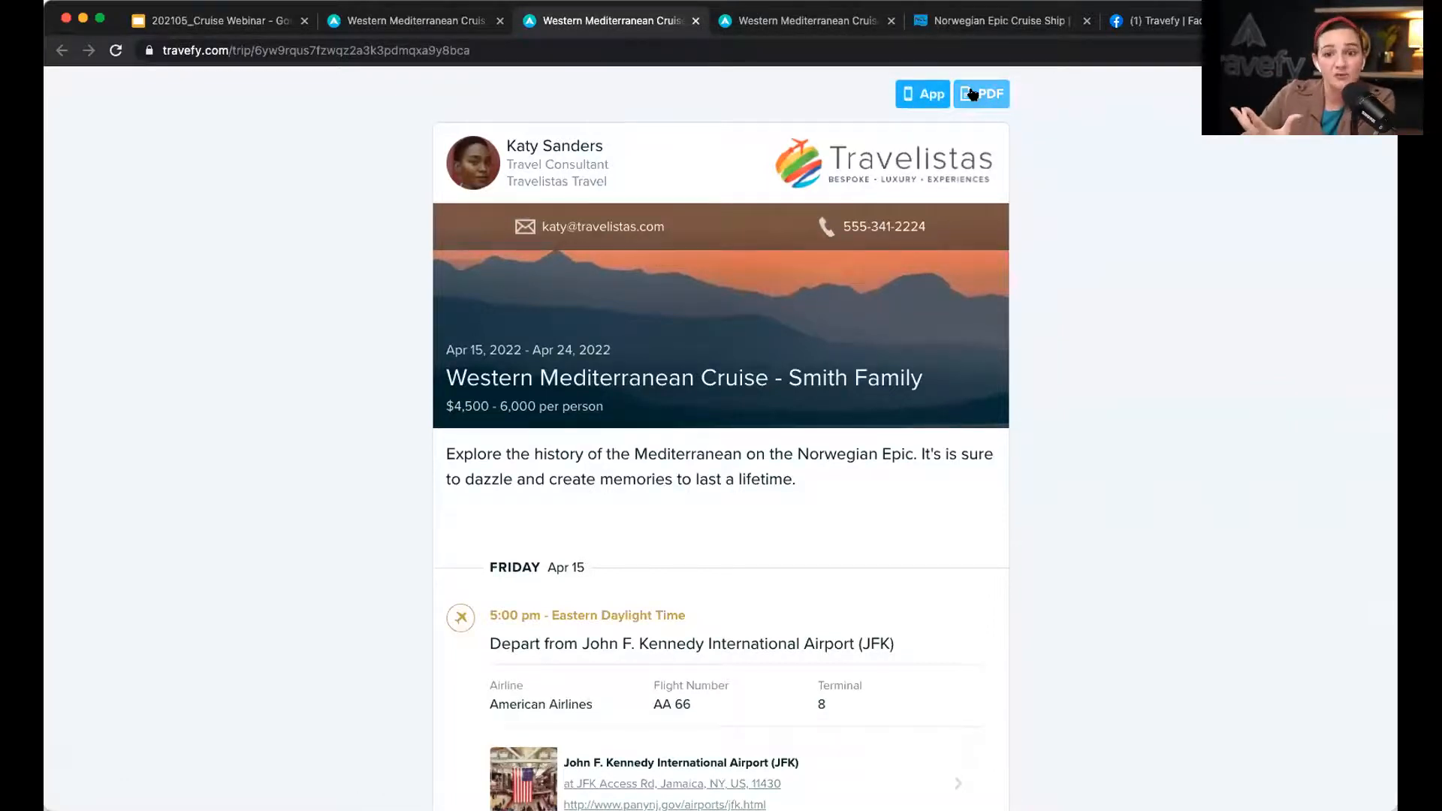
pyautogui.click(378, 20)
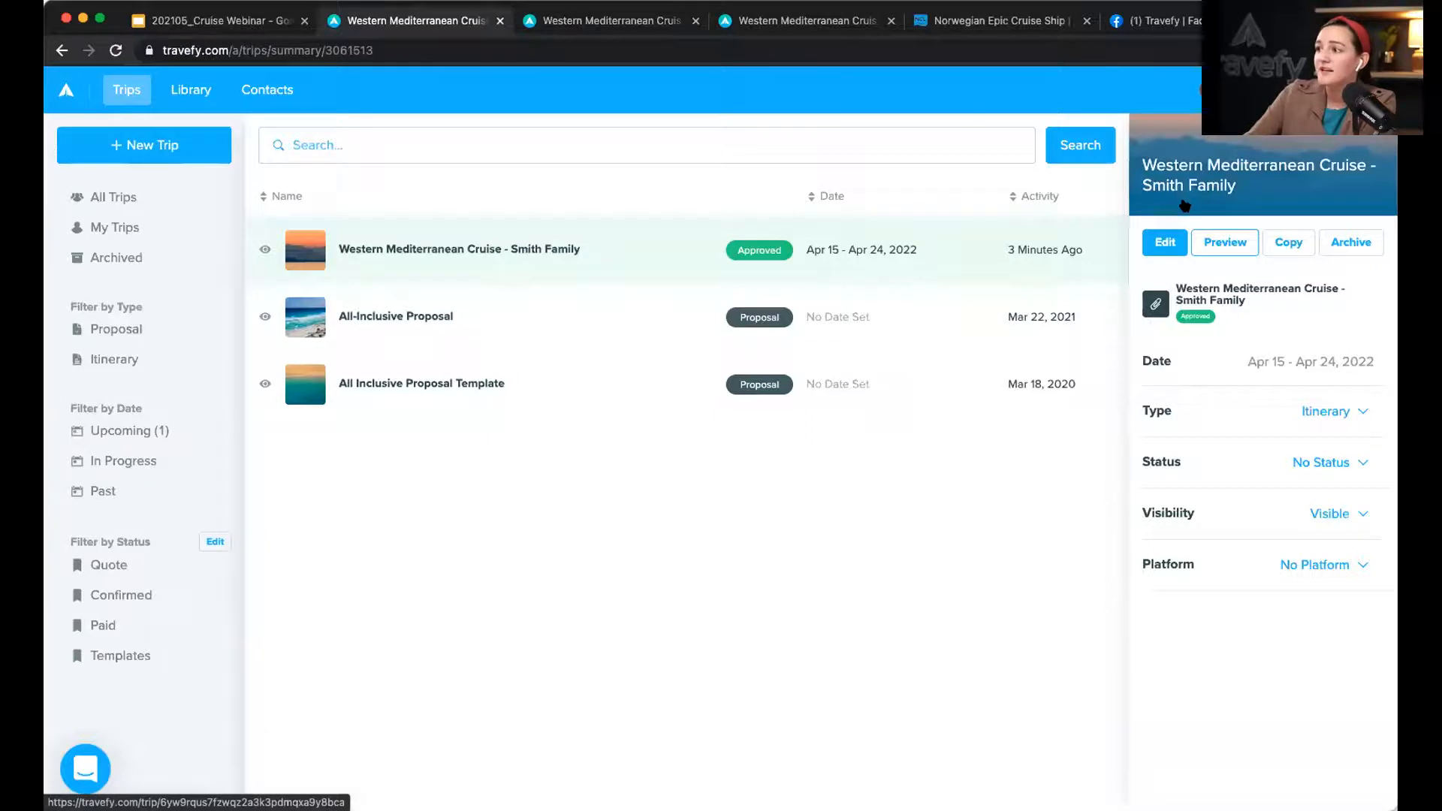
pyautogui.click(1161, 242)
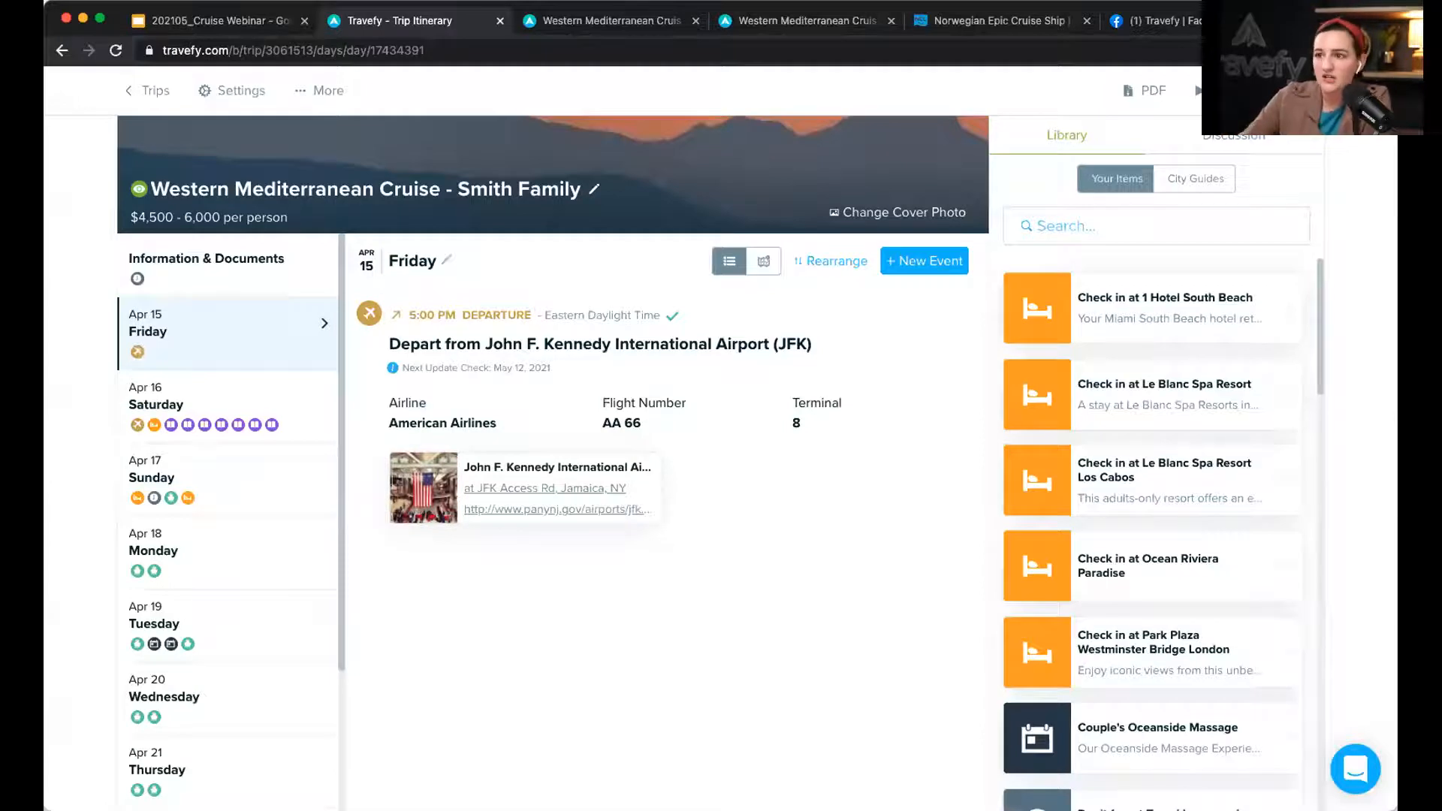
# Step: Clear the trip's price range in Settings and save
pyautogui.click(232, 90)
pyautogui.moveTo(656, 410); pyautogui.dragTo(442, 404)
pyautogui.press('BackSpace')
pyautogui.click(1020, 705)
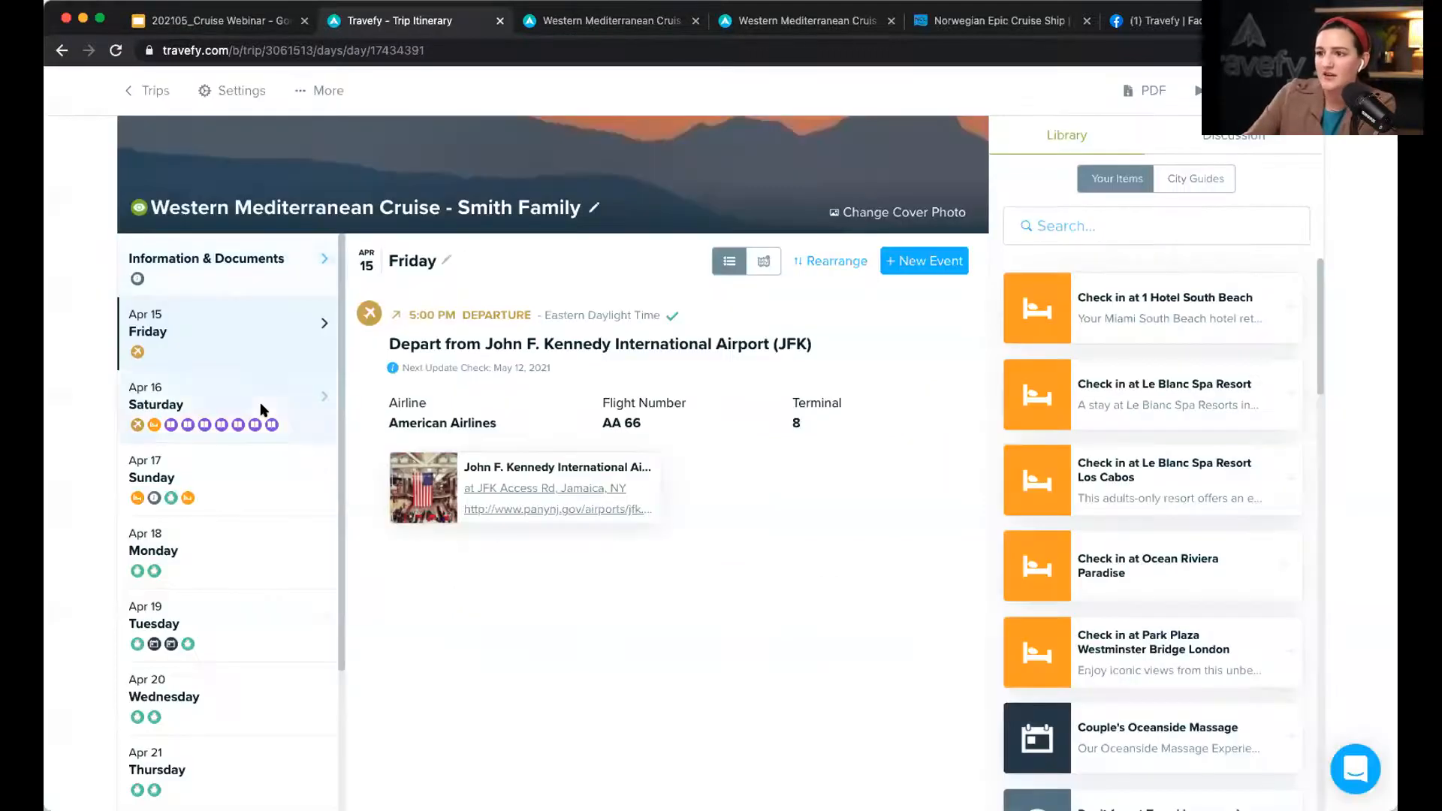
# Step: Delete the Cabin Option + Pricing item from Sunday, Apr 17
pyautogui.click(281, 418)
pyautogui.click(293, 480)
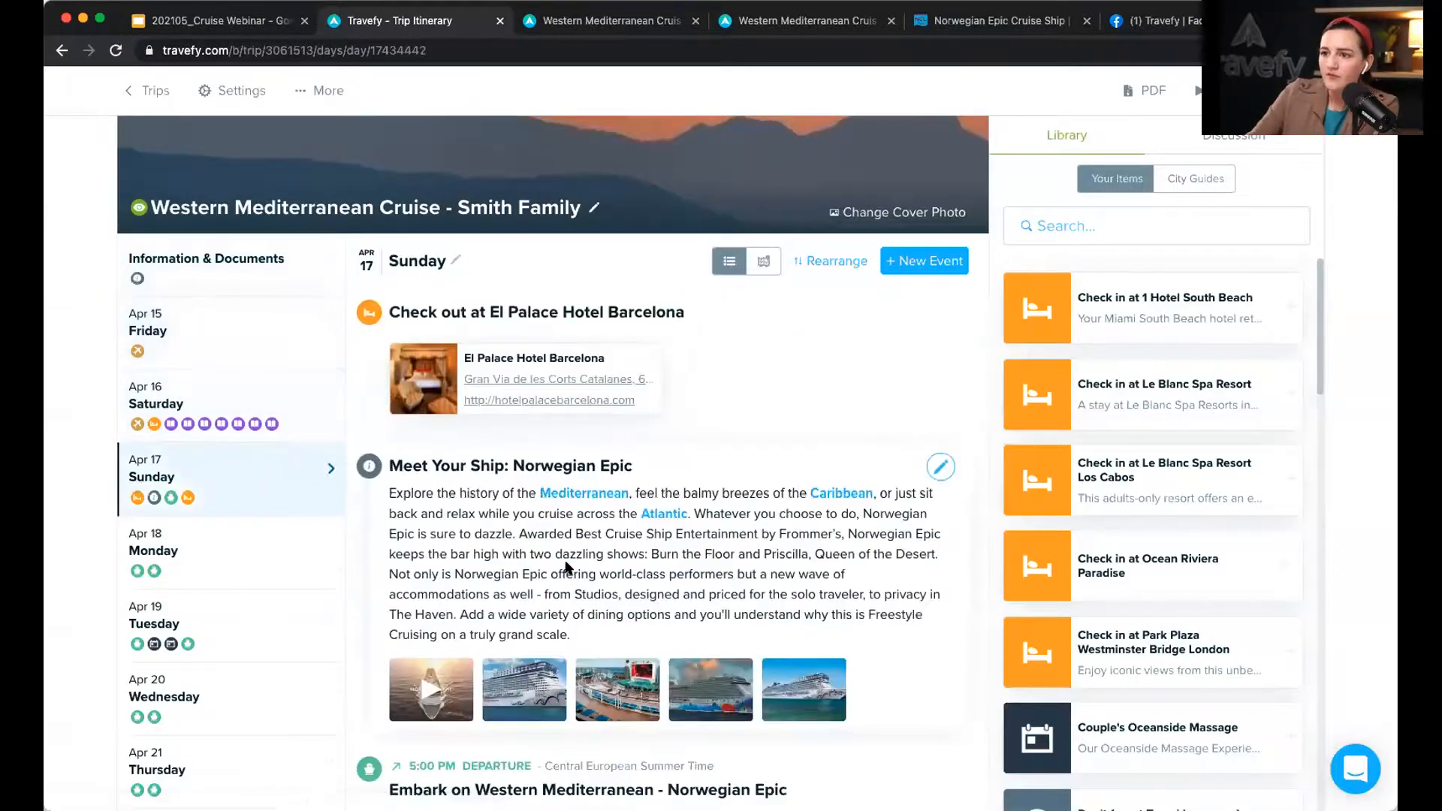
pyautogui.scroll(-15, 569, 567)
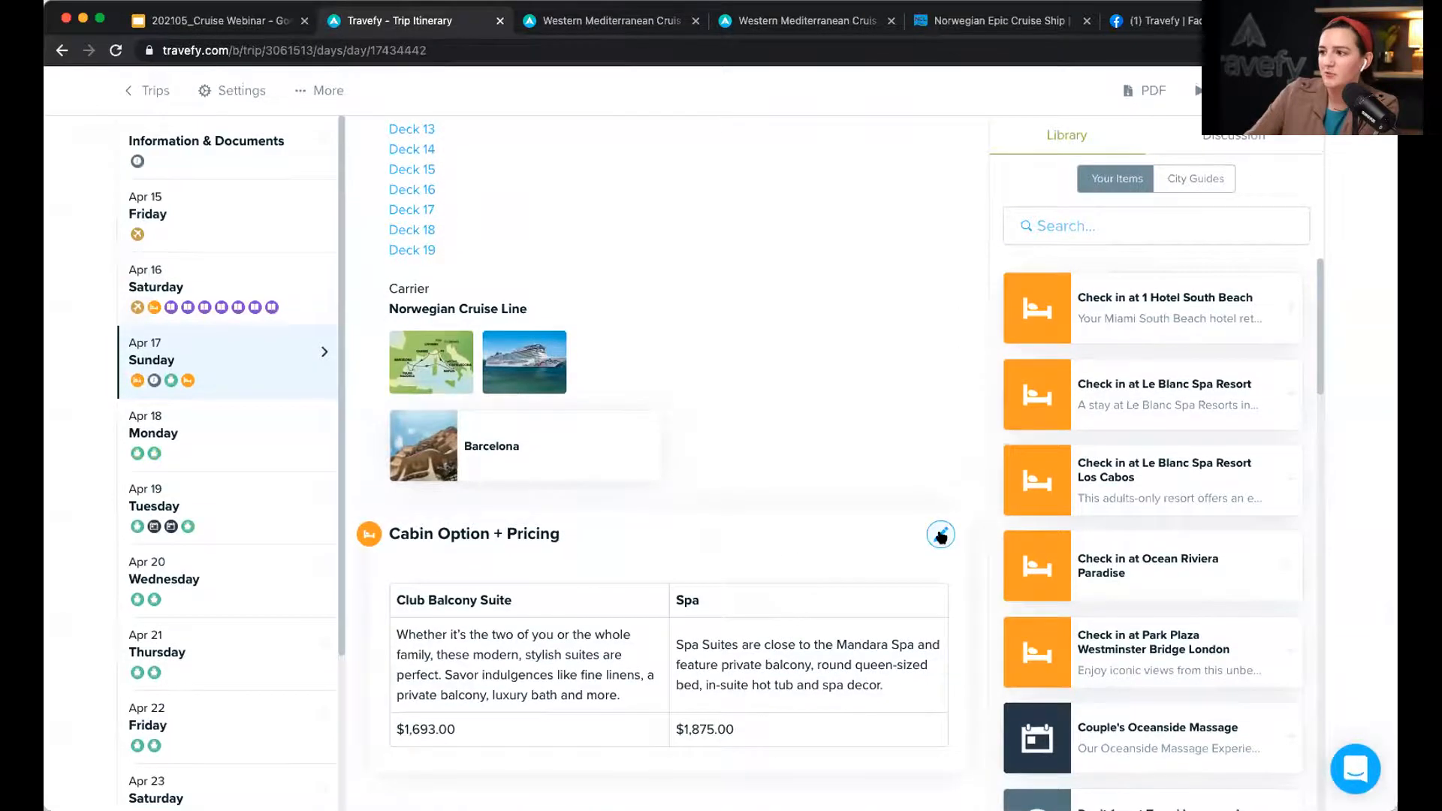
pyautogui.click(941, 536)
pyautogui.scroll(-5, 856, 541)
pyautogui.click(793, 717)
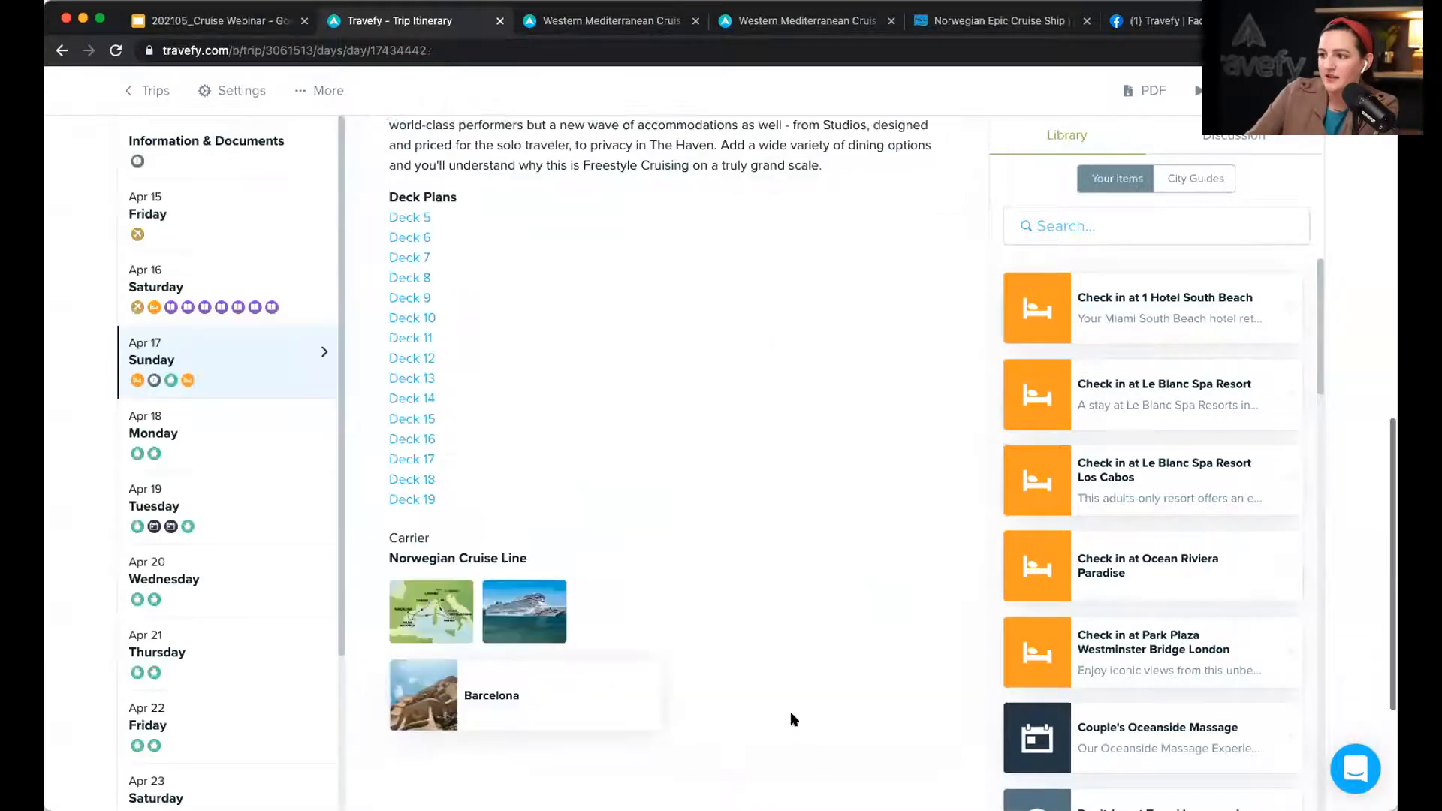
pyautogui.click(290, 519)
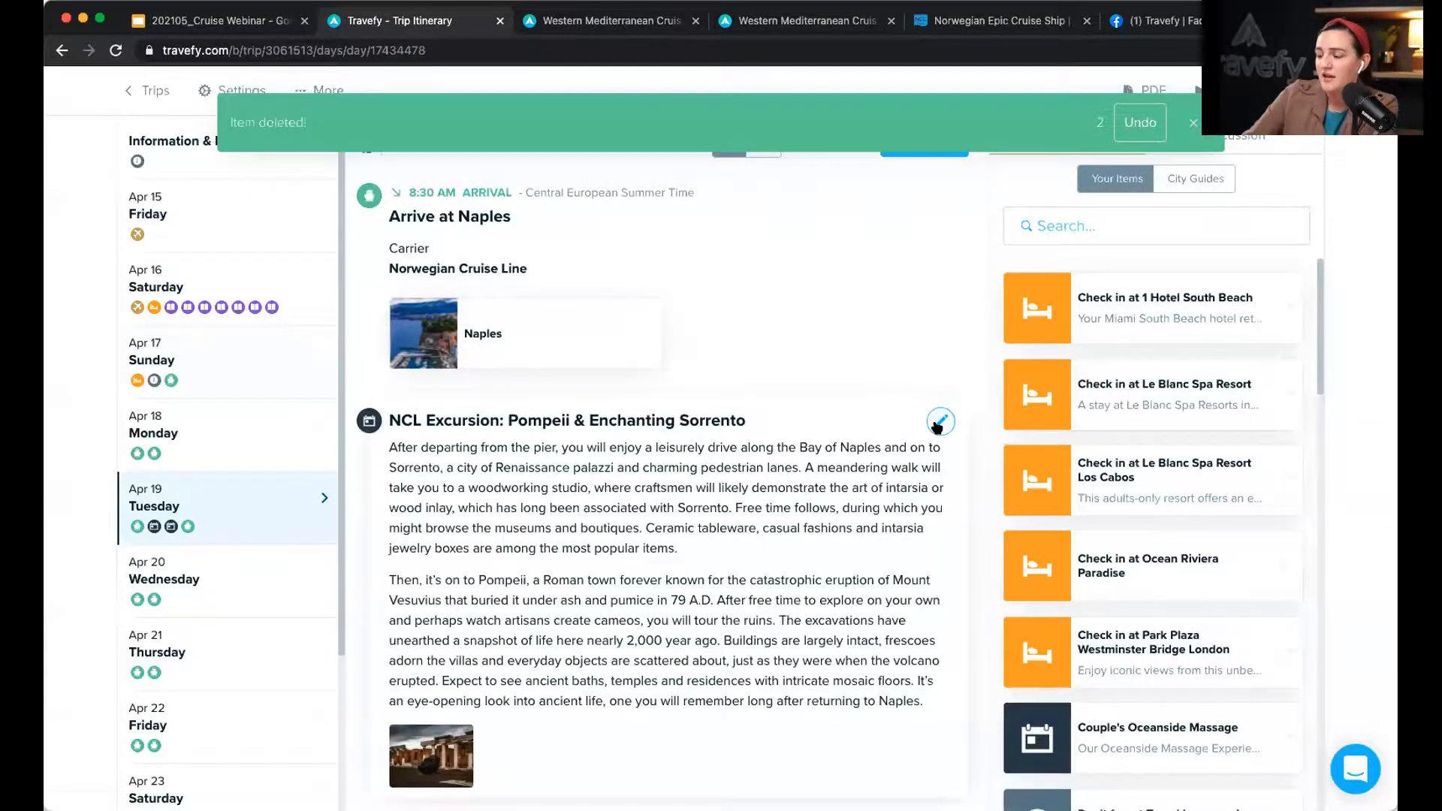
pyautogui.click(940, 422)
pyautogui.scroll(-7, 826, 451)
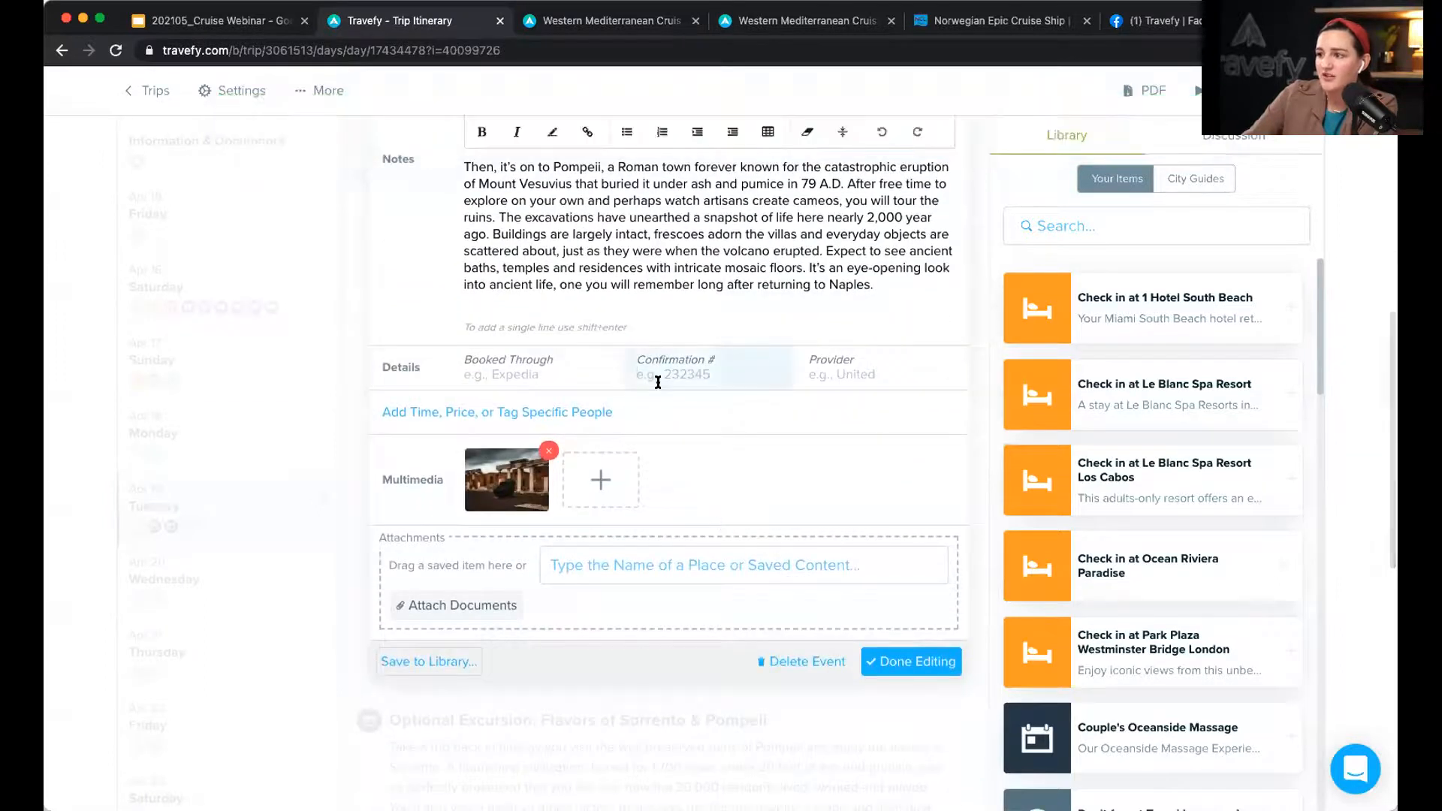
pyautogui.click(658, 379)
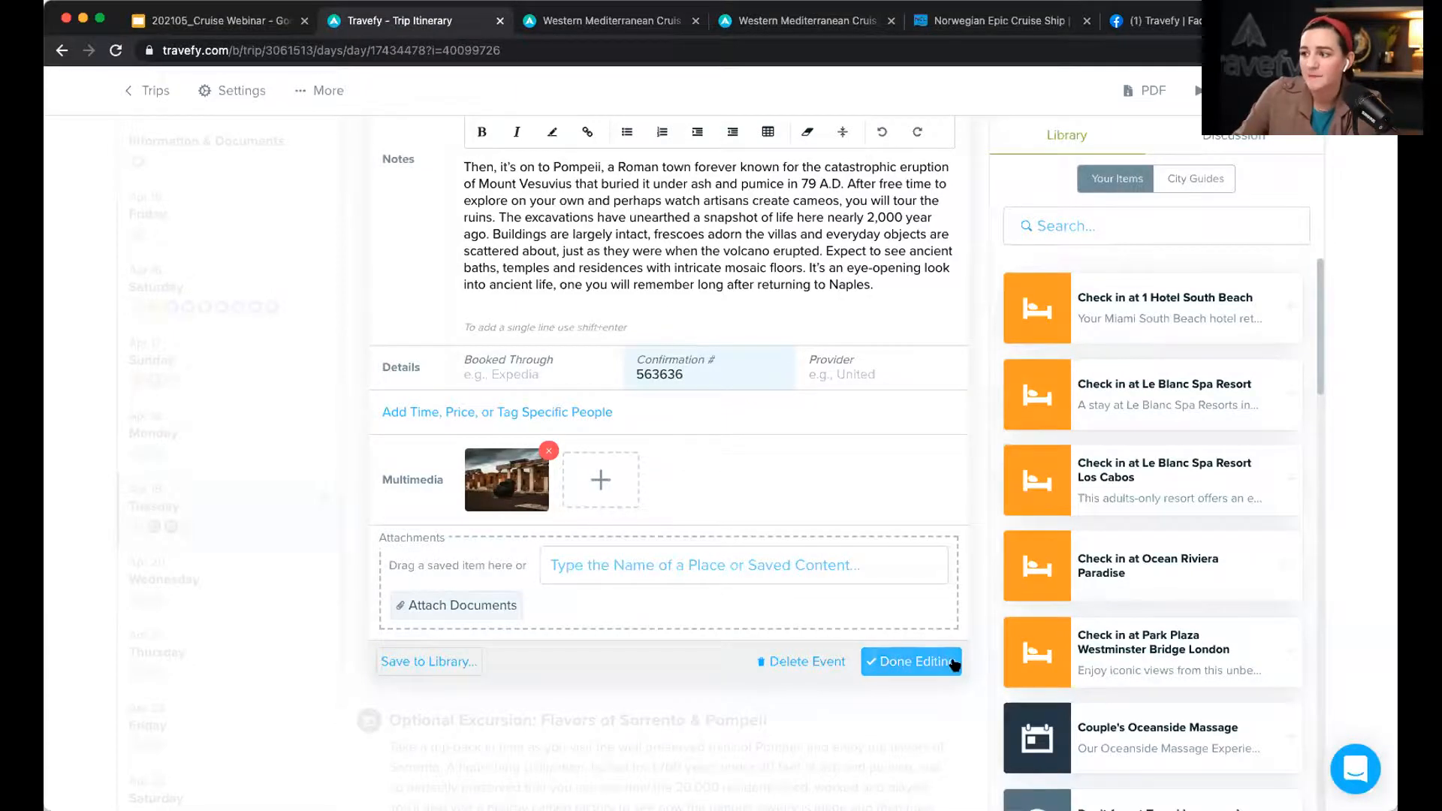
pyautogui.click(910, 661)
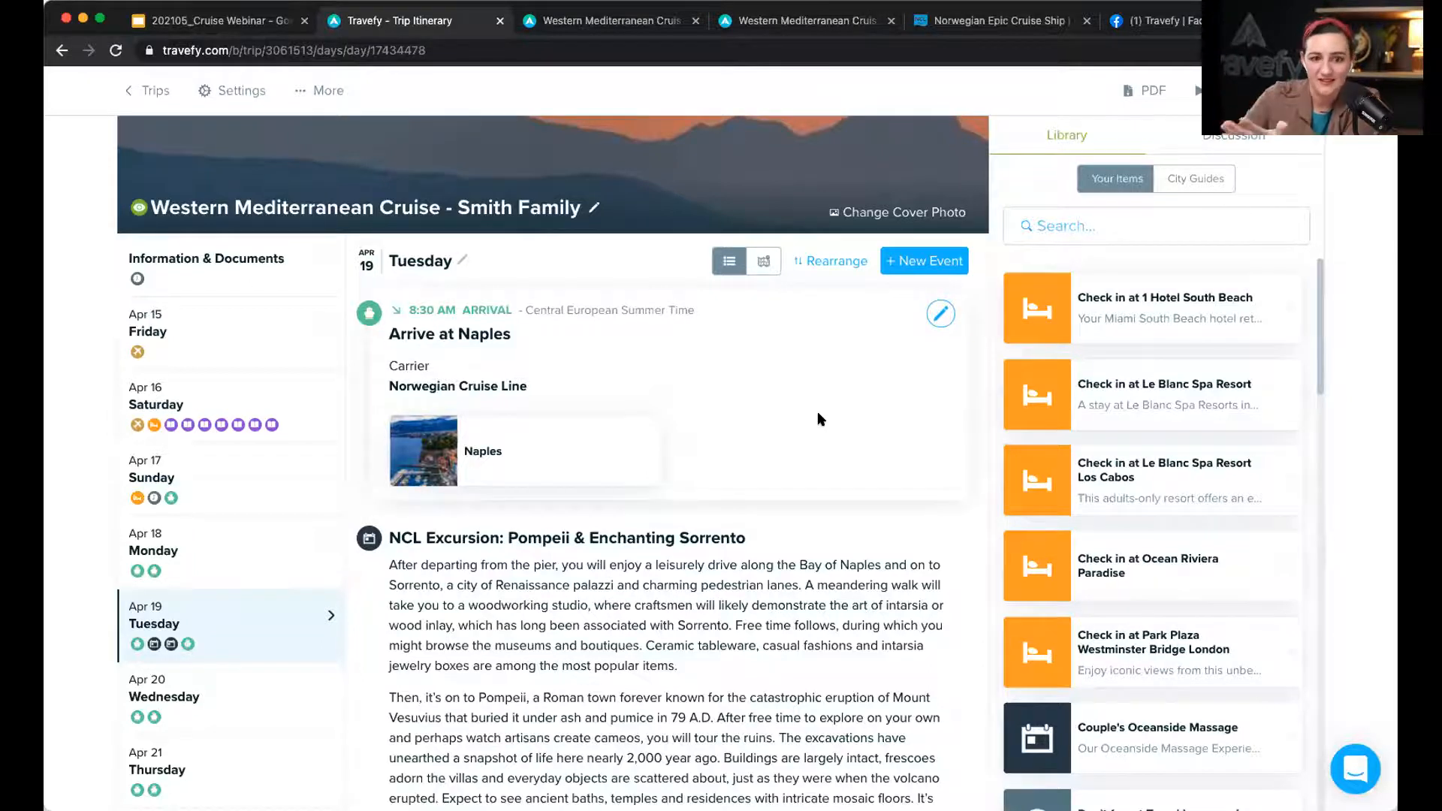
pyautogui.click(300, 336)
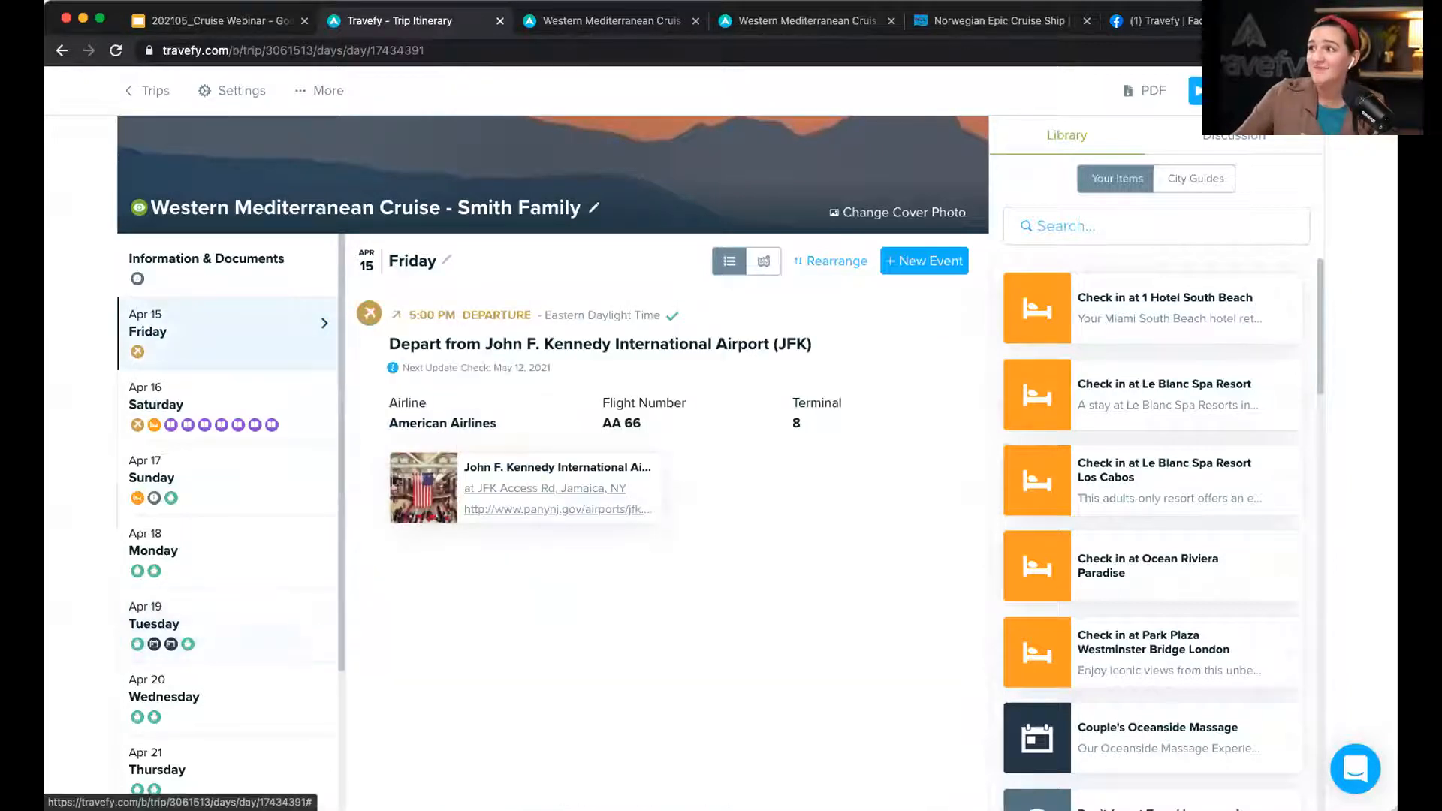
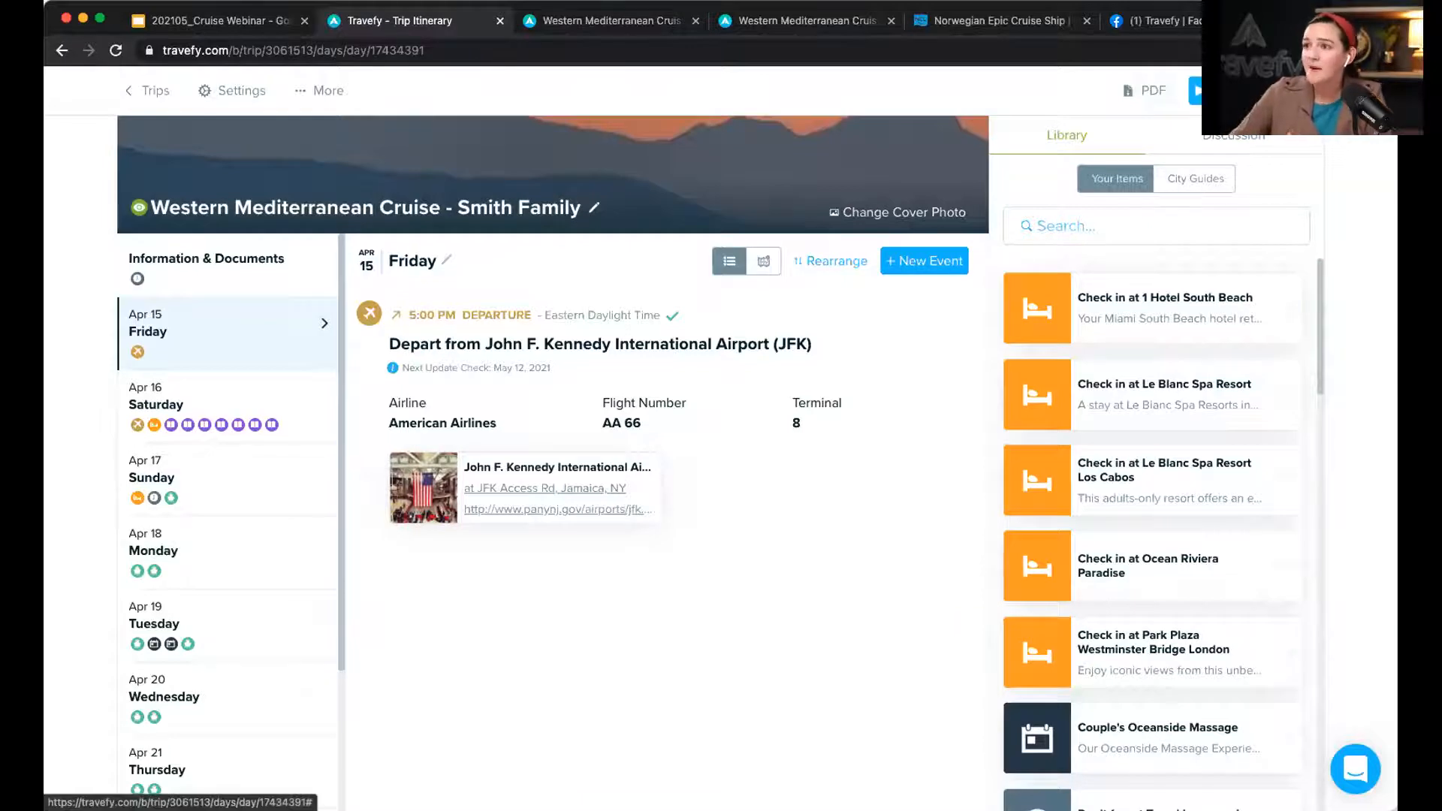
# Step: Preview the published trip, copy its web link, and bring the Travefy Facebook page forward
pyautogui.click(1196, 91)
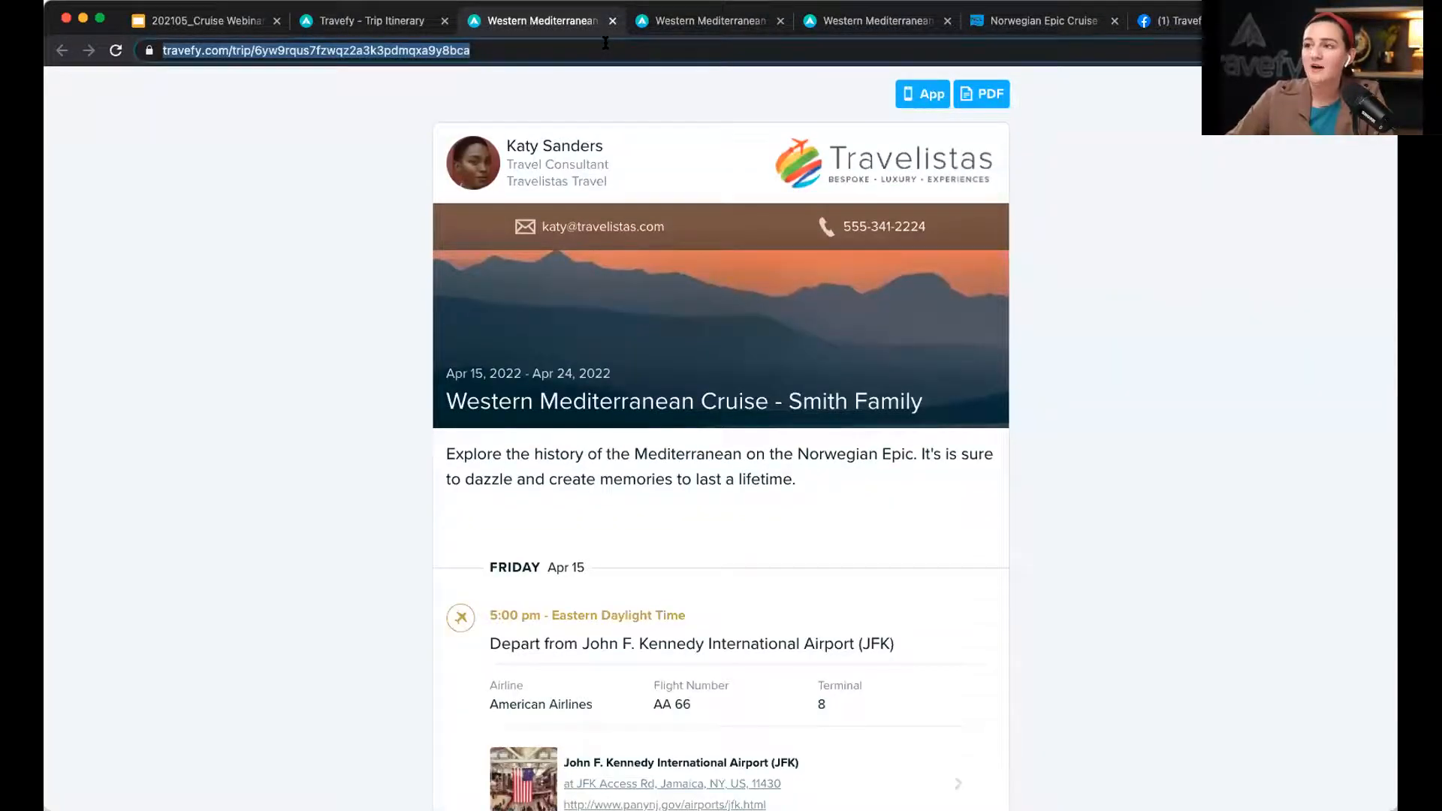
pyautogui.click(421, 22)
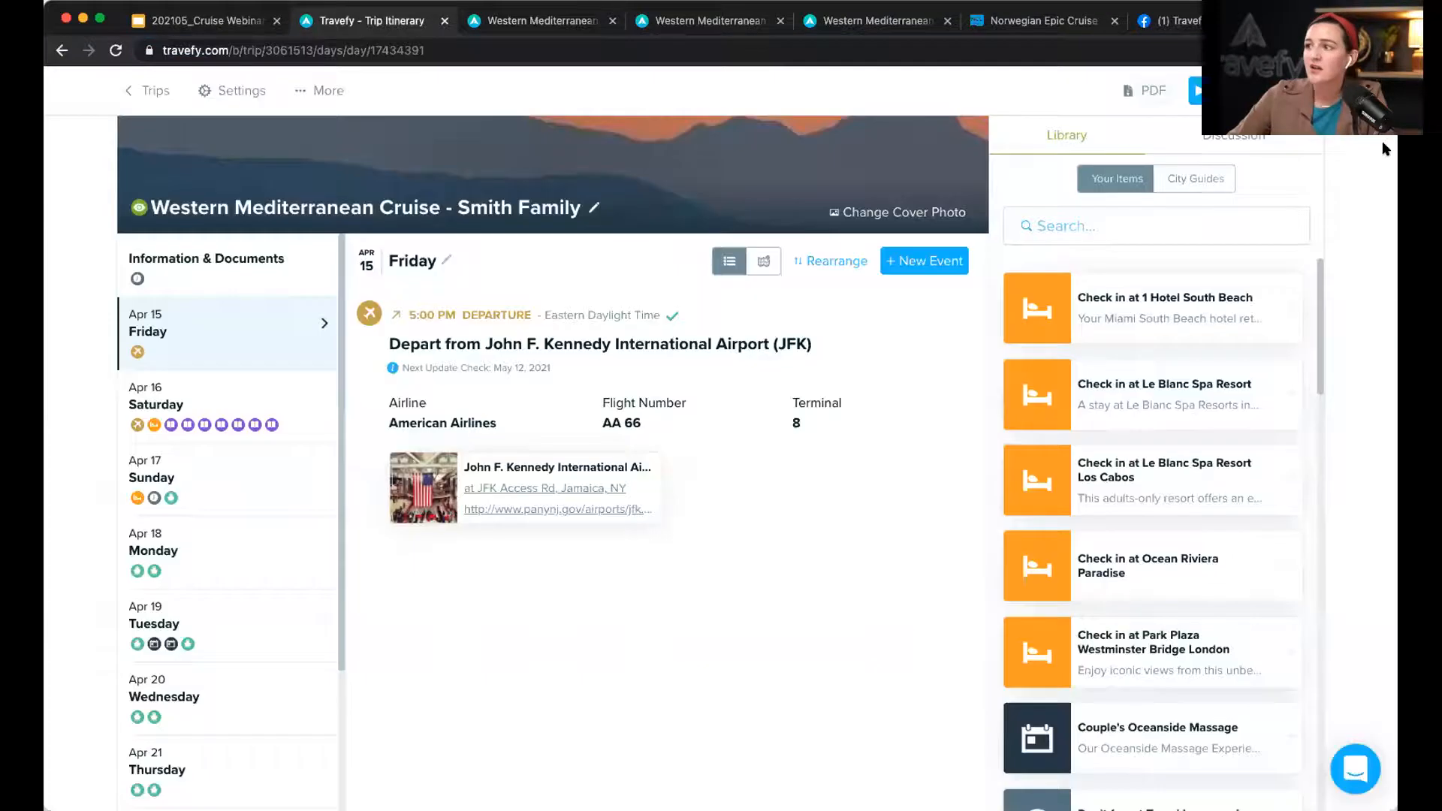
pyautogui.click(1202, 91)
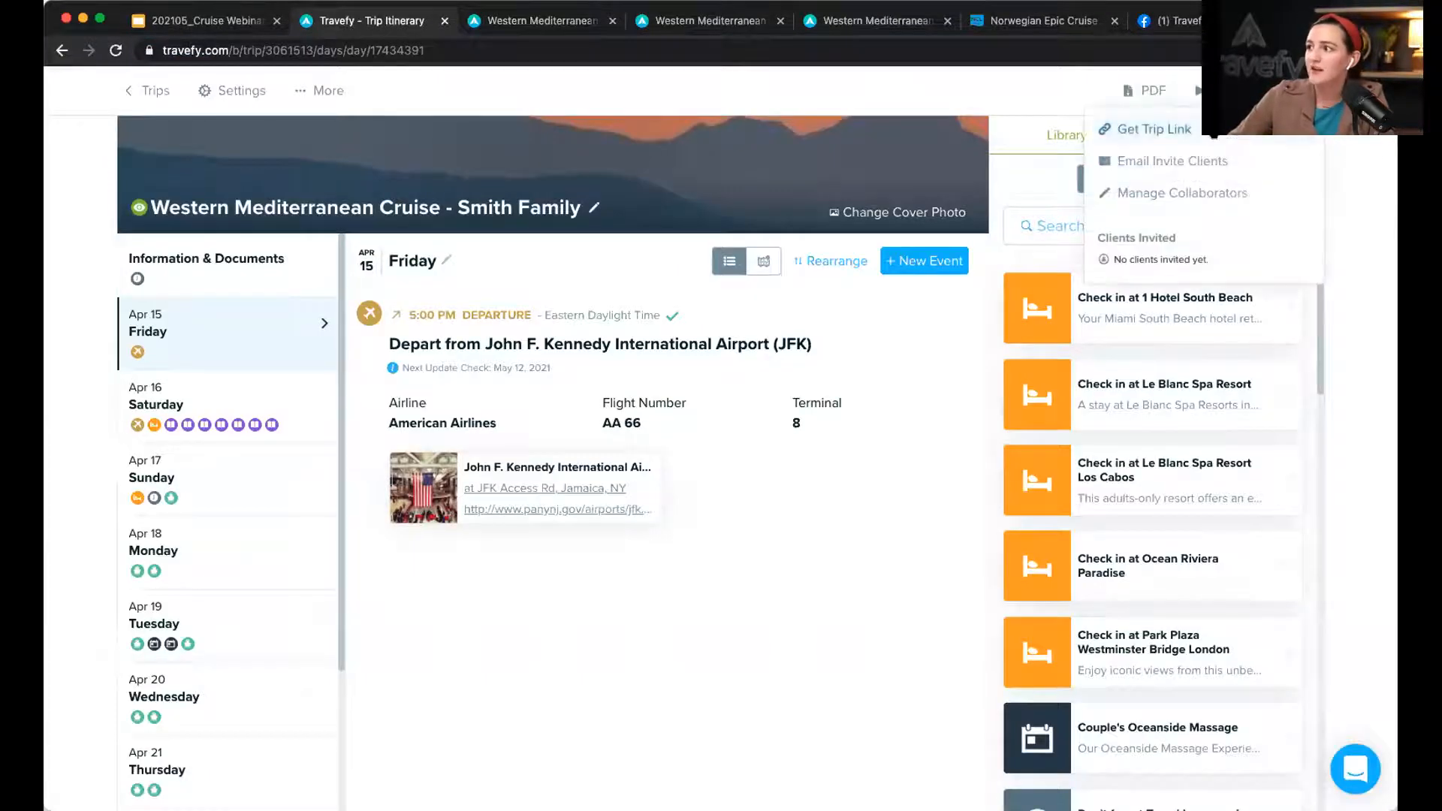
pyautogui.click(1213, 134)
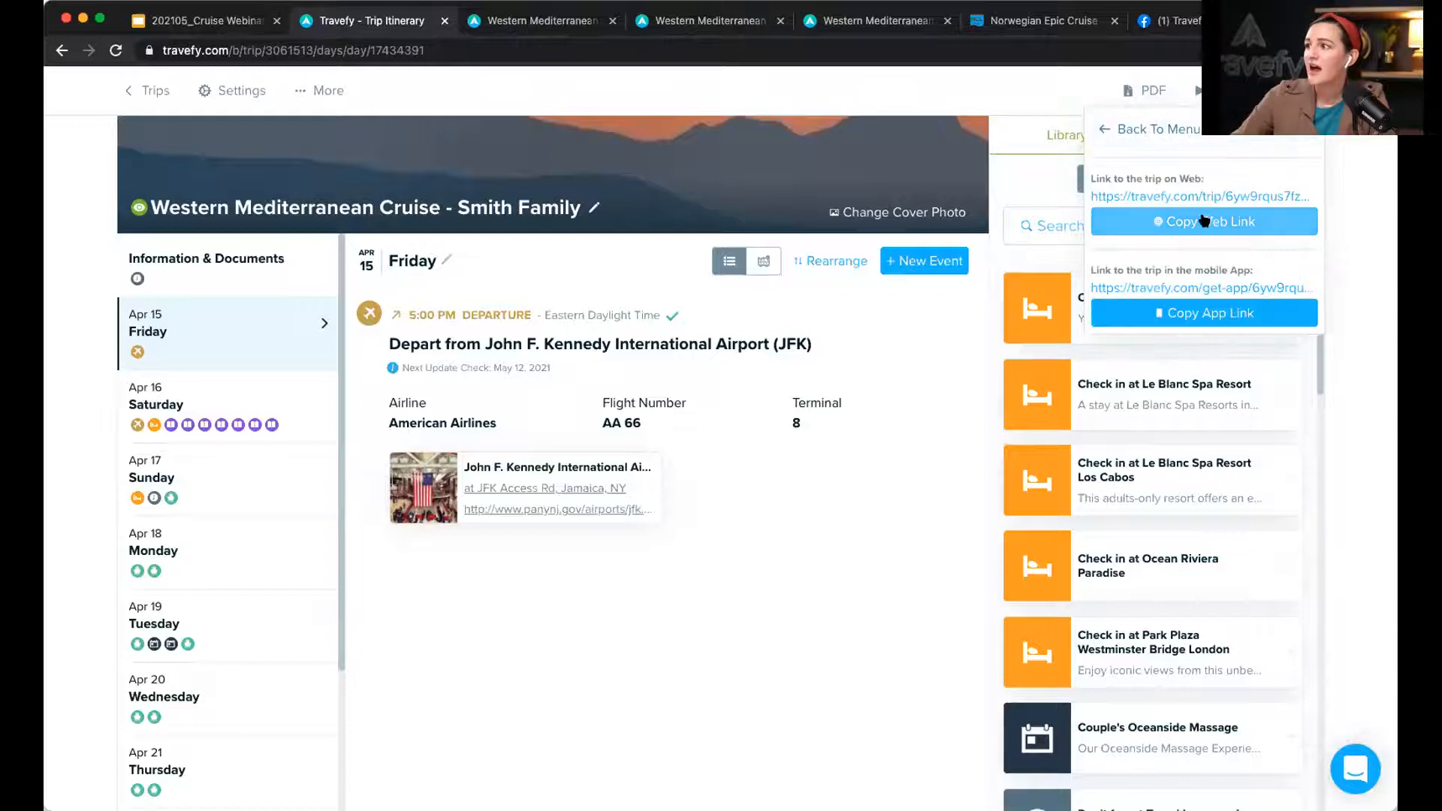
pyautogui.click(1205, 220)
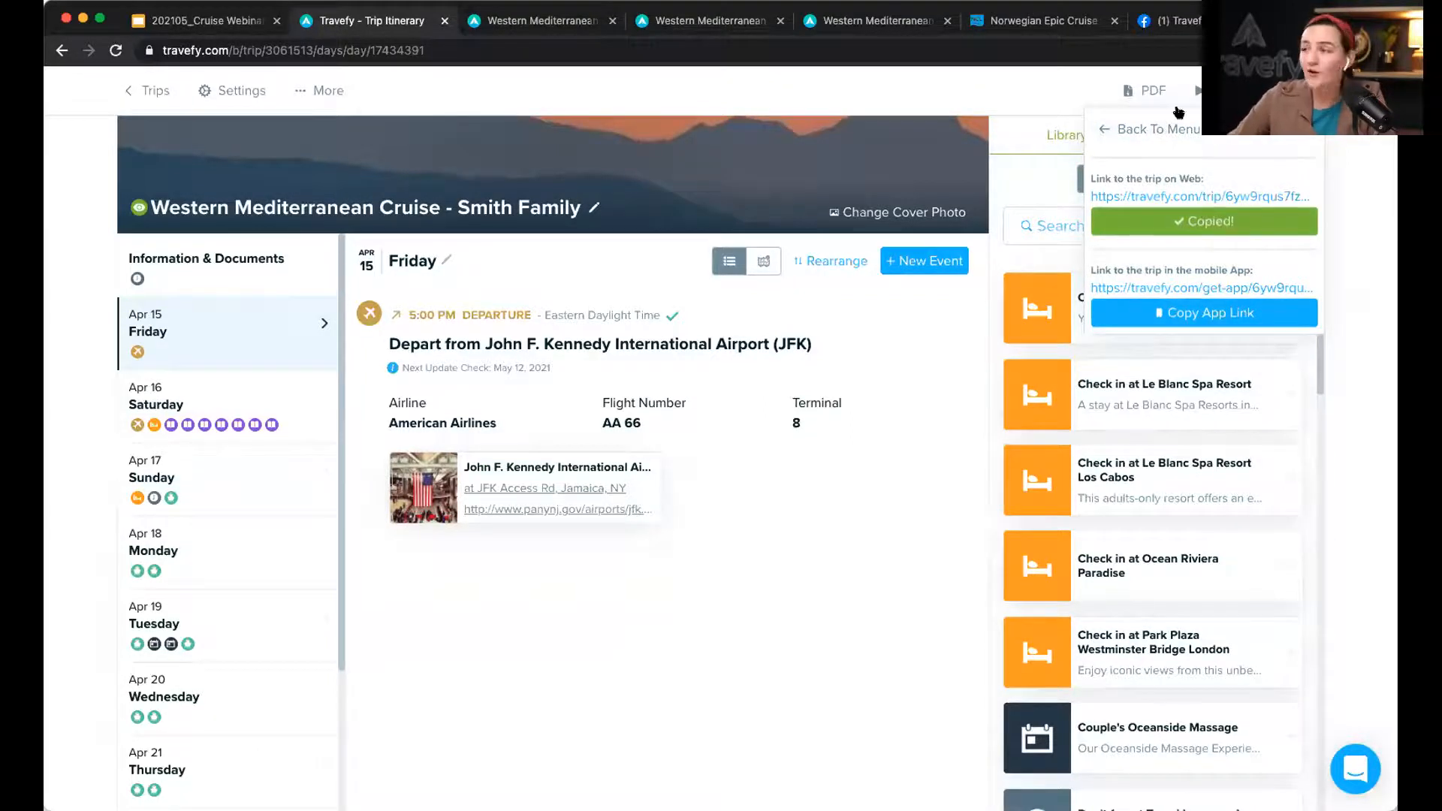
pyautogui.click(1164, 21)
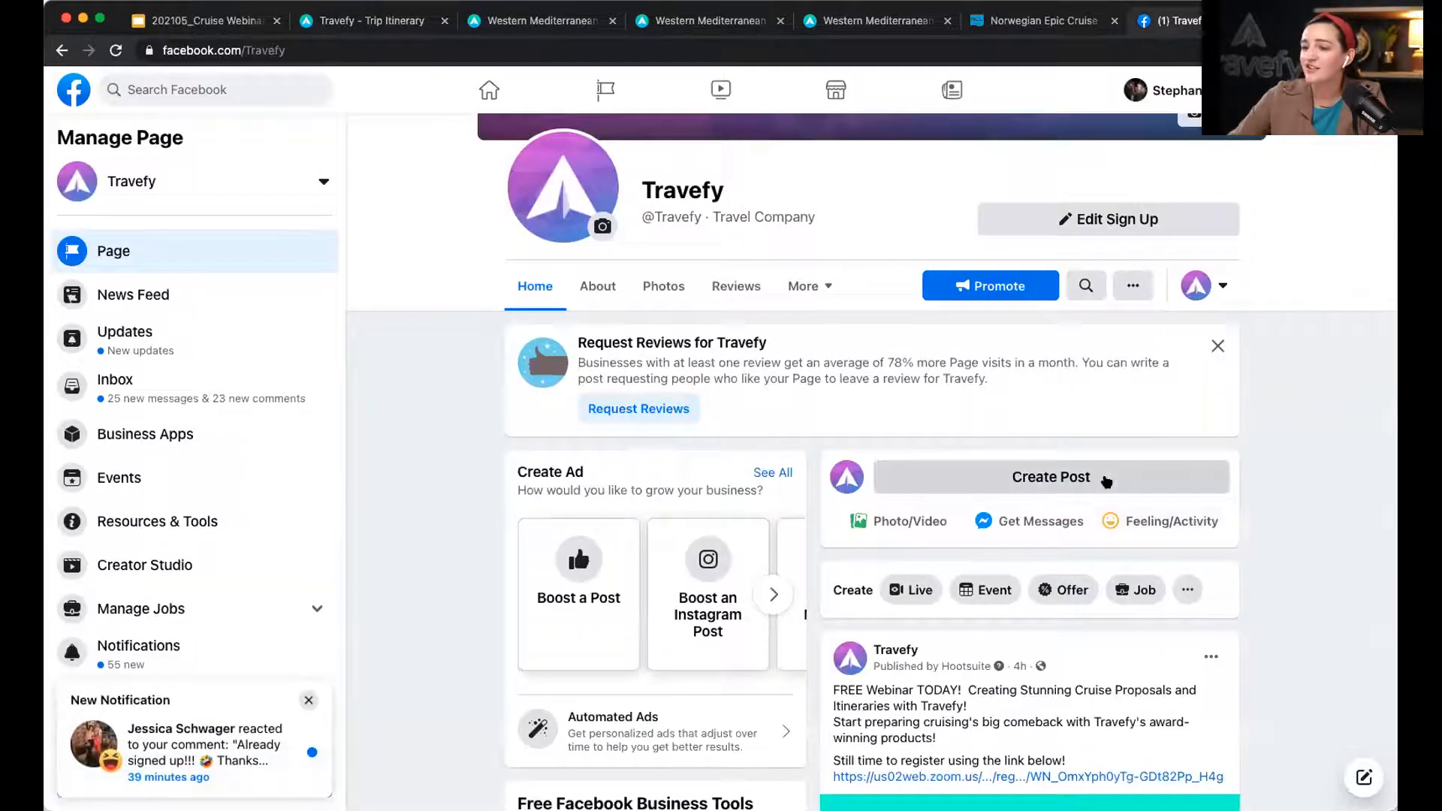
# Step: Publish a Travefy page post with the trip link preview and a promotional caption, skipping the event prompt
pyautogui.click(311, 701)
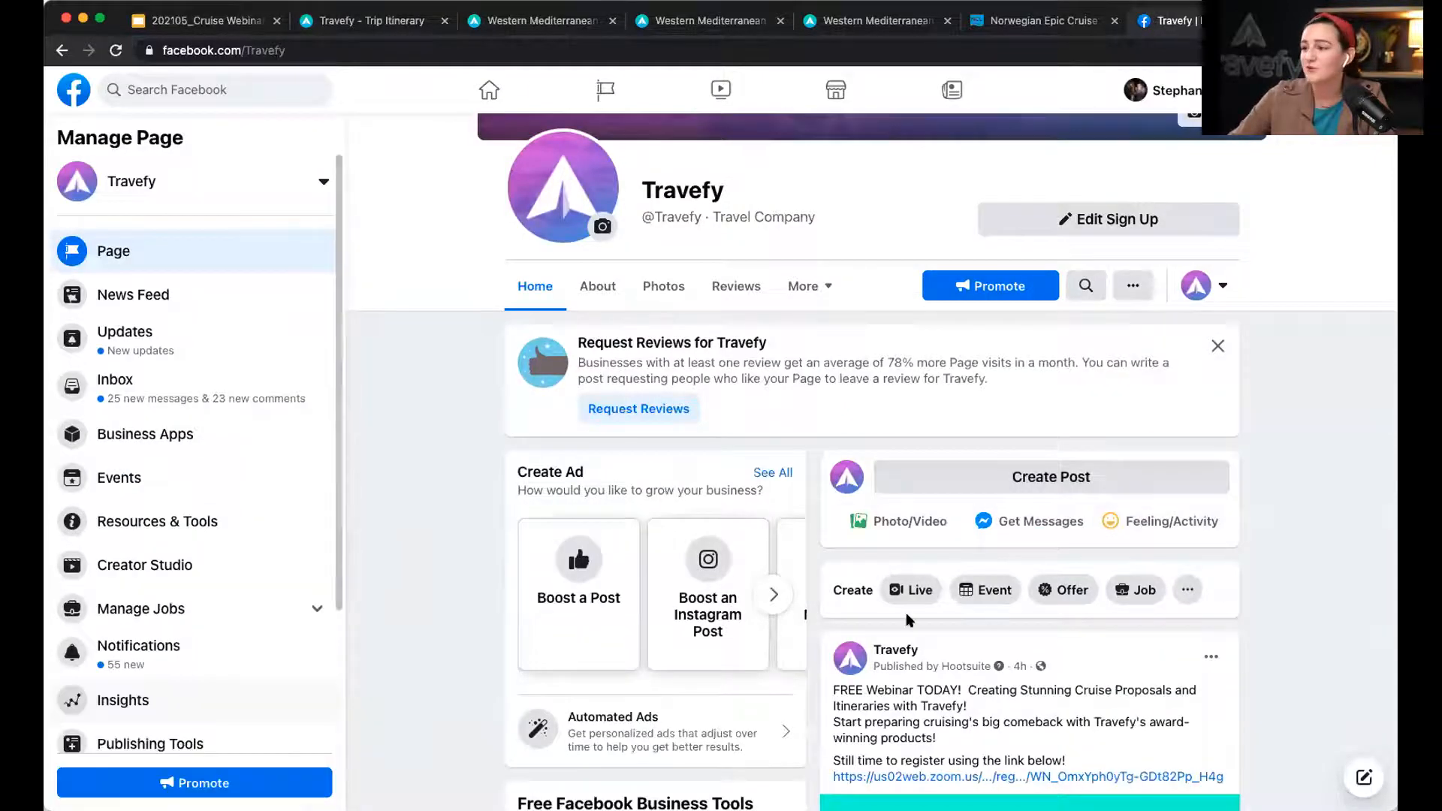
pyautogui.click(1042, 473)
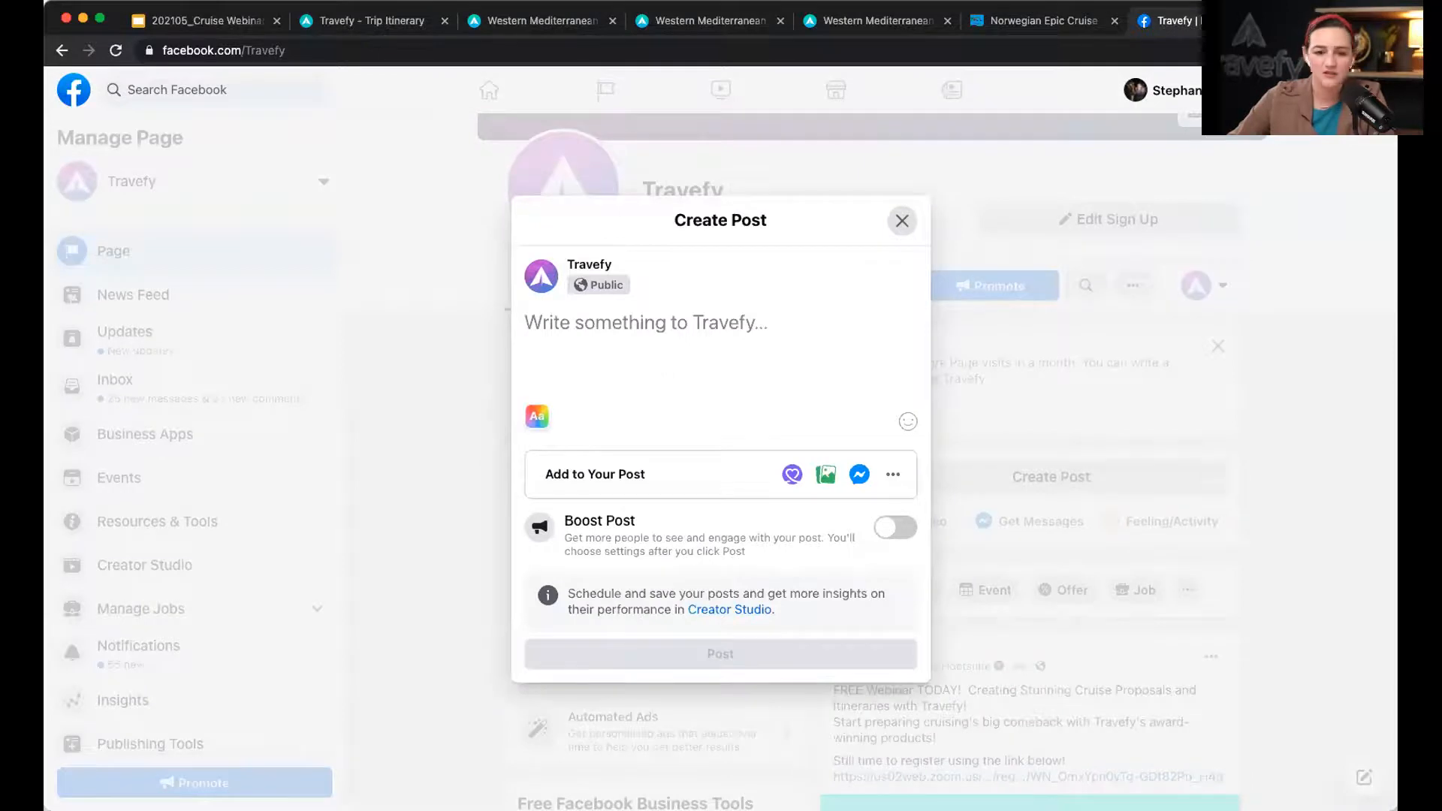
pyautogui.write('https://travefy.com/trip/6yw9rqus7fzwqz2a3k3pdmqxa9y8bca')
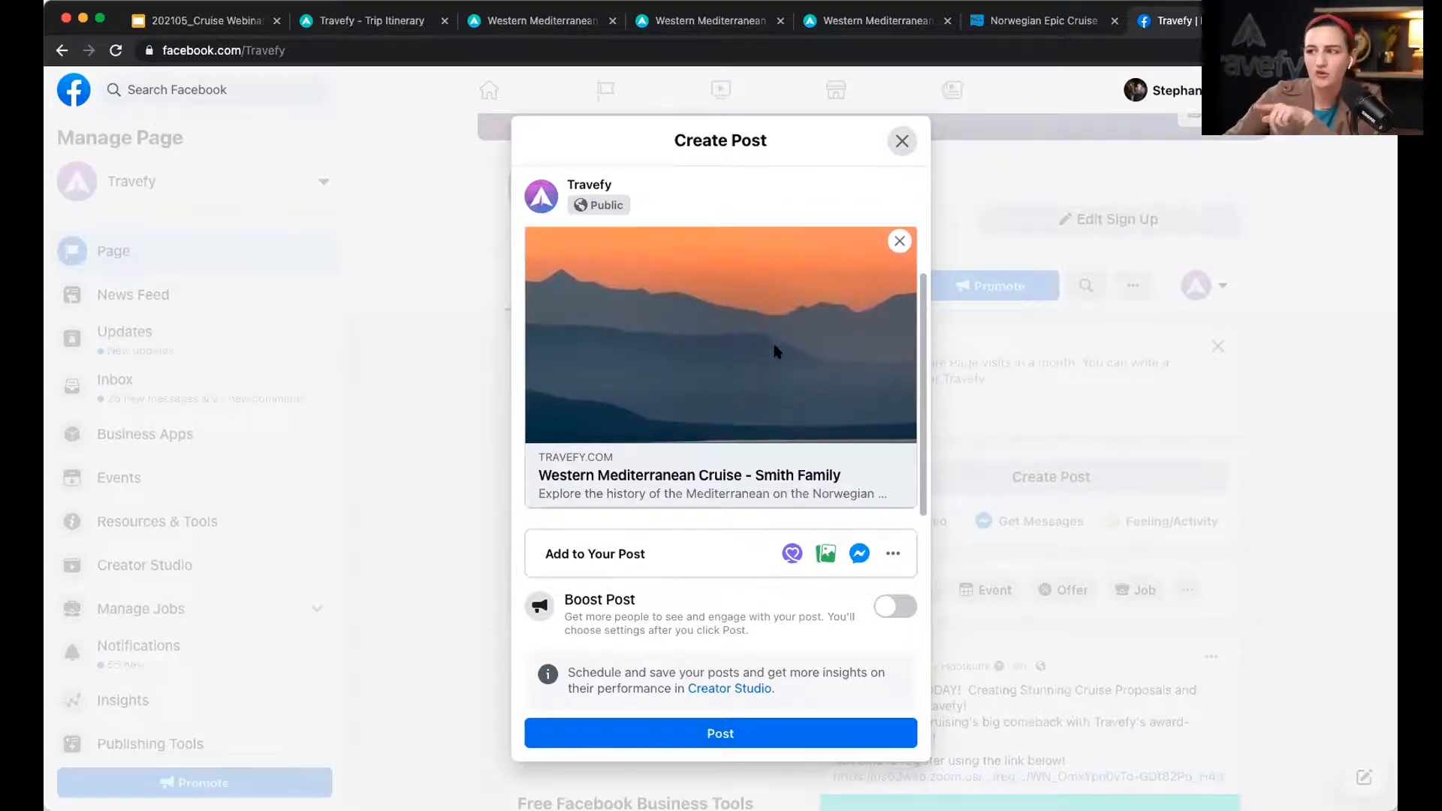
pyautogui.scroll(1, 715, 321)
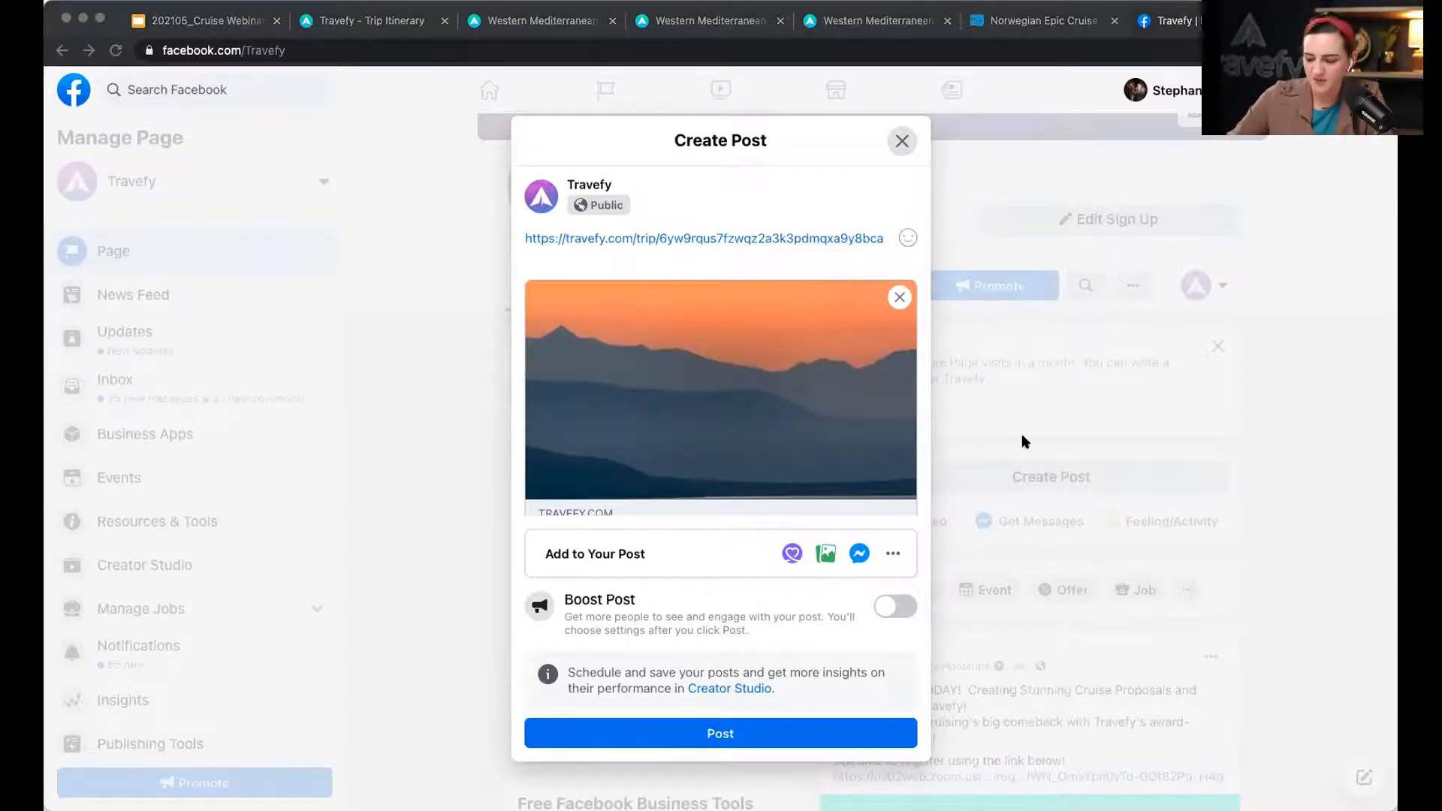
pyautogui.click(869, 255)
pyautogui.press('super+a')
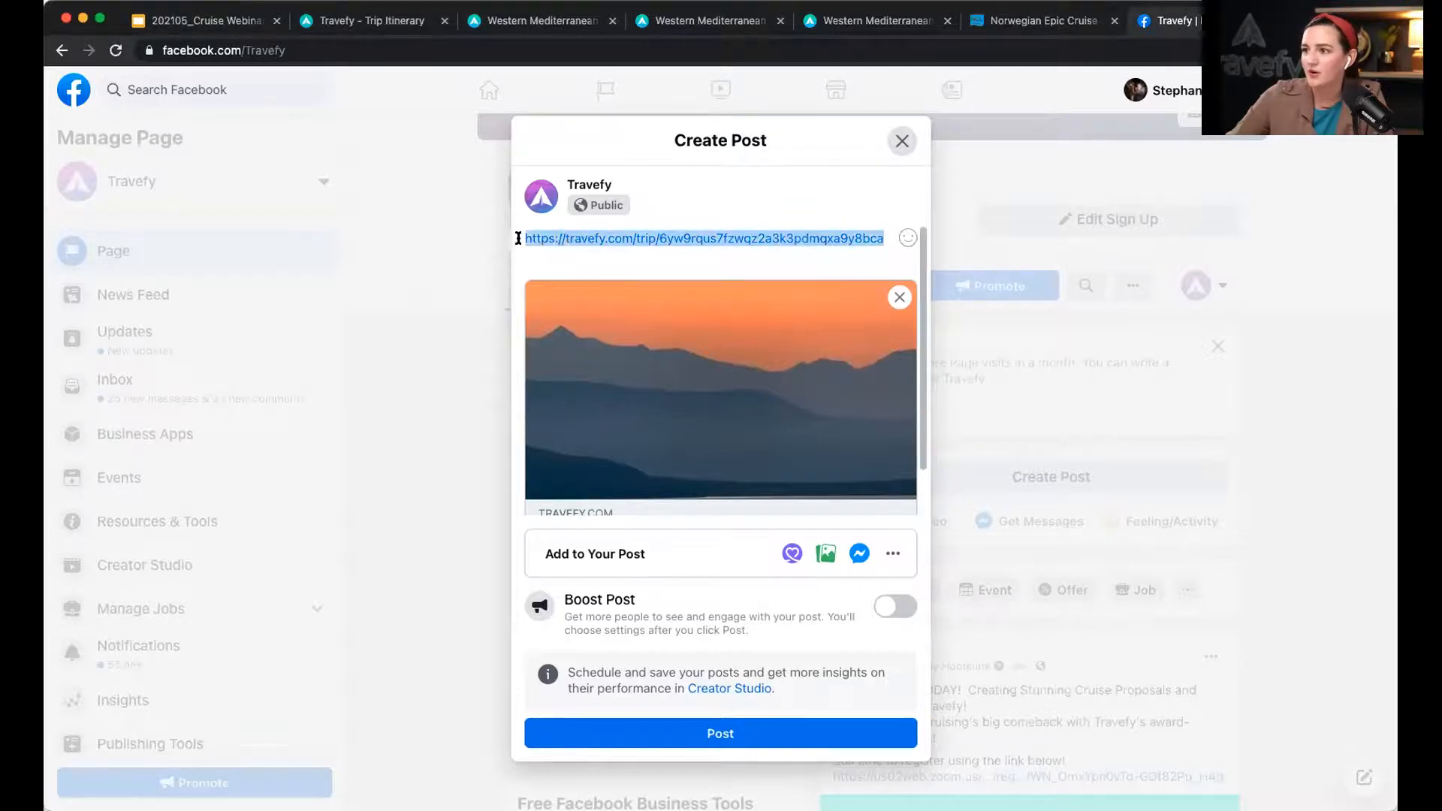
pyautogui.write('With Travefy, you can easily copy and paste the URL of a trip on social media and look how it dazzles!  This trip was created during the Building Cruise Proposal & Itinerary webinar today! 😎')
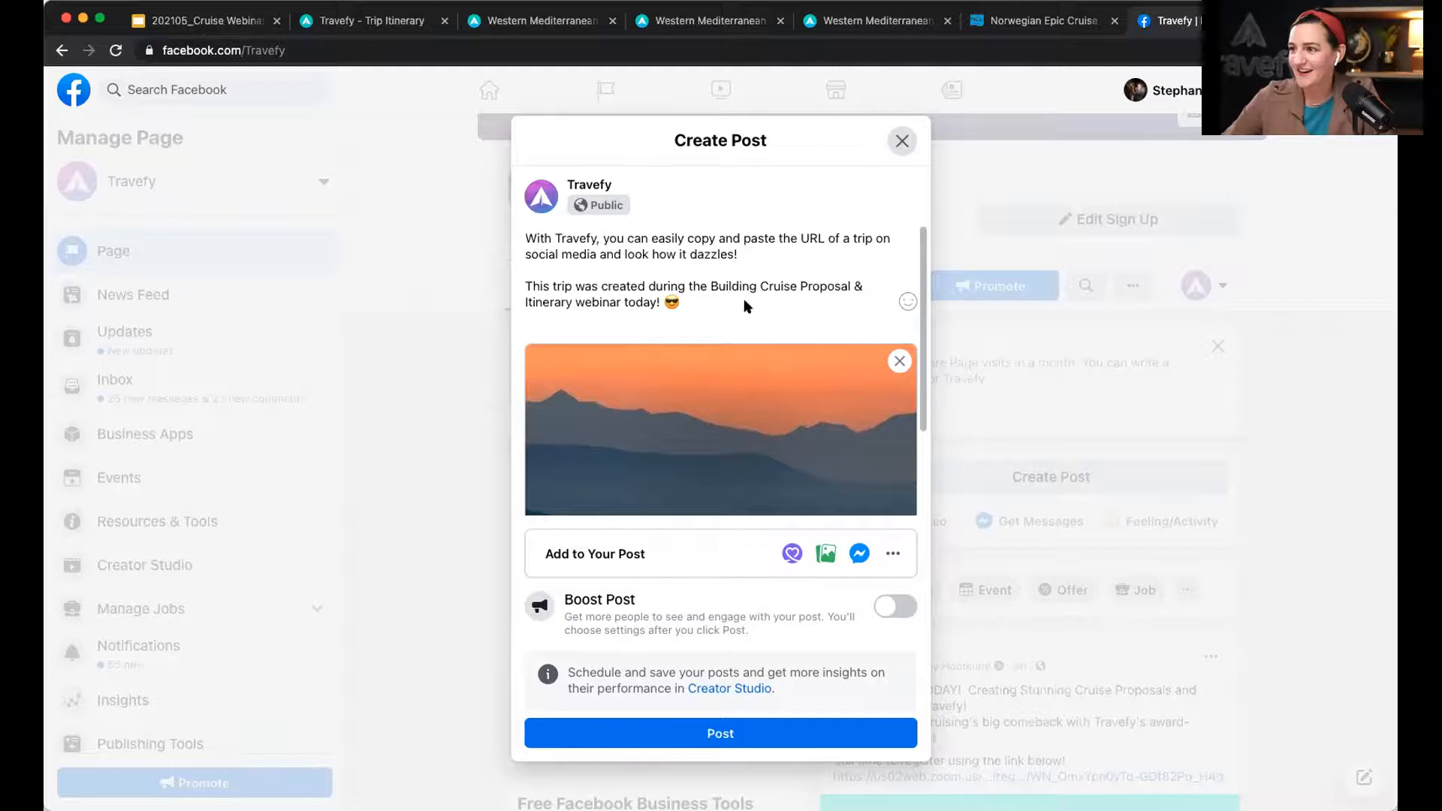
pyautogui.click(755, 733)
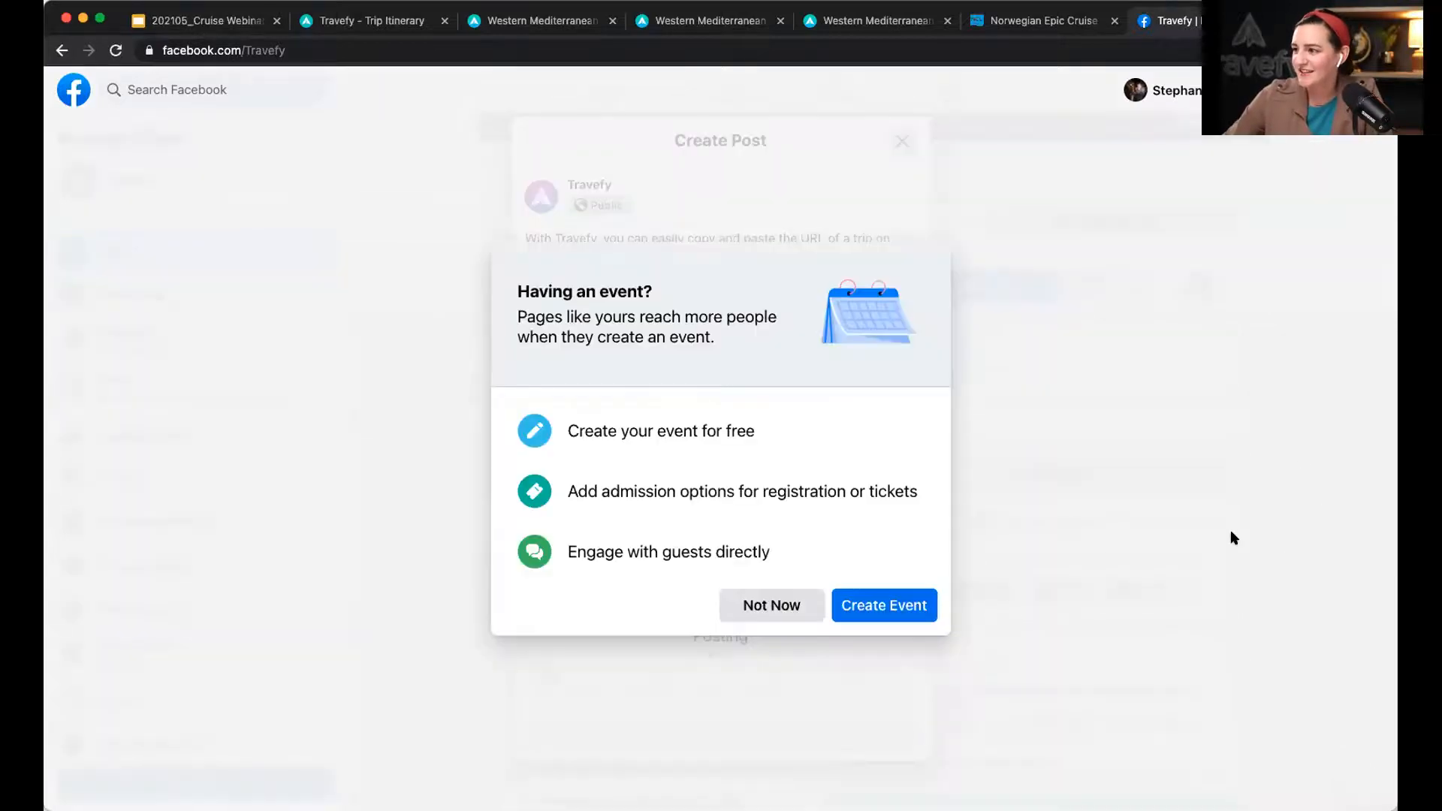
pyautogui.click(790, 602)
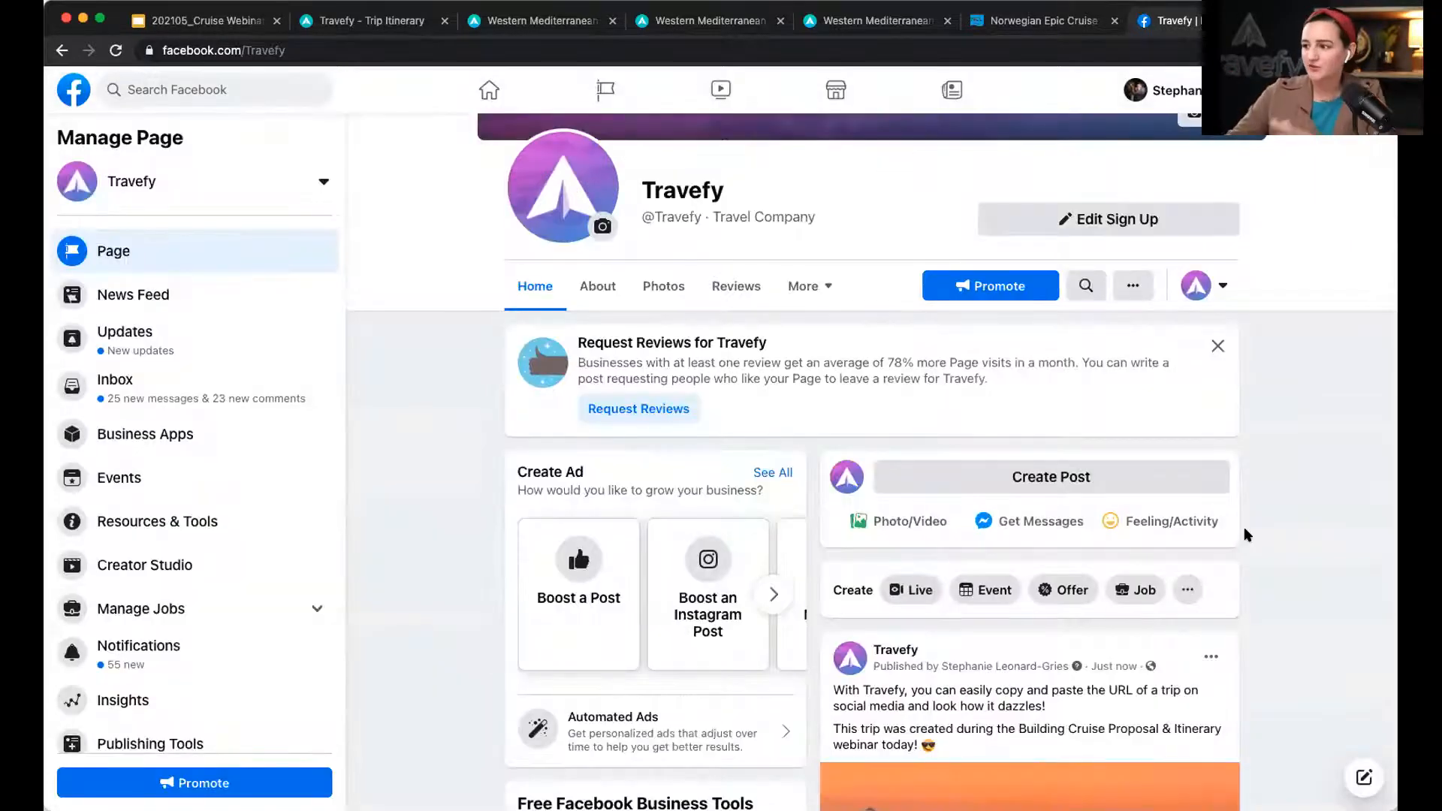
# Step: Dismiss the post's boost suggestion, check the shared trip link, and return to the Travefy editor
pyautogui.scroll(-5, 1245, 528)
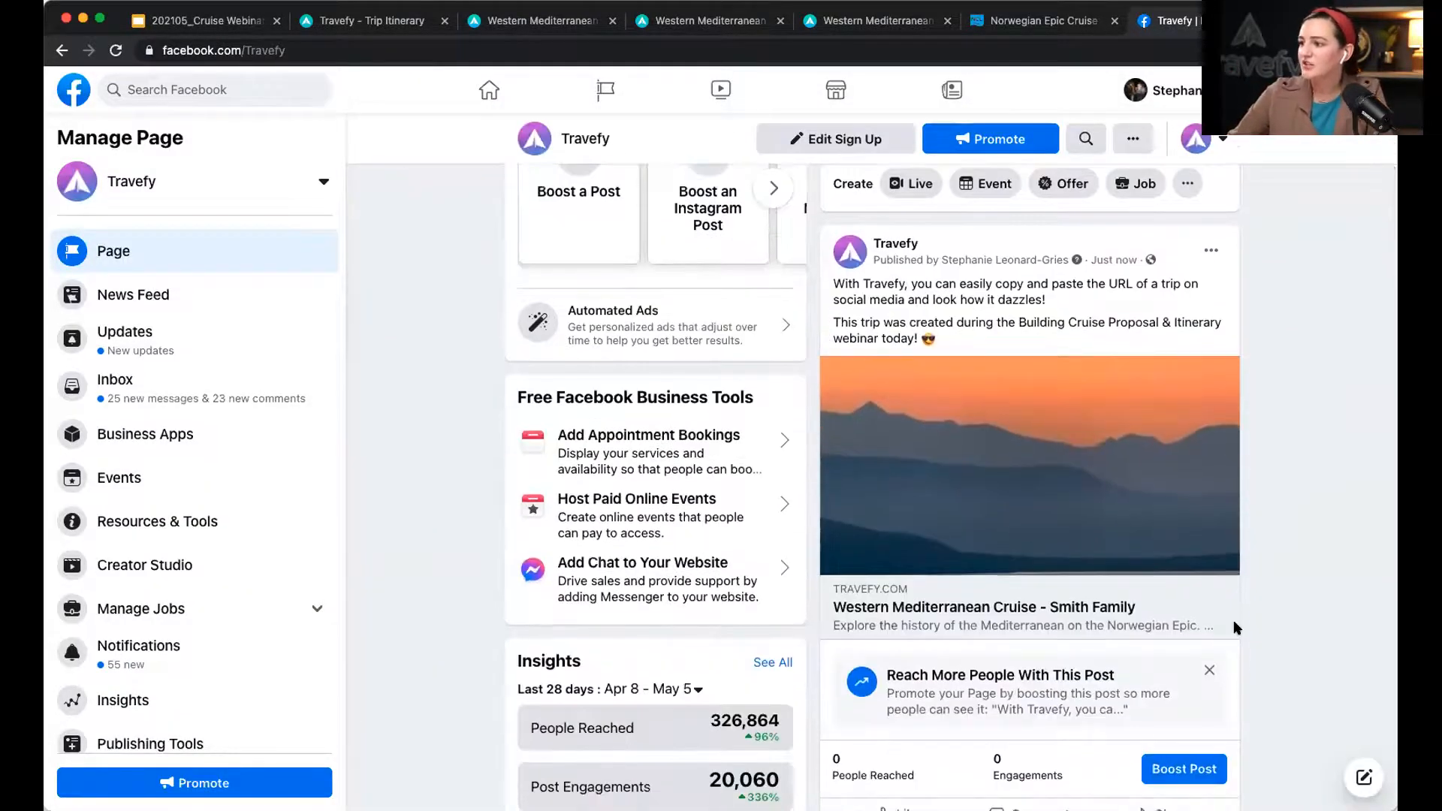
pyautogui.click(1210, 670)
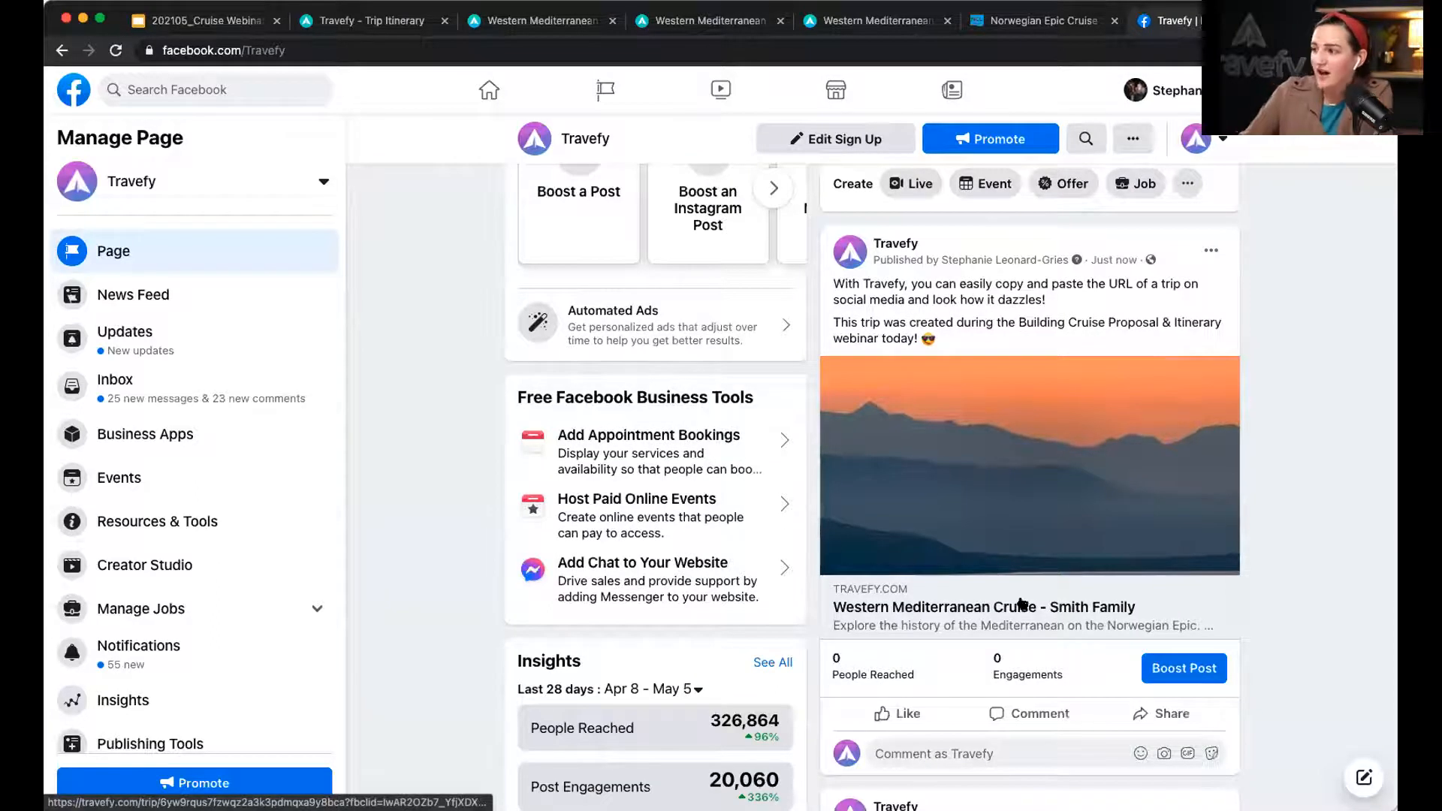
pyautogui.click(1064, 610)
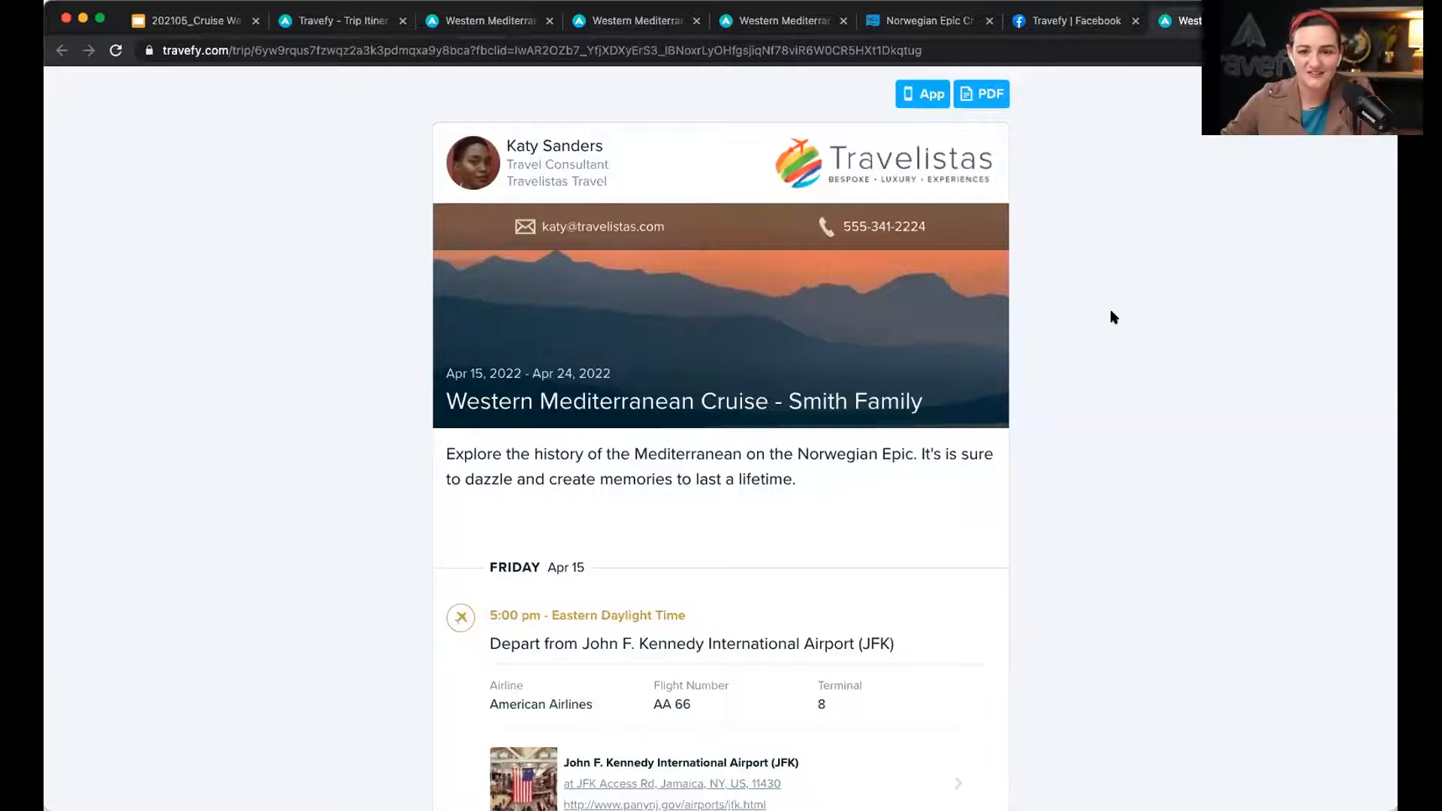
pyautogui.press('super+w')
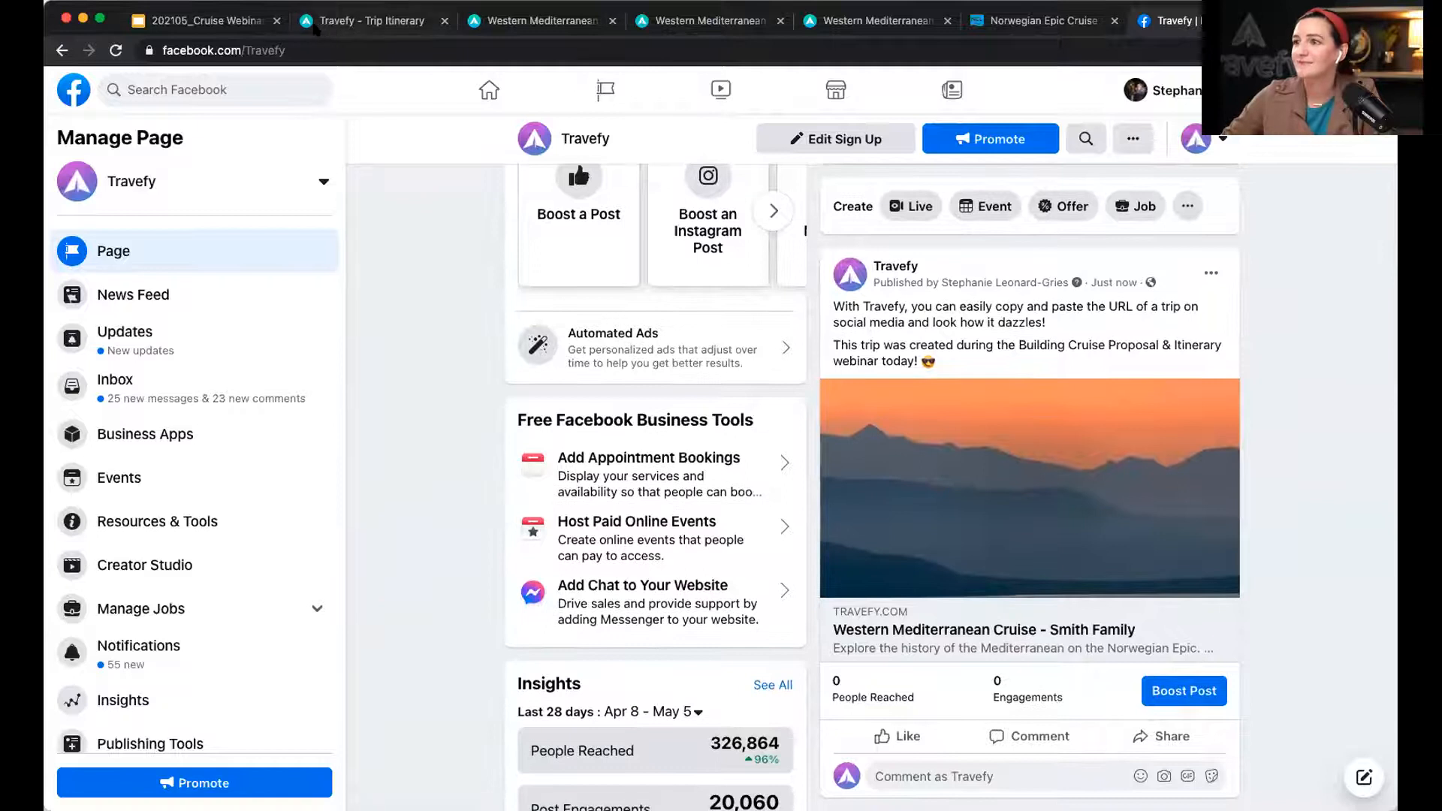
pyautogui.click(362, 22)
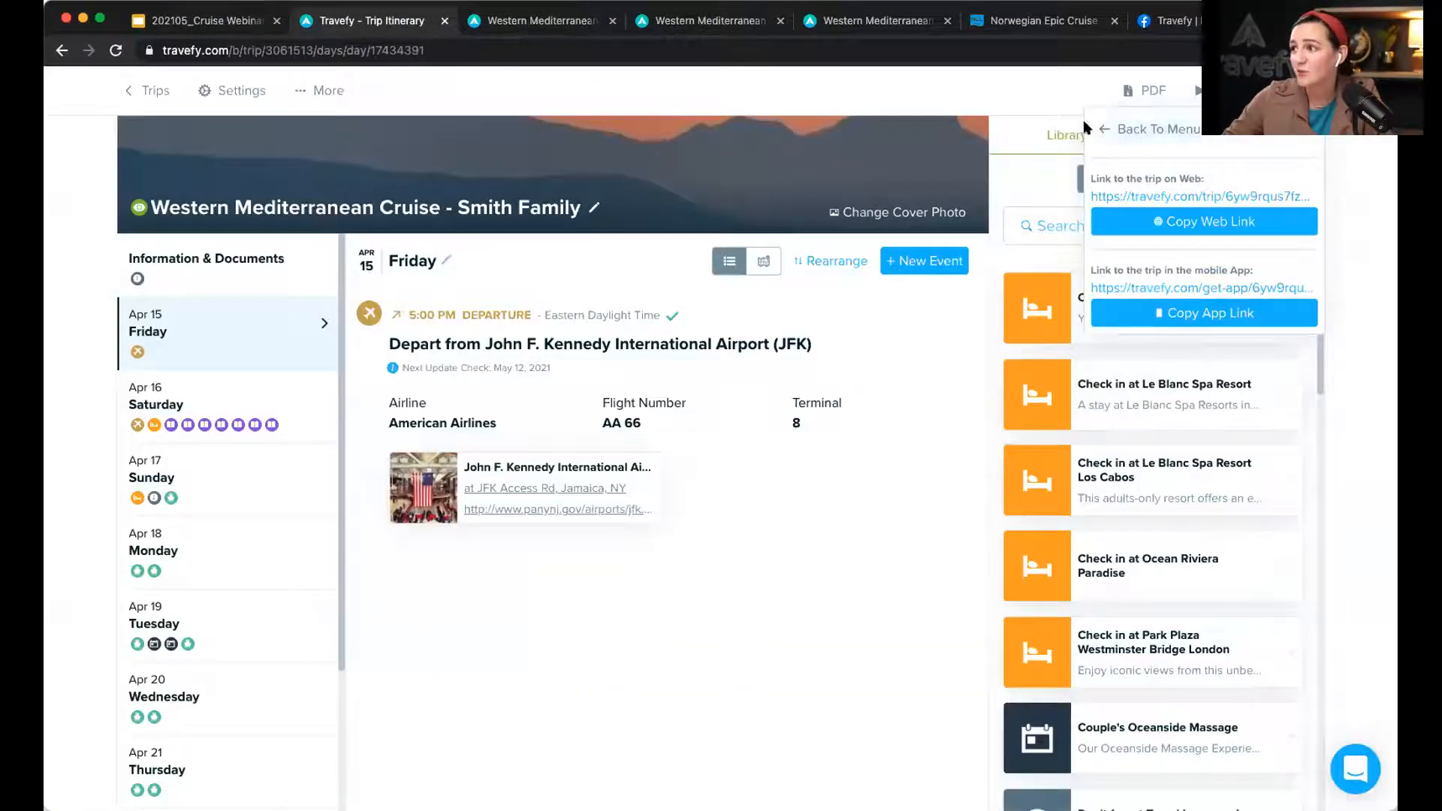
# Step: Go to the Trips list and open the account menu
pyautogui.click(153, 88)
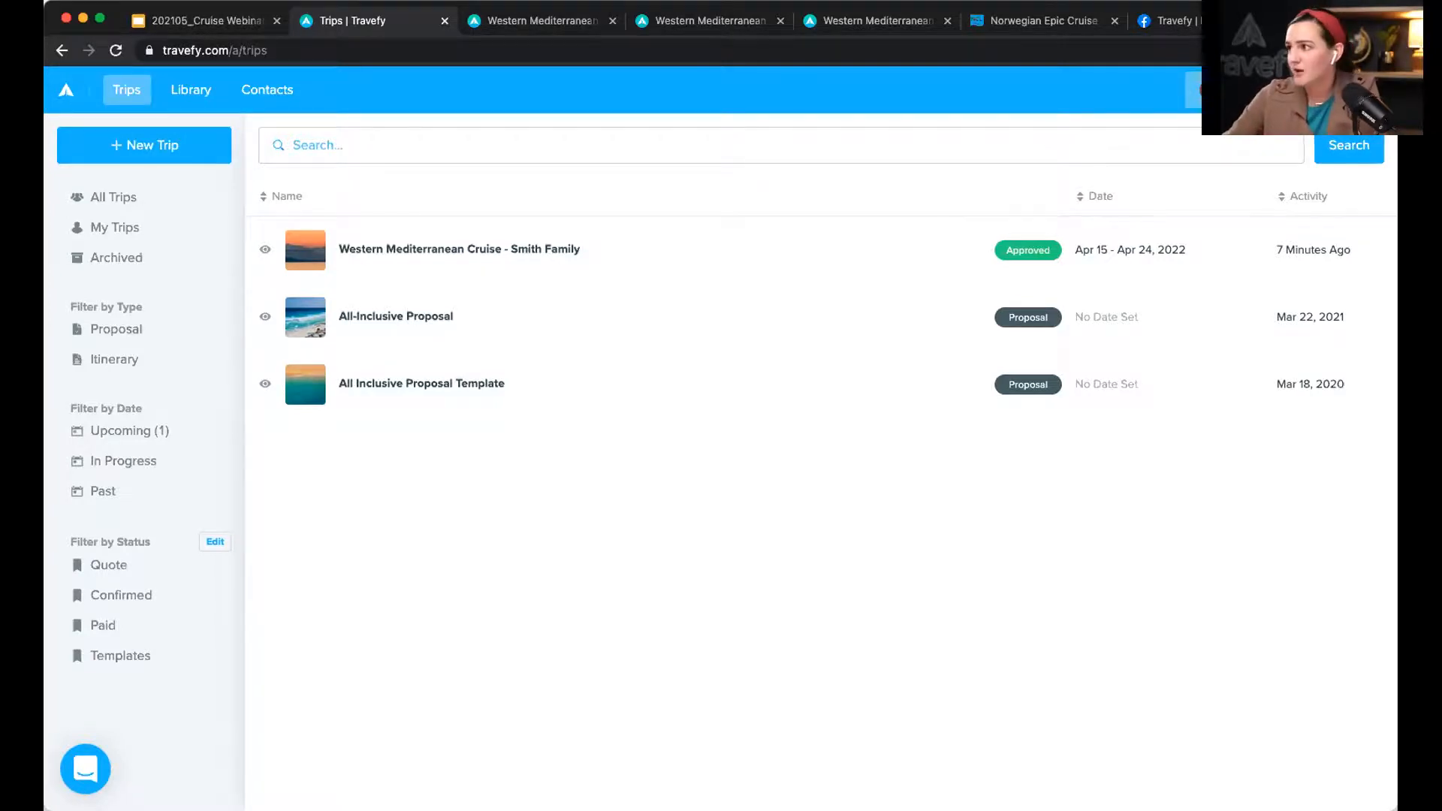
pyautogui.click(1232, 90)
# Step: Open the agency Website editor and scroll to the Now booking: Cruises card gallery
pyautogui.click(1219, 160)
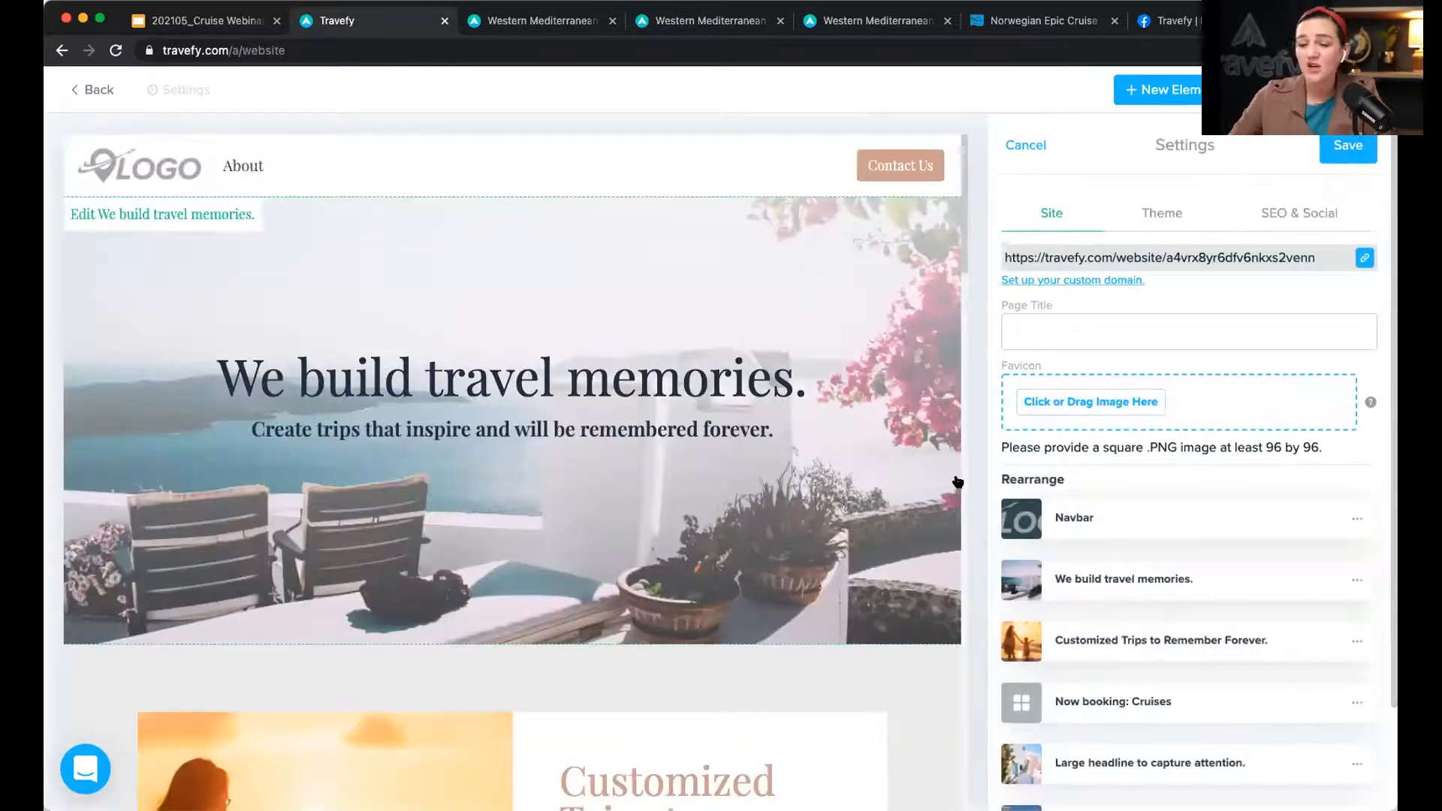
pyautogui.scroll(-3, 891, 438)
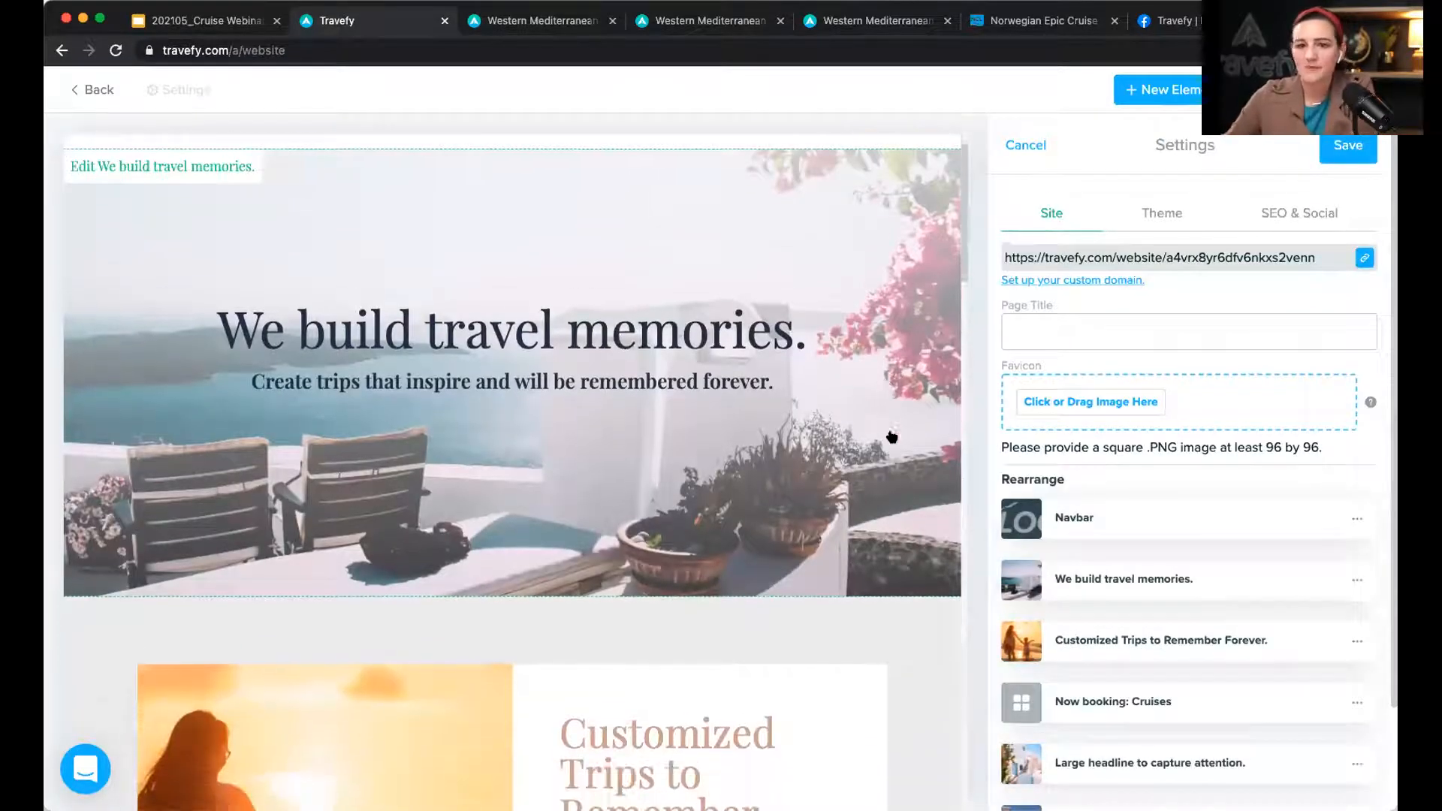
pyautogui.scroll(-5, 892, 438)
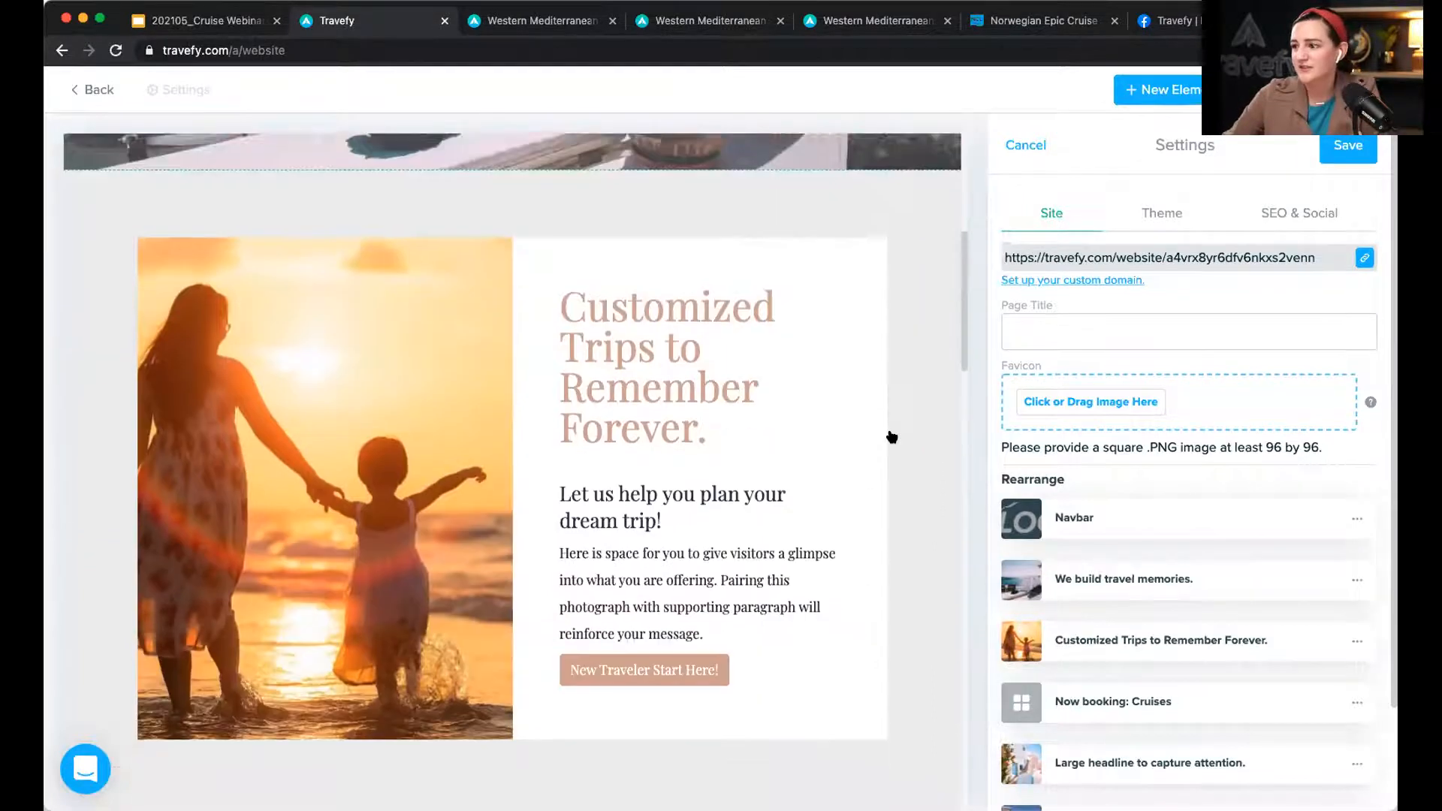
pyautogui.scroll(7, 891, 437)
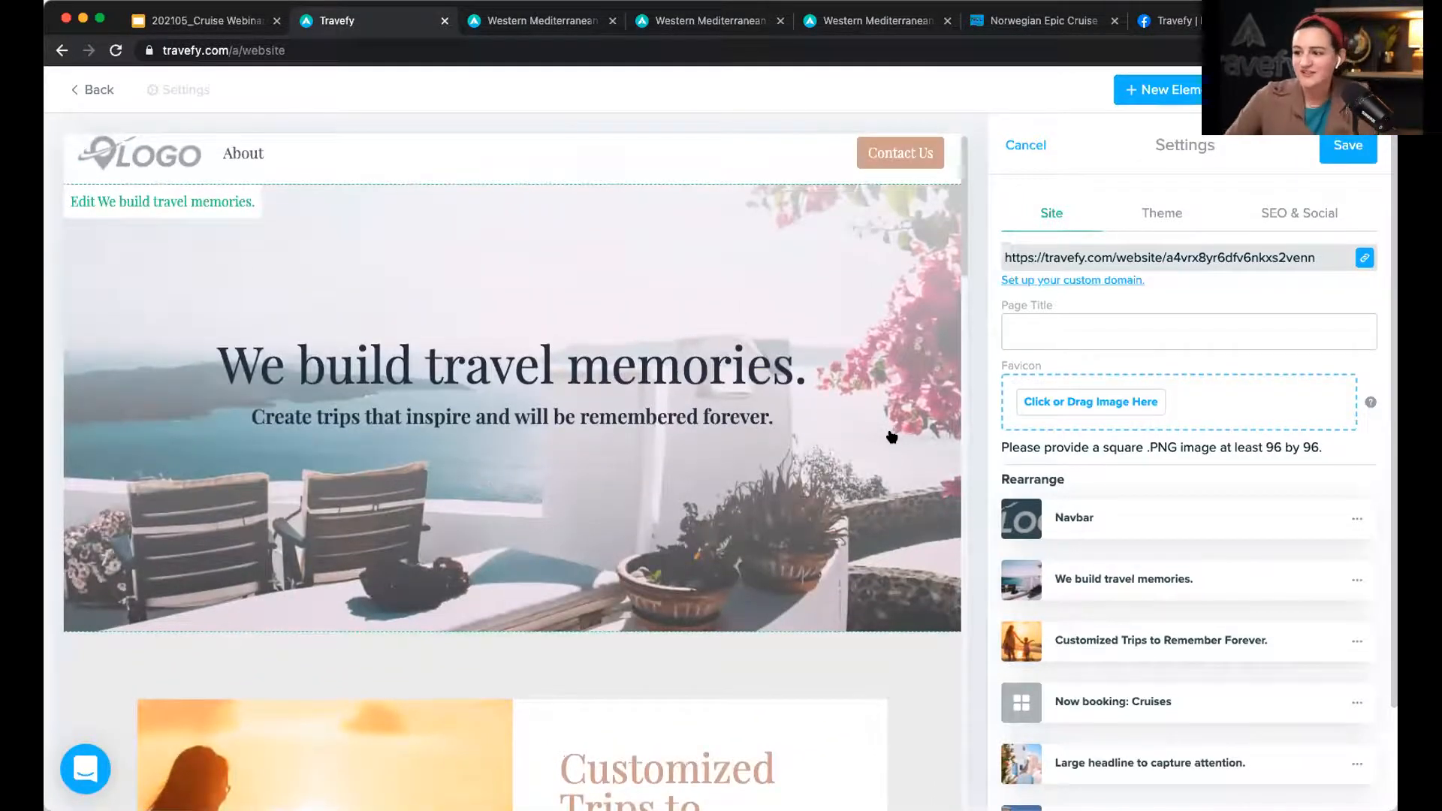
pyautogui.scroll(-12, 891, 437)
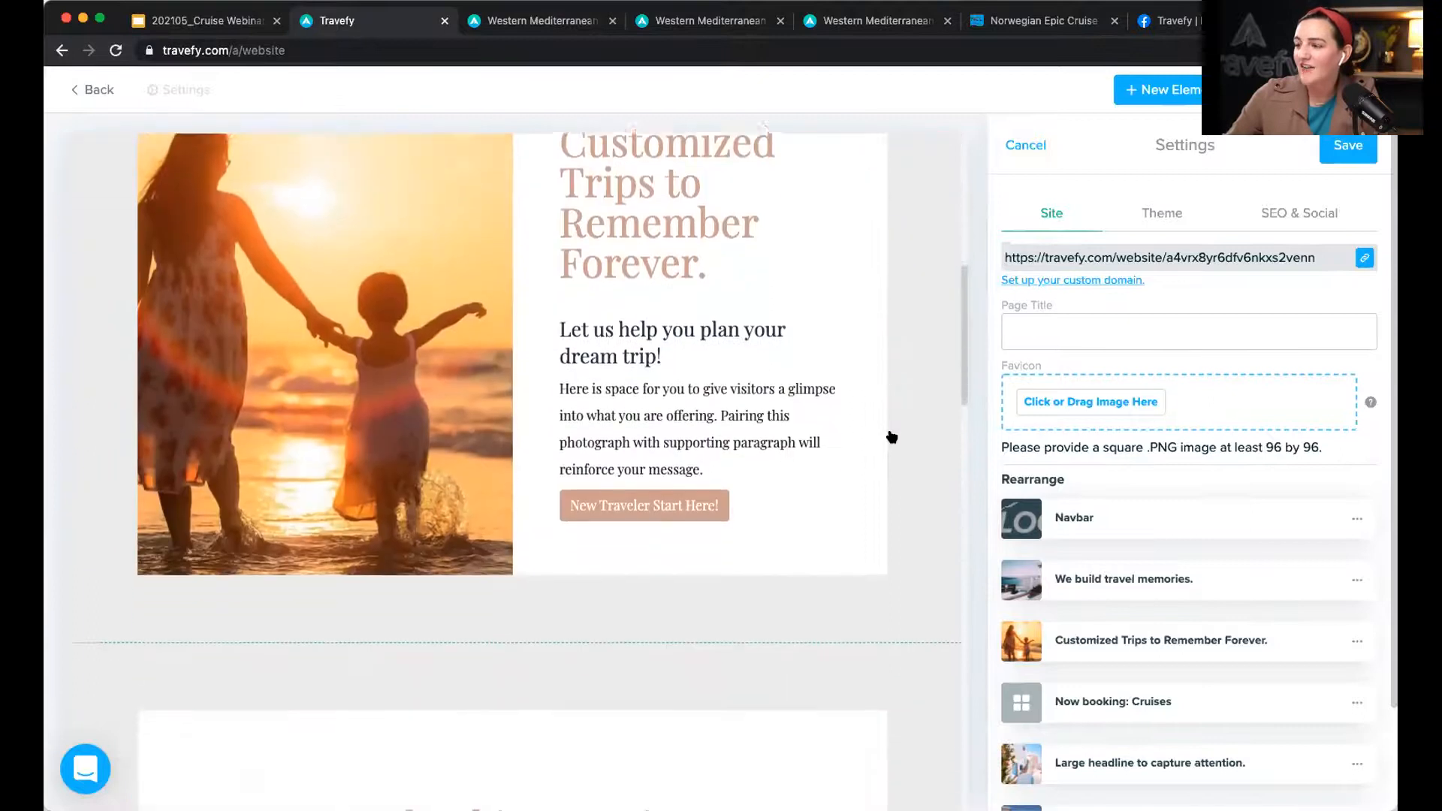
pyautogui.scroll(-12, 891, 438)
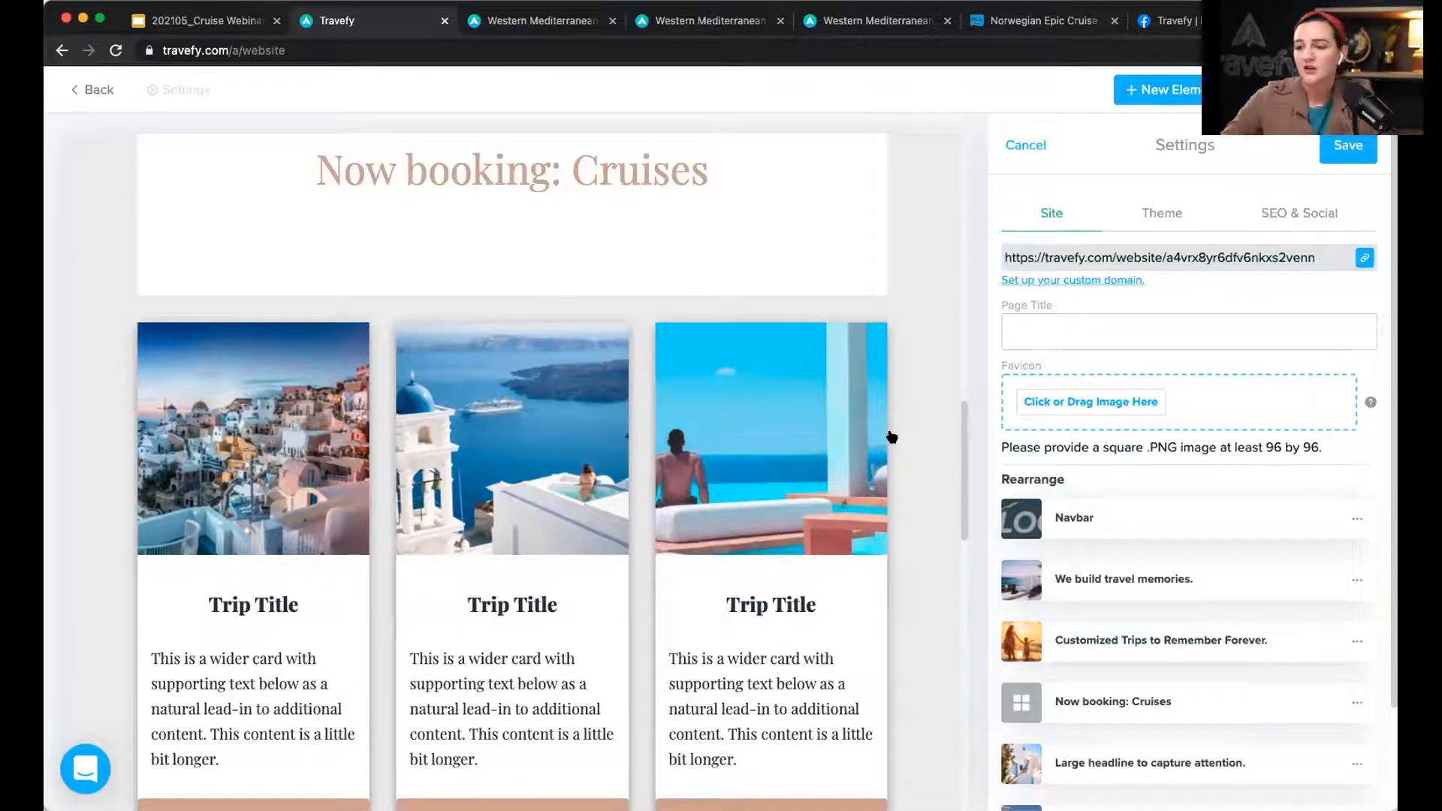
pyautogui.scroll(-3, 645, 466)
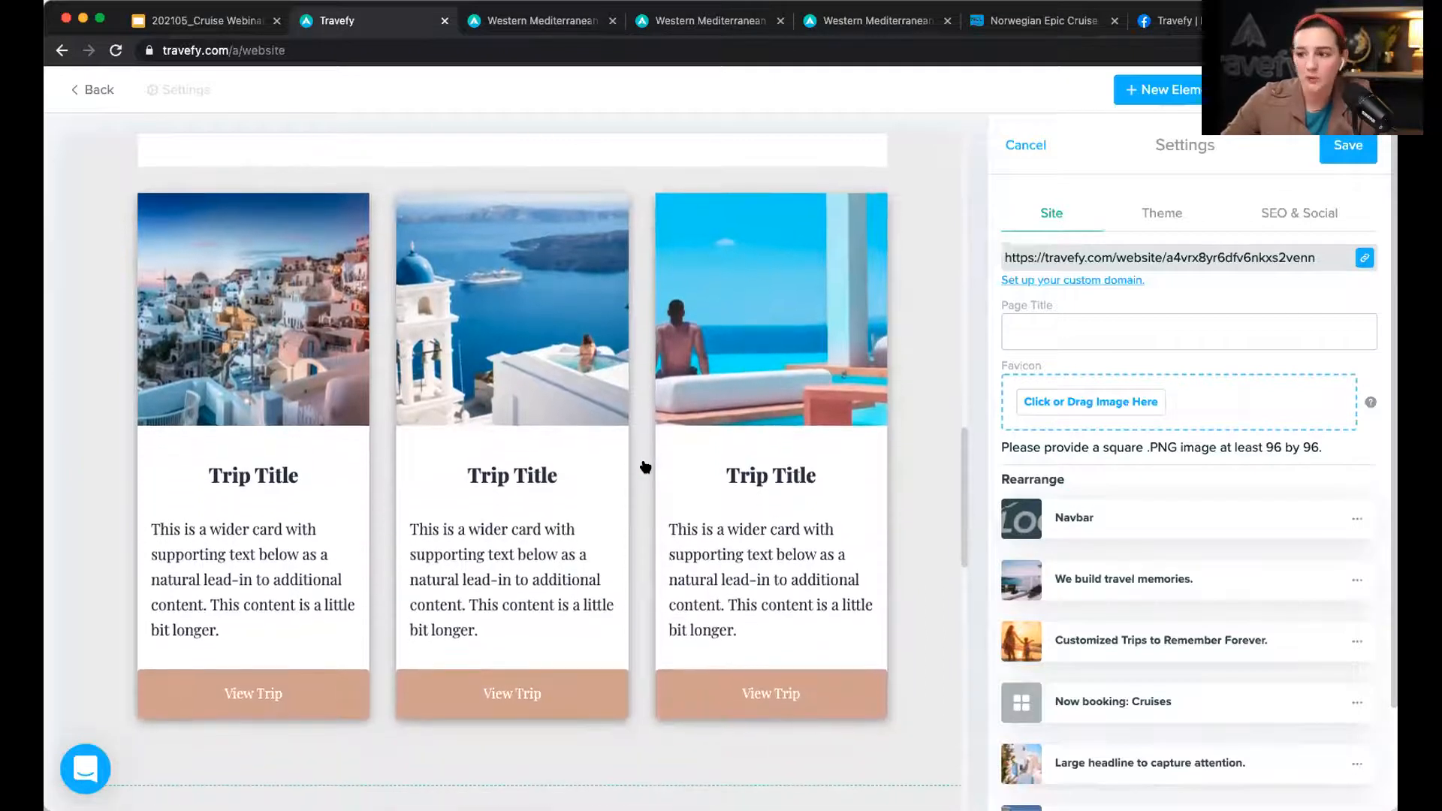
# Step: Select the Now booking: Cruises gallery and look through the new element templates without adding one
pyautogui.click(294, 327)
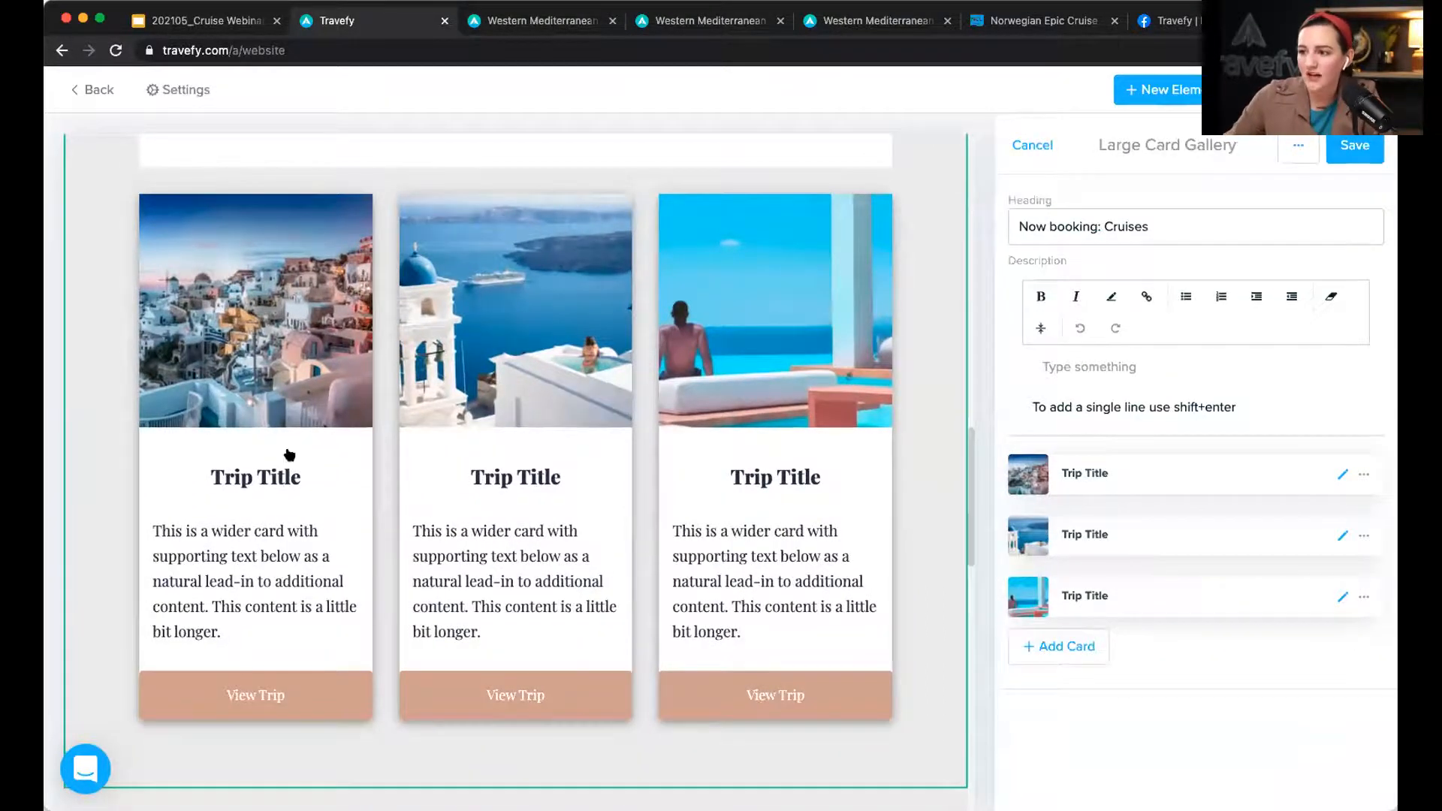
pyautogui.scroll(4, 510, 380)
pyautogui.scroll(-3, 510, 380)
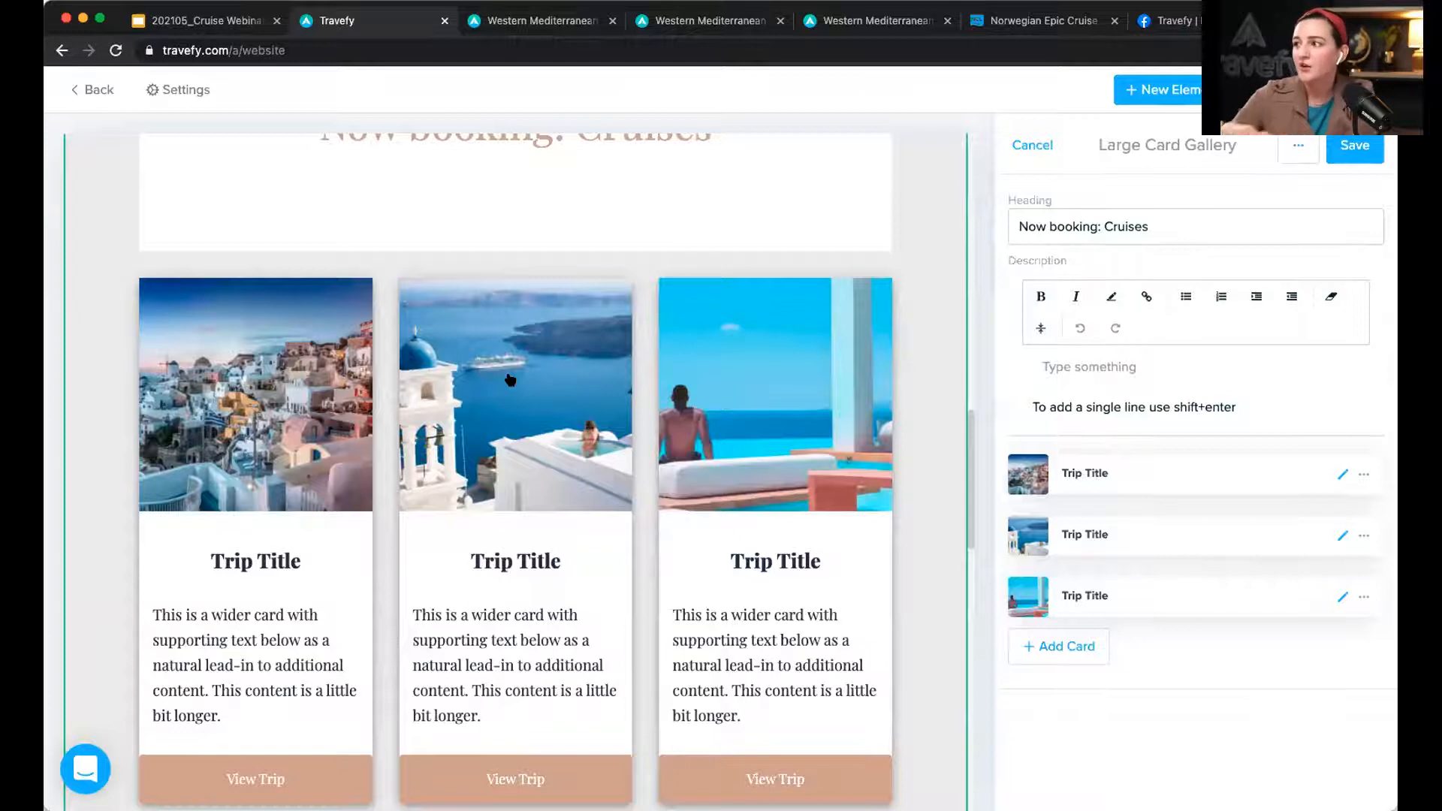
pyautogui.click(1178, 87)
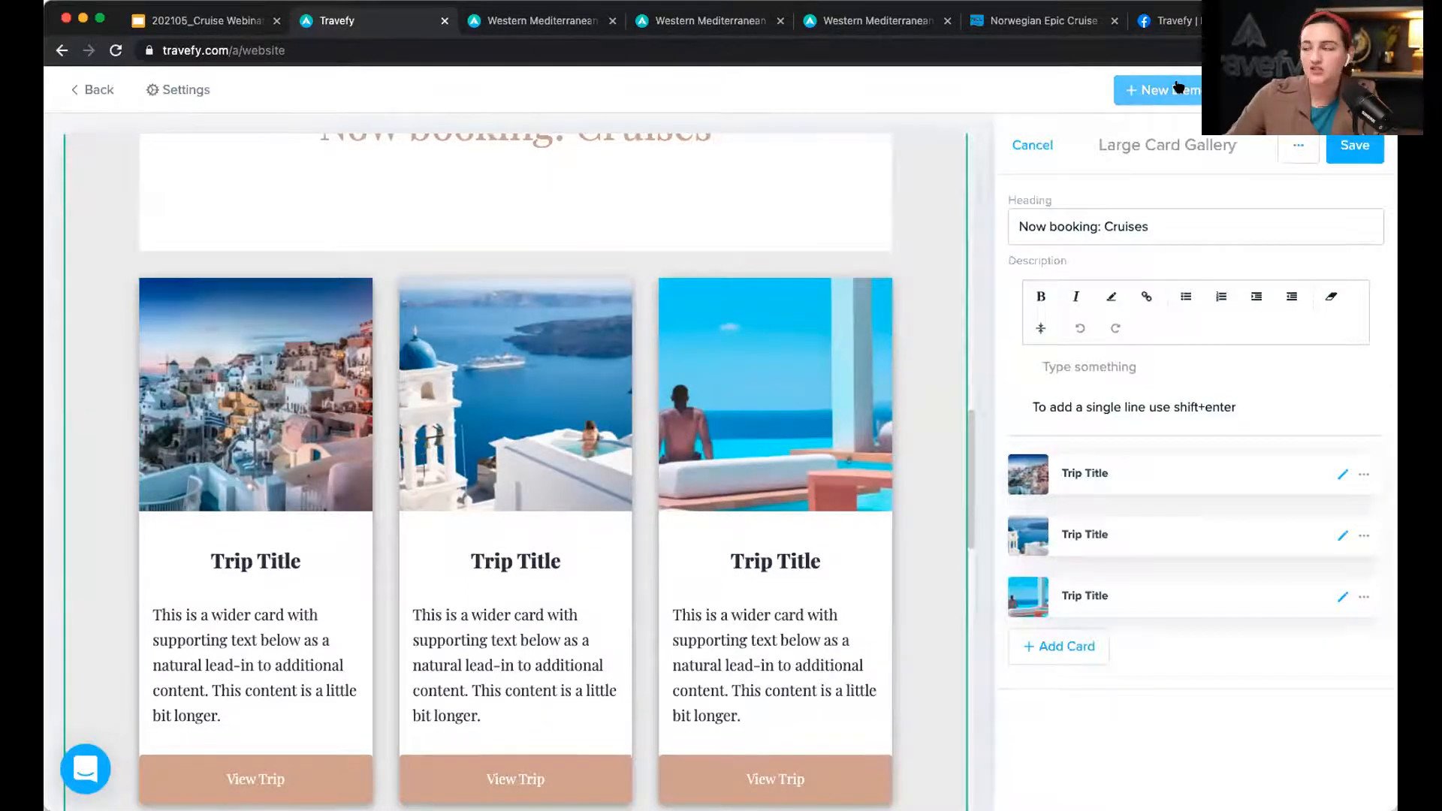
pyautogui.click(1037, 149)
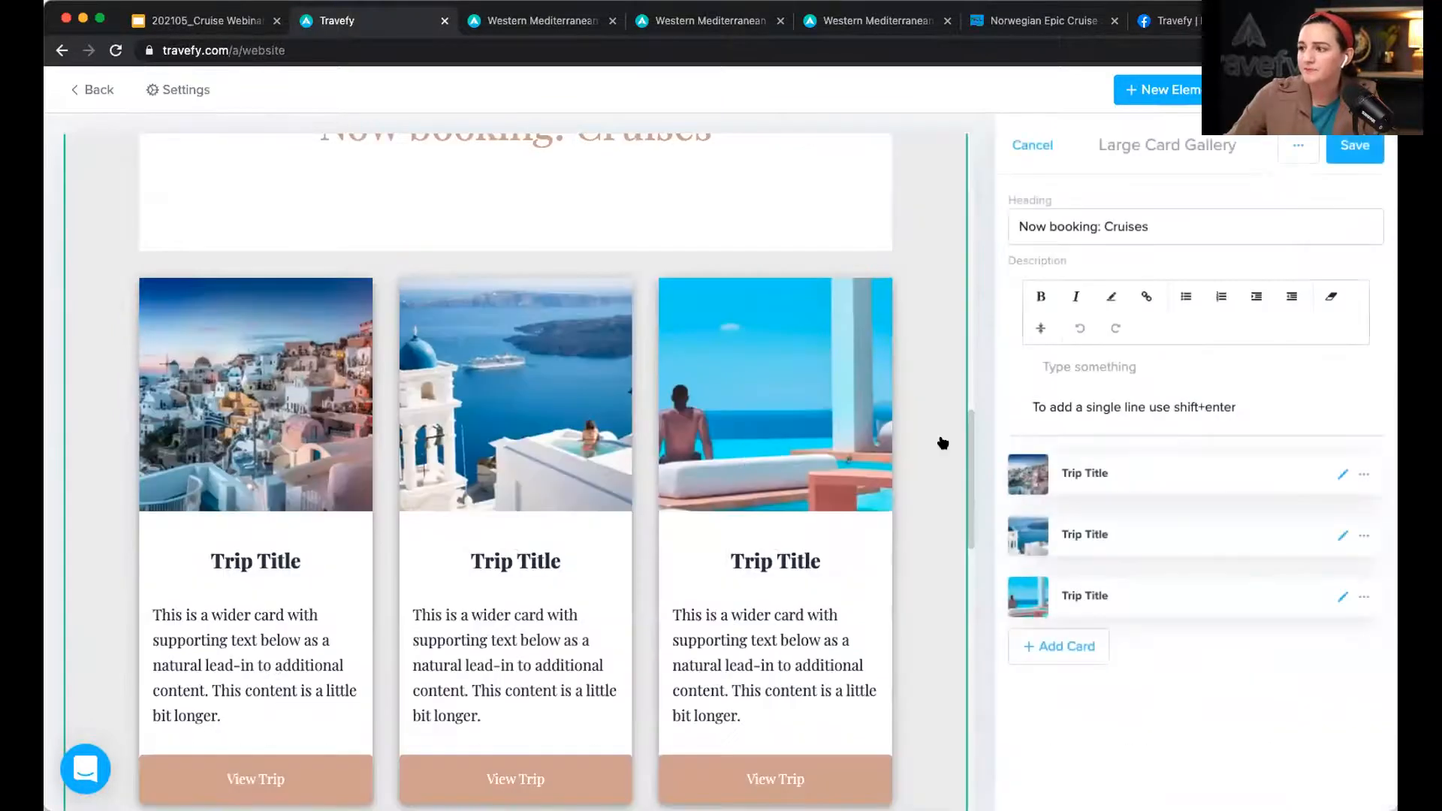
pyautogui.scroll(-2, 867, 443)
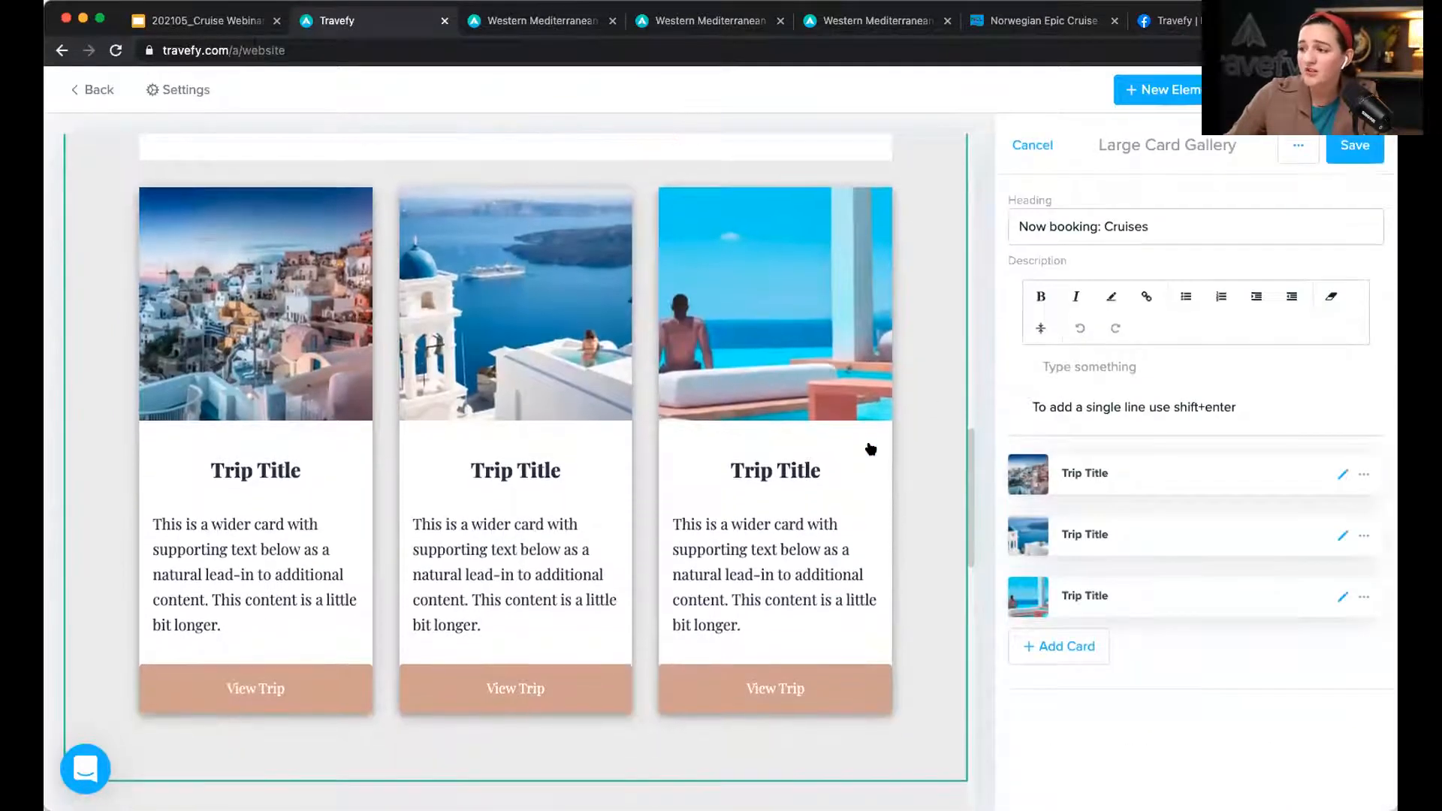
# Step: Import the Western Mediterranean Cruise trip into the first card, describe it 'Info here.', and save
pyautogui.click(1341, 475)
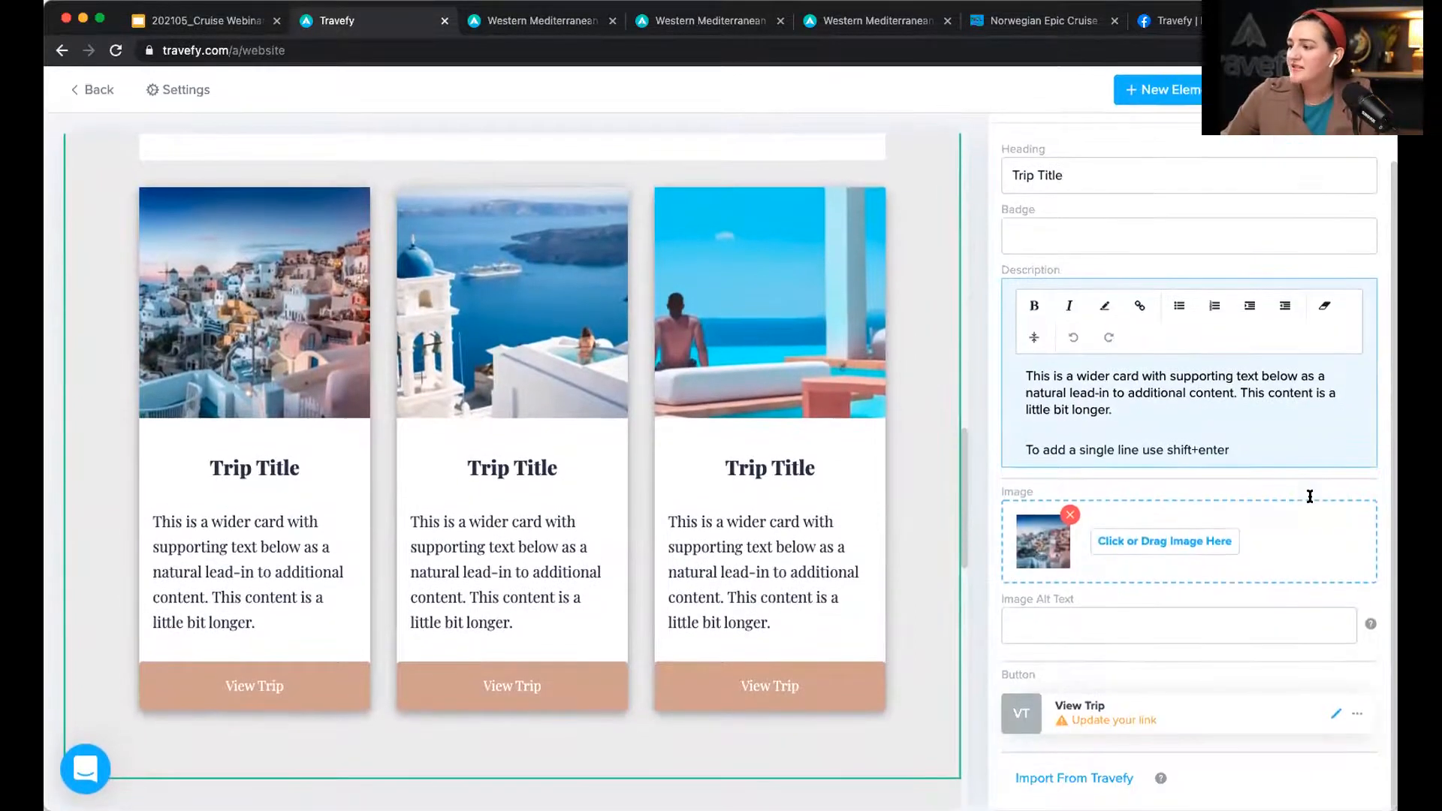
pyautogui.click(1082, 776)
pyautogui.click(1082, 697)
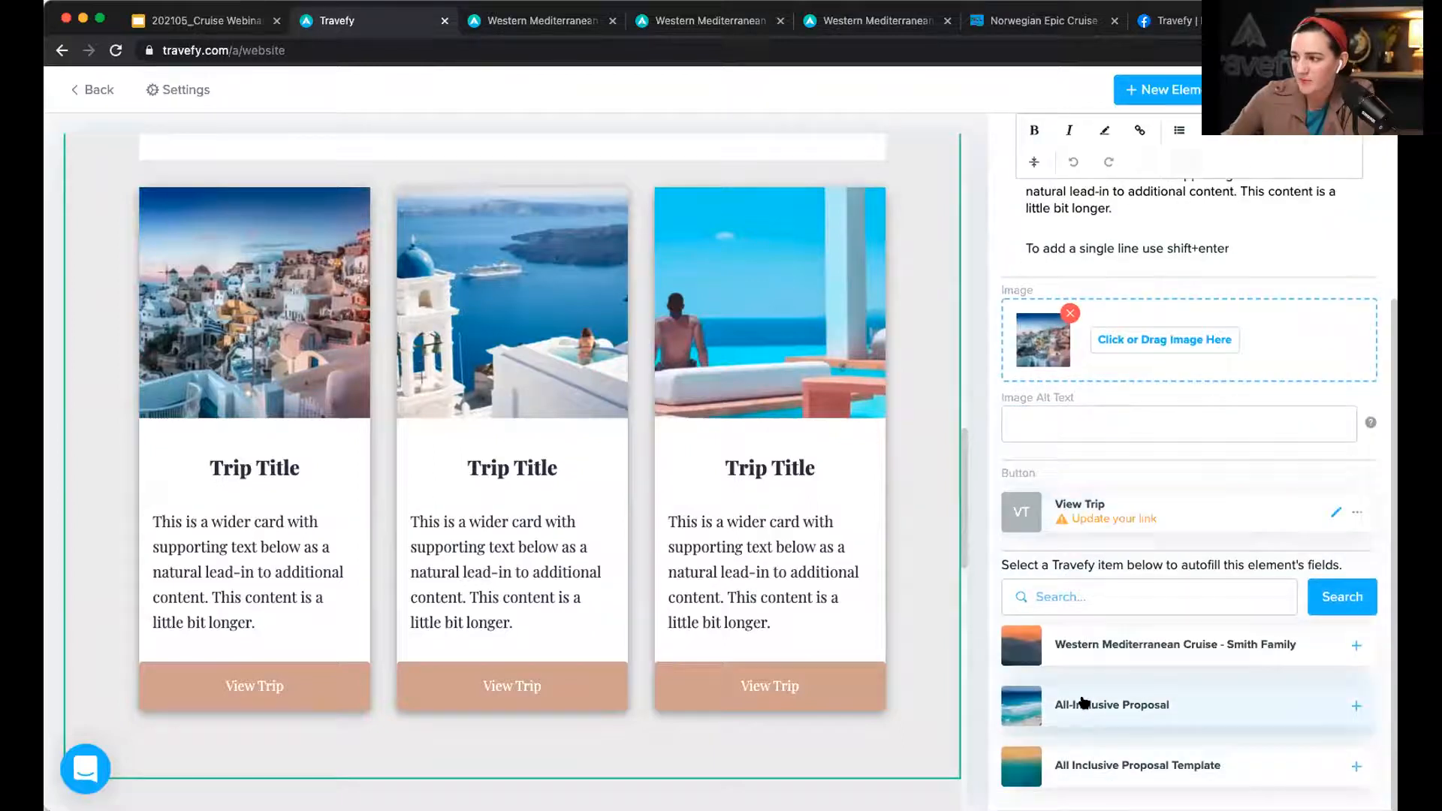
pyautogui.click(1275, 649)
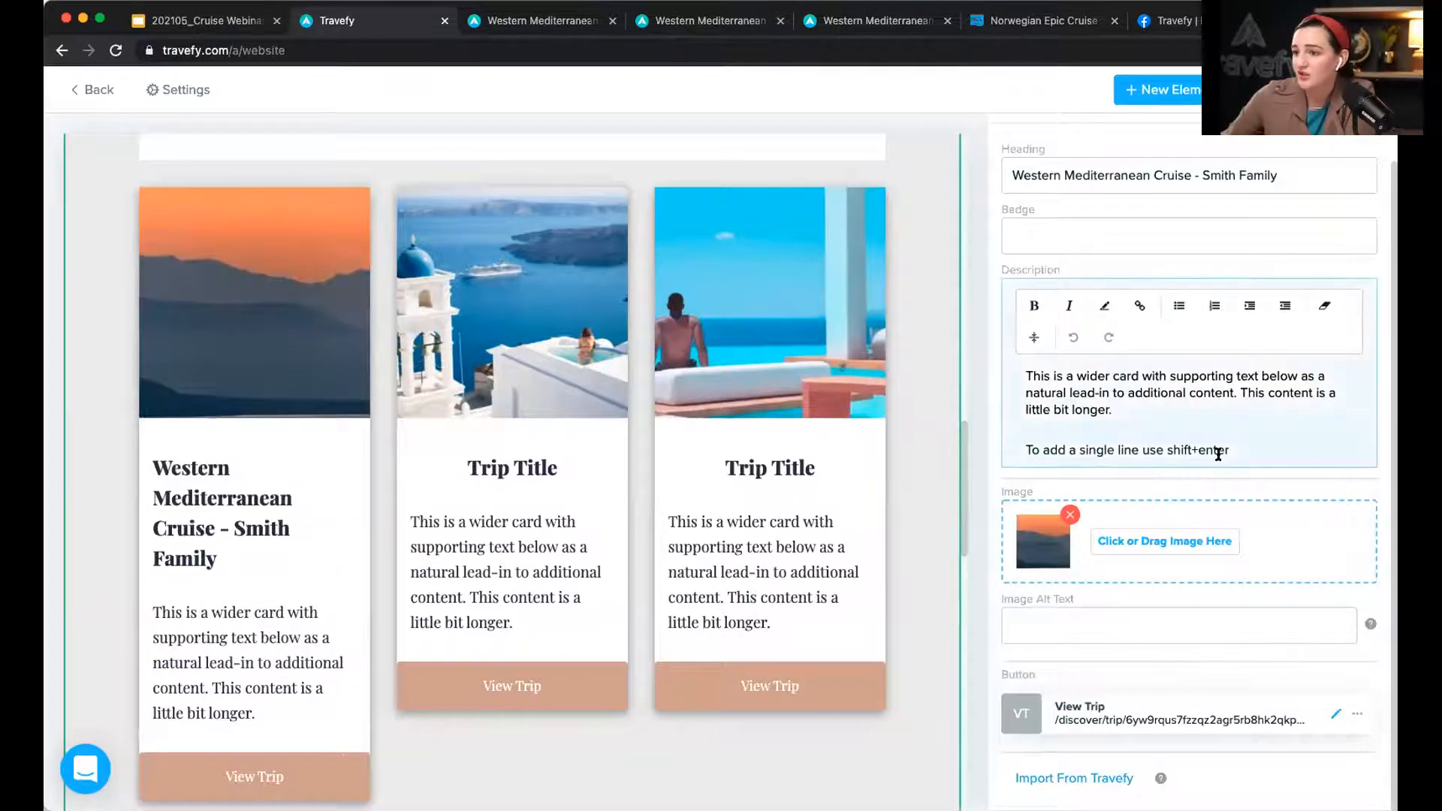
pyautogui.scroll(1, 1097, 392)
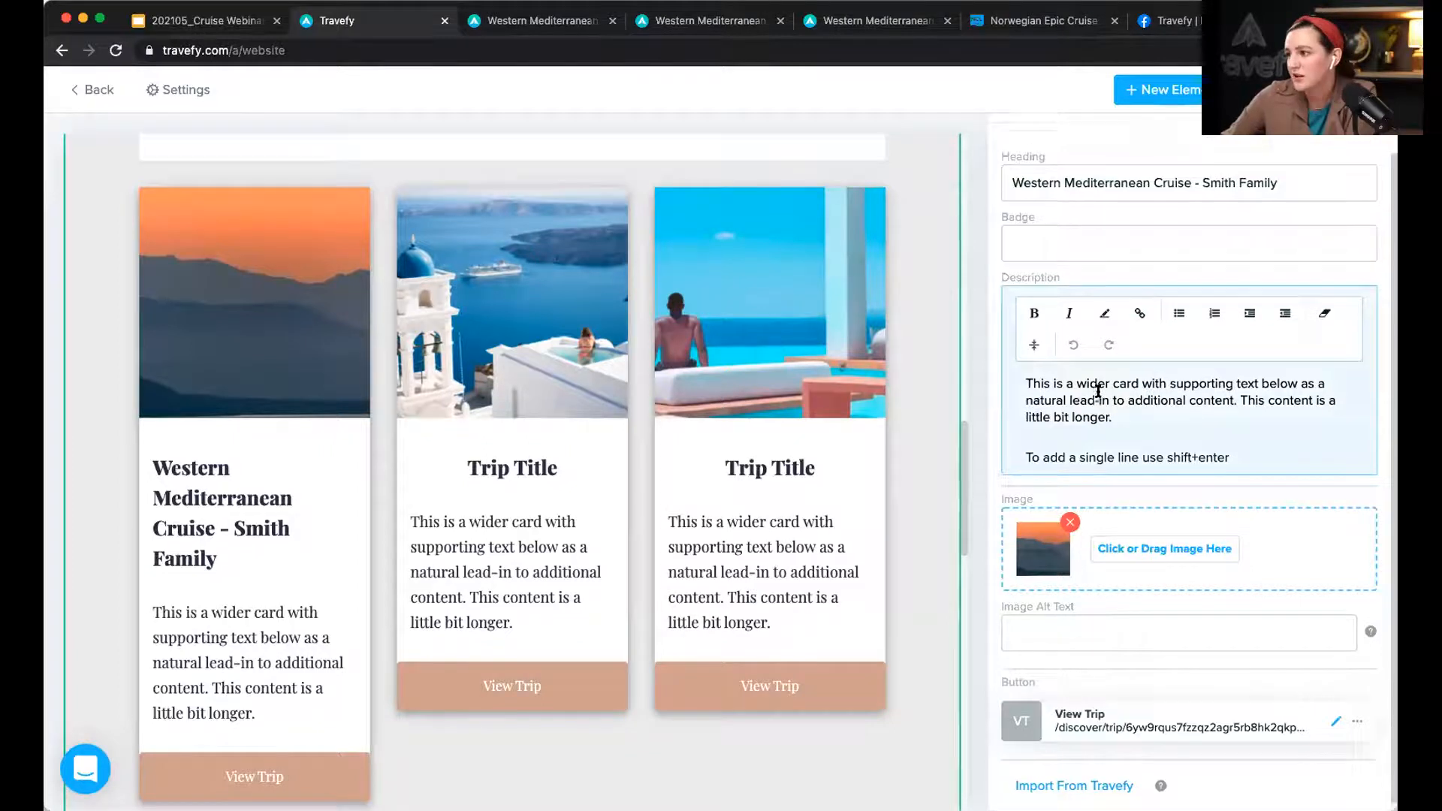
pyautogui.moveTo(1129, 459); pyautogui.dragTo(986, 411)
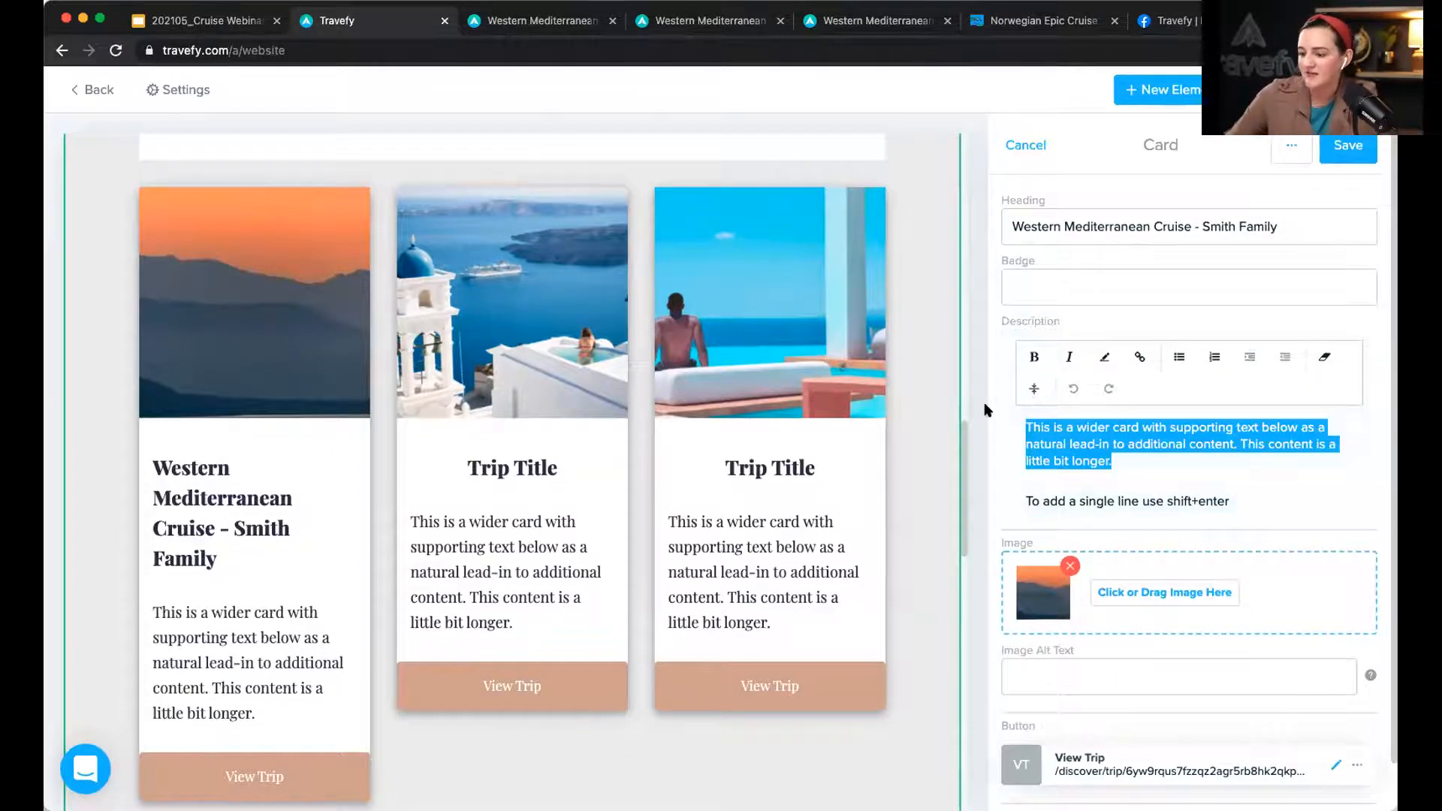
pyautogui.press('BackSpace')
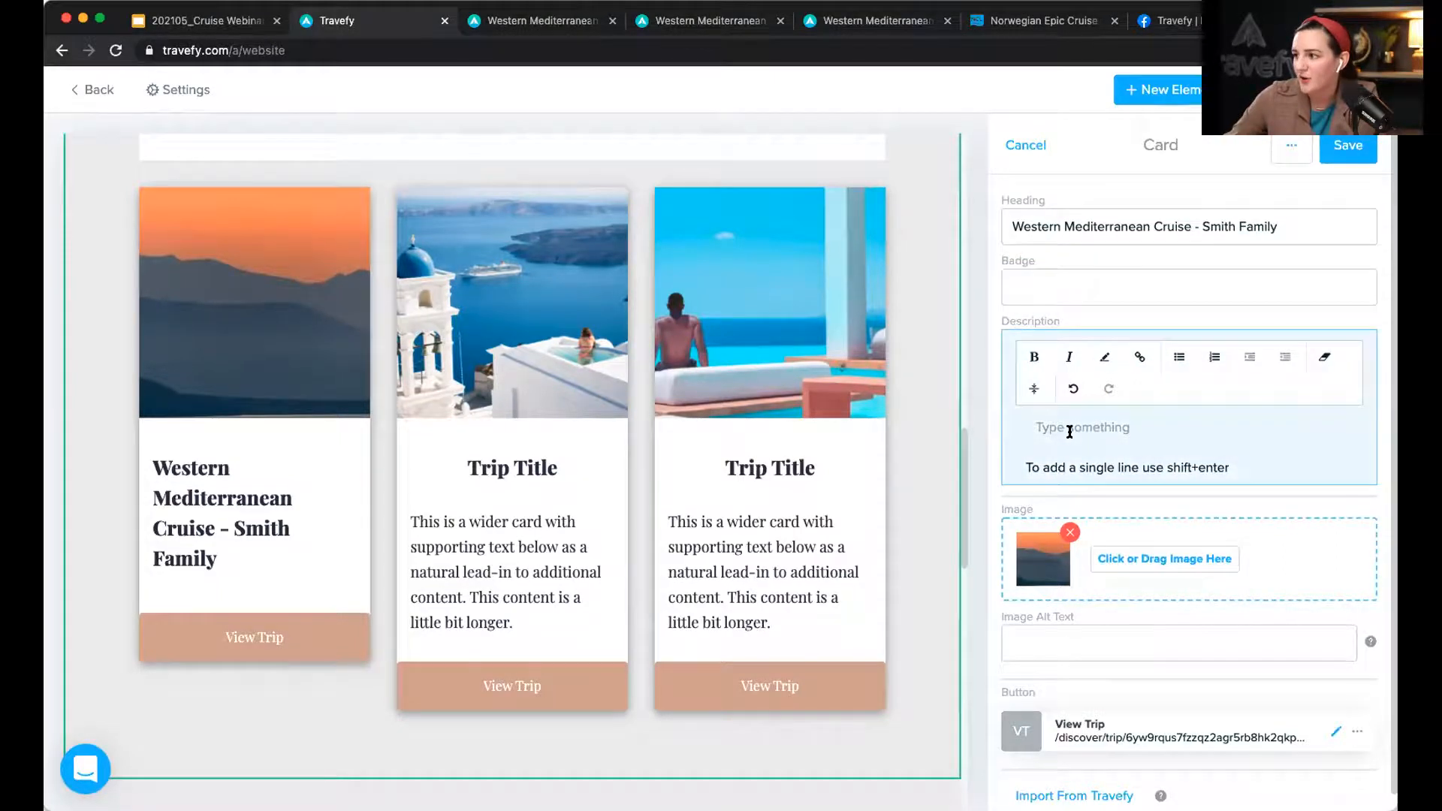
pyautogui.write('Info here.')
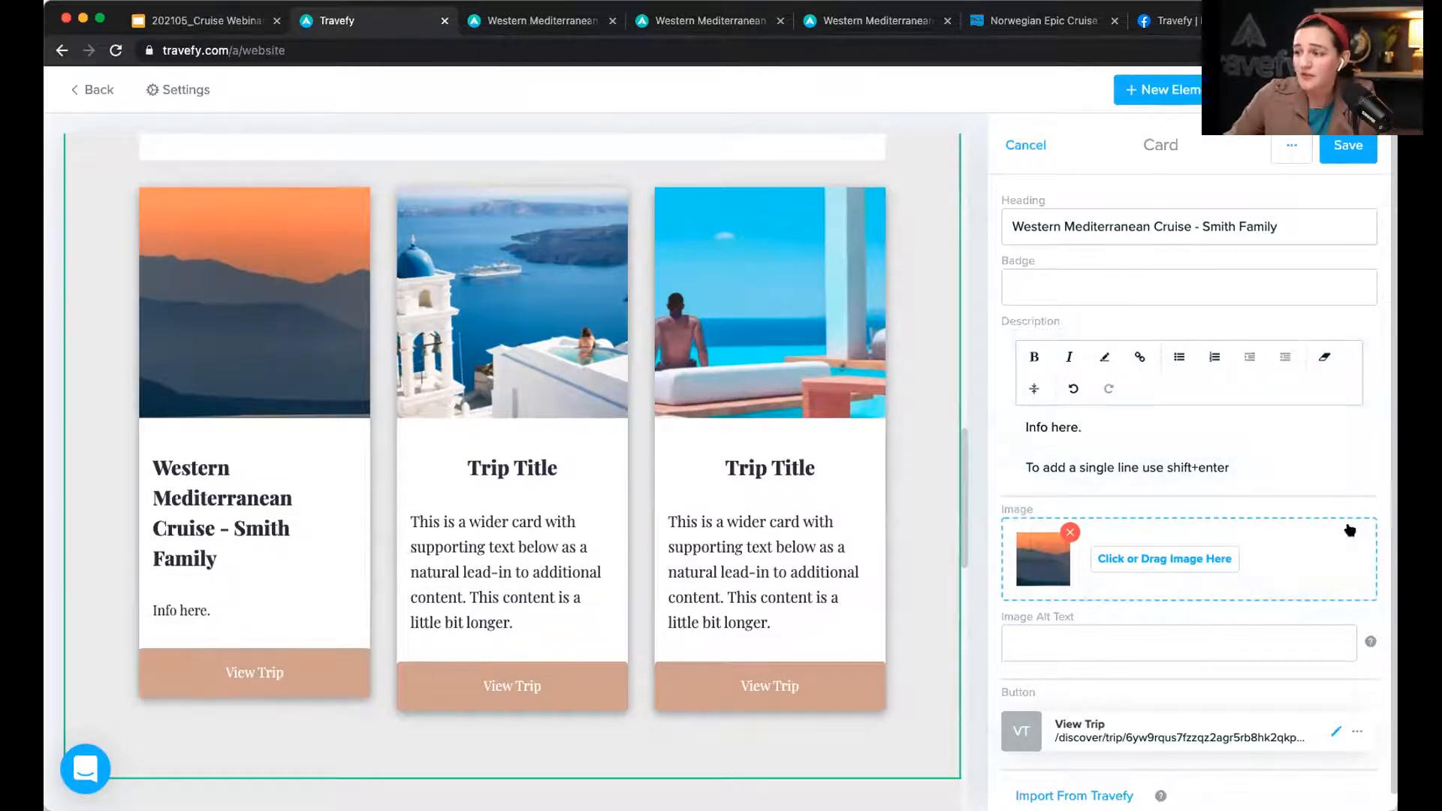
pyautogui.click(1350, 148)
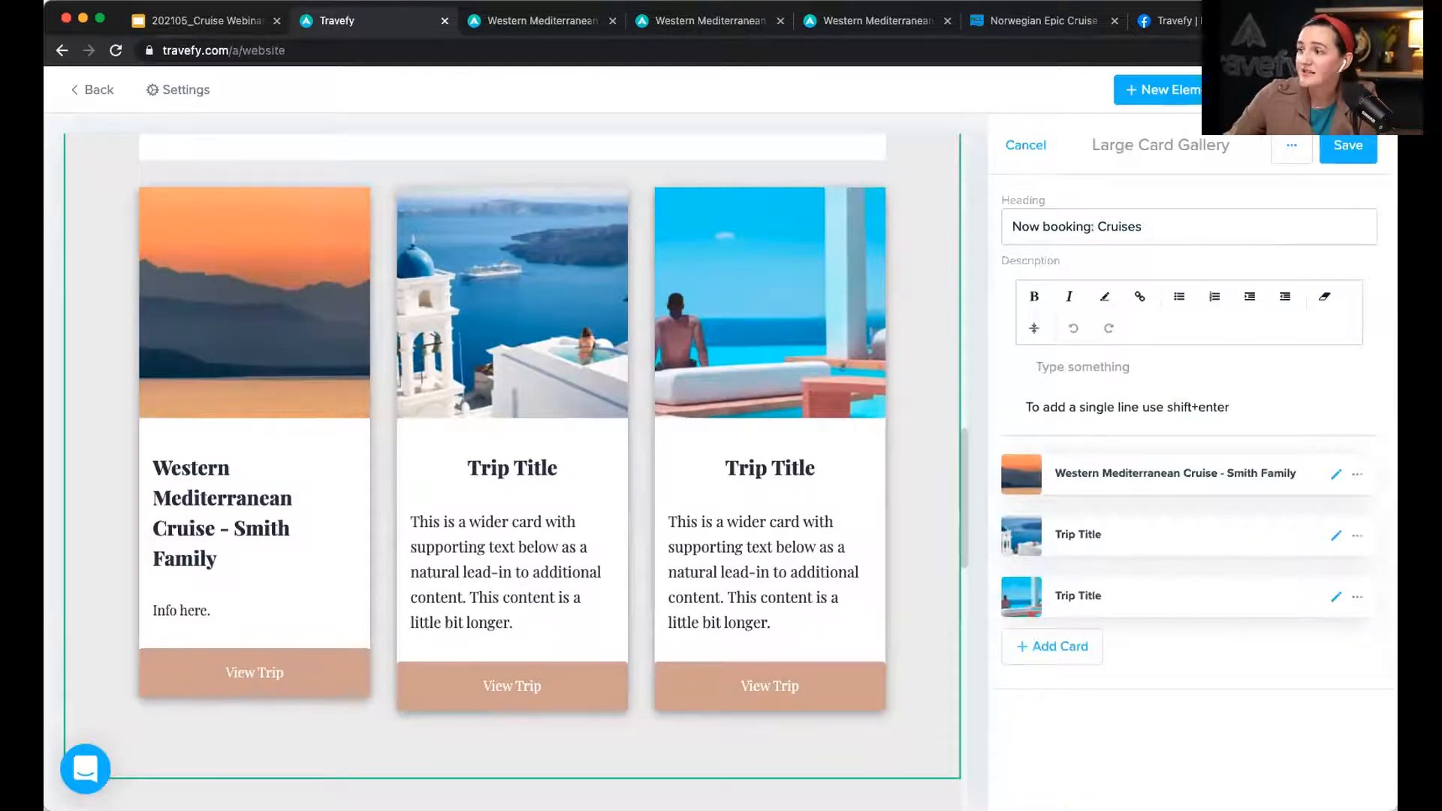
# Step: Preview the website and open the first cruise card's View Trip link
pyautogui.click(1277, 89)
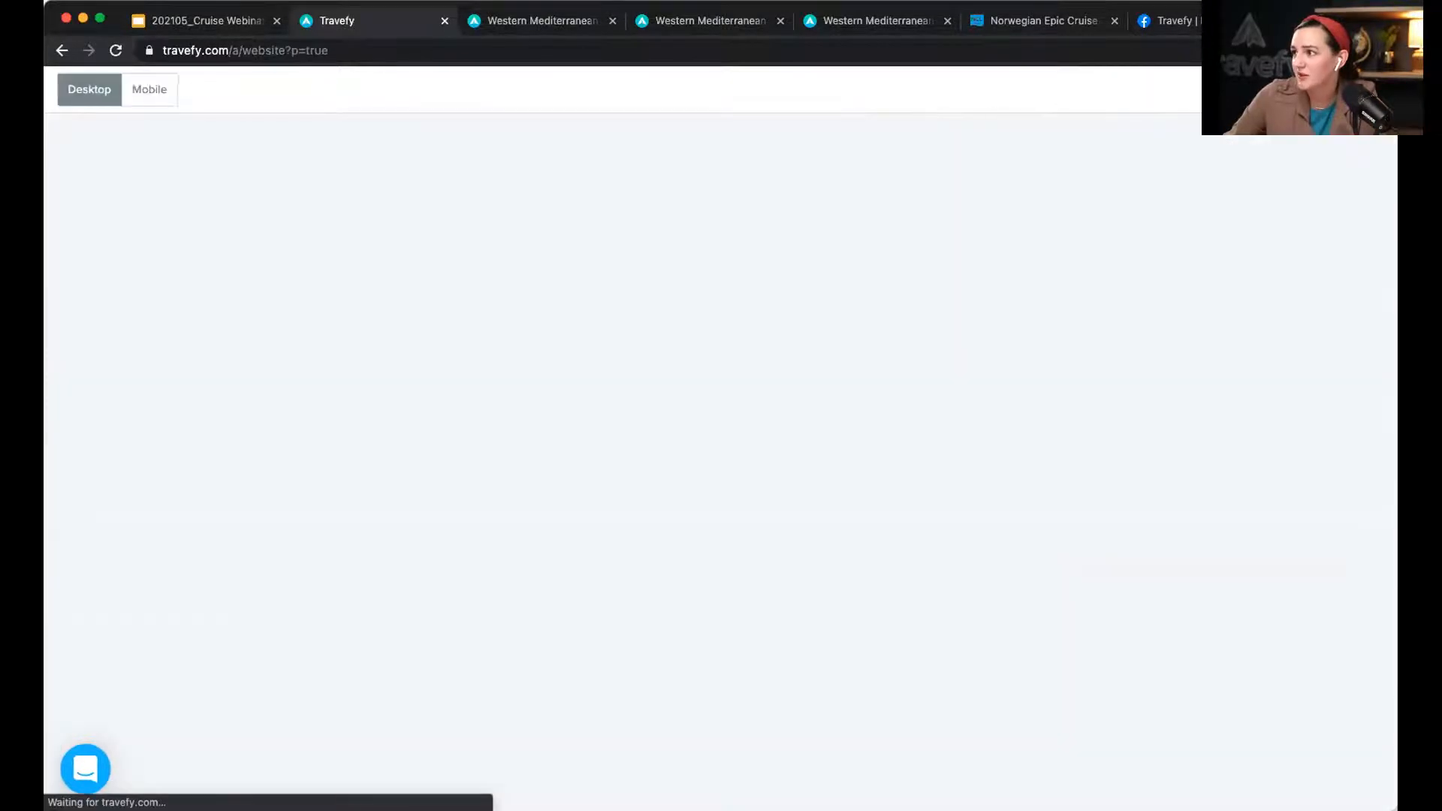
pyautogui.scroll(-15, 967, 445)
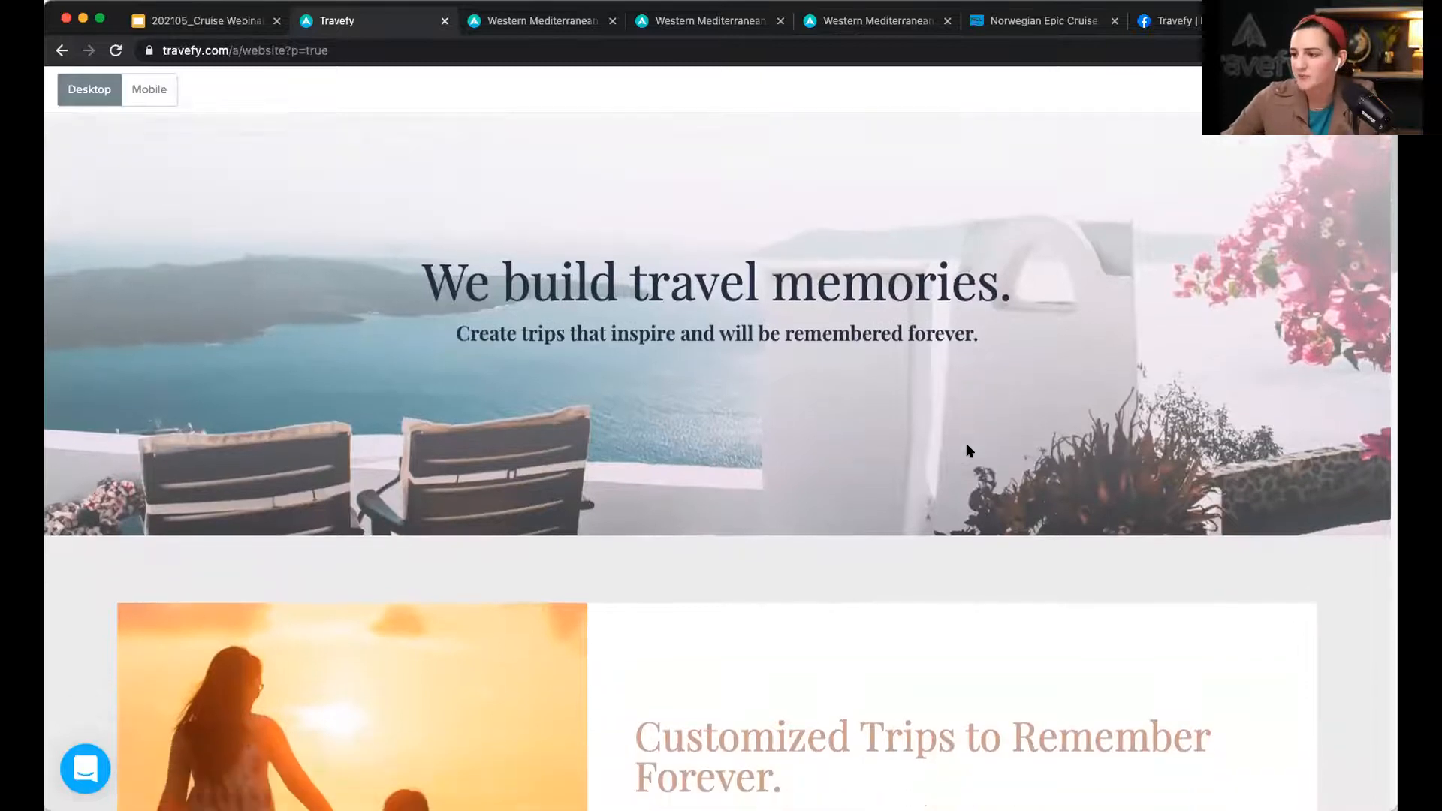
pyautogui.scroll(-6, 966, 451)
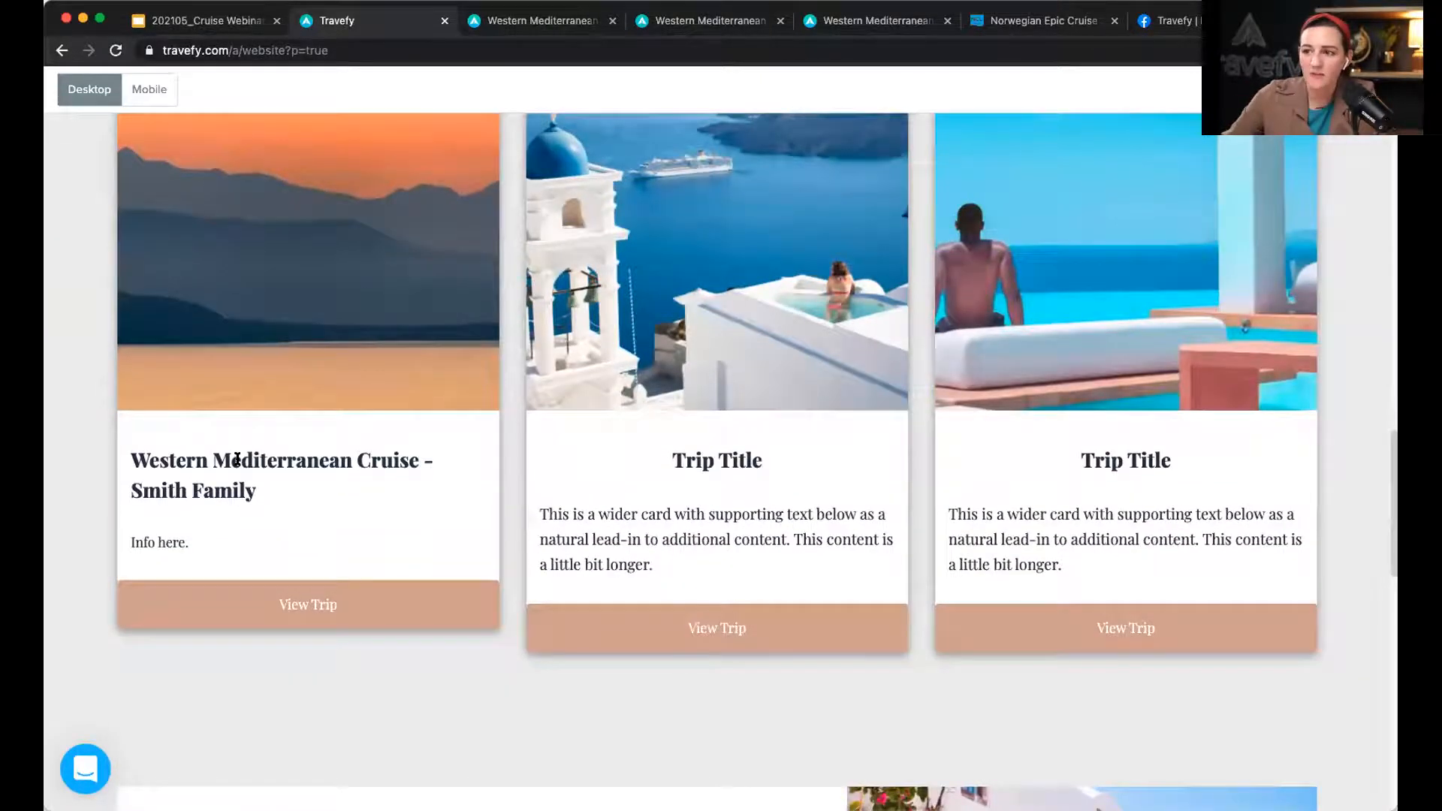
pyautogui.click(311, 603)
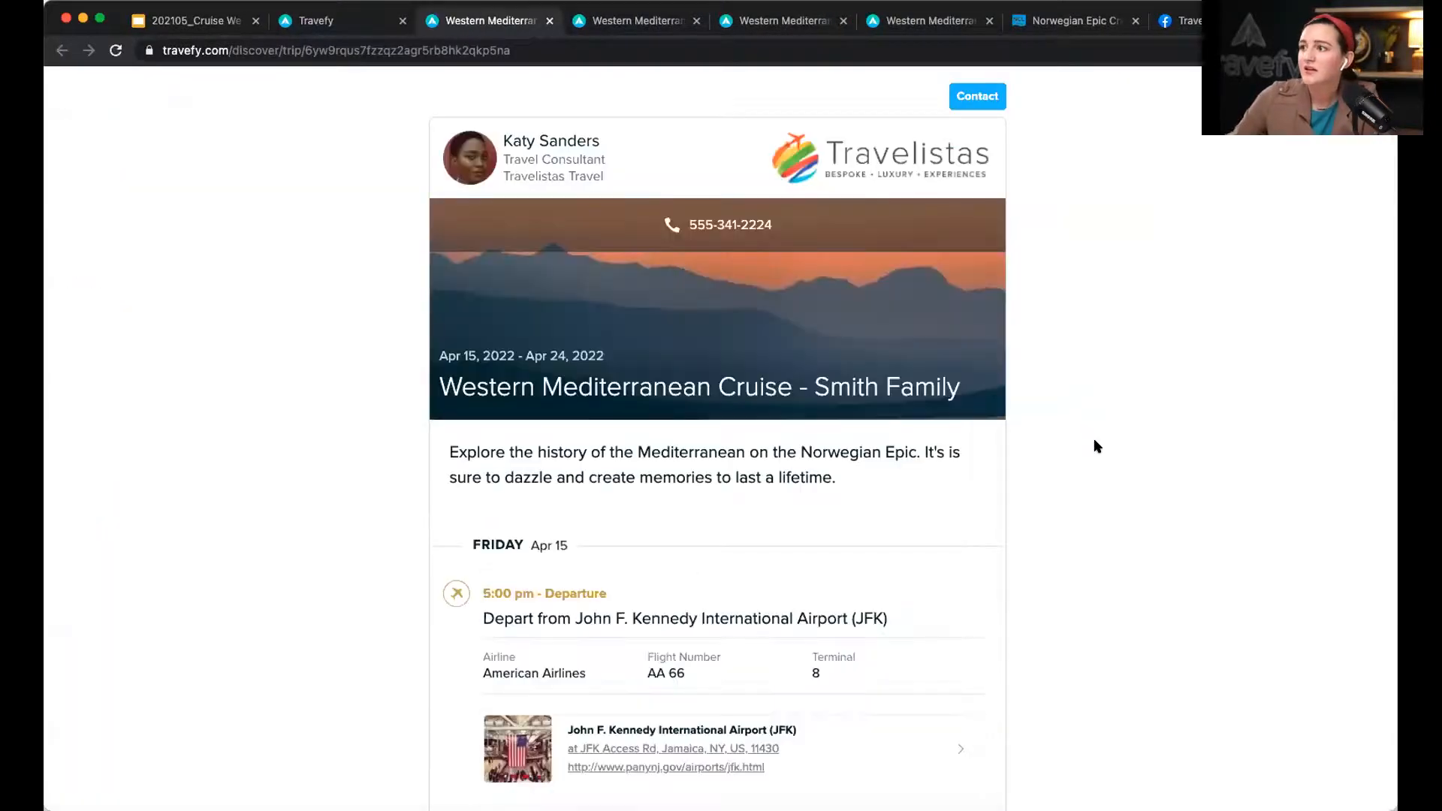
# Step: Try the consultant contact form on the trip page, close it, and return to the preview
pyautogui.scroll(-2, 1096, 446)
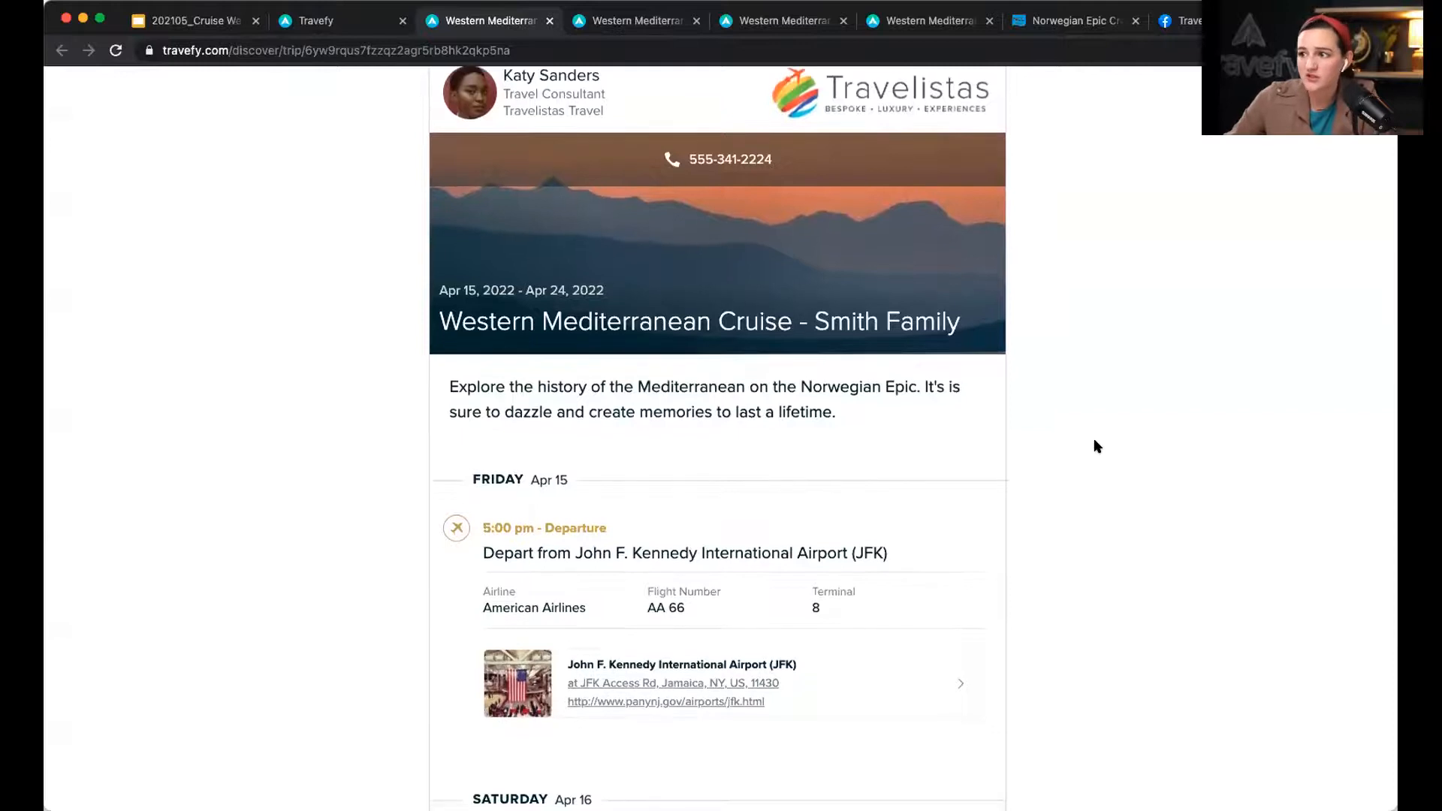
pyautogui.scroll(-5, 1094, 446)
pyautogui.scroll(6, 1094, 446)
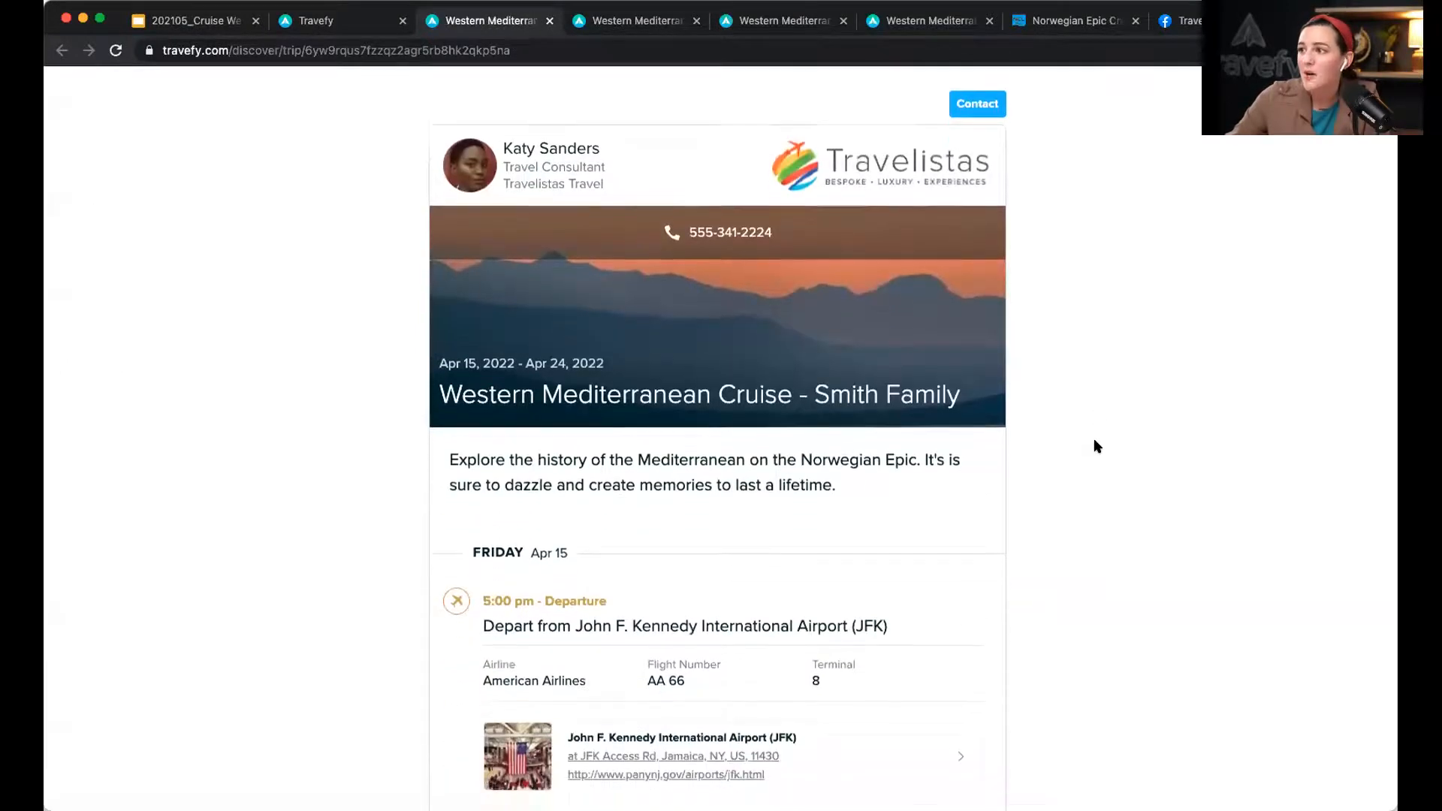
pyautogui.click(968, 105)
pyautogui.click(947, 382)
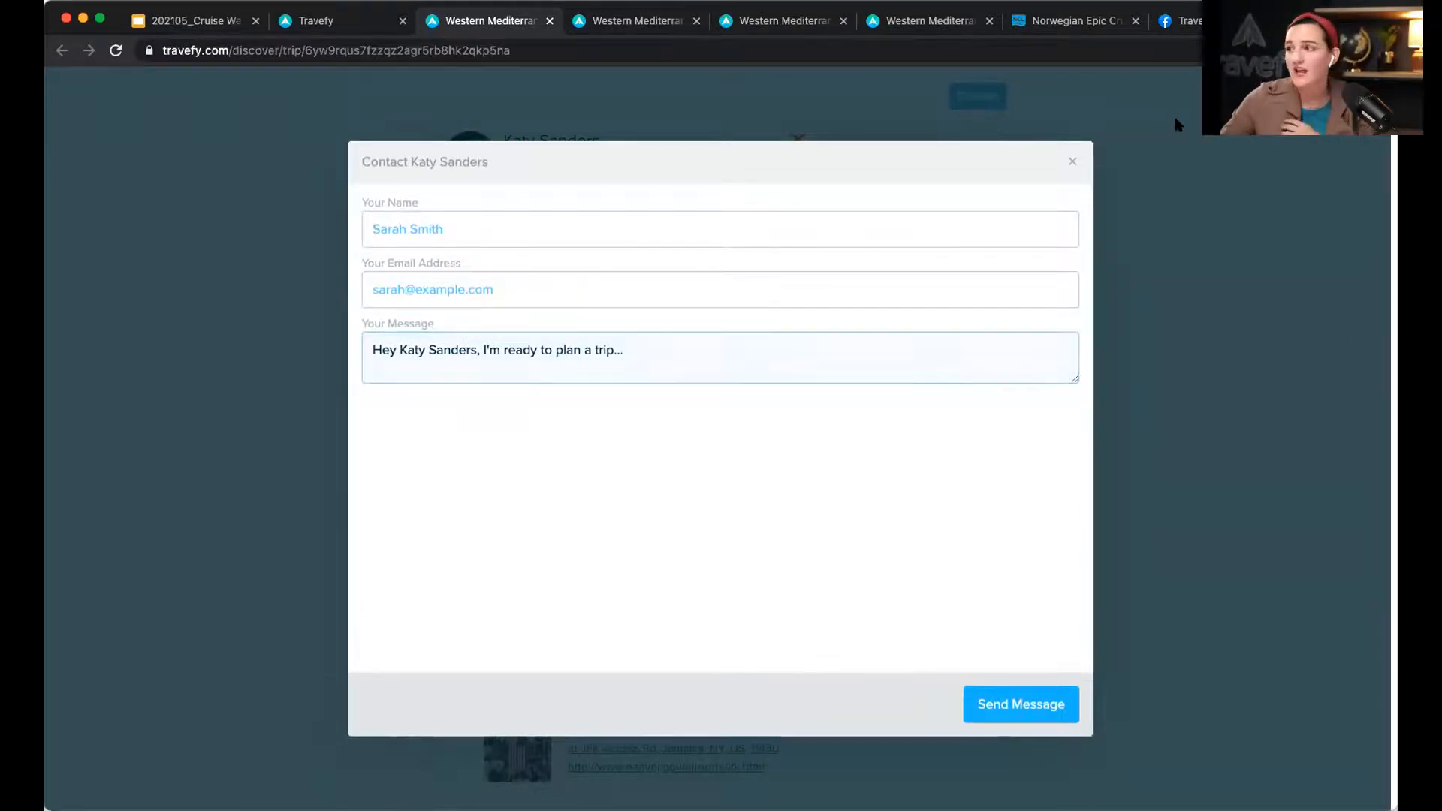
pyautogui.click(1073, 162)
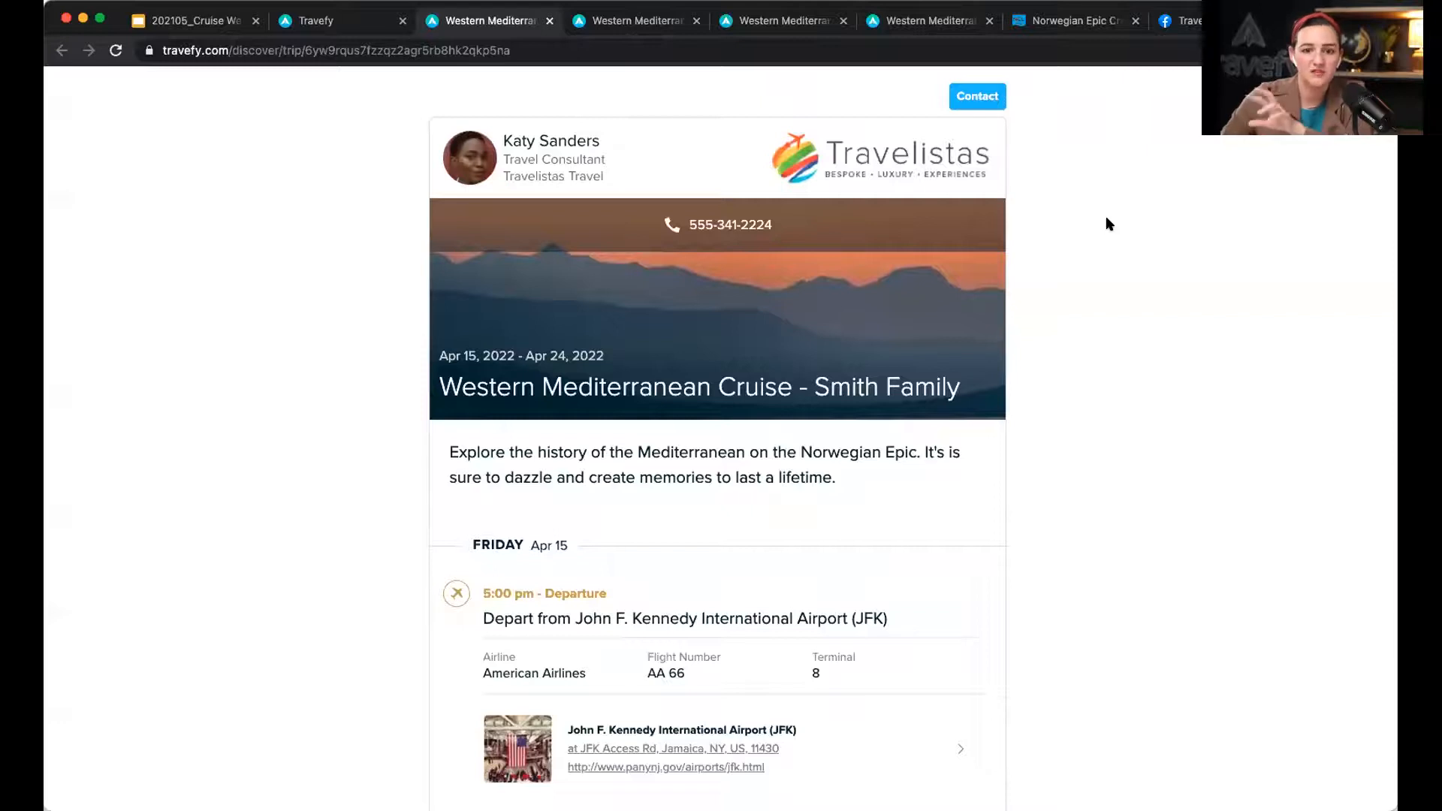
pyautogui.click(335, 20)
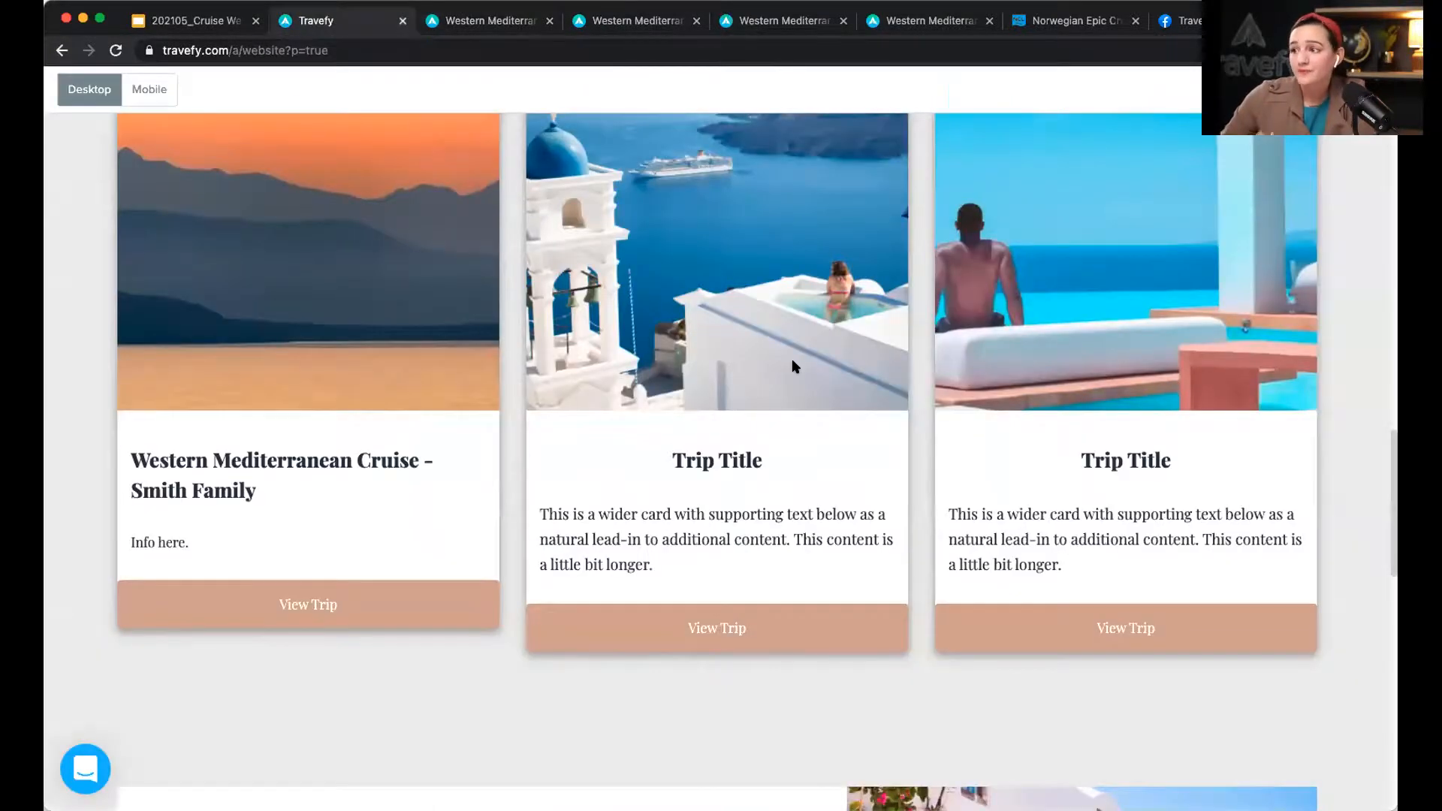
# Step: Compare the website preview with the trip page, then close the preview and leave the website editor
pyautogui.scroll(15, 795, 366)
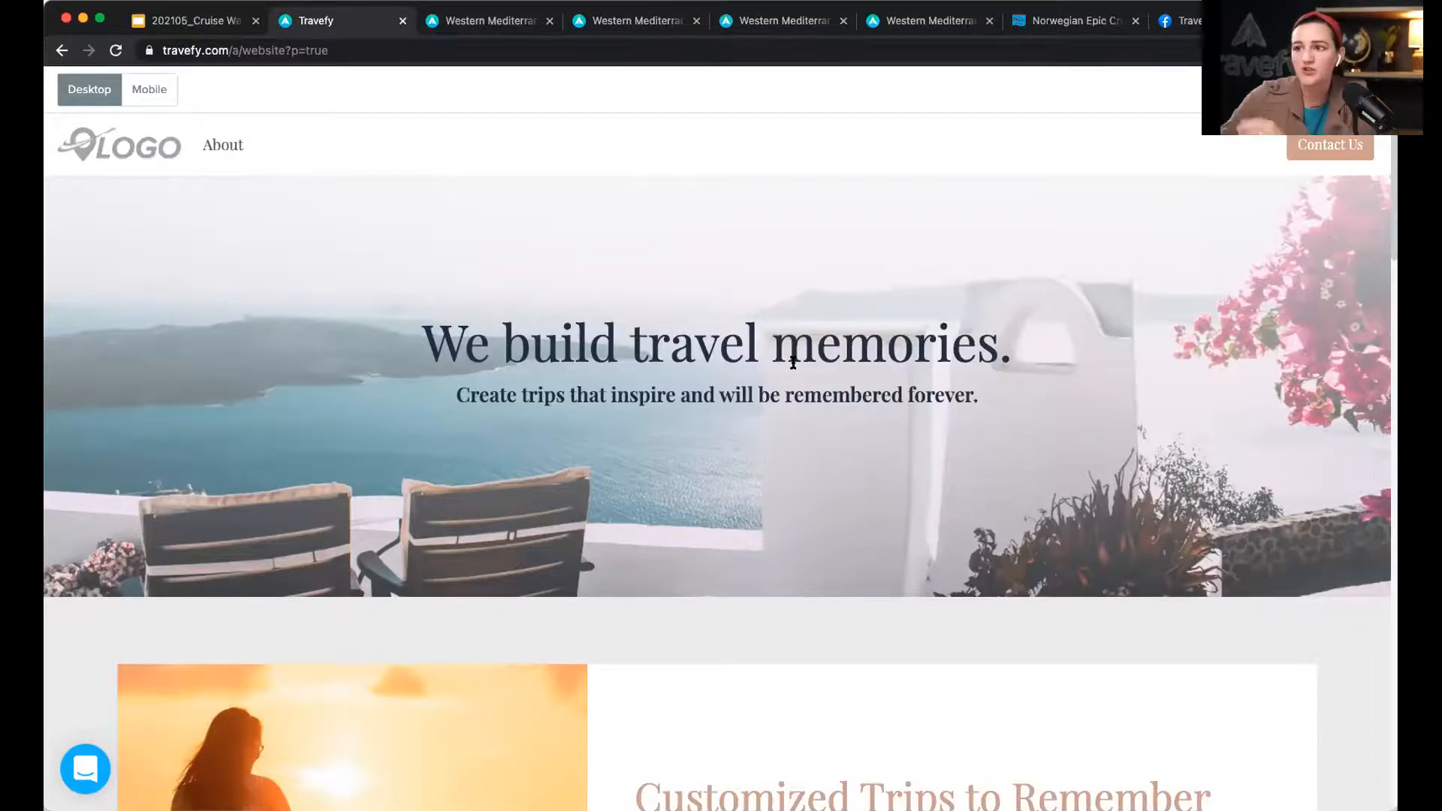
pyautogui.scroll(-15, 1129, 483)
pyautogui.scroll(-1, 1130, 483)
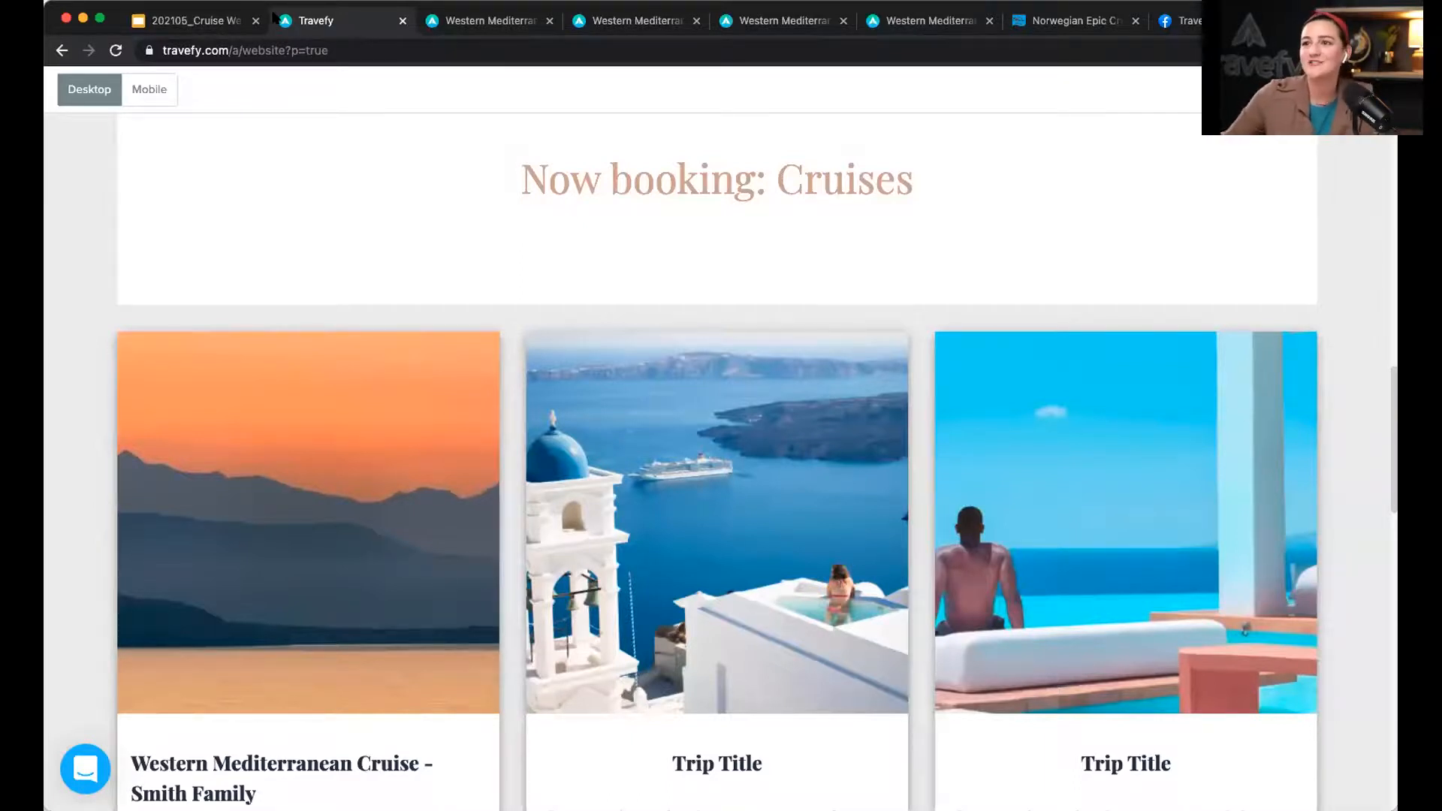
pyautogui.click(453, 23)
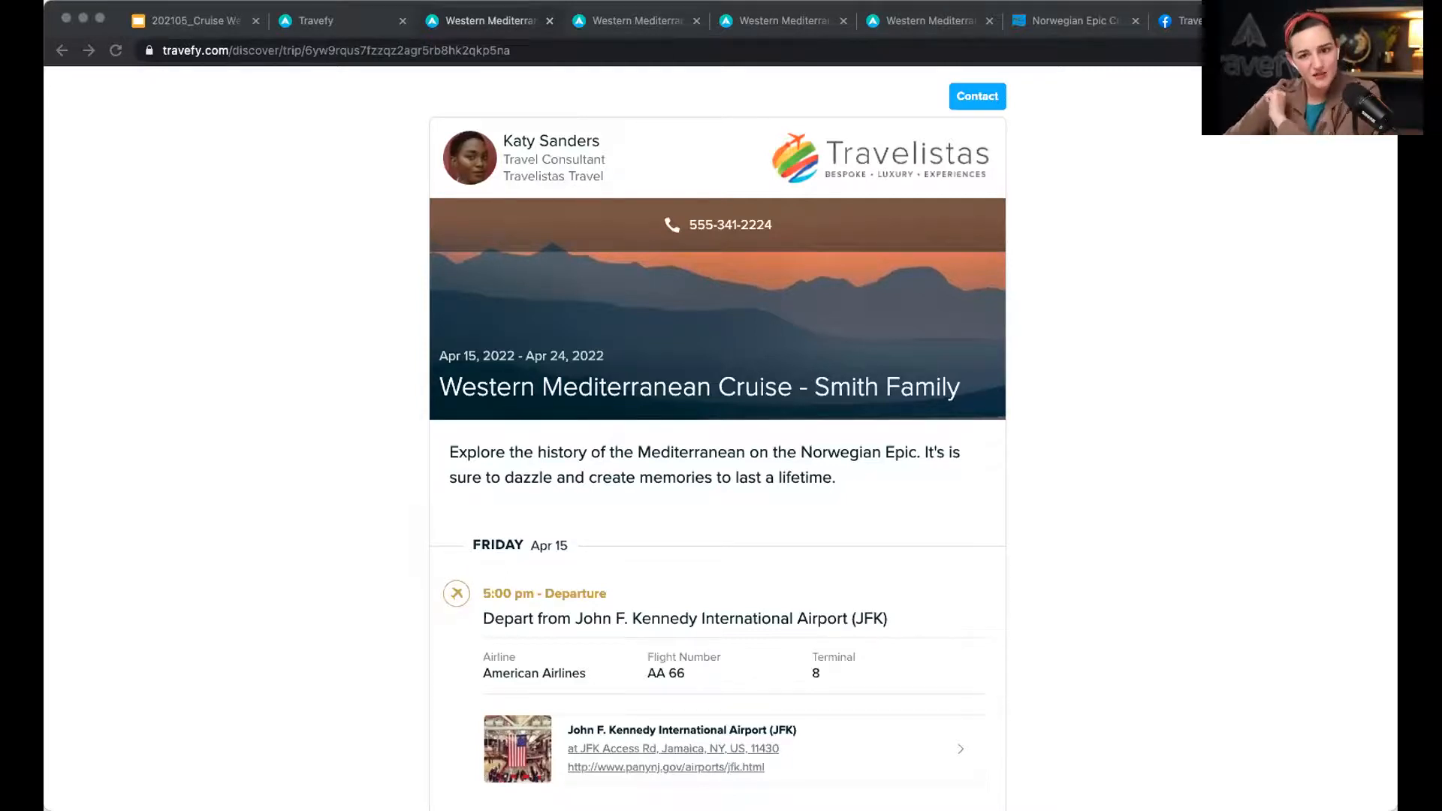
pyautogui.click(337, 30)
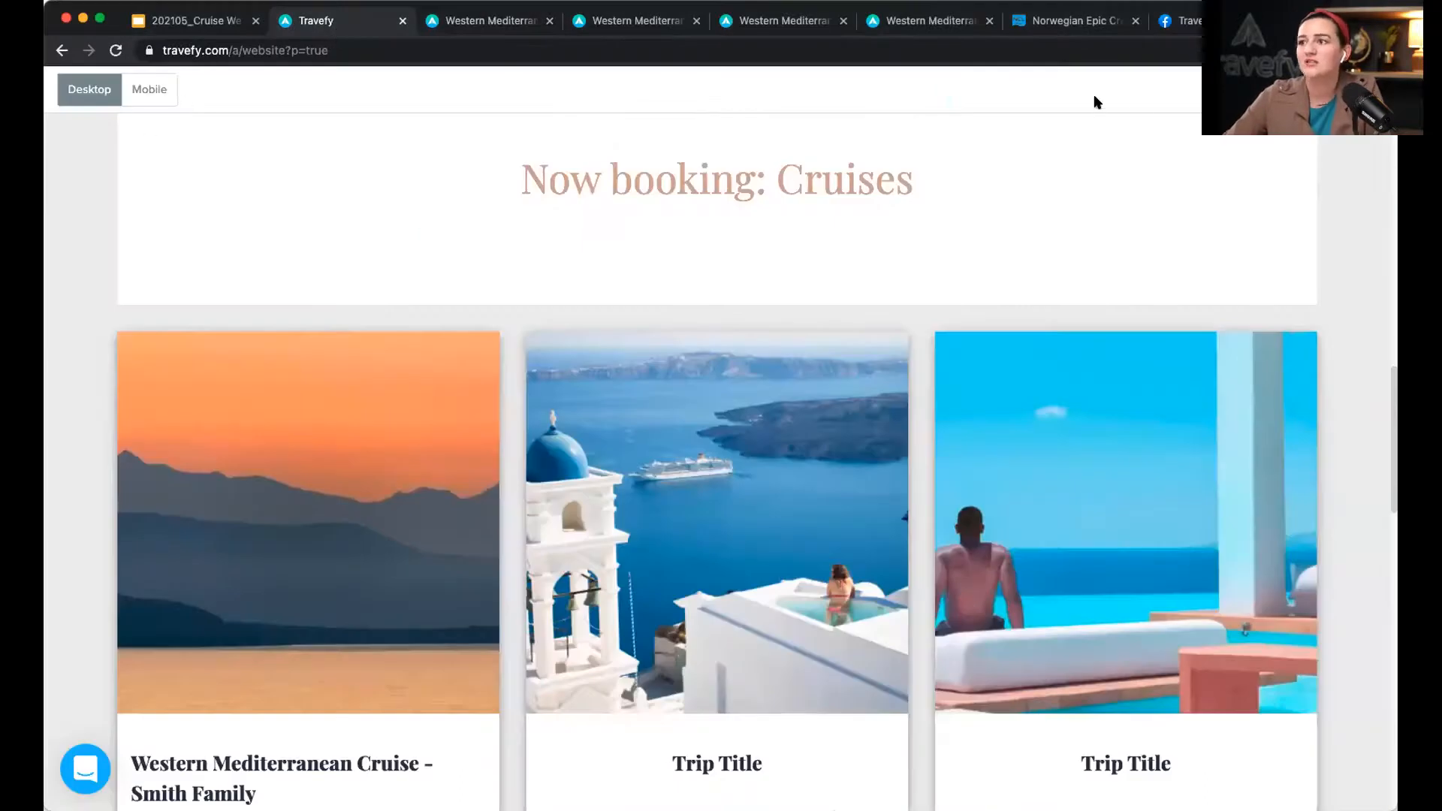
pyautogui.click(1343, 89)
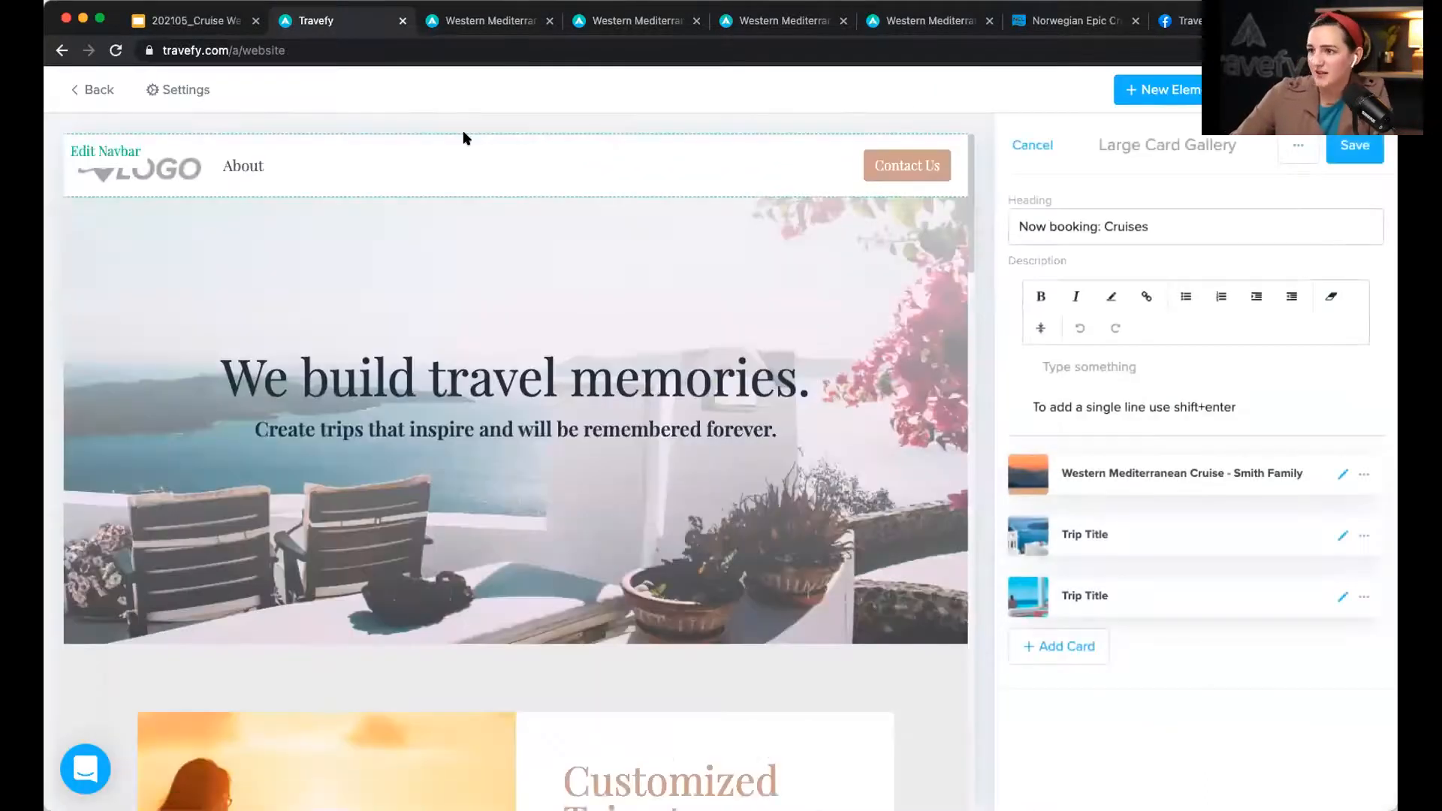
pyautogui.click(91, 91)
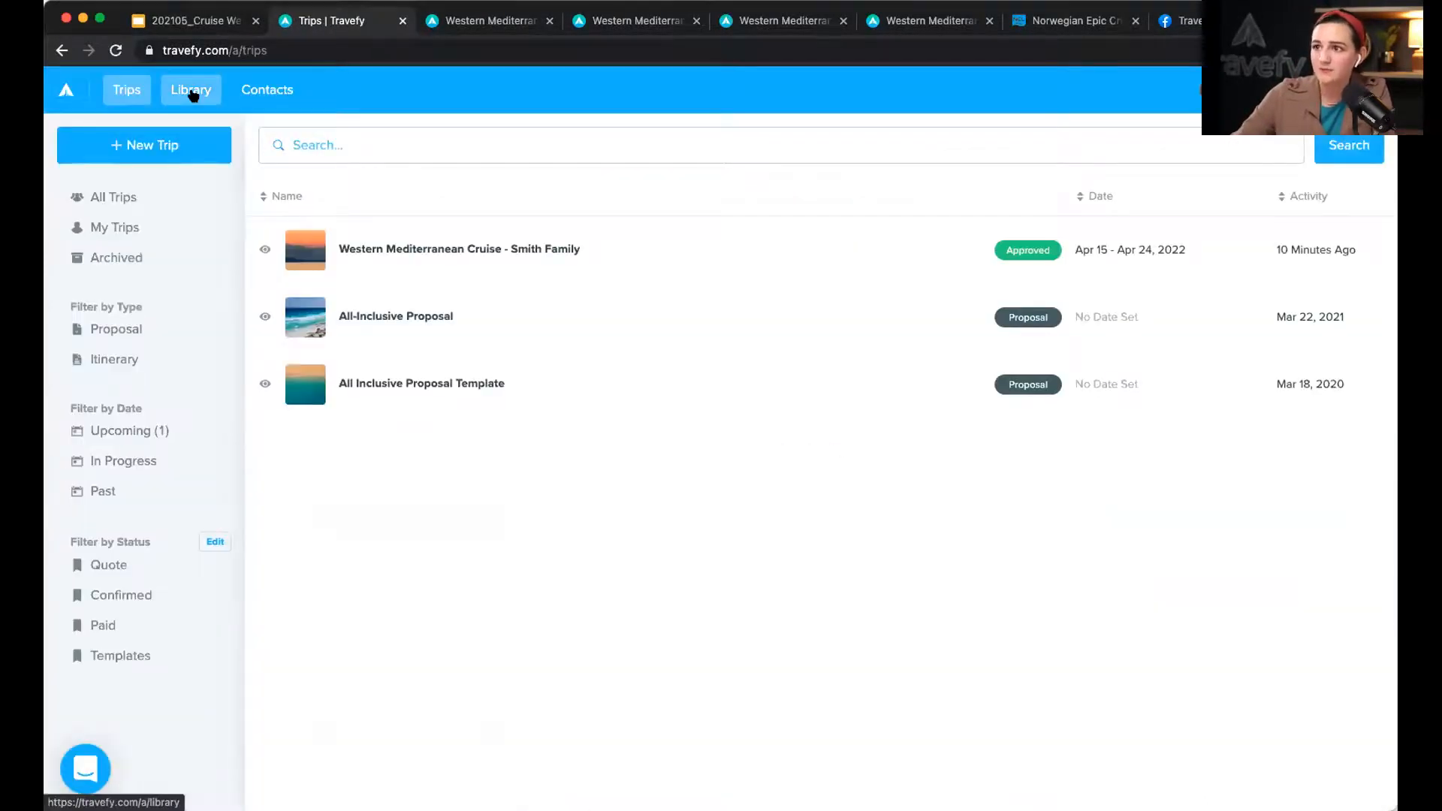
# Step: Create a new itinerary-type trip from the Trips list
pyautogui.click(191, 91)
pyautogui.click(126, 89)
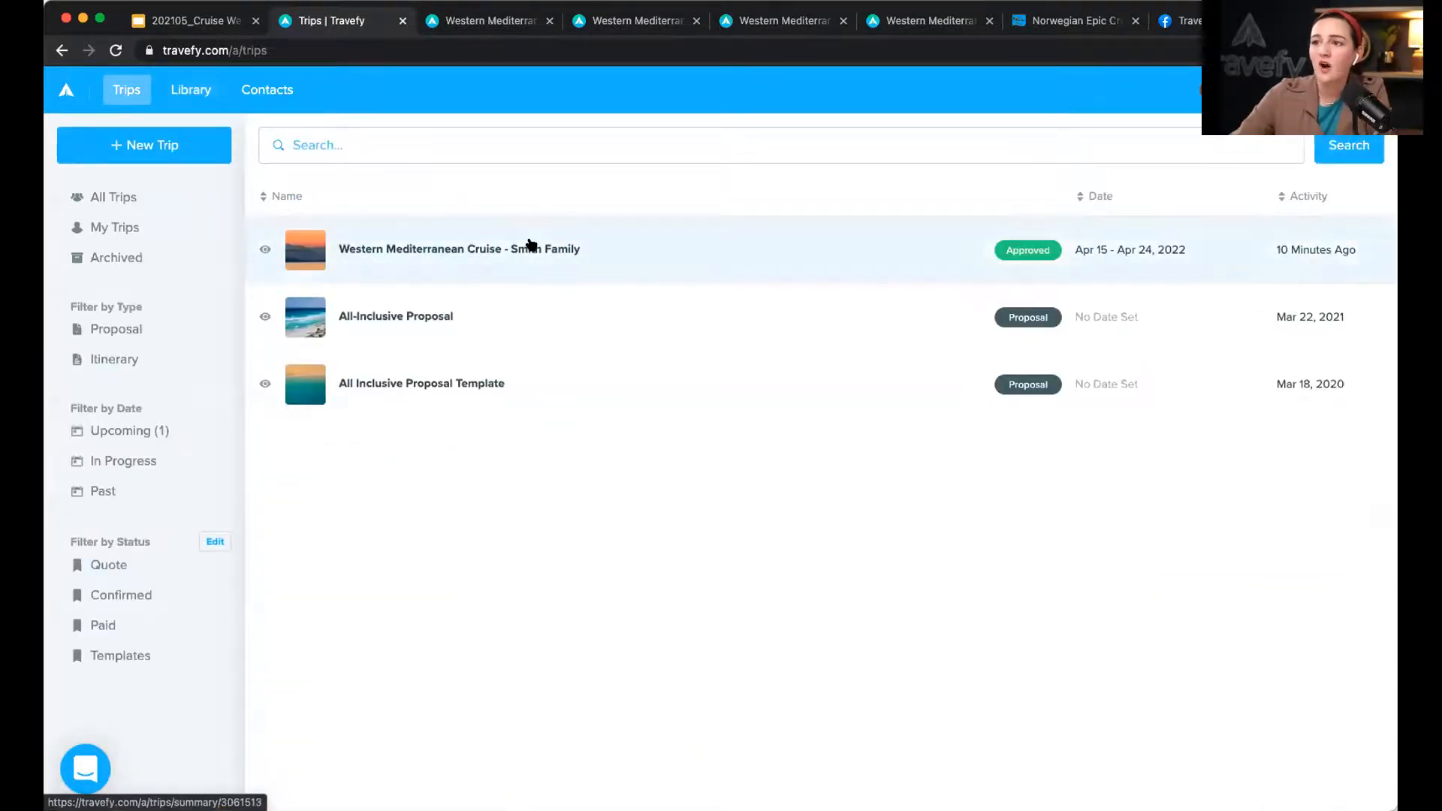
pyautogui.click(583, 239)
pyautogui.click(183, 149)
pyautogui.click(163, 193)
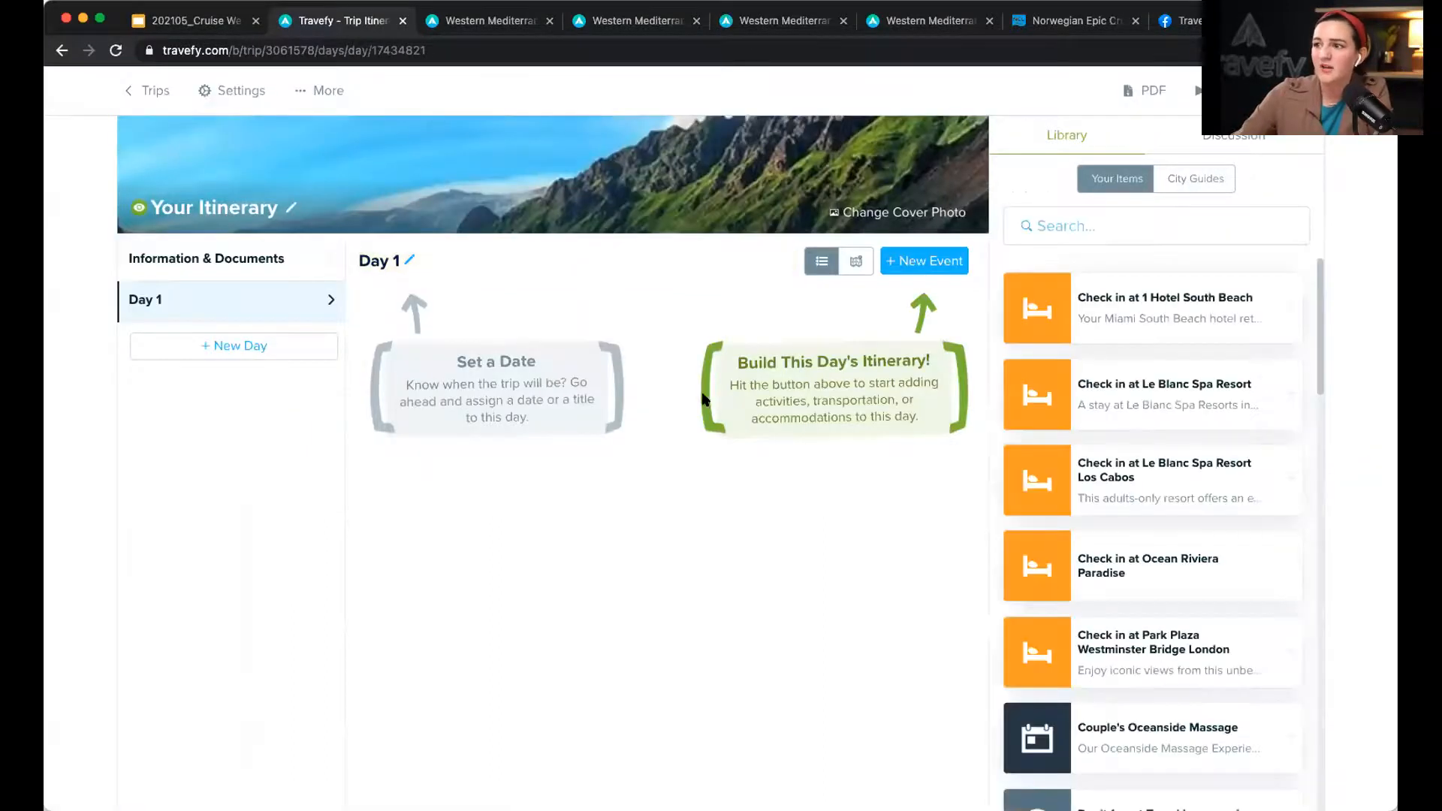
# Step: Add a City Guide info event titled 'City Name' to Day 1 with Musée Du Louvre attached
pyautogui.click(934, 262)
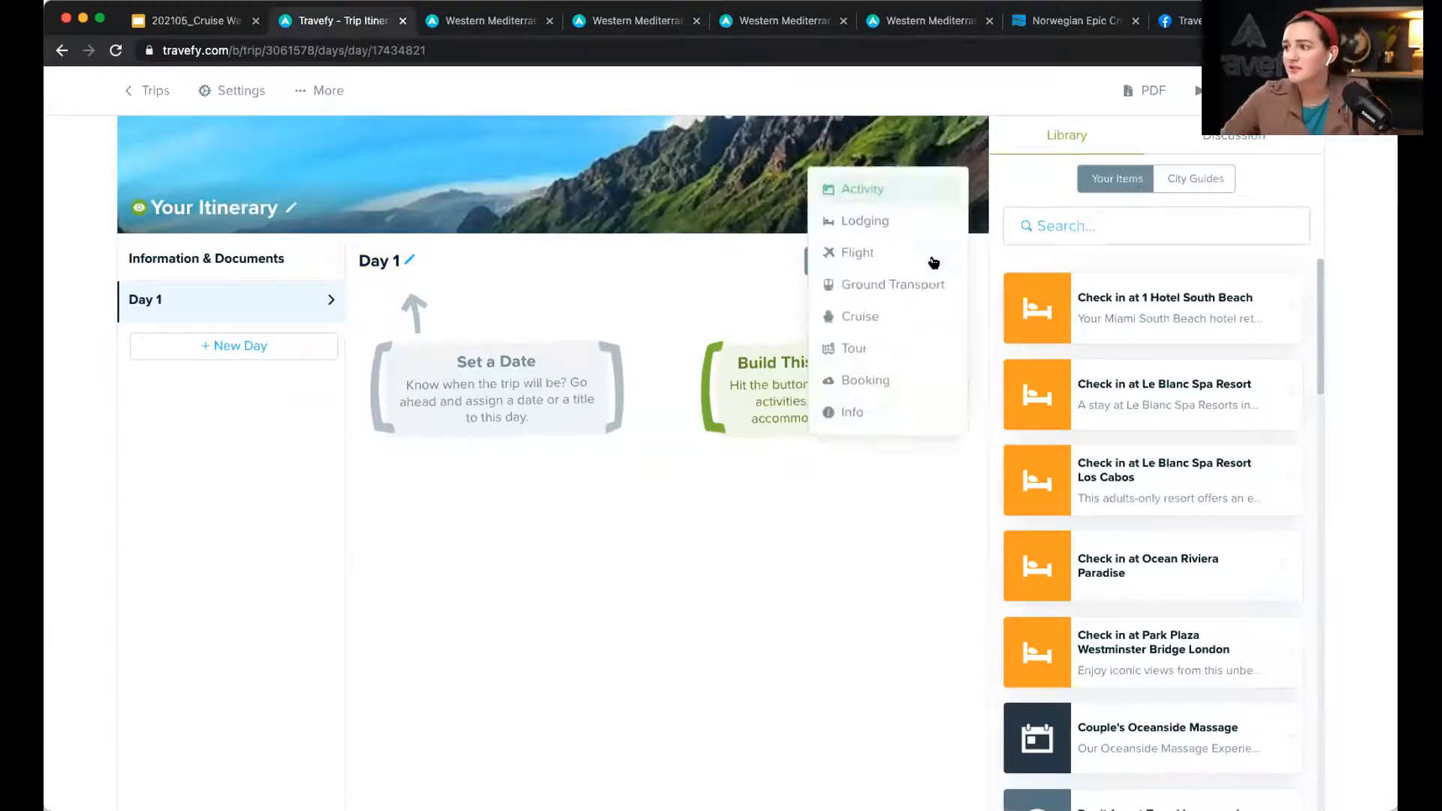
pyautogui.click(866, 417)
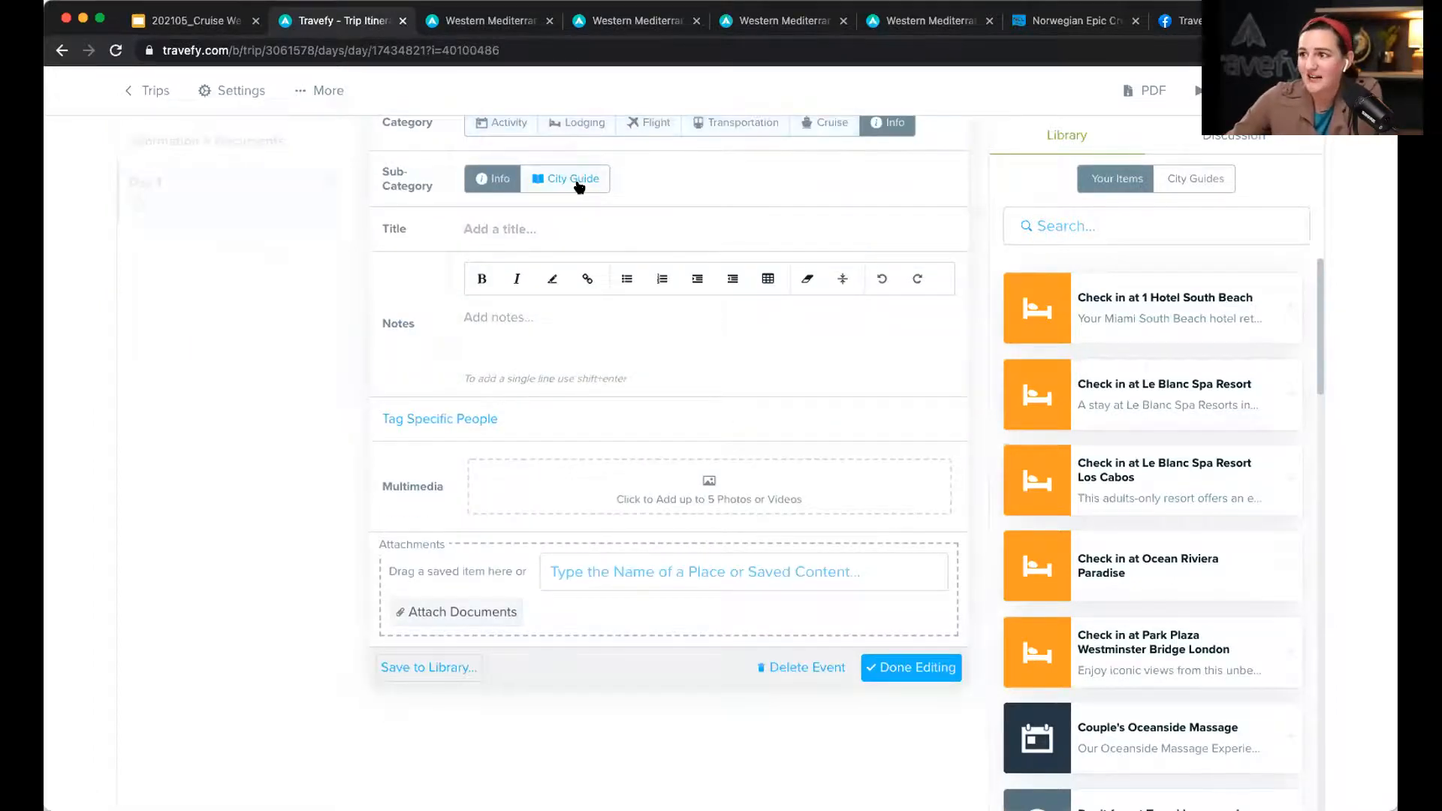
pyautogui.click(579, 185)
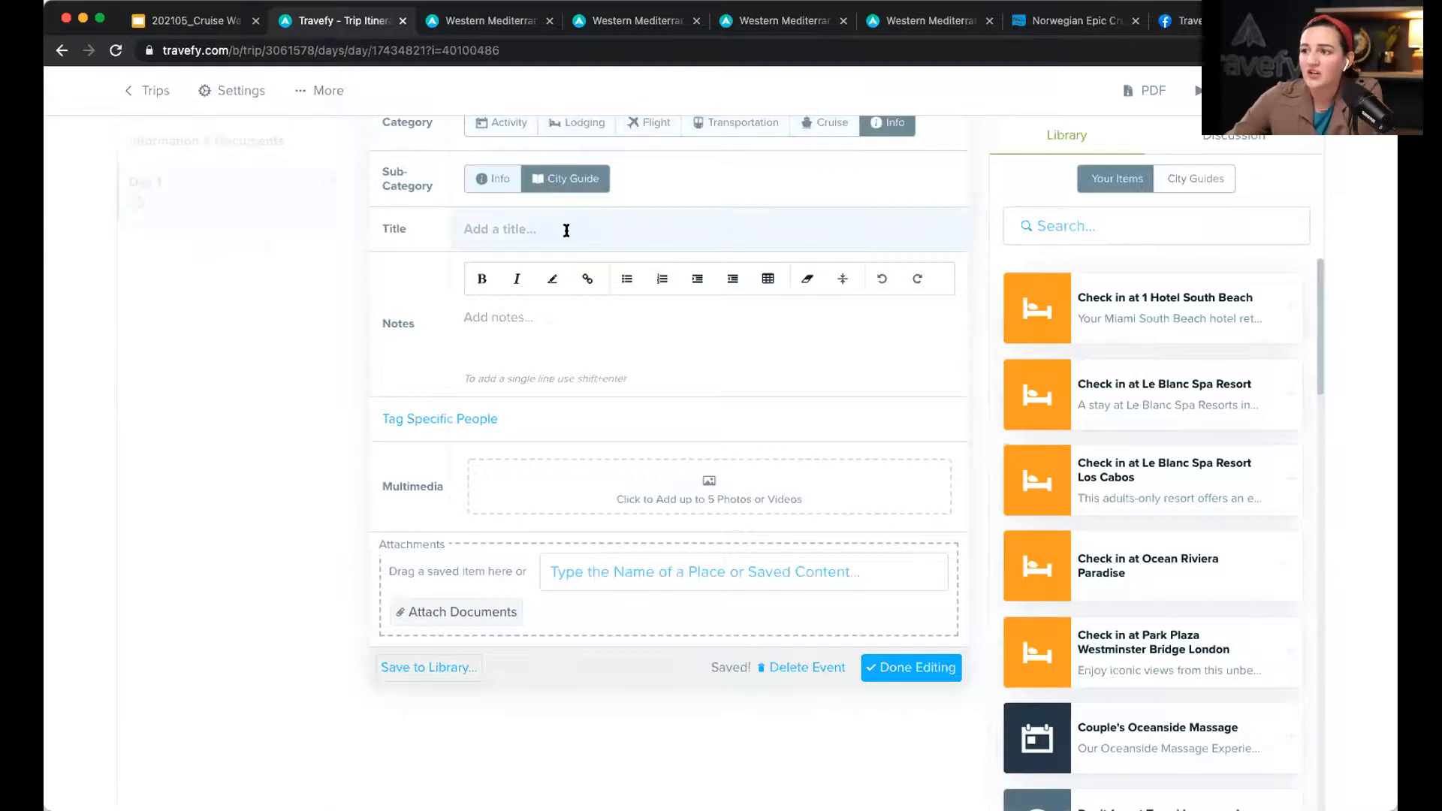
pyautogui.click(566, 231)
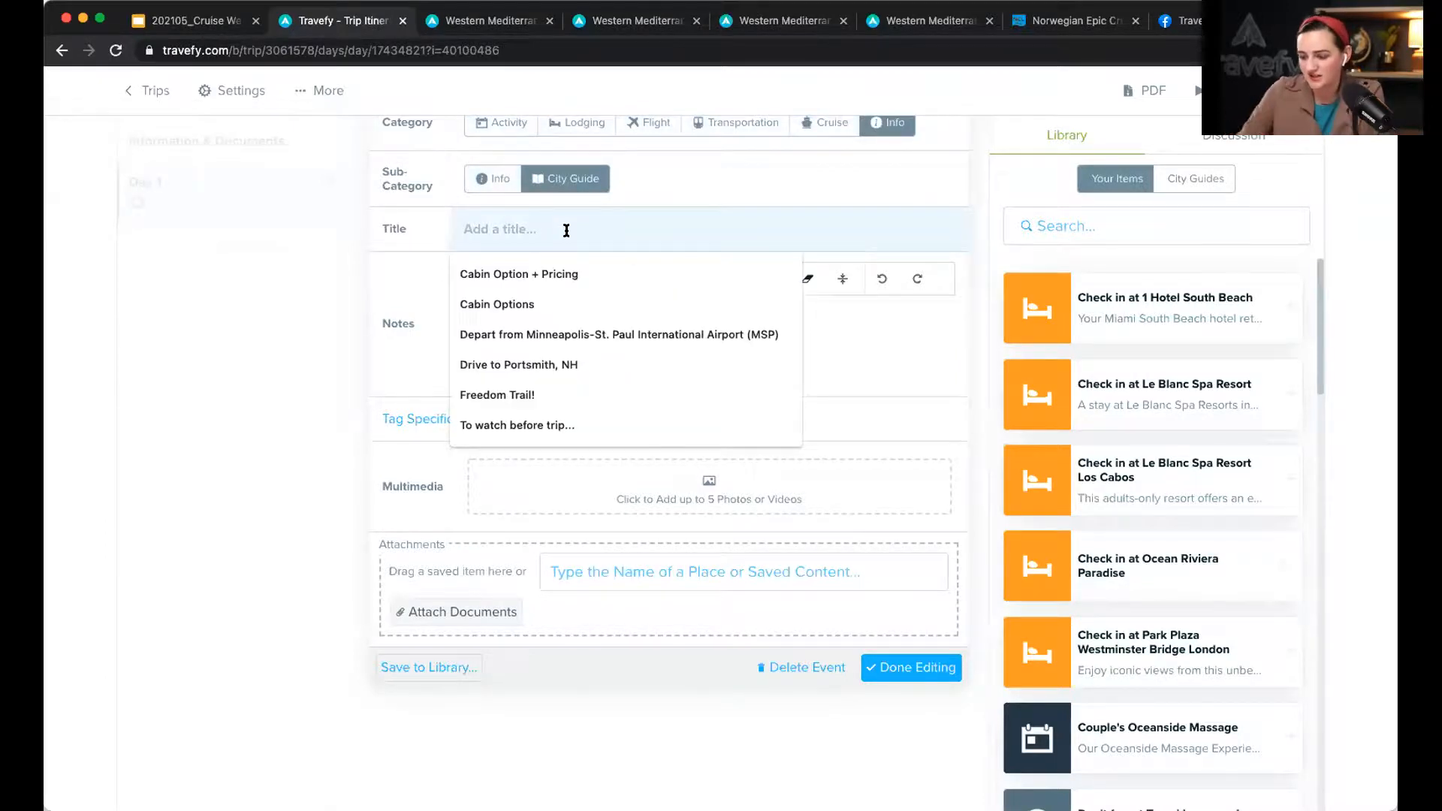
pyautogui.write('City Name')
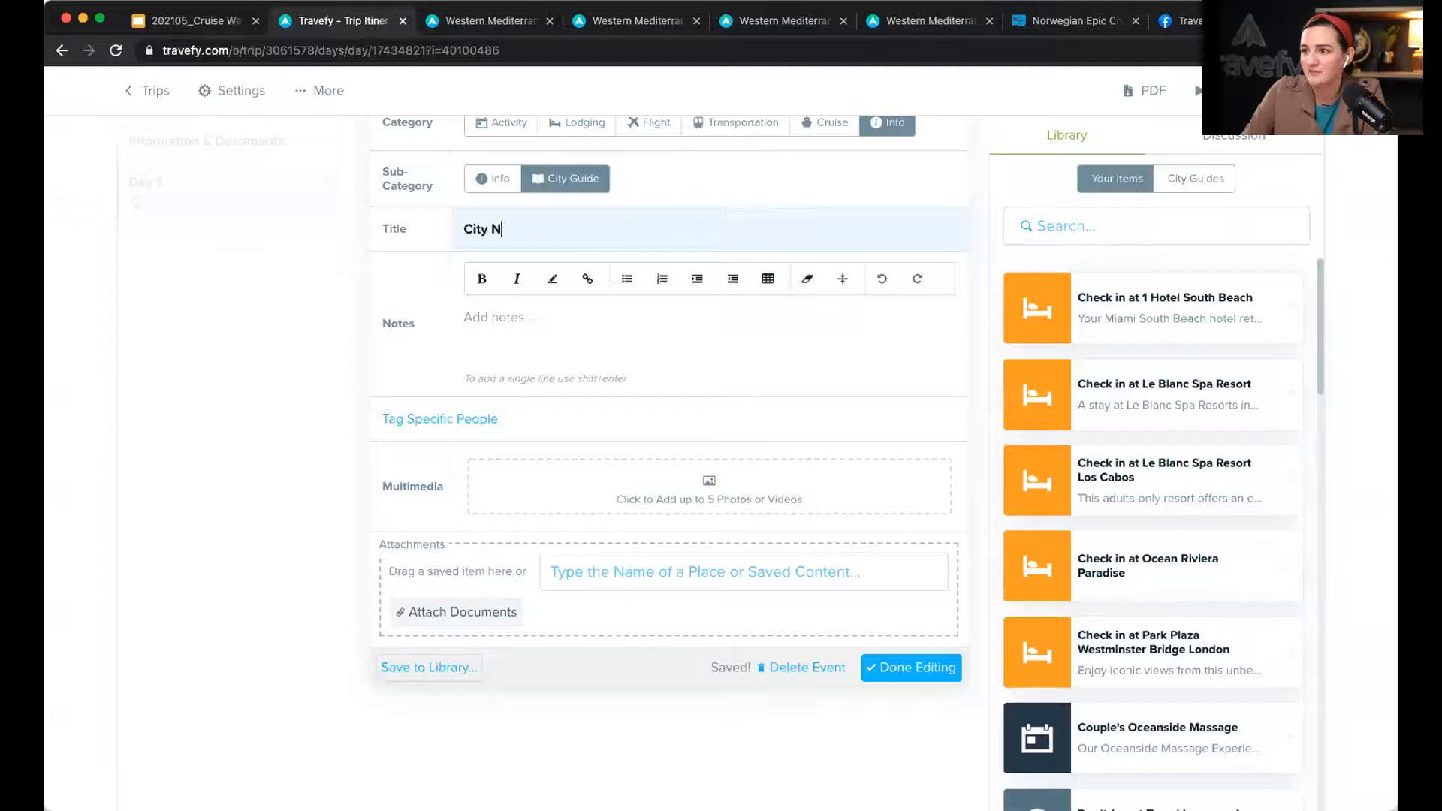
pyautogui.click(651, 575)
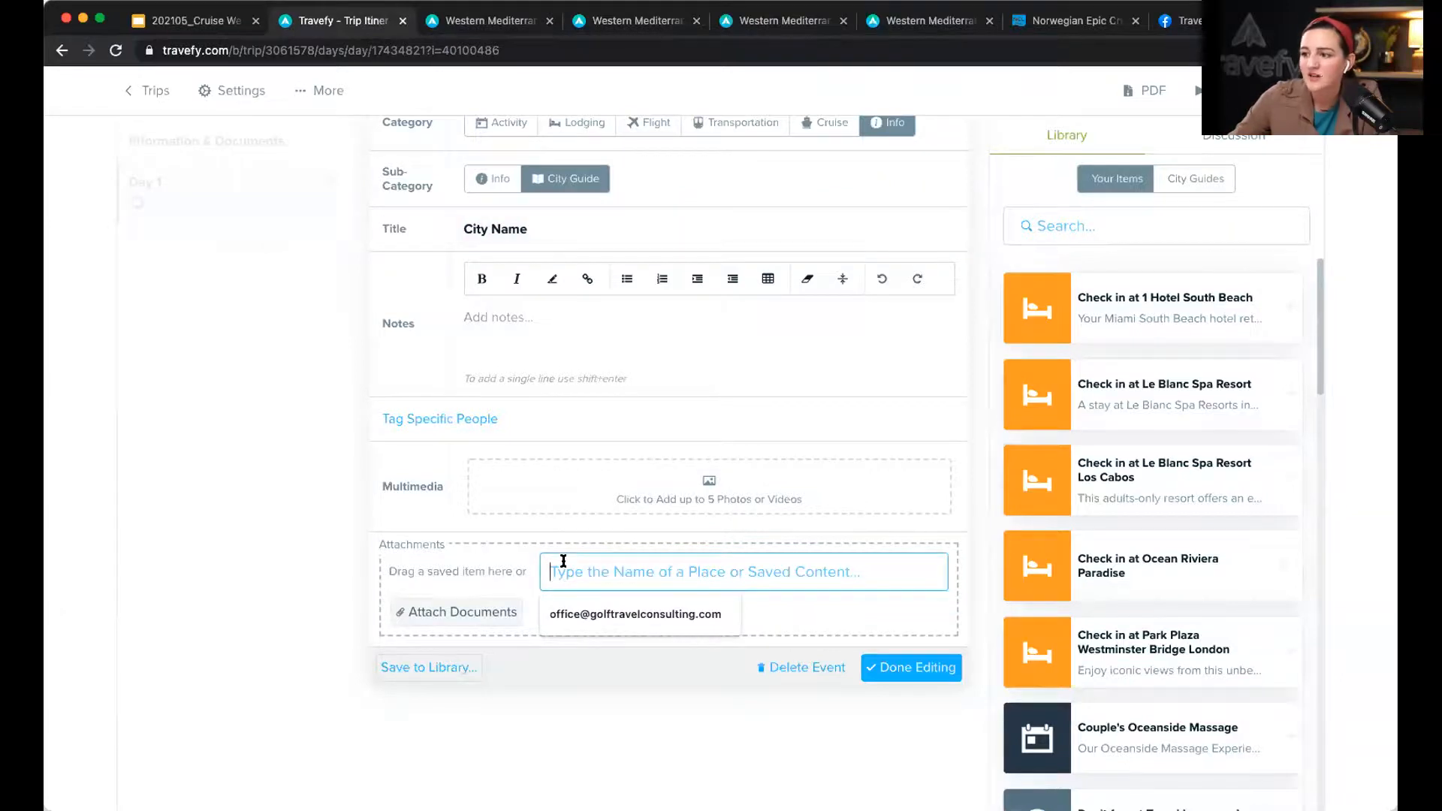
pyautogui.write('louvre')
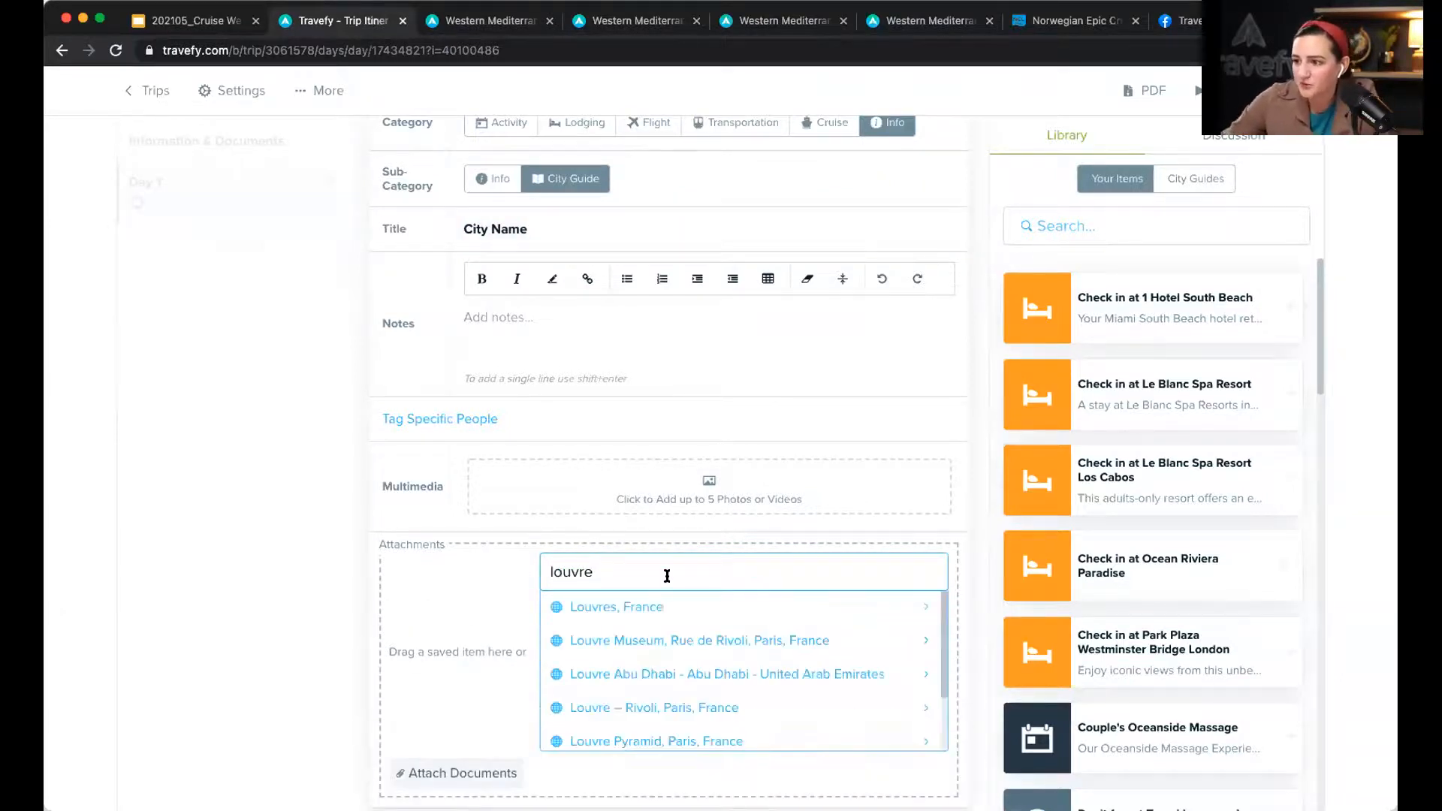
pyautogui.click(728, 639)
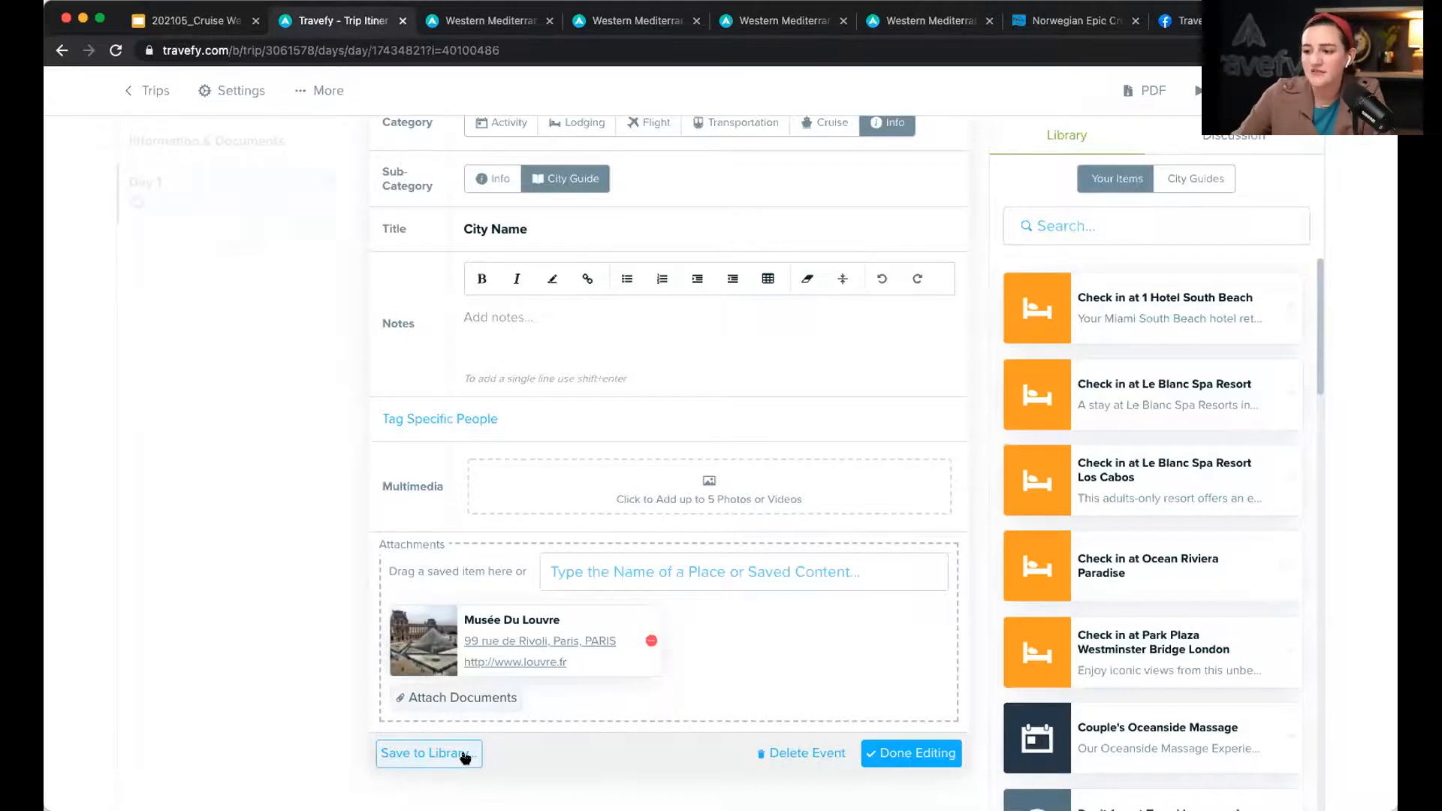
pyautogui.click(895, 753)
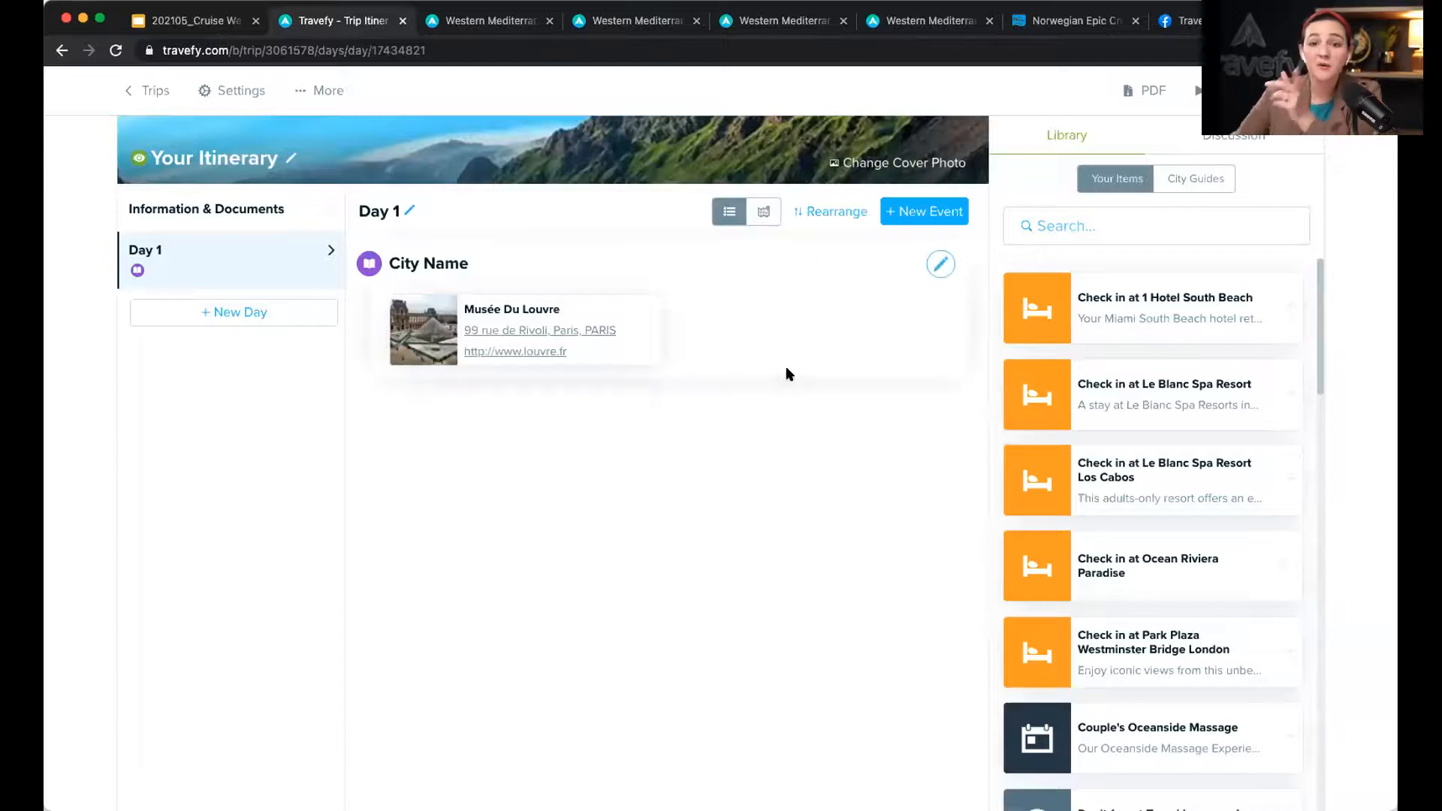
# Step: Turn the Day 1 event into a Food/Drink activity titled 'Recommendations', keeping the Louvre attachment
pyautogui.click(939, 265)
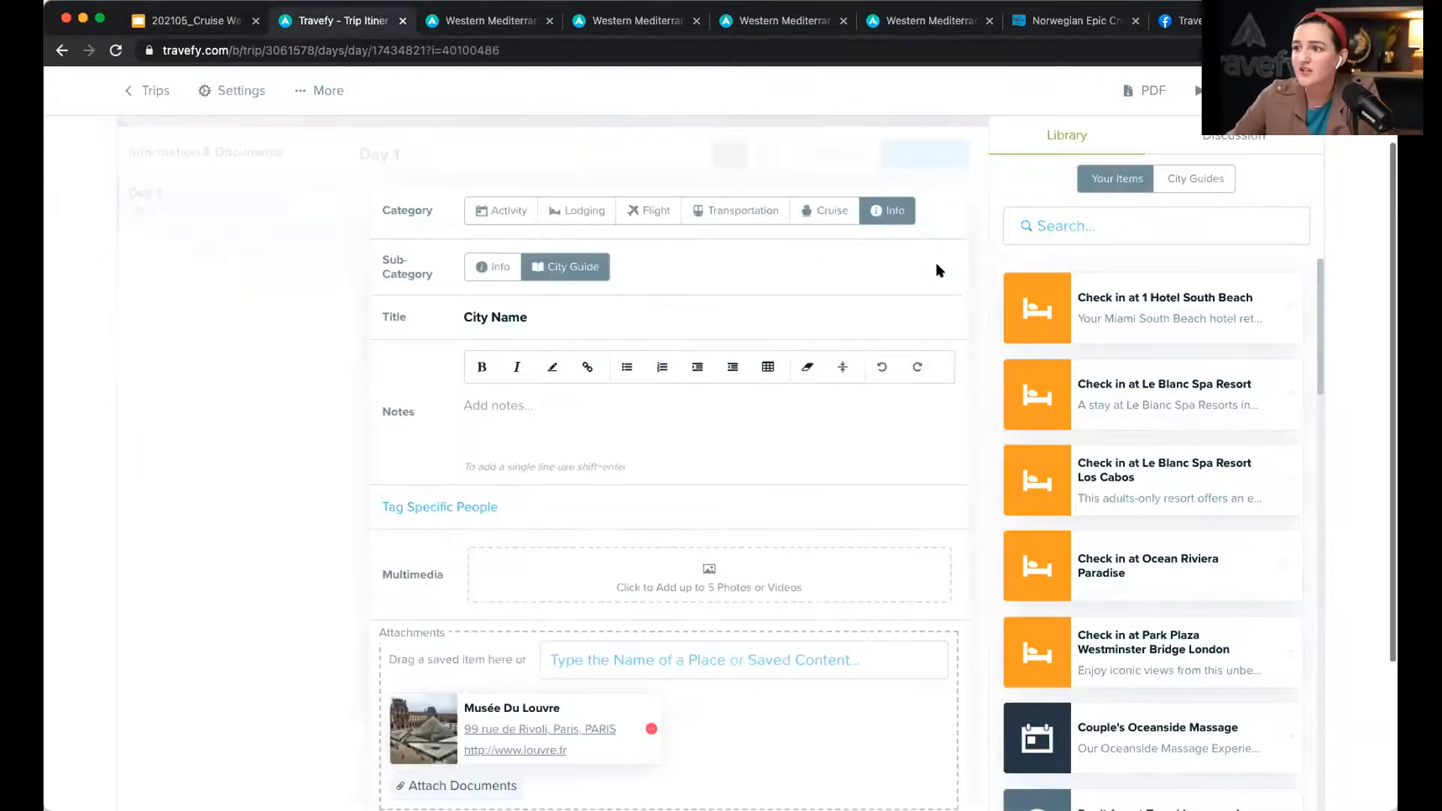
pyautogui.click(504, 214)
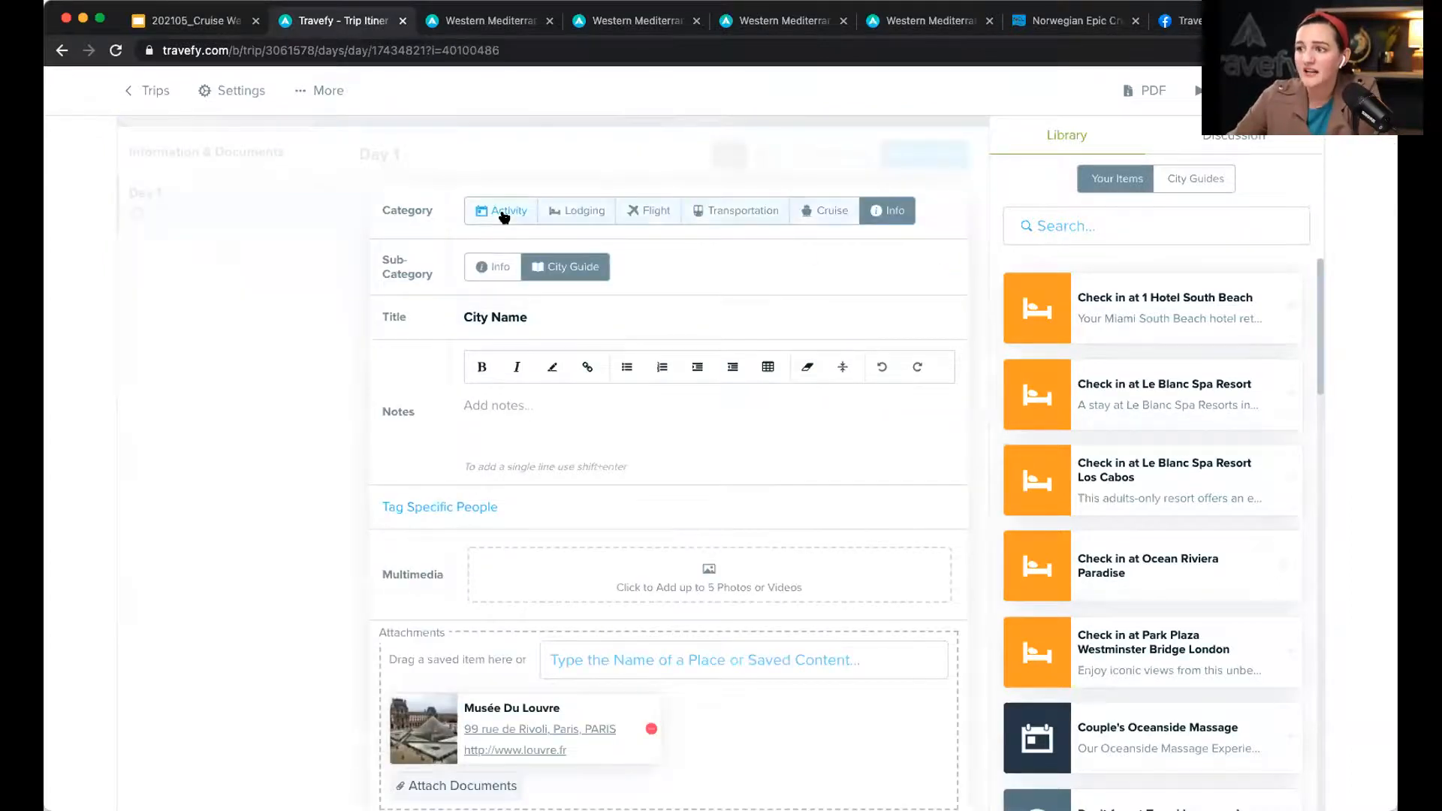
pyautogui.click(586, 263)
pyautogui.tripleClick(530, 319)
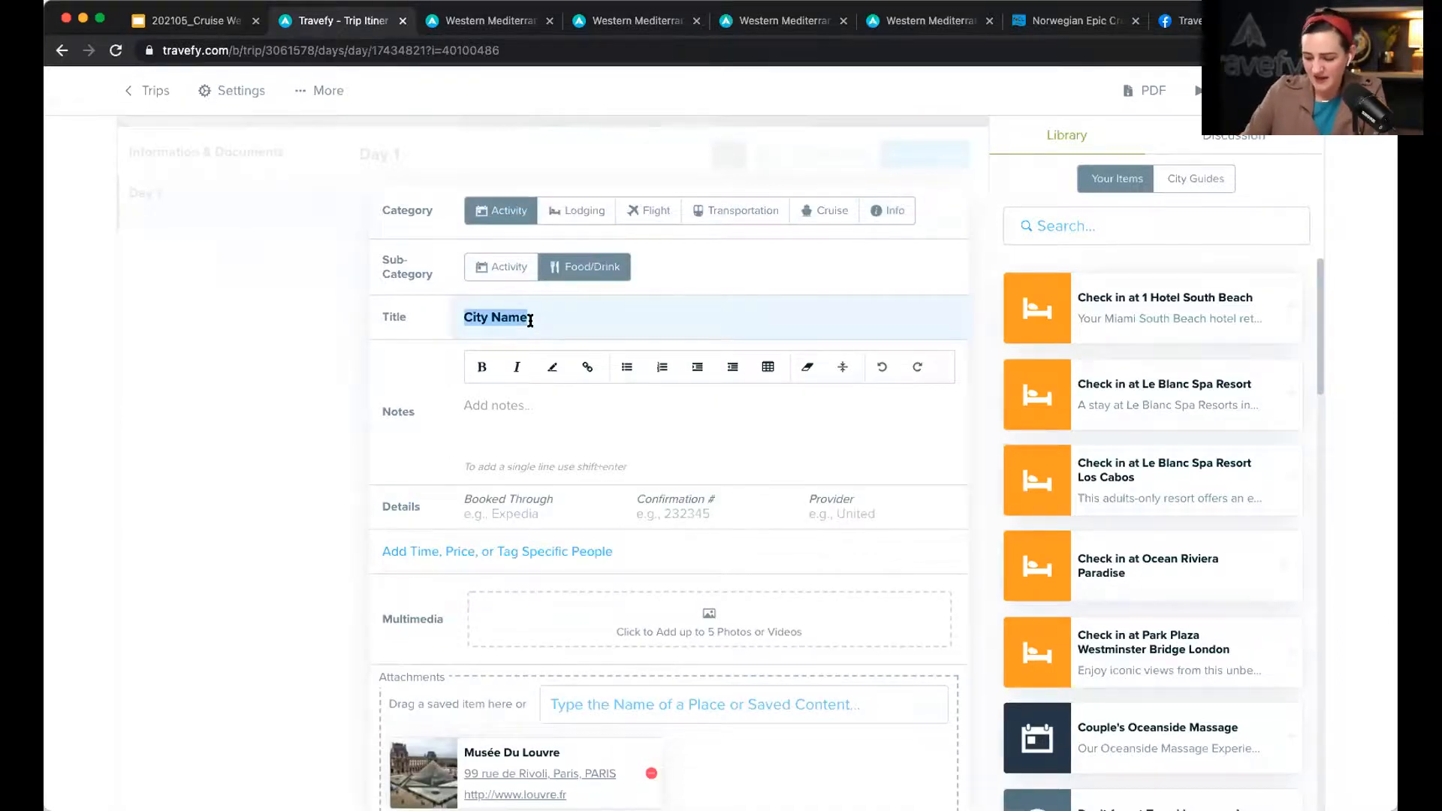
pyautogui.write('Recommendations')
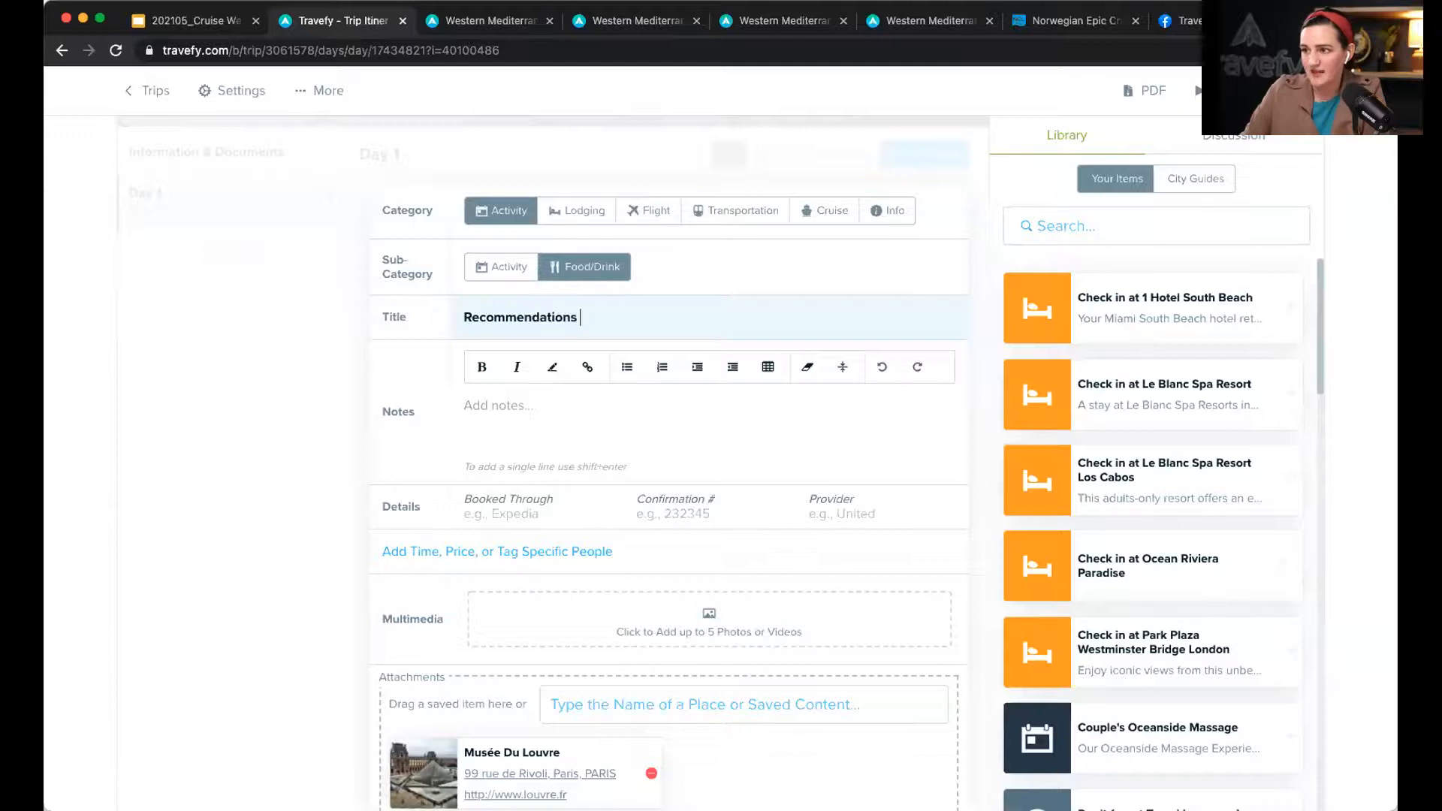
pyautogui.click(518, 411)
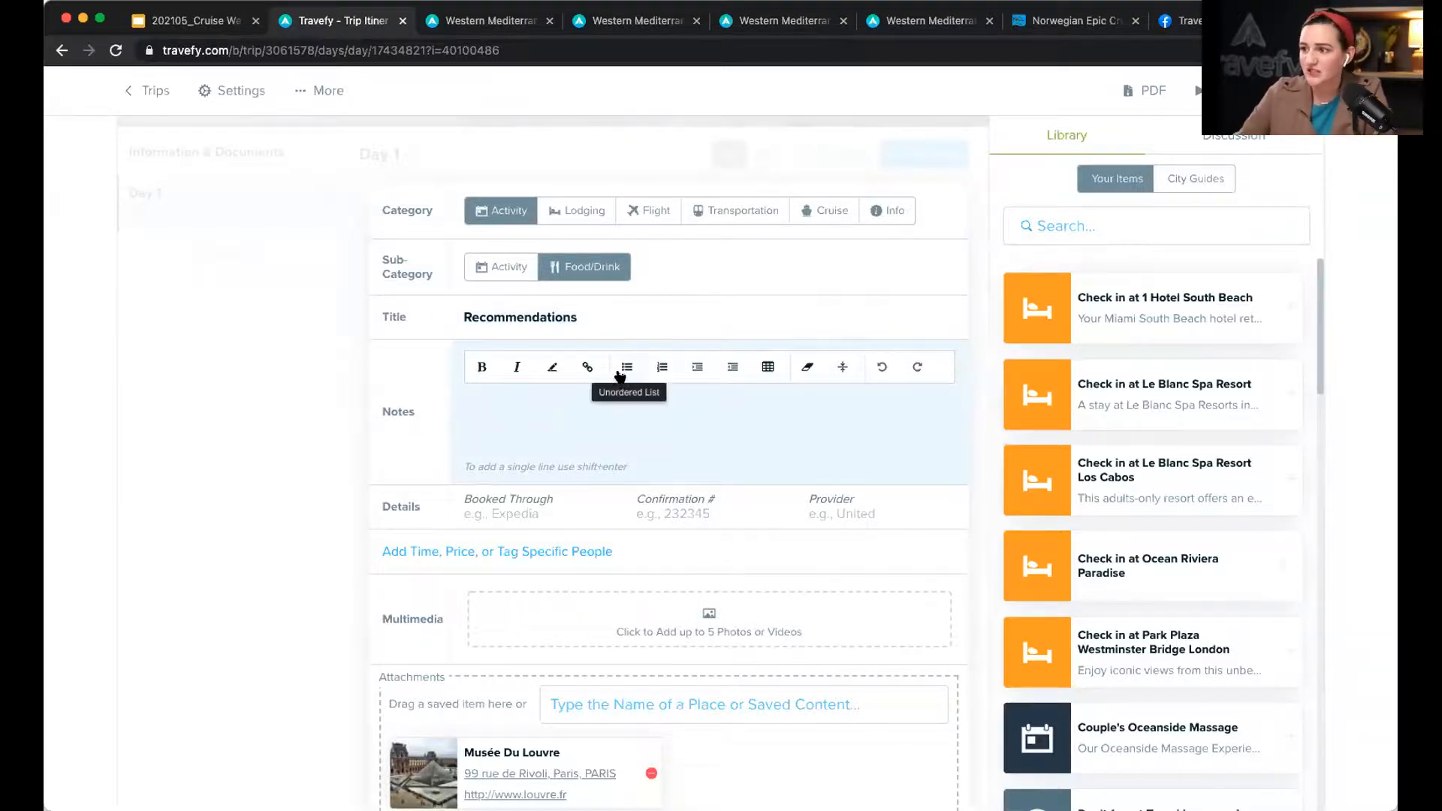
pyautogui.scroll(-3, 579, 418)
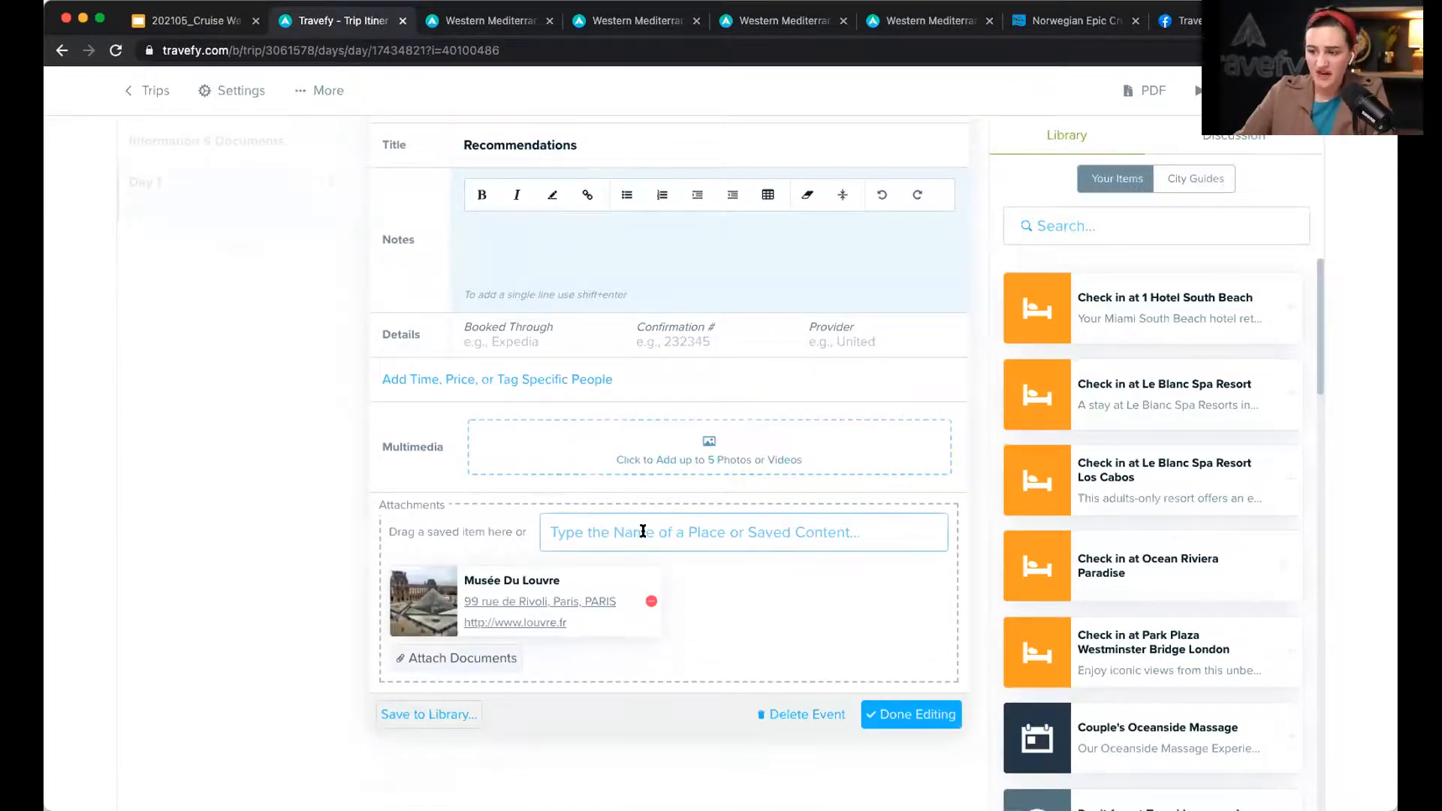
pyautogui.click(643, 531)
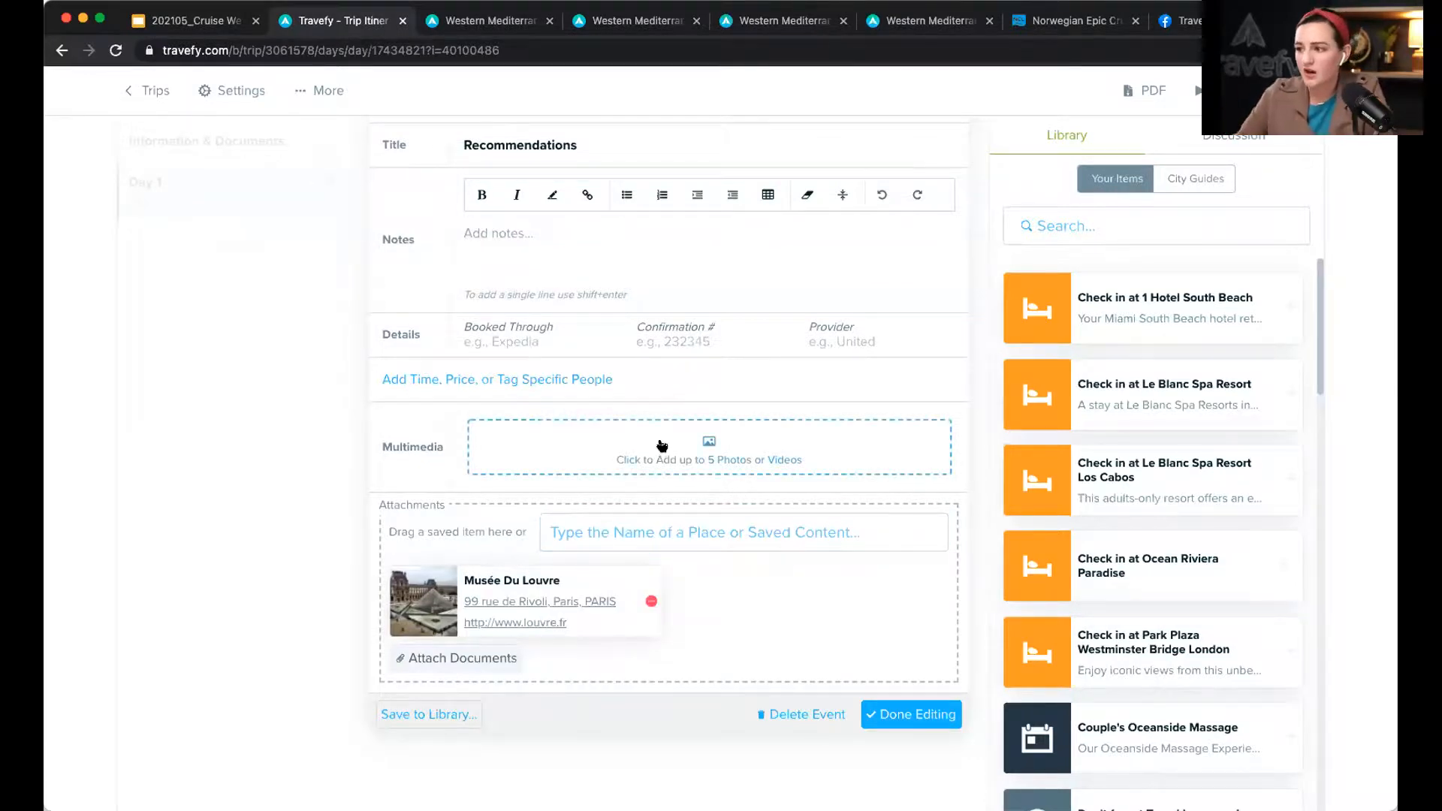
pyautogui.scroll(-1, 662, 446)
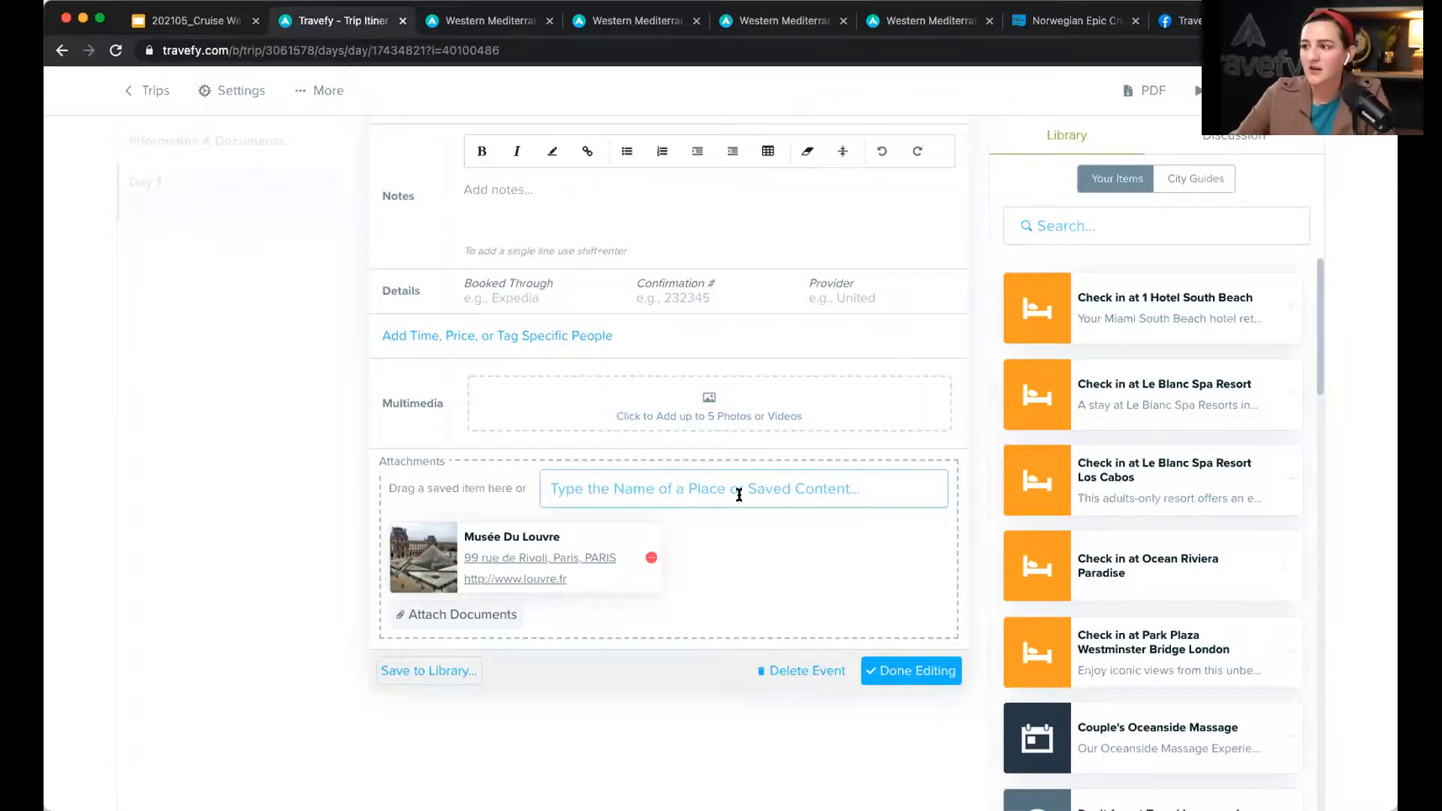
pyautogui.scroll(3, 742, 499)
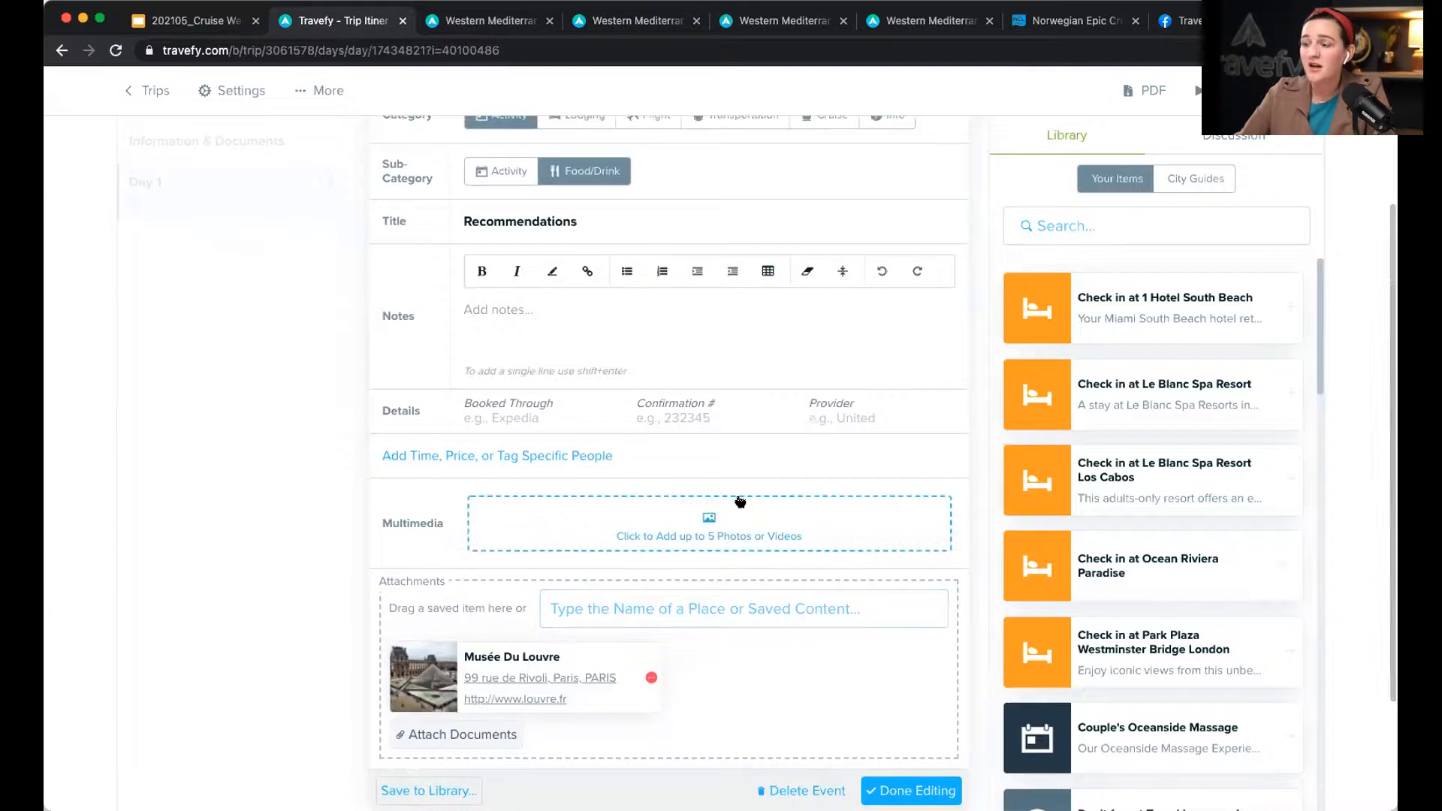
pyautogui.scroll(-3, 744, 499)
pyautogui.click(911, 670)
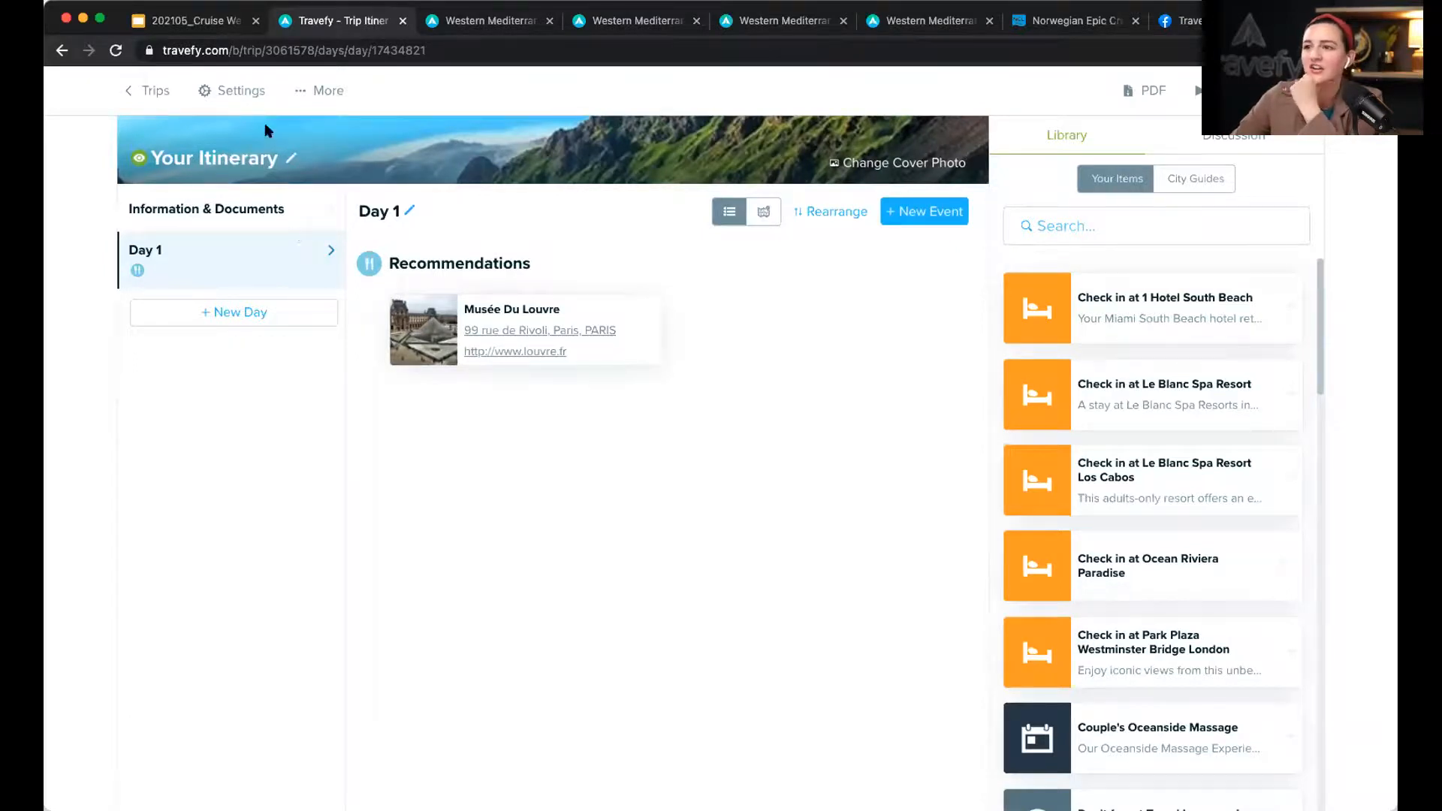
# Step: Delete the Recommendations event from the itinerary
pyautogui.click(941, 269)
pyautogui.scroll(-3, 646, 614)
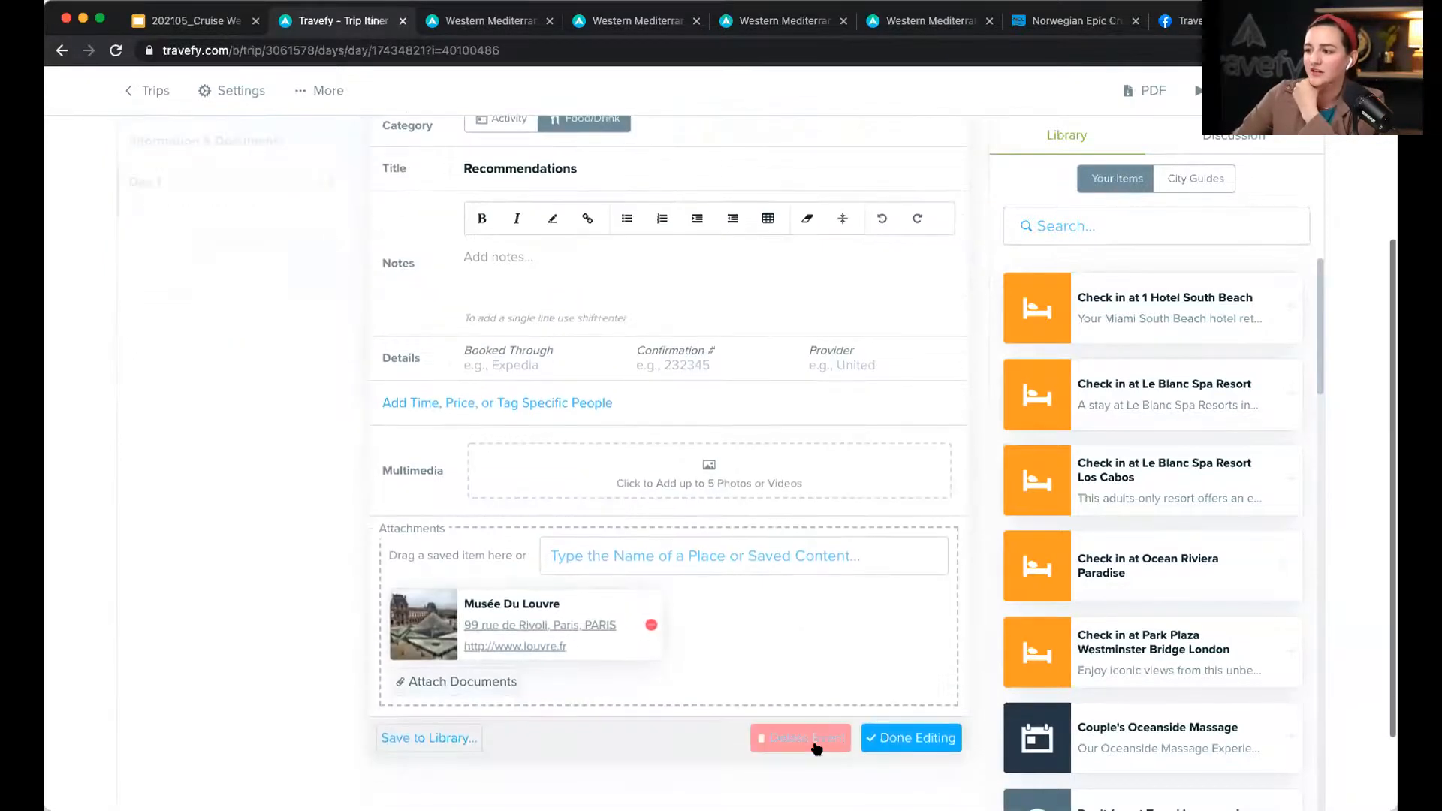
pyautogui.click(812, 744)
# Step: Start a May 13, 2021 cruise event on Royal Caribbean's Allure of the Seas, then cancel it
pyautogui.click(943, 262)
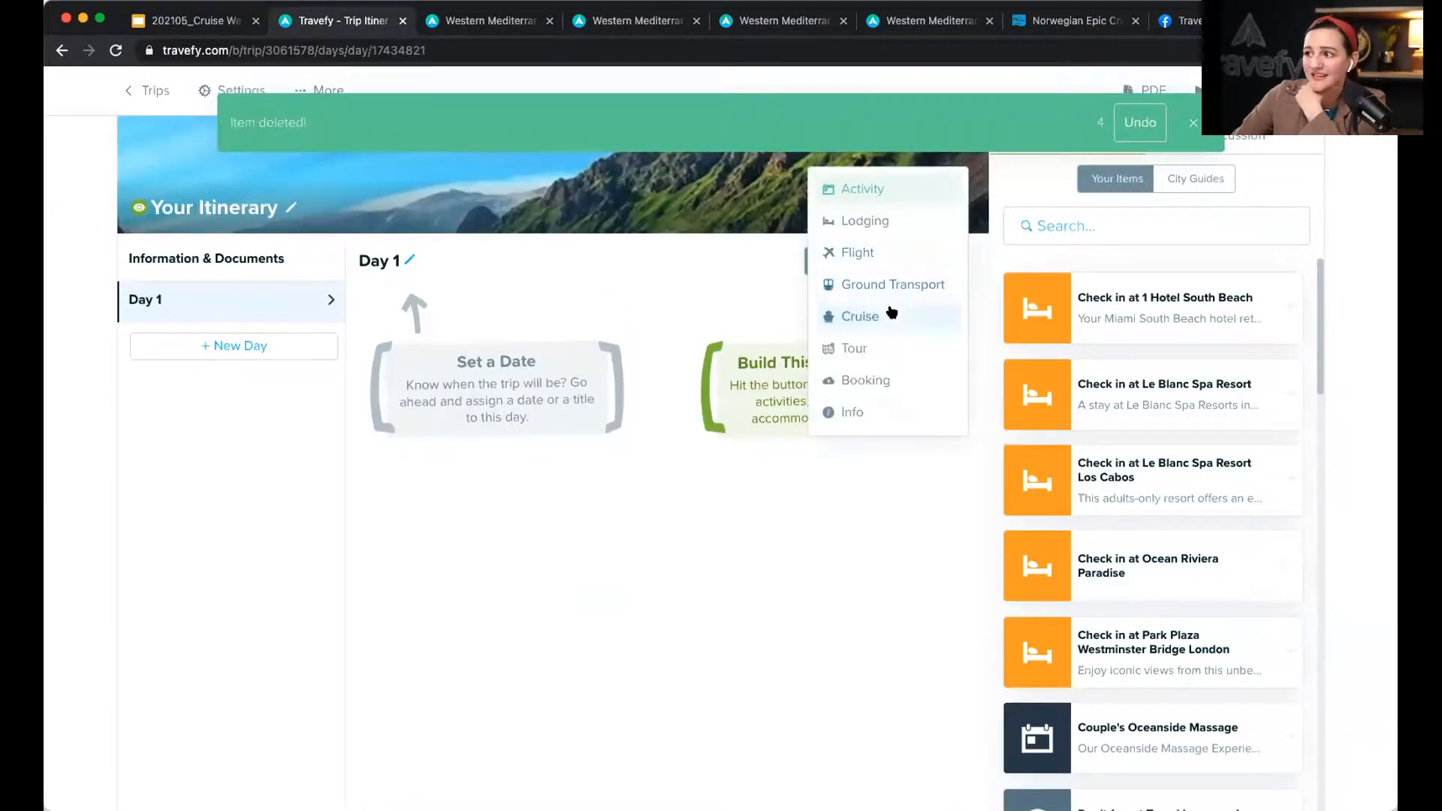
pyautogui.click(894, 315)
pyautogui.click(637, 367)
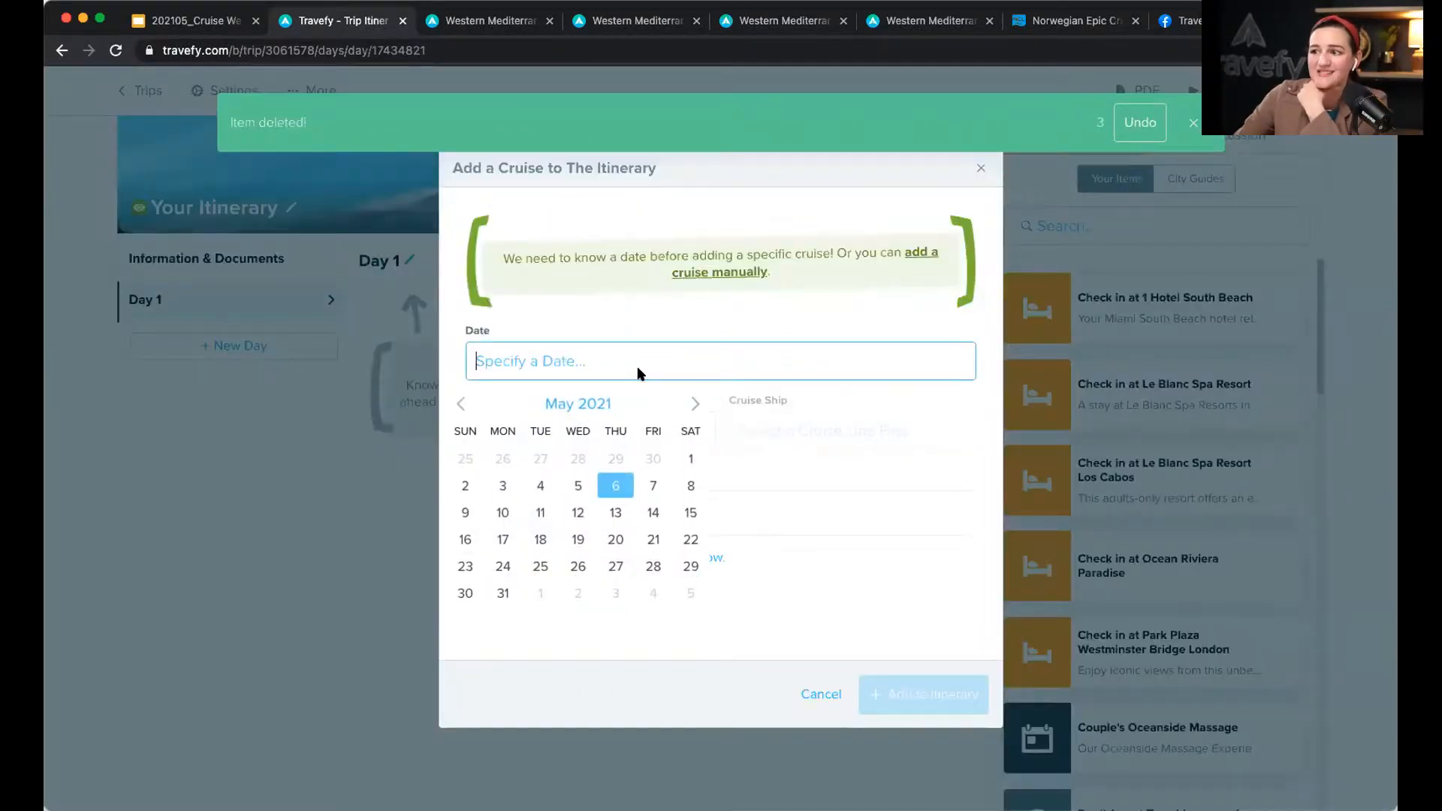
pyautogui.click(616, 511)
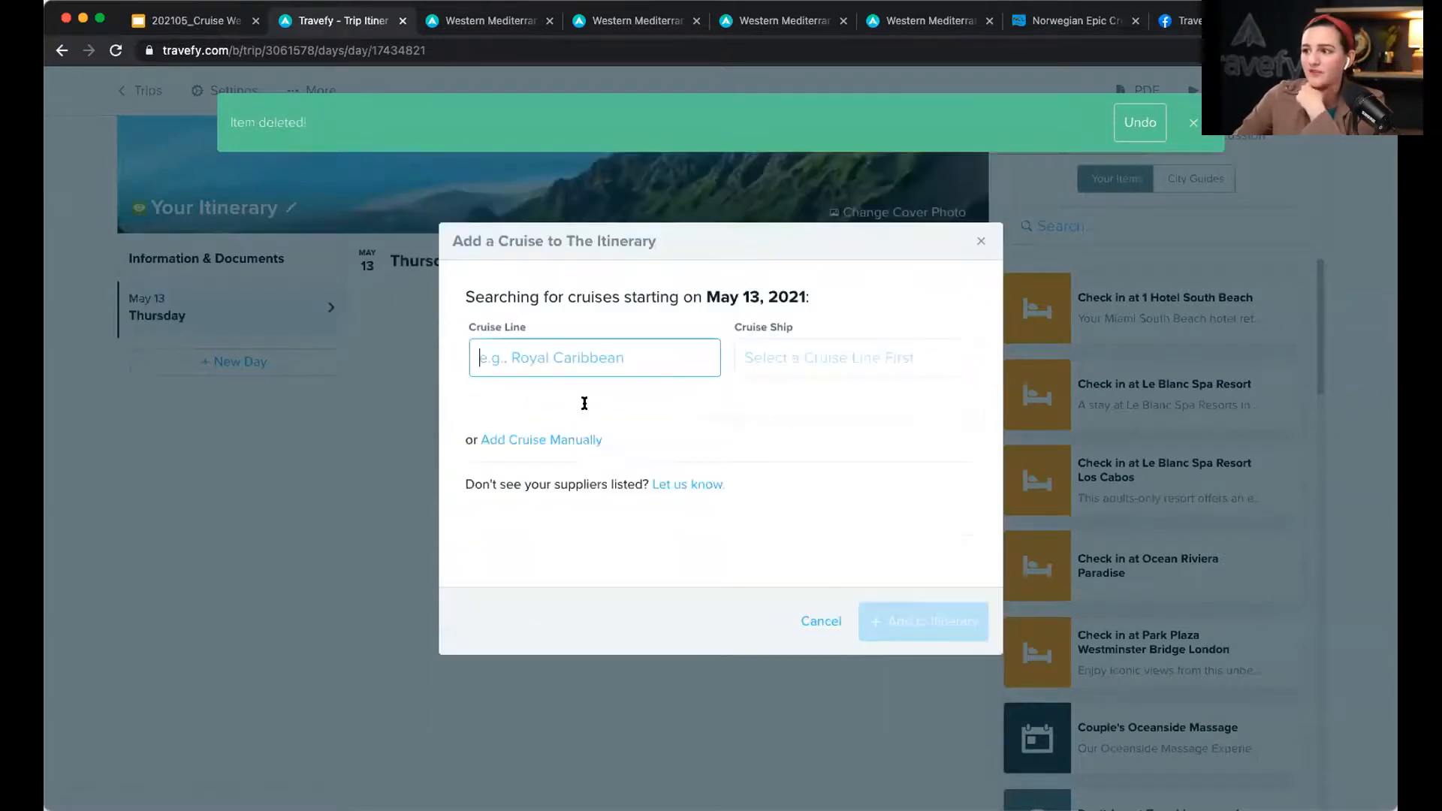
pyautogui.write('ro')
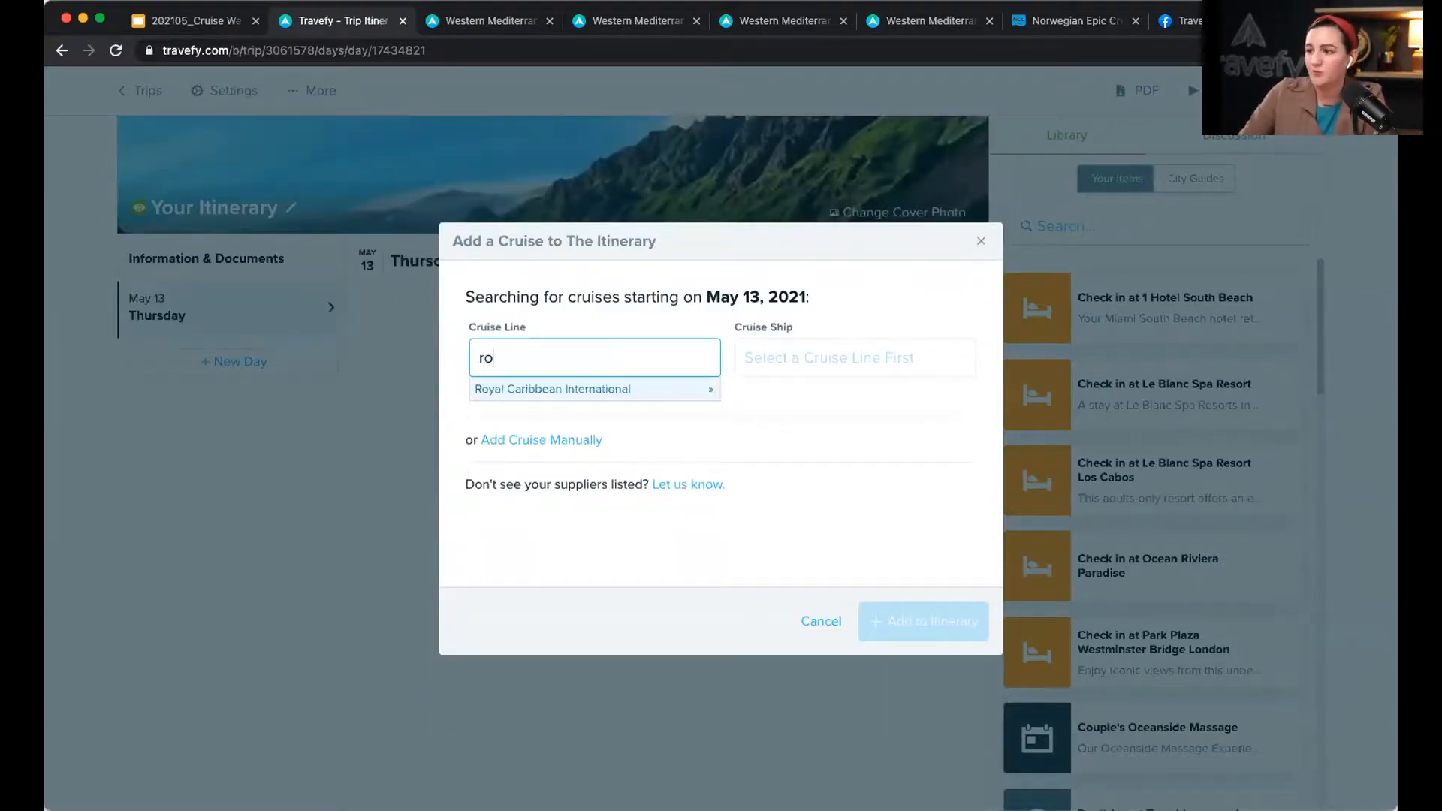
pyautogui.click(569, 389)
pyautogui.click(826, 412)
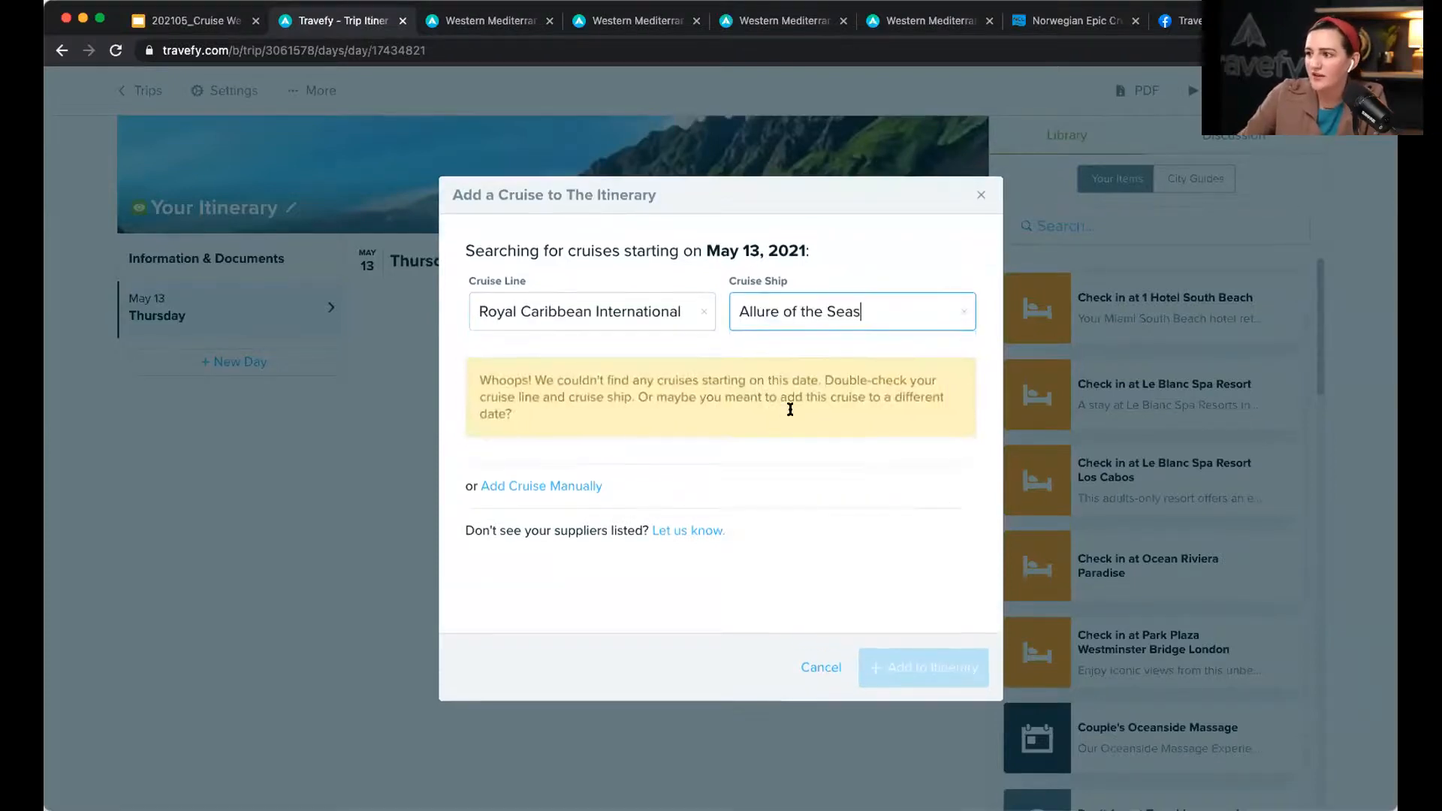
pyautogui.click(821, 667)
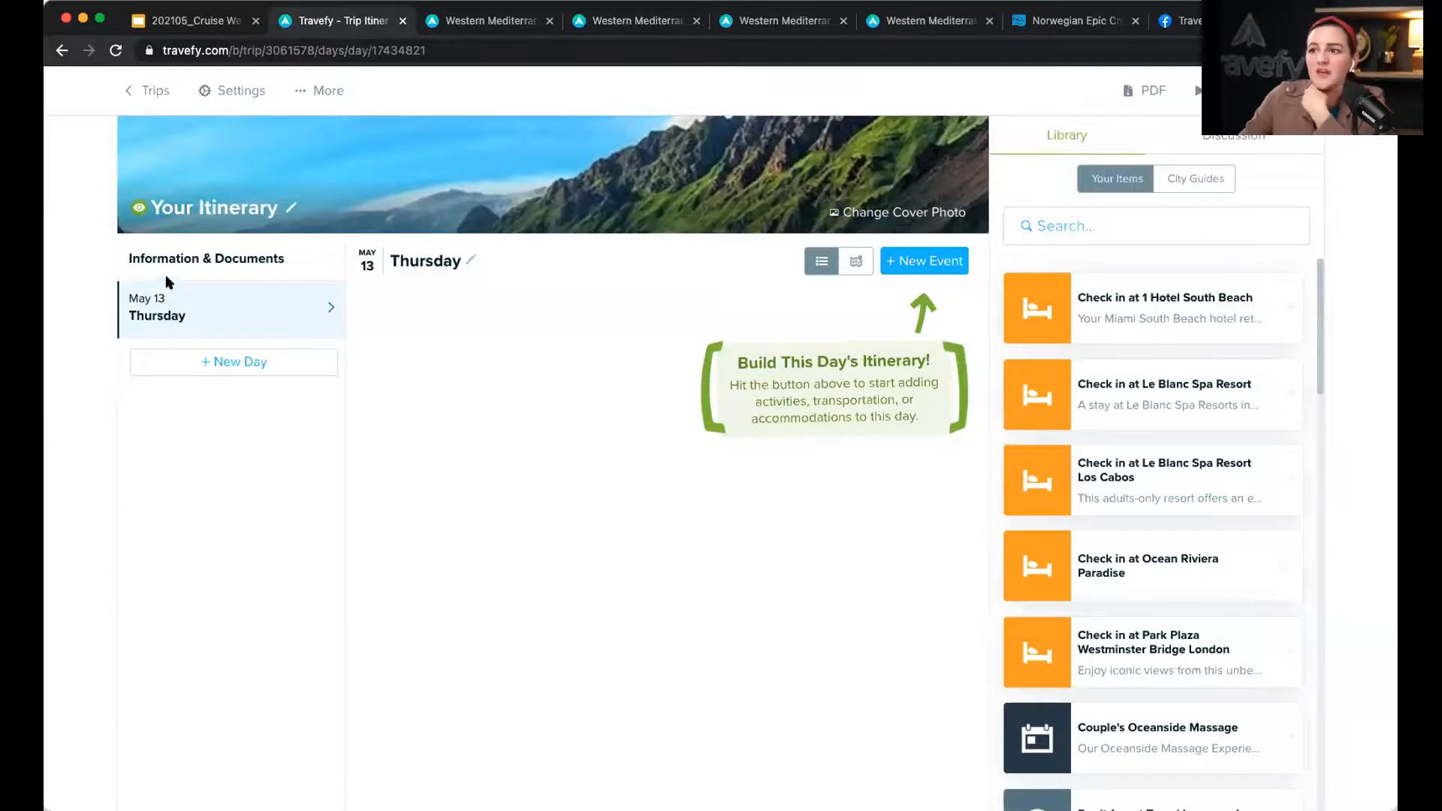
# Step: Clear the Trip Start Date in Trip Settings and save the change
pyautogui.click(249, 93)
pyautogui.click(601, 340)
pyautogui.moveTo(508, 331); pyautogui.dragTo(456, 336)
pyautogui.press('BackSpace')
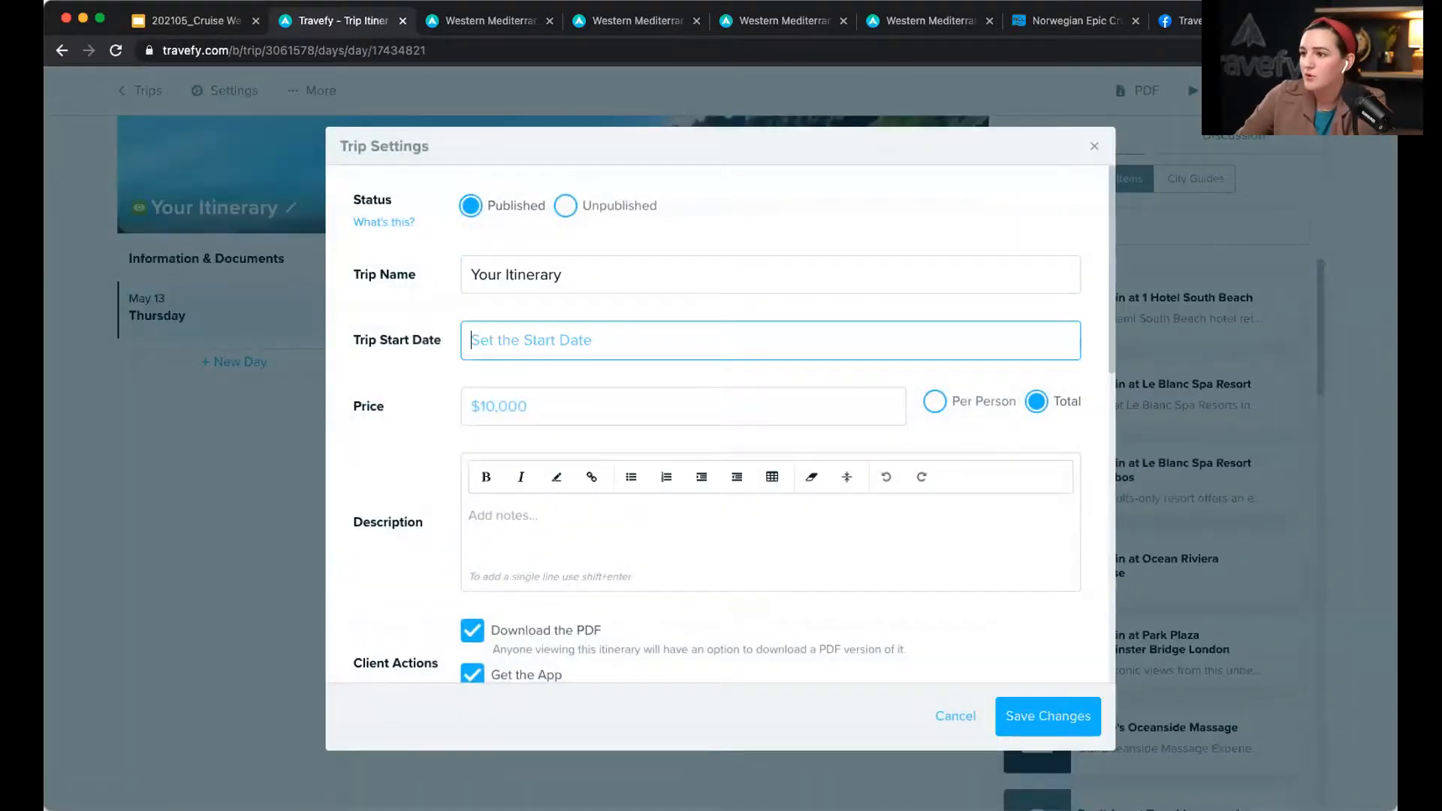
pyautogui.click(1033, 713)
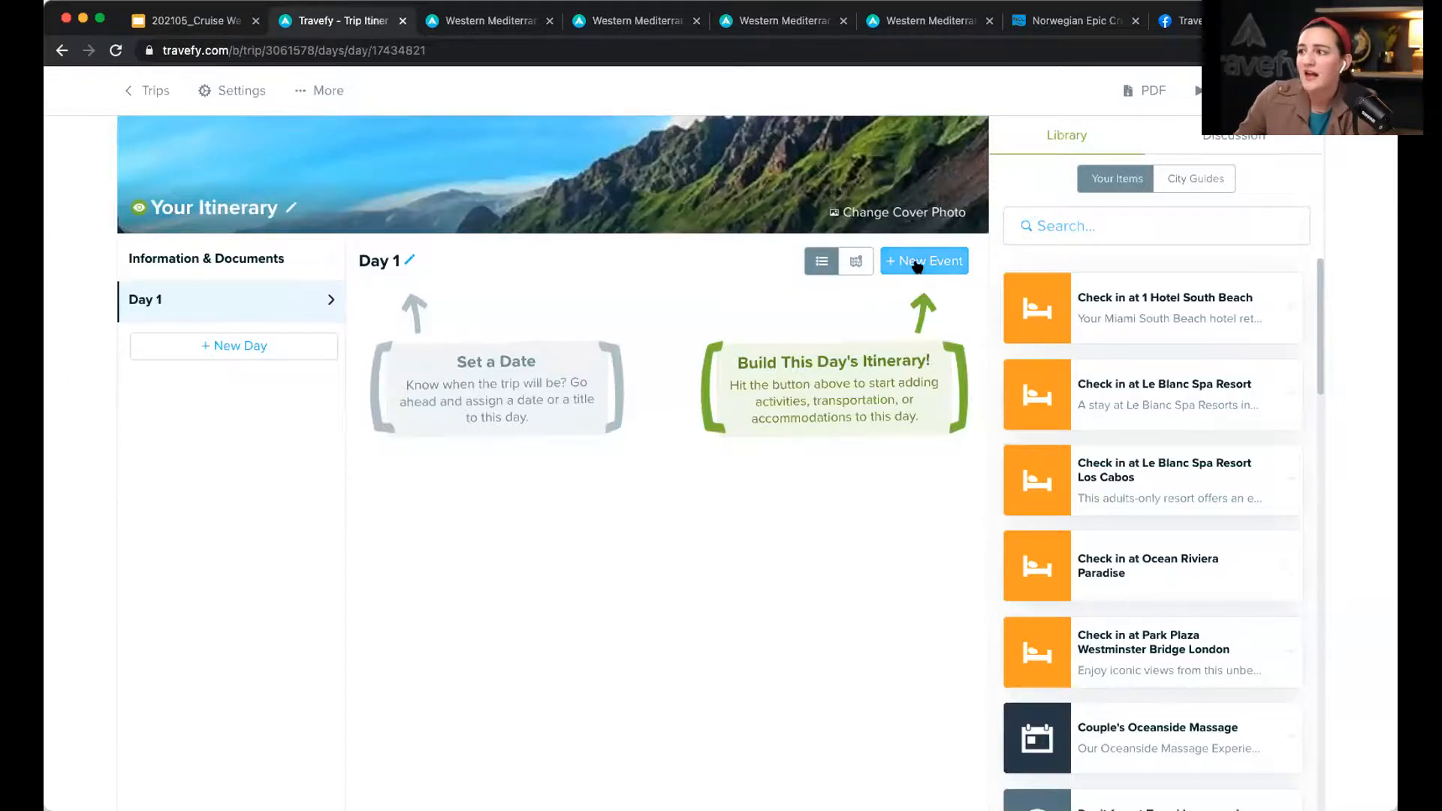
# Step: Add a manually entered cruise event titled 'Cruise Name' to Day 1
pyautogui.click(917, 268)
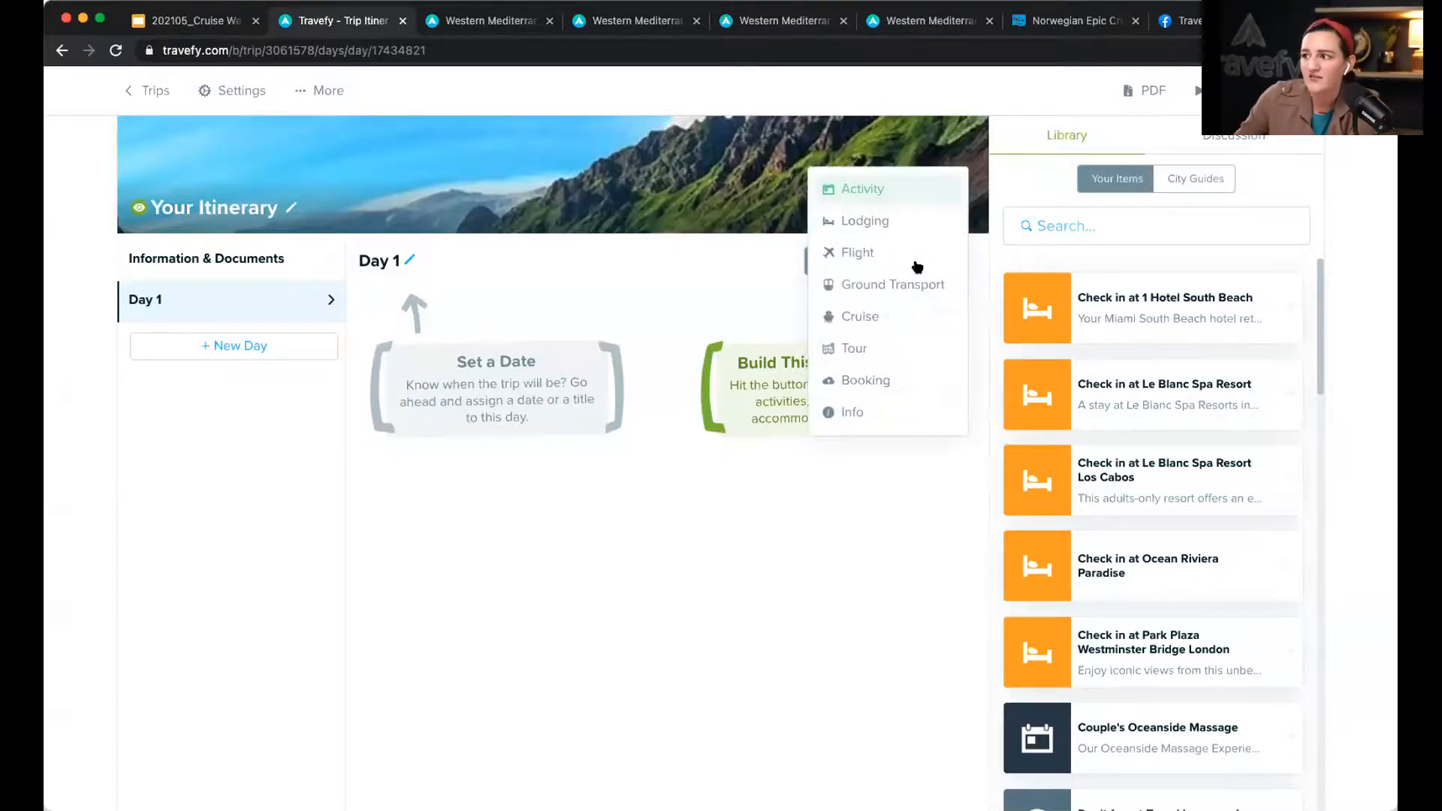
pyautogui.click(875, 317)
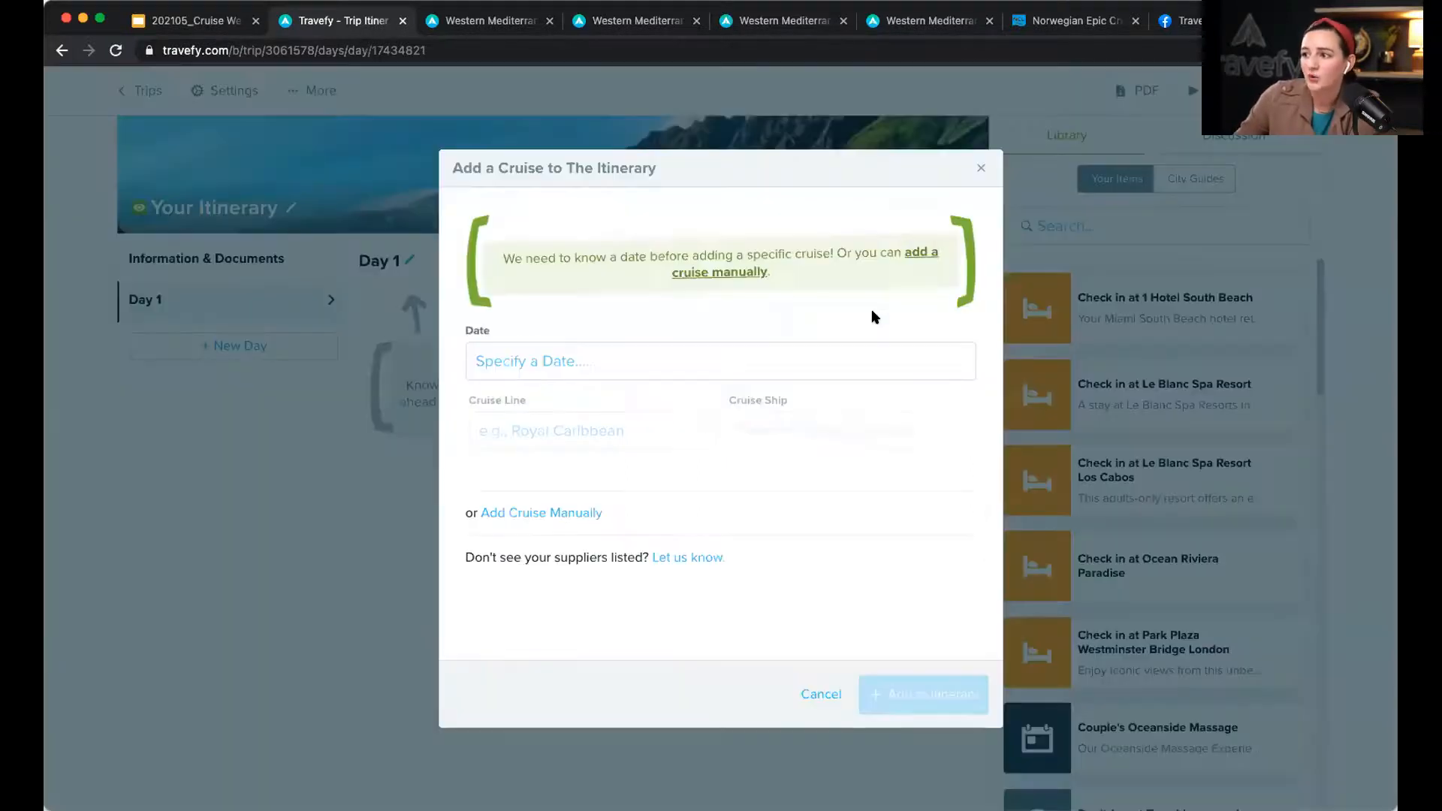
pyautogui.click(566, 515)
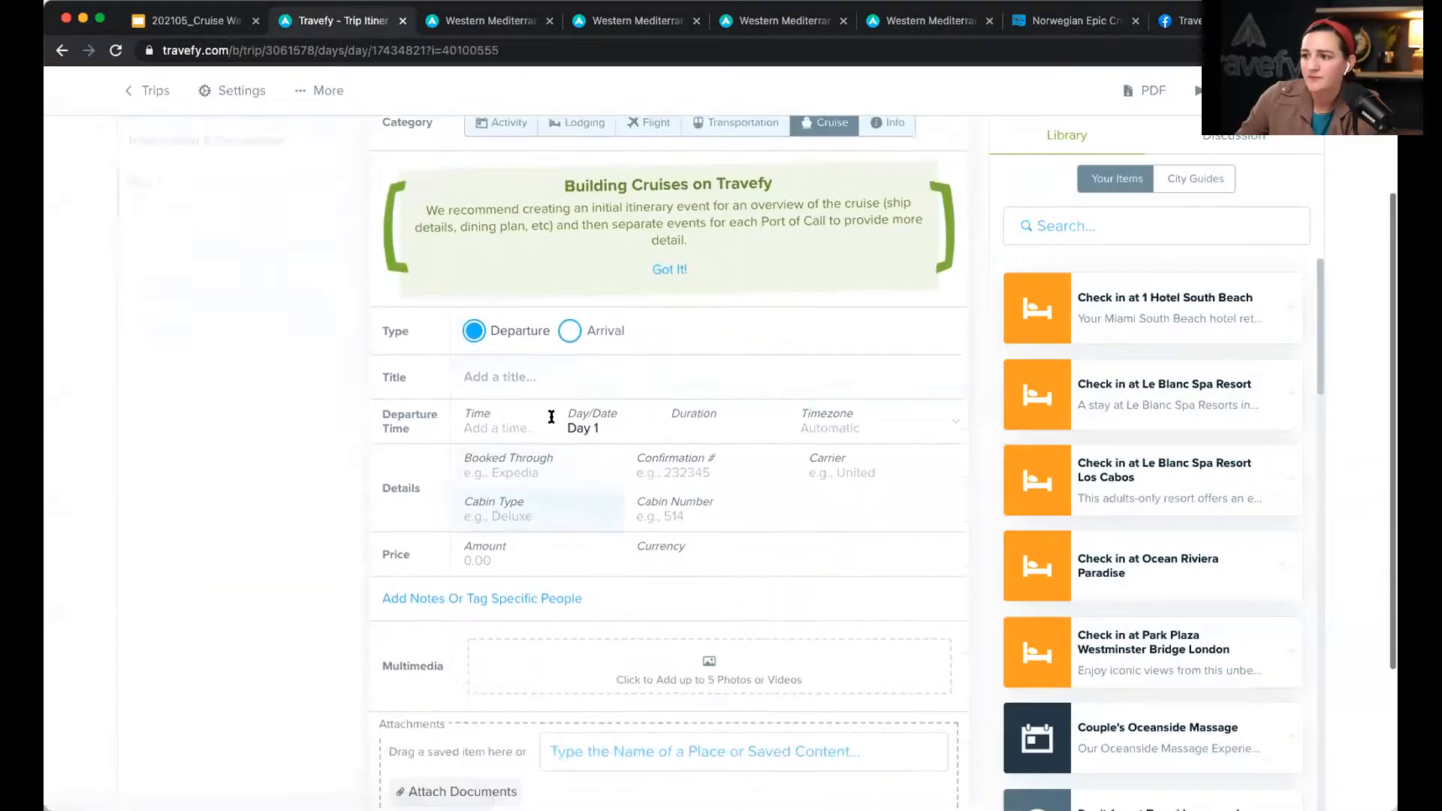
pyautogui.click(562, 373)
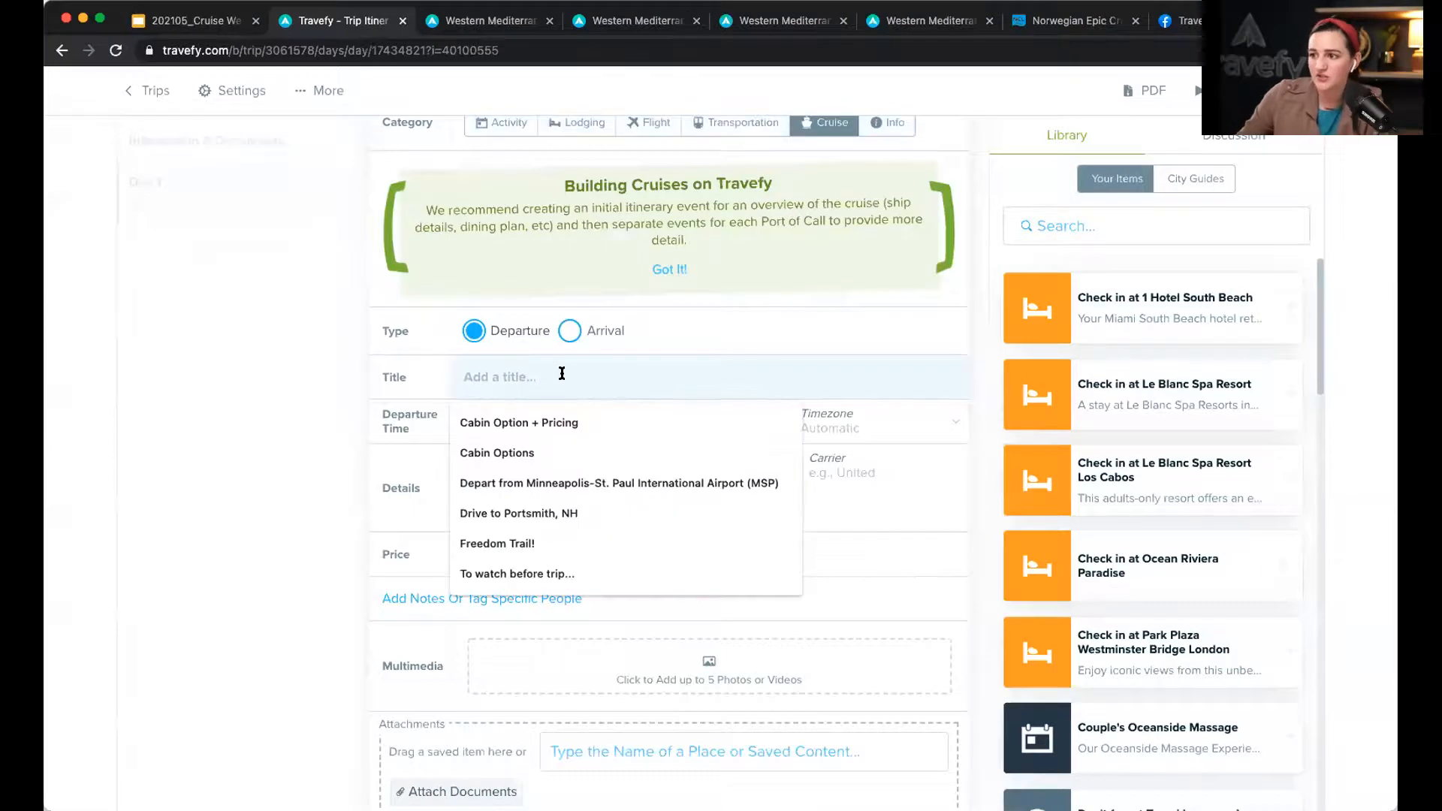
pyautogui.write('Cruise Name')
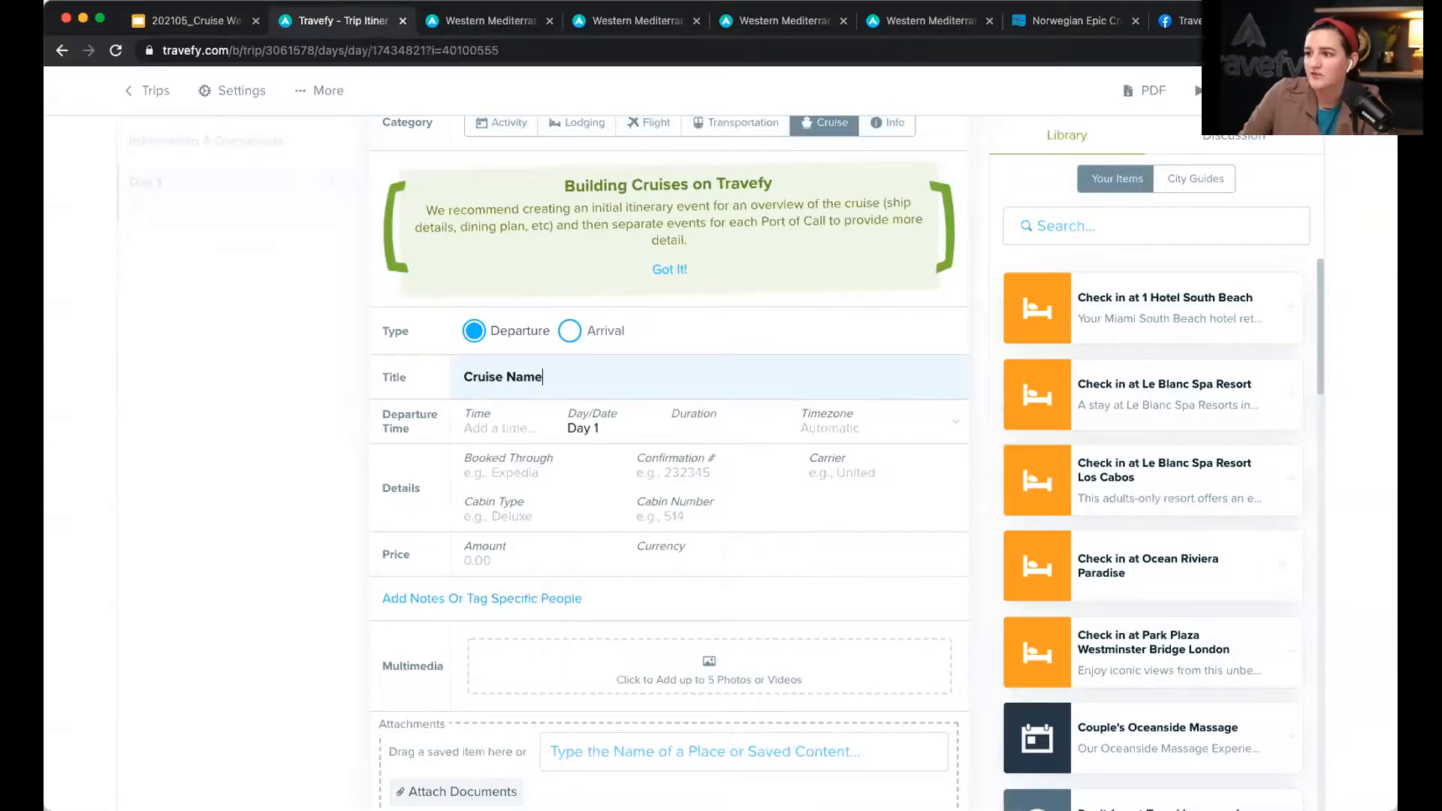
pyautogui.scroll(-2, 548, 373)
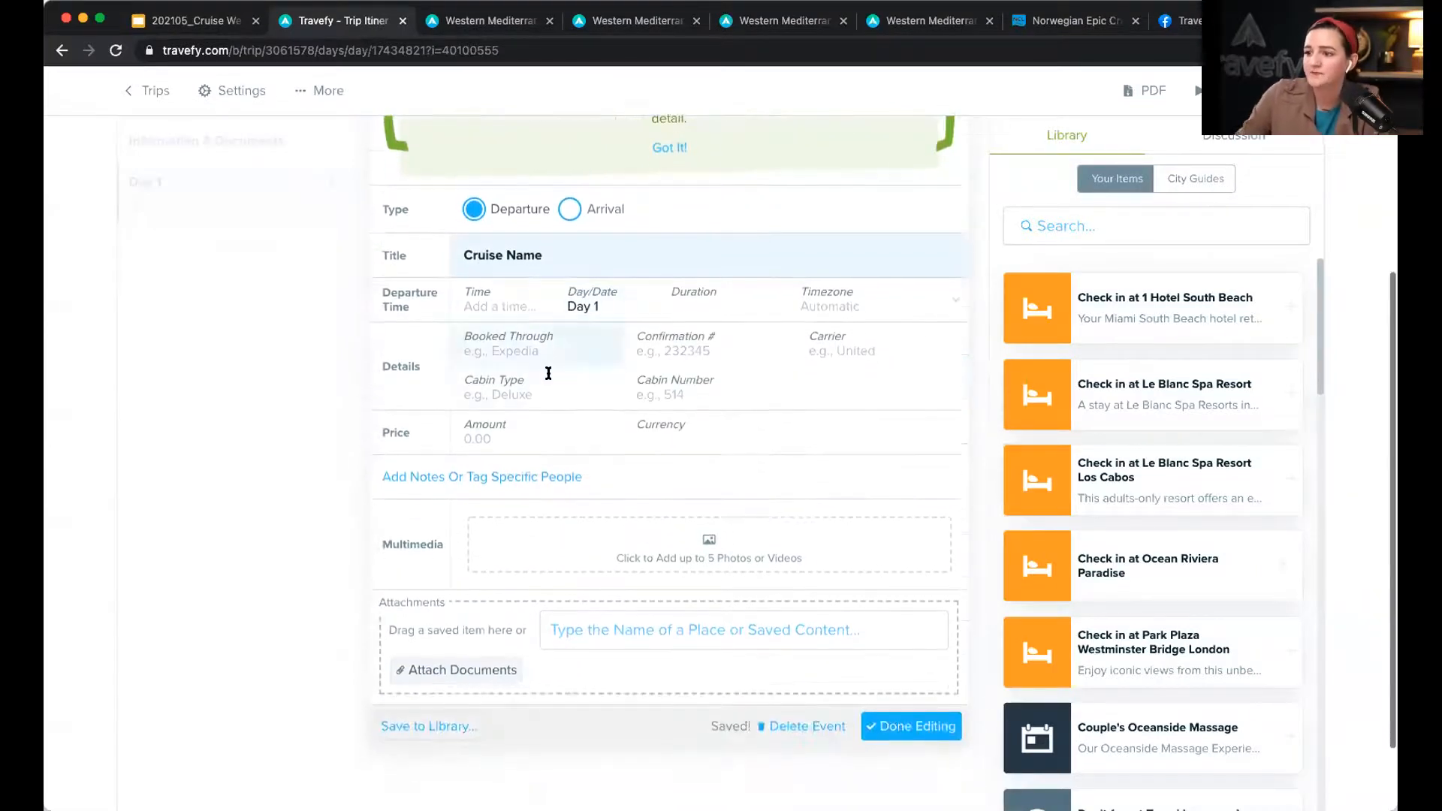
# Step: Add 'Itinerary:' notes with bullets Departure: Barcelona, Day 1: At Sea, Day 2: Naples, and save
pyautogui.click(423, 483)
pyautogui.write('Itinerary')
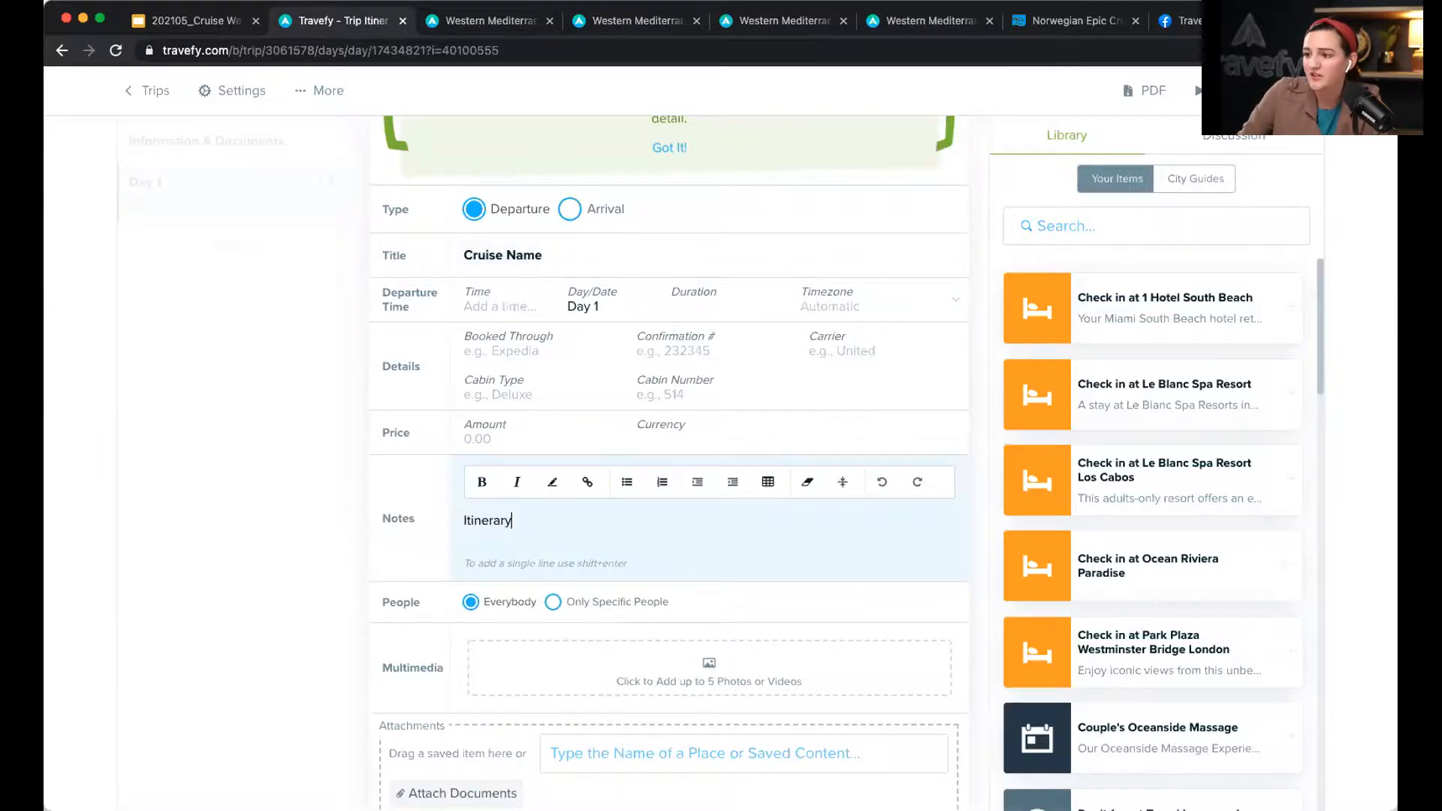
pyautogui.write(':')
pyautogui.press('Return')
pyautogui.click(626, 481)
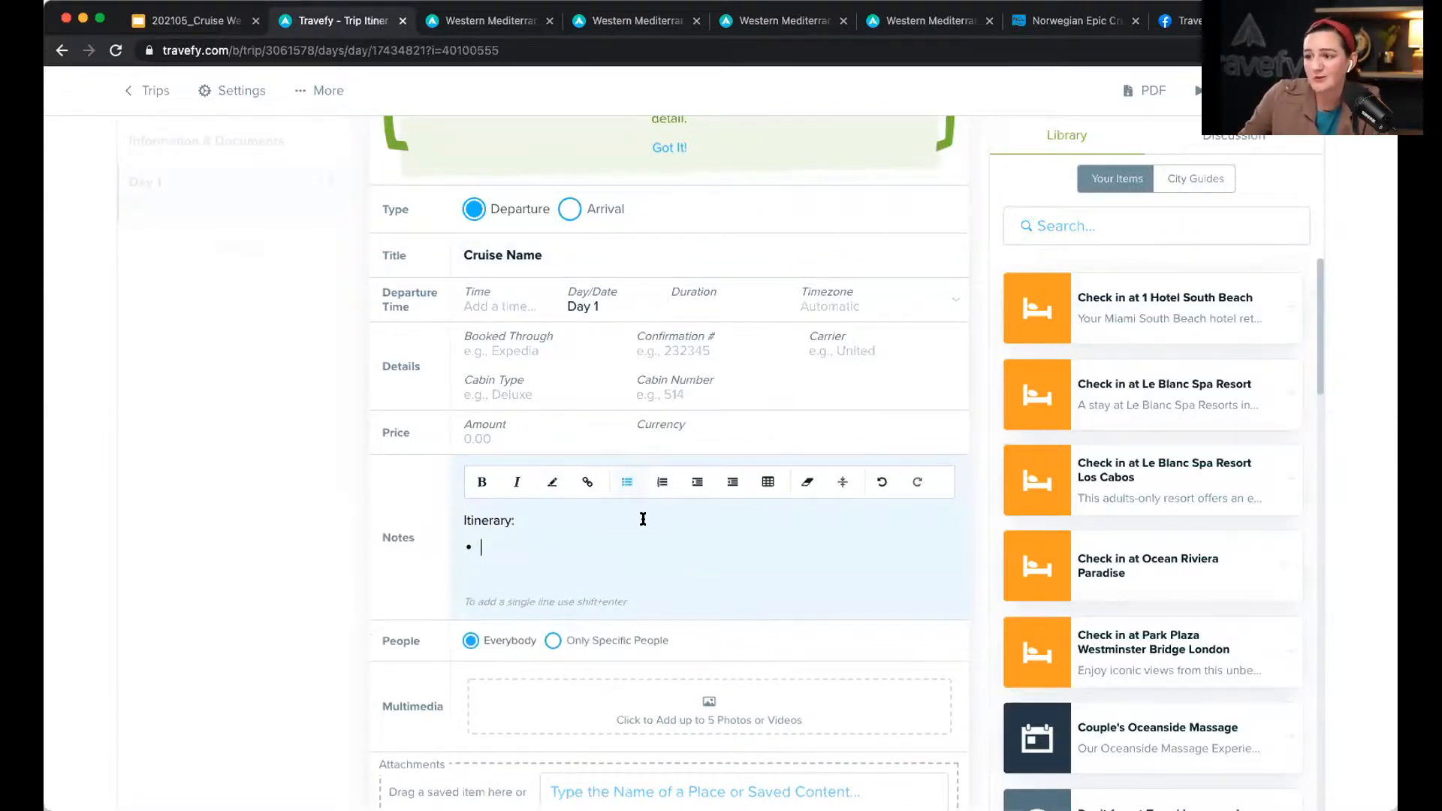
pyautogui.write('Depar')
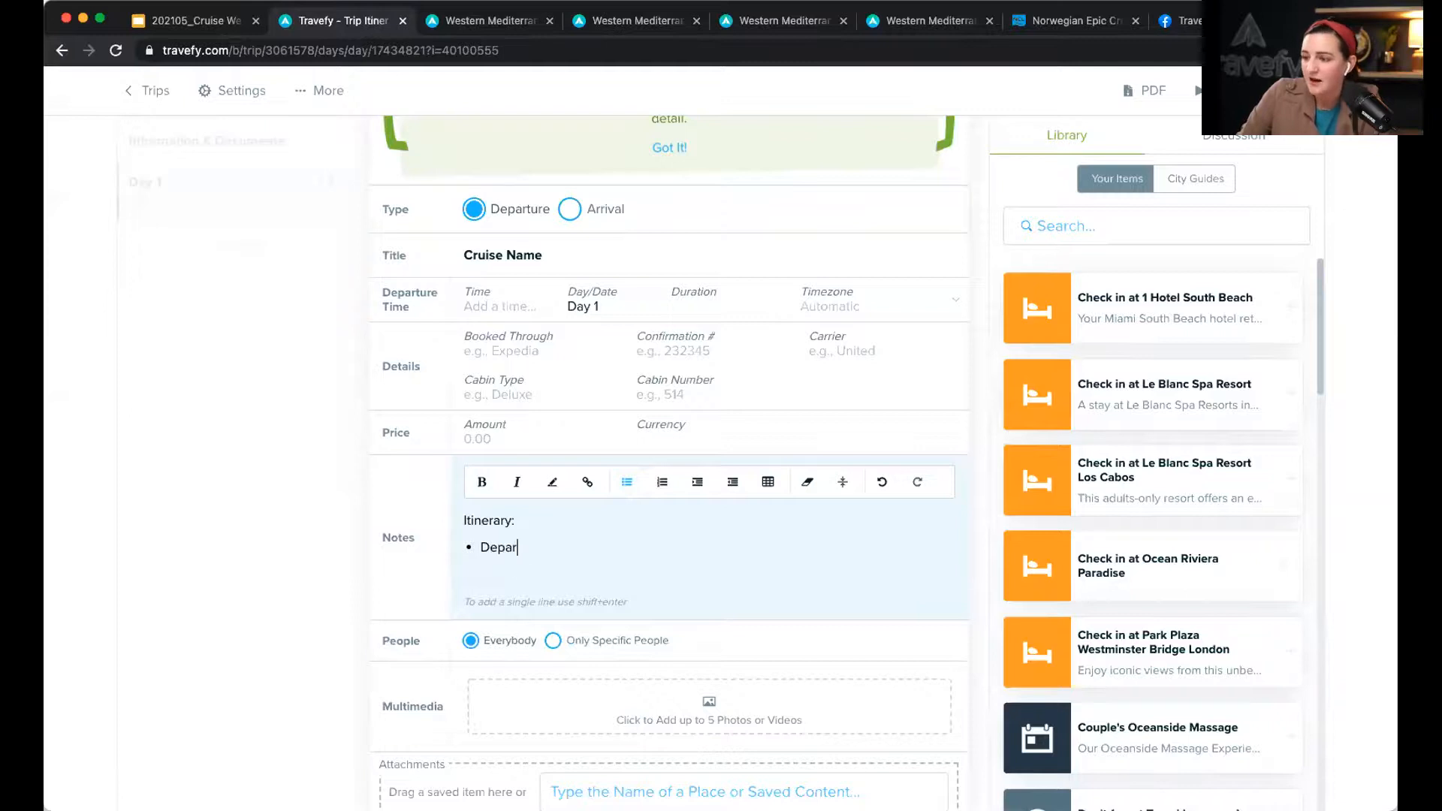
pyautogui.write('ture: Barcelona')
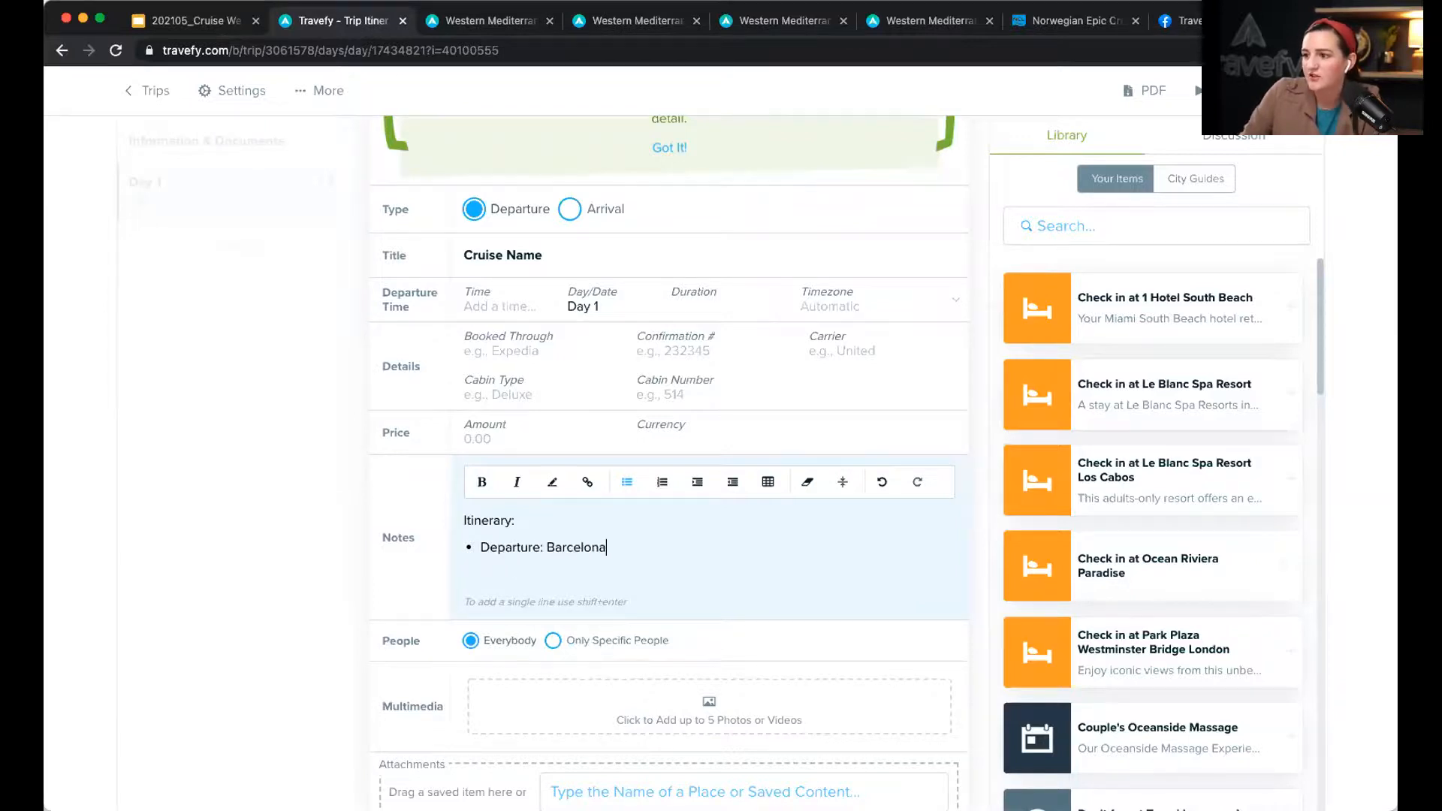
pyautogui.hotkey('shift', 'Return')
pyautogui.write('Date')
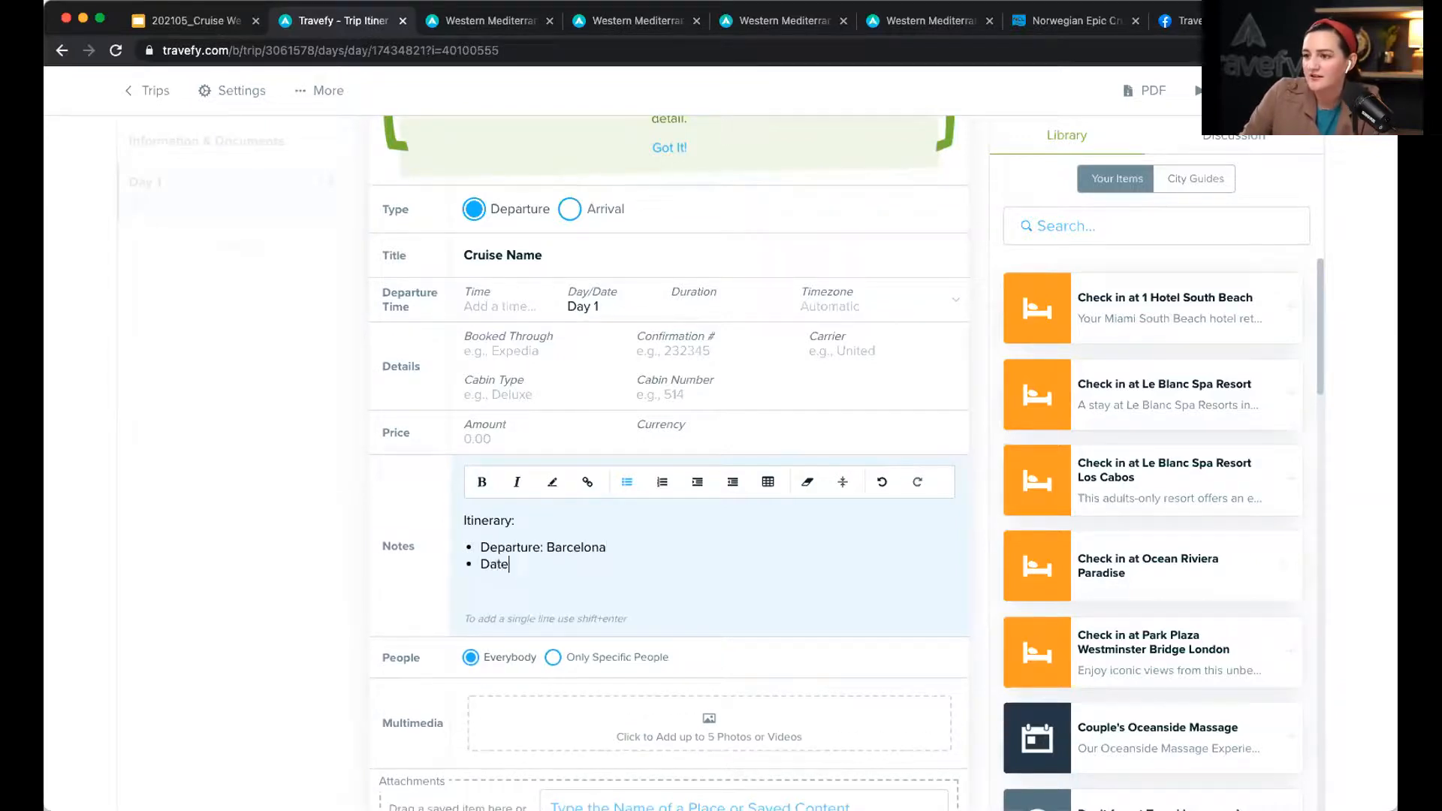
pyautogui.press('BackSpace')
pyautogui.press('BackSpace')
pyautogui.press('BackSpace')
pyautogui.write('y ')
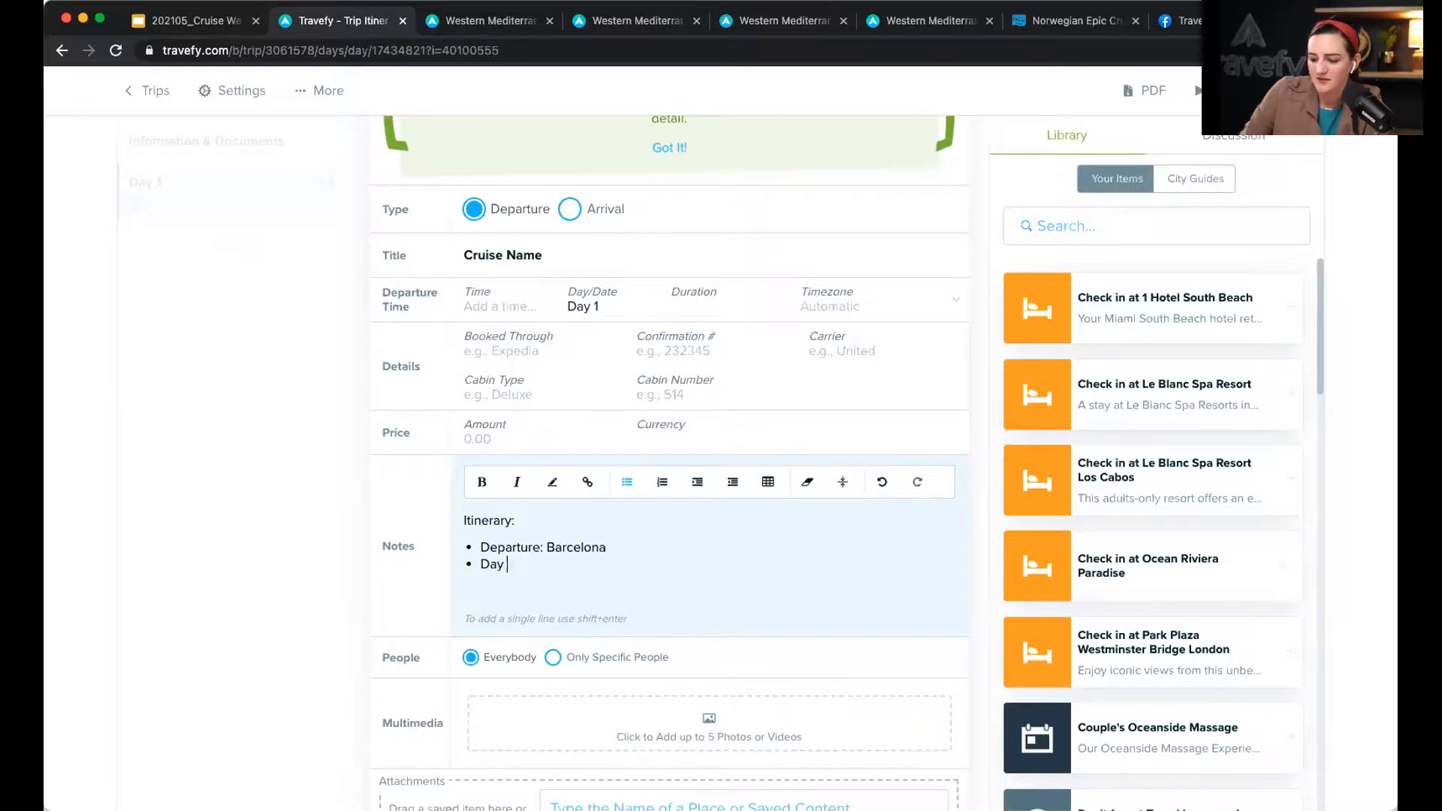
pyautogui.write('1: At Sea')
pyautogui.press('Return')
pyautogui.write('Day 2: Naples')
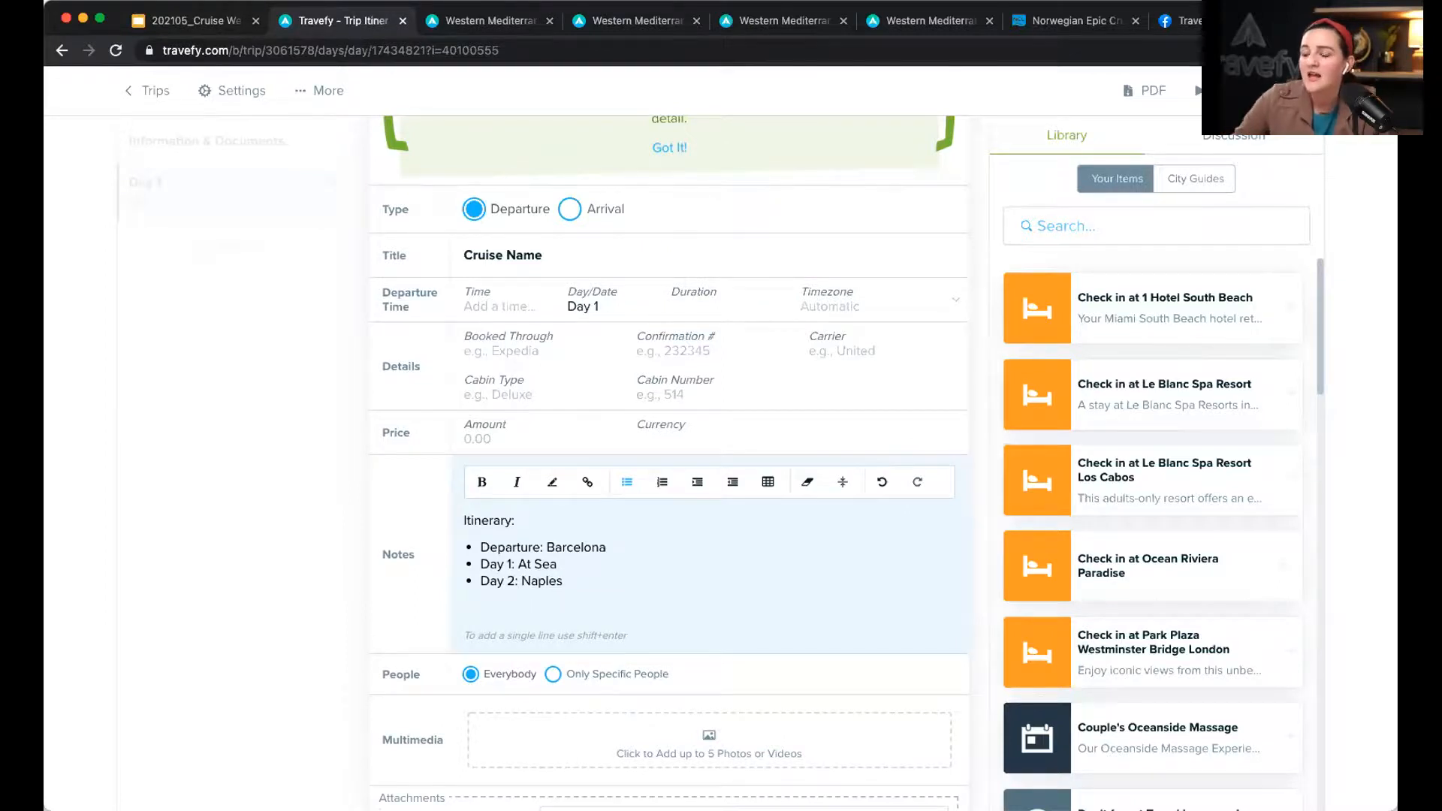
pyautogui.scroll(-5, 644, 515)
pyautogui.click(893, 763)
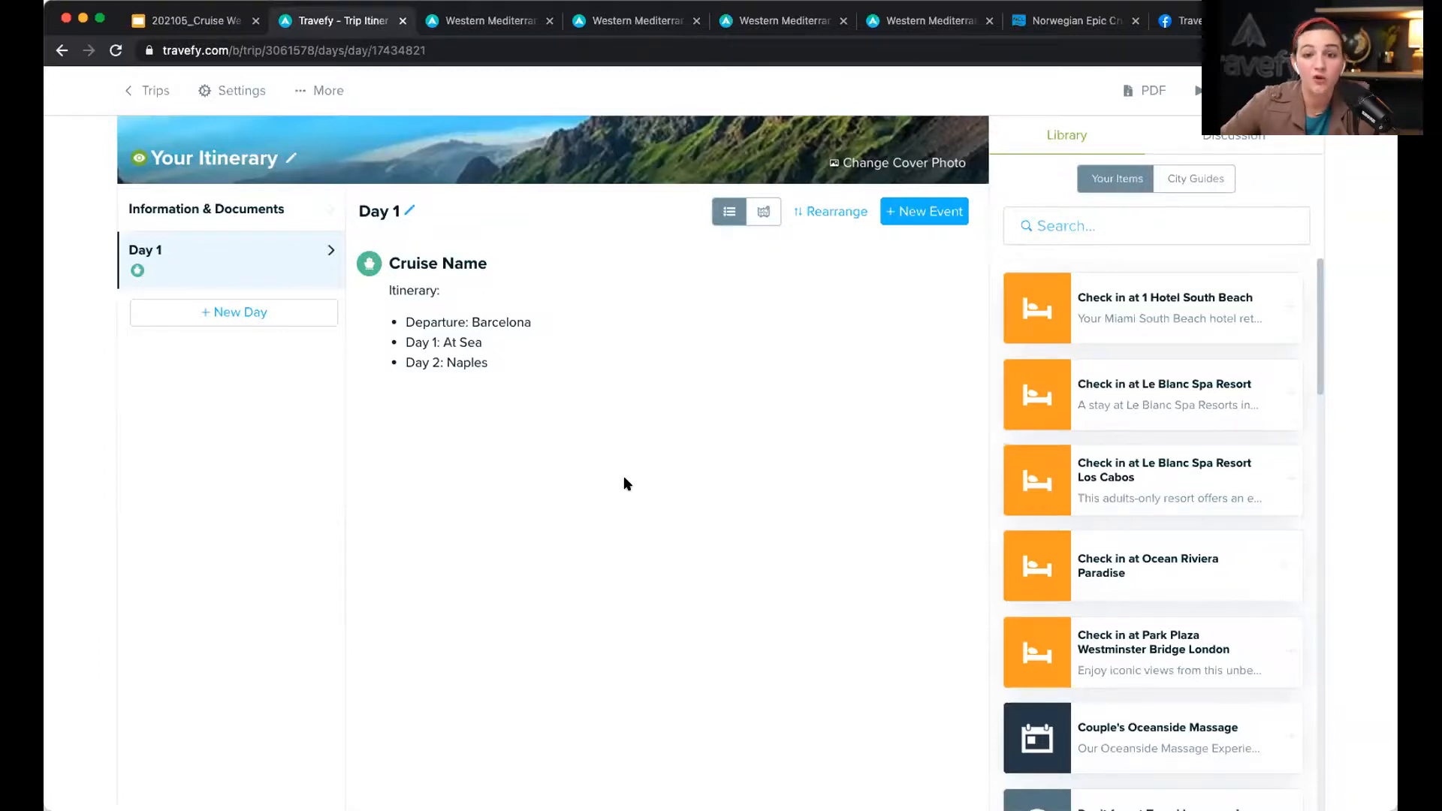
# Step: Copy the Western Mediterranean Cruise - Smith Family trip from the Trips list
pyautogui.click(149, 90)
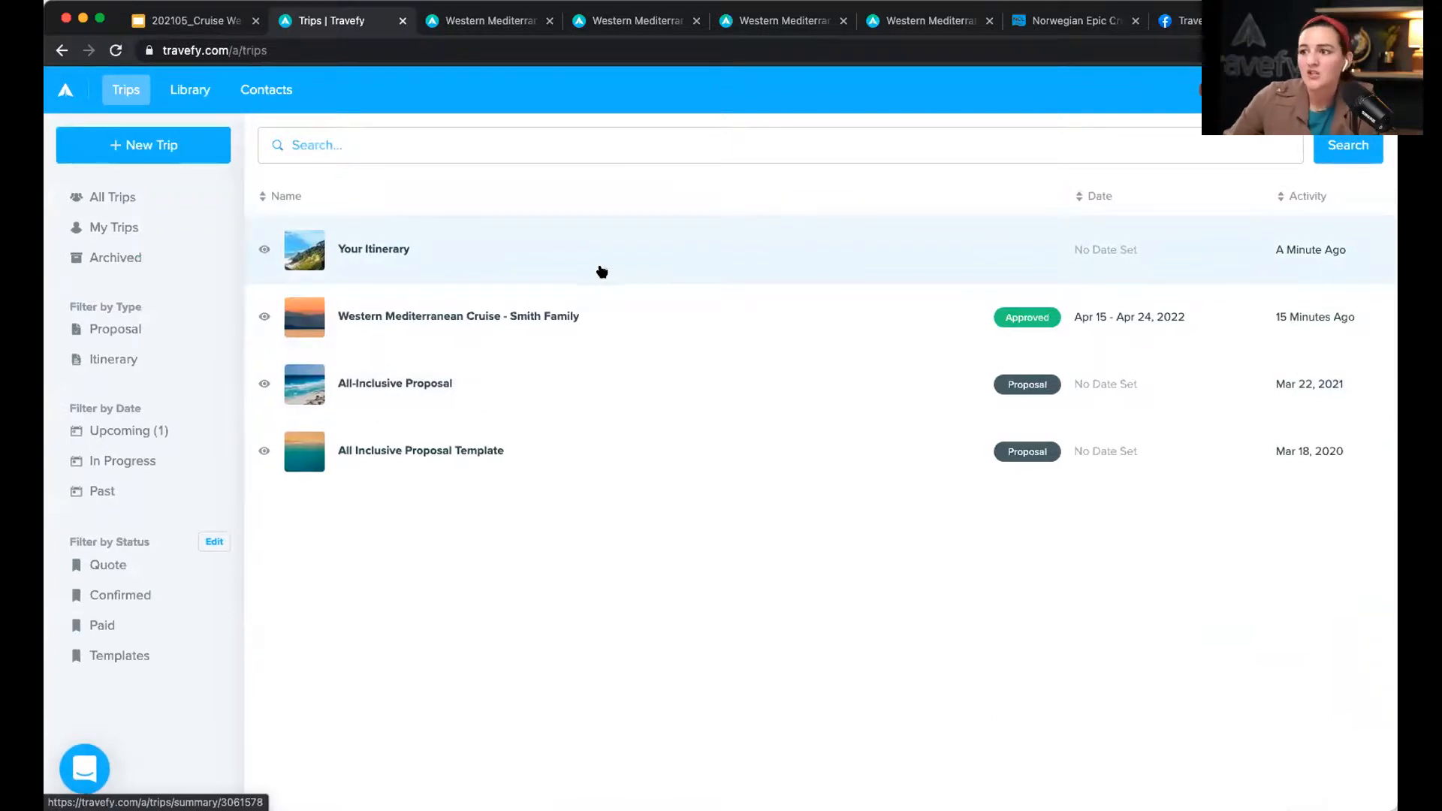
pyautogui.click(631, 310)
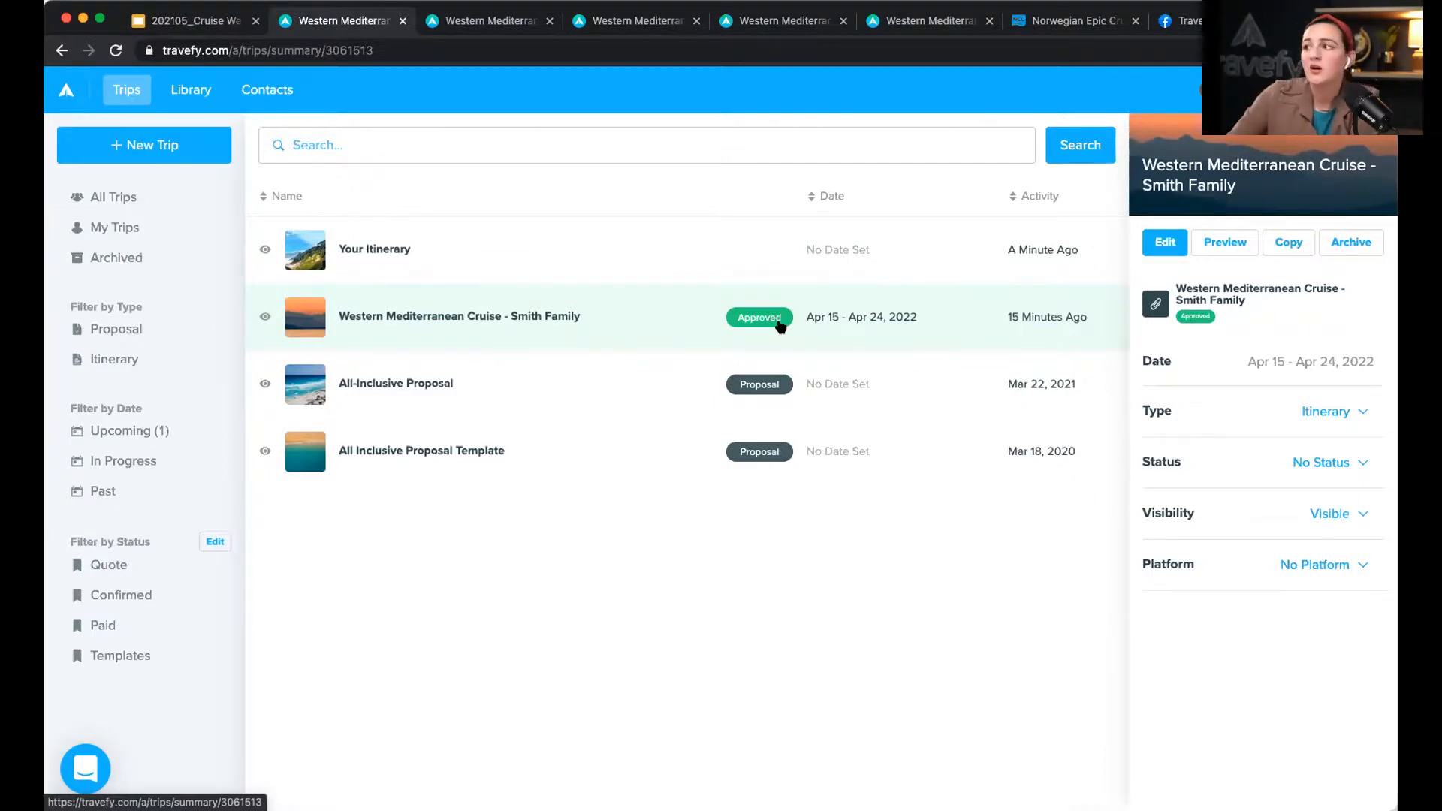
pyautogui.click(1279, 247)
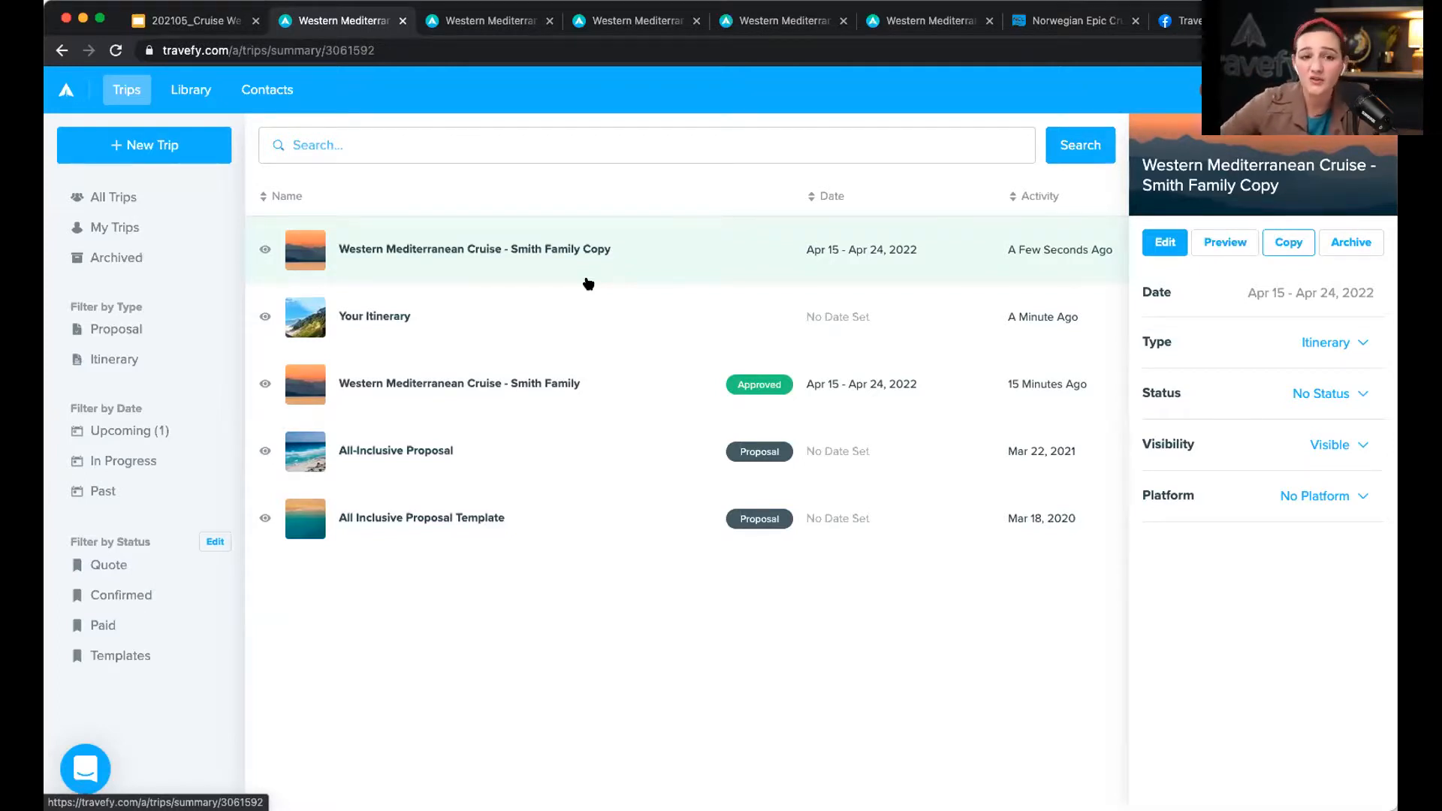
# Step: Create a blank Form library item, close it unnamed, and return to Trips
pyautogui.click(188, 92)
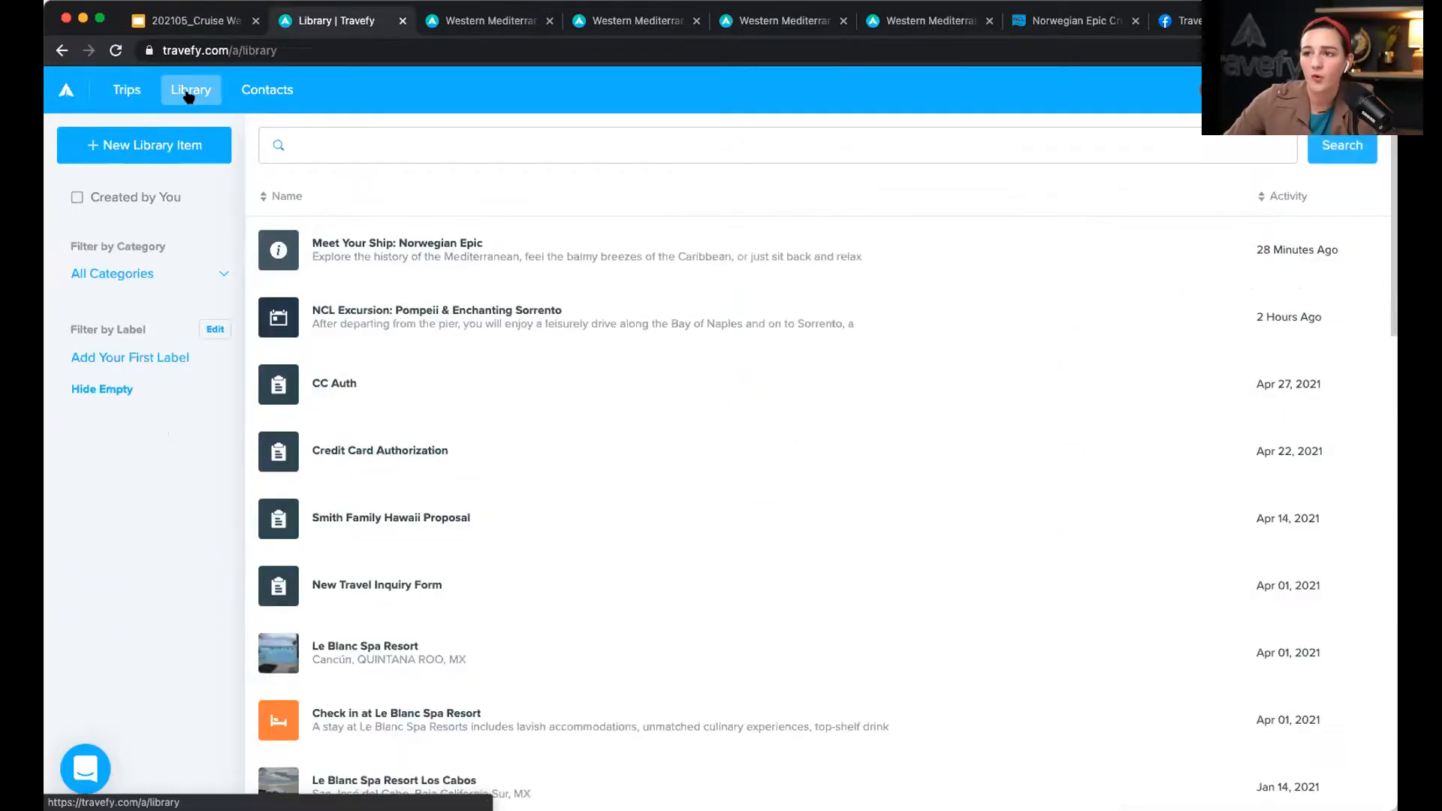
pyautogui.click(187, 148)
pyautogui.click(162, 419)
pyautogui.click(519, 261)
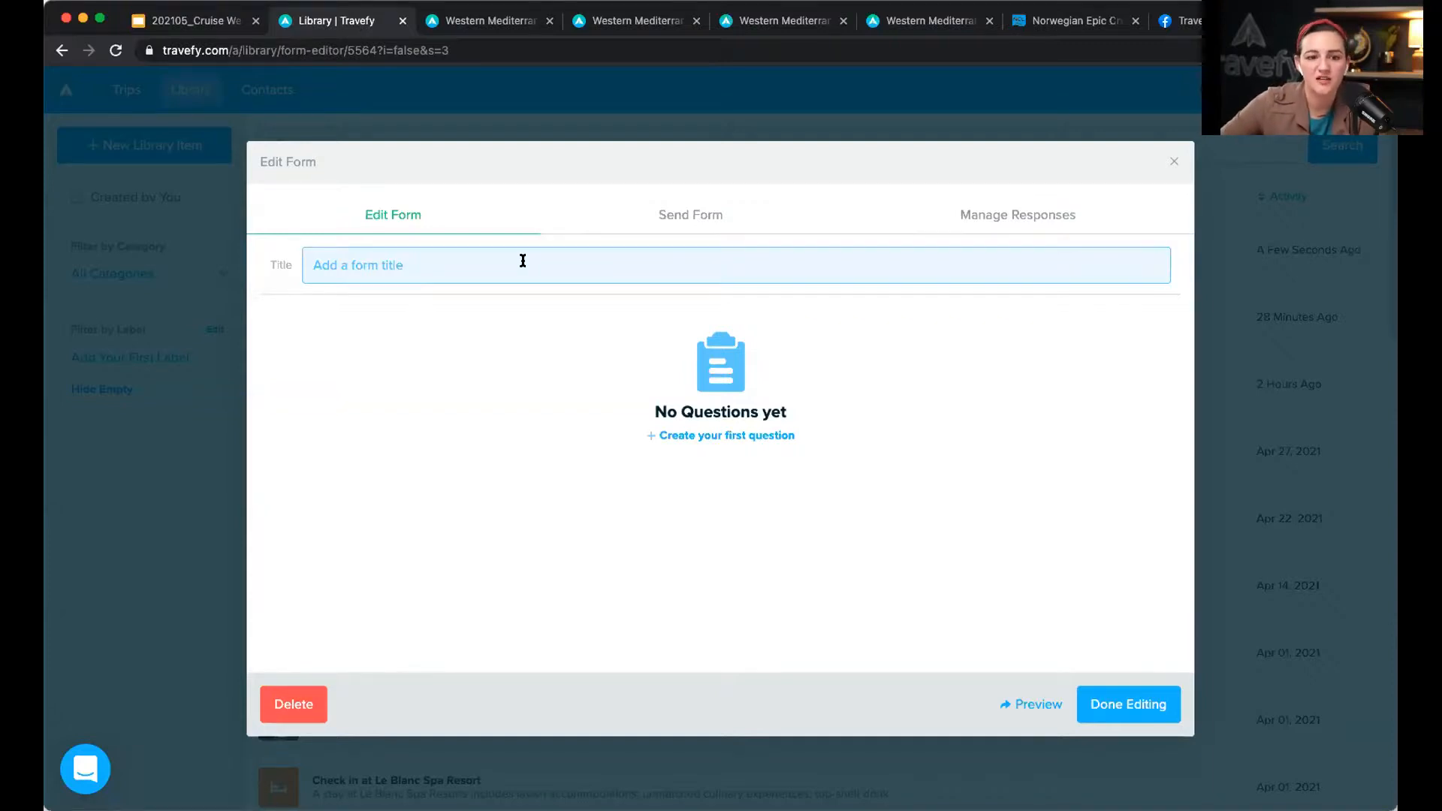
pyautogui.click(1174, 164)
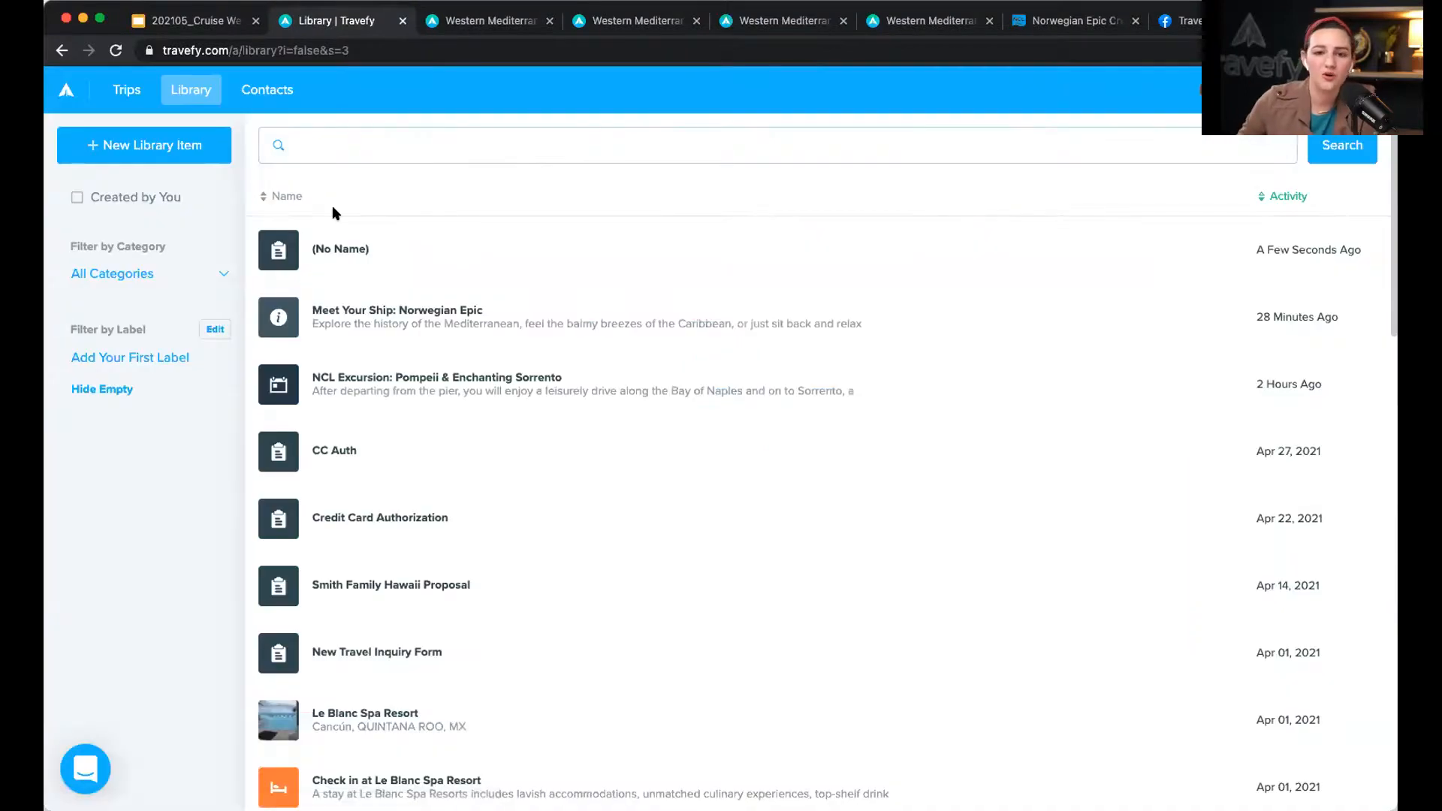
pyautogui.click(126, 89)
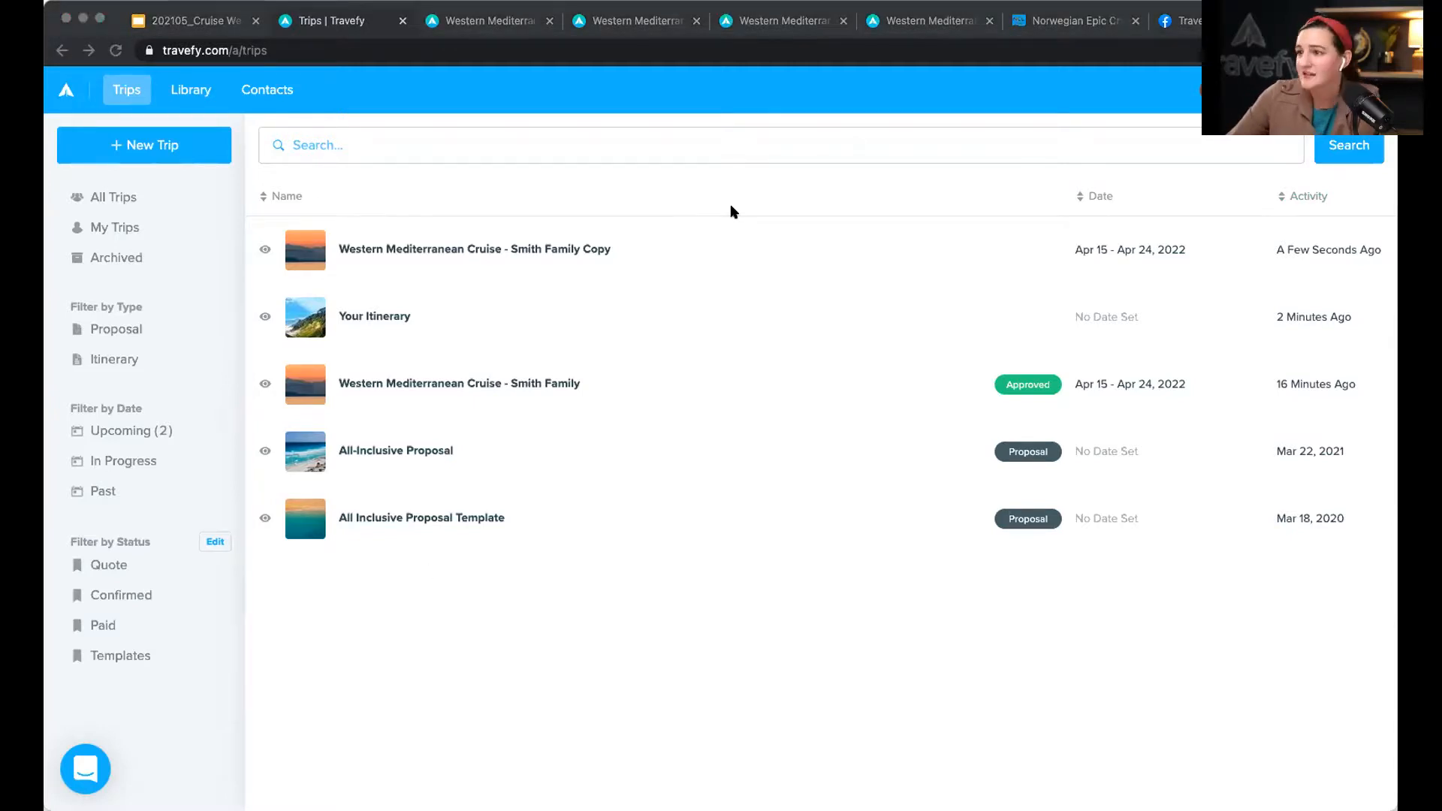
# Step: Copy the Smith Family trip's web link via Share > Get Trip Link, then go to Facebook
pyautogui.click(767, 387)
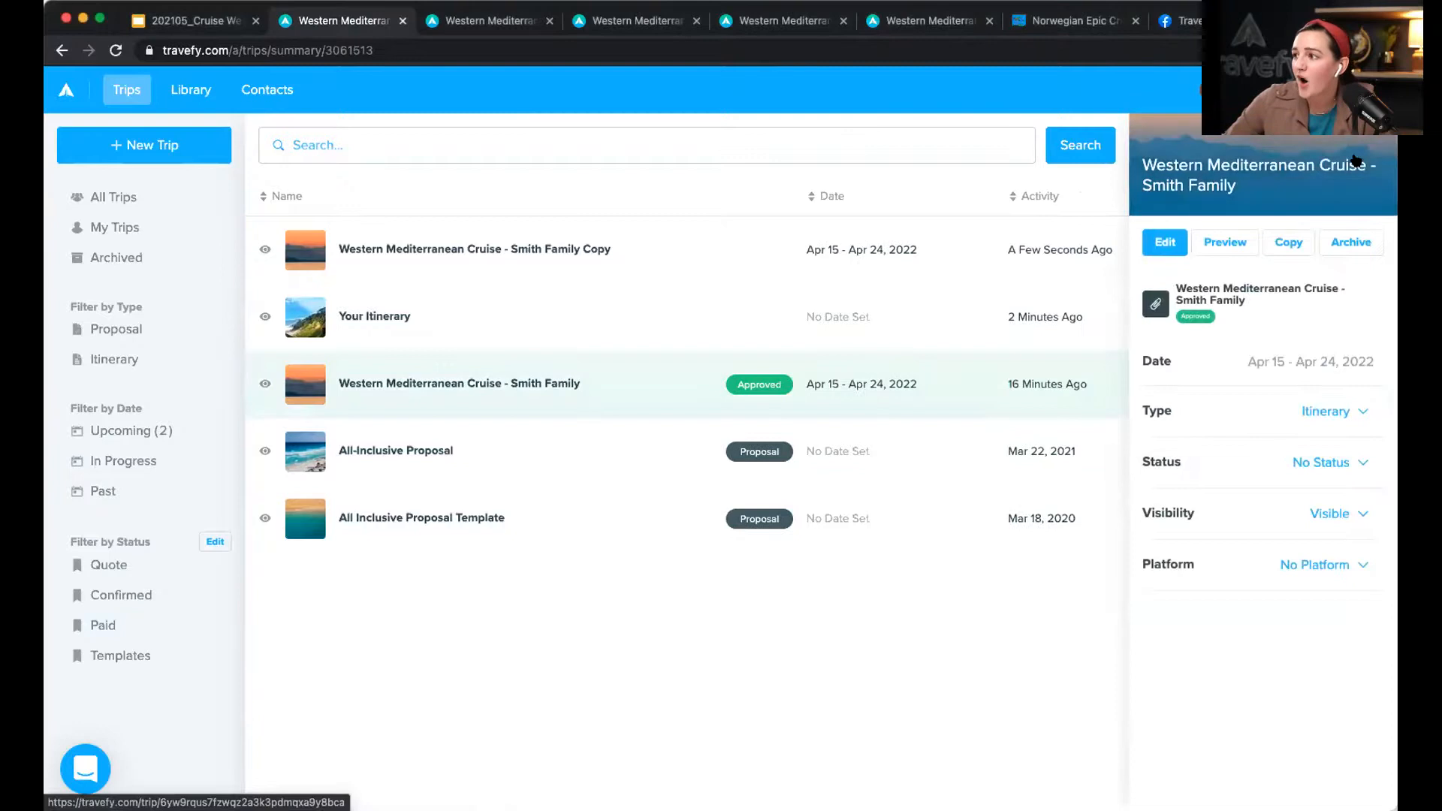
pyautogui.click(1242, 216)
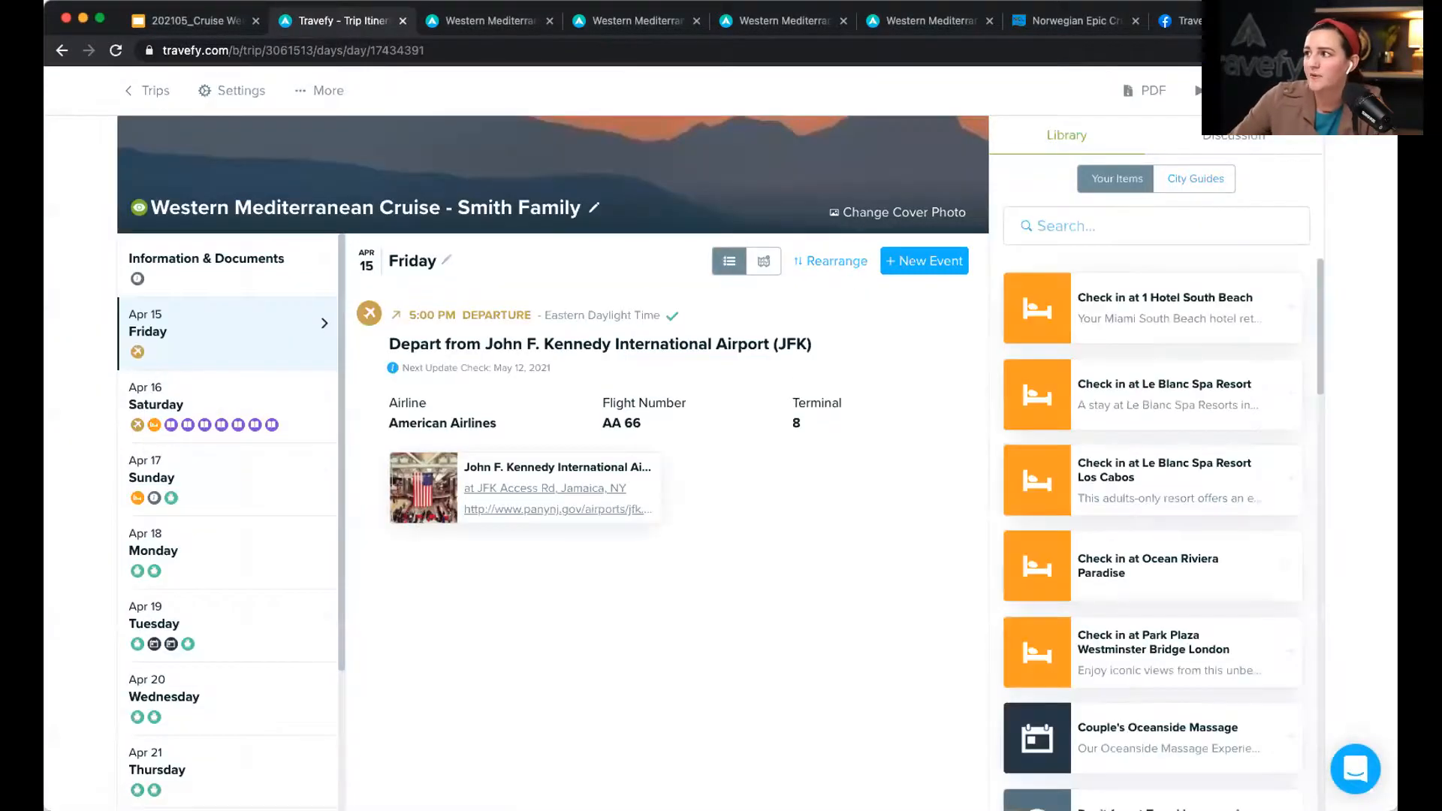
pyautogui.click(1281, 90)
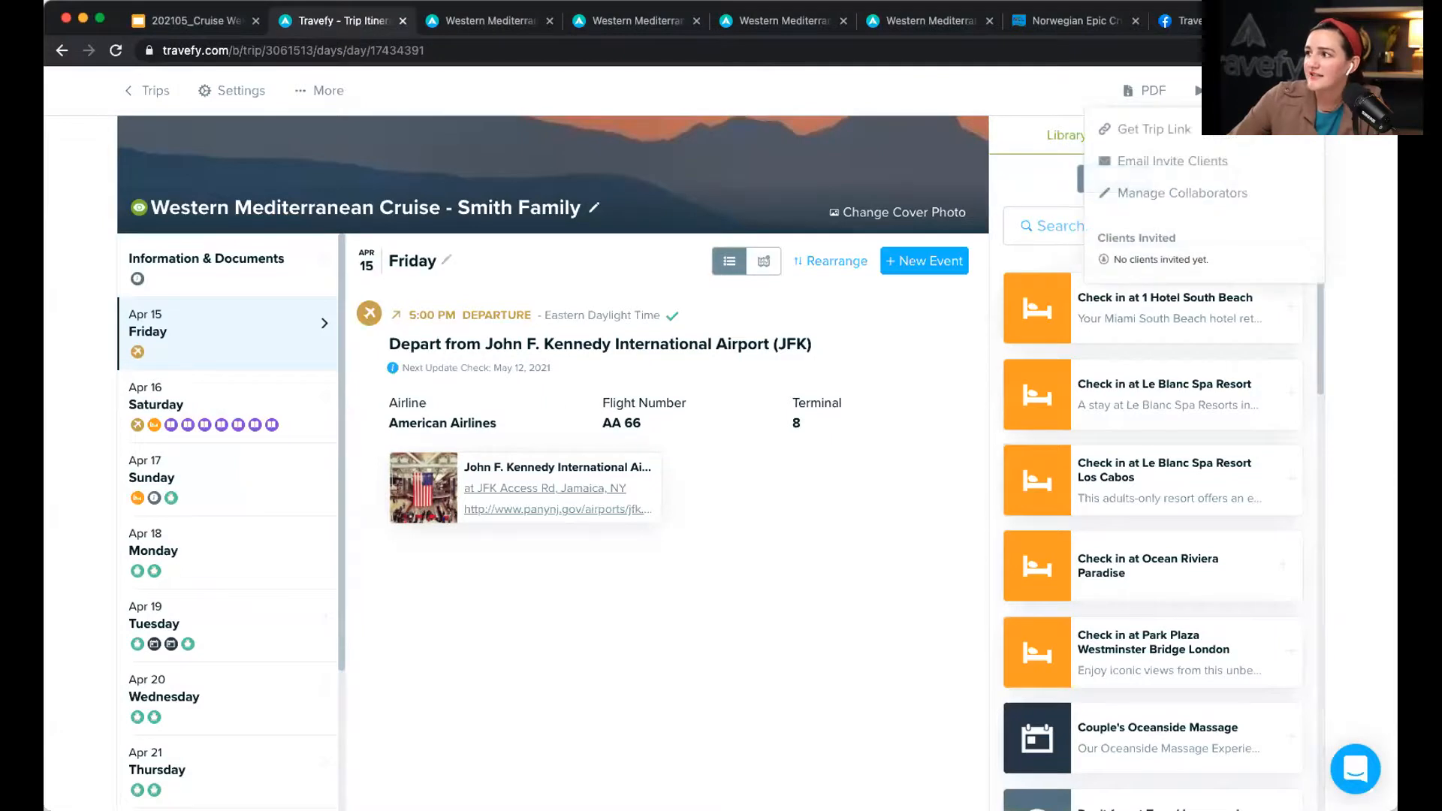
pyautogui.click(1251, 129)
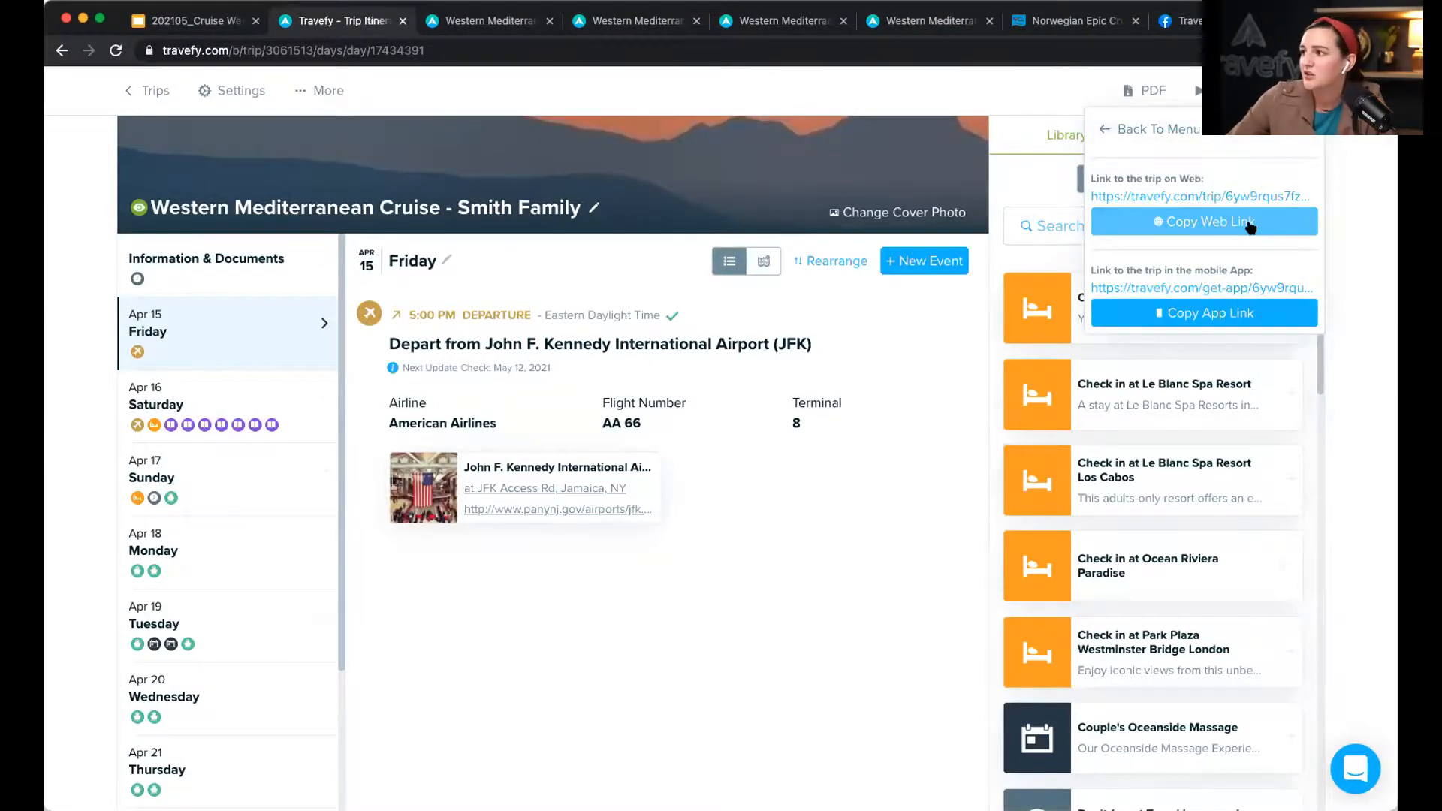
pyautogui.click(1251, 225)
pyautogui.click(1185, 20)
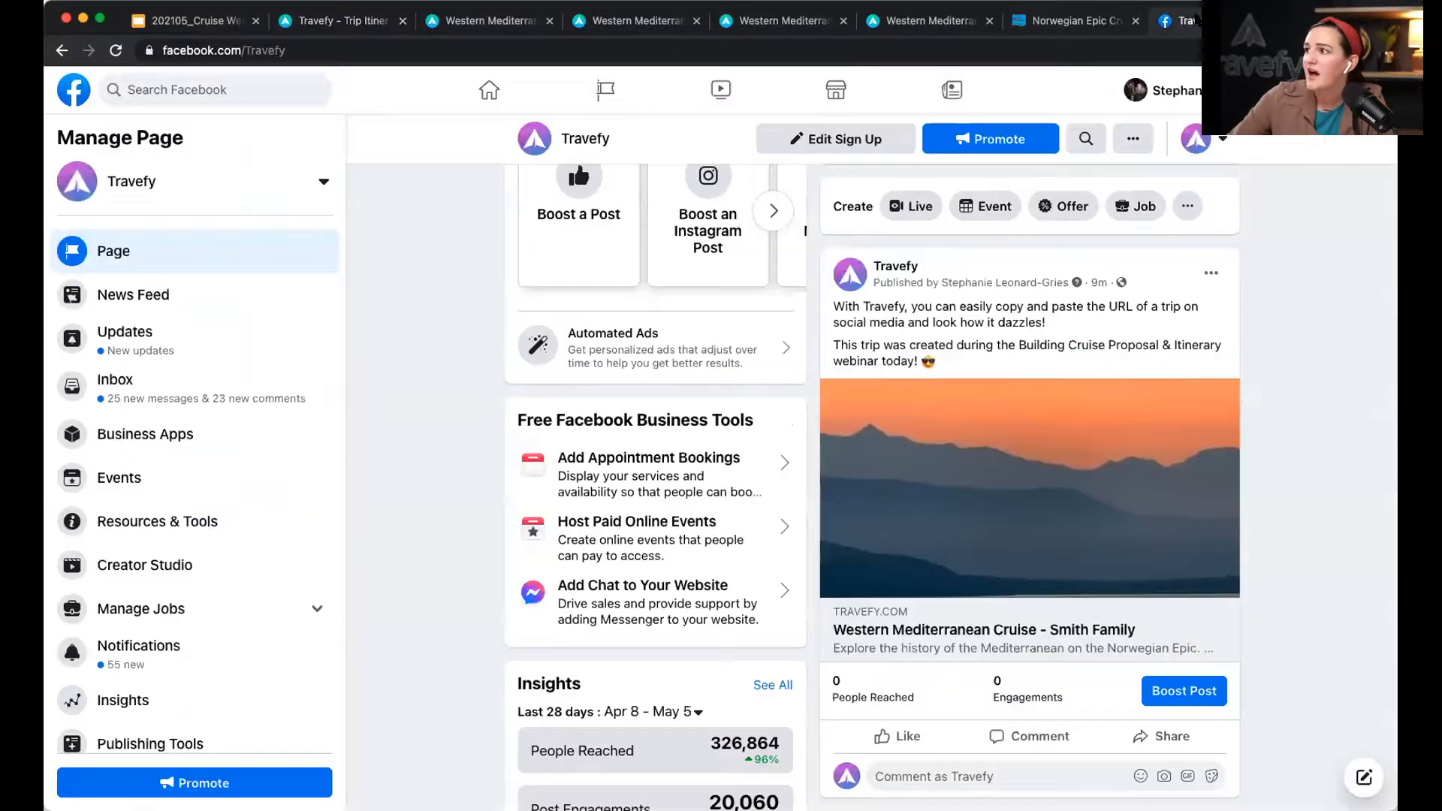
# Step: Paste the trip link into a new Travefy Facebook post, then return to Travefy
pyautogui.scroll(6, 1080, 290)
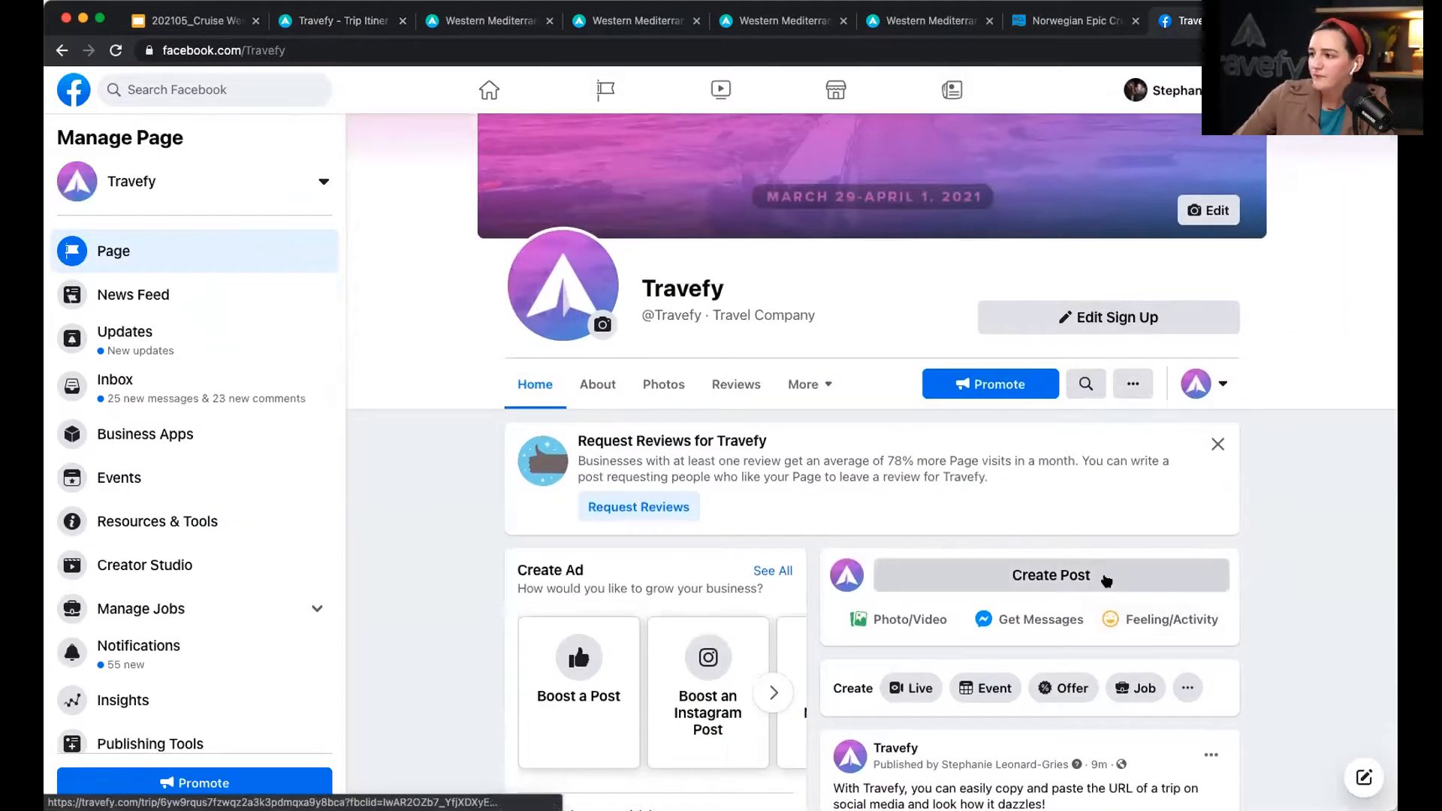
pyautogui.click(1104, 579)
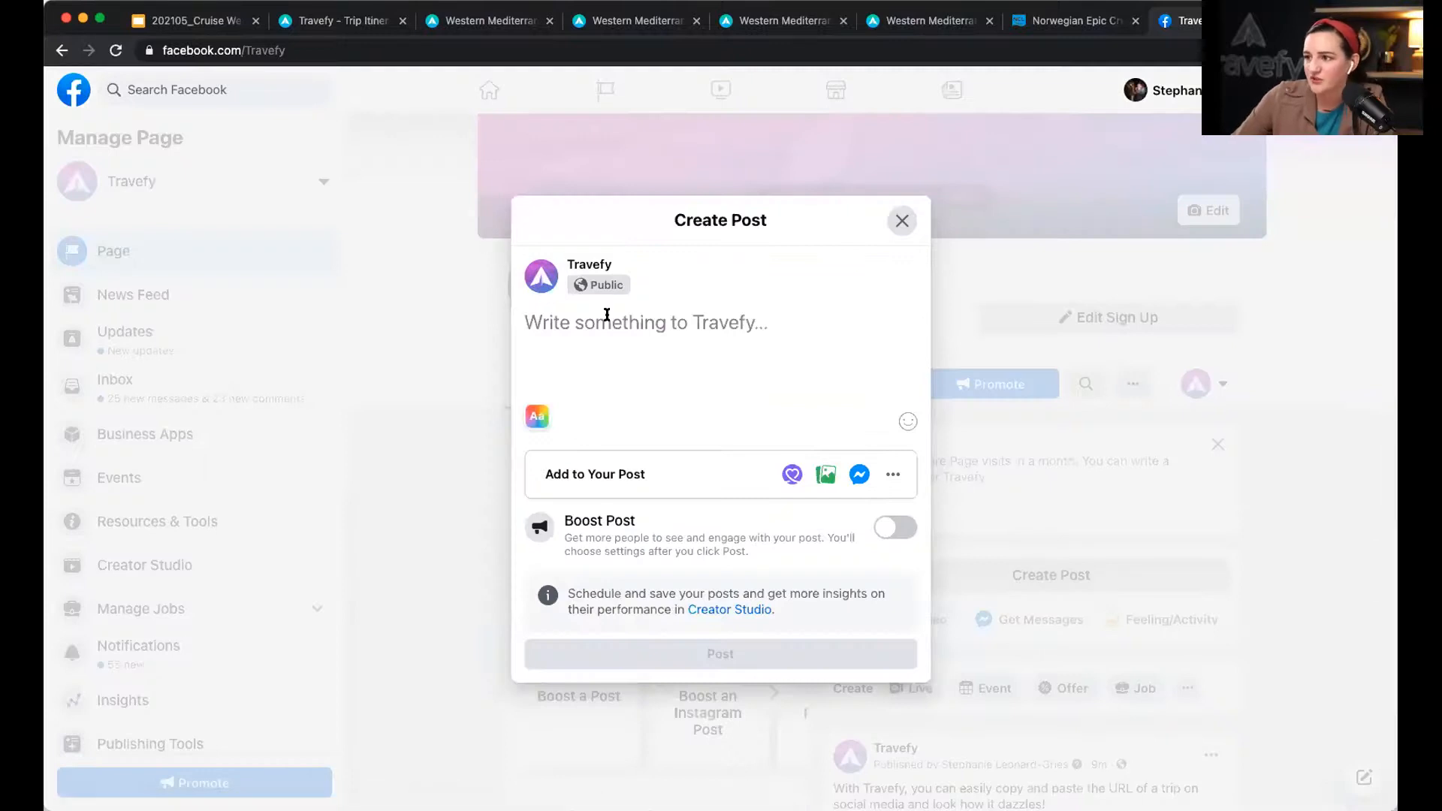
pyautogui.press('super+v')
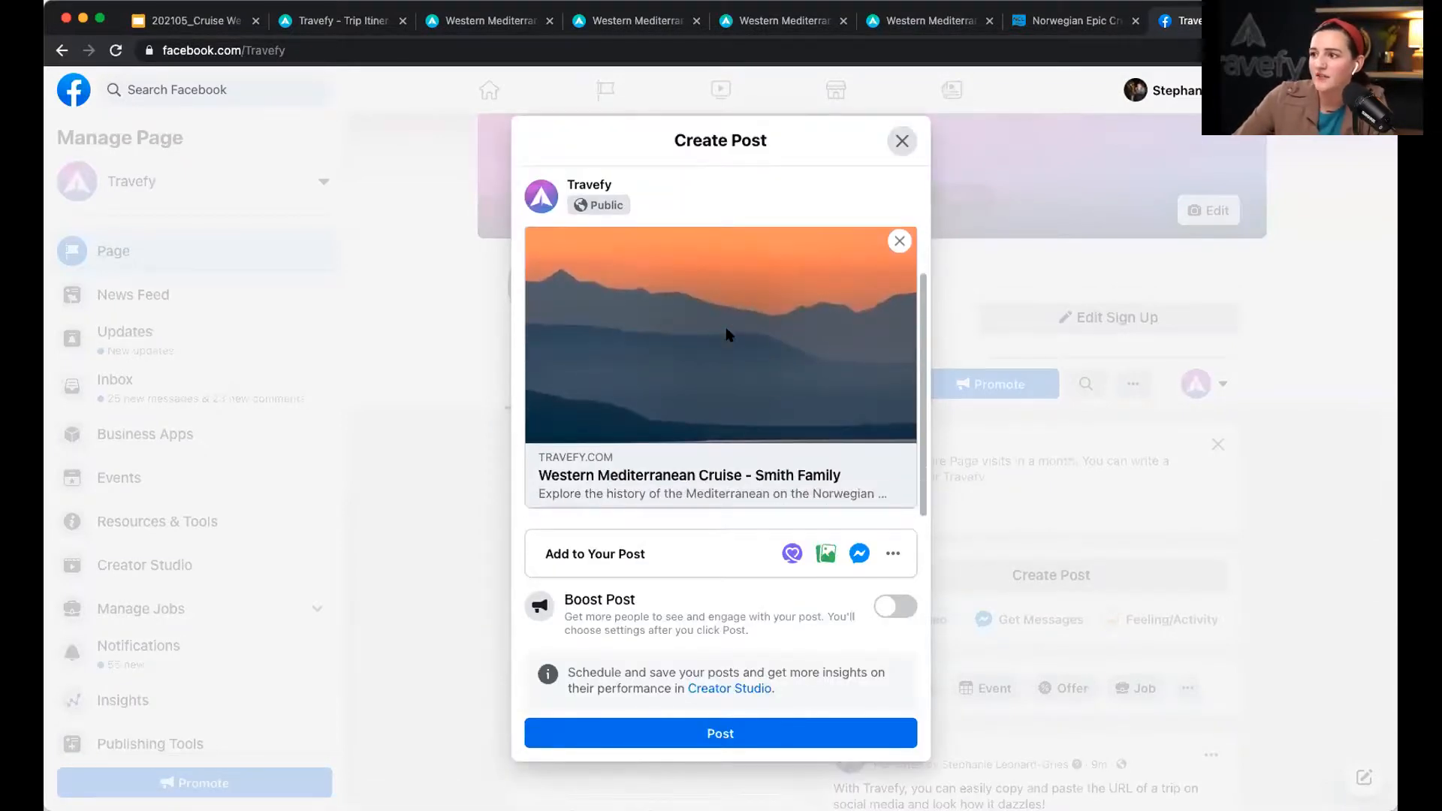
pyautogui.scroll(1, 729, 336)
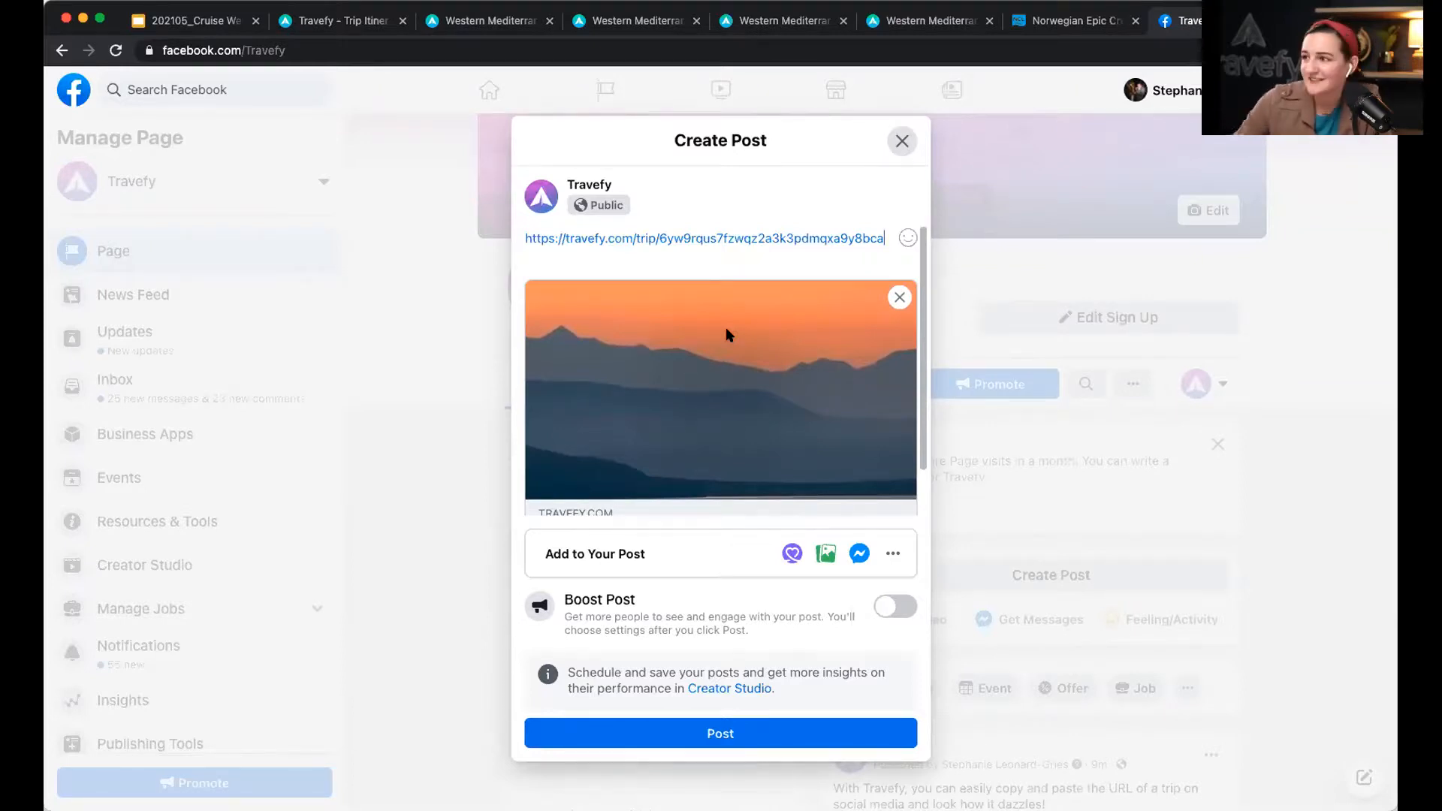
pyautogui.click(309, 21)
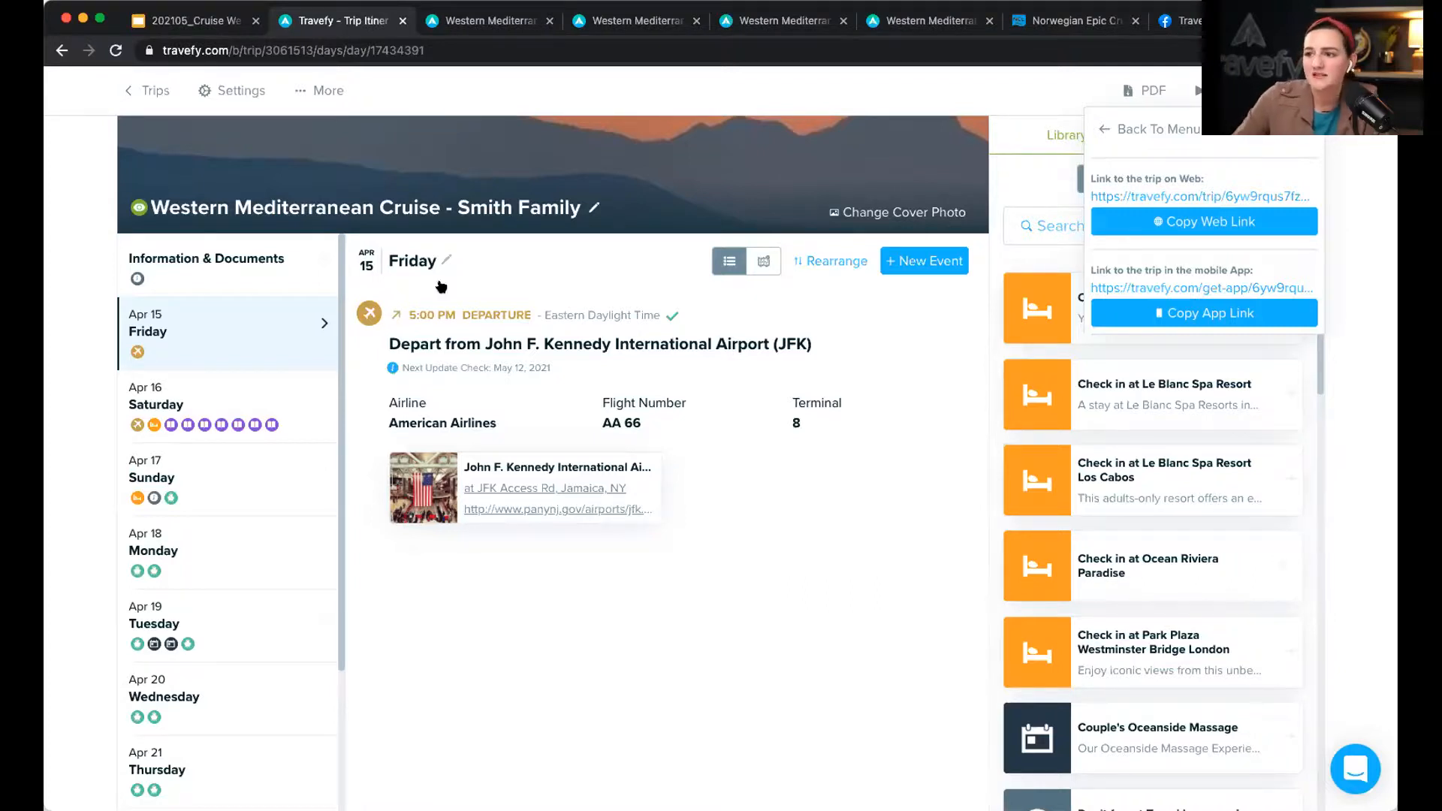
pyautogui.click(952, 316)
pyautogui.scroll(-5, 333, 499)
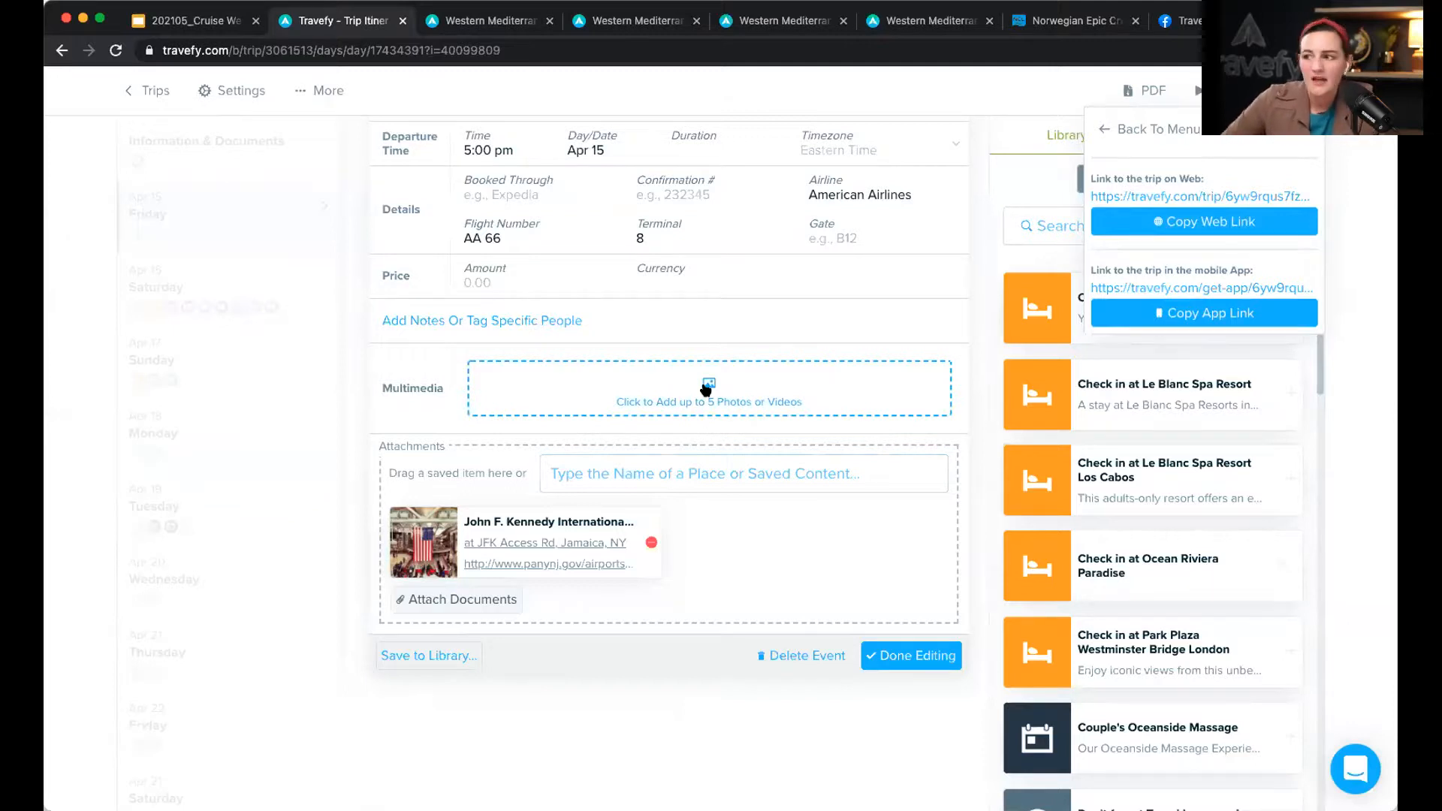
pyautogui.click(706, 390)
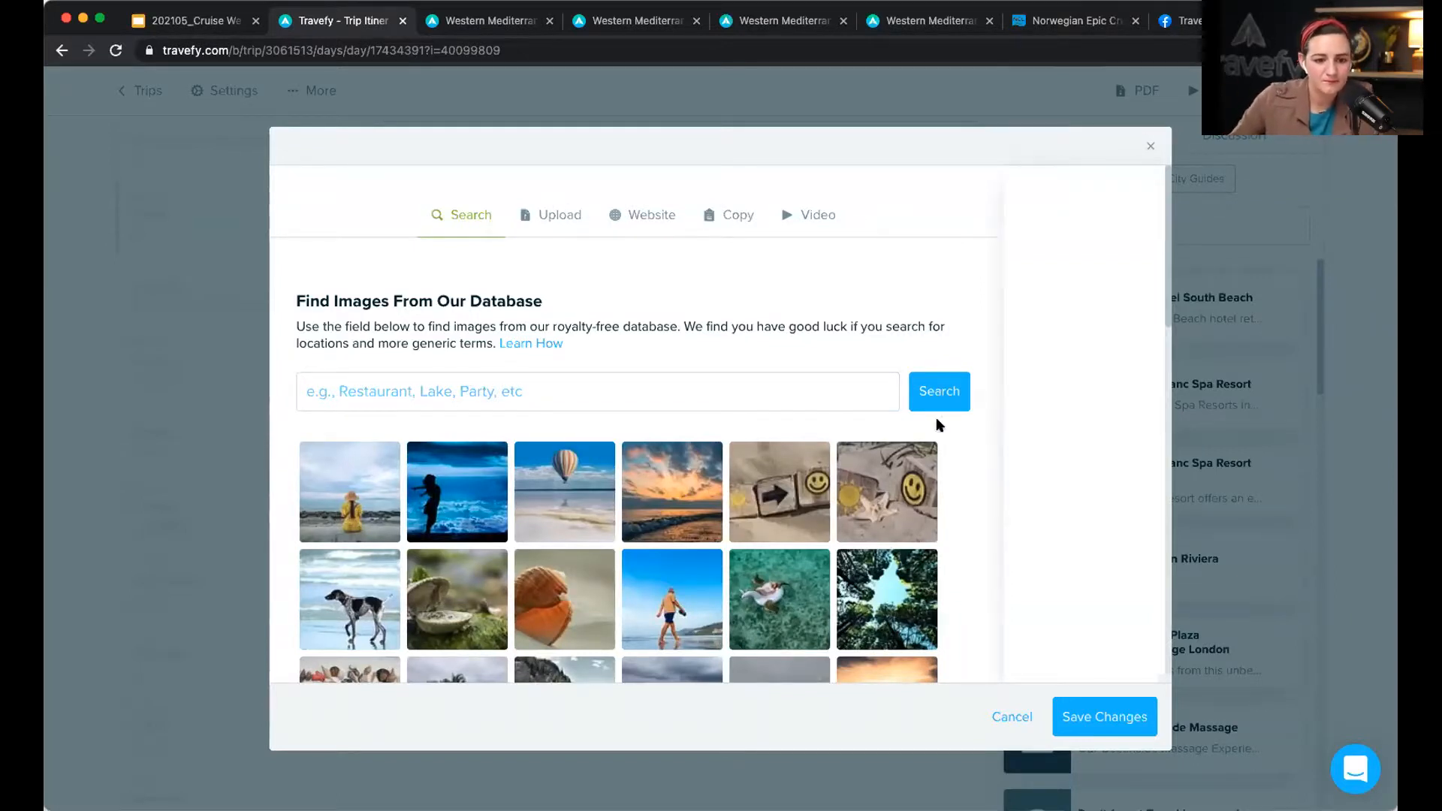
pyautogui.click(1151, 146)
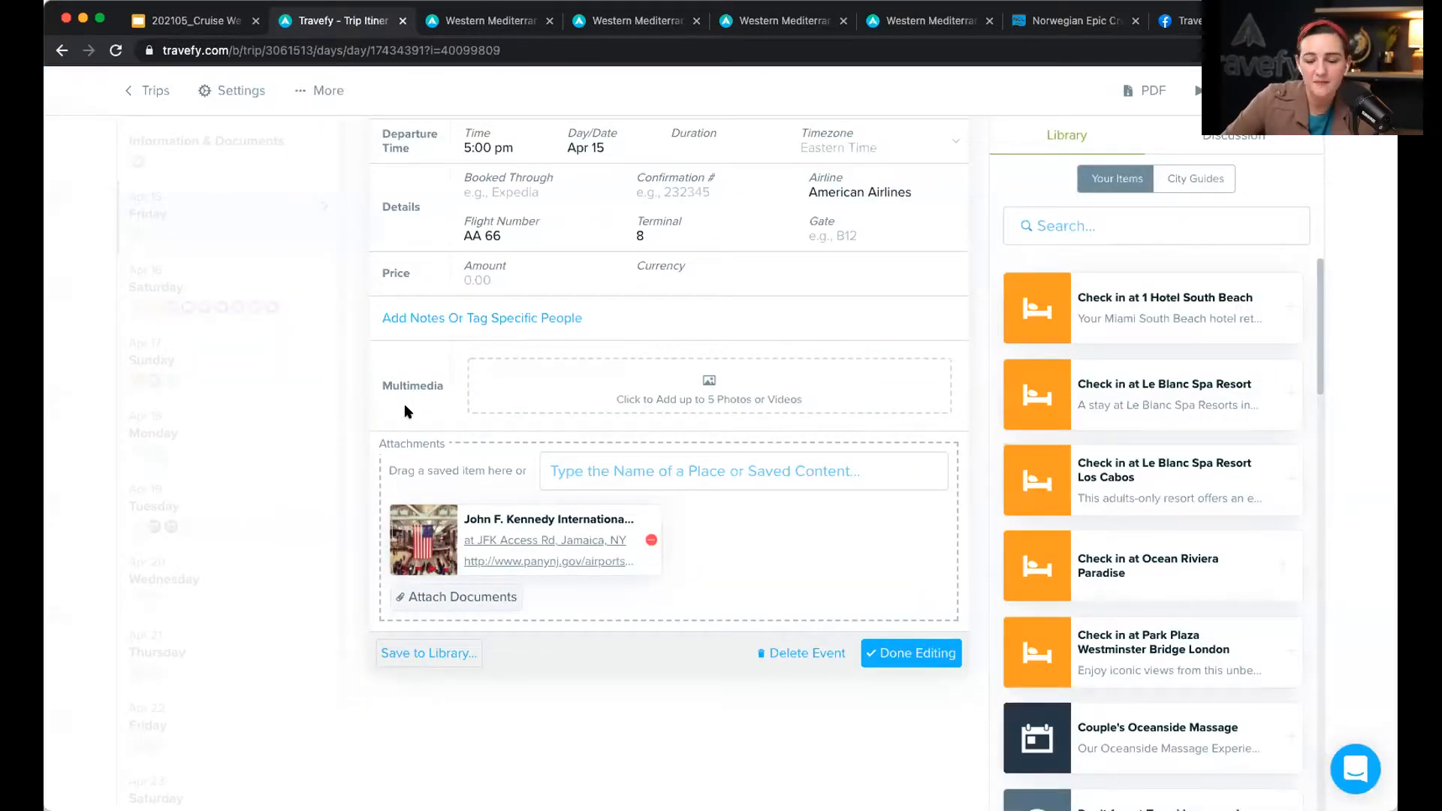
pyautogui.click(905, 653)
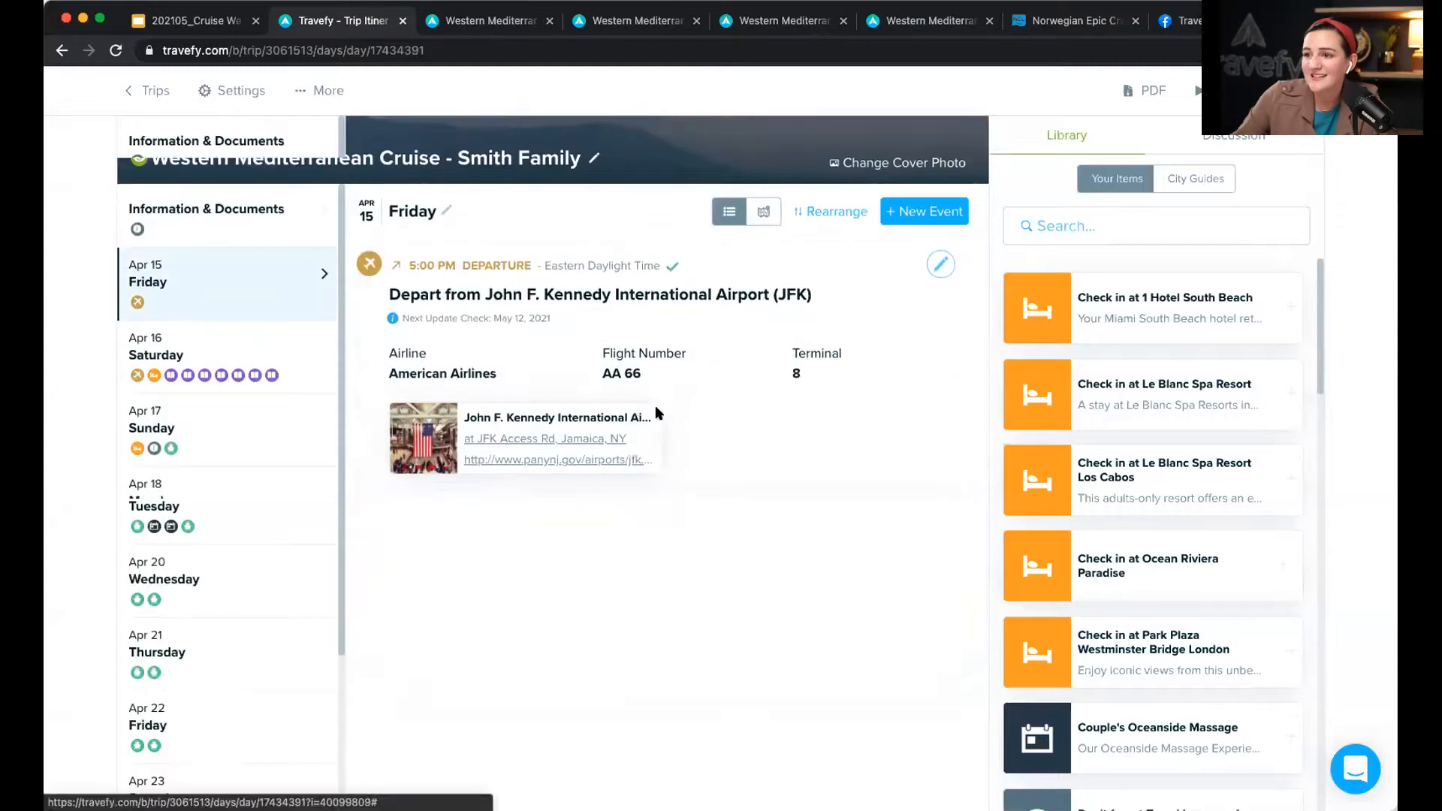
pyautogui.scroll(-1, 625, 282)
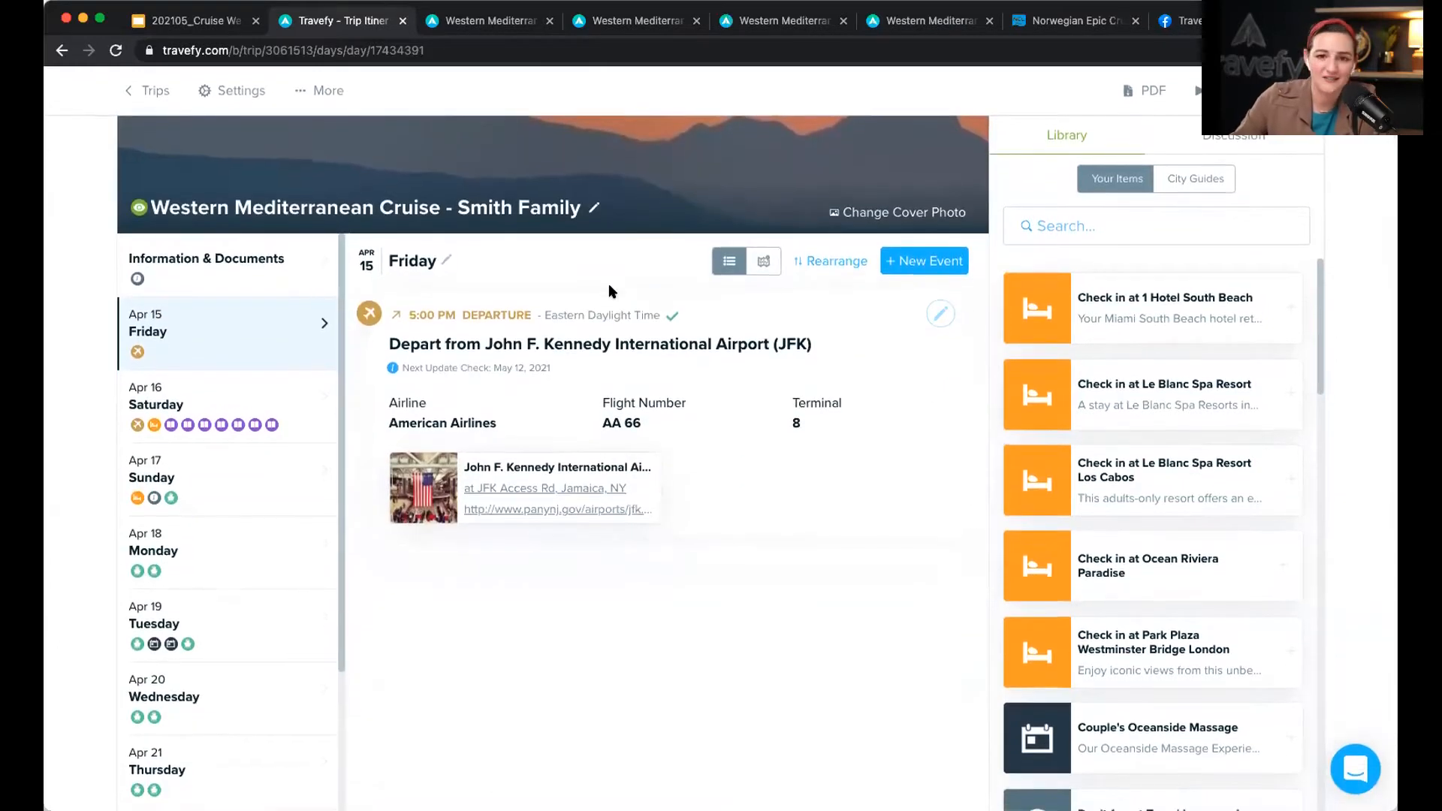
# Step: Visit the Account Settings custom domain setup page, then return to the Trips list
pyautogui.rightClick(168, 94)
pyautogui.click(144, 93)
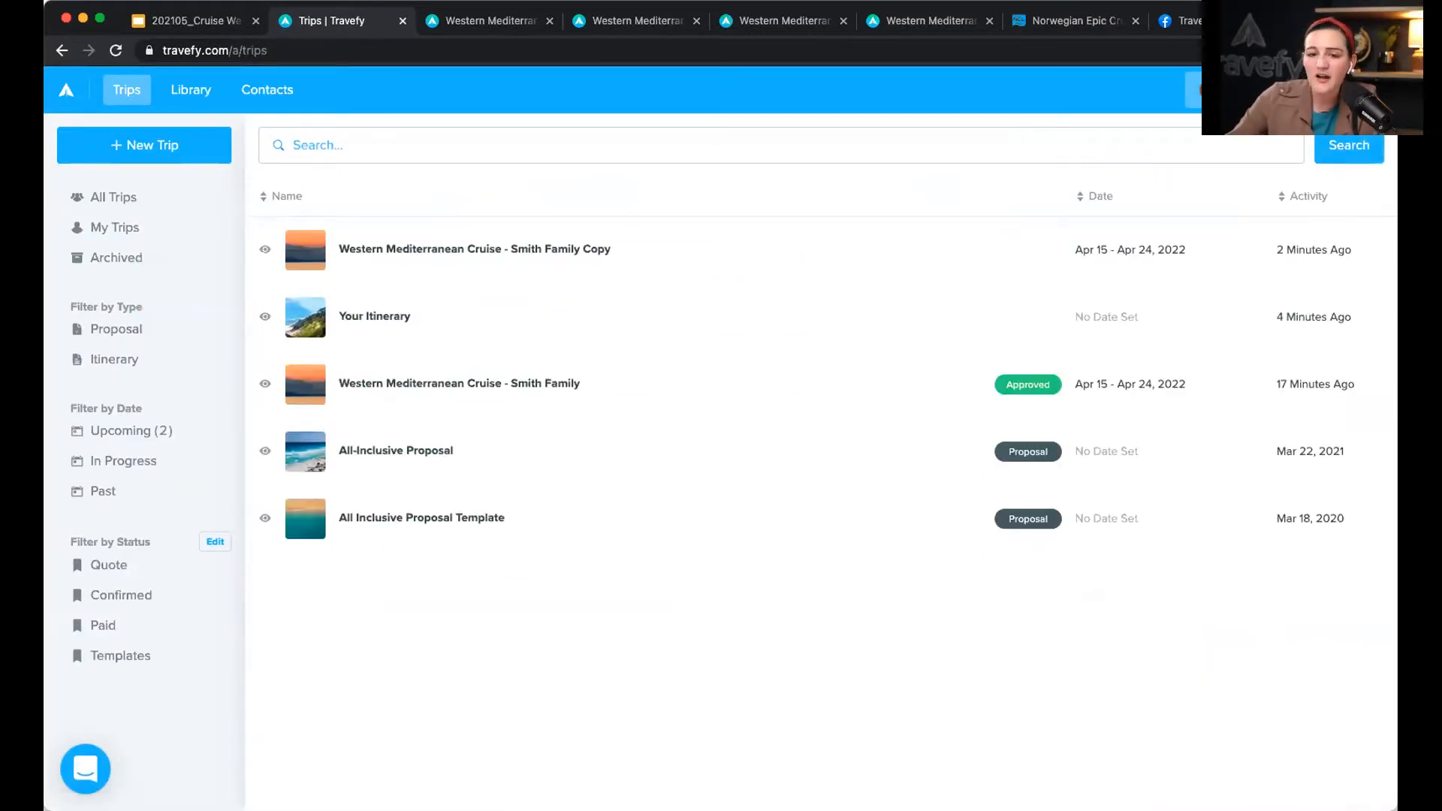
pyautogui.click(1202, 89)
pyautogui.click(1218, 200)
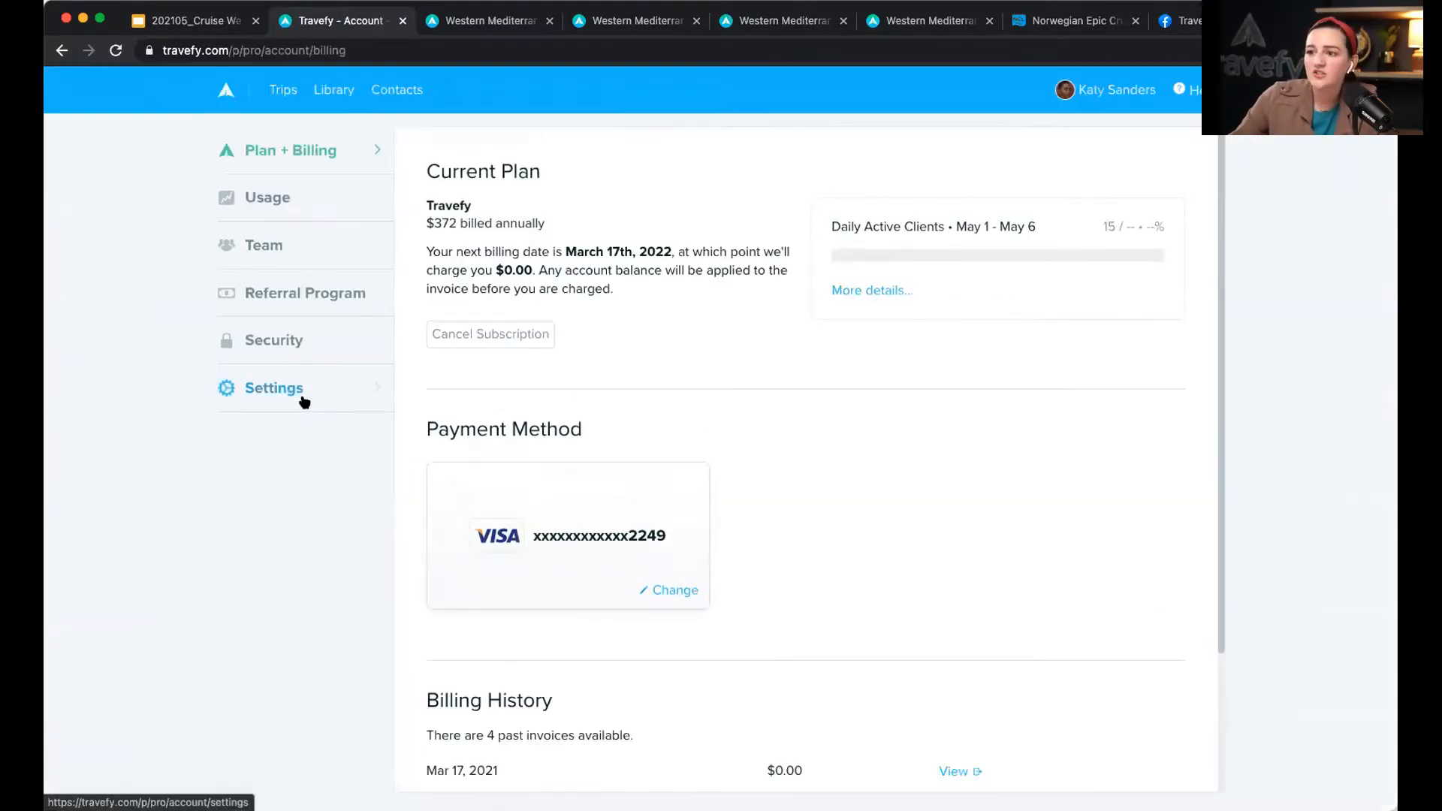
pyautogui.click(302, 399)
pyautogui.click(679, 176)
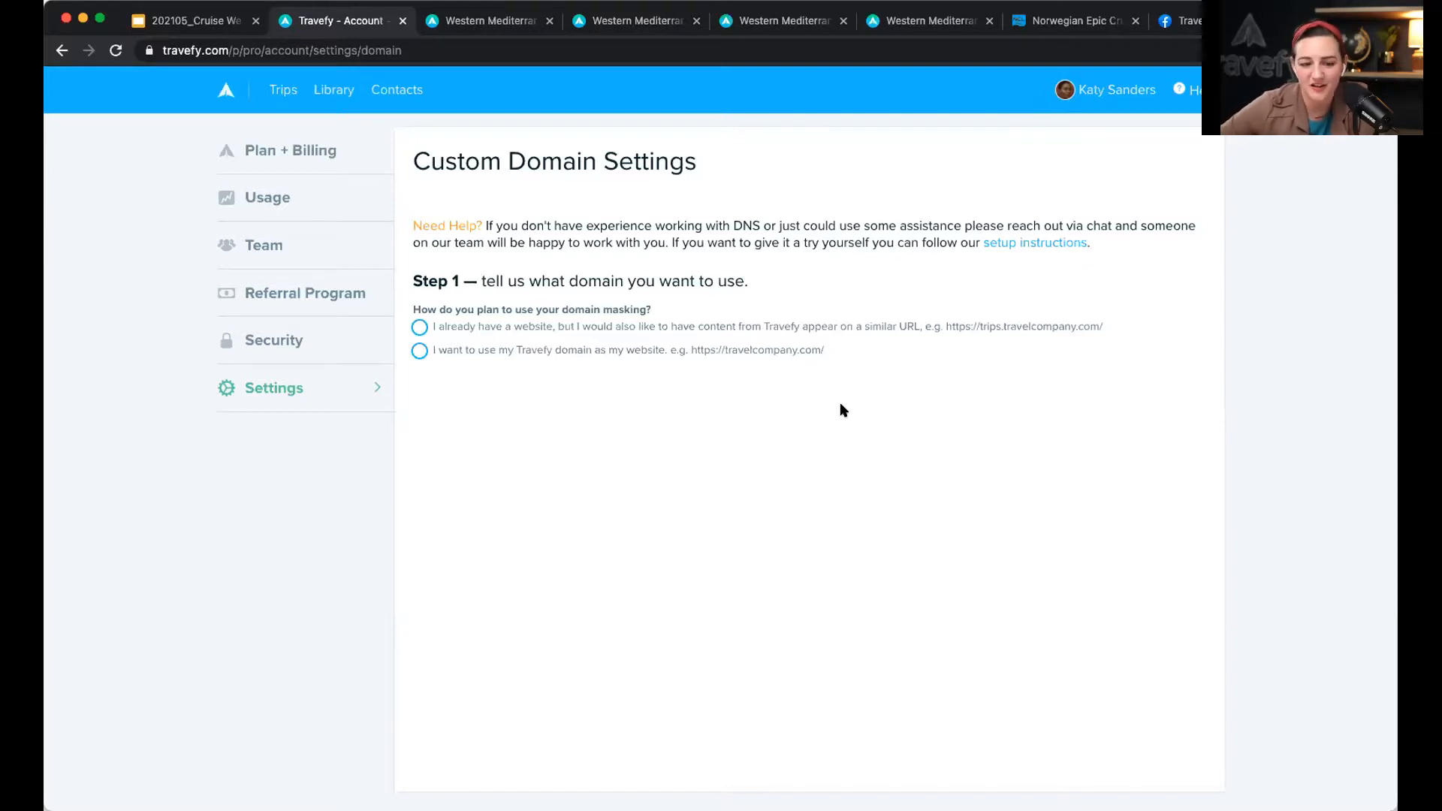
pyautogui.click(284, 89)
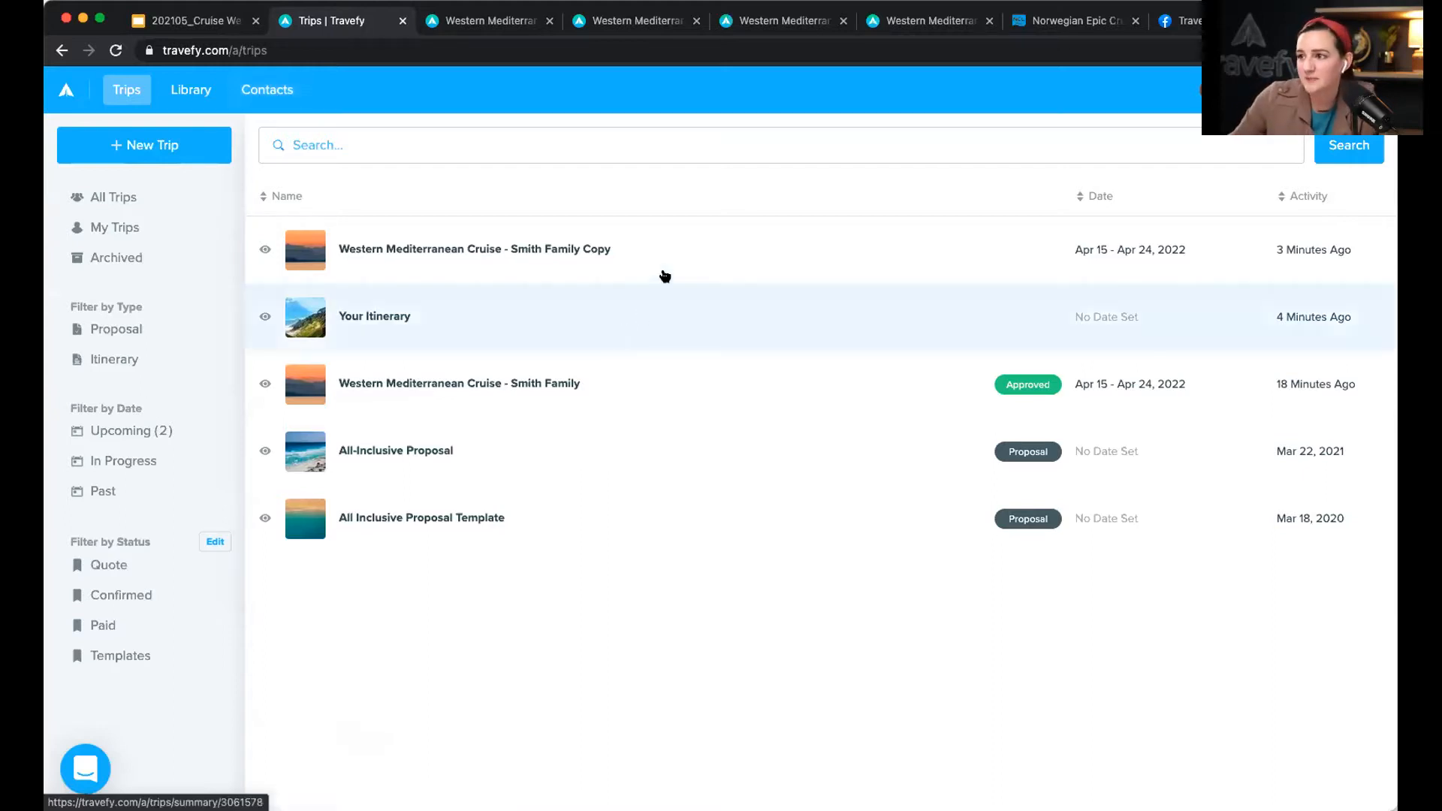
# Step: Open the Western Mediterranean Cruise - Smith Family Copy trip in the editor
pyautogui.click(751, 252)
pyautogui.click(1284, 181)
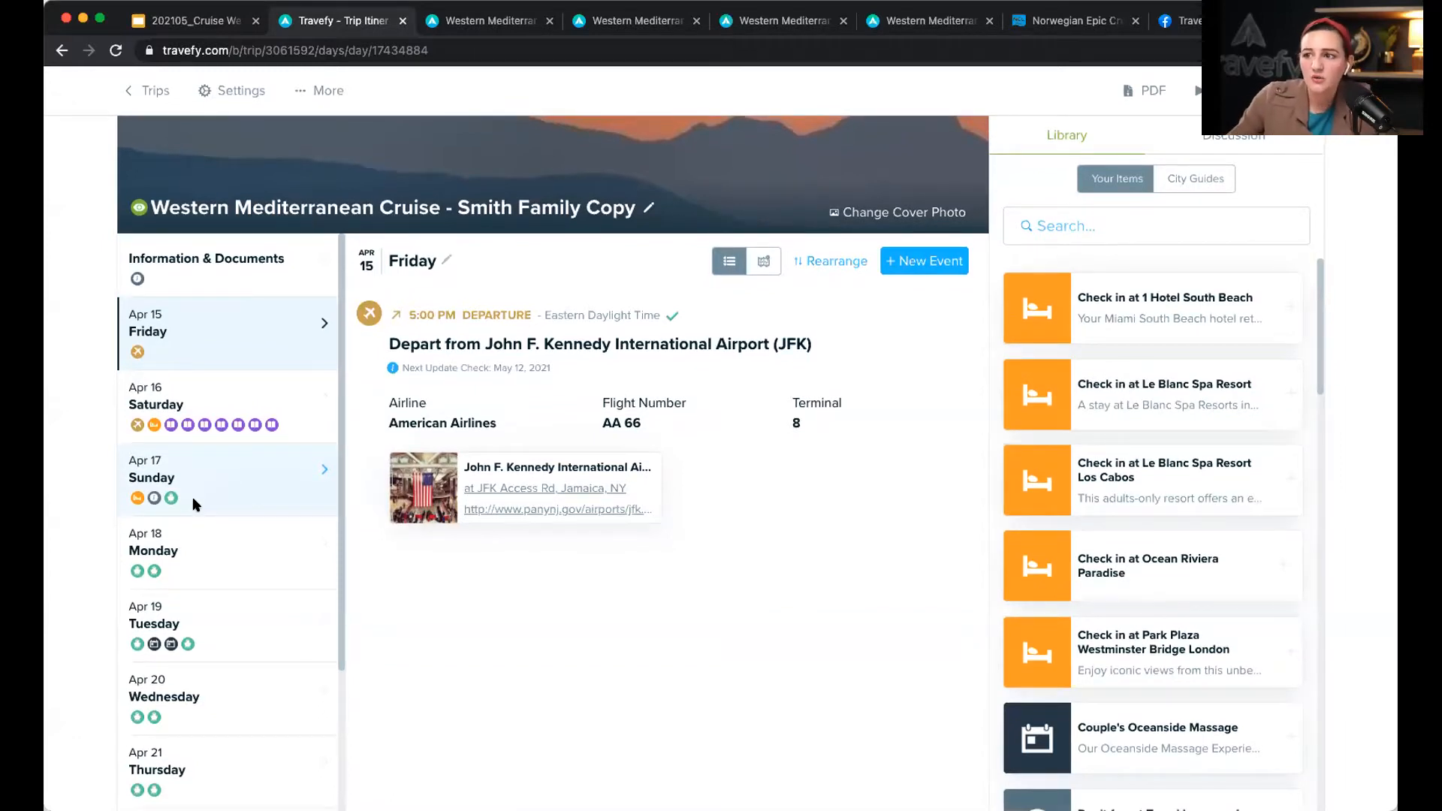
pyautogui.scroll(-4, 194, 504)
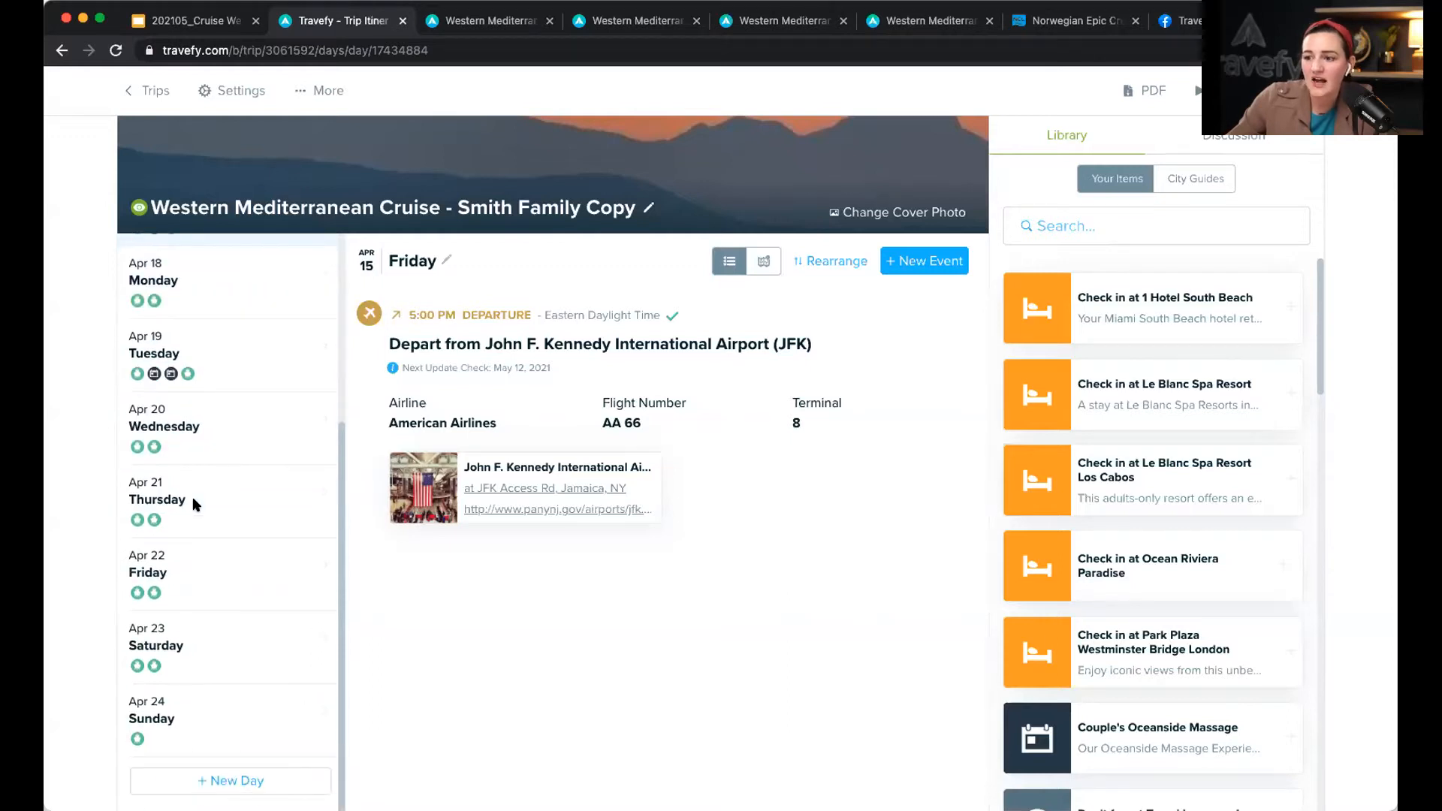
# Step: Add new days Apr 25 and Apr 26 to the trip, trying to drag them earlier
pyautogui.click(269, 780)
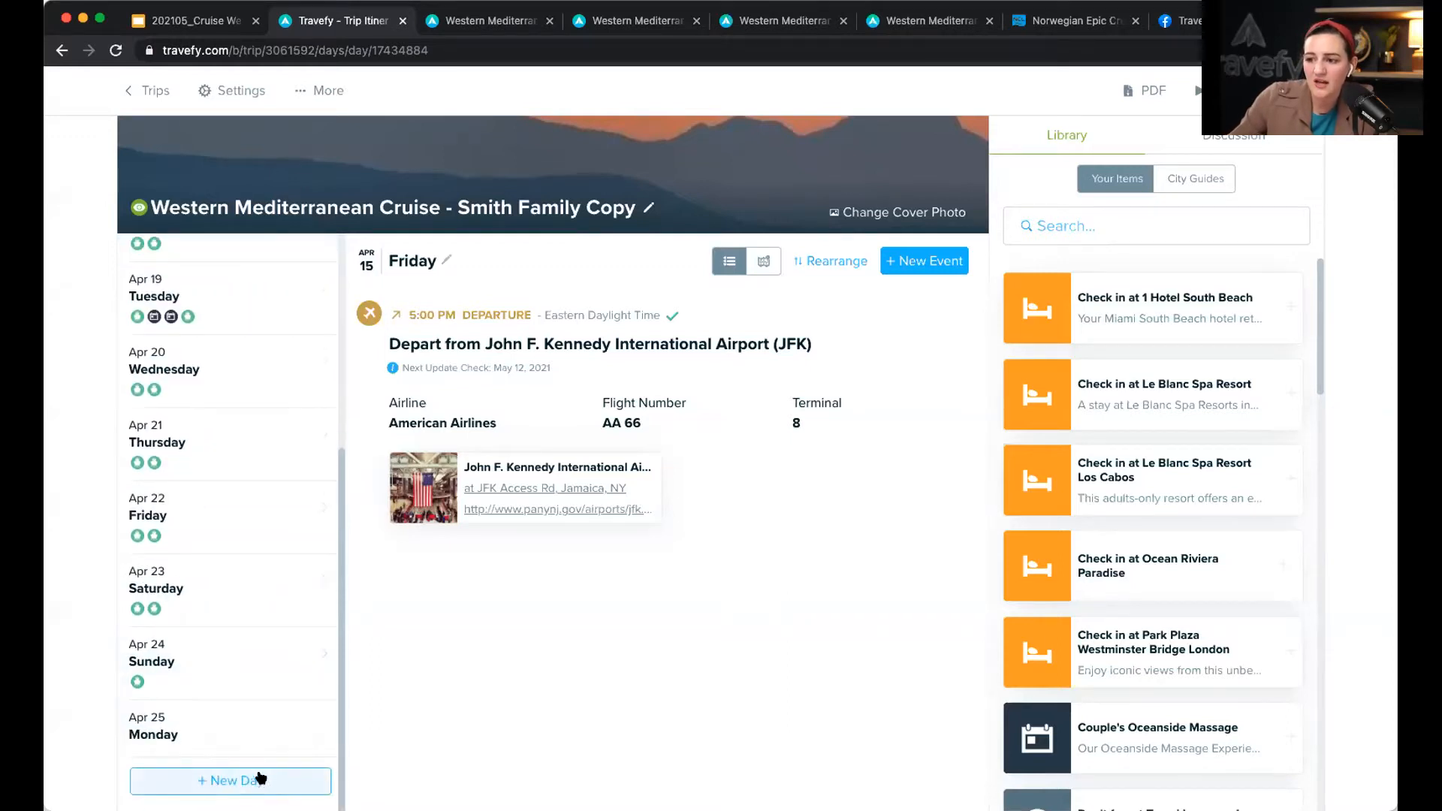
pyautogui.moveTo(237, 740); pyautogui.dragTo(102, 431)
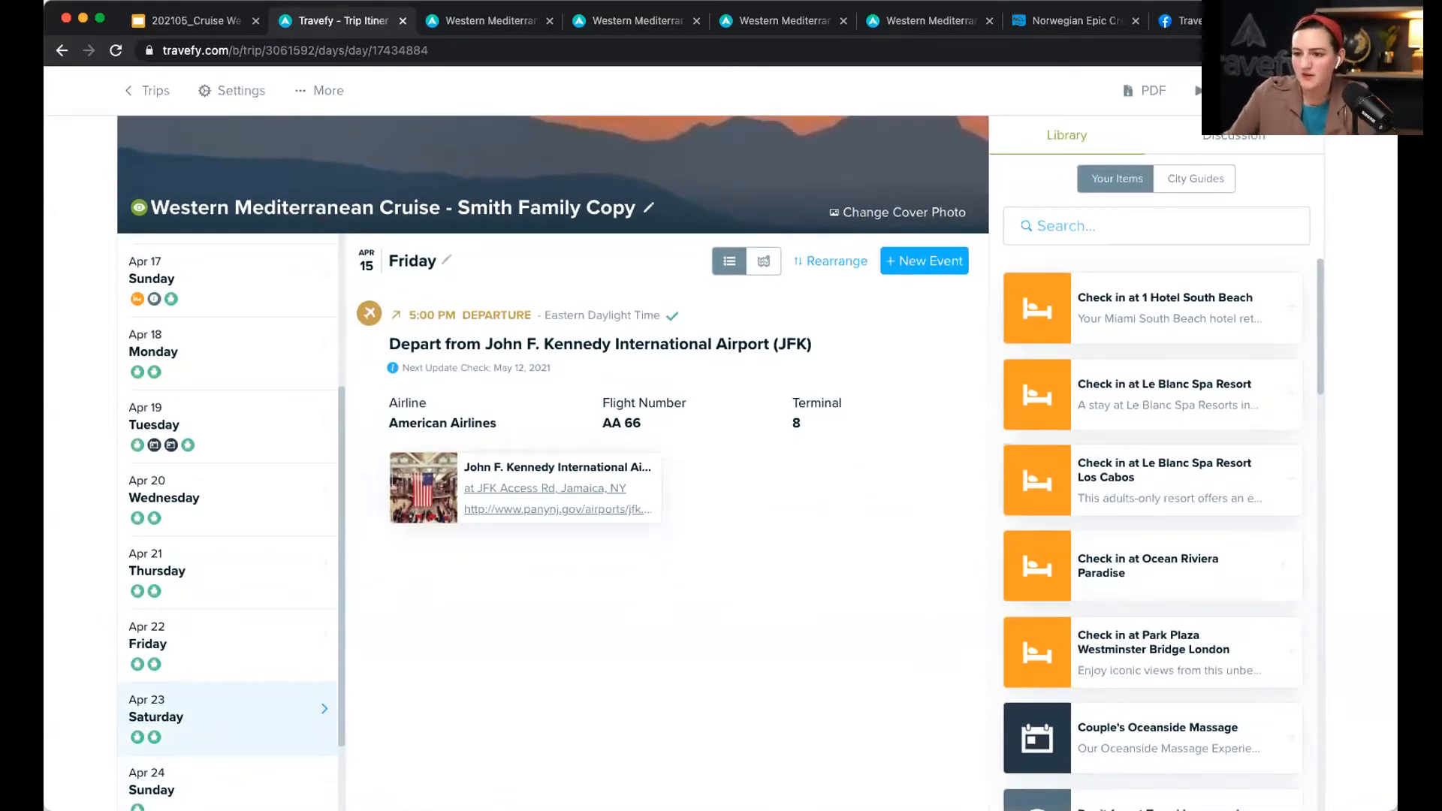
pyautogui.scroll(-2, 184, 740)
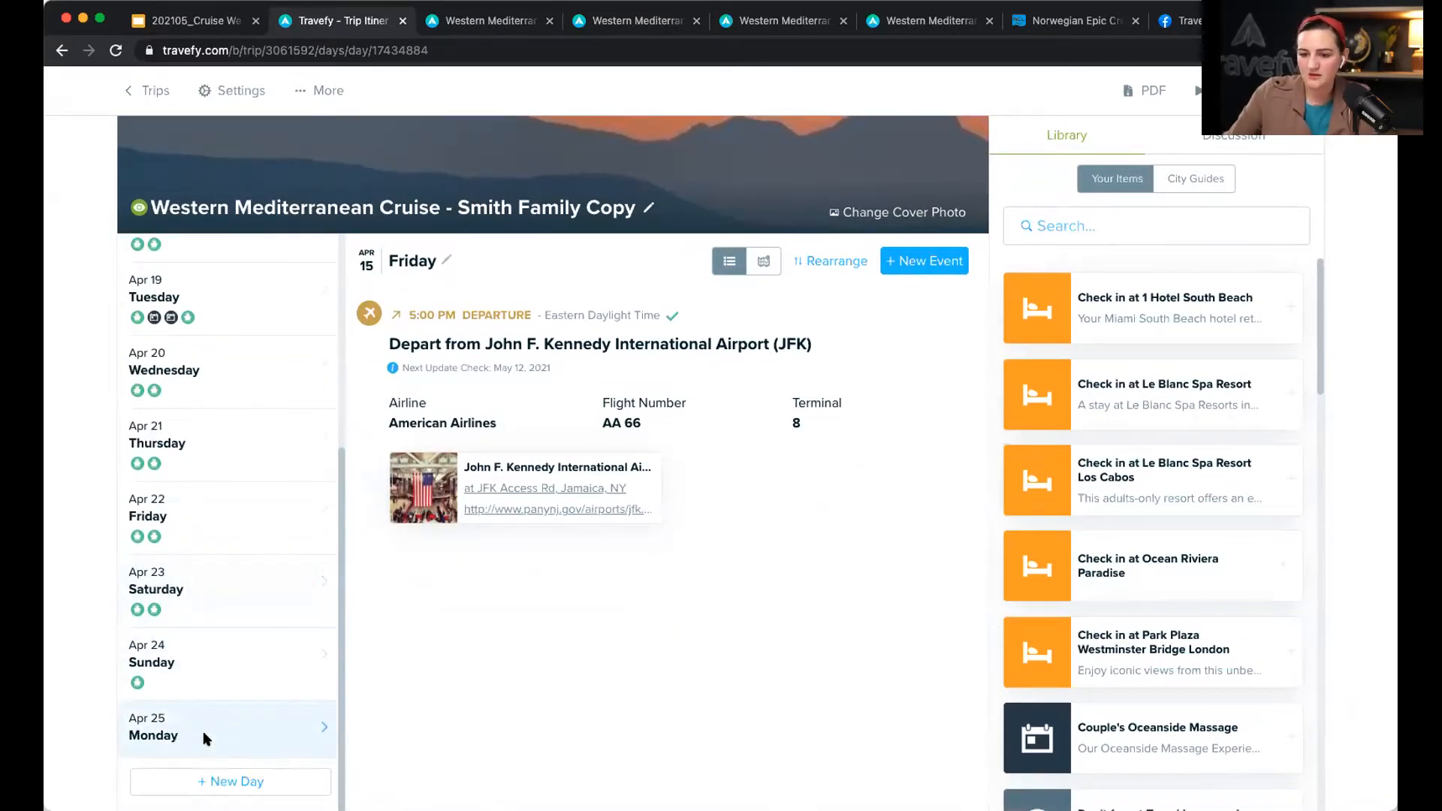
pyautogui.moveTo(208, 739); pyautogui.dragTo(147, 727)
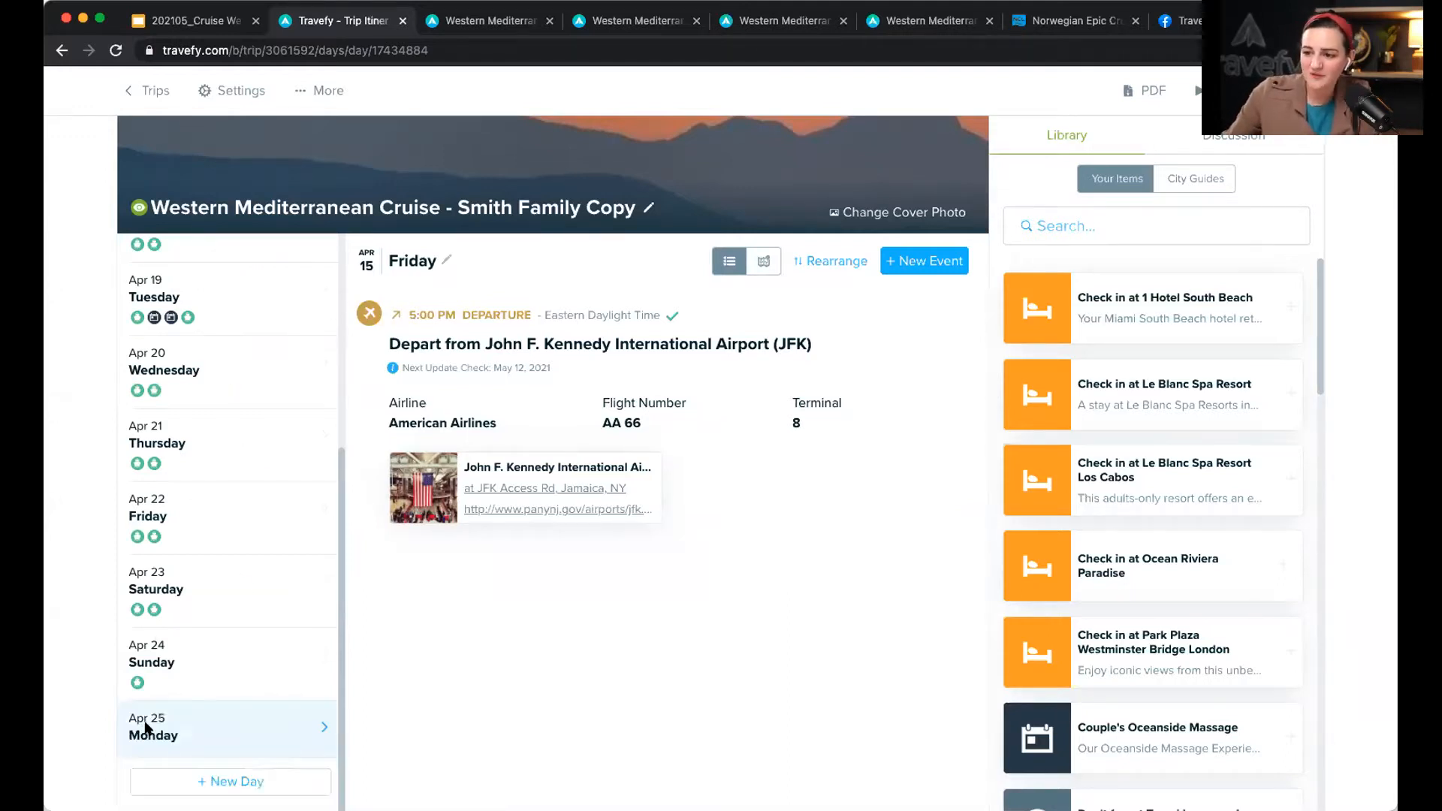
pyautogui.click(244, 779)
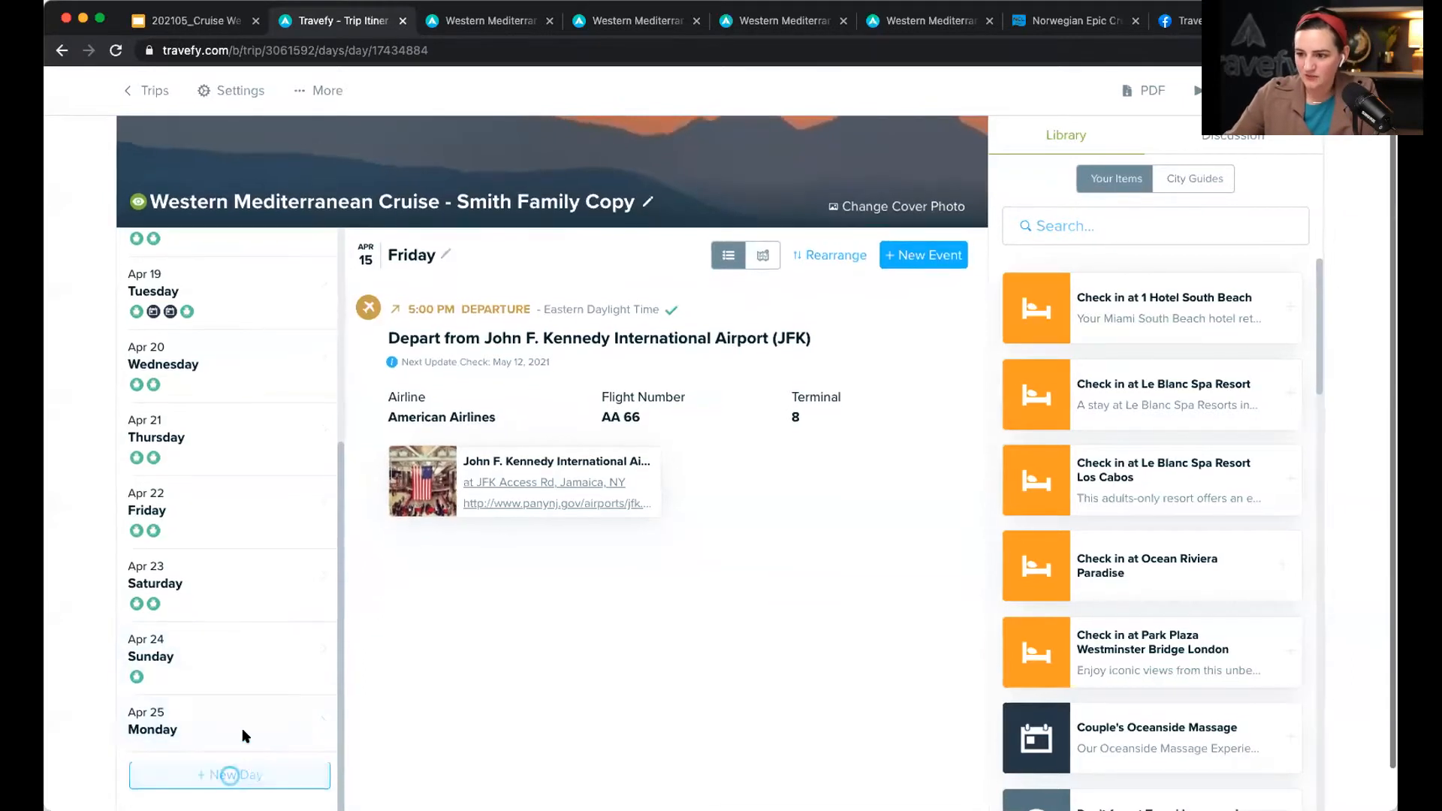
pyautogui.moveTo(232, 688); pyautogui.dragTo(150, 698)
pyautogui.scroll(10, 203, 513)
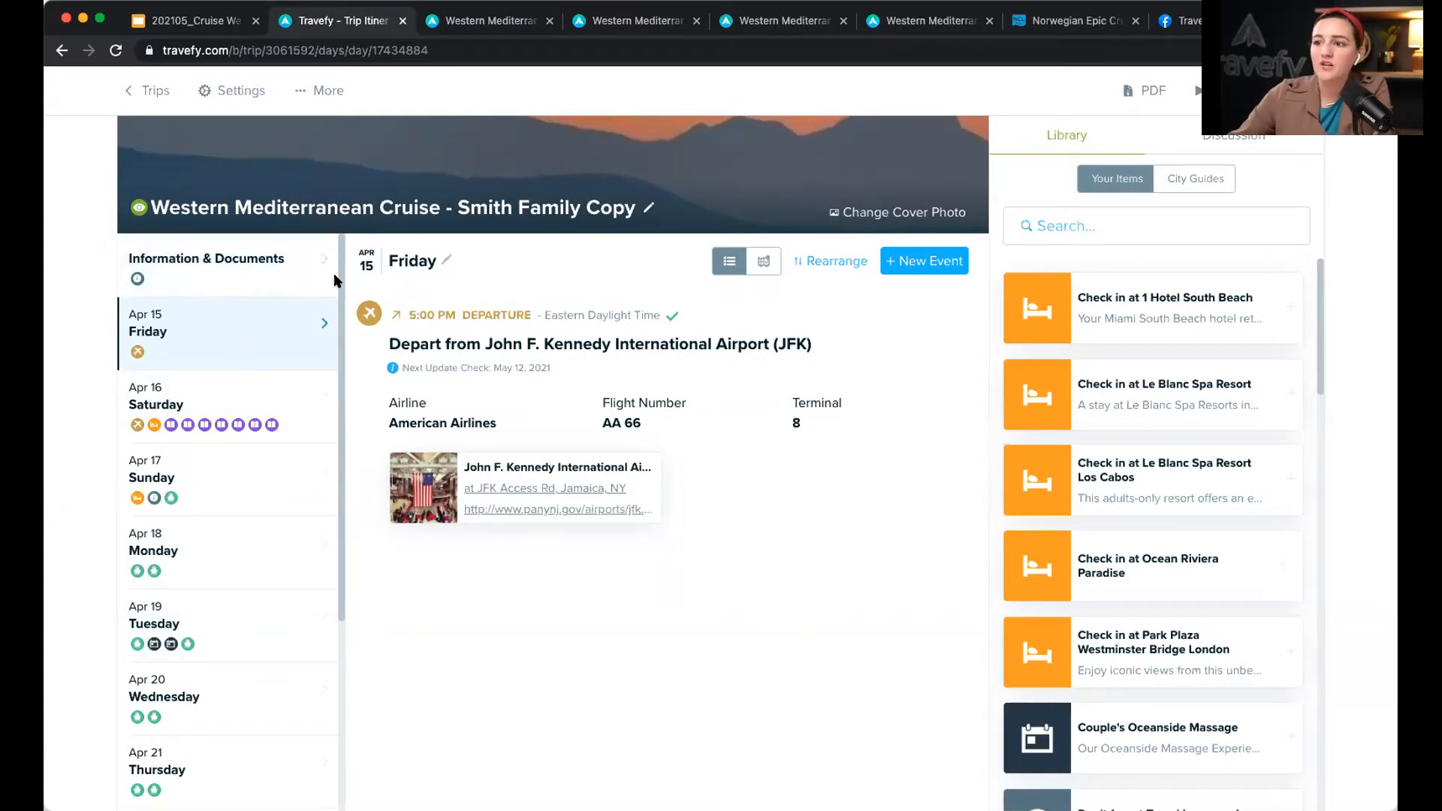
pyautogui.click(447, 260)
pyautogui.click(445, 282)
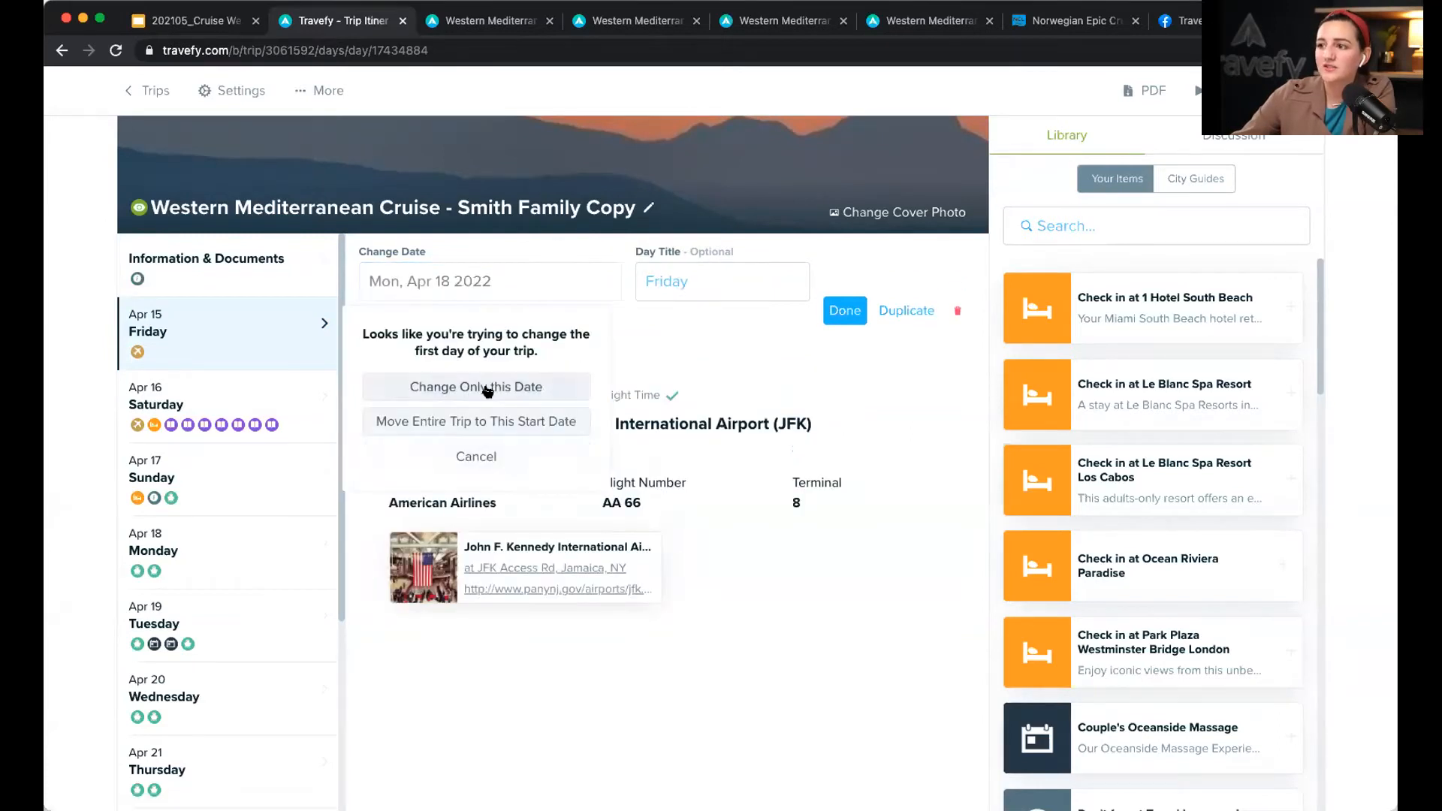
pyautogui.click(552, 389)
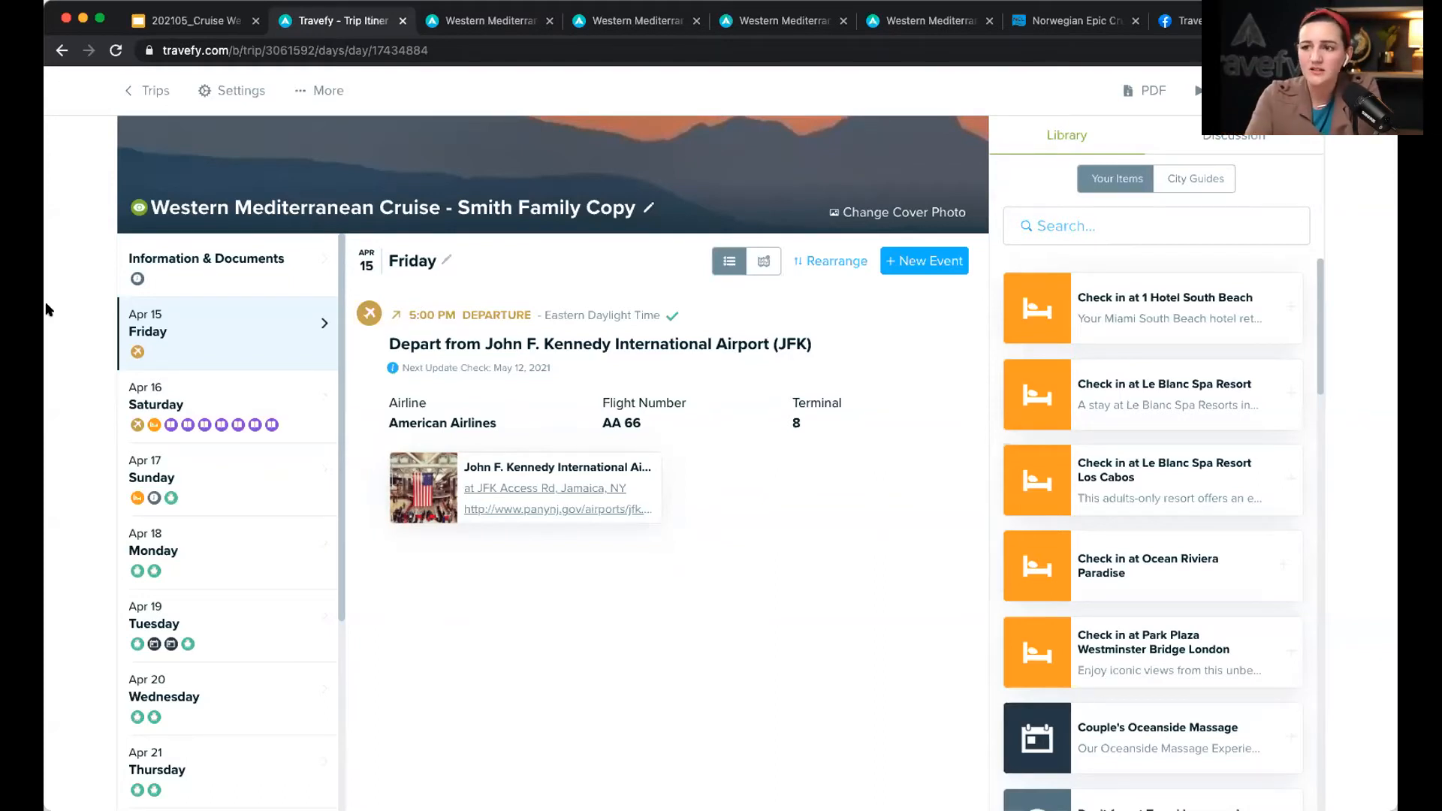
pyautogui.scroll(-2, 350, 691)
pyautogui.scroll(-6, 171, 559)
pyautogui.scroll(8, 170, 558)
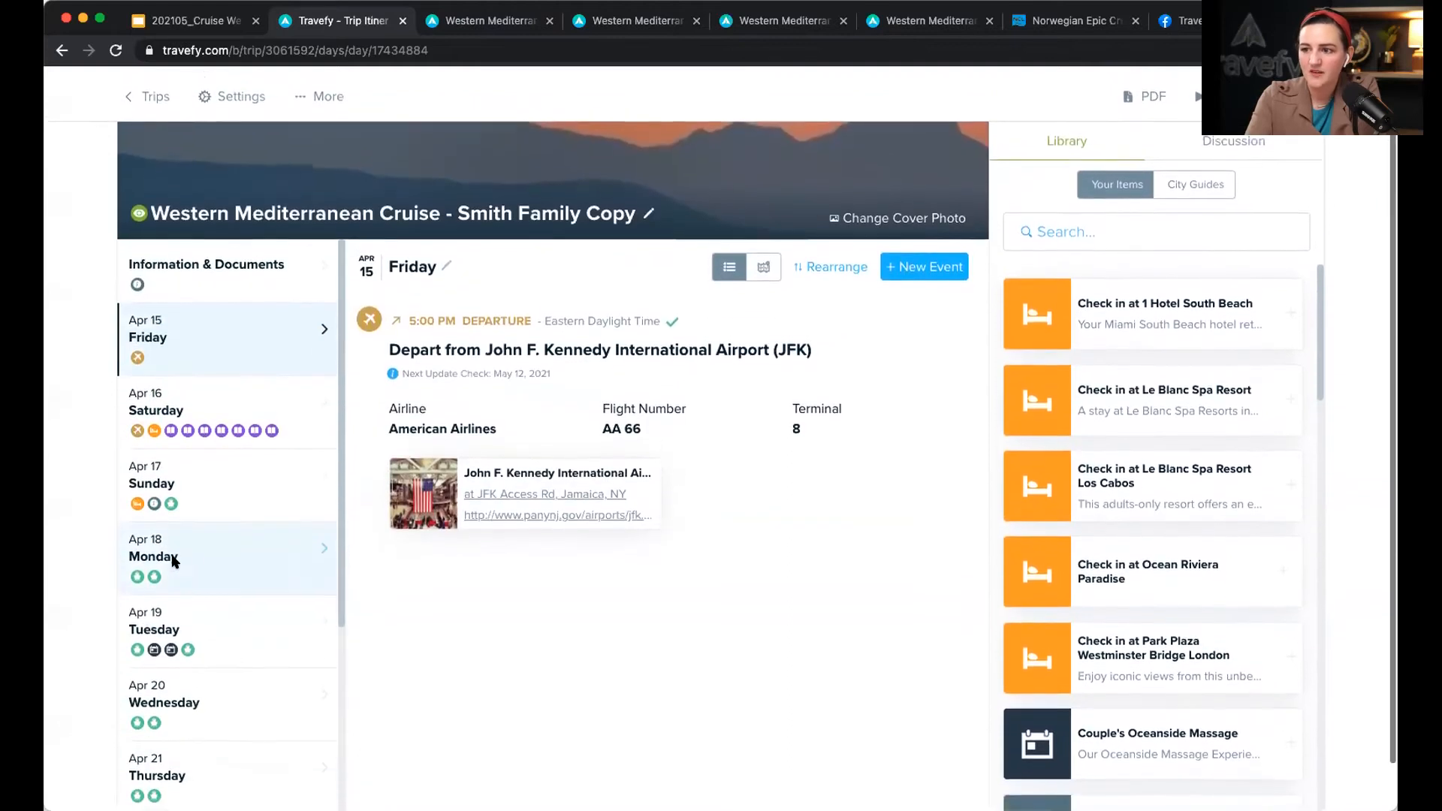